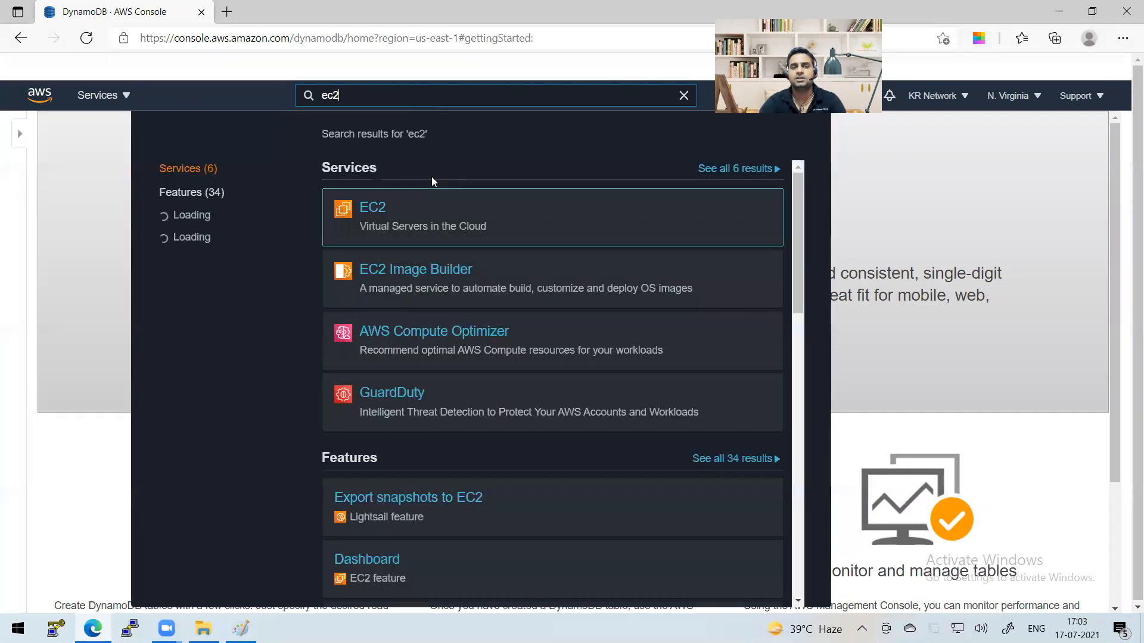
# Step: Open EC2 Security Groups, select every group and choose to delete them
pyautogui.click(374, 209)
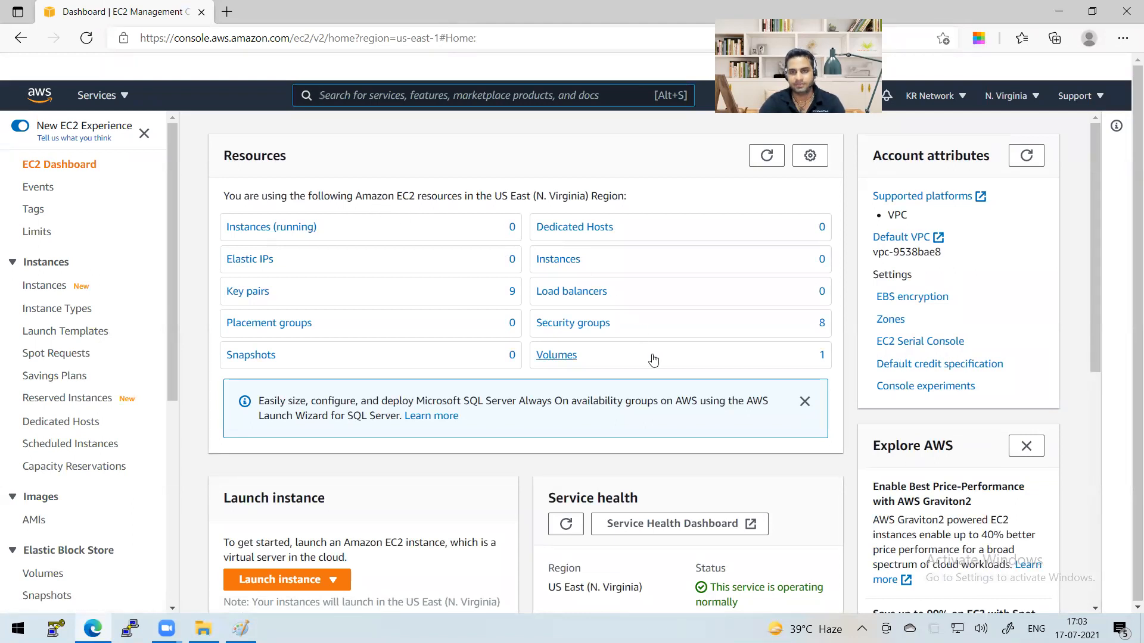
pyautogui.click(601, 332)
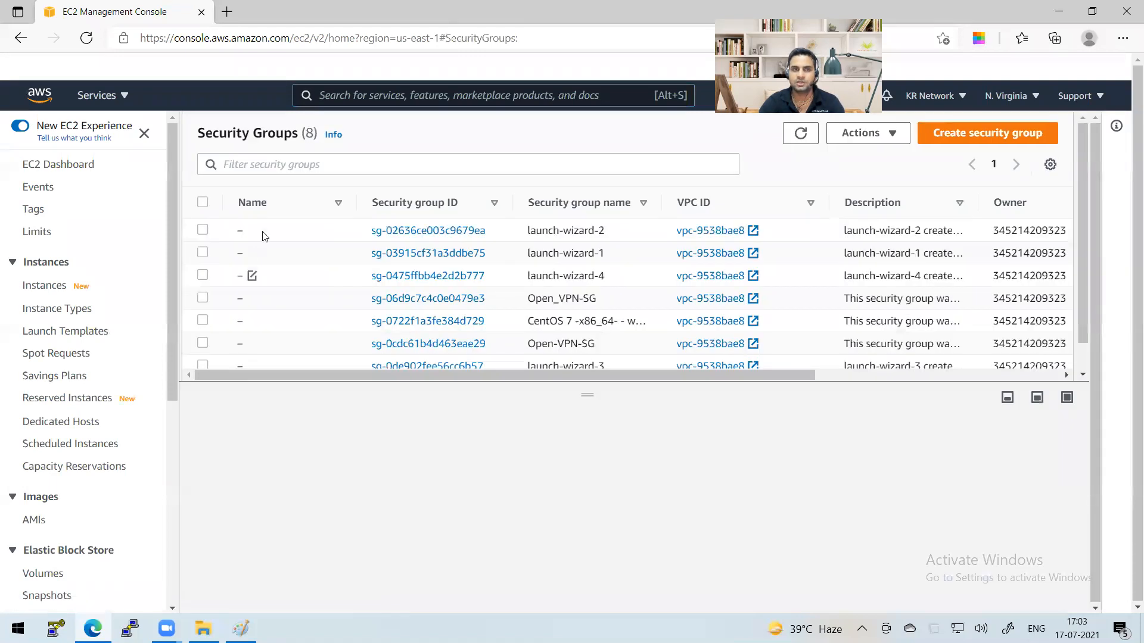
pyautogui.click(202, 202)
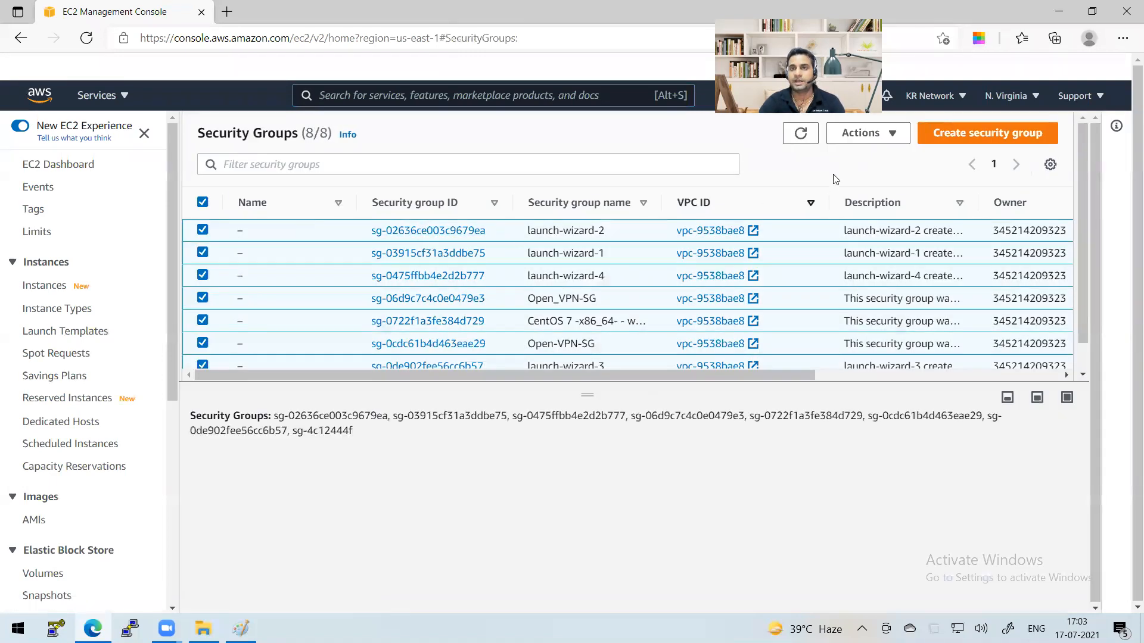
pyautogui.click(856, 138)
pyautogui.click(878, 298)
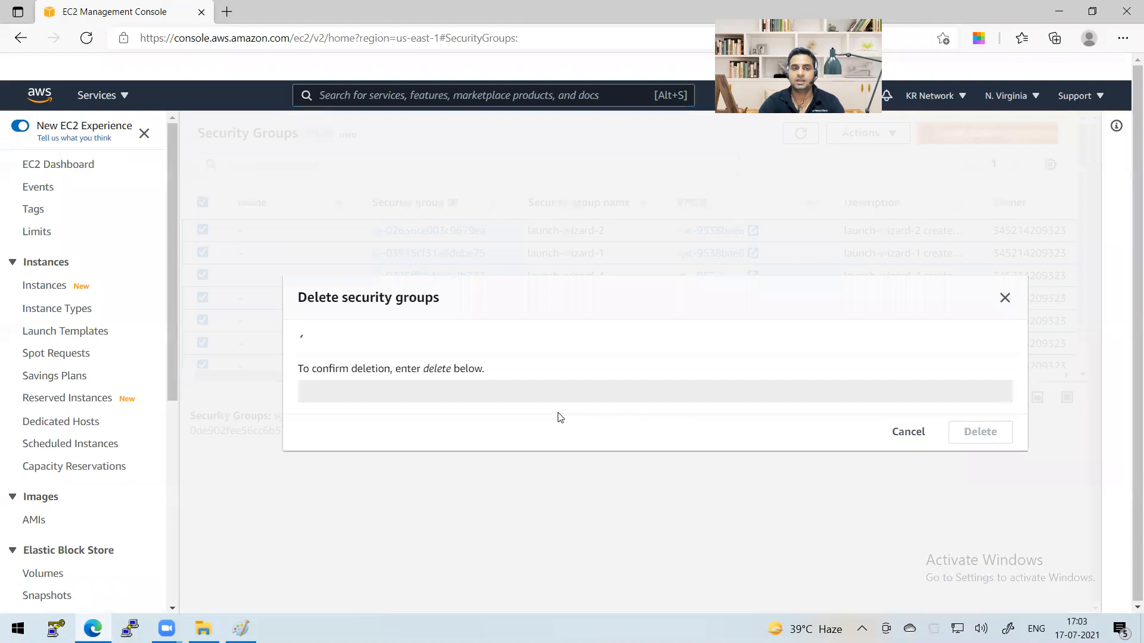
# Step: Confirm the deletion with the word 'delete', leaving only the default security group
pyautogui.scroll(-3, 798, 397)
pyautogui.click(626, 530)
pyautogui.write('delete')
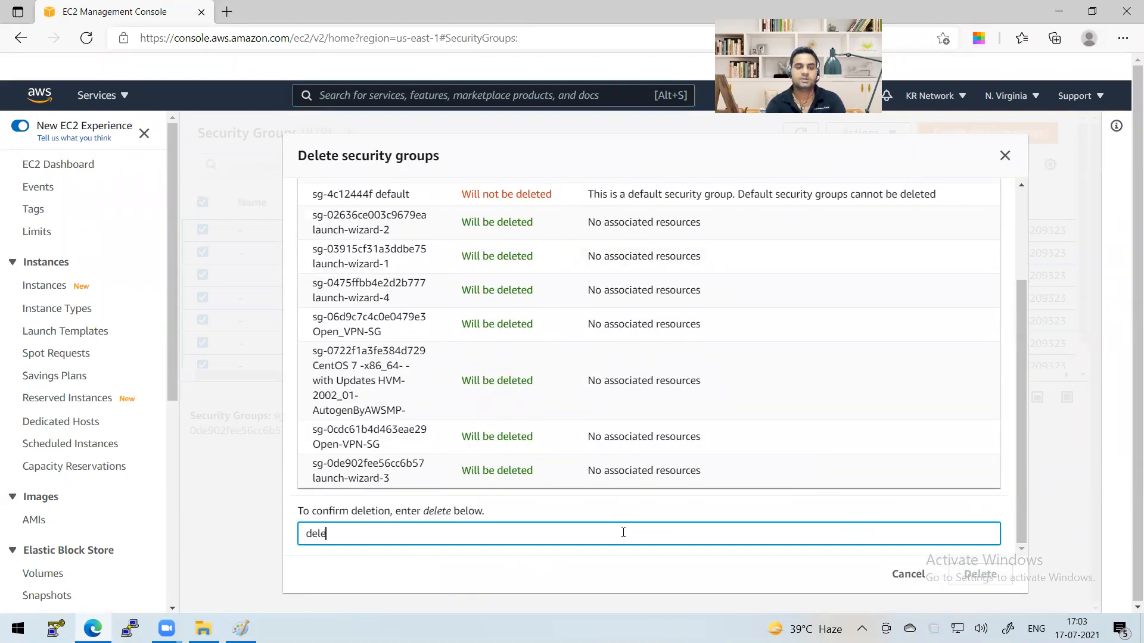
pyautogui.click(987, 572)
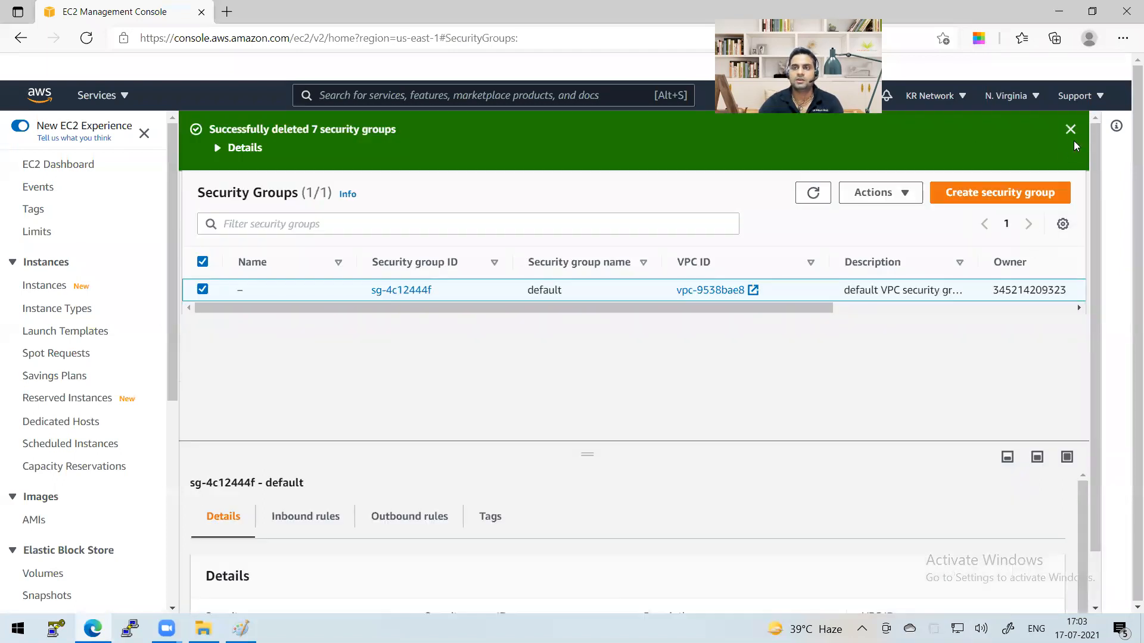
pyautogui.click(1070, 129)
pyautogui.click(1000, 132)
# Step: Name the new security group db-sg with description 'this is for database servers'
pyautogui.click(339, 317)
pyautogui.write('db')
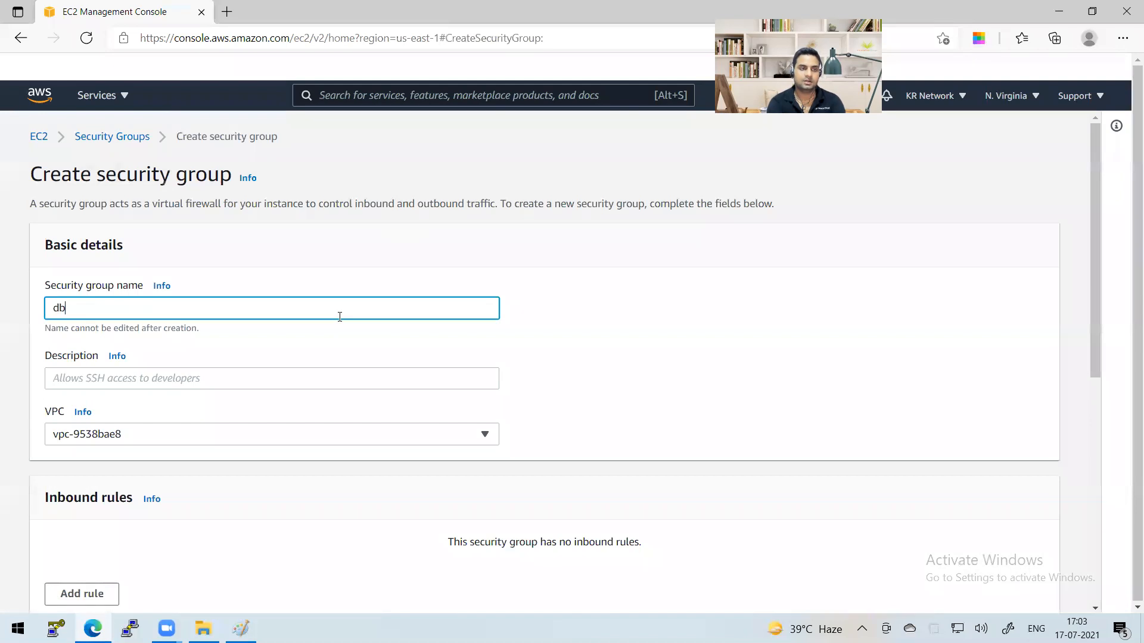
pyautogui.write('-sg')
pyautogui.press('Tab')
pyautogui.press('Tab')
pyautogui.write('this is fo')
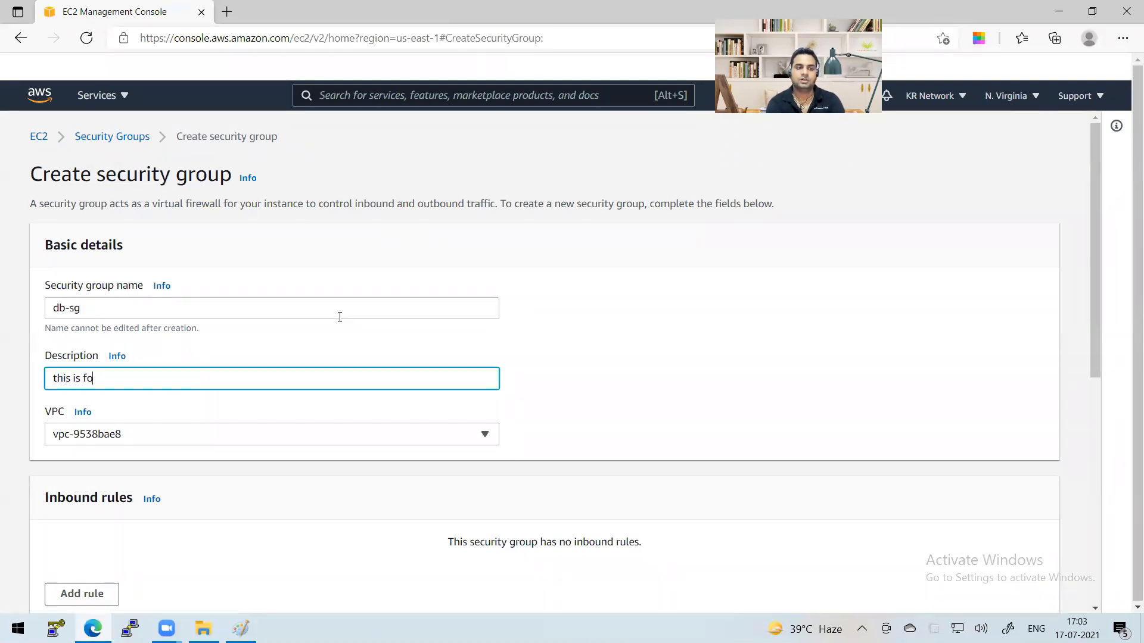
pyautogui.write('r database servers')
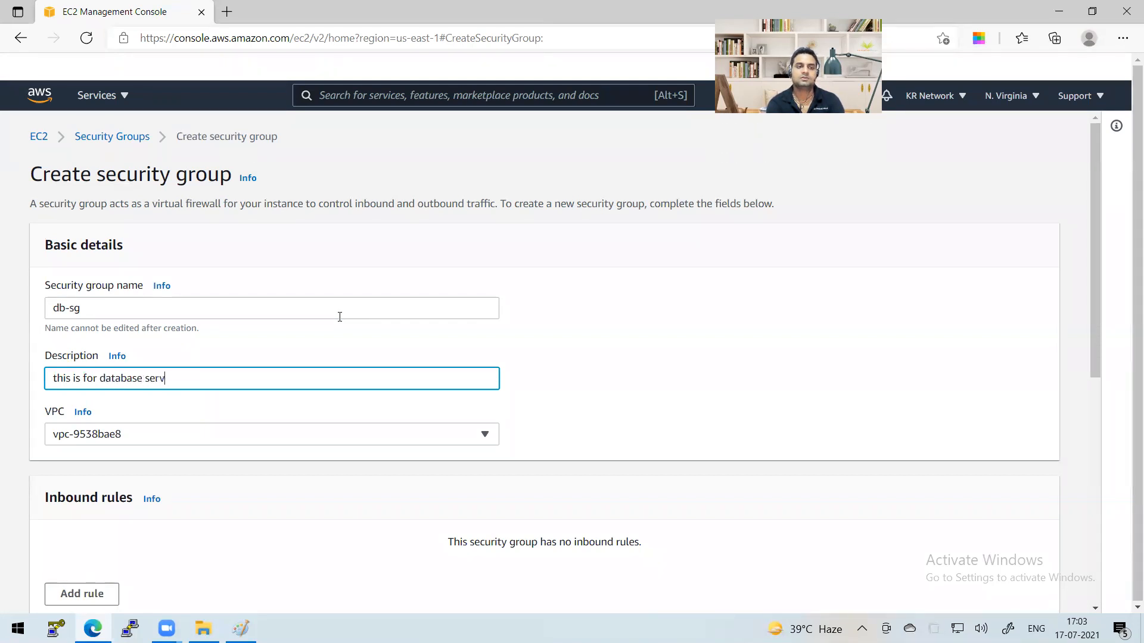
pyautogui.click(732, 384)
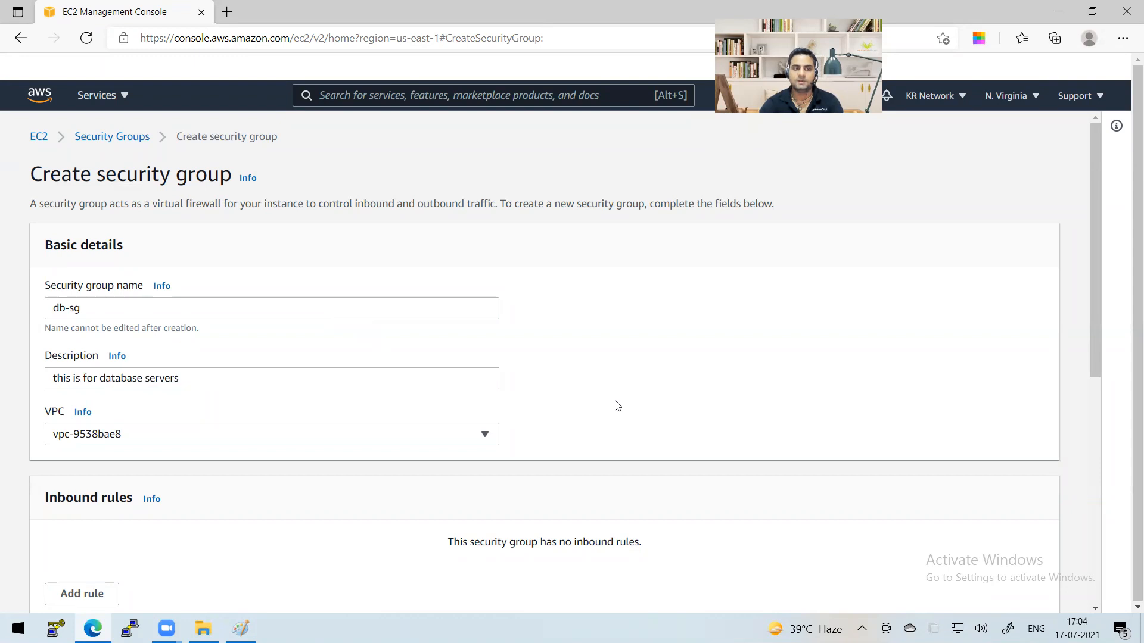
# Step: Add an inbound rule of type MYSQL/Aurora on port 3306
pyautogui.scroll(-2, 596, 405)
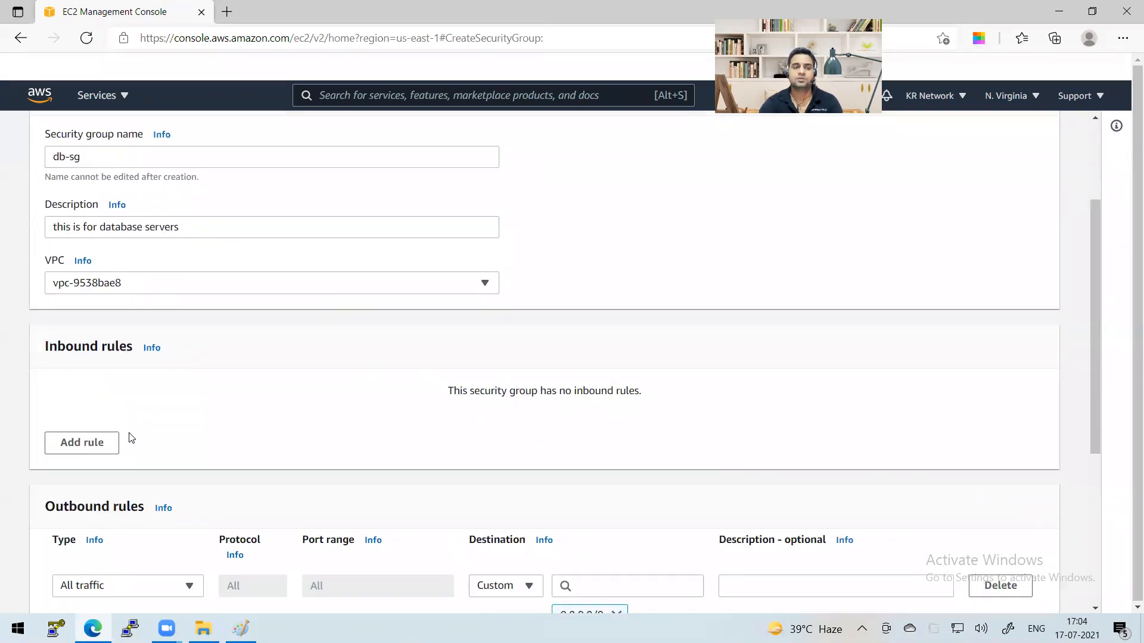
pyautogui.click(109, 446)
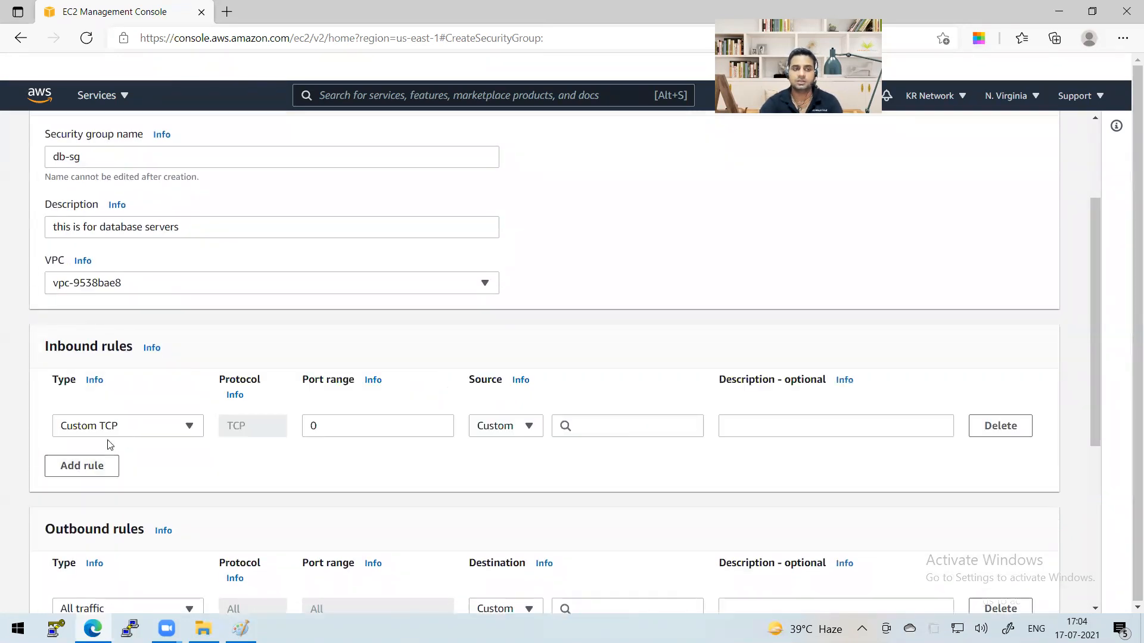
pyautogui.click(174, 427)
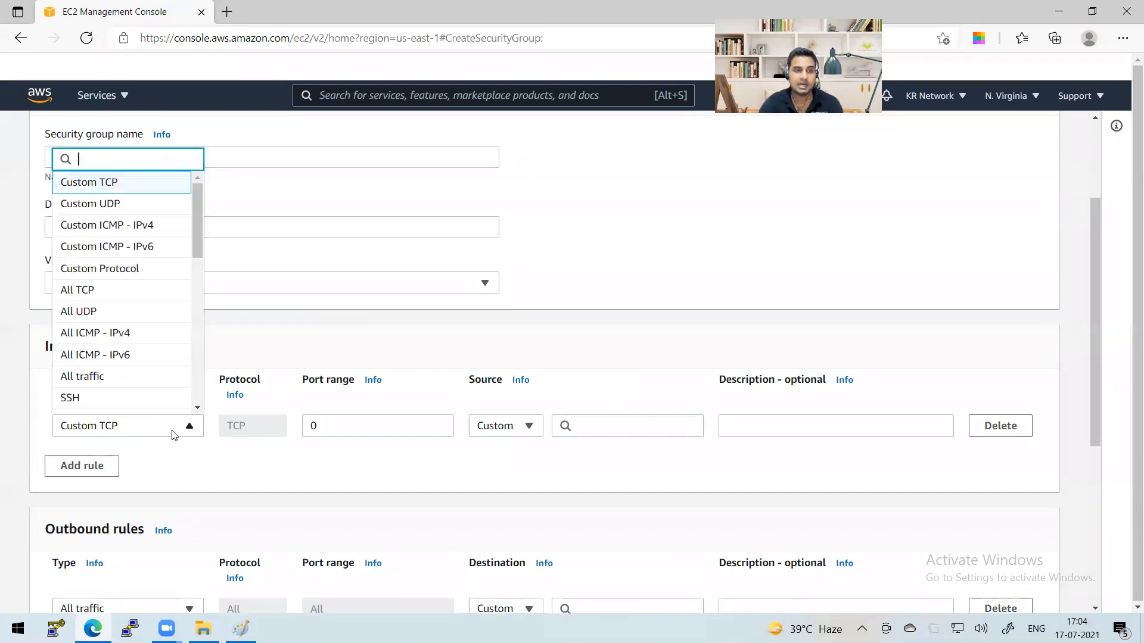
pyautogui.click(198, 408)
pyautogui.click(199, 409)
pyautogui.click(199, 409)
pyautogui.click(199, 409)
pyautogui.click(199, 408)
pyautogui.click(199, 409)
pyautogui.click(199, 408)
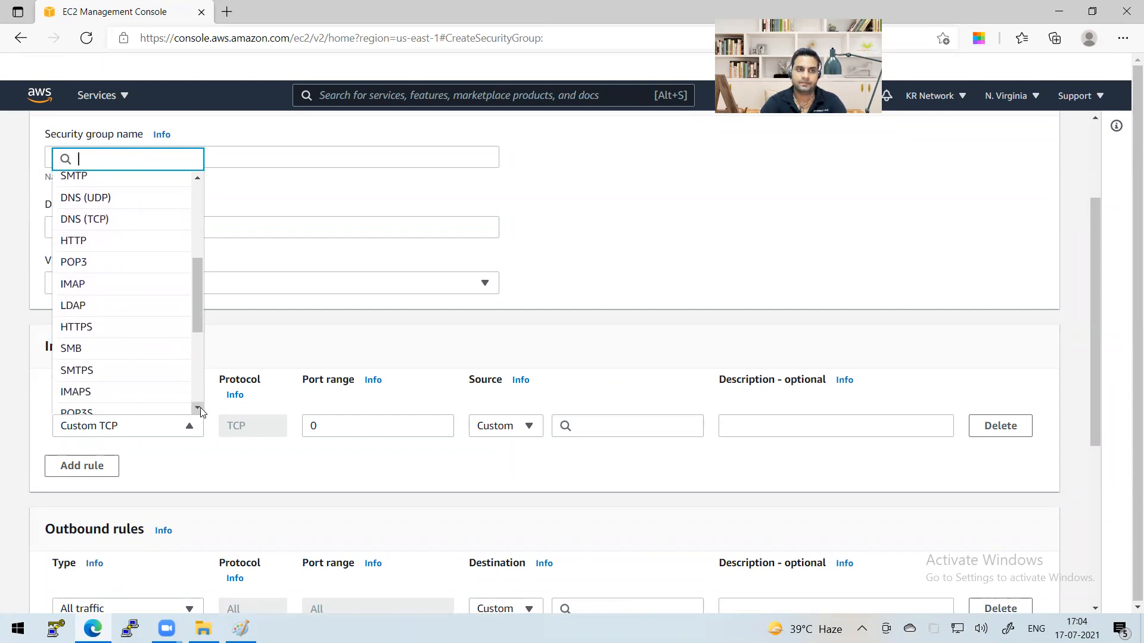
pyautogui.click(199, 409)
pyautogui.click(199, 408)
pyautogui.click(199, 409)
pyautogui.click(95, 344)
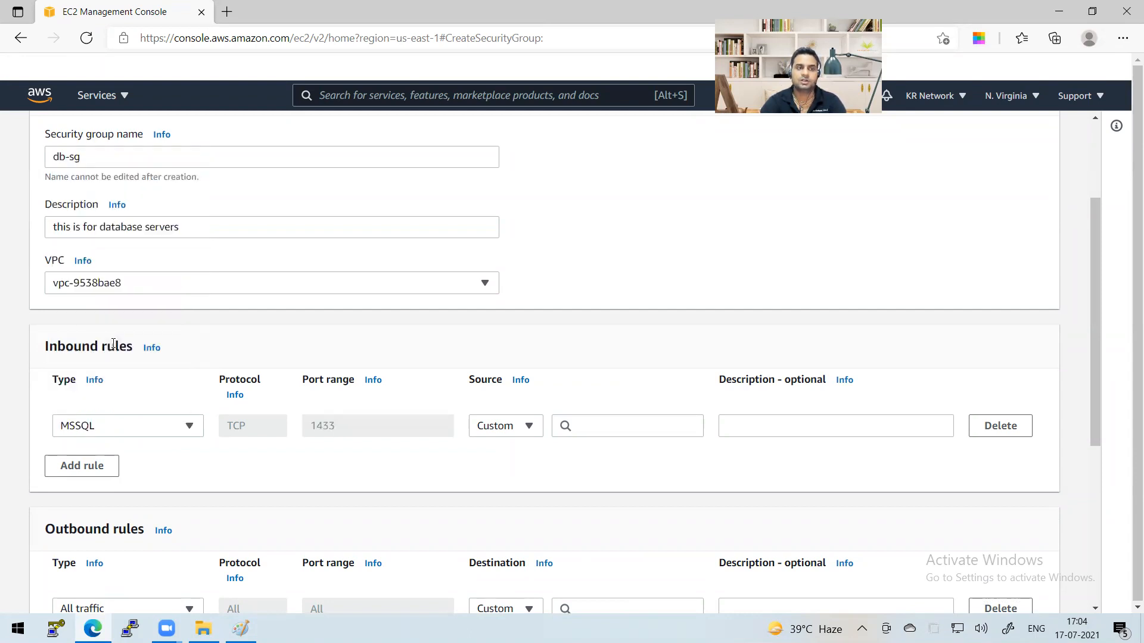
pyautogui.click(192, 430)
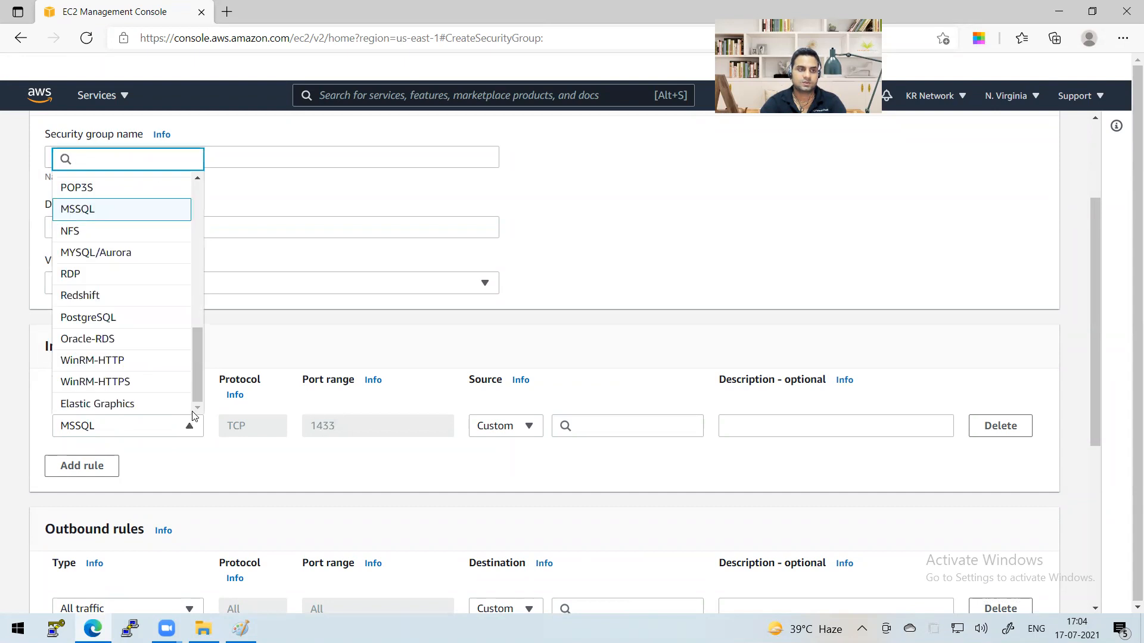
pyautogui.click(135, 252)
# Step: Set the rule's source to Anywhere (0.0.0.0/0)
pyautogui.moveTo(312, 425); pyautogui.dragTo(309, 425)
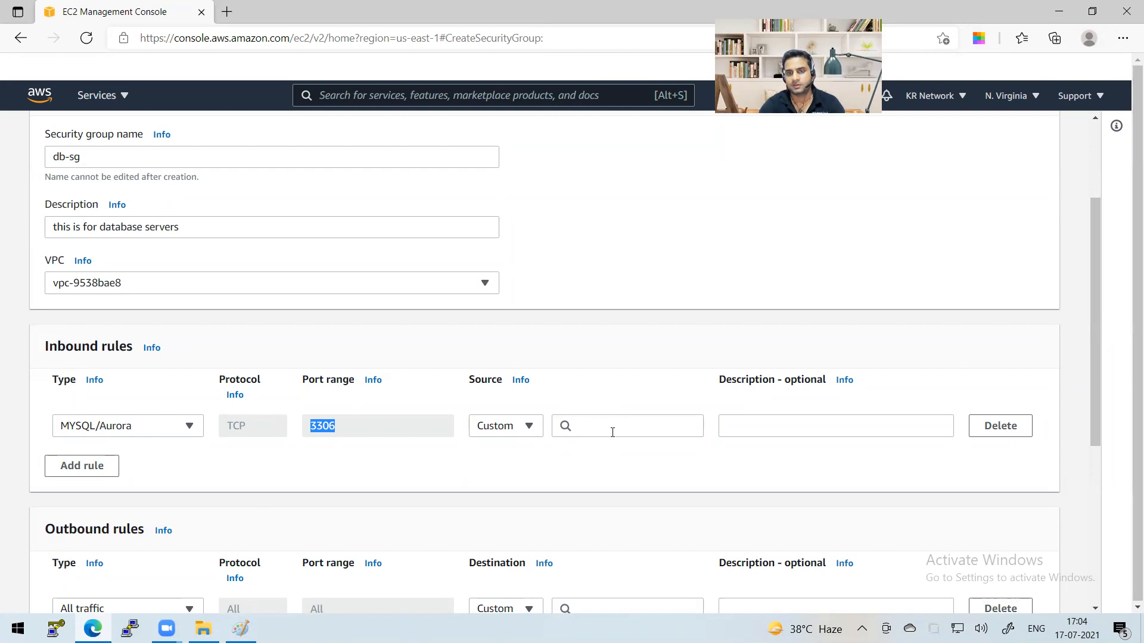
pyautogui.click(612, 430)
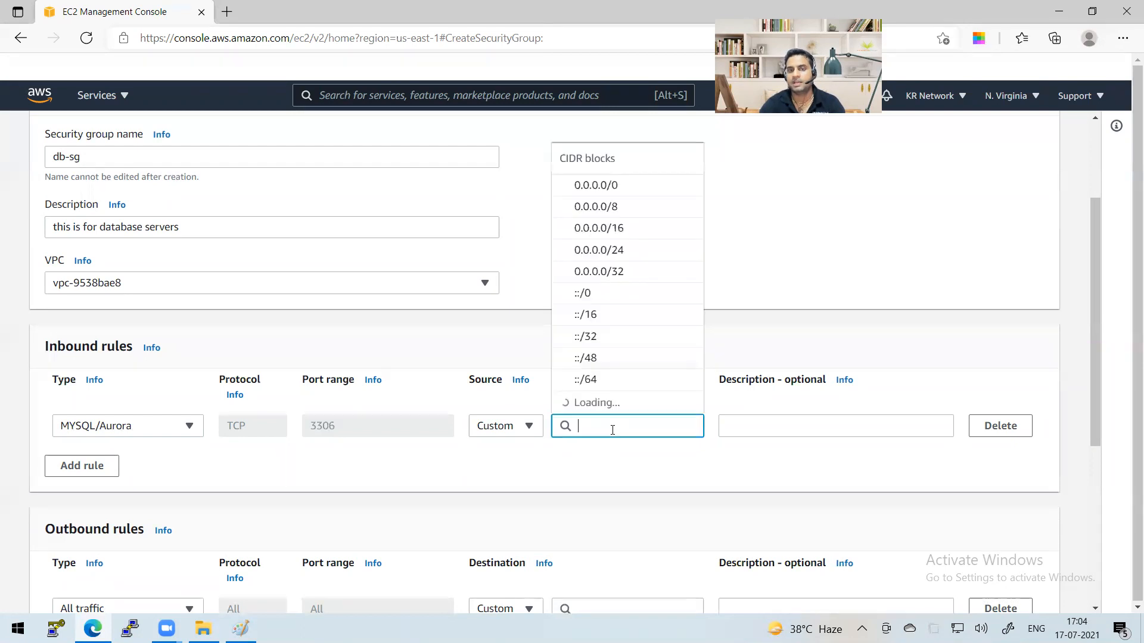
pyautogui.click(599, 188)
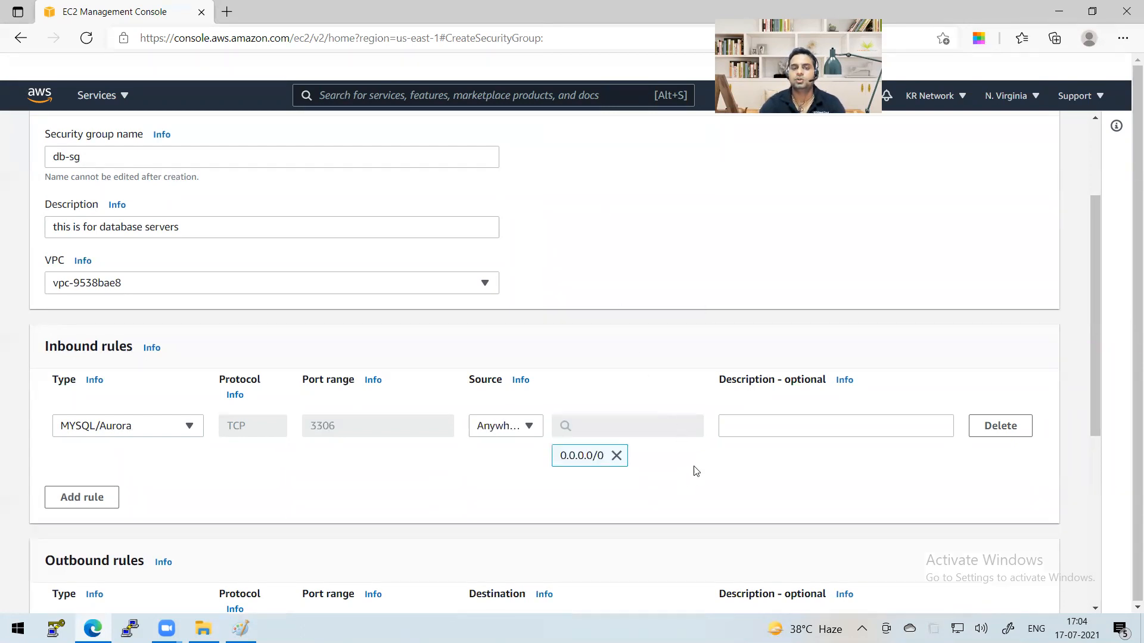
pyautogui.click(534, 426)
pyautogui.click(520, 492)
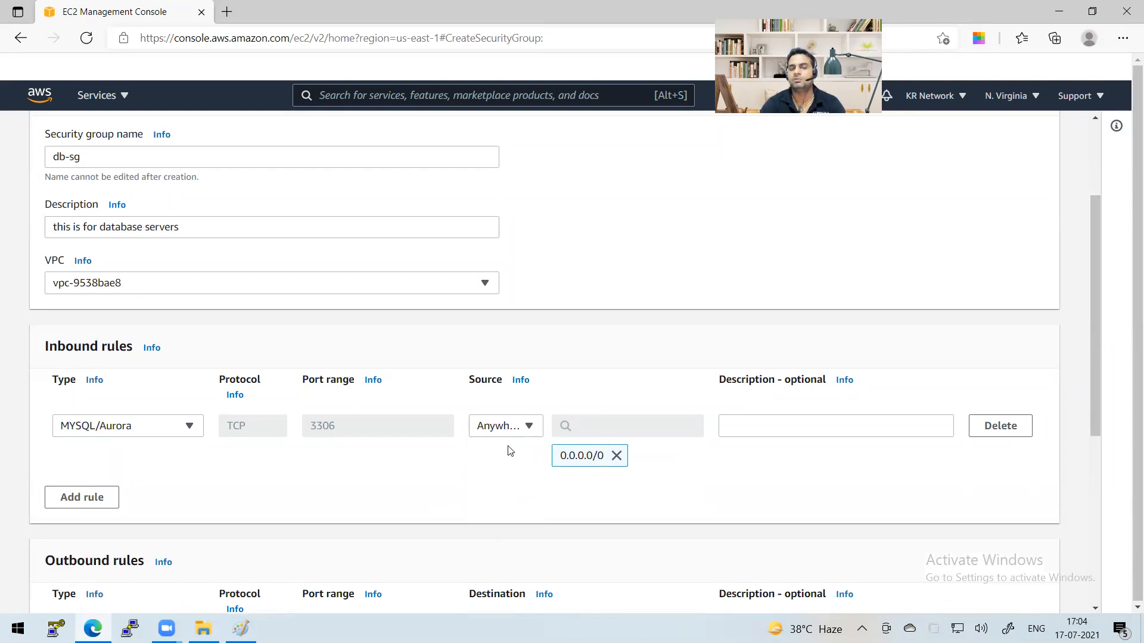
# Step: Create the db-sg security group and duplicate its browser tab
pyautogui.scroll(-5, 718, 495)
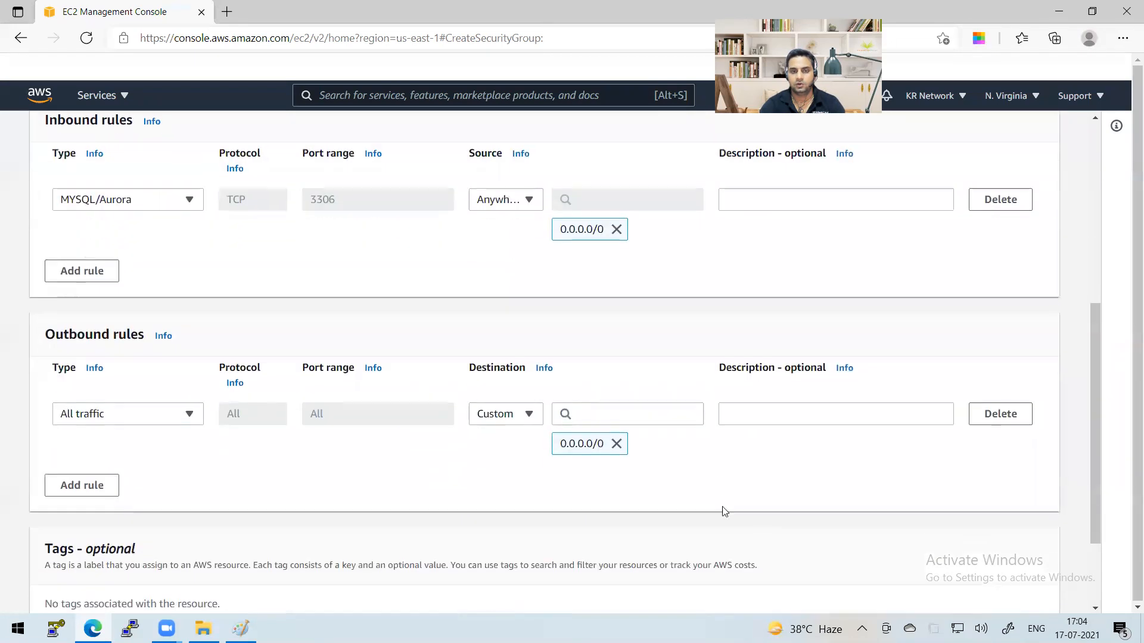
pyautogui.click(933, 590)
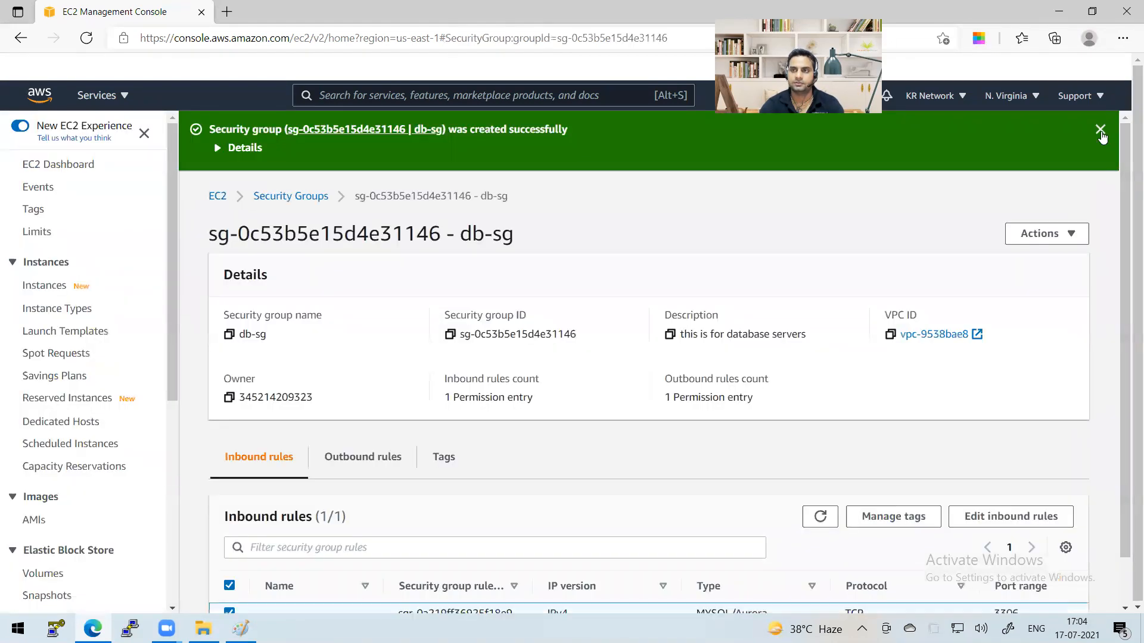
pyautogui.click(1112, 129)
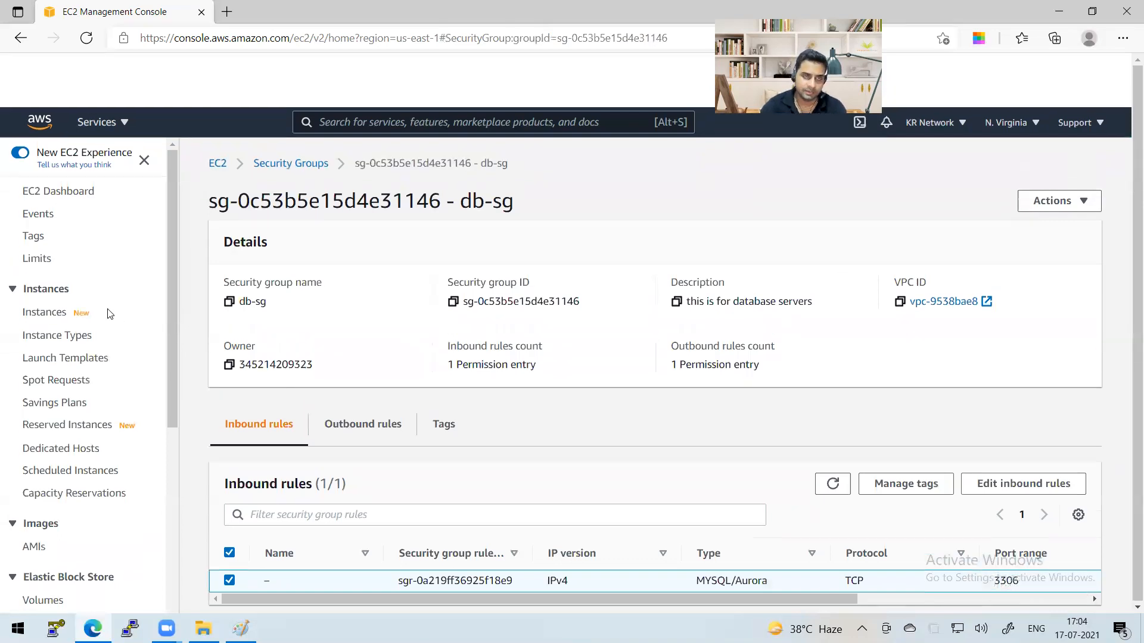
pyautogui.rightClick(94, 20)
pyautogui.click(151, 87)
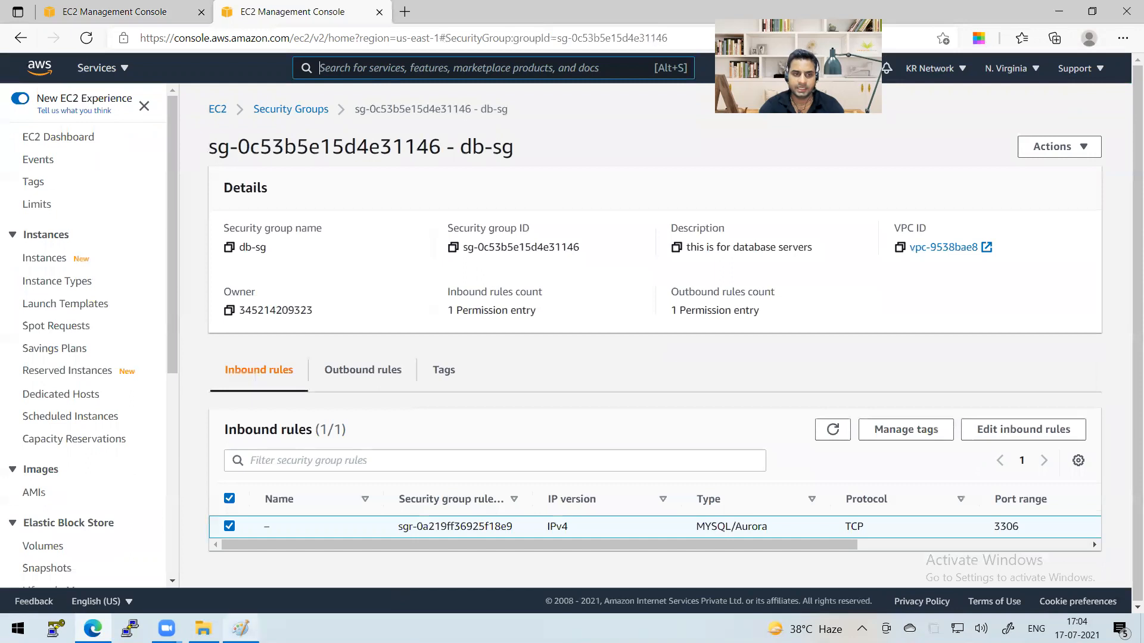
# Step: In the Paint lab notes, add the text 'regional' below 'subnet group'
pyautogui.hotkey('alt', 'Tab')
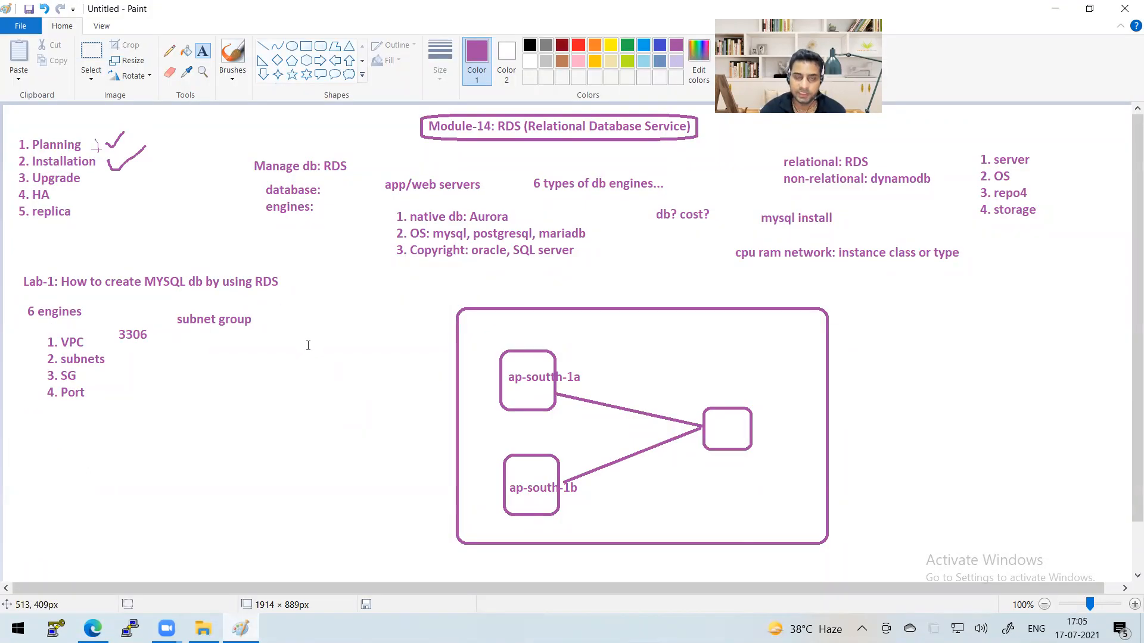
pyautogui.moveTo(197, 344); pyautogui.dragTo(458, 472)
pyautogui.write('regional')
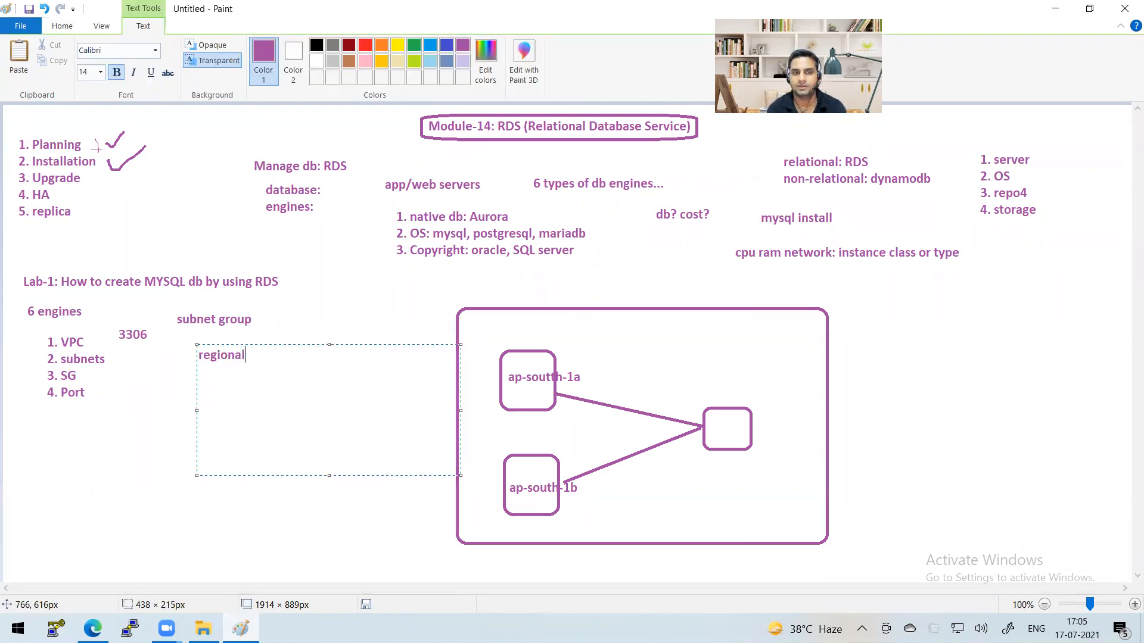
# Step: Back in the console, search for and open the RDS service
pyautogui.hotkey('alt', 'Tab')
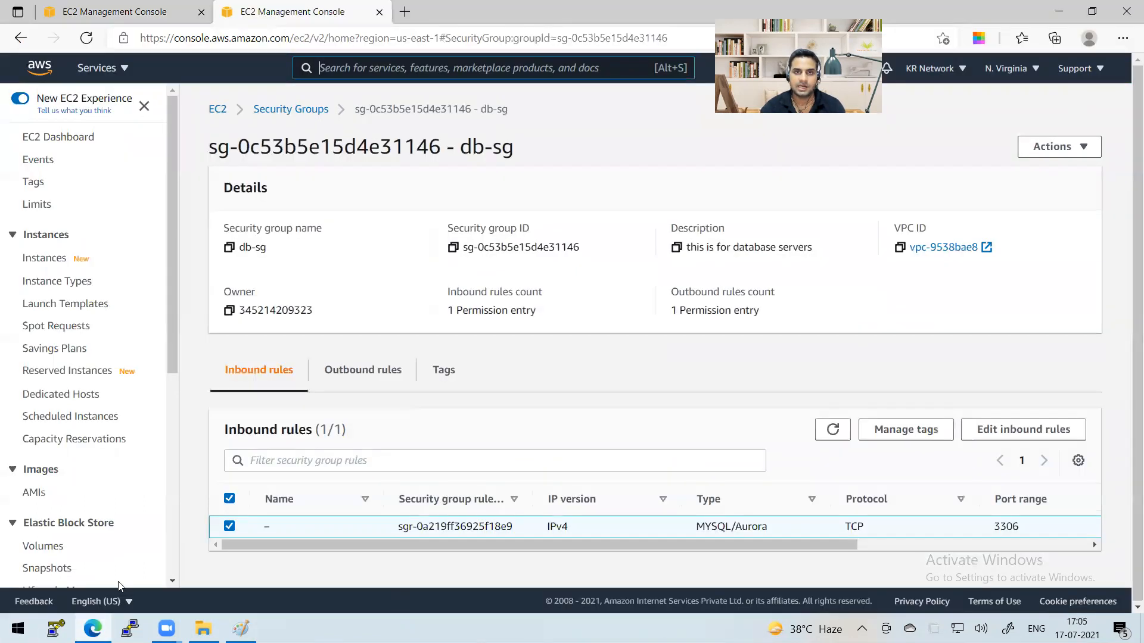
pyautogui.click(546, 65)
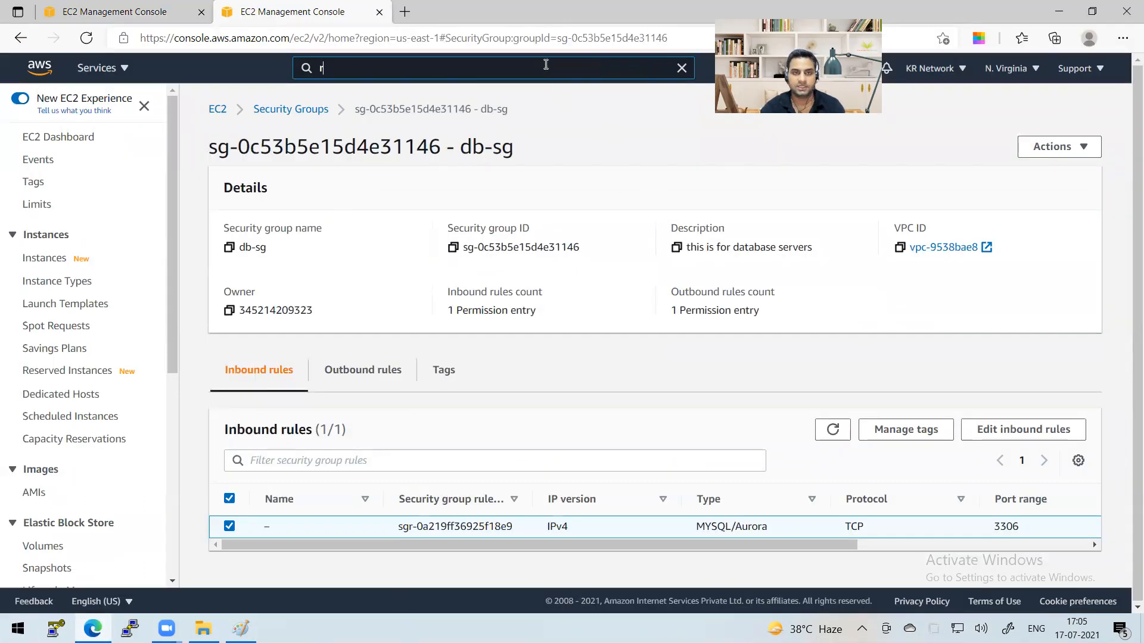
pyautogui.write('rds')
pyautogui.click(366, 192)
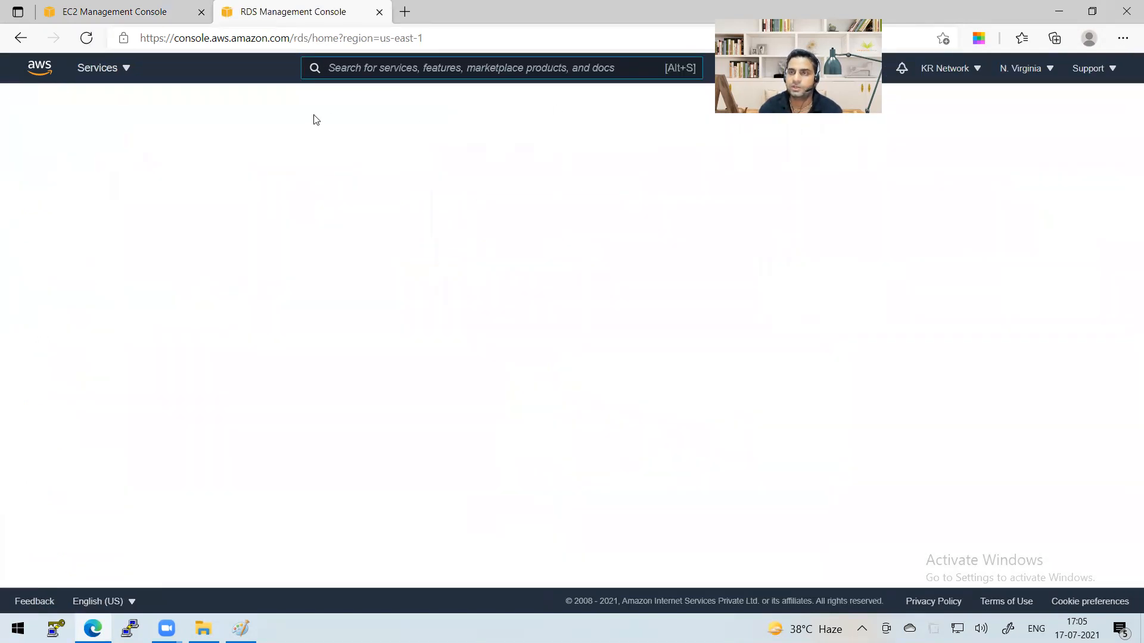
# Step: Review db-sg's MYSQL/Aurora port 3306 inbound rule, then return to the RDS console tab
pyautogui.click(1011, 71)
pyautogui.click(137, 13)
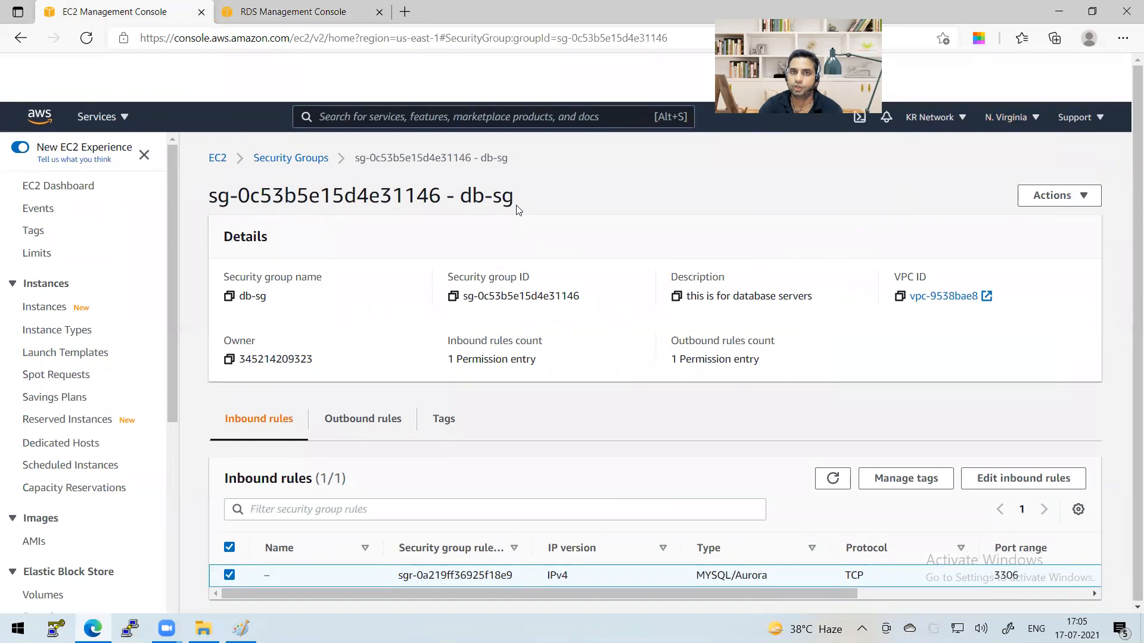
pyautogui.moveTo(517, 210); pyautogui.dragTo(385, 219)
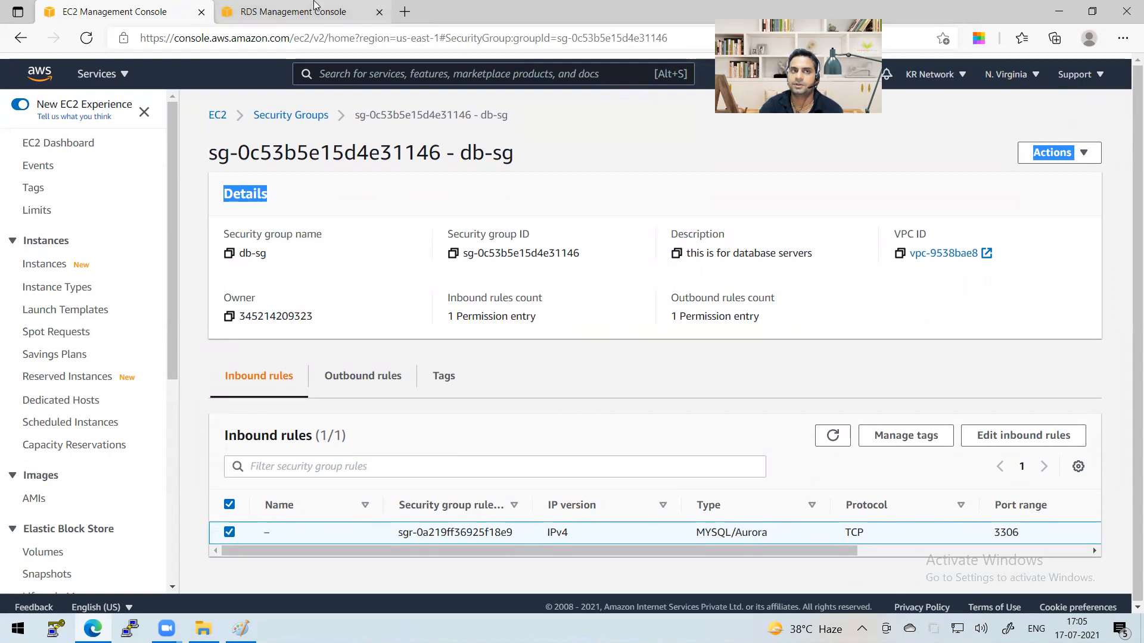
pyautogui.click(293, 11)
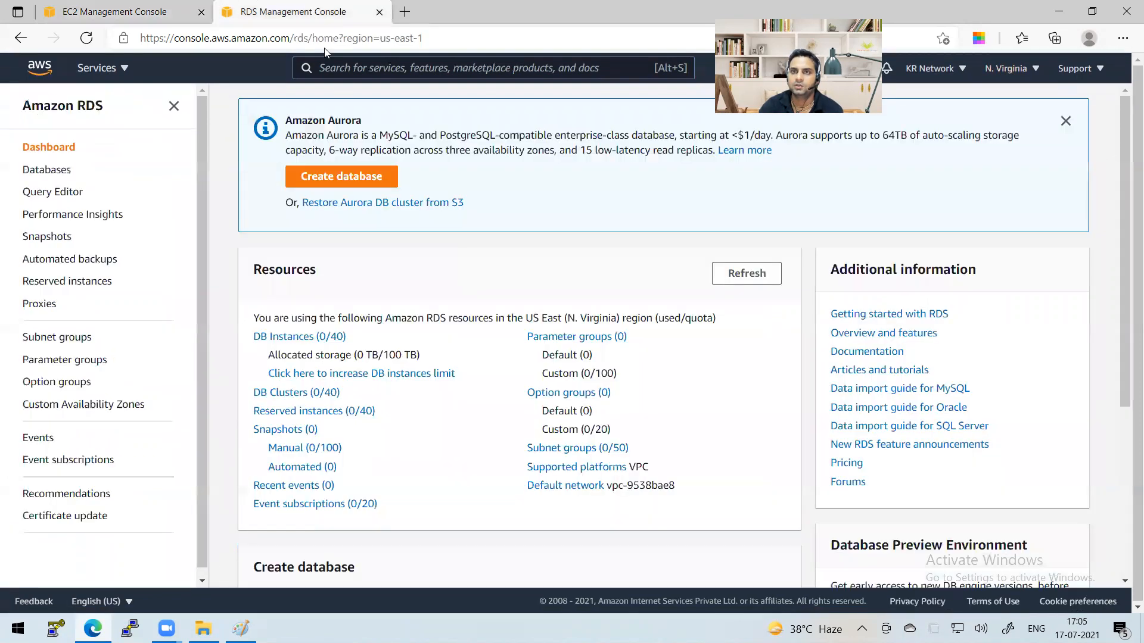
# Step: Close the Amazon Aurora notice and open RDS Databases, which lists no instances yet
pyautogui.click(1067, 122)
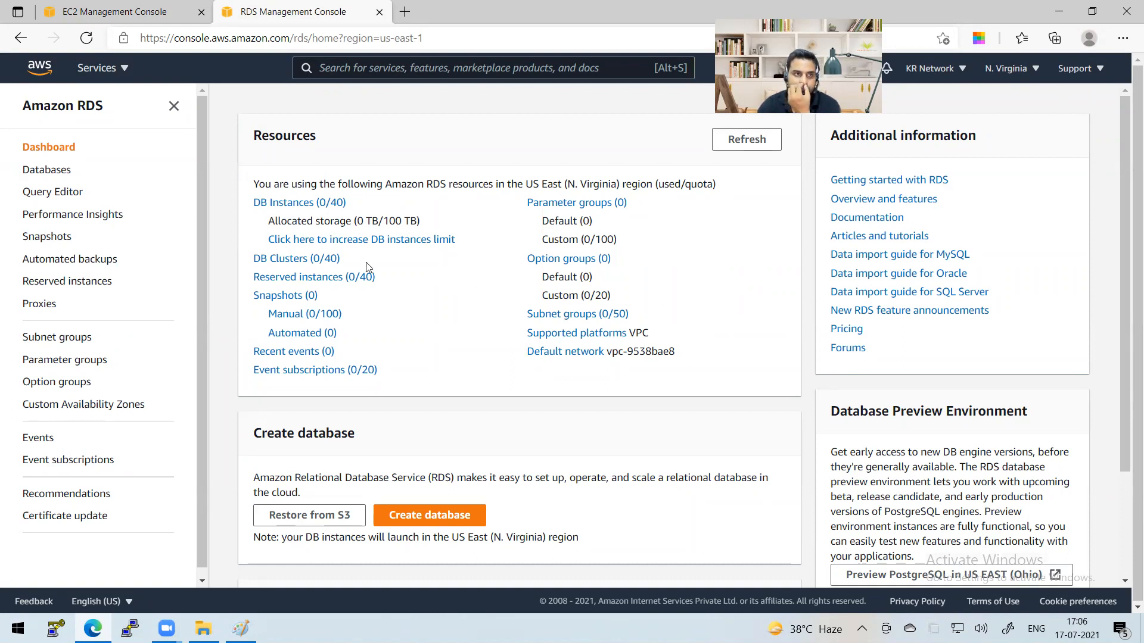
pyautogui.click(57, 174)
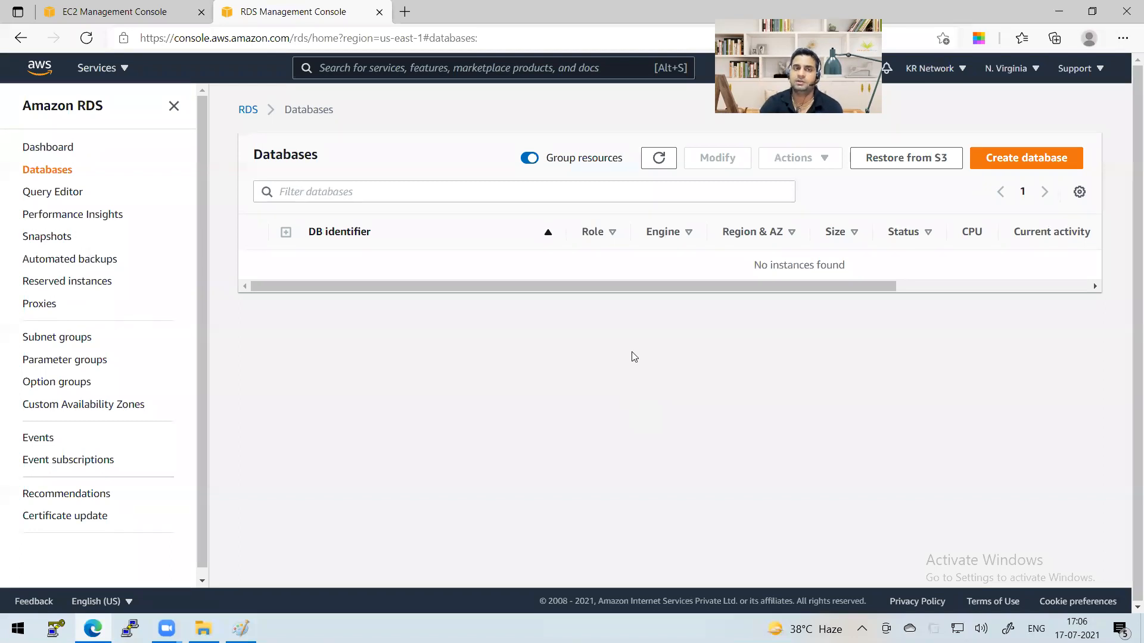
pyautogui.moveTo(318, 156); pyautogui.dragTo(284, 153)
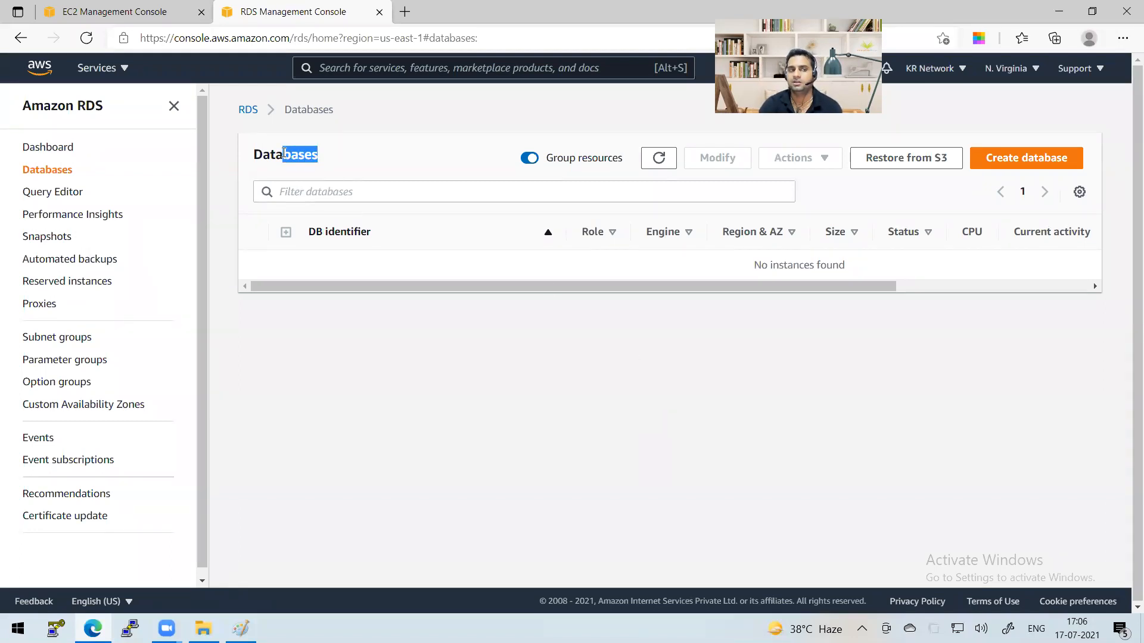
# Step: Go to RDS Subnet groups and start a new DB subnet group
pyautogui.click(82, 338)
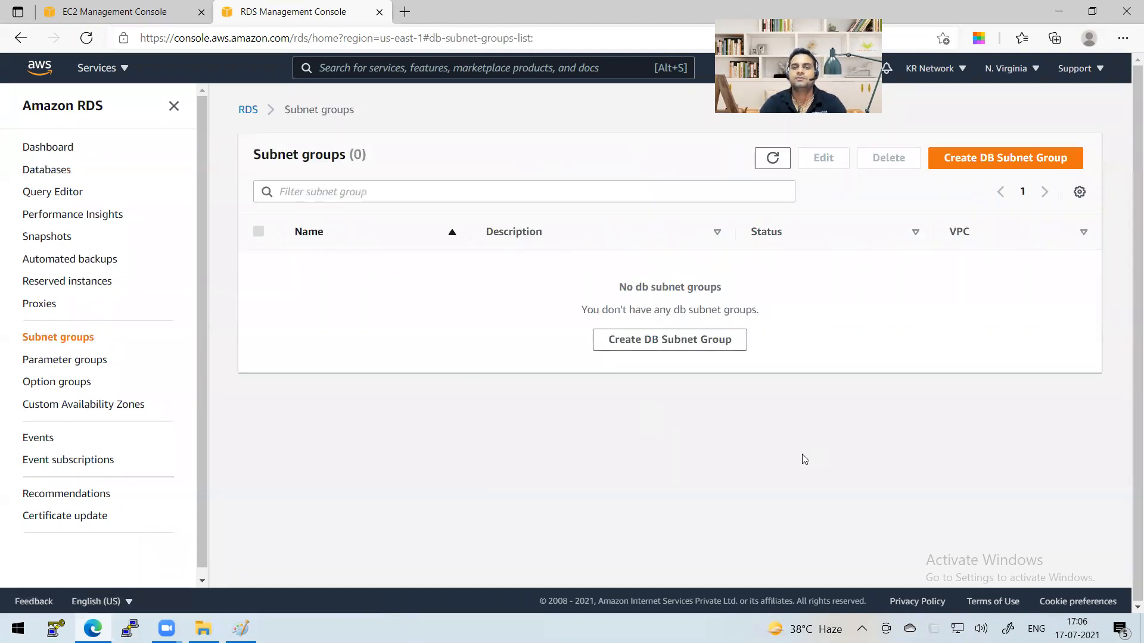
pyautogui.moveTo(614, 308); pyautogui.dragTo(710, 305)
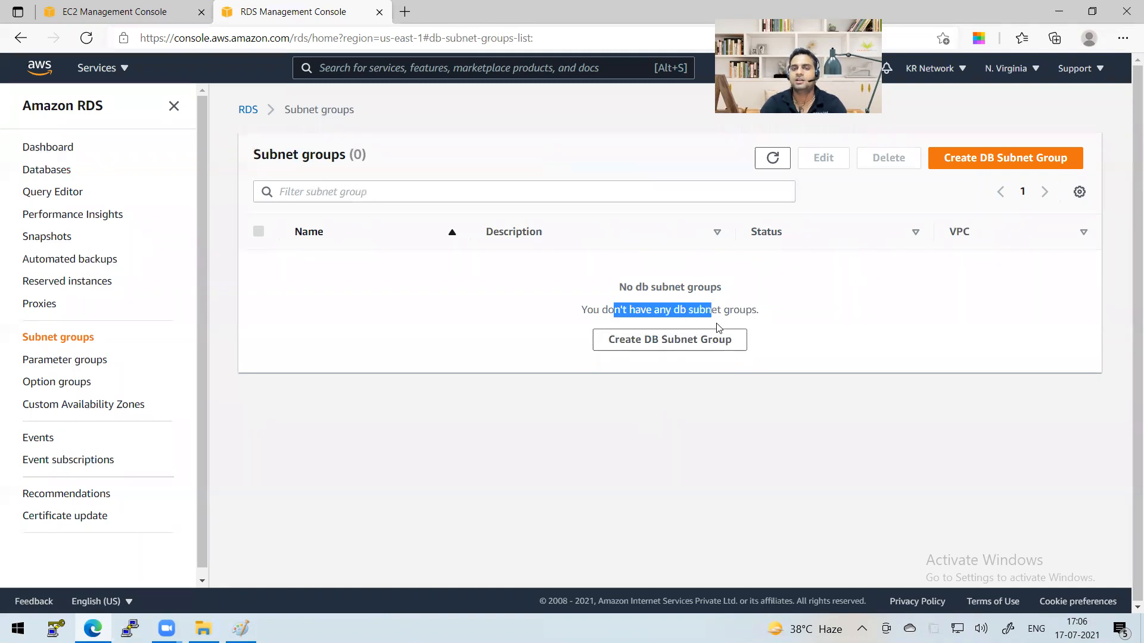
pyautogui.click(723, 341)
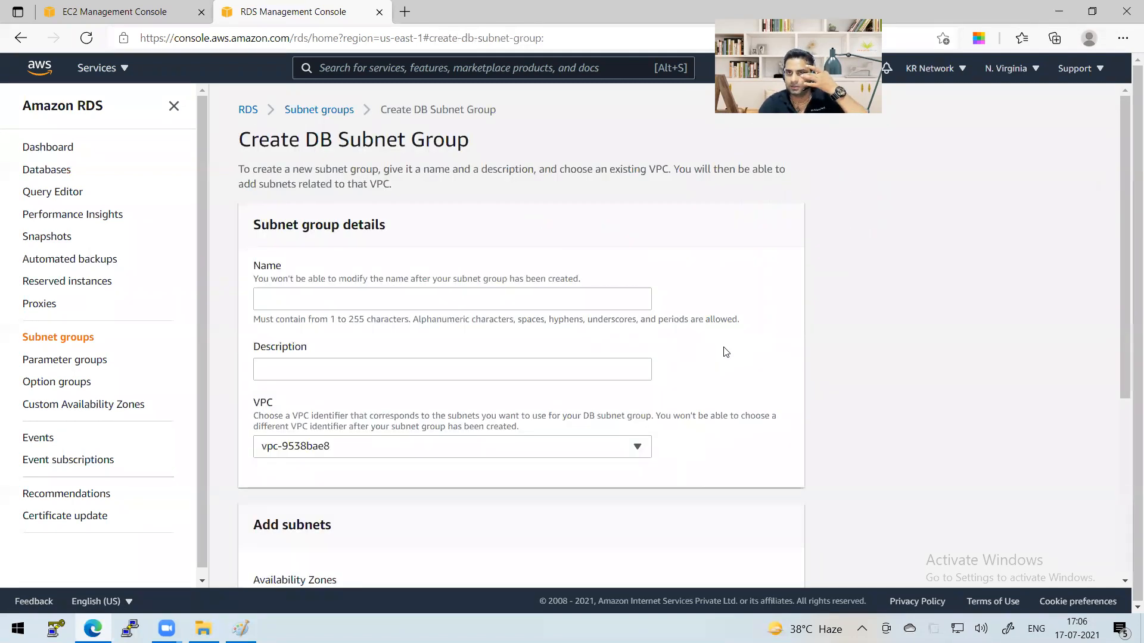
# Step: Enter name web-db-group and description 'this is for my web servers'
pyautogui.click(577, 291)
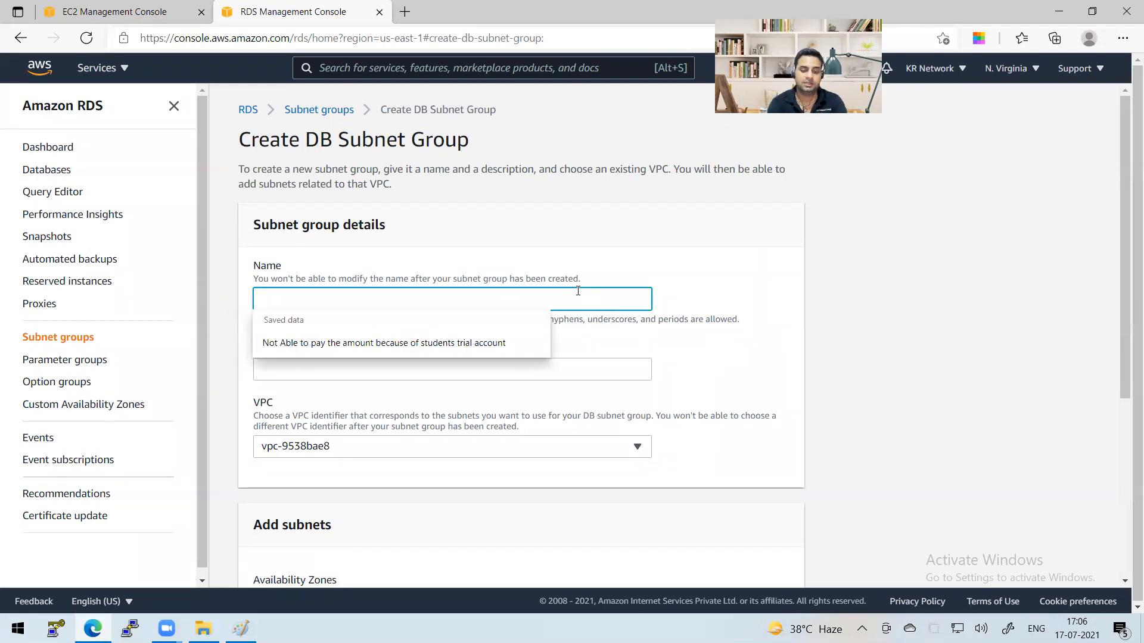
pyautogui.write('web-db')
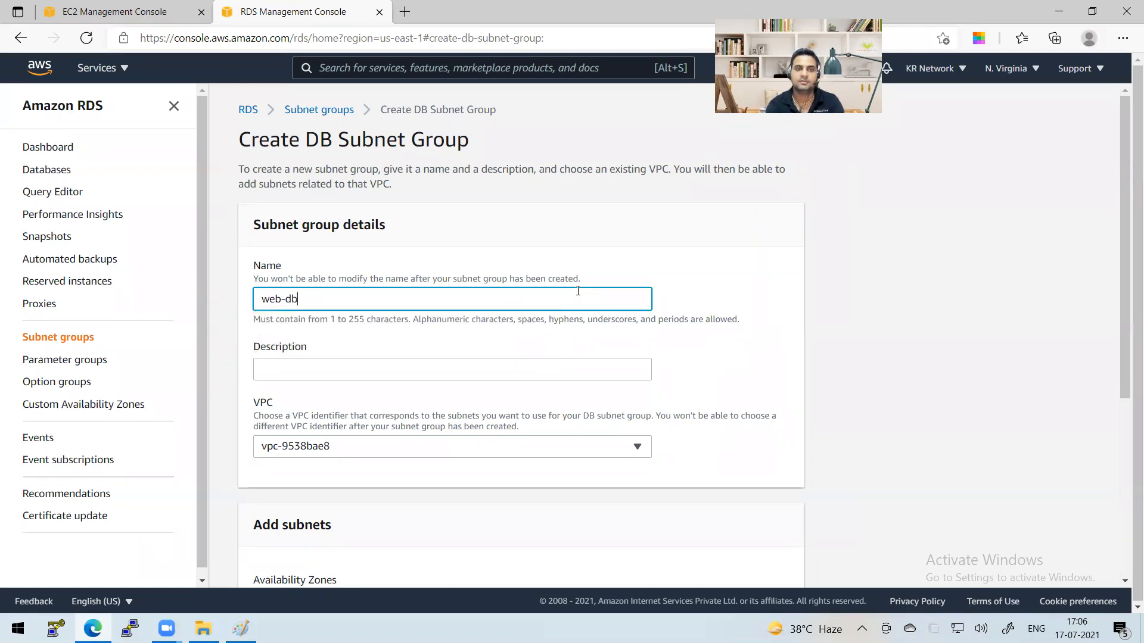
pyautogui.write('-group')
pyautogui.click(485, 366)
pyautogui.write('this is')
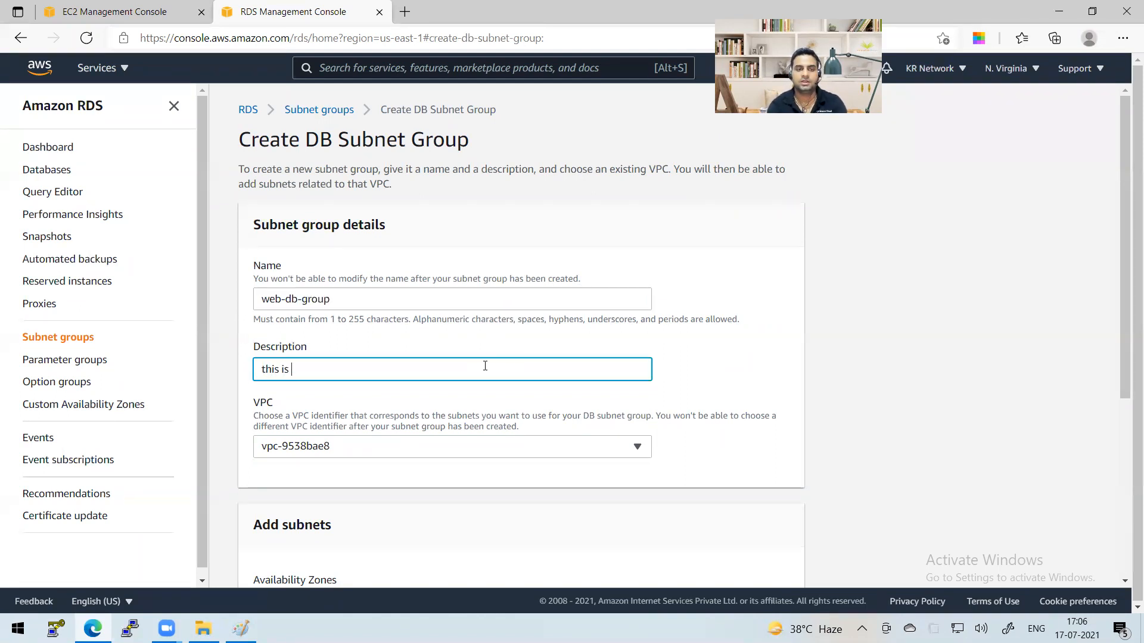
pyautogui.write('for my ')
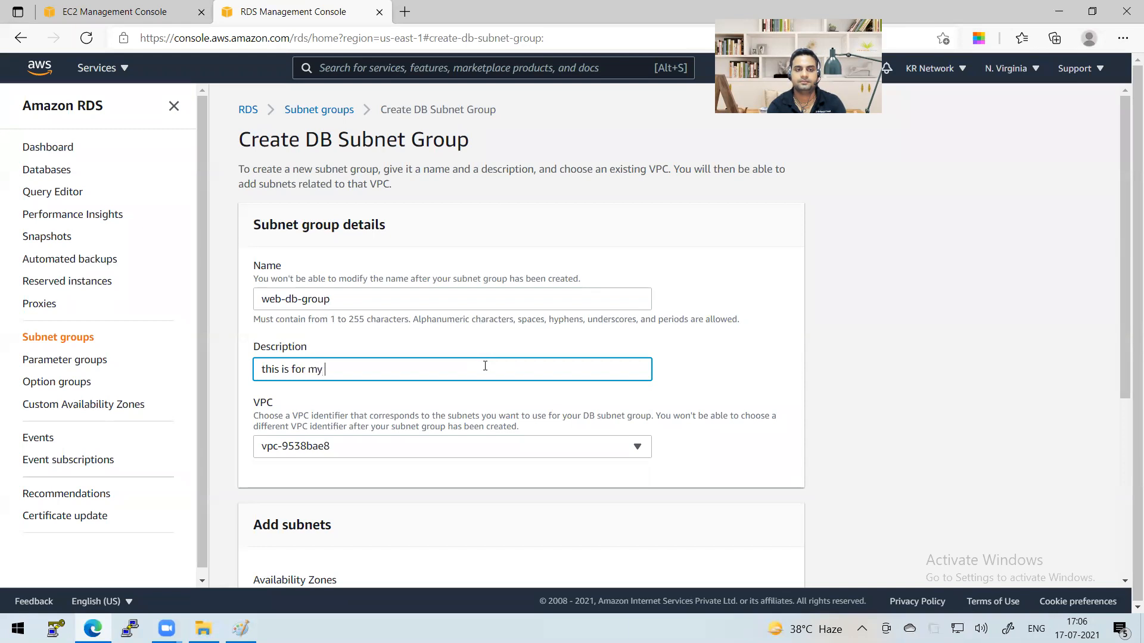
pyautogui.write('web servers')
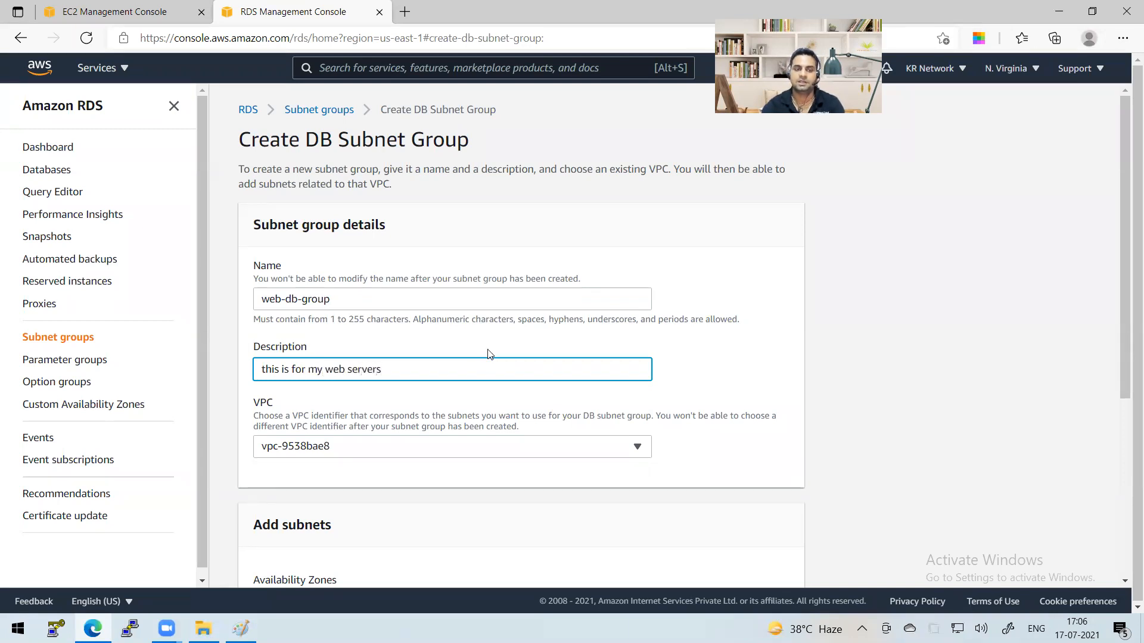
pyautogui.scroll(-2, 599, 375)
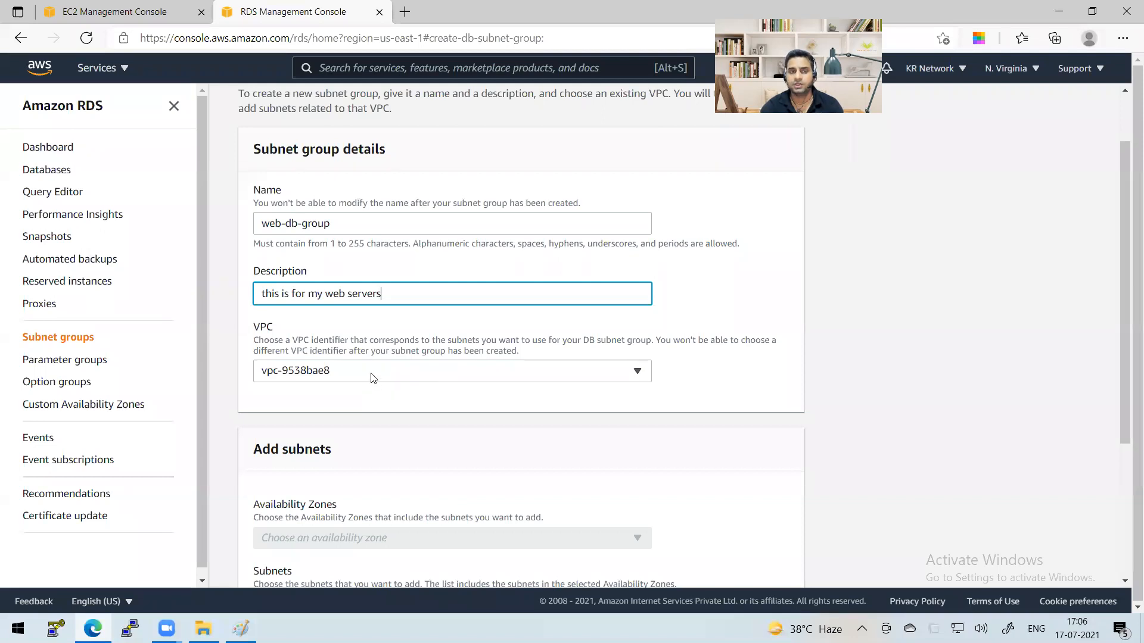
pyautogui.scroll(-2, 381, 399)
pyautogui.click(574, 391)
pyautogui.scroll(-1, 572, 390)
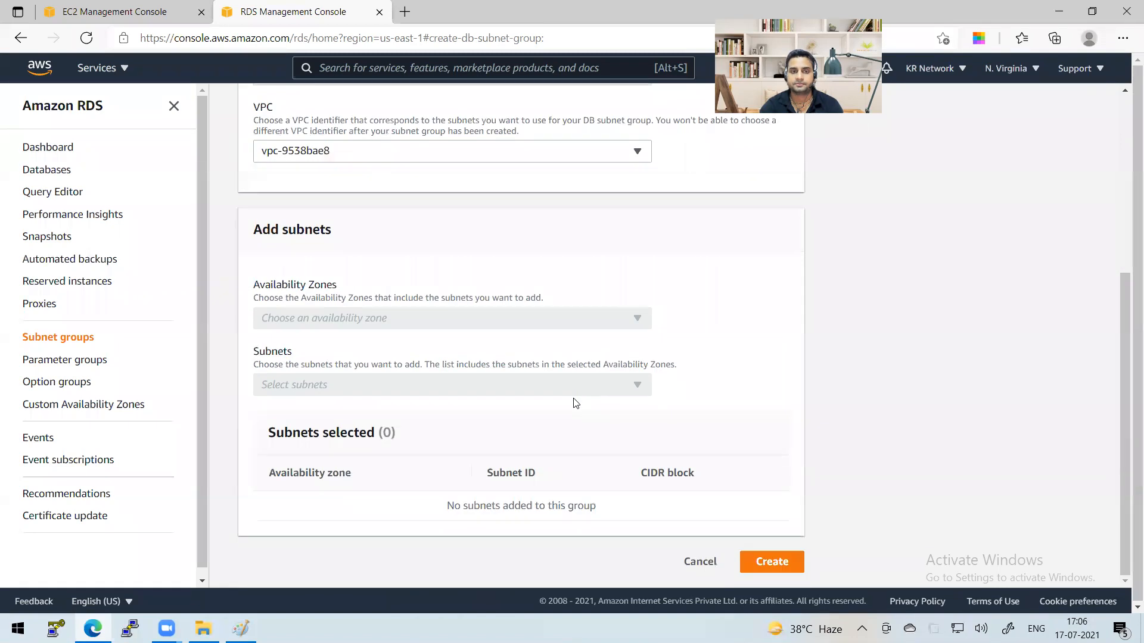
# Step: Select VPC vpc-9538bae8 and availability zones us-east-1a and us-east-1b
pyautogui.scroll(1, 573, 401)
pyautogui.click(572, 230)
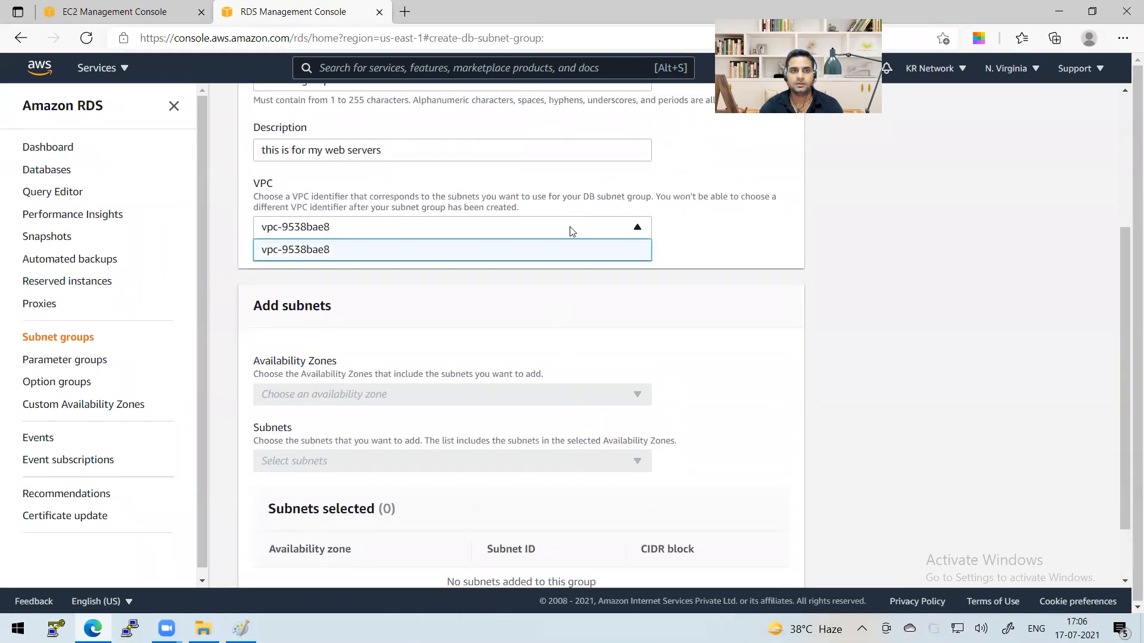
pyautogui.click(483, 253)
pyautogui.click(591, 403)
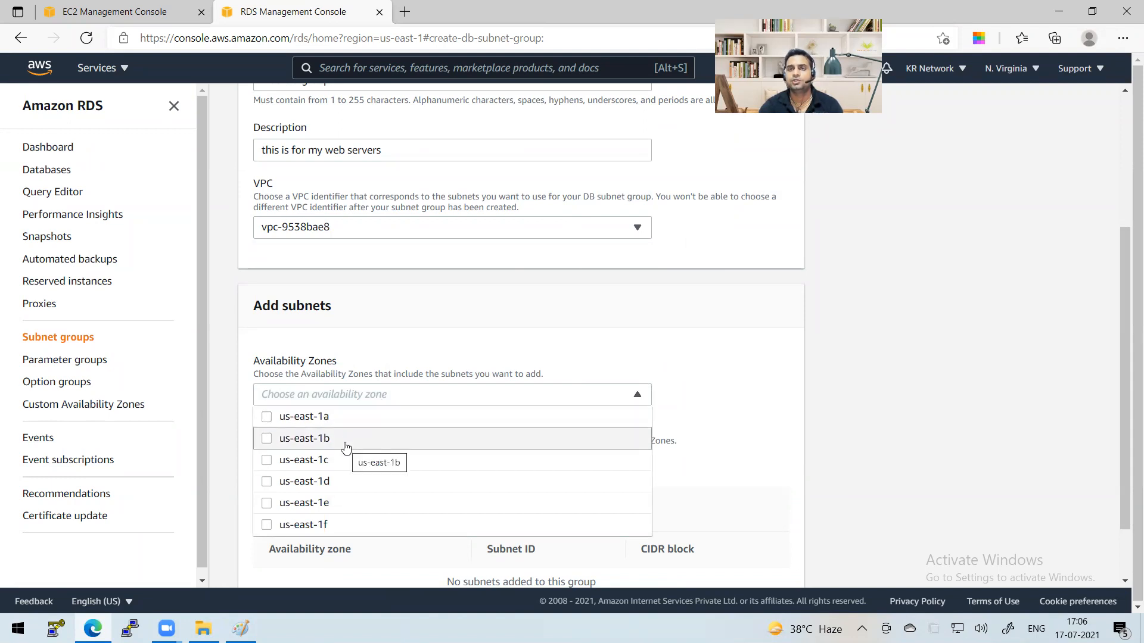
pyautogui.click(284, 419)
pyautogui.click(289, 439)
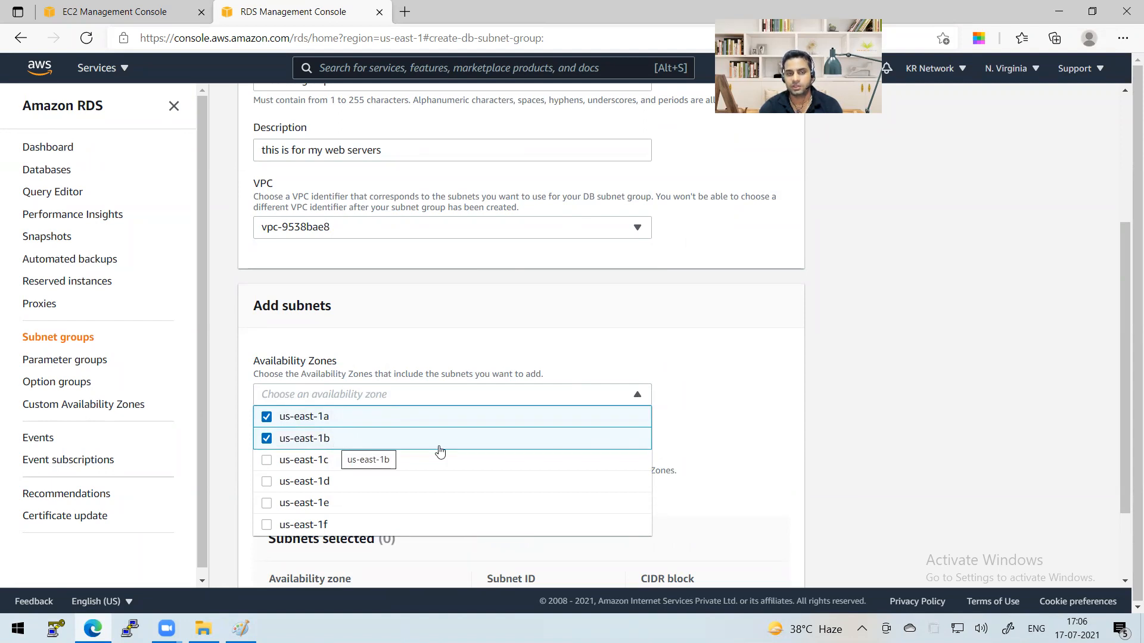
pyautogui.scroll(-2, 720, 431)
pyautogui.click(646, 474)
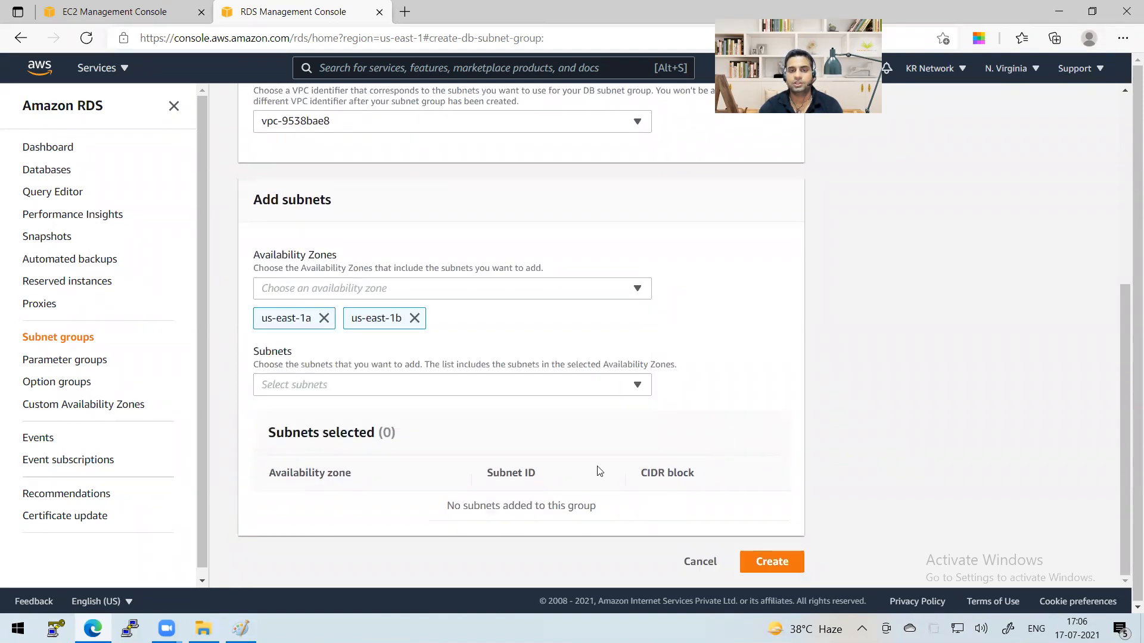
# Step: Add subnets subnet-c362638e and subnet-2d45390c, then create the subnet group
pyautogui.click(481, 392)
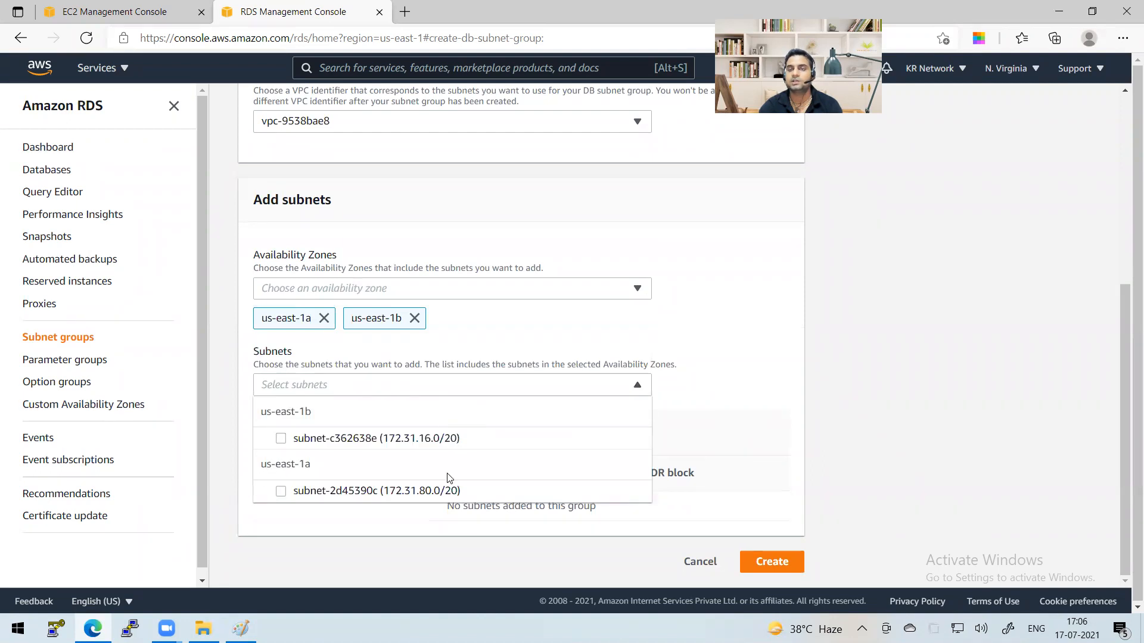
pyautogui.click(427, 440)
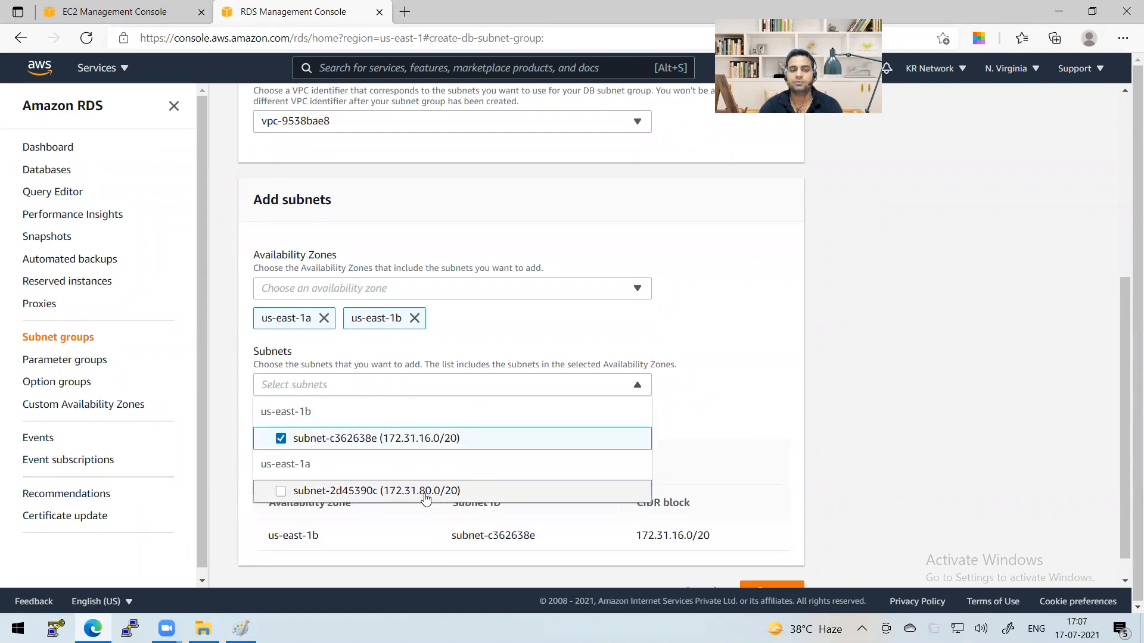
pyautogui.click(421, 490)
pyautogui.click(781, 399)
pyautogui.scroll(-2, 786, 407)
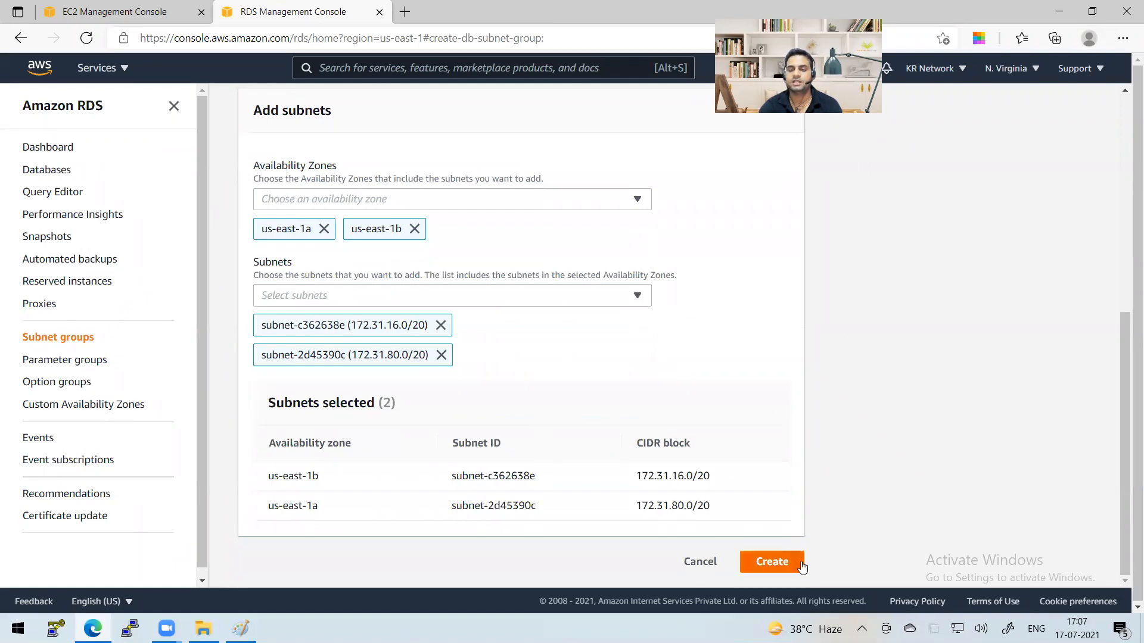
pyautogui.click(772, 563)
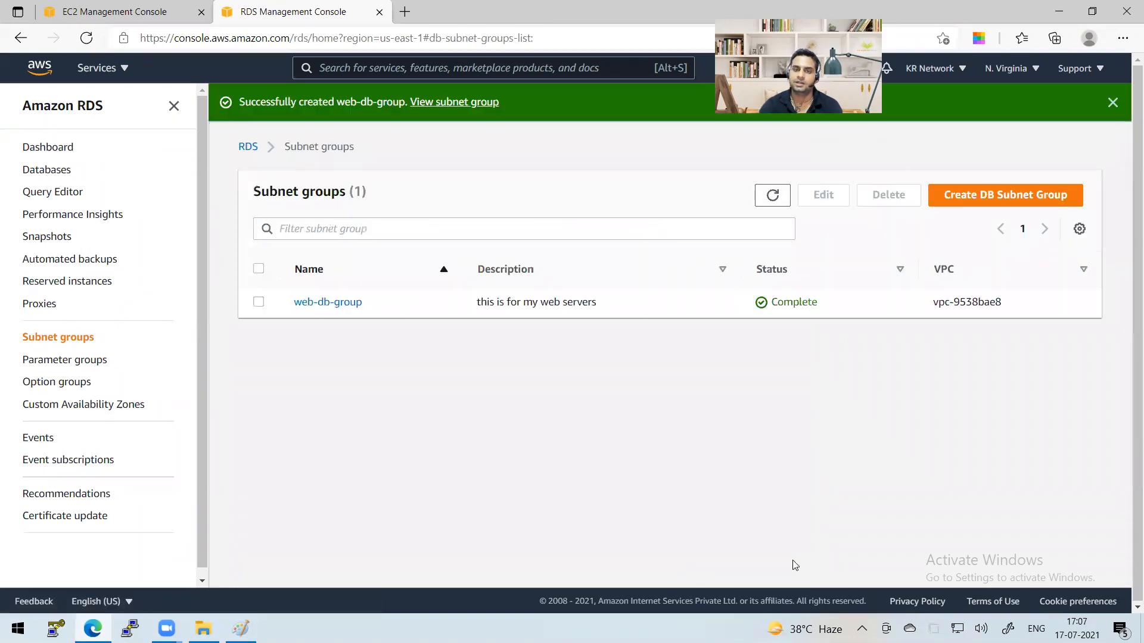
# Step: Close the subnet group success banner and return to the RDS Databases list
pyautogui.click(1114, 103)
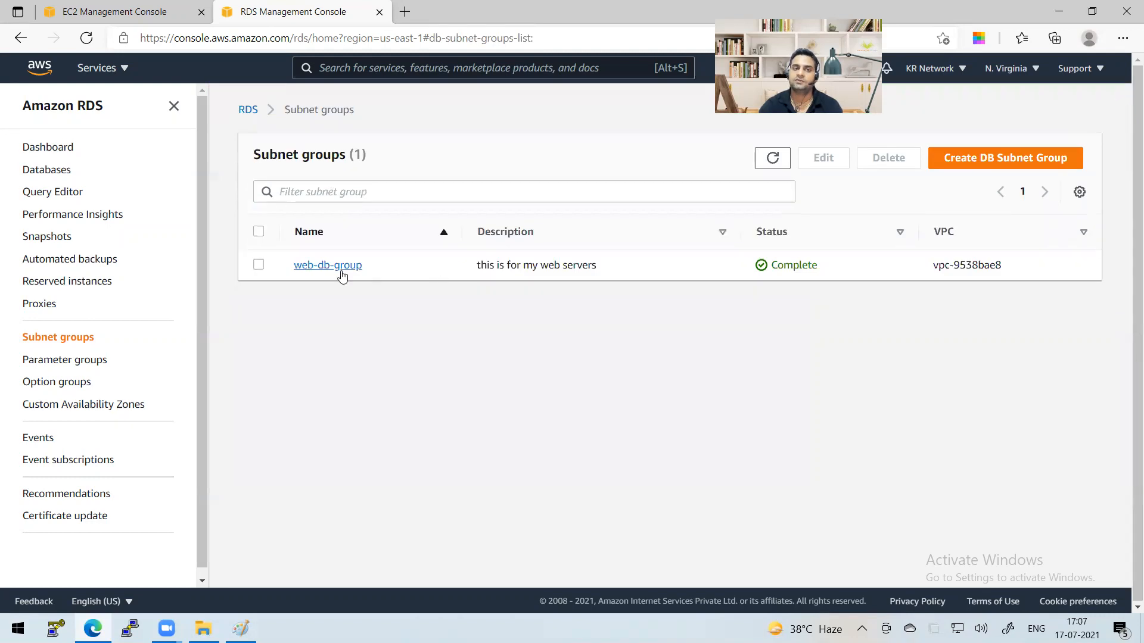
pyautogui.click(29, 170)
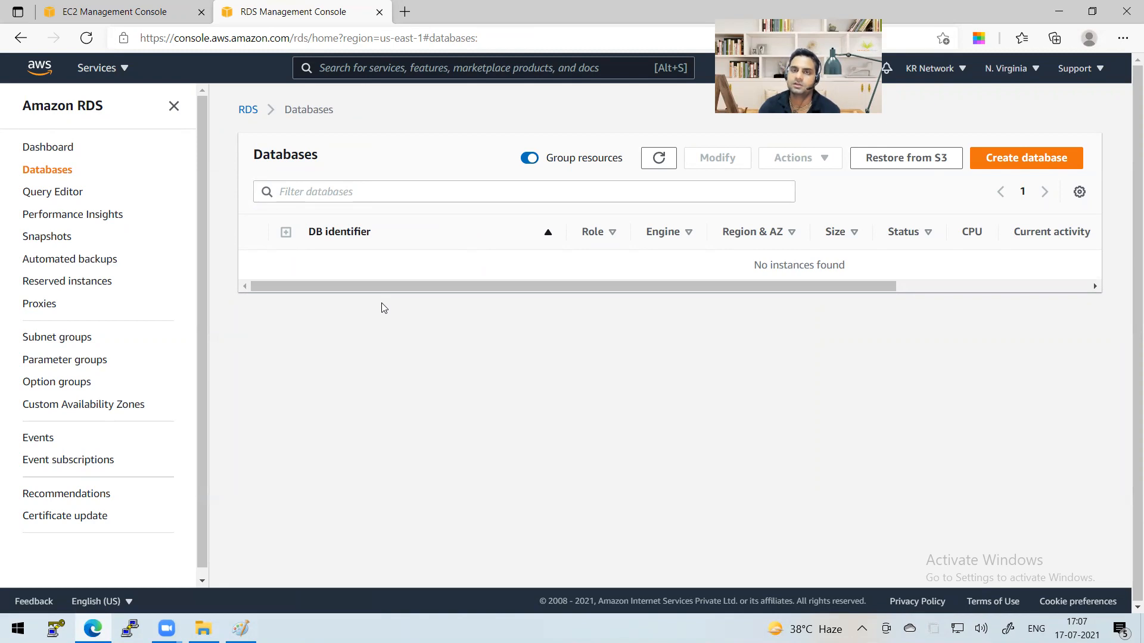
# Step: Start creating a new RDS database and dismiss the feedback announcement
pyautogui.click(1007, 160)
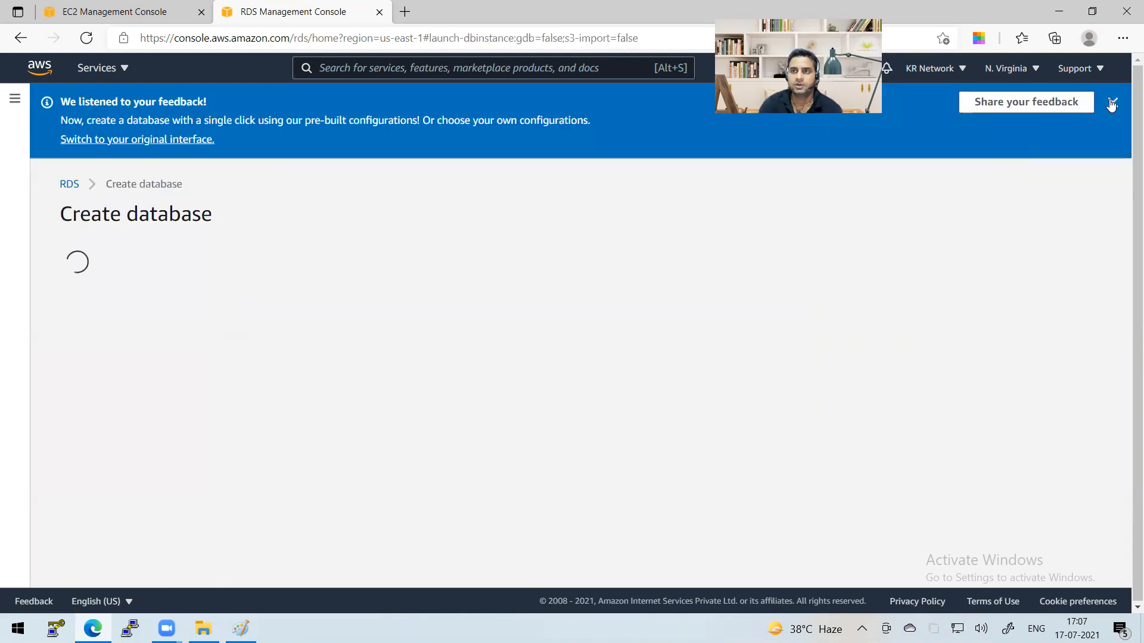
pyautogui.click(1111, 102)
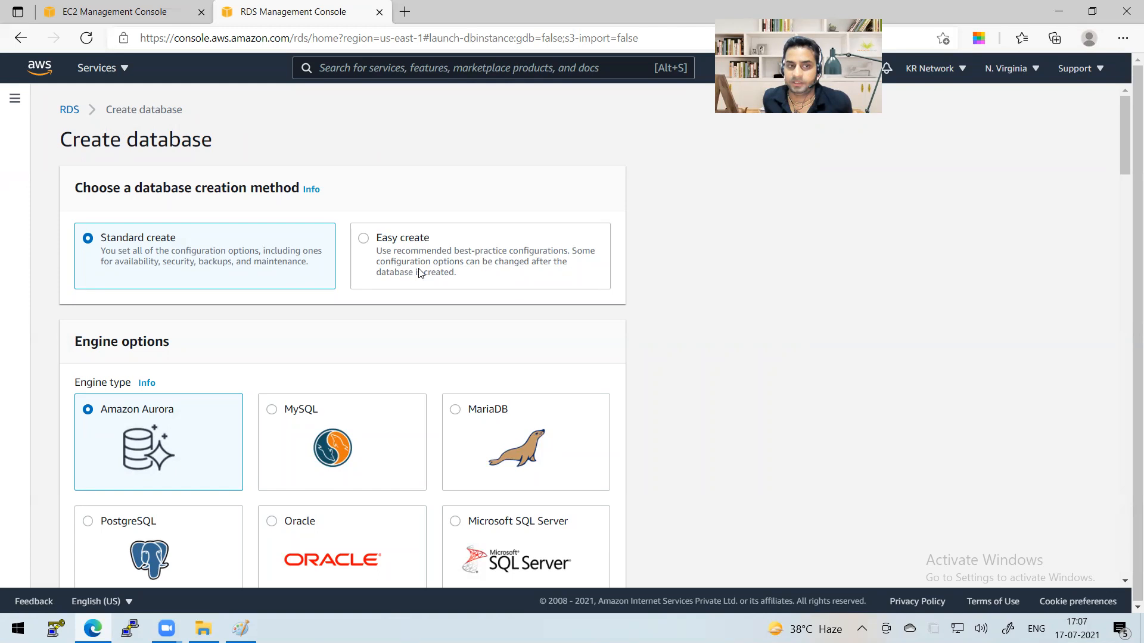
pyautogui.scroll(-3, 411, 278)
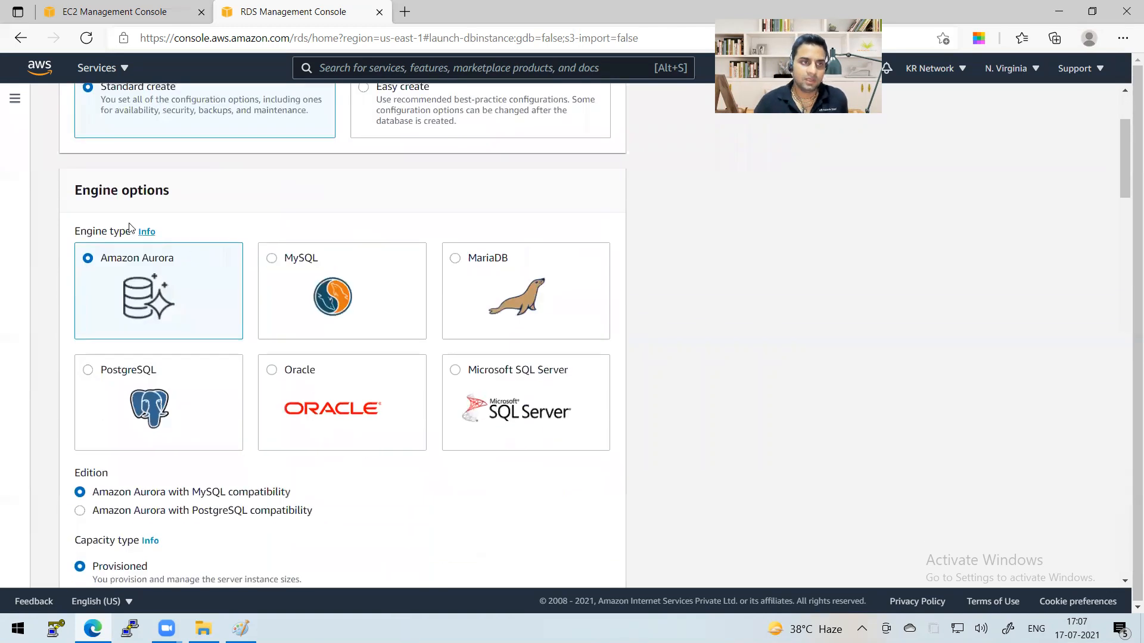
pyautogui.moveTo(99, 191); pyautogui.dragTo(156, 194)
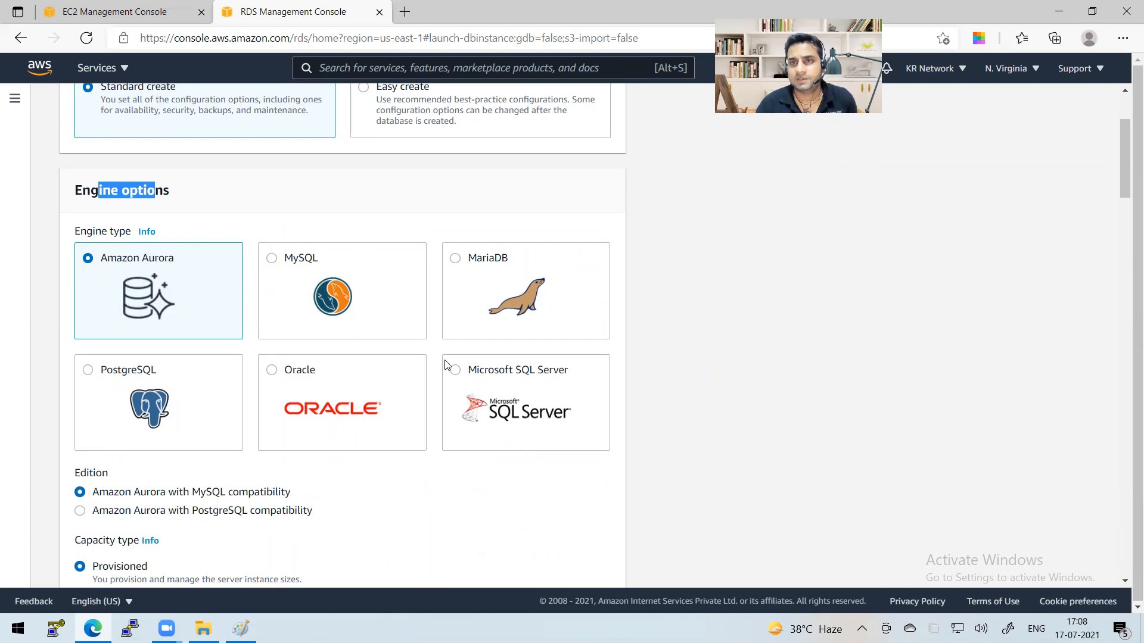
# Step: Pick MySQL version 8.0.11, then finish the 'regional' note in Paint
pyautogui.click(275, 257)
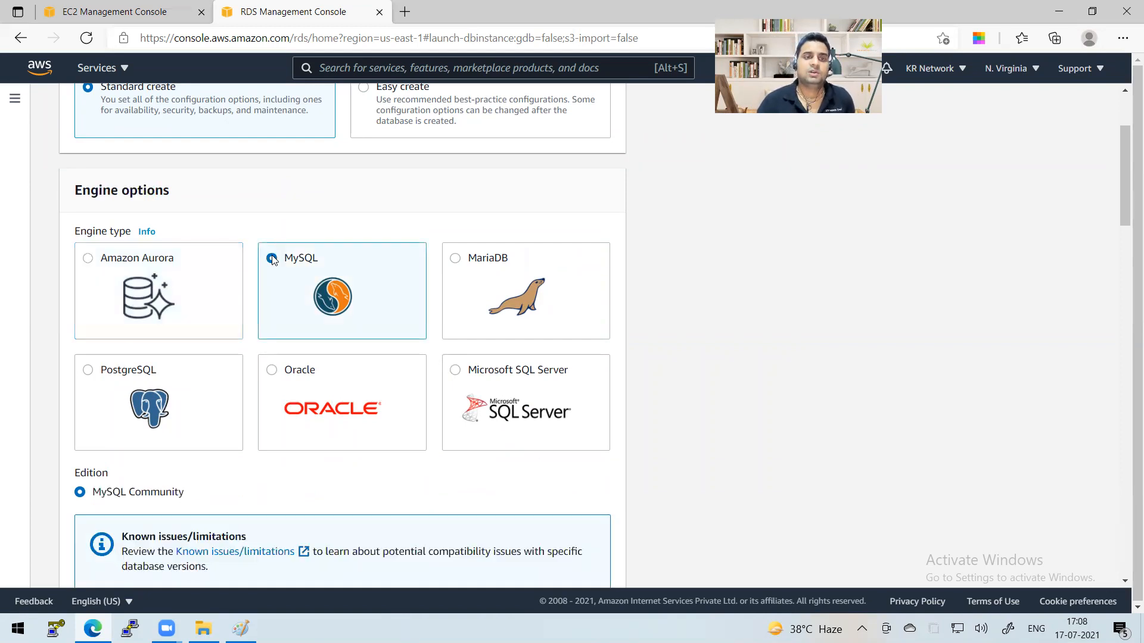
pyautogui.scroll(-5, 299, 307)
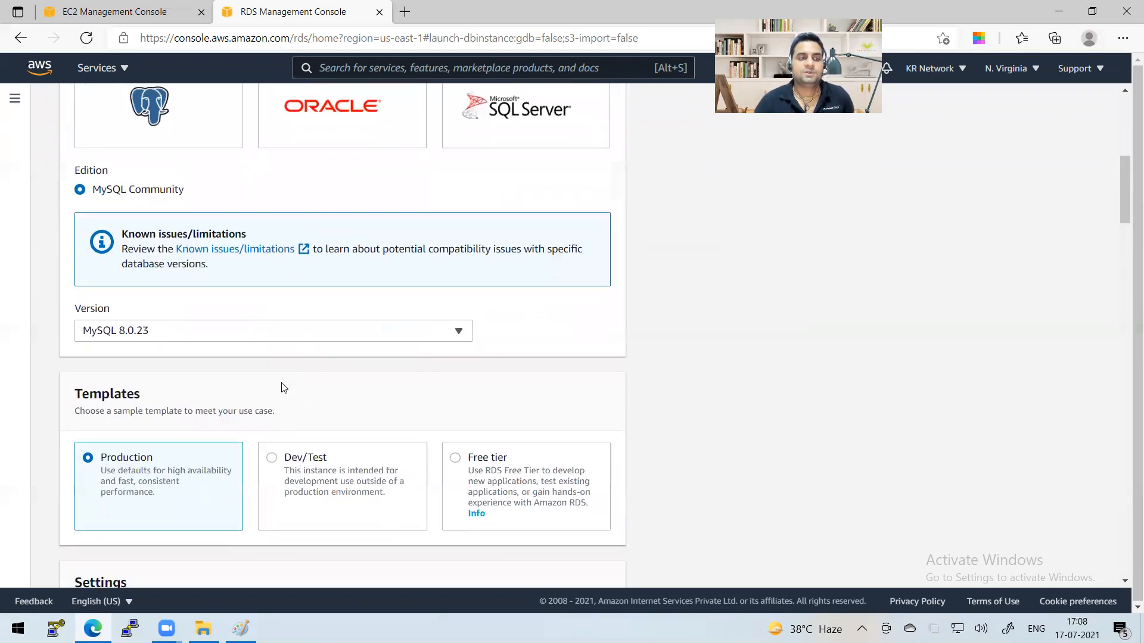
pyautogui.moveTo(77, 311); pyautogui.dragTo(123, 312)
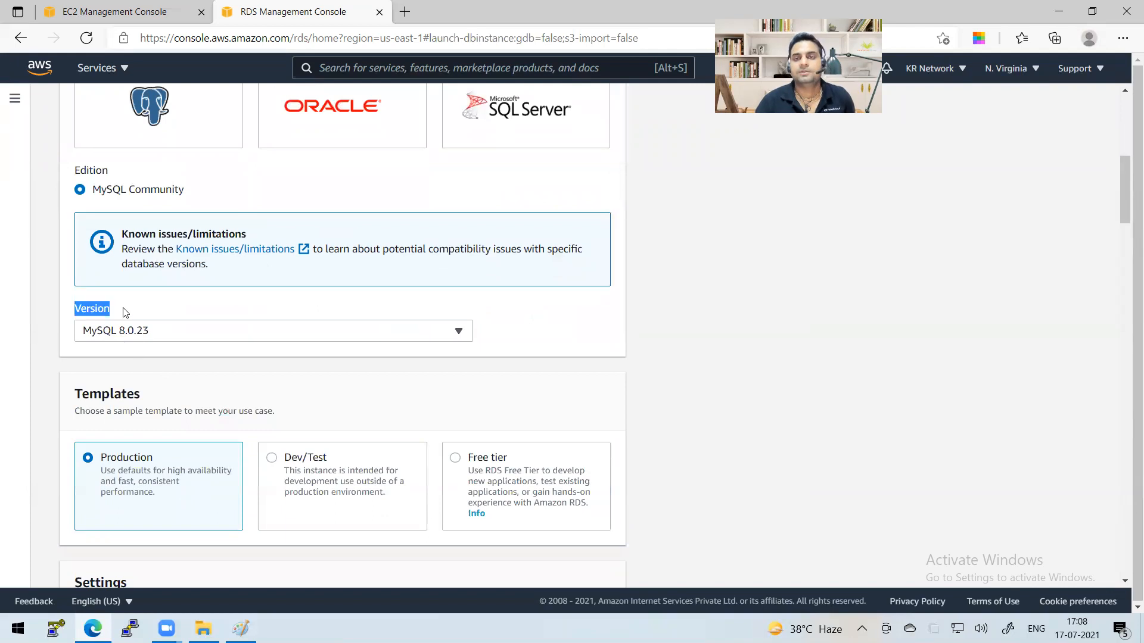
pyautogui.click(167, 339)
pyautogui.scroll(-5, 191, 515)
pyautogui.scroll(1, 214, 470)
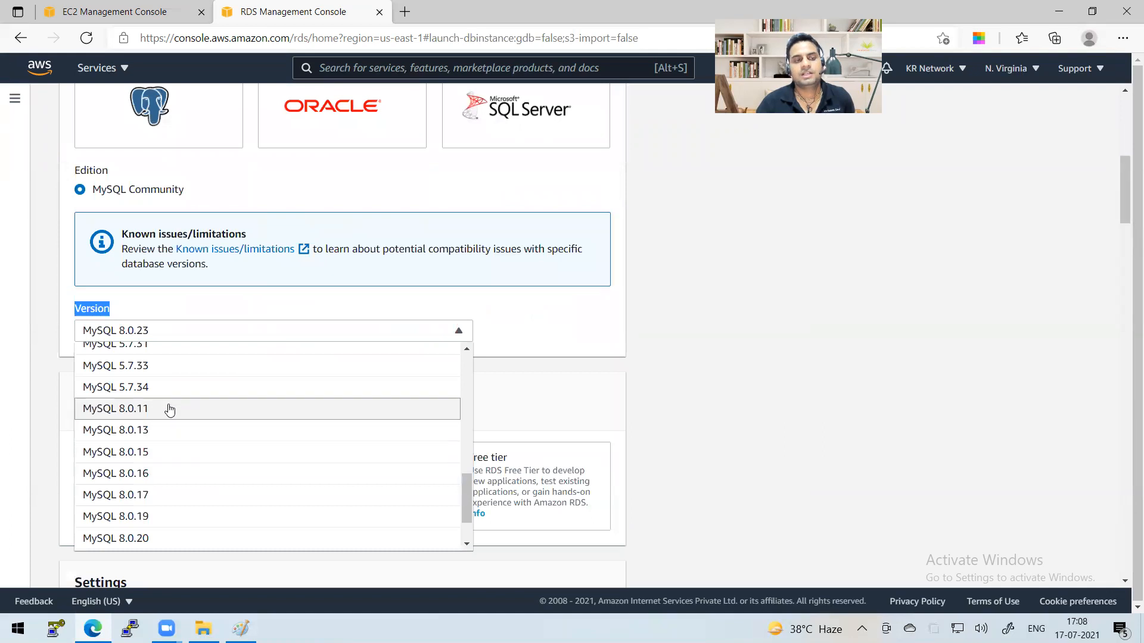
pyautogui.click(169, 409)
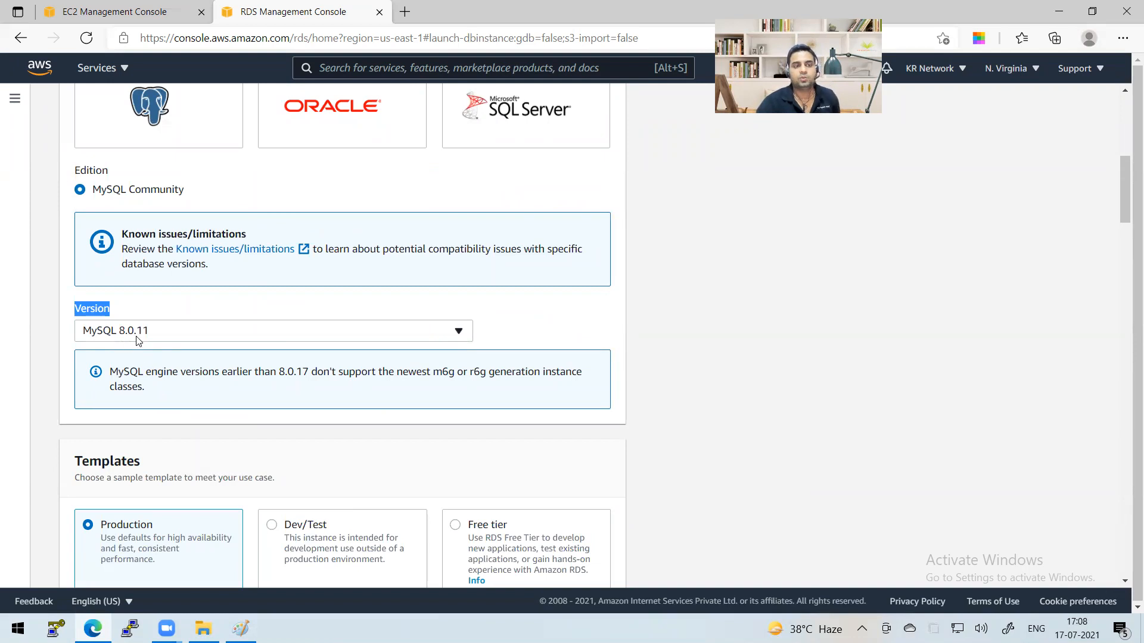
pyautogui.hotkey('alt', 'Tab')
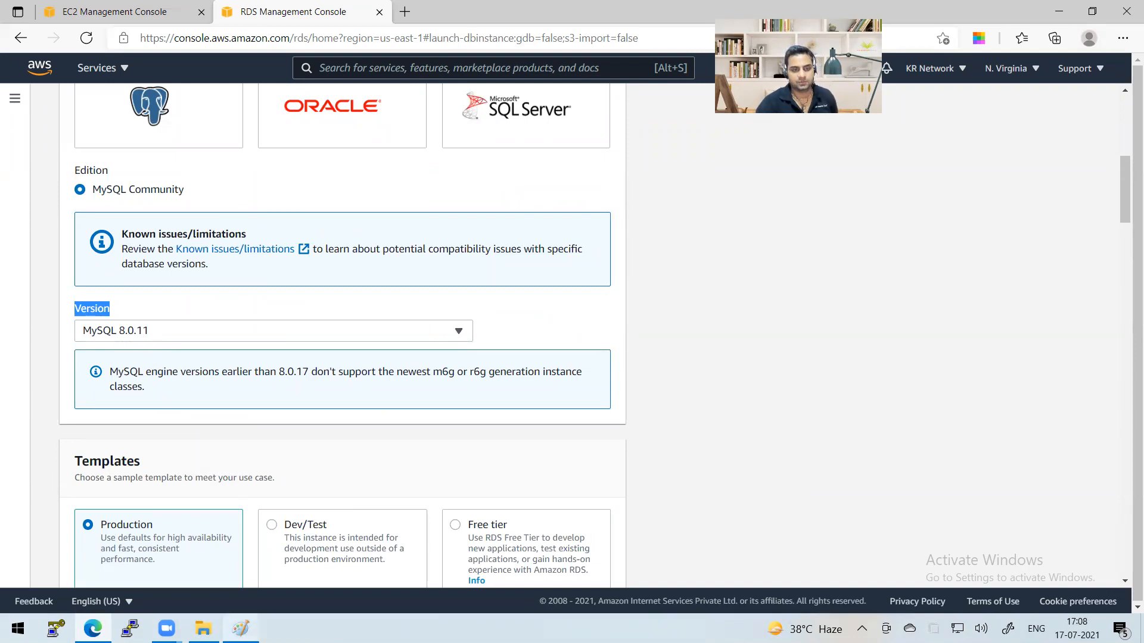
pyautogui.click(153, 434)
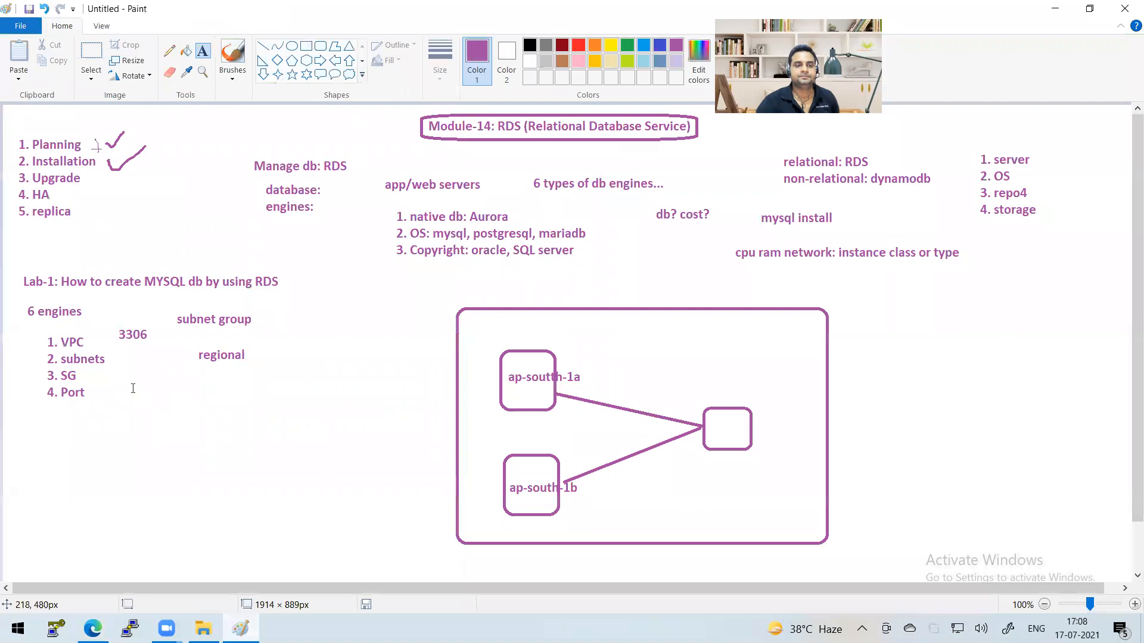
# Step: Add the note 'mysql 8.0.11' in a text box below 'regional' in Paint
pyautogui.moveTo(131, 387); pyautogui.dragTo(309, 433)
pyautogui.write('my')
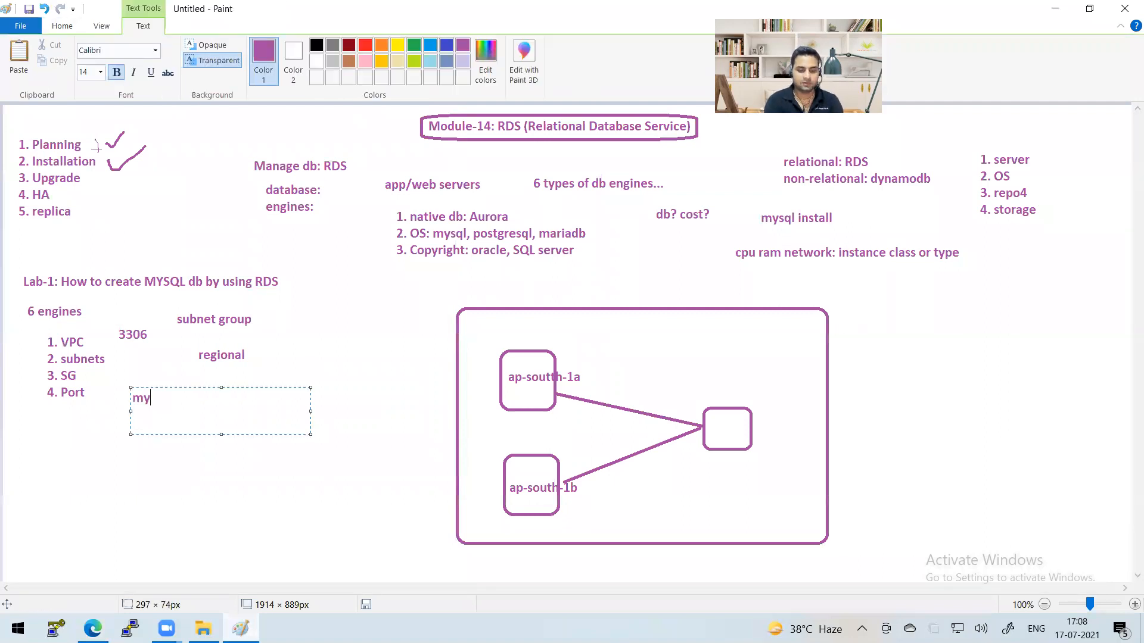
pyautogui.write('sql 8')
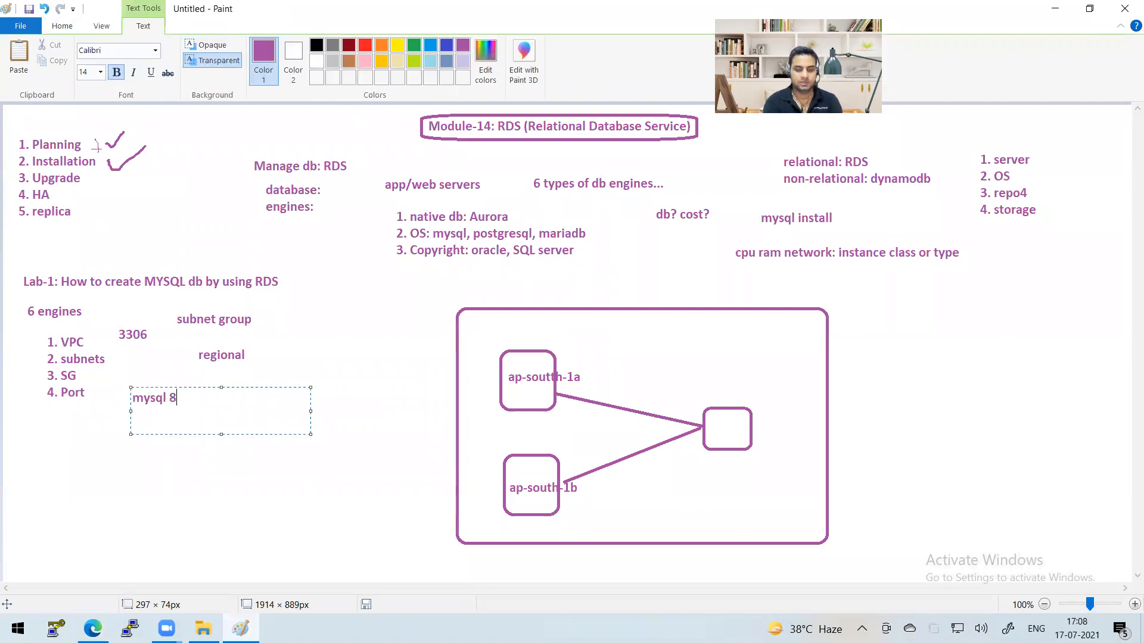
pyautogui.write('.0.11')
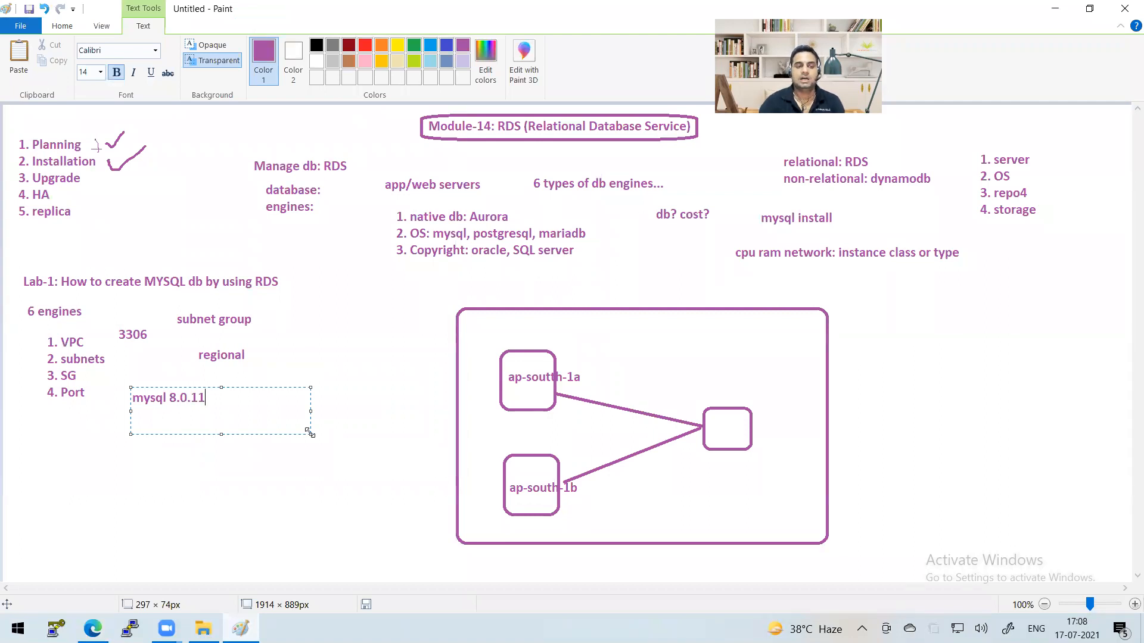
pyautogui.click(214, 447)
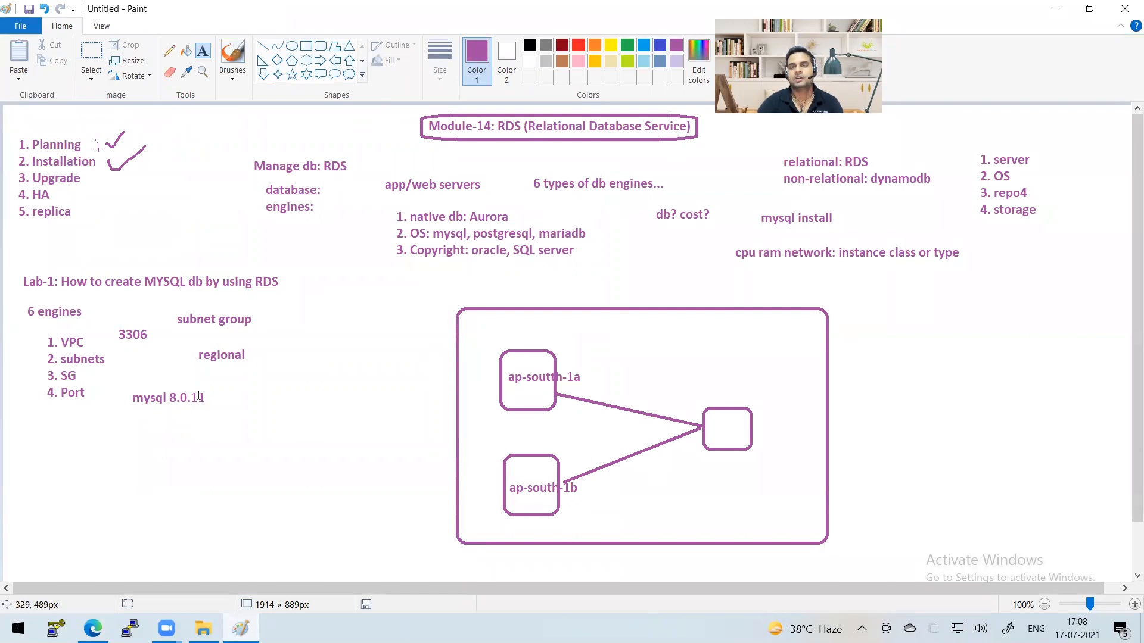
# Step: Draw an empty text box below the version note and go back to the RDS form
pyautogui.moveTo(65, 423); pyautogui.dragTo(280, 505)
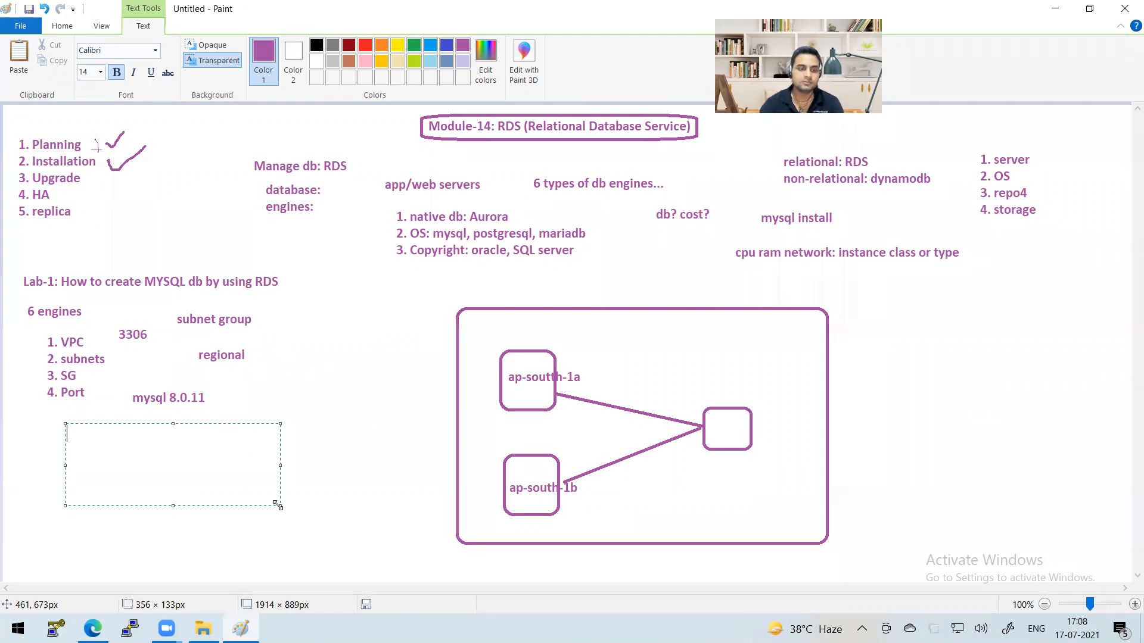
pyautogui.click(92, 629)
pyautogui.scroll(-20, 324, 405)
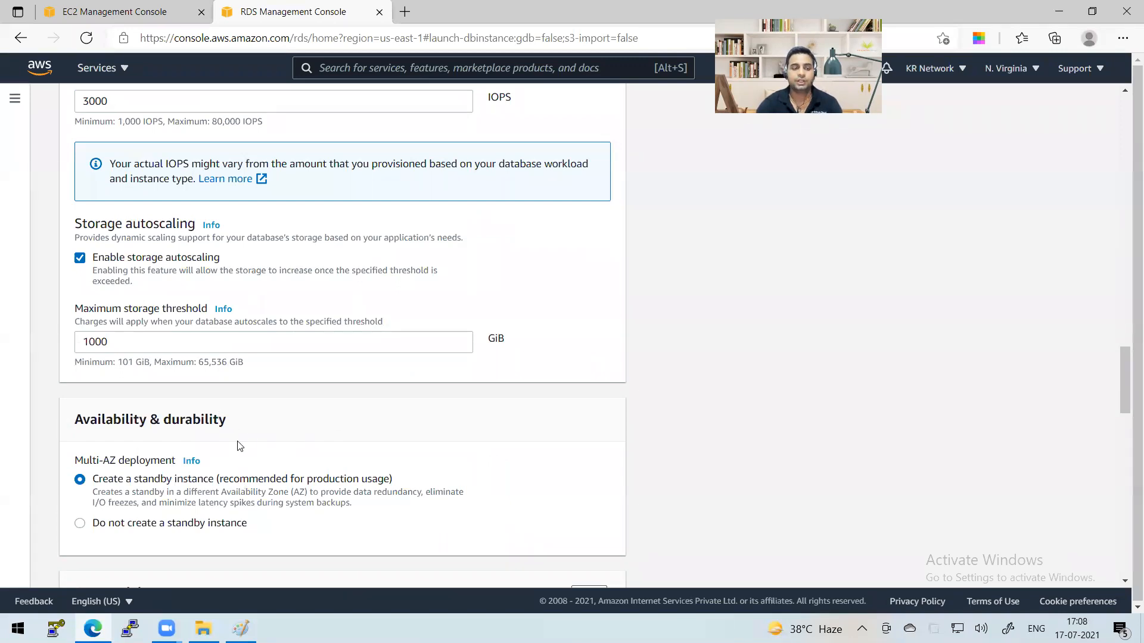
# Step: Open Additional configuration on the create-database form and scroll through its database, backup and maintenance options
pyautogui.scroll(-5, 203, 506)
pyautogui.scroll(-8, 203, 506)
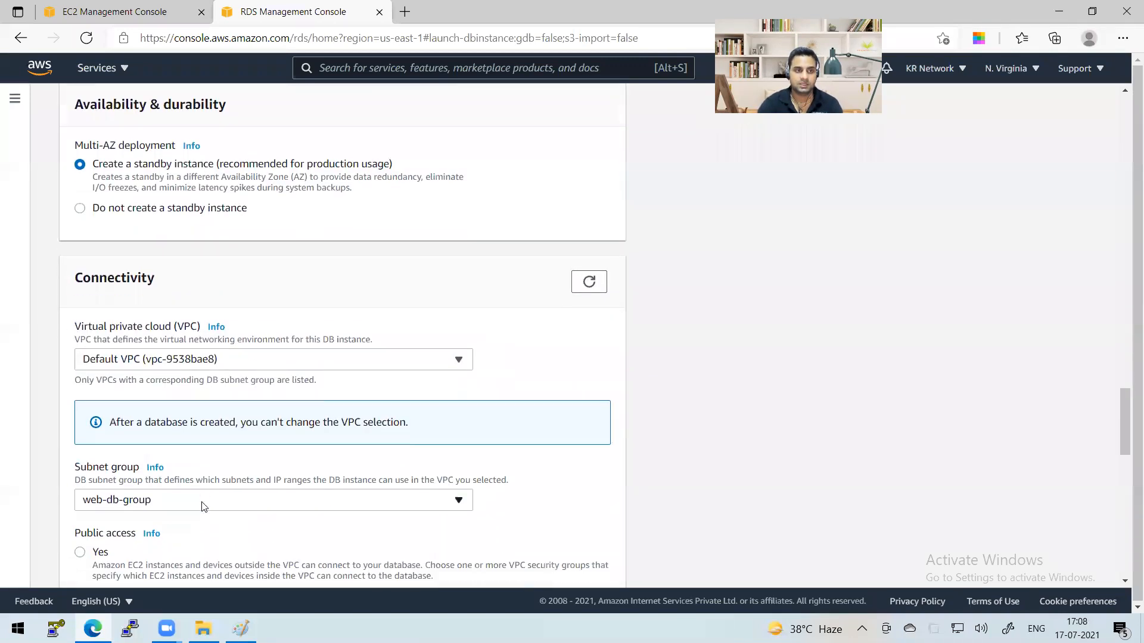
pyautogui.scroll(-6, 202, 506)
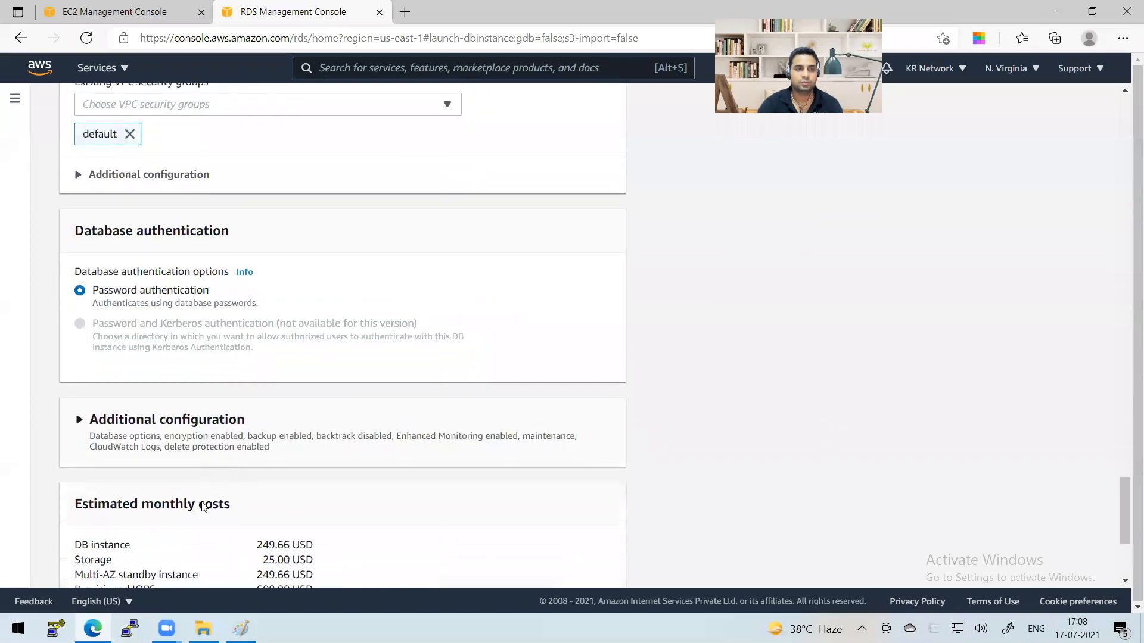
pyautogui.click(80, 267)
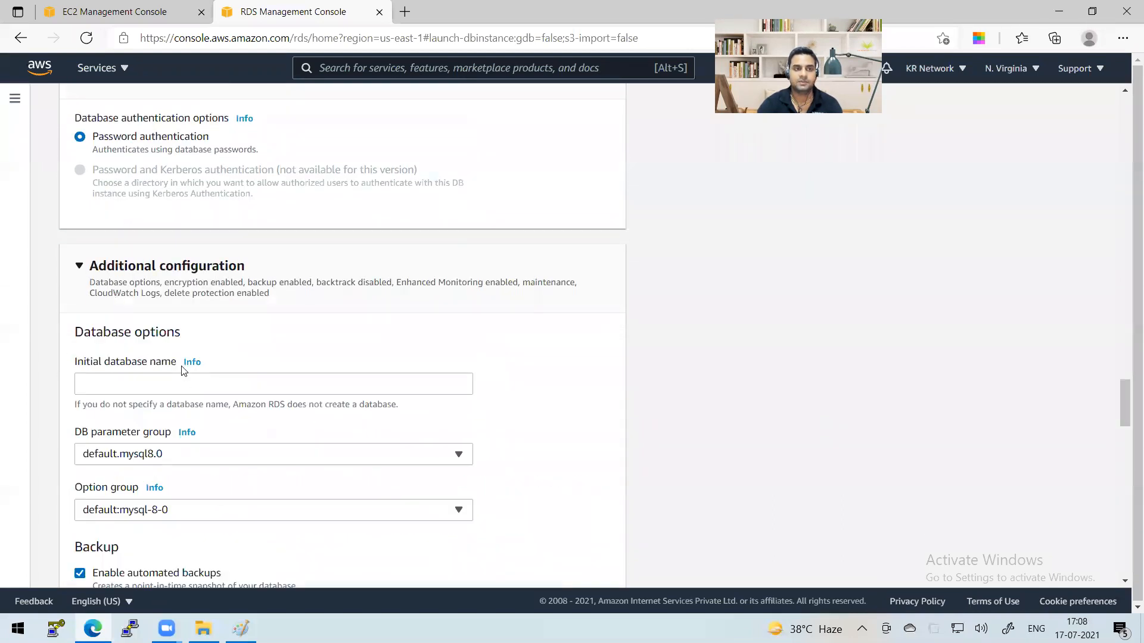
pyautogui.scroll(-3, 187, 371)
pyautogui.scroll(-9, 199, 398)
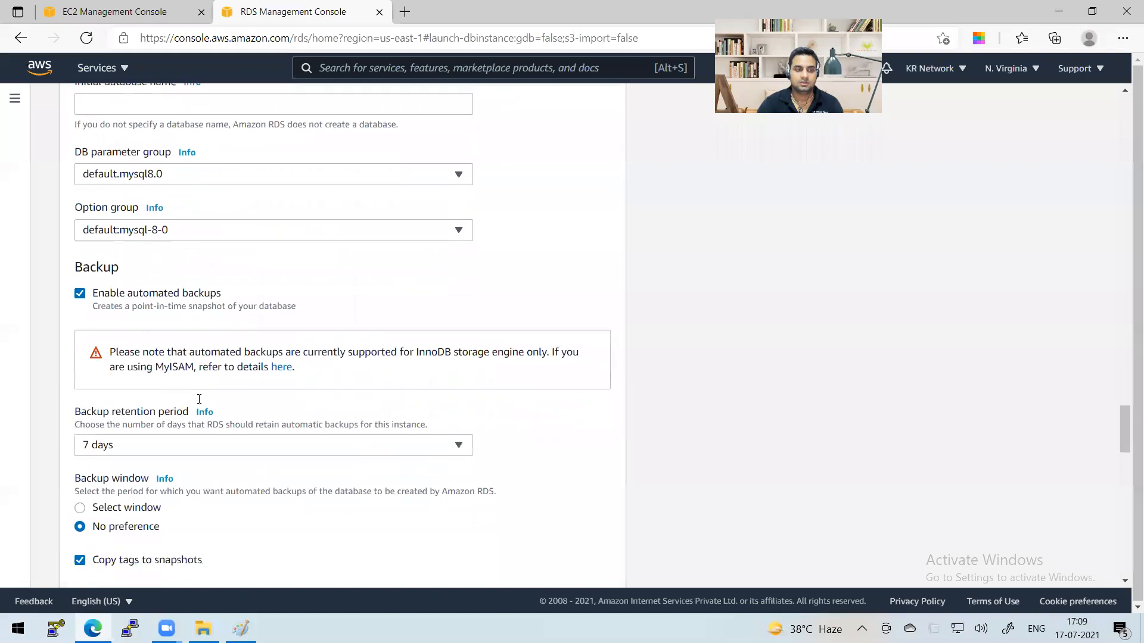
pyautogui.scroll(-10, 199, 403)
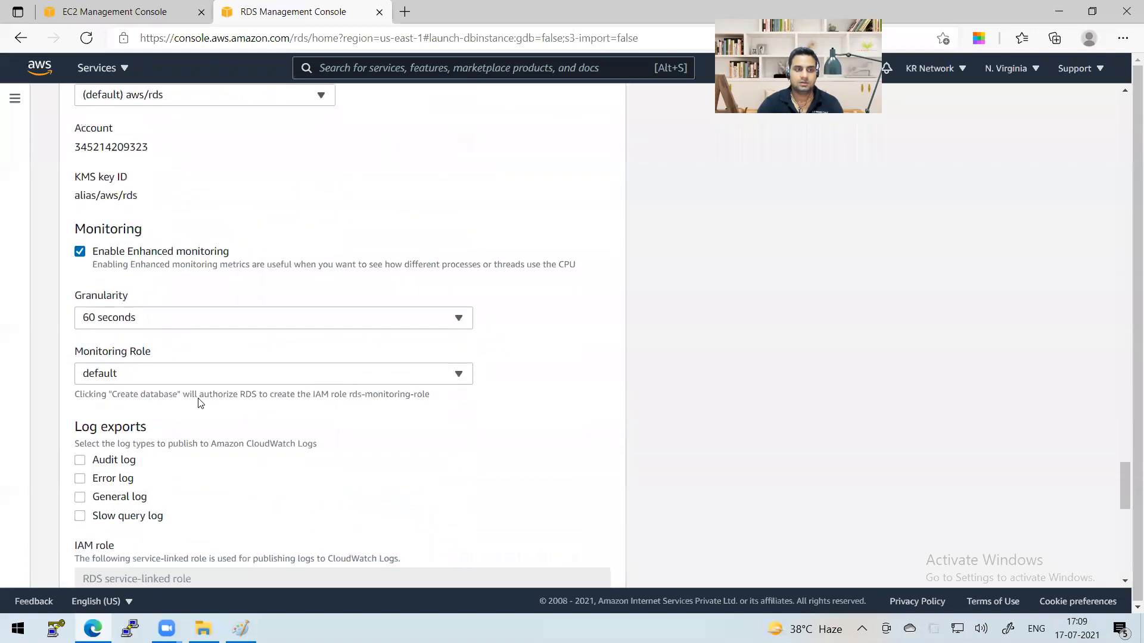
pyautogui.scroll(-1, 199, 404)
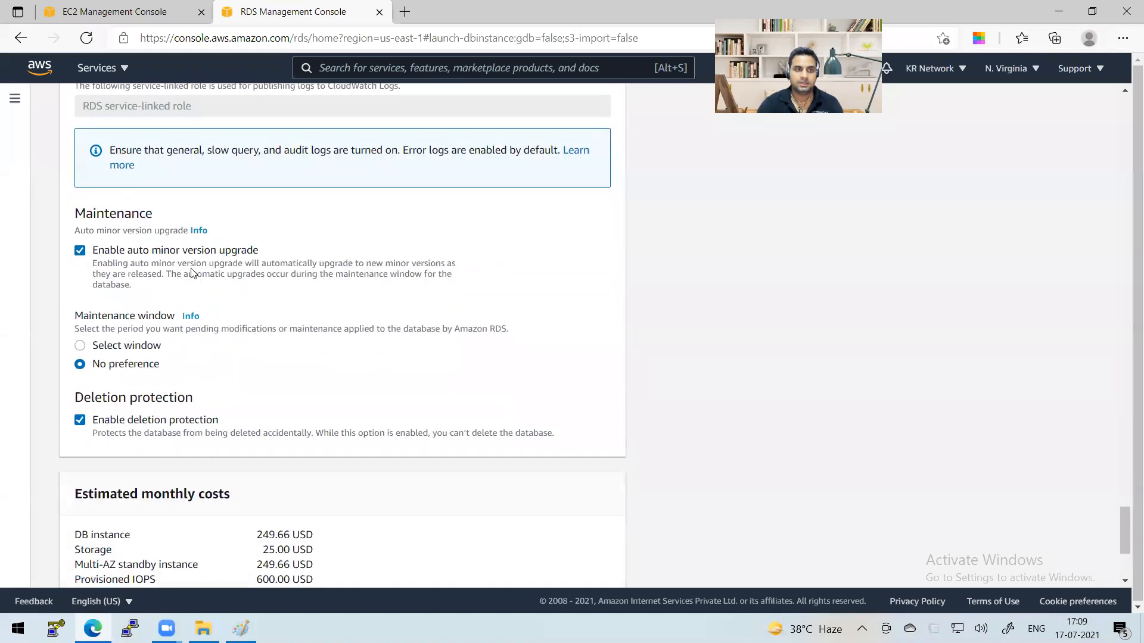
pyautogui.moveTo(258, 251); pyautogui.dragTo(145, 251)
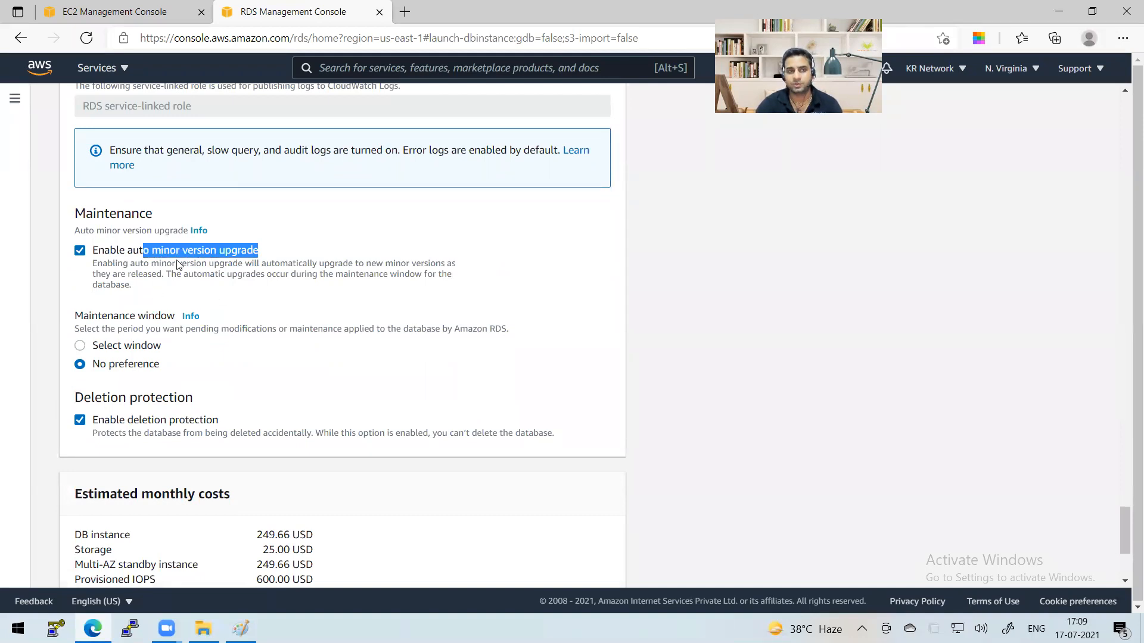
pyautogui.click(241, 628)
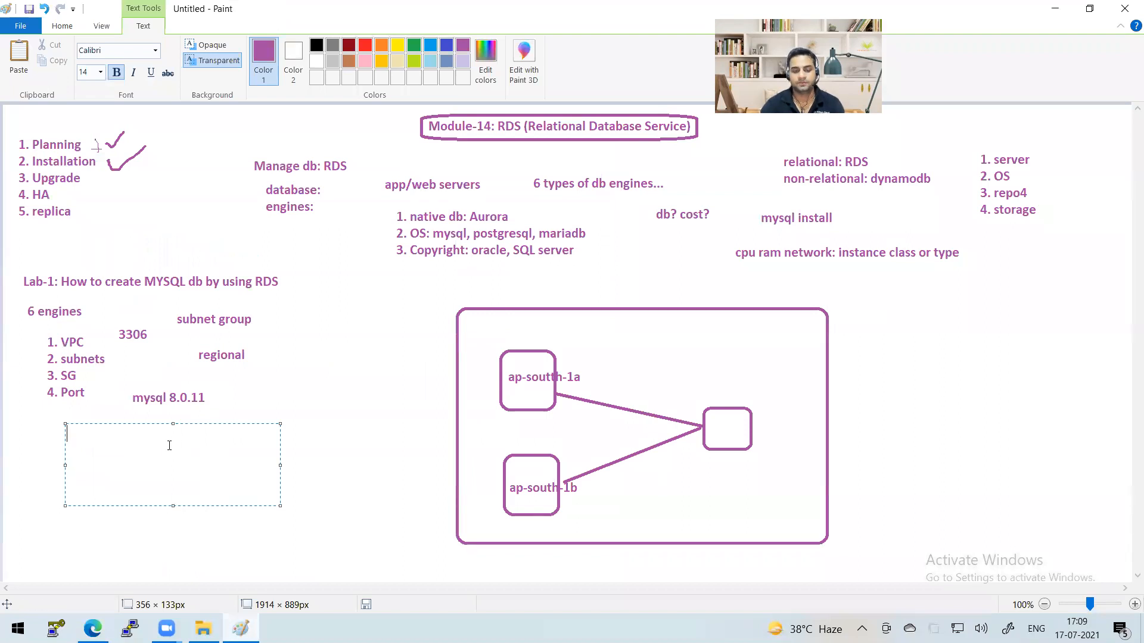
# Step: Write 'minor: .11' and 'major:8.0' on two lines beneath 'mysql 8.0.11'
pyautogui.write('minor')
pyautogui.press('Return')
pyautogui.write('ma')
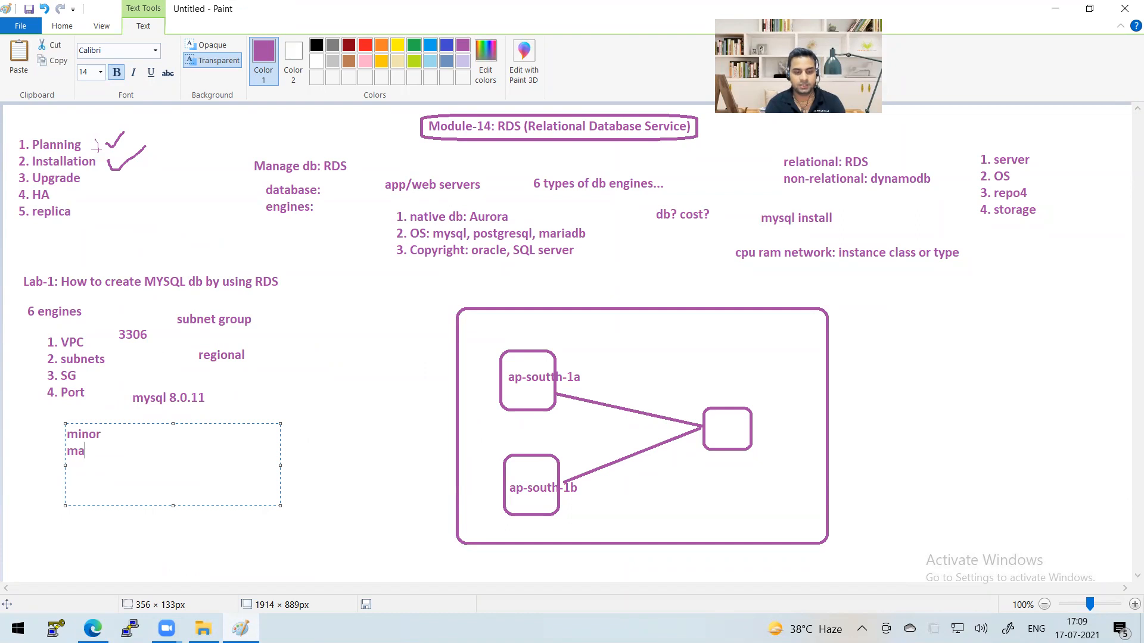
pyautogui.write('jor:')
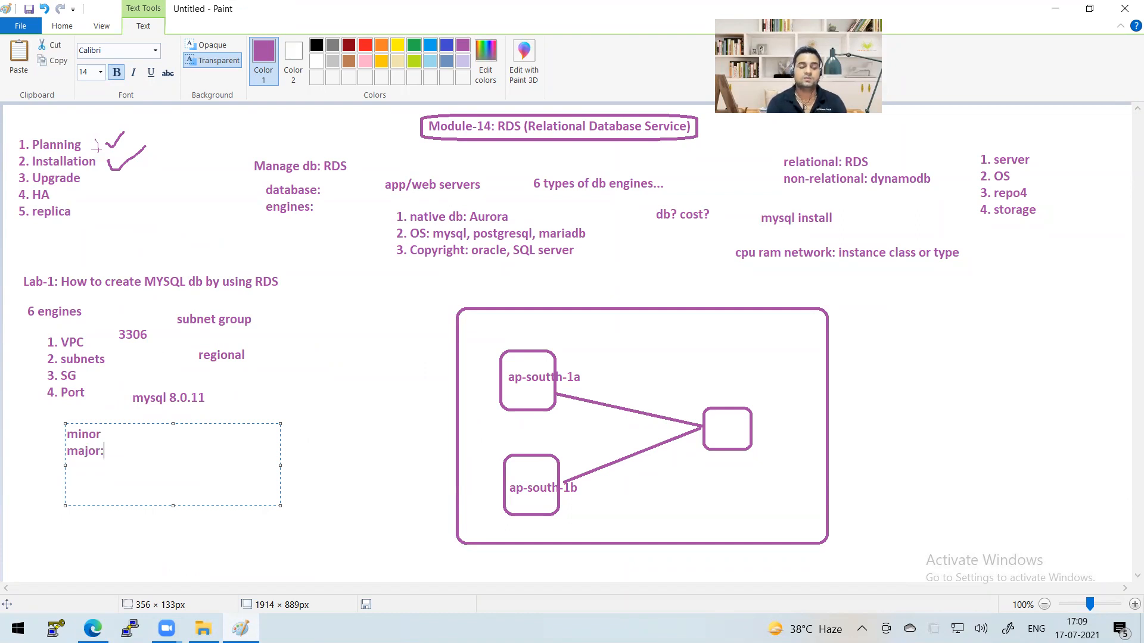
pyautogui.write('8.0')
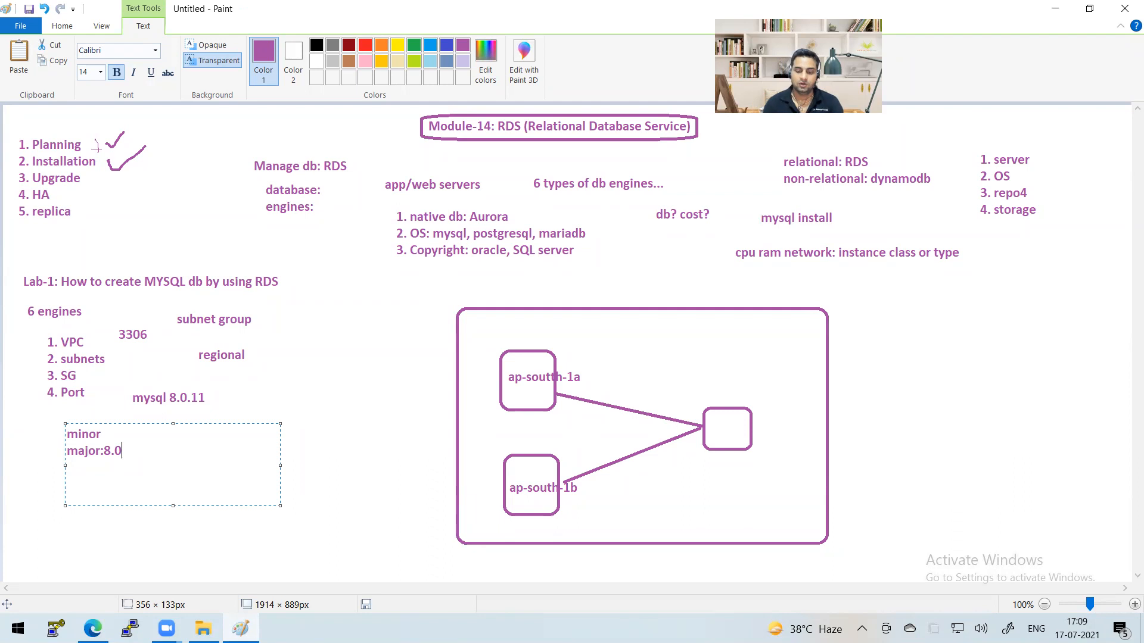
pyautogui.write(': ')
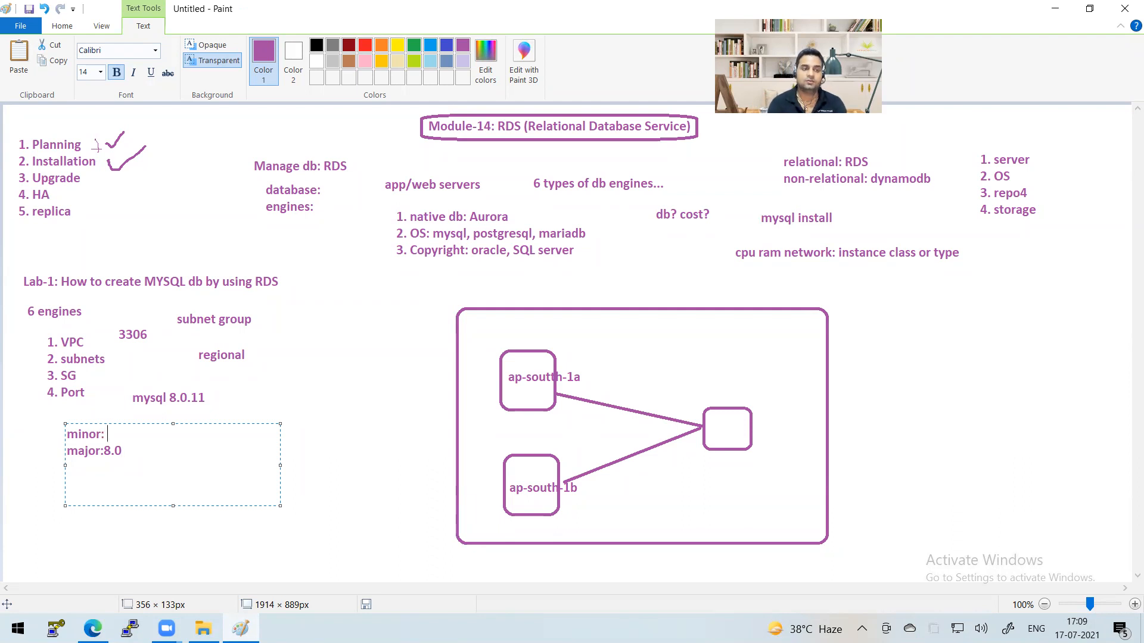
pyautogui.write('.11')
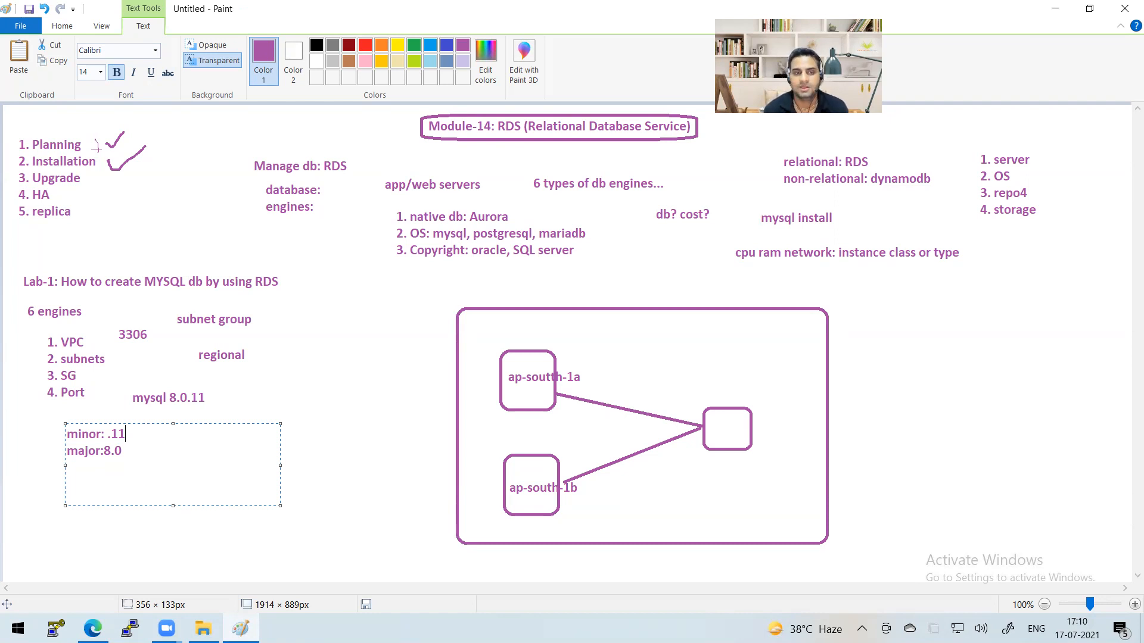
pyautogui.click(360, 357)
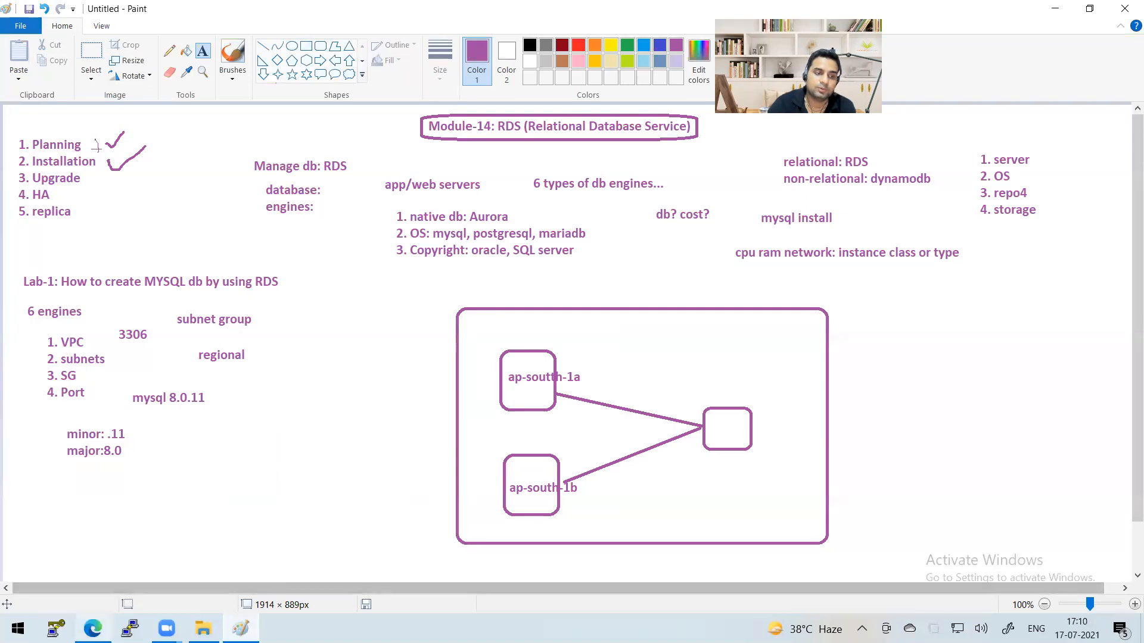
# Step: Browse the MySQL versions in the Version list and keep MySQL 8.0.11 selected
pyautogui.click(96, 627)
pyautogui.scroll(15, 357, 429)
pyautogui.scroll(20, 365, 424)
pyautogui.scroll(5, 359, 428)
pyautogui.scroll(-4, 355, 429)
pyautogui.click(355, 333)
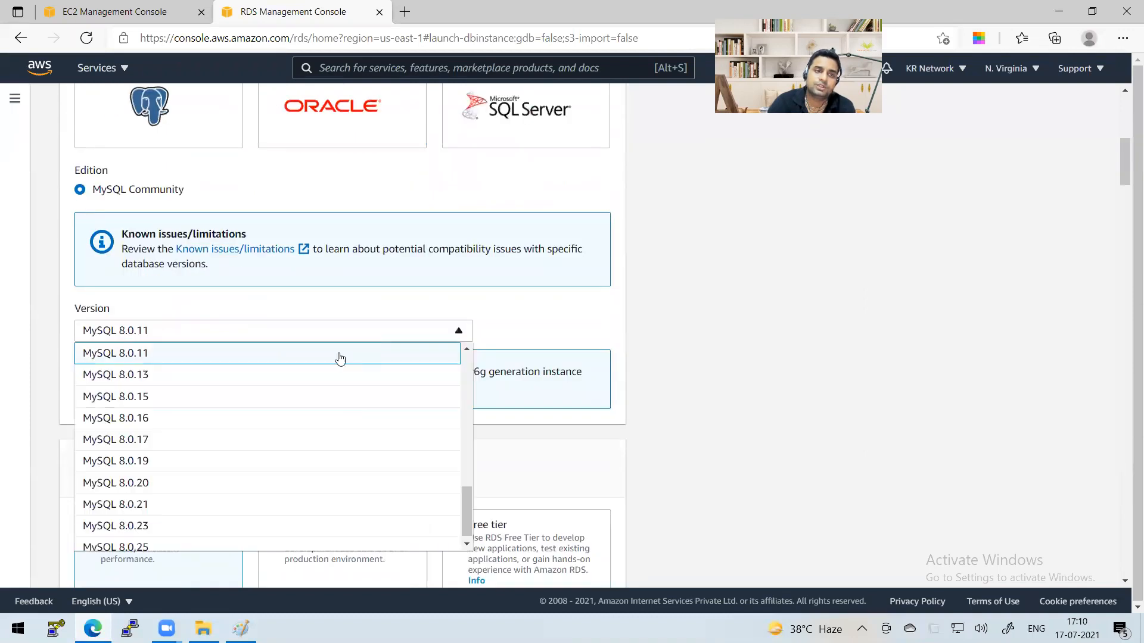
pyautogui.scroll(10, 334, 474)
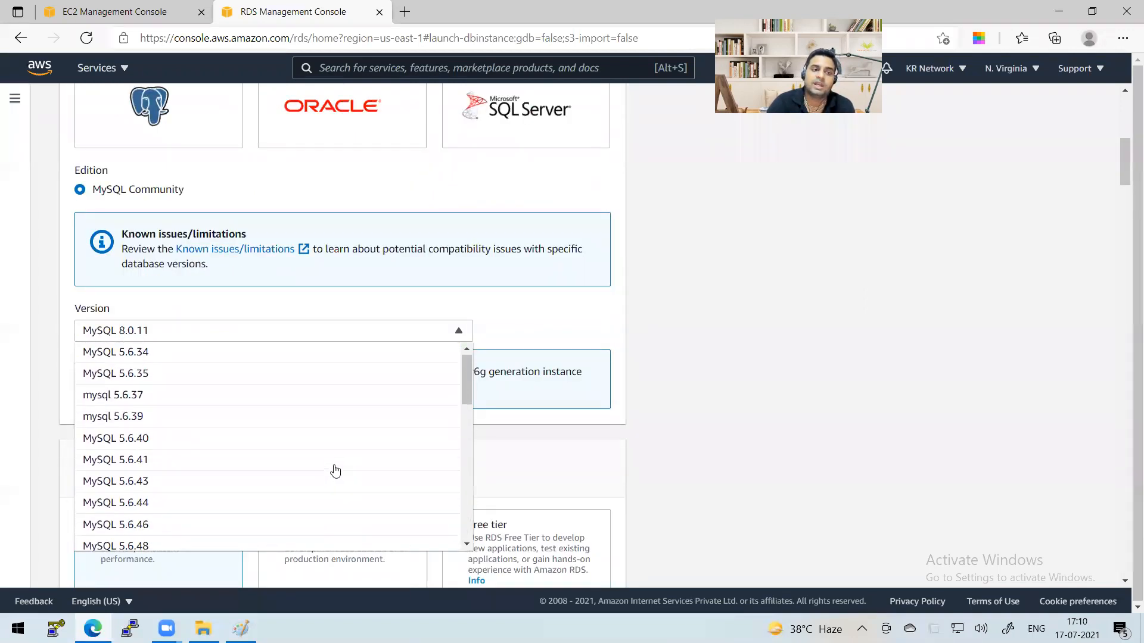
pyautogui.scroll(5, 336, 472)
pyautogui.scroll(-8, 335, 468)
pyautogui.scroll(-6, 331, 465)
pyautogui.scroll(-1, 961, 385)
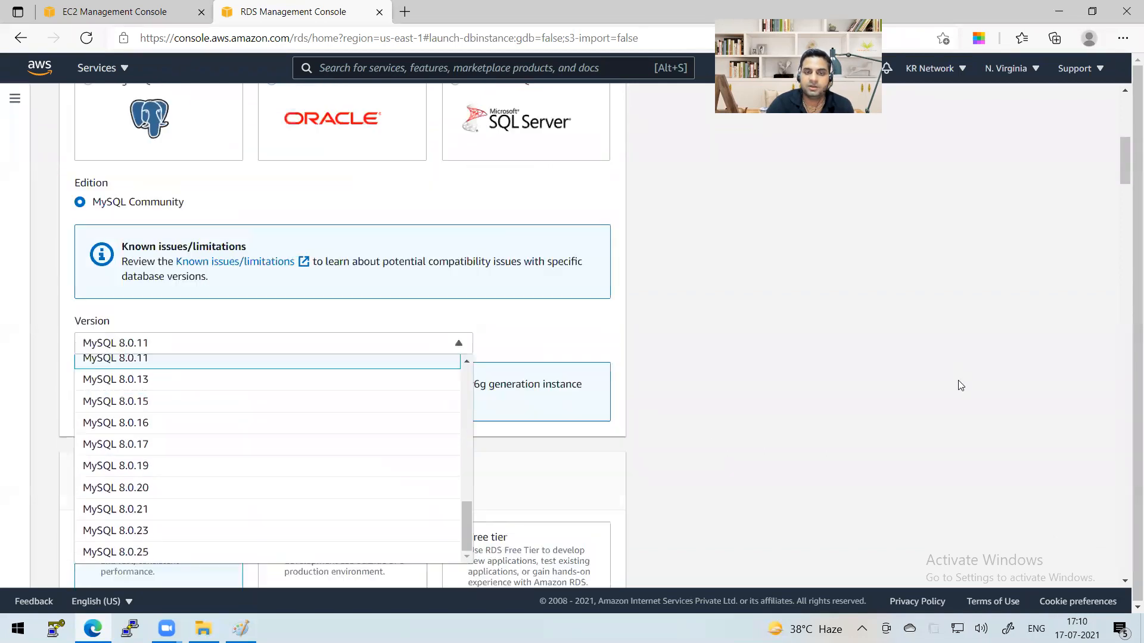
pyautogui.scroll(-1, 961, 386)
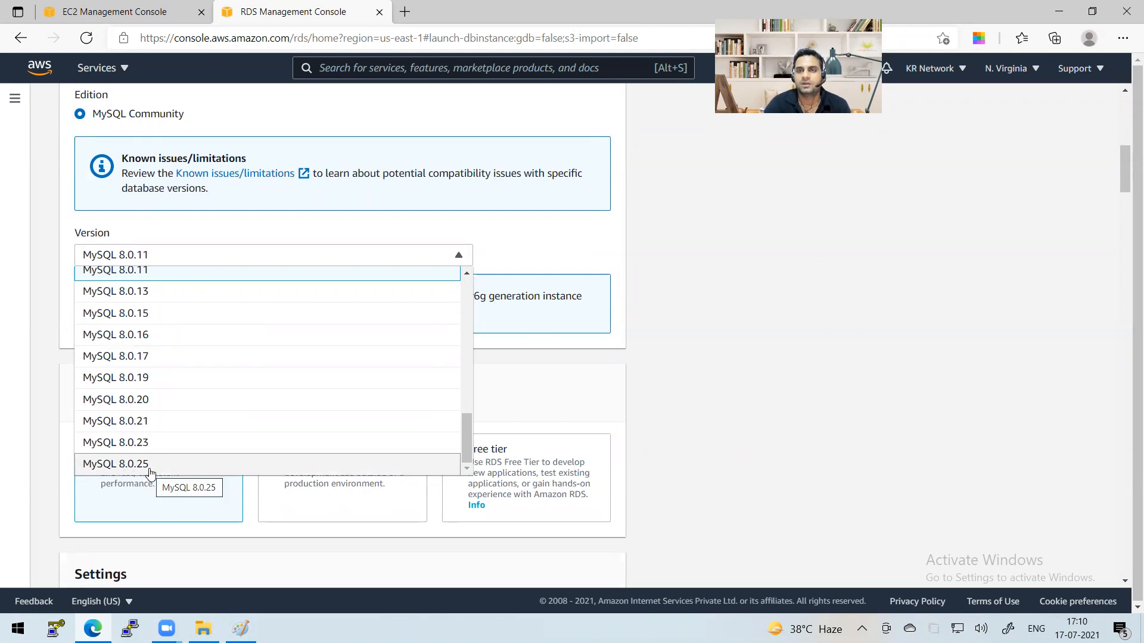
pyautogui.click(725, 378)
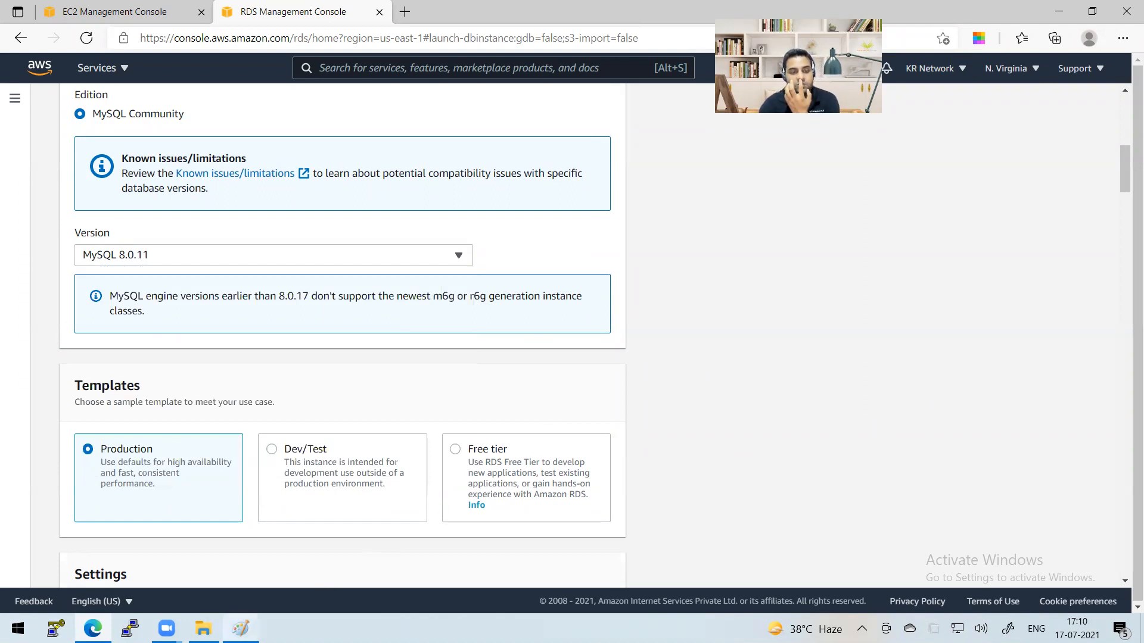
pyautogui.click(241, 629)
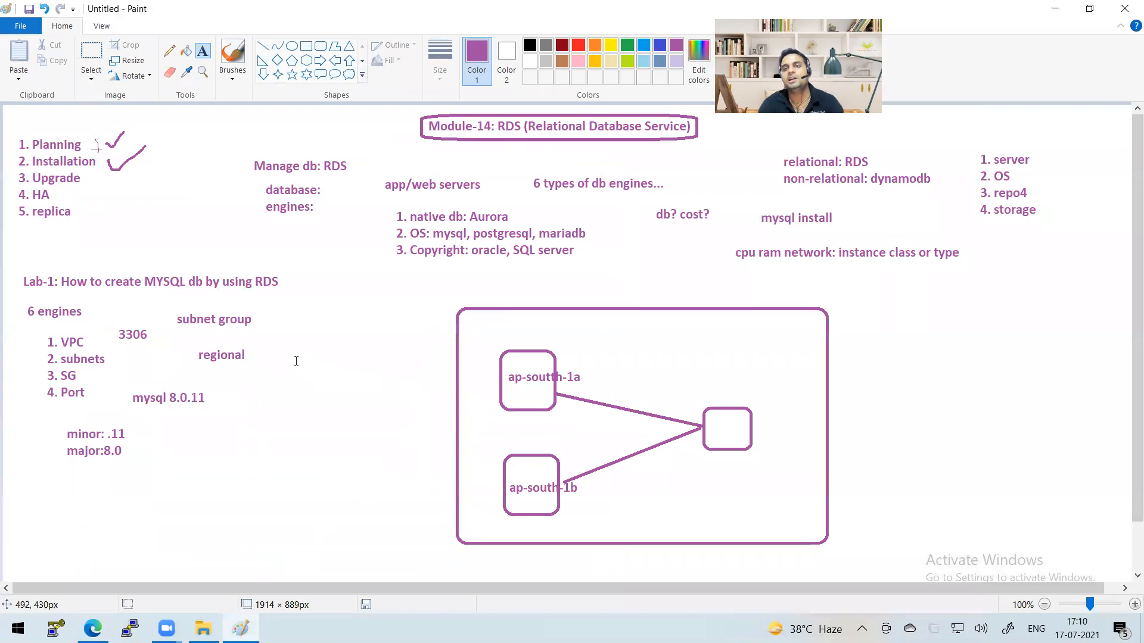
# Step: Drag out an empty text box left of the ap-south-1a/1b diagram
pyautogui.moveTo(280, 338); pyautogui.dragTo(398, 539)
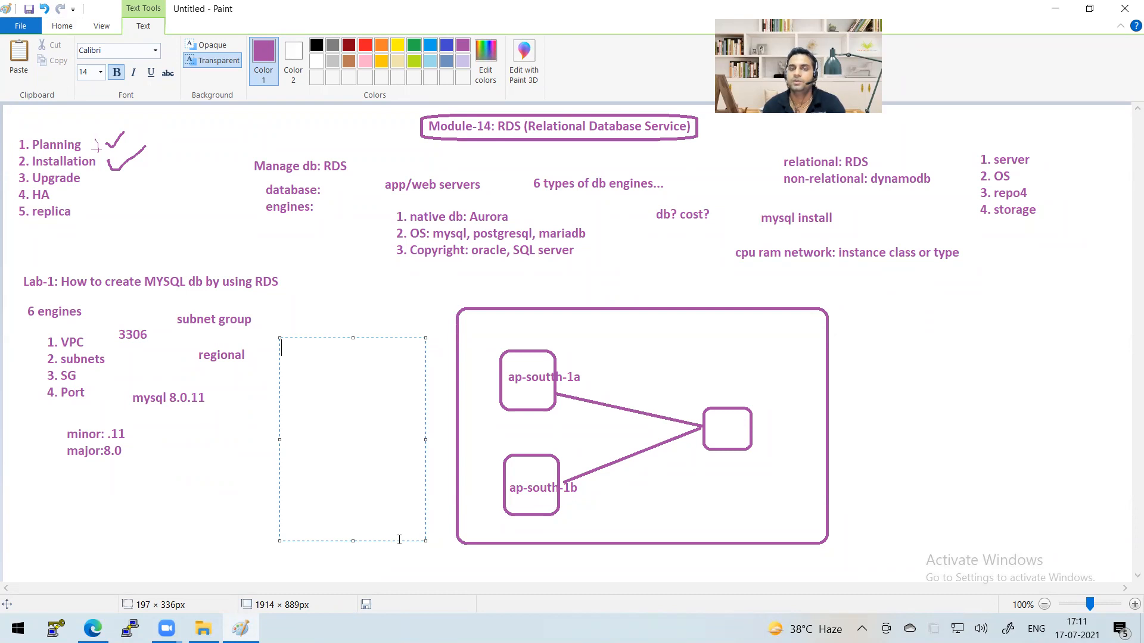
# Step: Reselect MySQL 8.0.11 as the engine version and highlight the Production template
pyautogui.click(93, 628)
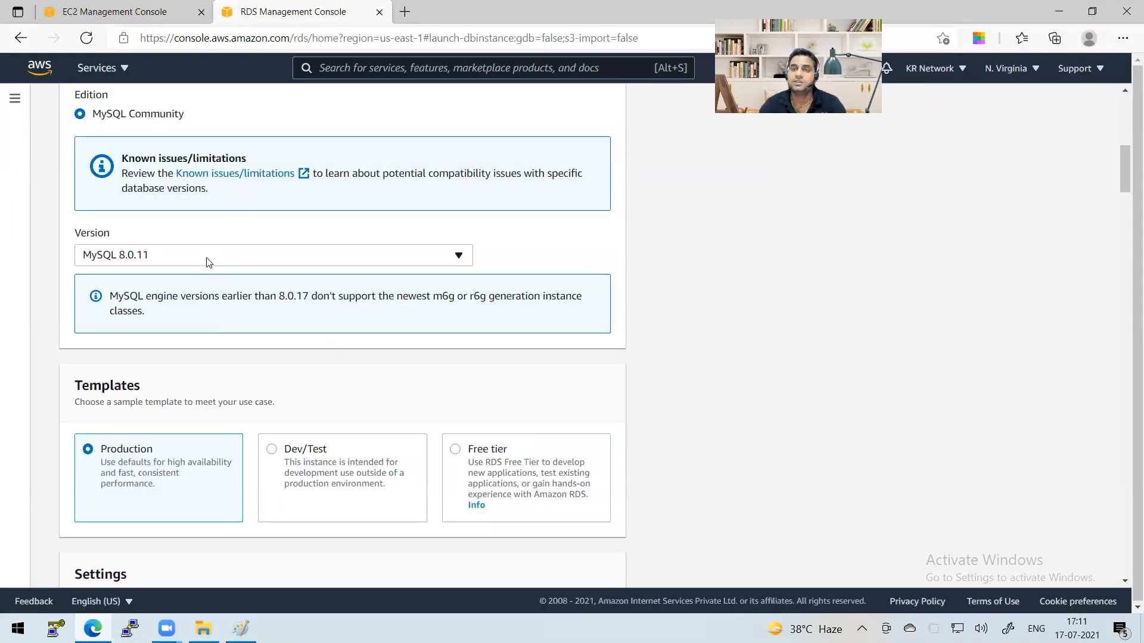
pyautogui.moveTo(87, 233); pyautogui.dragTo(104, 235)
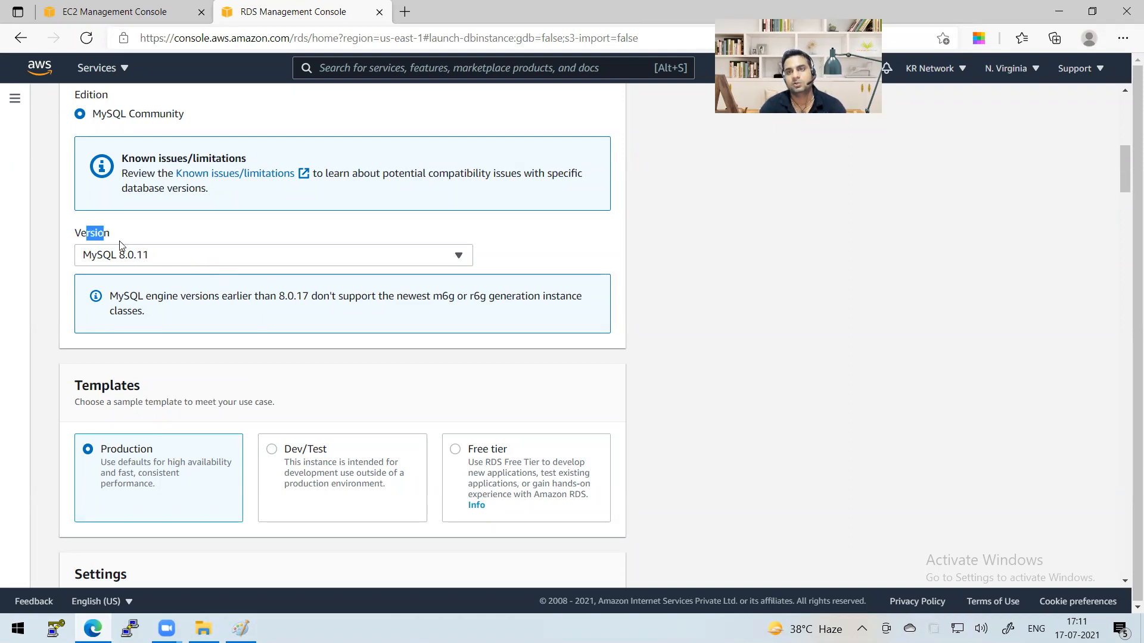
pyautogui.click(141, 254)
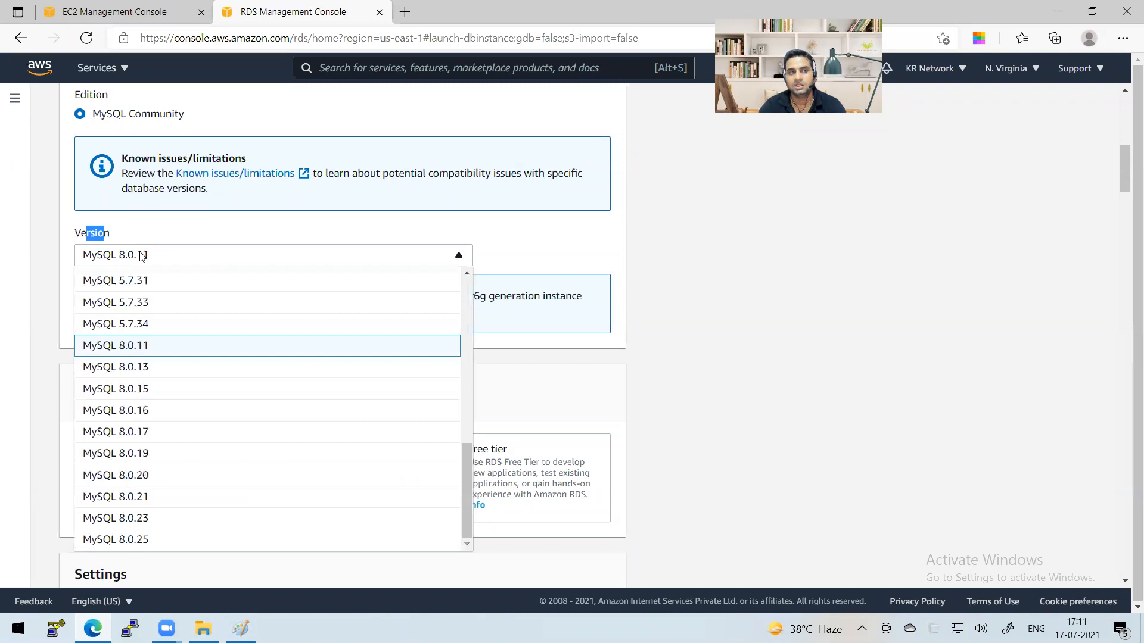
pyautogui.click(151, 342)
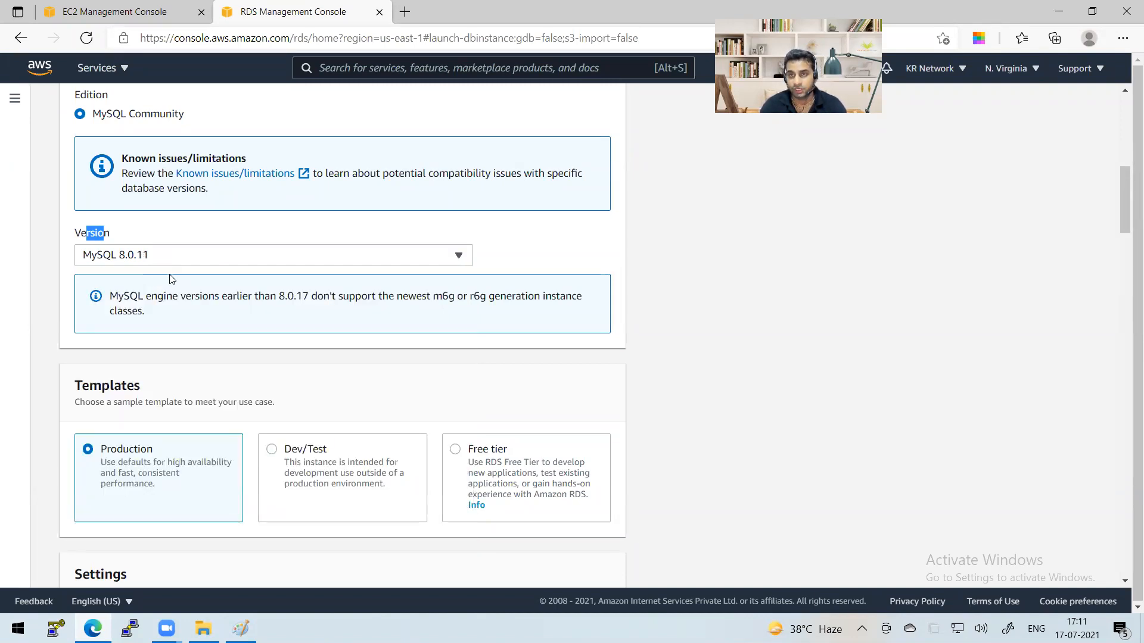
pyautogui.scroll(-1, 208, 343)
pyautogui.moveTo(76, 310); pyautogui.dragTo(141, 312)
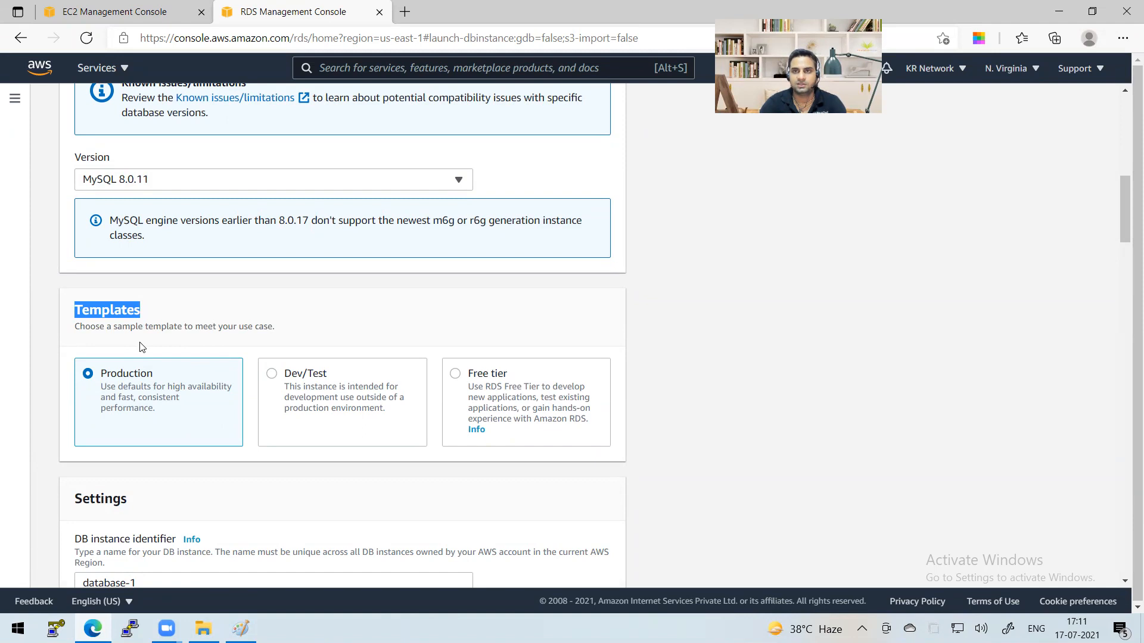
pyautogui.moveTo(154, 374); pyautogui.dragTo(117, 380)
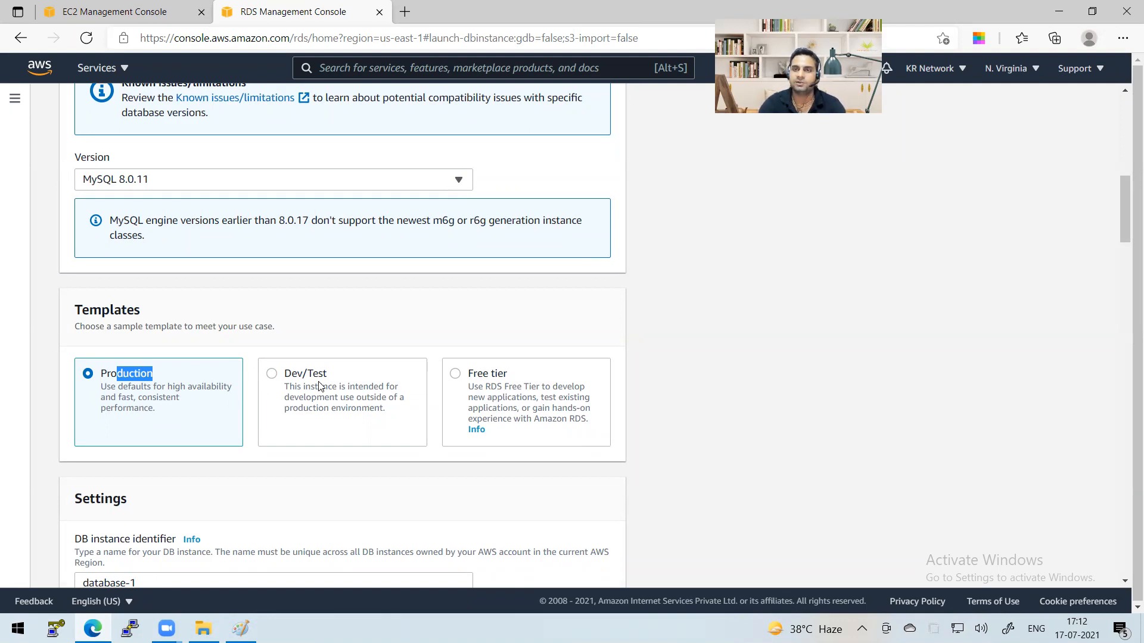
pyautogui.click(148, 326)
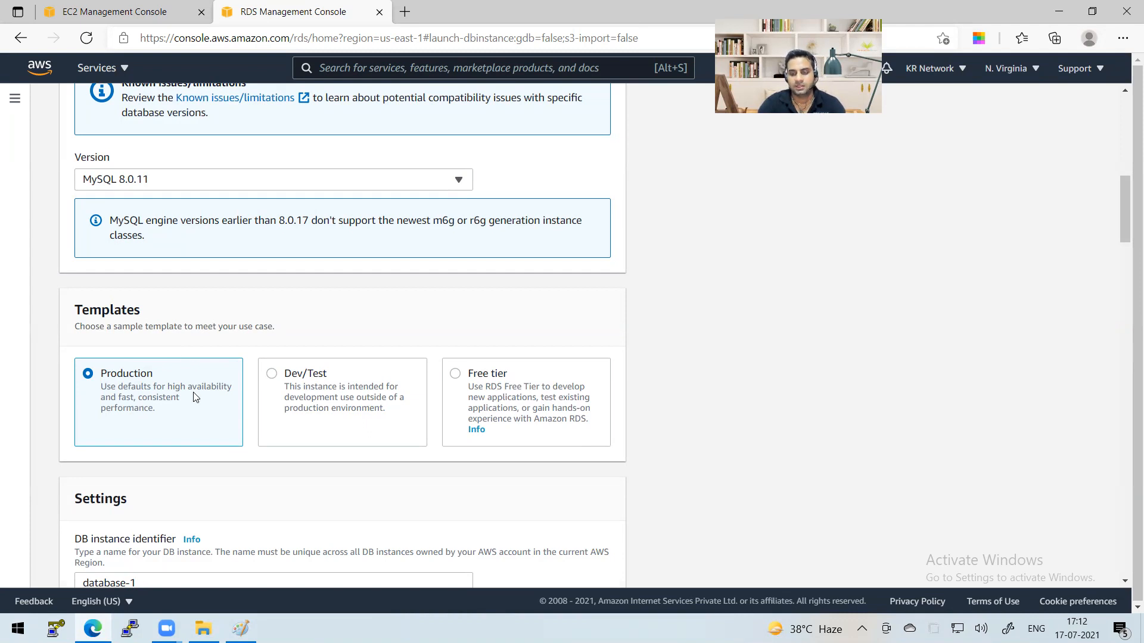
# Step: Under Availability & durability, choose 'Do not create a standby instance' for Multi-AZ deployment
pyautogui.scroll(-20, 198, 405)
pyautogui.scroll(-15, 198, 422)
pyautogui.scroll(6, 199, 425)
pyautogui.scroll(6, 198, 424)
pyautogui.scroll(3, 197, 424)
pyautogui.moveTo(106, 187); pyautogui.dragTo(211, 186)
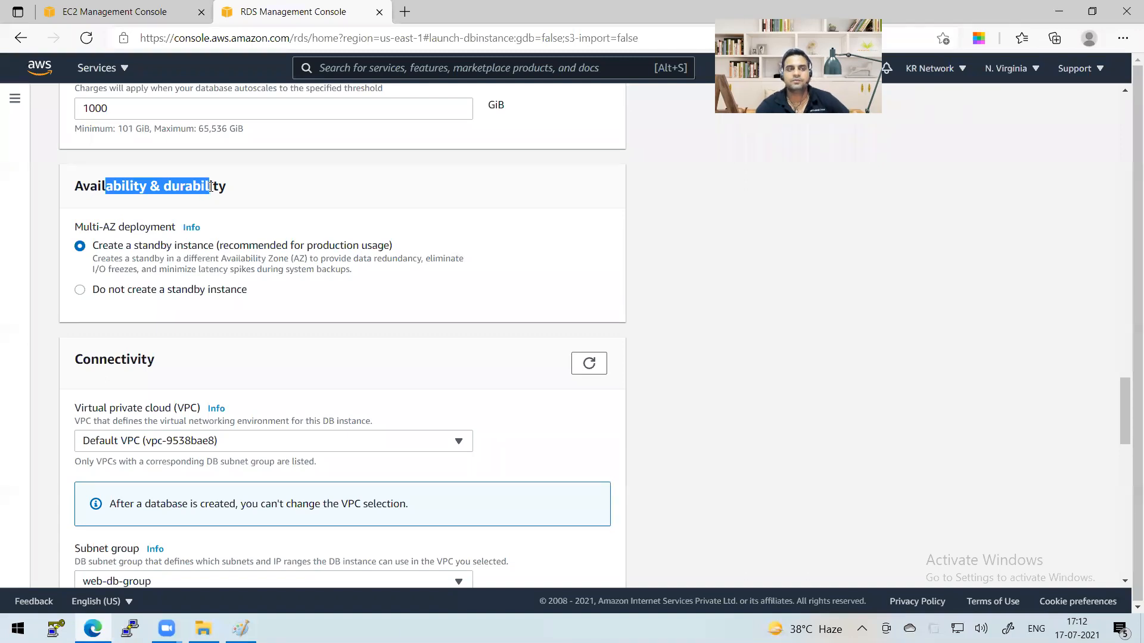
pyautogui.moveTo(96, 227); pyautogui.dragTo(138, 227)
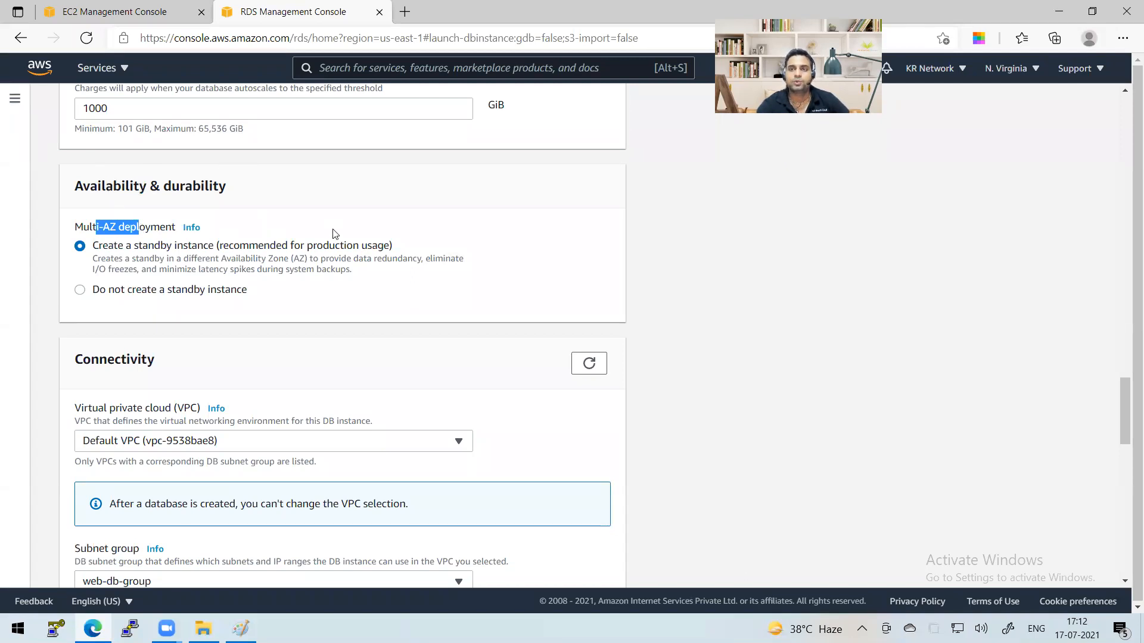
pyautogui.moveTo(93, 247); pyautogui.dragTo(207, 251)
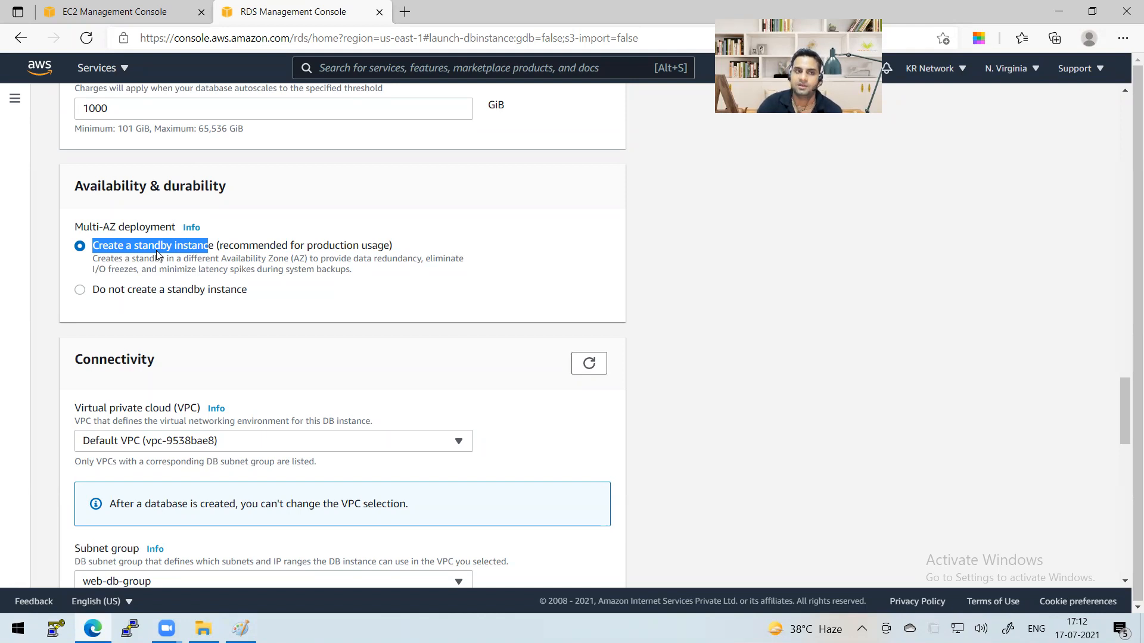
pyautogui.click(150, 299)
pyautogui.click(149, 297)
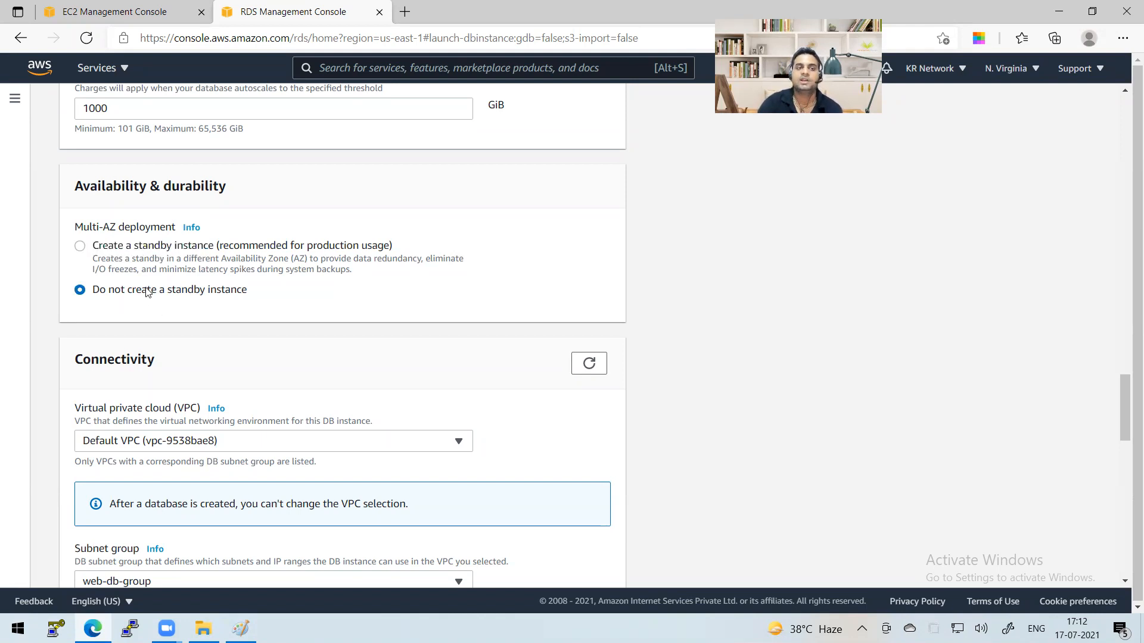
pyautogui.scroll(10, 726, 285)
pyautogui.scroll(12, 403, 220)
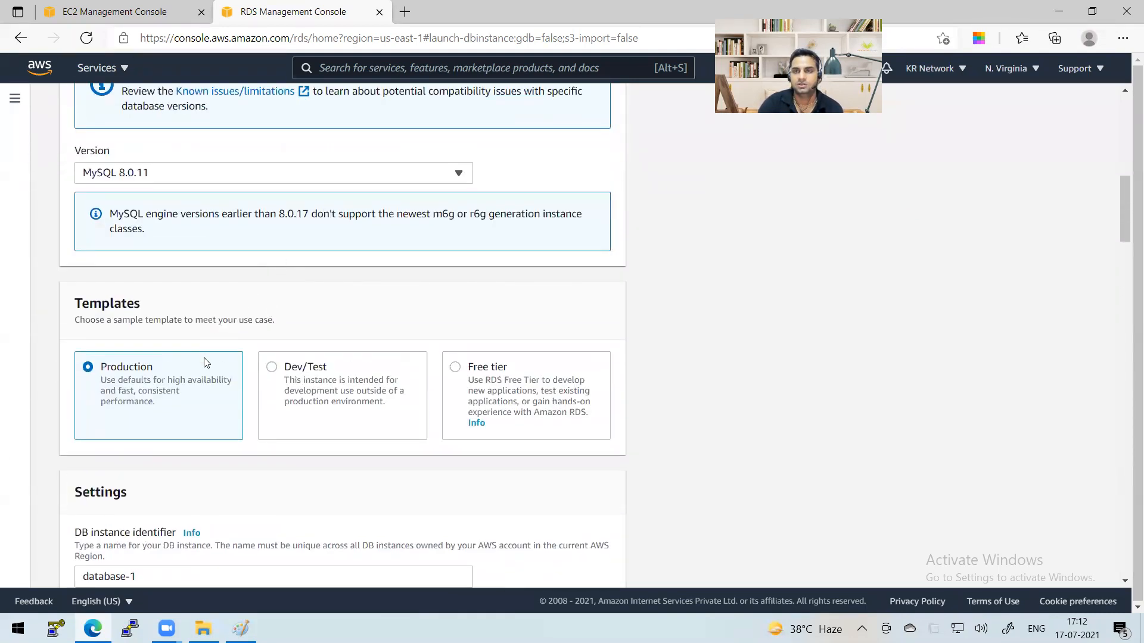
# Step: Switch Multi-AZ deployment back to 'Create a standby instance'
pyautogui.scroll(-15, 203, 364)
pyautogui.scroll(-2, 202, 370)
pyautogui.scroll(10, 204, 371)
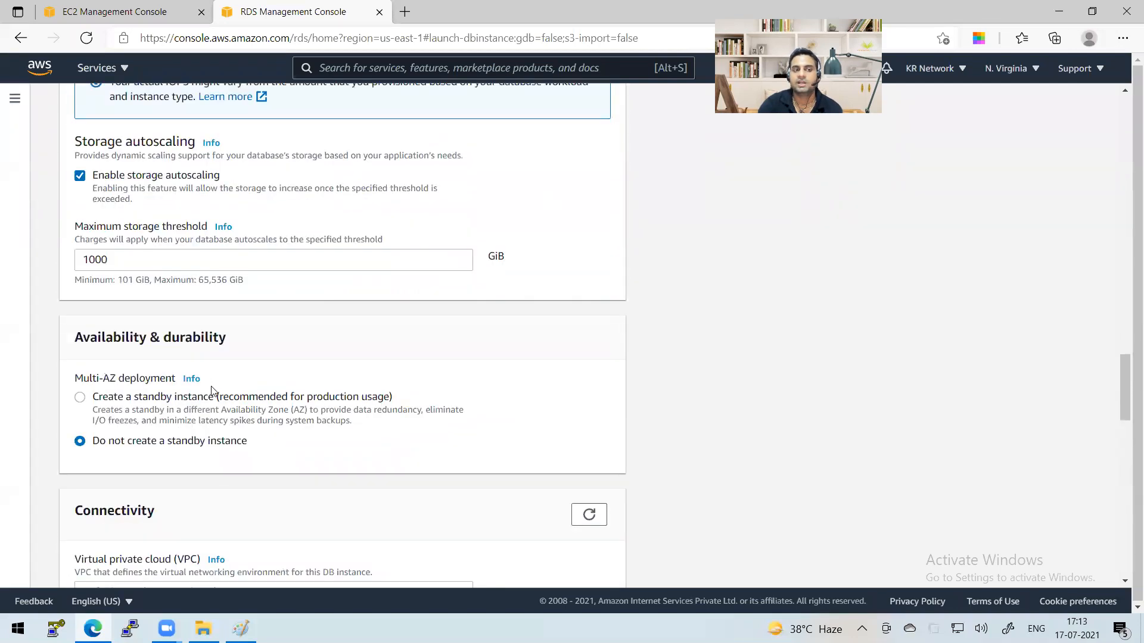
pyautogui.click(213, 398)
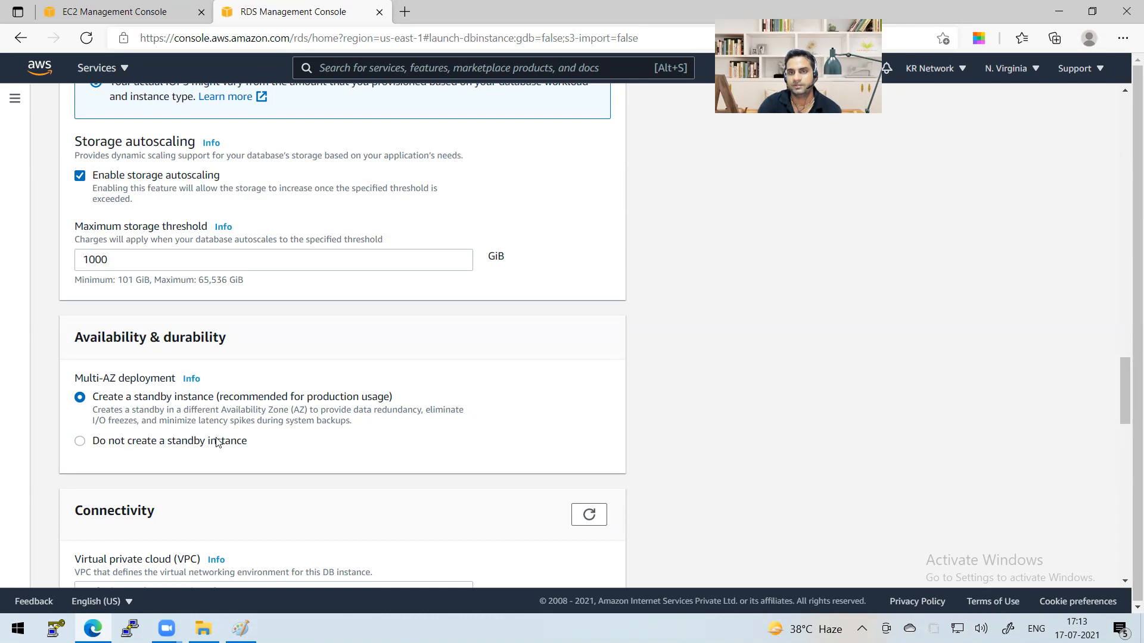
# Step: Choose the Dev/Test template instead of Production
pyautogui.scroll(15, 271, 426)
pyautogui.scroll(6, 278, 424)
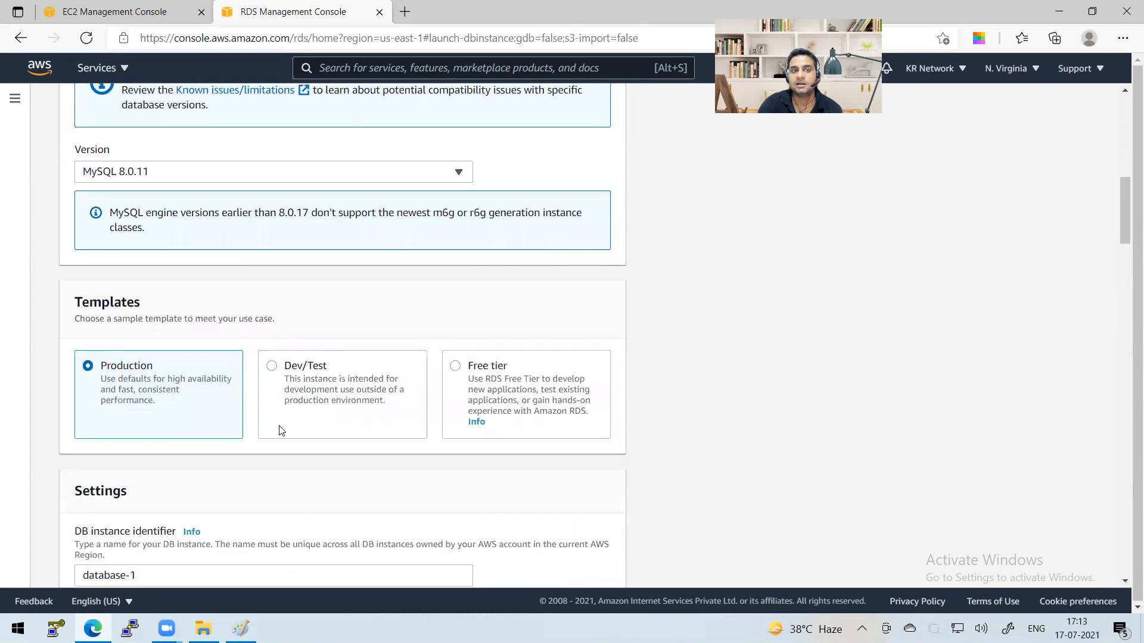
pyautogui.click(292, 373)
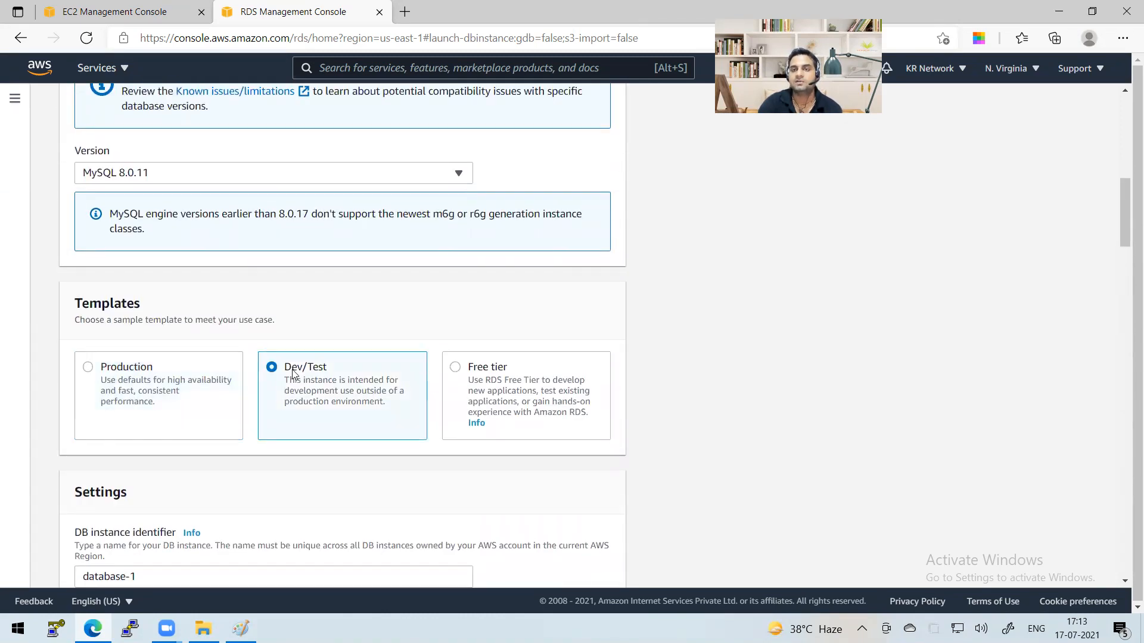
pyautogui.scroll(-15, 310, 386)
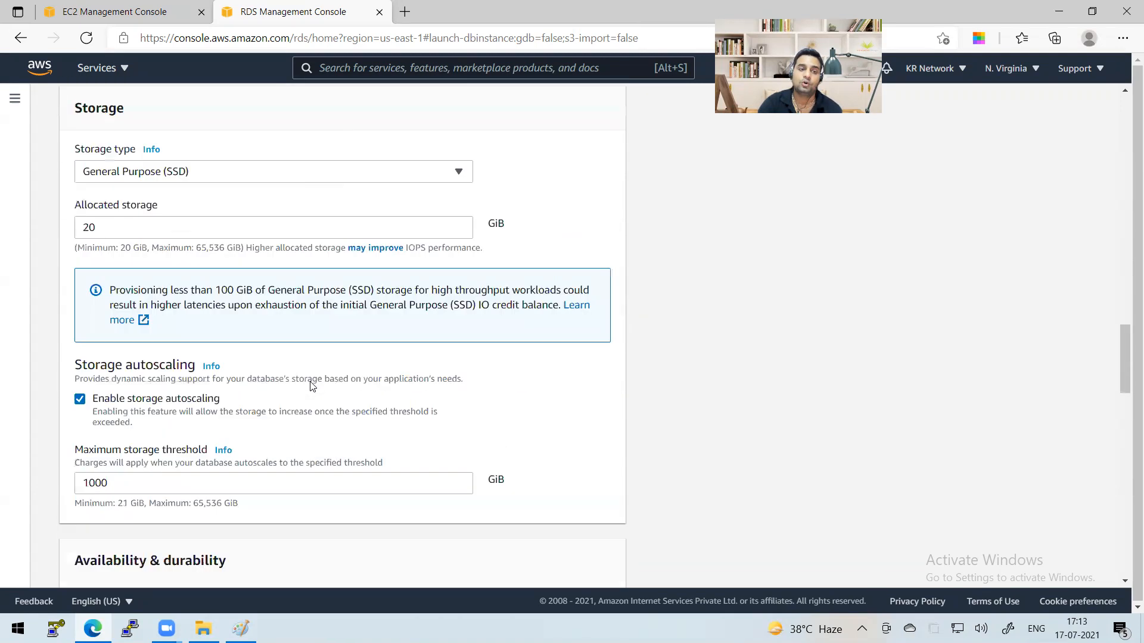
pyautogui.scroll(4, 310, 387)
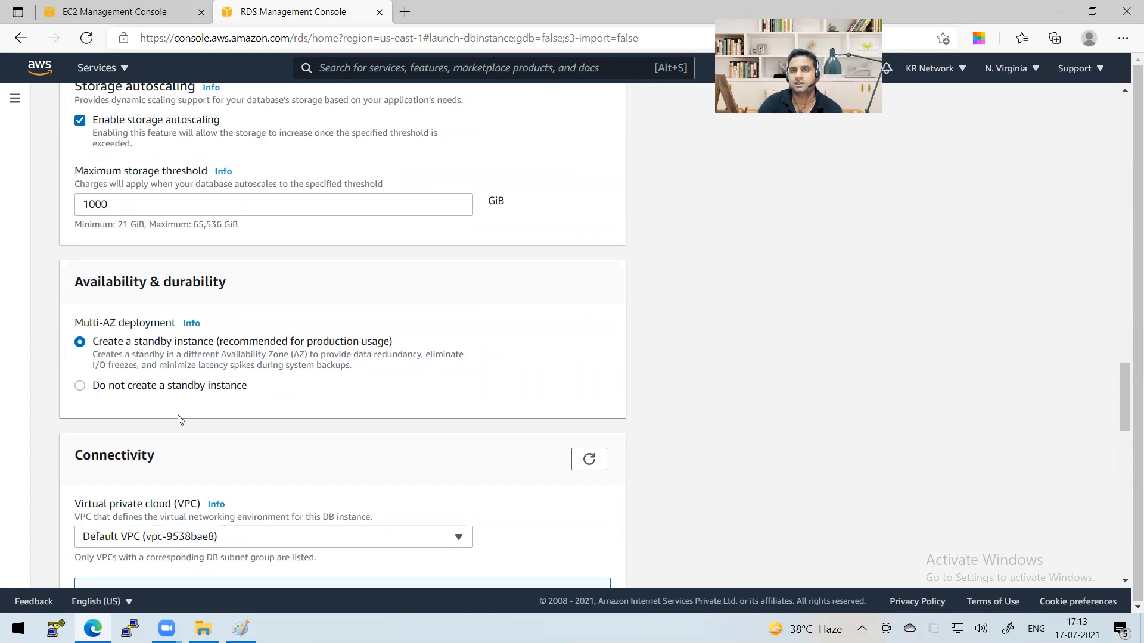
pyautogui.scroll(12, 177, 419)
pyautogui.scroll(7, 178, 420)
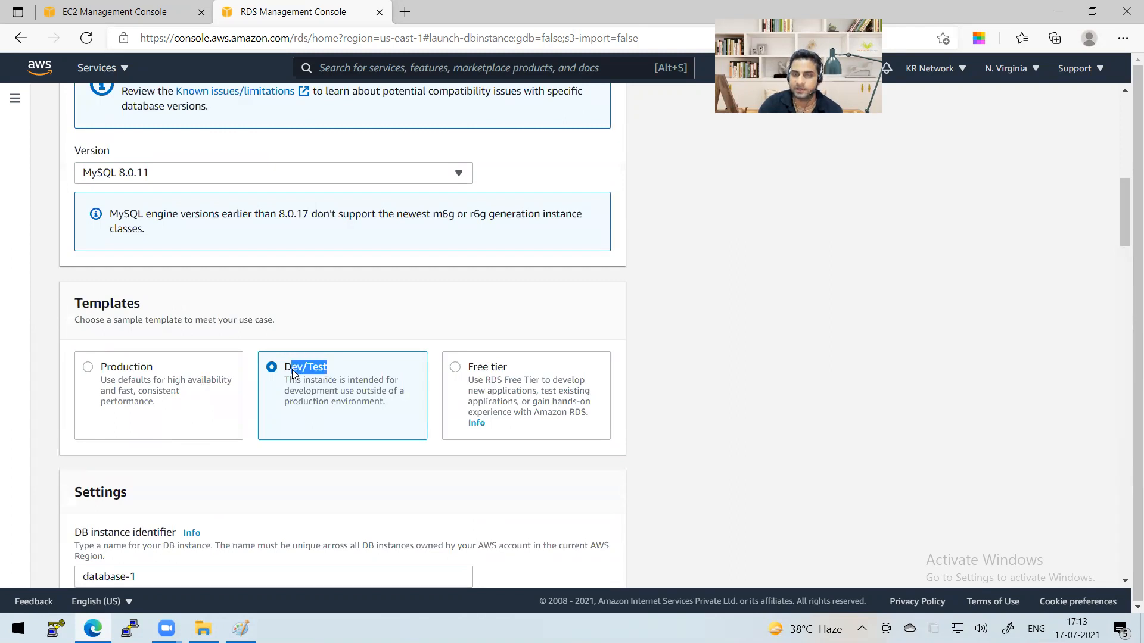
# Step: Select the Free tier template and review its unavailable memory optimized instance classes
pyautogui.click(455, 368)
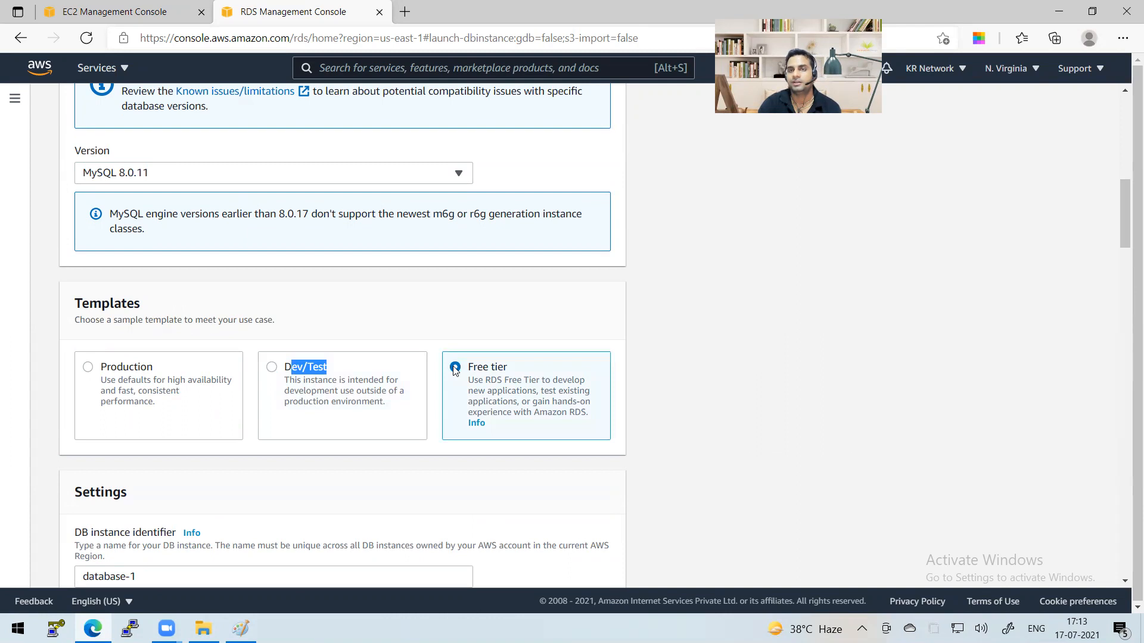
pyautogui.scroll(-8, 455, 369)
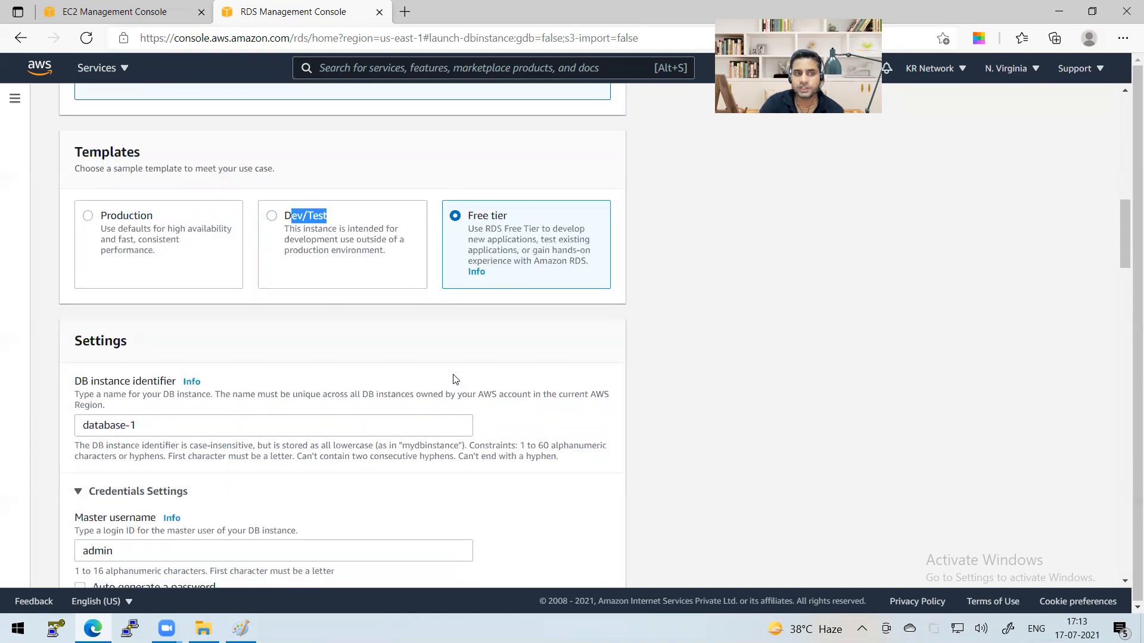
pyautogui.scroll(-3, 450, 391)
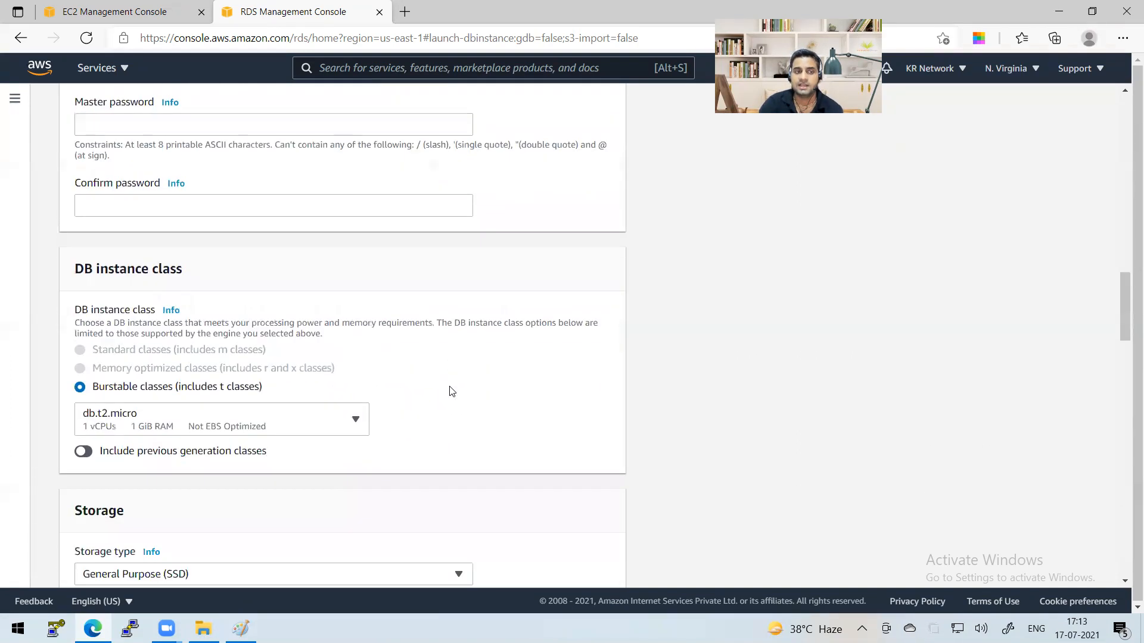
pyautogui.scroll(6, 459, 366)
pyautogui.scroll(-6, 476, 315)
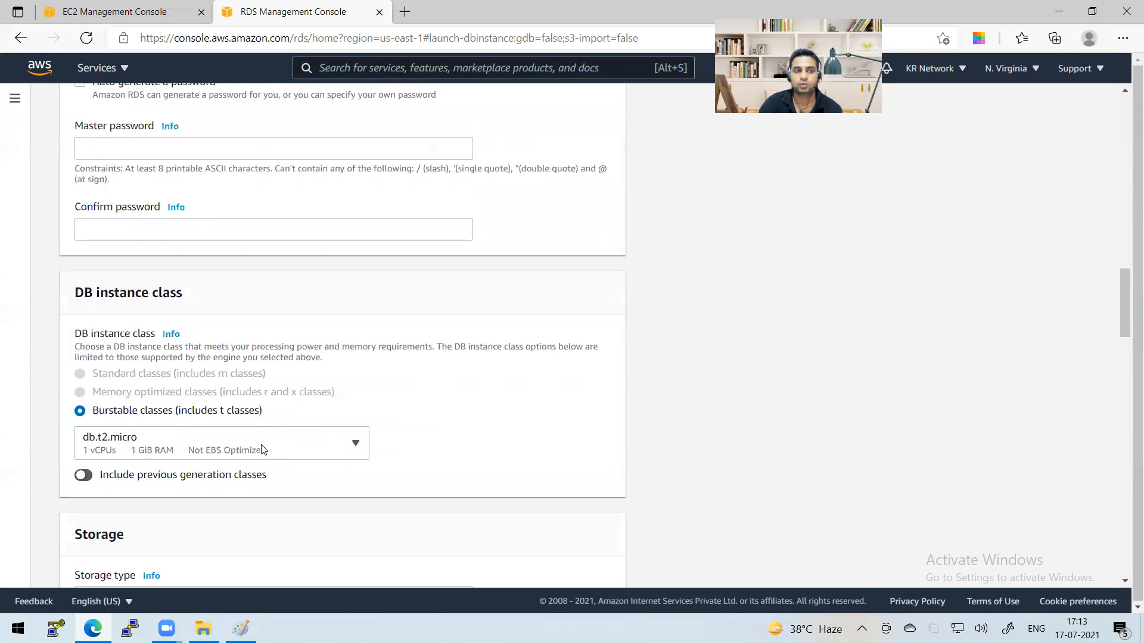
pyautogui.moveTo(93, 269); pyautogui.dragTo(170, 269)
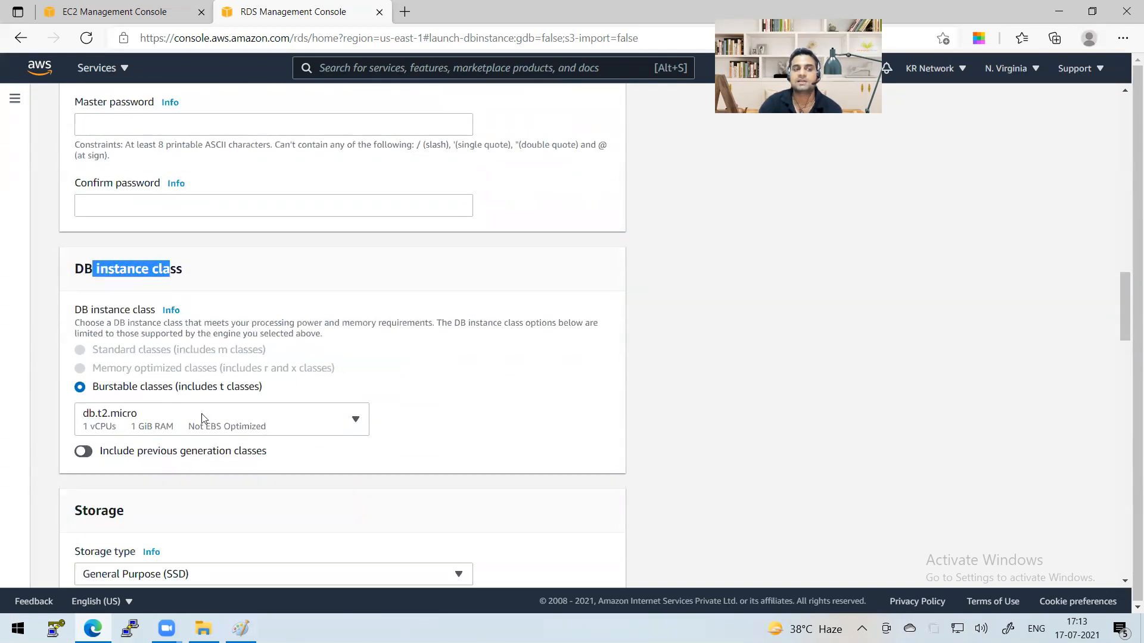
pyautogui.moveTo(114, 352); pyautogui.dragTo(202, 371)
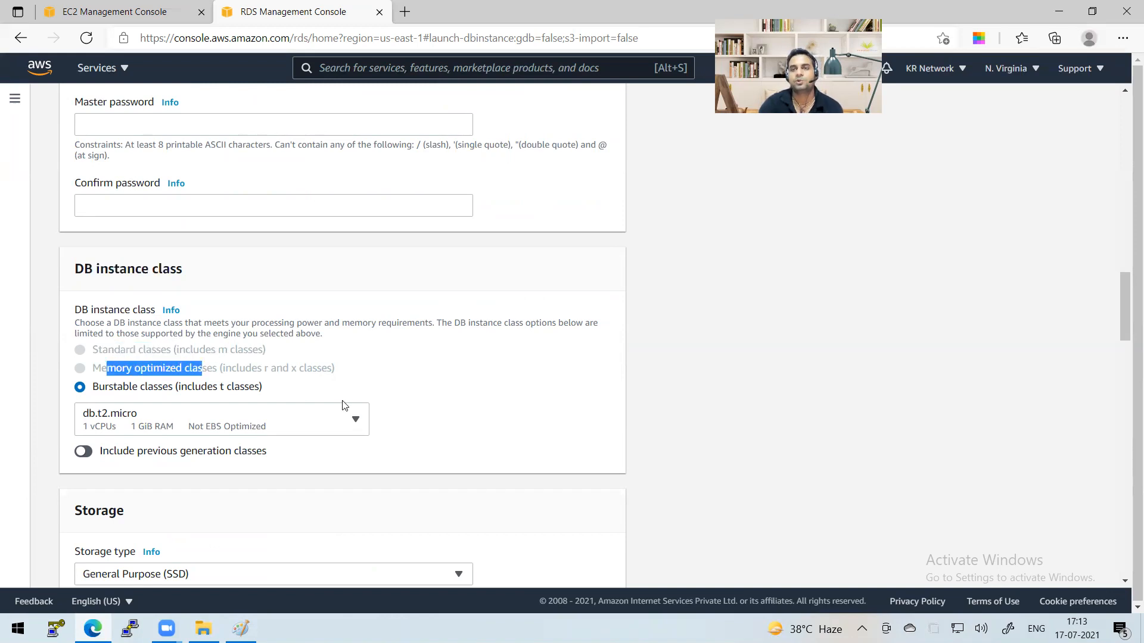
# Step: Switch to the Dev/Test template, giving Standard class db.m5.xlarge
pyautogui.scroll(15, 354, 397)
pyautogui.click(304, 374)
pyautogui.scroll(-12, 327, 404)
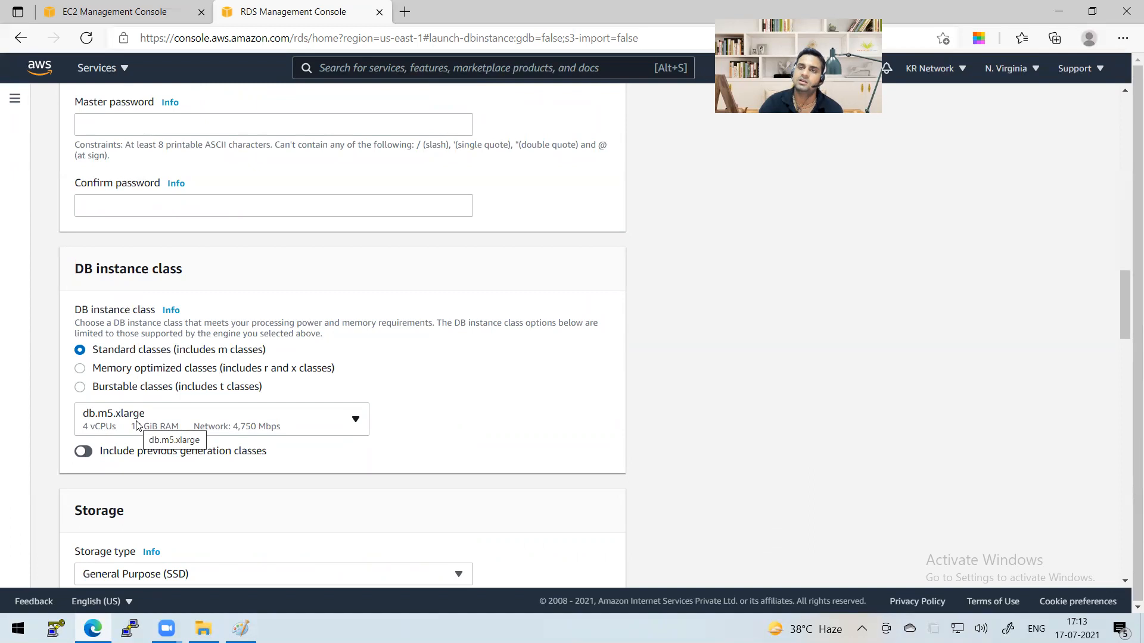
# Step: Return to the Free tier template and check the DB instance identifier database-1
pyautogui.scroll(8, 276, 416)
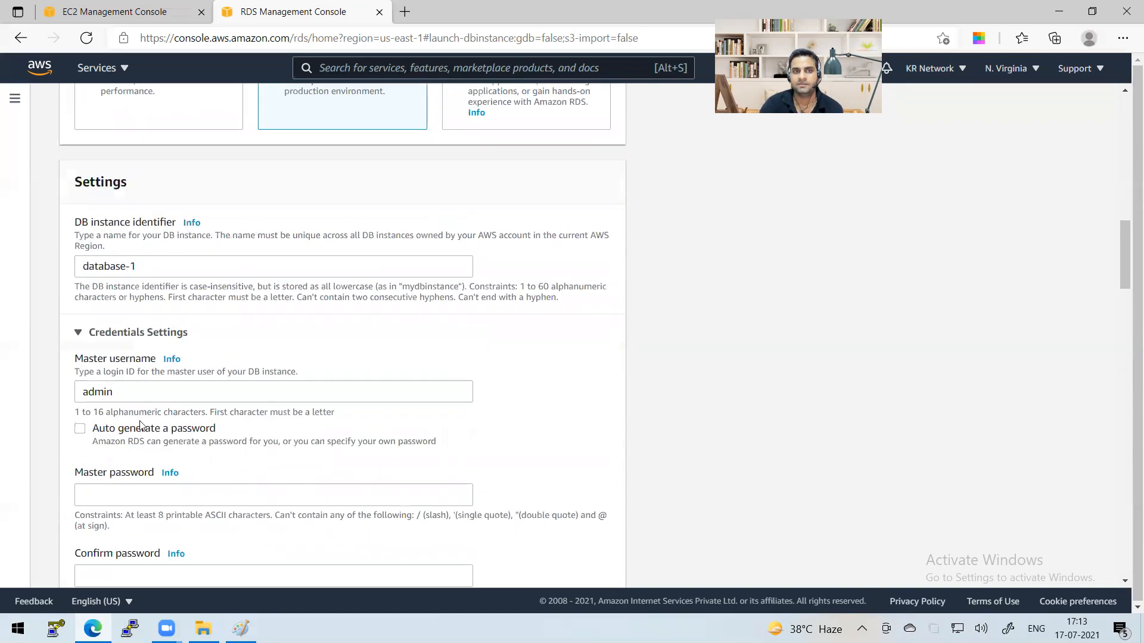
pyautogui.click(456, 292)
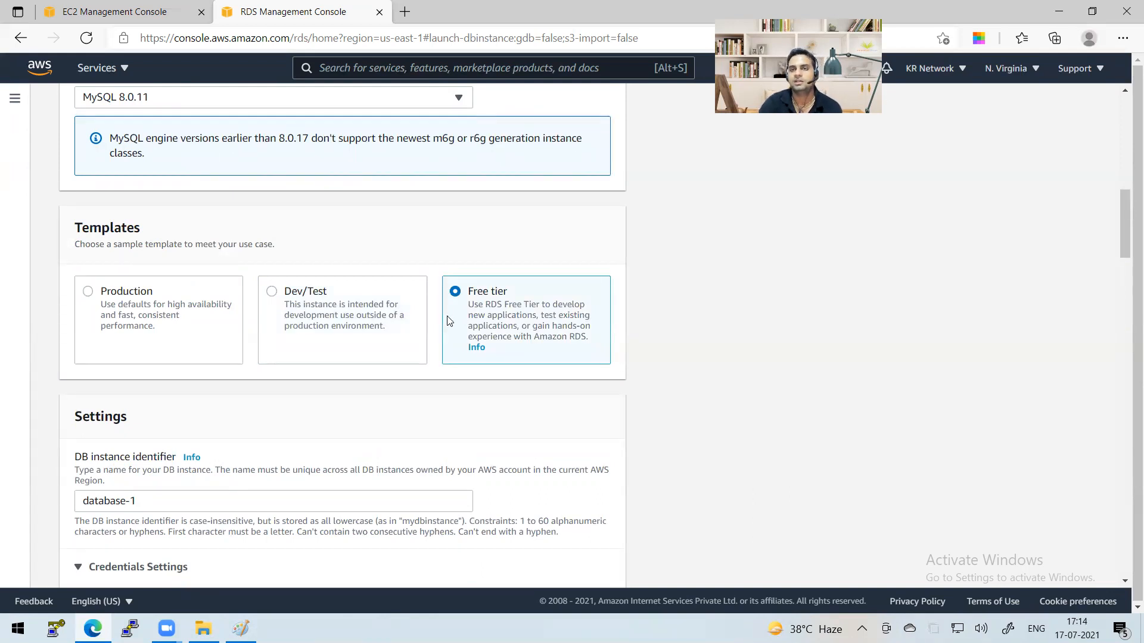
pyautogui.scroll(-5, 357, 328)
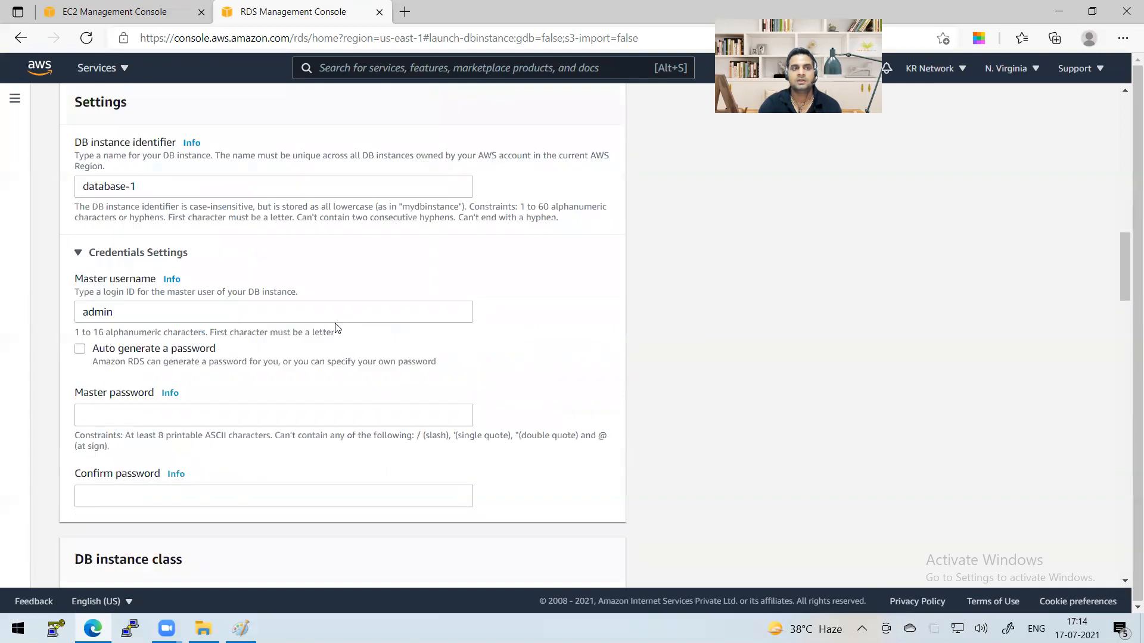
pyautogui.scroll(1, 334, 326)
pyautogui.moveTo(82, 229); pyautogui.dragTo(87, 272)
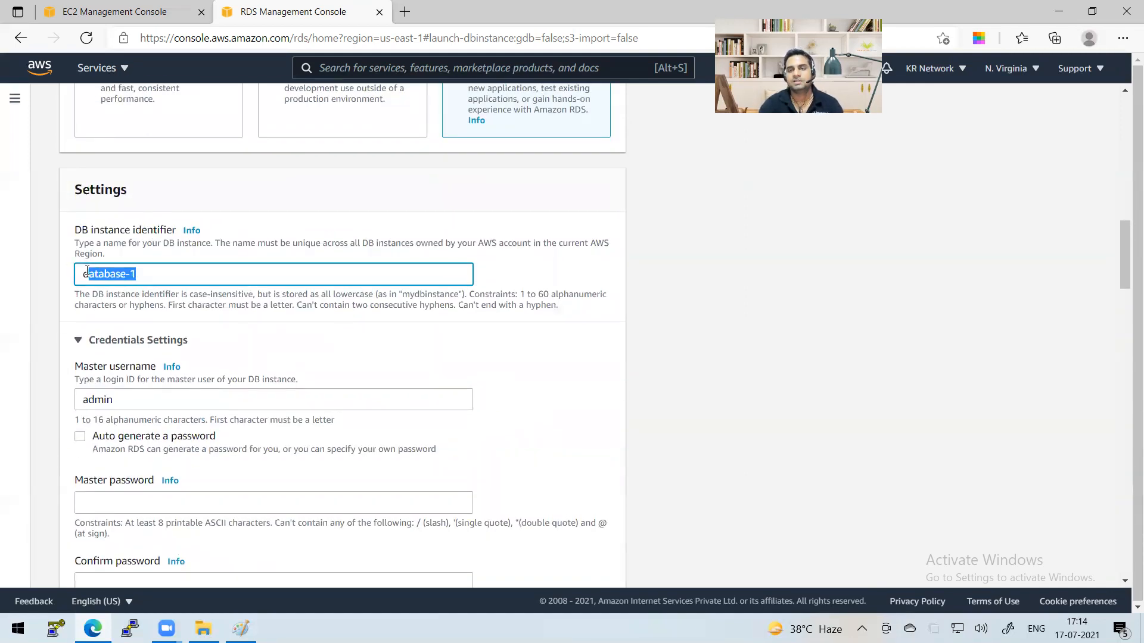
pyautogui.click(164, 280)
pyautogui.scroll(-2, 191, 329)
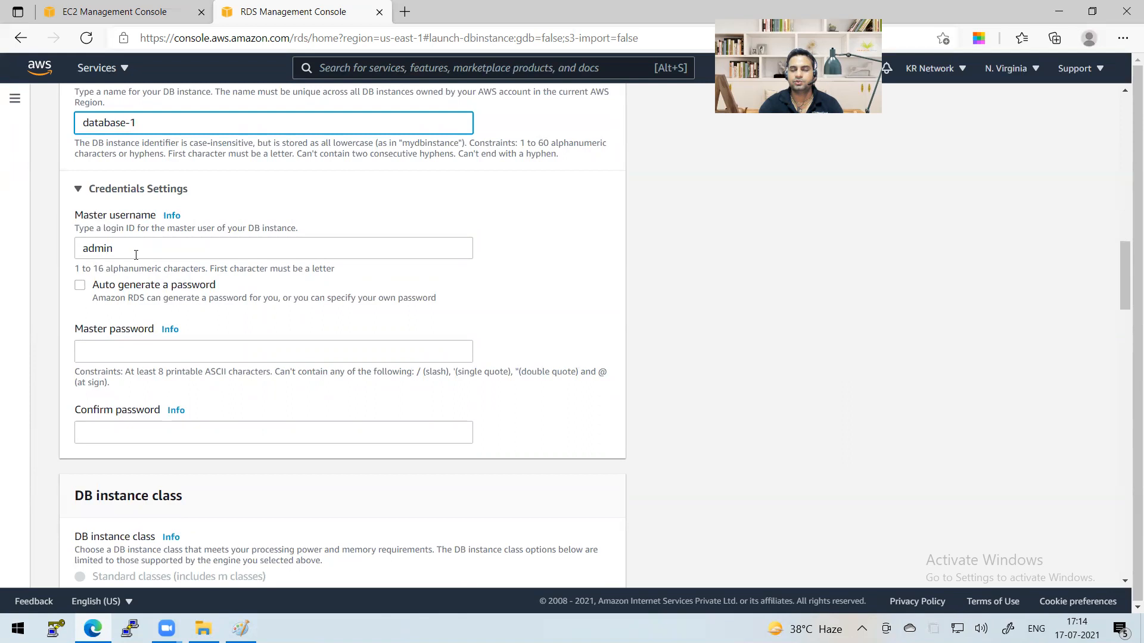
# Step: Enter the master password and retype it in Confirm password
pyautogui.click(152, 353)
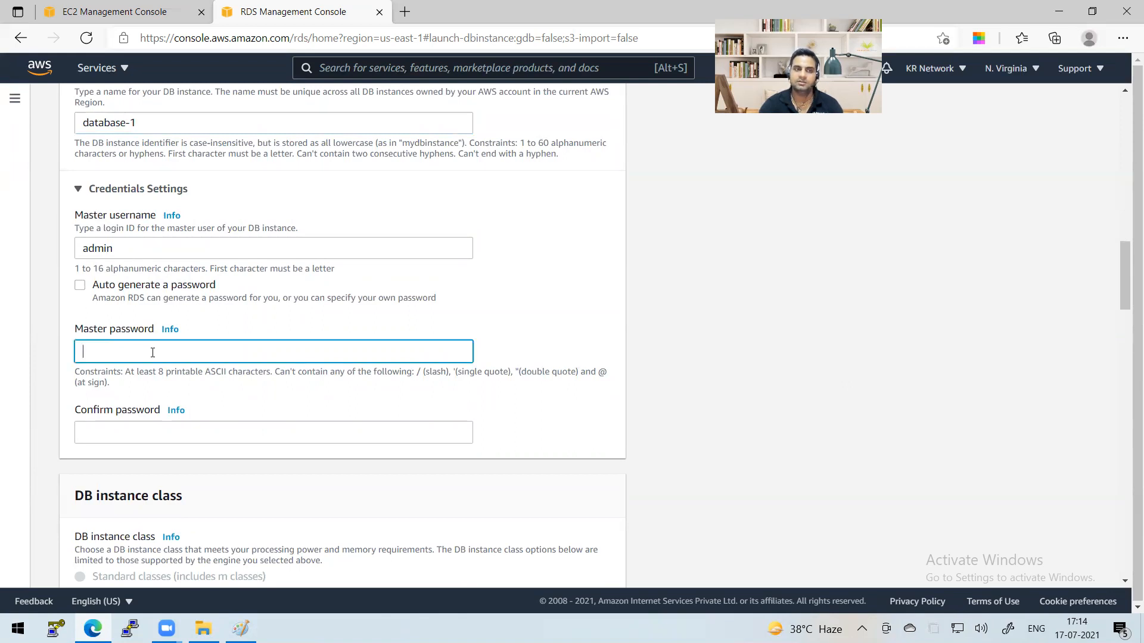
pyautogui.write('••••••')
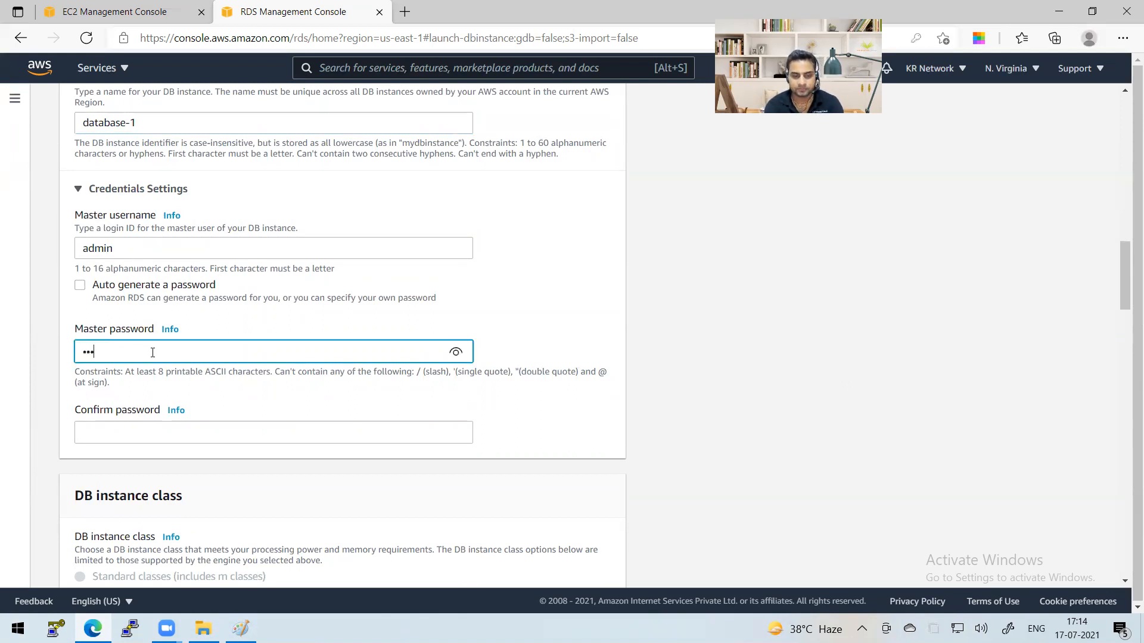
pyautogui.write('•••')
pyautogui.press('Tab')
pyautogui.write('•••••••••')
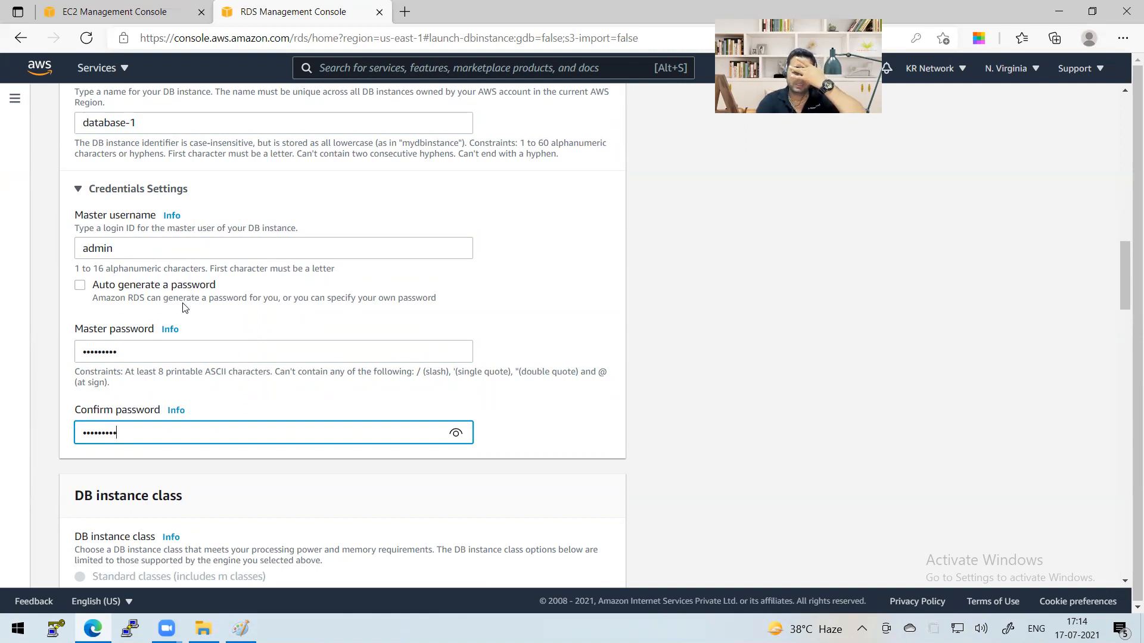
pyautogui.scroll(-1, 187, 320)
pyautogui.scroll(-4, 186, 319)
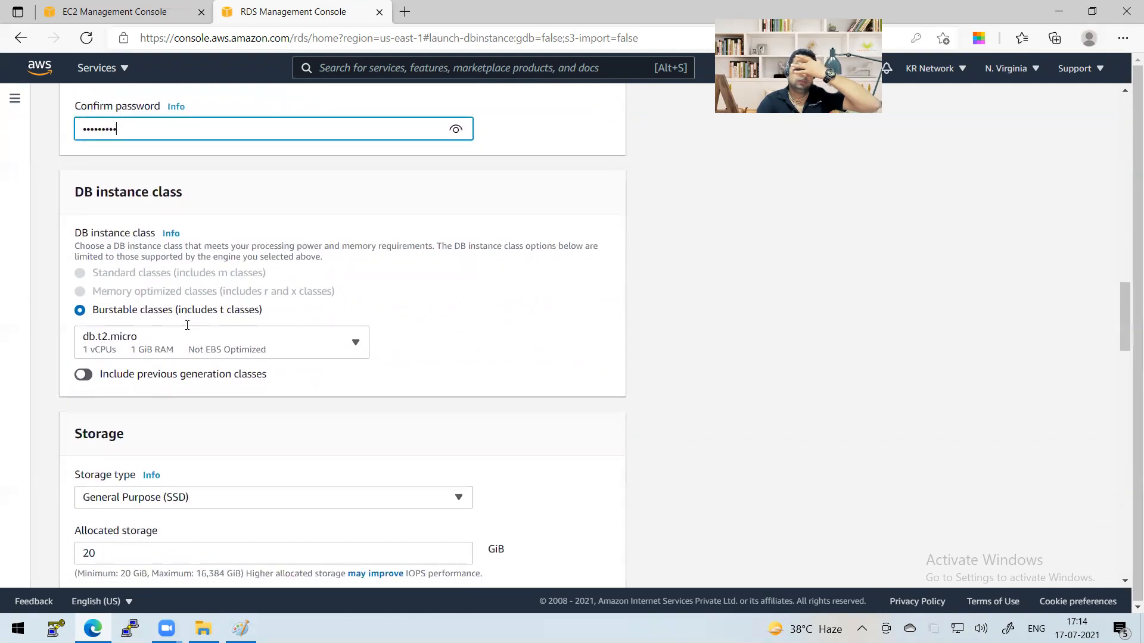
pyautogui.scroll(-2, 128, 402)
pyautogui.scroll(2, 130, 405)
pyautogui.scroll(1, 131, 403)
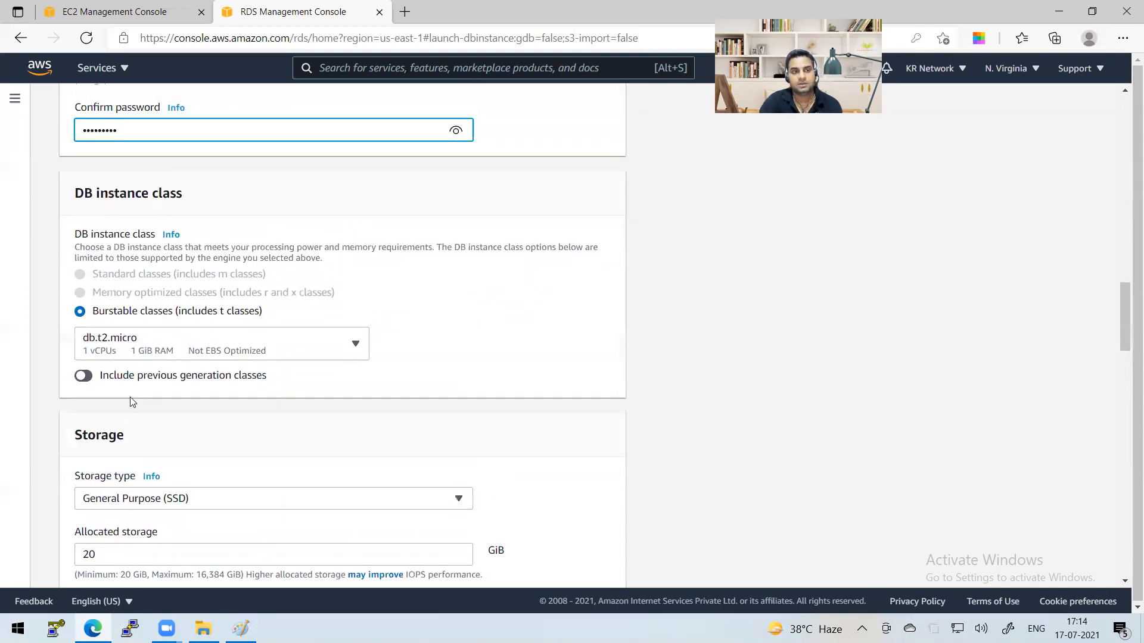
pyautogui.click(137, 353)
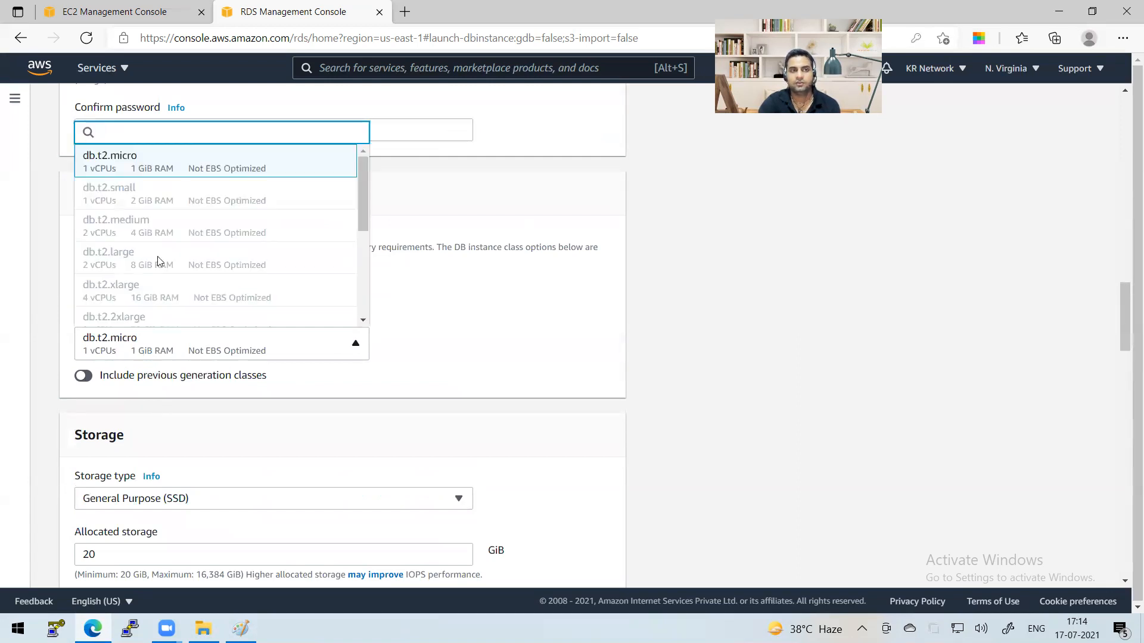
pyautogui.click(142, 167)
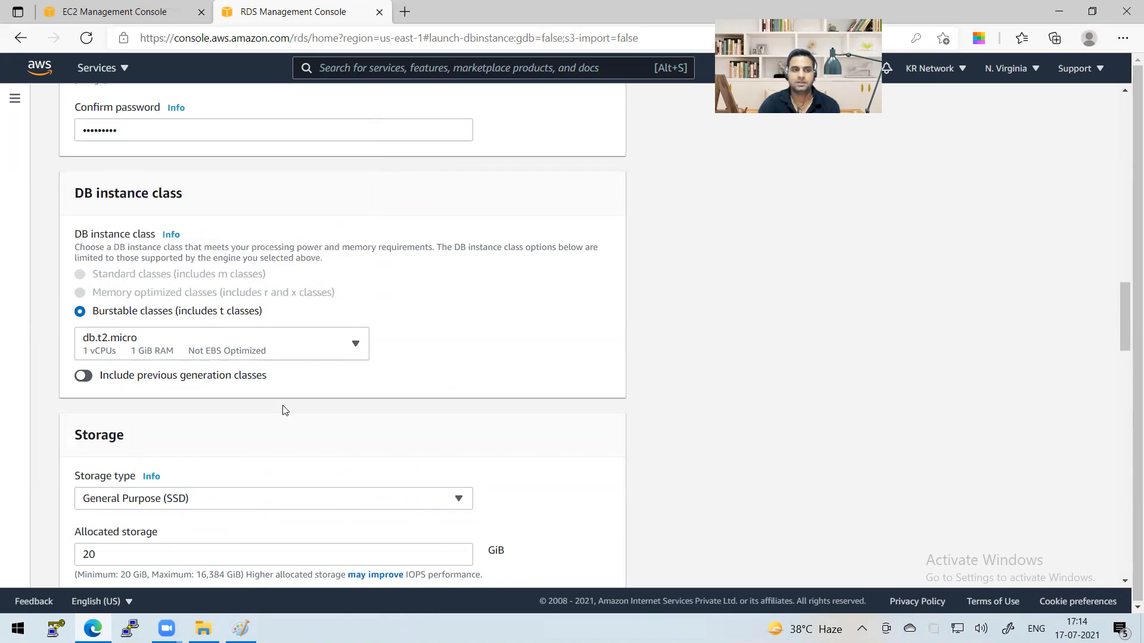
pyautogui.scroll(-2, 284, 410)
pyautogui.moveTo(95, 301); pyautogui.dragTo(119, 302)
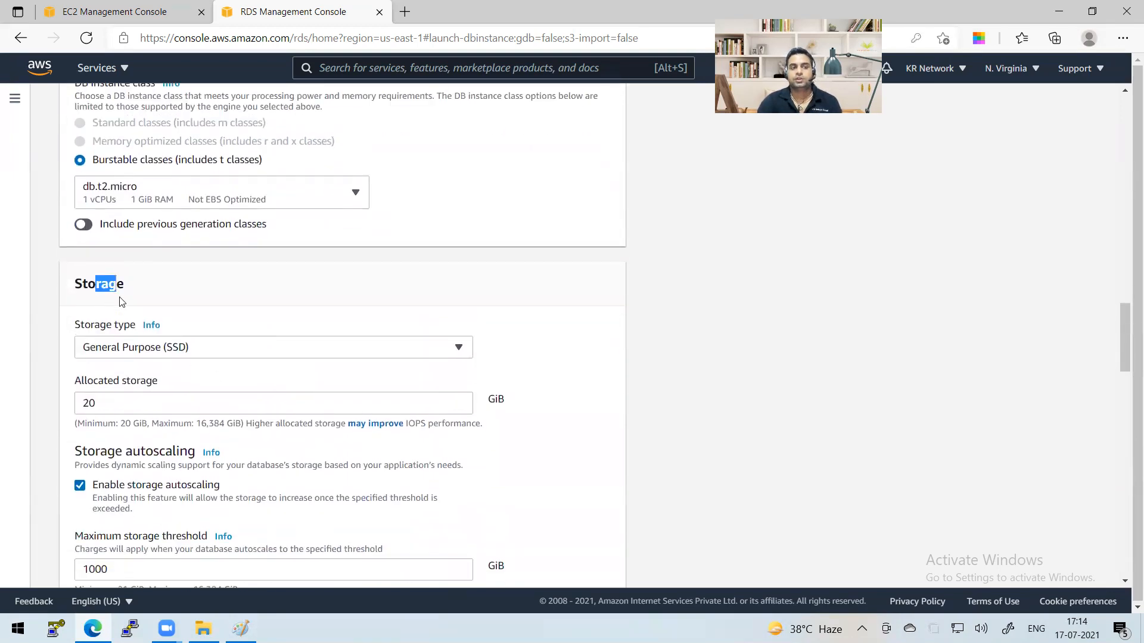
pyautogui.click(146, 354)
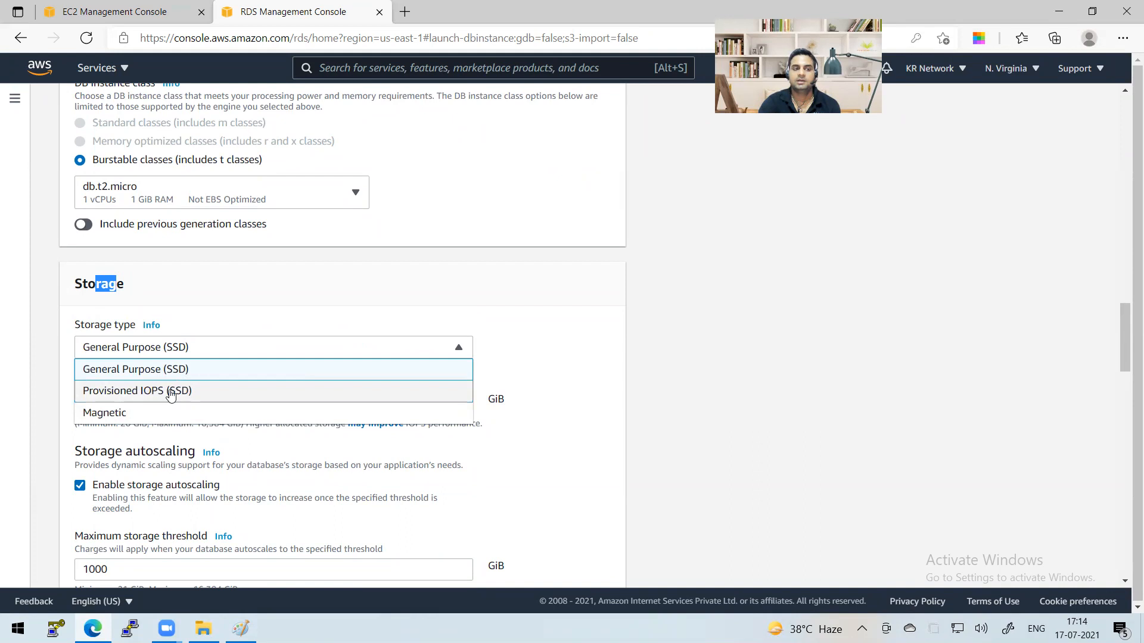
pyautogui.click(179, 369)
pyautogui.scroll(-1, 157, 410)
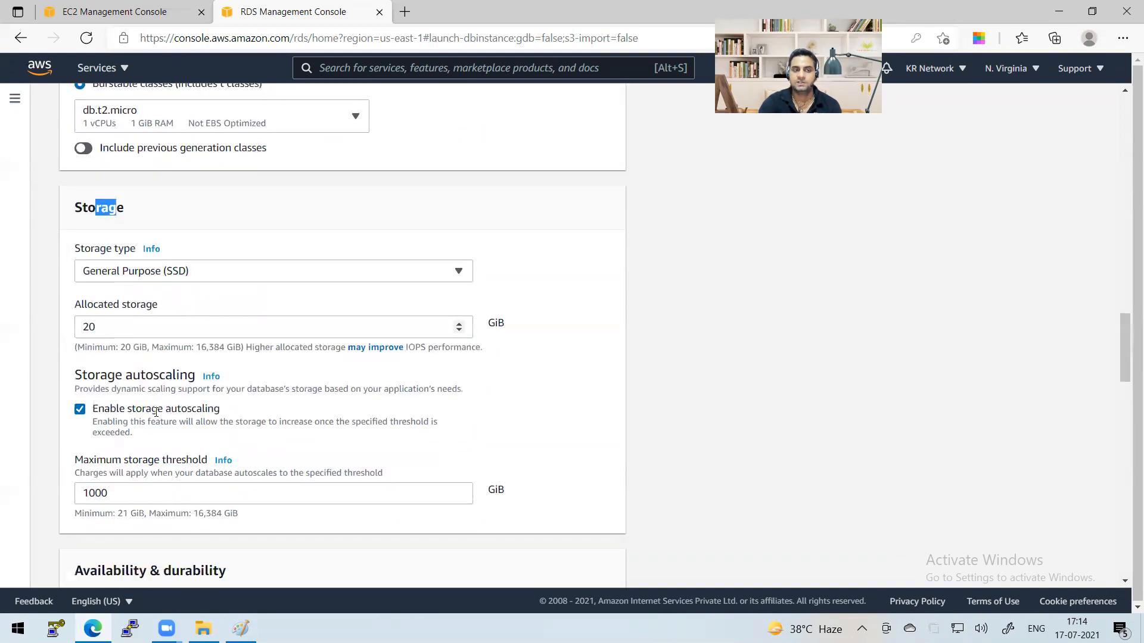
pyautogui.moveTo(121, 347); pyautogui.dragTo(247, 352)
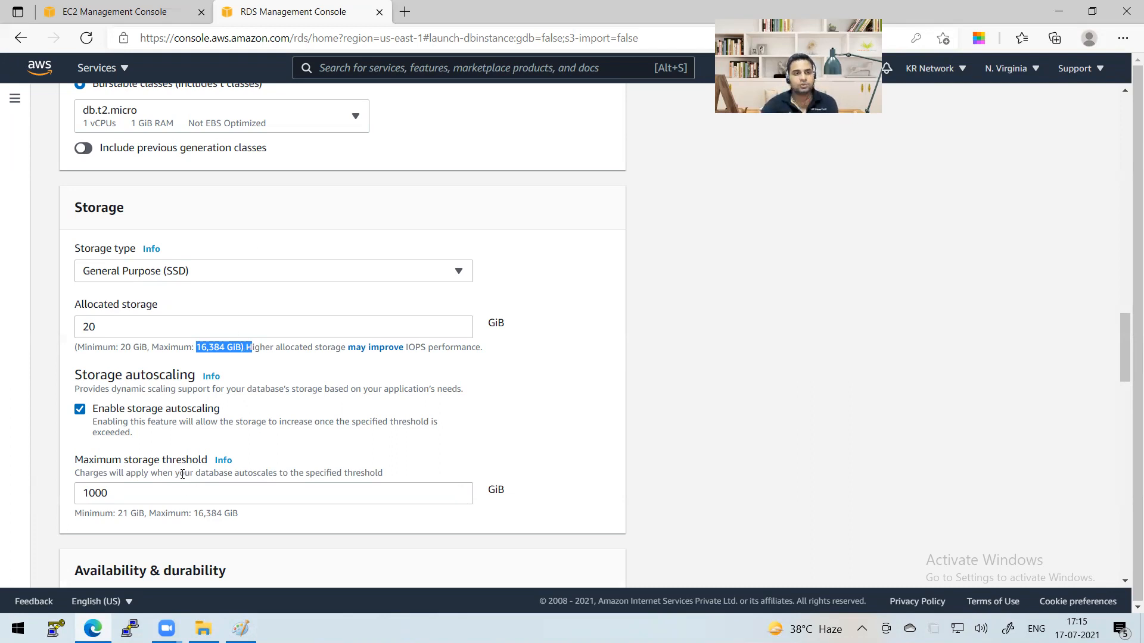
pyautogui.scroll(-2, 119, 322)
pyautogui.moveTo(95, 299); pyautogui.dragTo(150, 301)
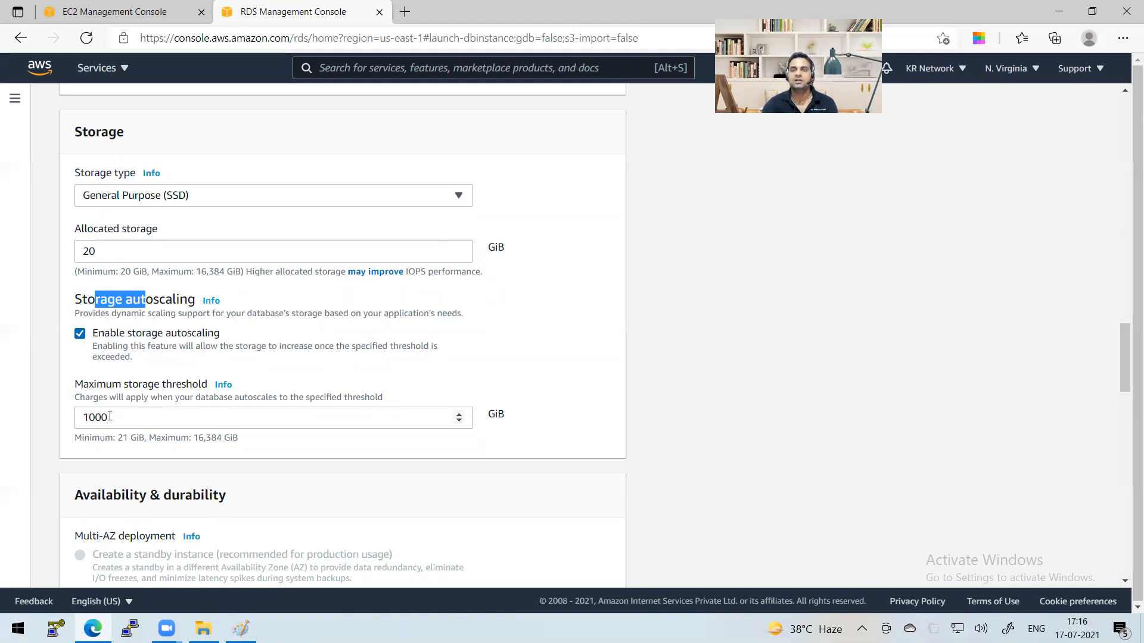
pyautogui.click(81, 335)
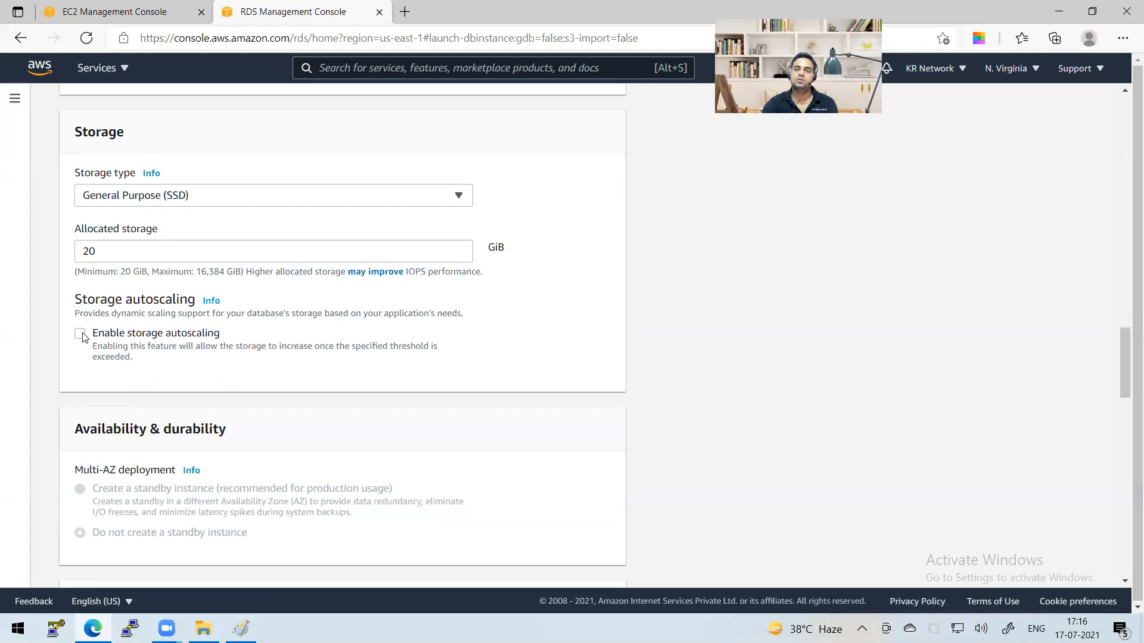
pyautogui.moveTo(99, 252); pyautogui.dragTo(71, 255)
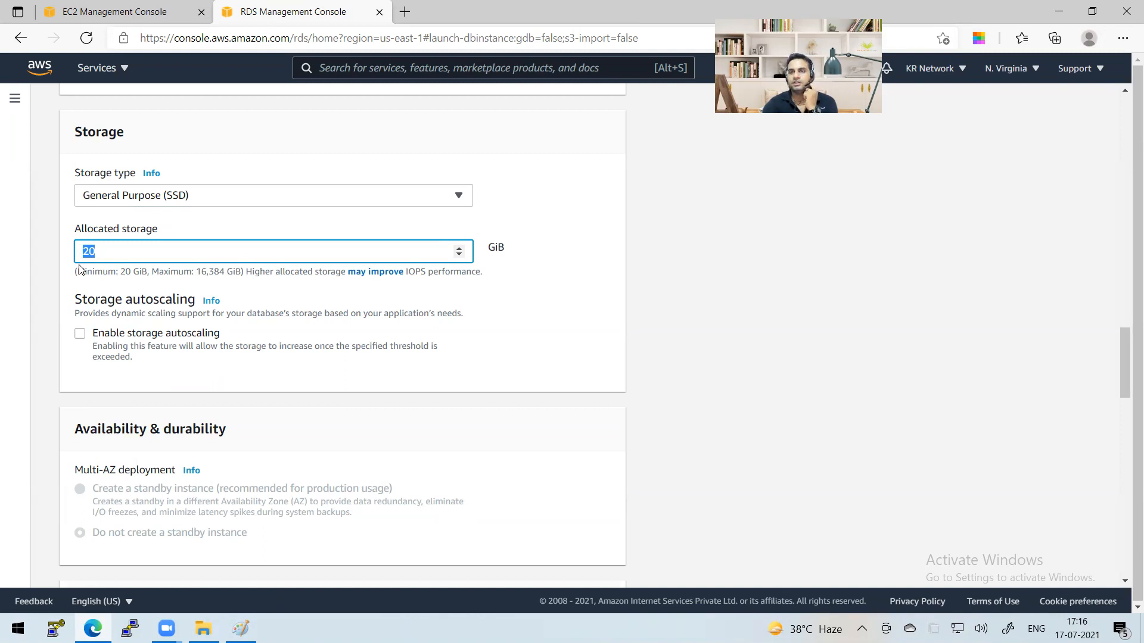
pyautogui.click(80, 334)
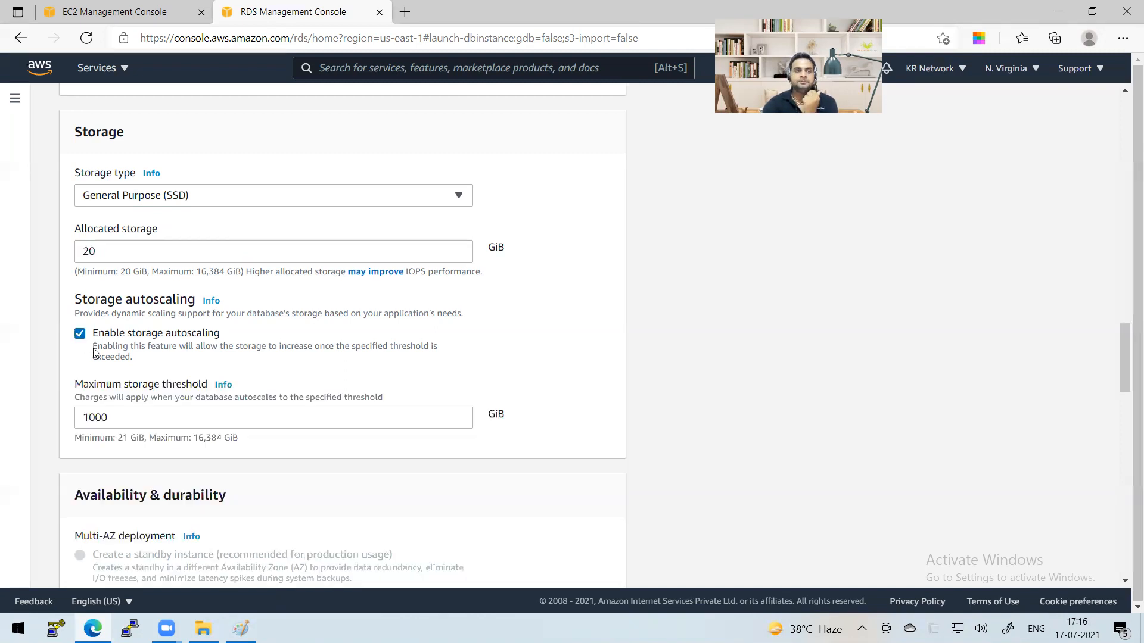
pyautogui.scroll(-5, 111, 395)
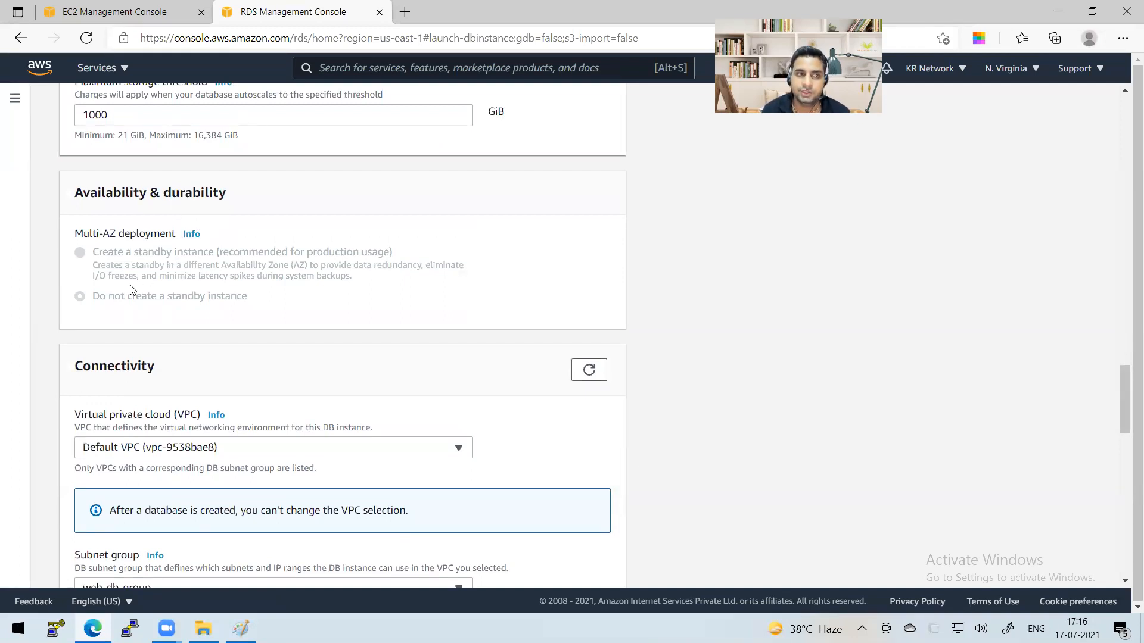
pyautogui.moveTo(84, 234); pyautogui.dragTo(147, 236)
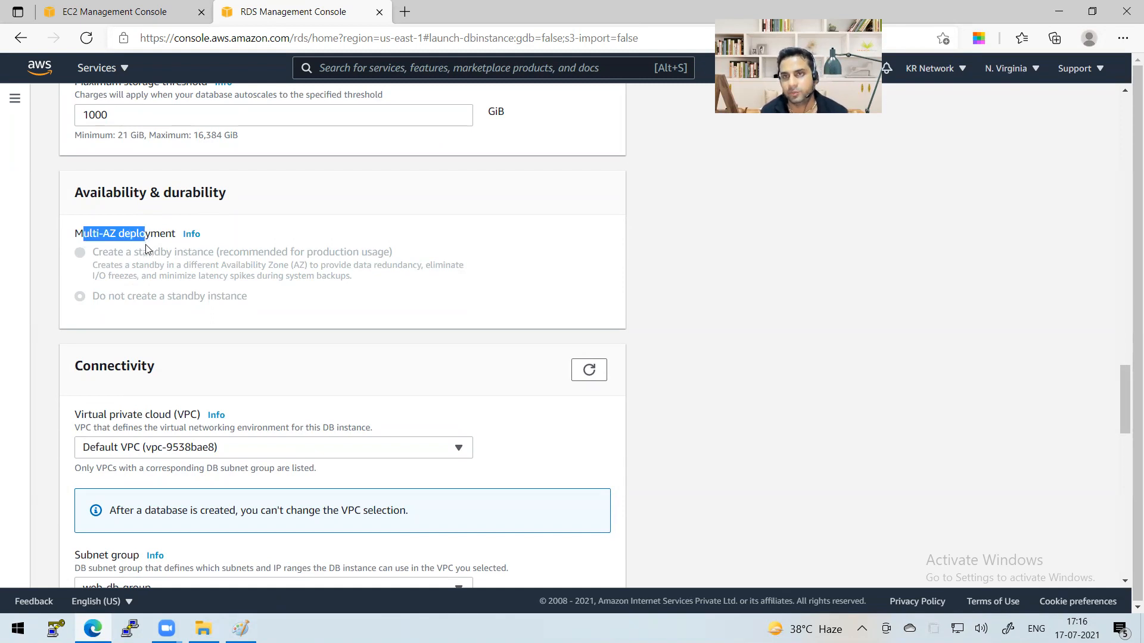
pyautogui.scroll(-2, 183, 322)
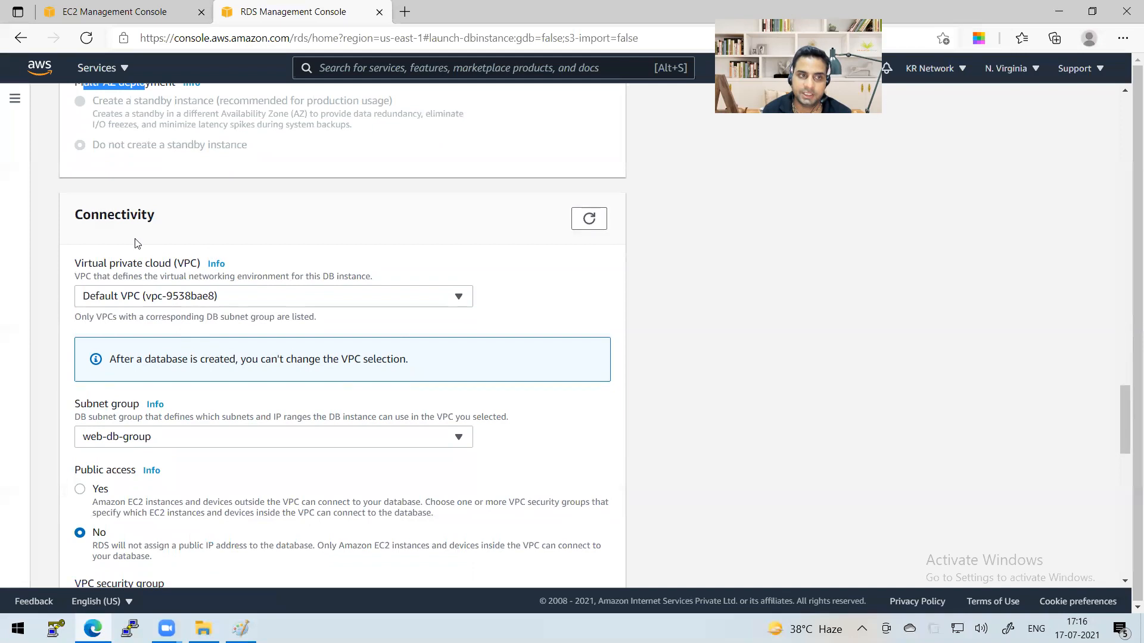
pyautogui.click(161, 301)
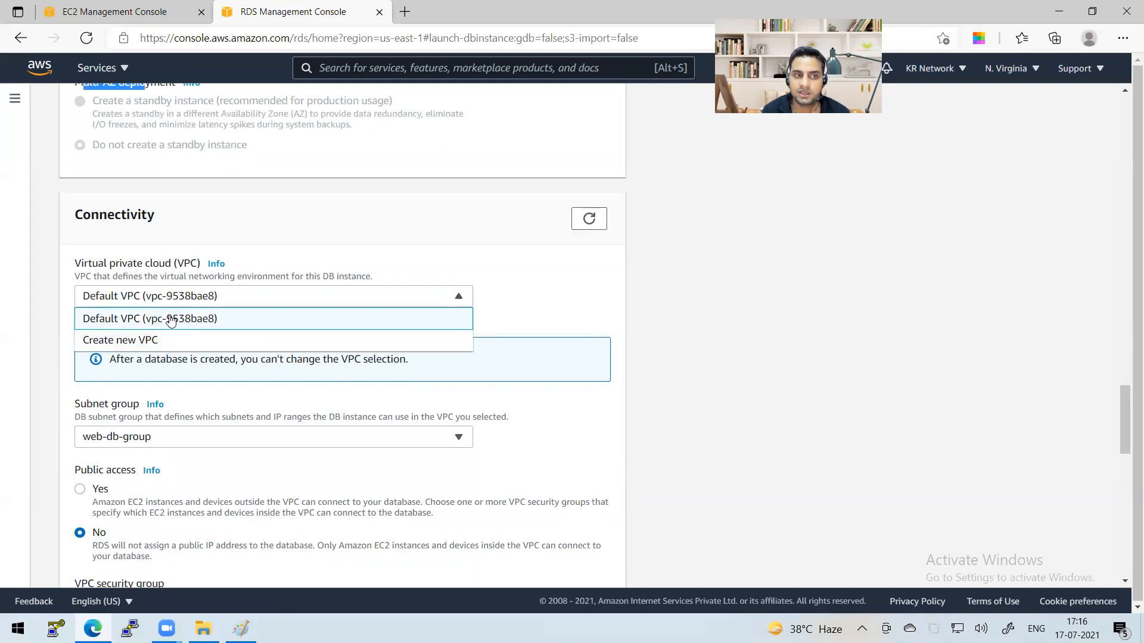
pyautogui.click(171, 316)
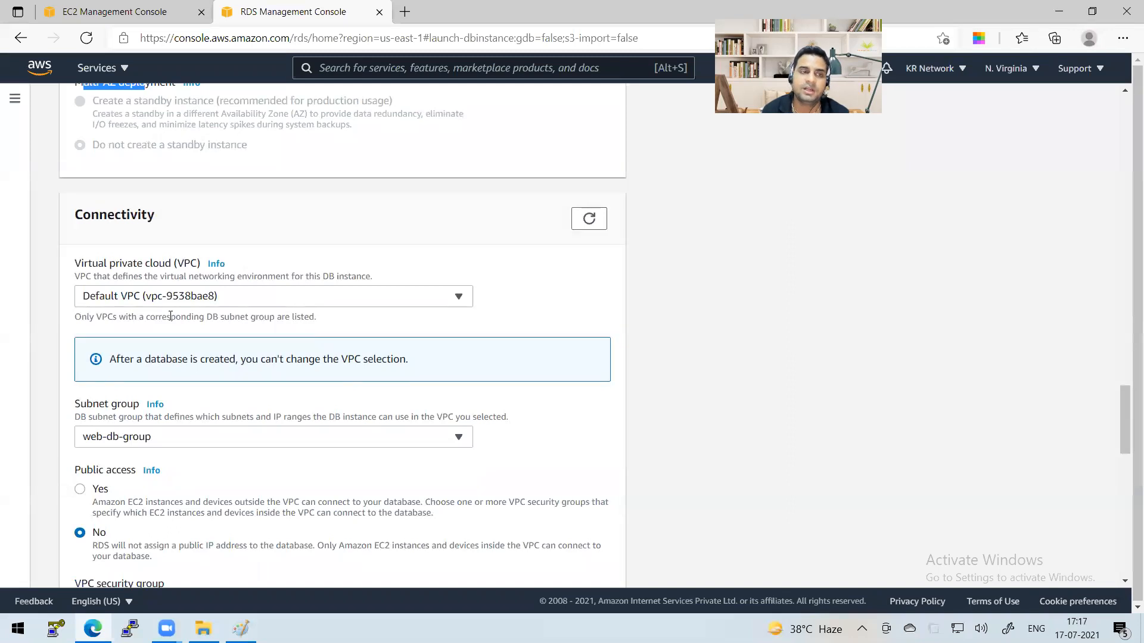
pyautogui.scroll(-2, 179, 322)
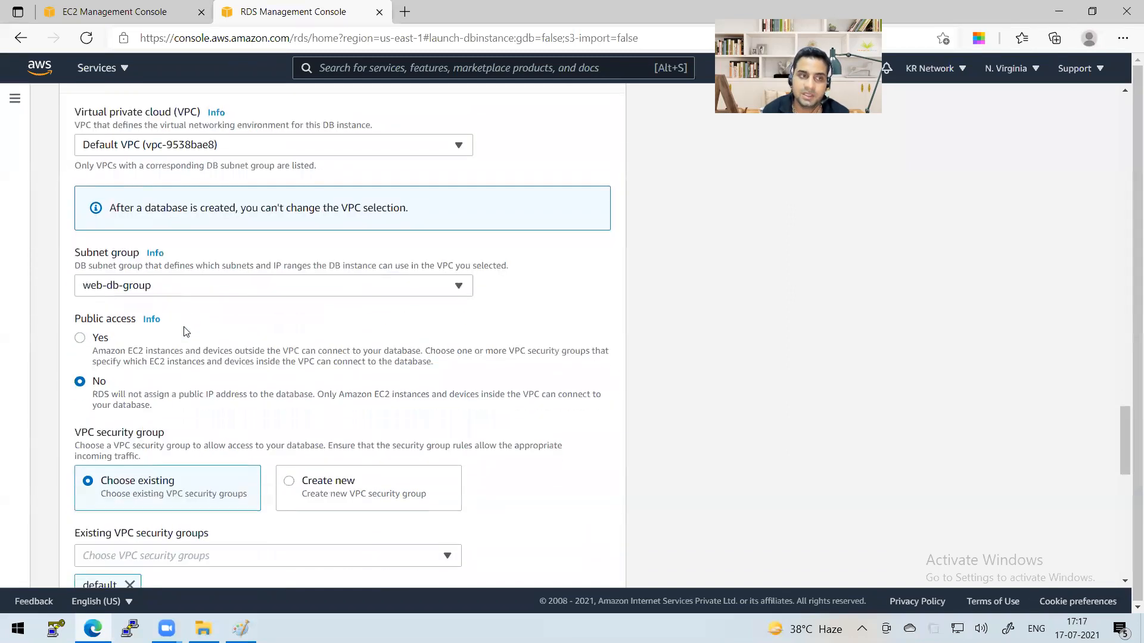
pyautogui.click(116, 292)
pyautogui.click(126, 310)
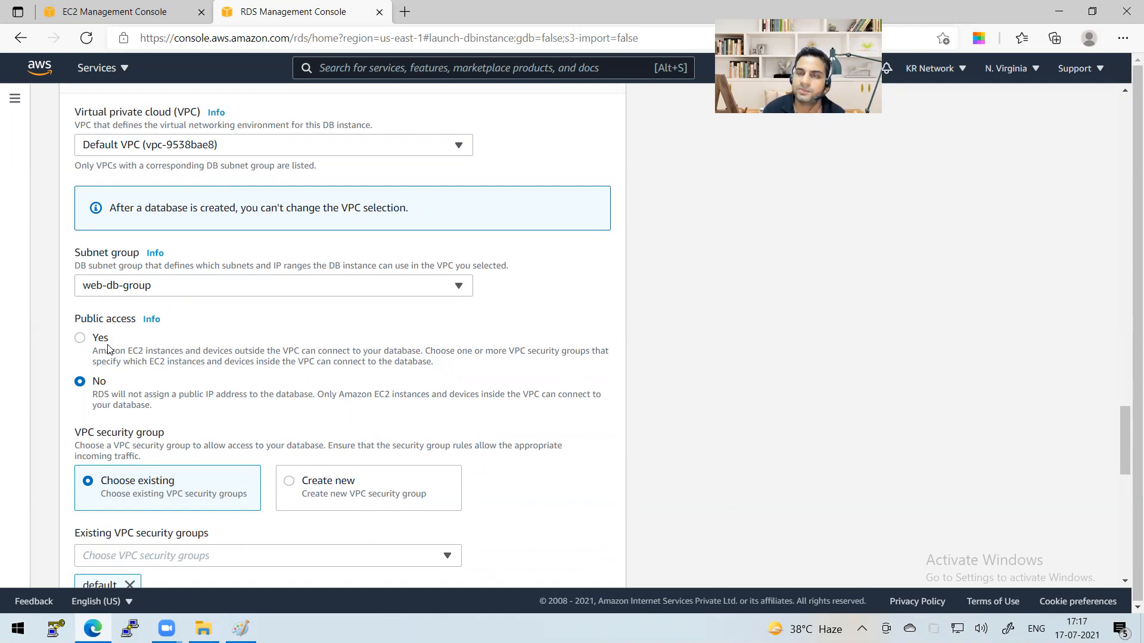
pyautogui.scroll(-4, 108, 350)
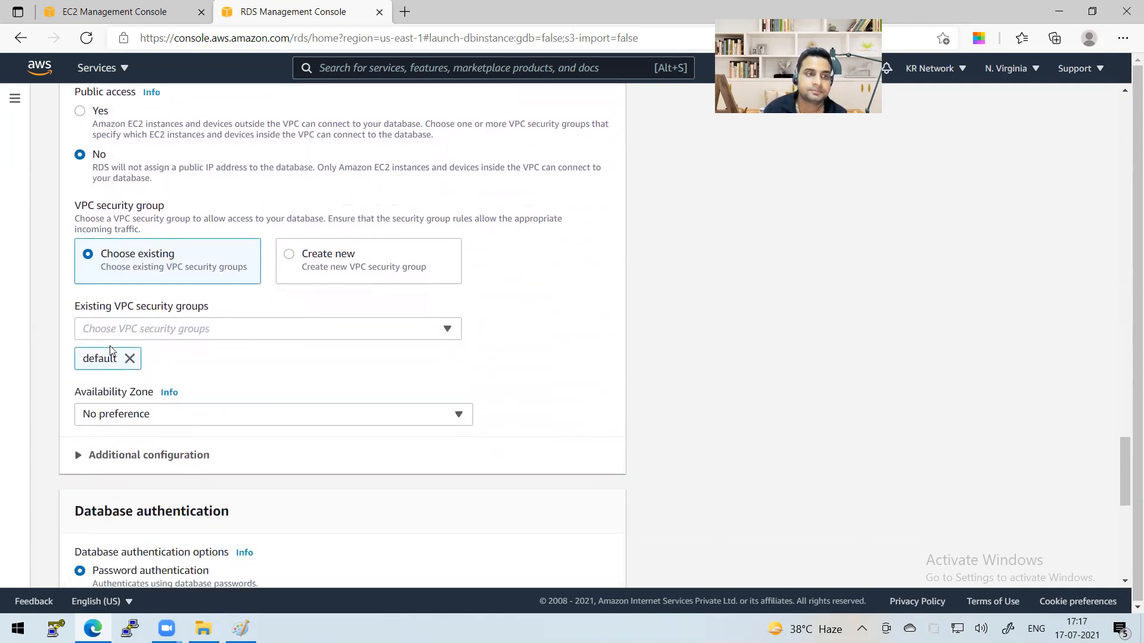
# Step: Remove the default VPC security group and attach the existing db-sg group instead
pyautogui.moveTo(86, 218); pyautogui.dragTo(167, 216)
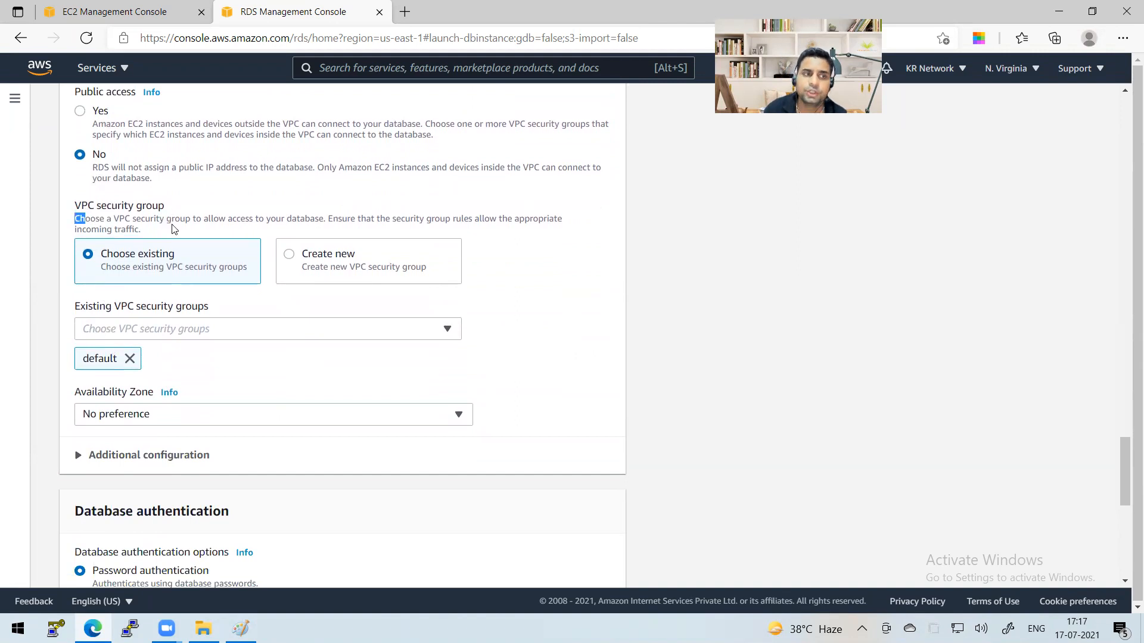
pyautogui.click(130, 358)
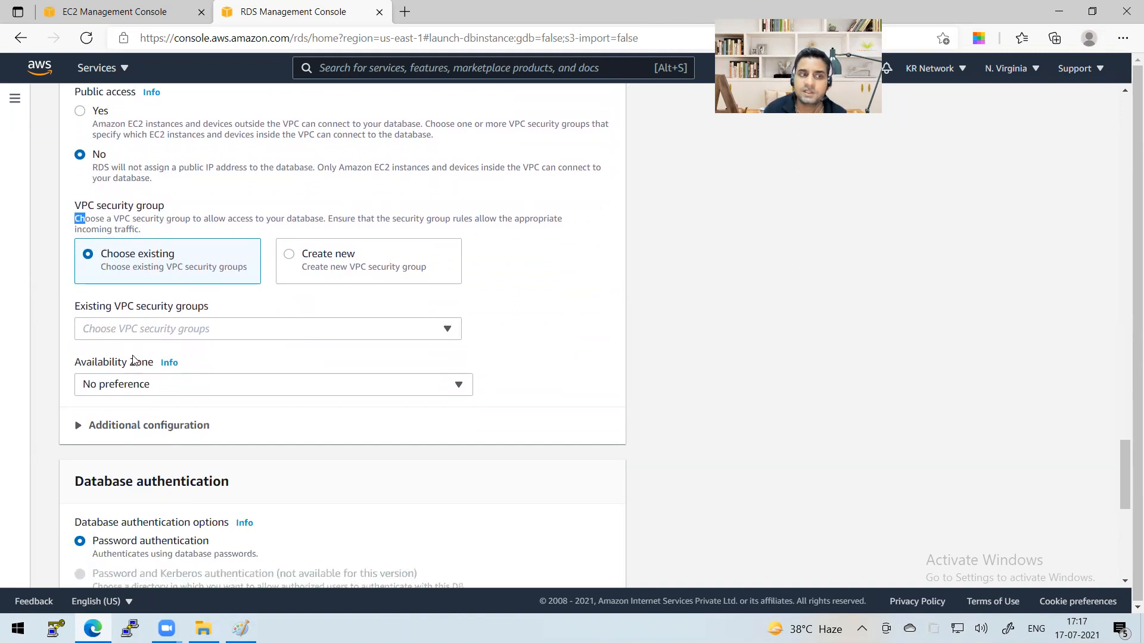
pyautogui.click(165, 331)
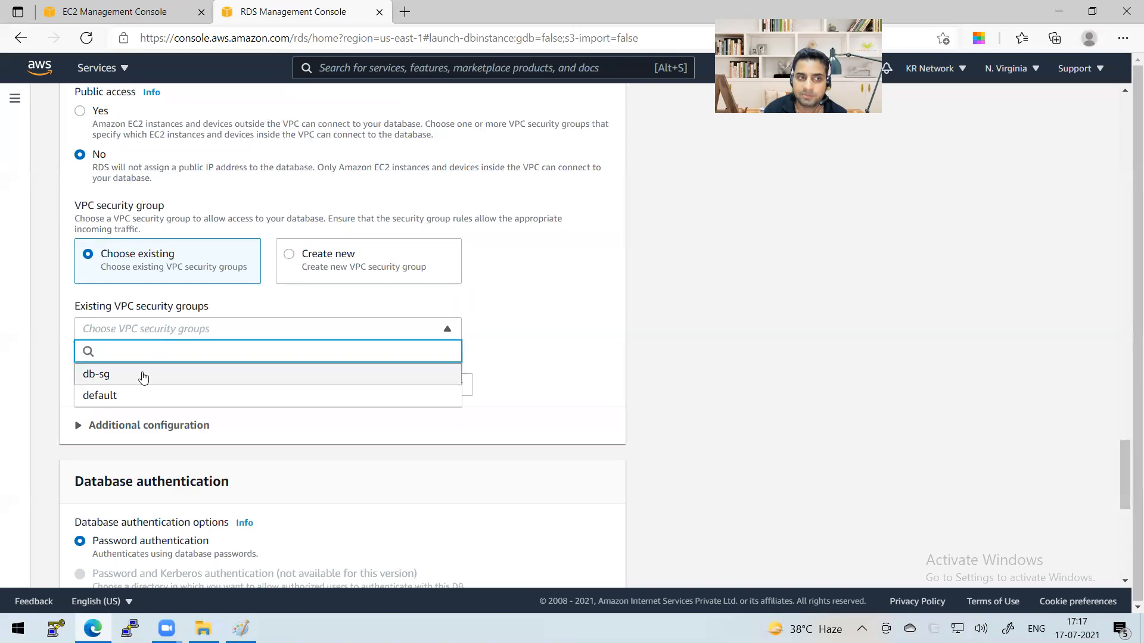
pyautogui.click(115, 382)
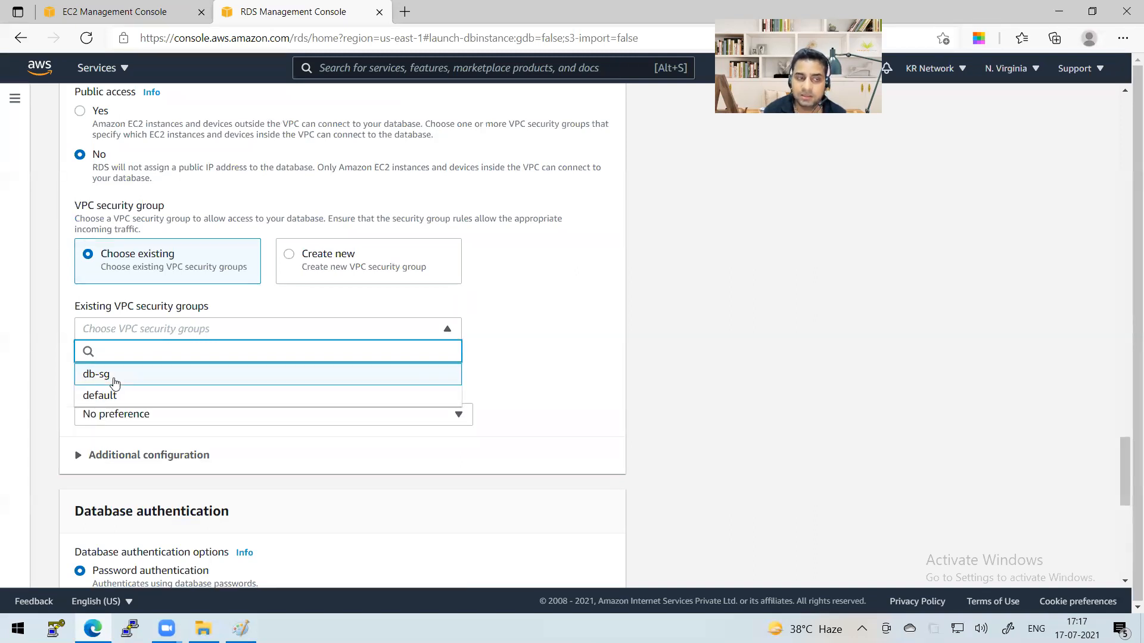
pyautogui.click(569, 357)
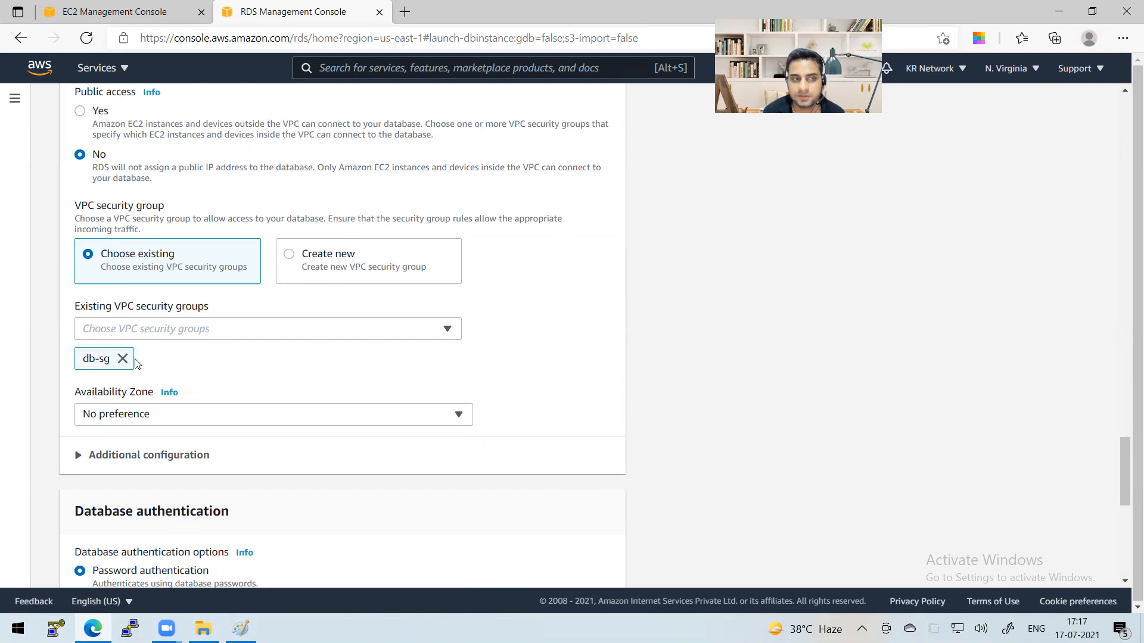
pyautogui.scroll(-1, 202, 385)
pyautogui.moveTo(76, 314); pyautogui.dragTo(147, 320)
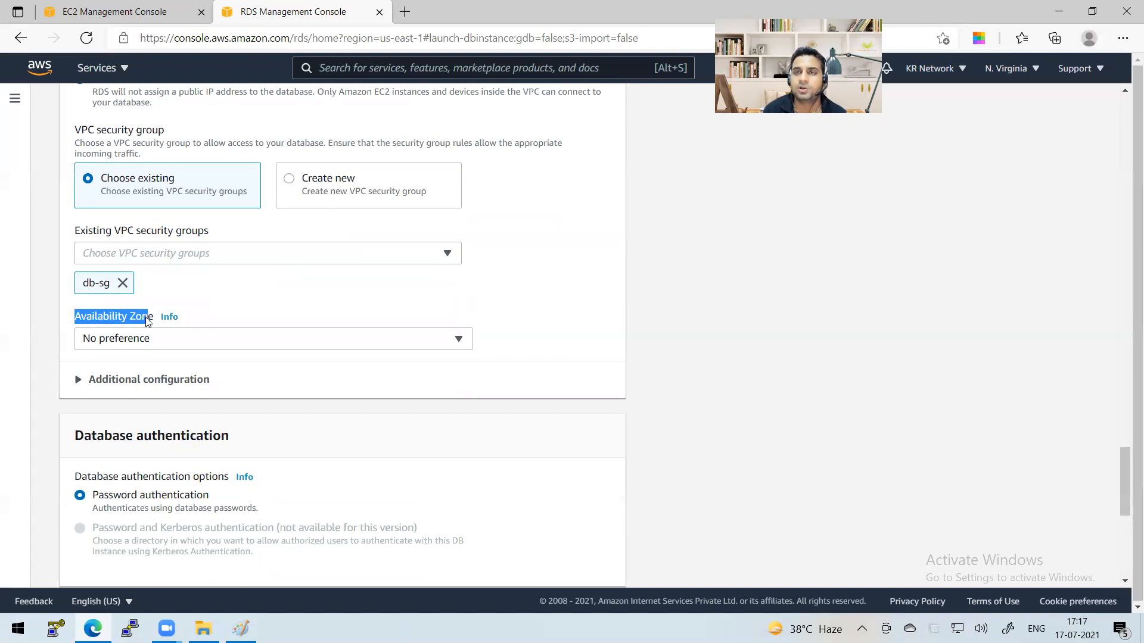
# Step: Leave the availability zone at No preference after briefly trying us-east-1a
pyautogui.click(164, 345)
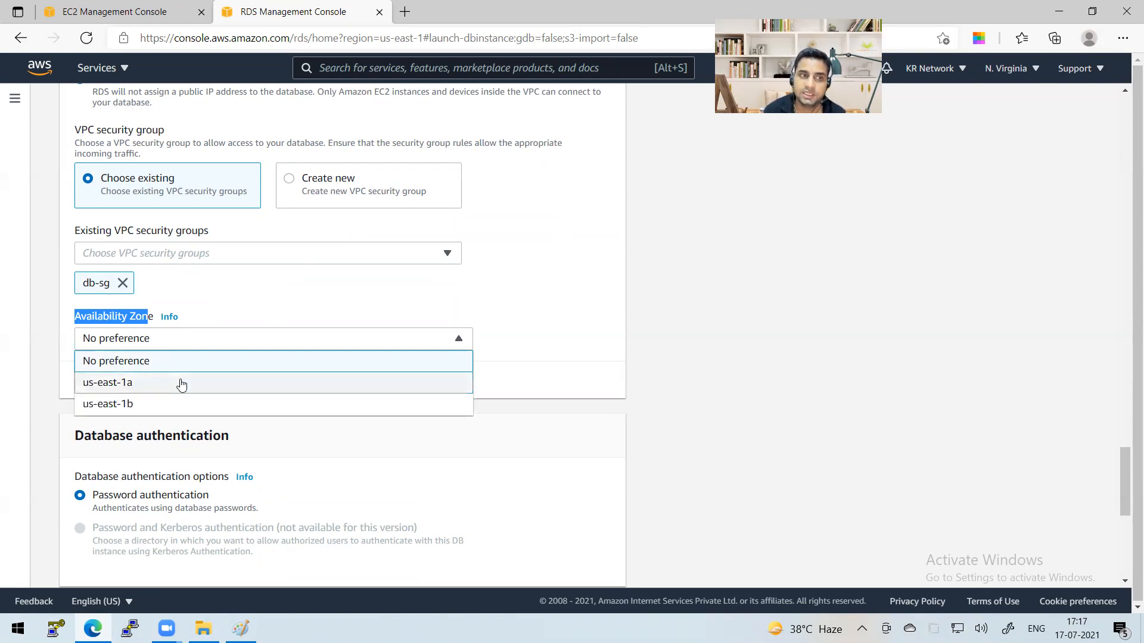
pyautogui.click(182, 384)
pyautogui.click(150, 345)
pyautogui.click(133, 360)
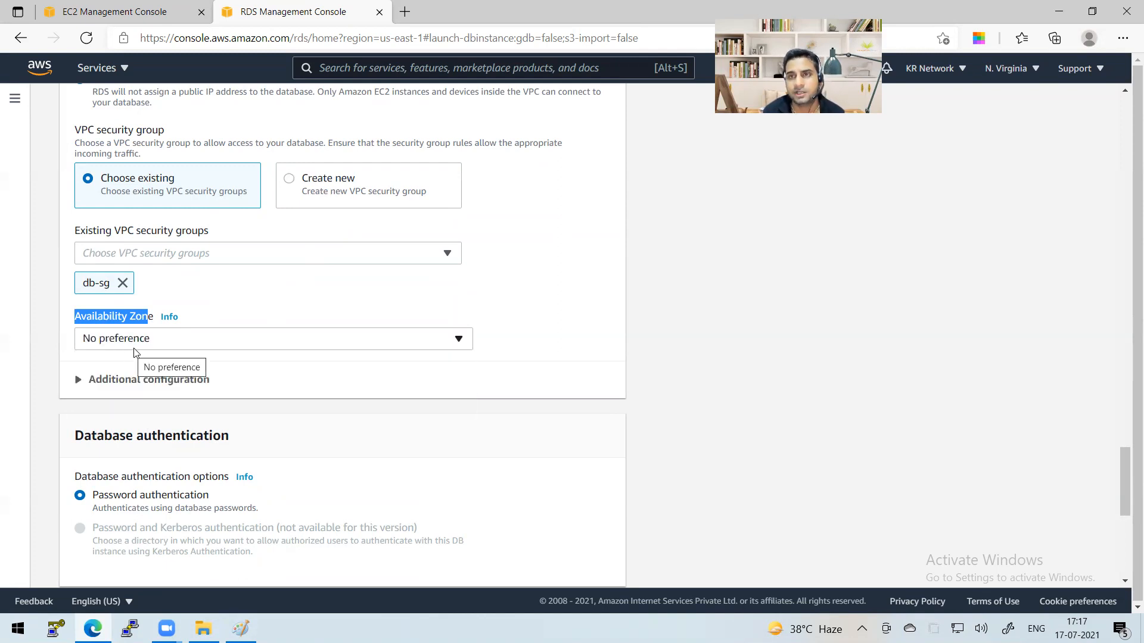
# Step: Expand Additional configuration to show port 3306, the initial database name and backup options
pyautogui.click(153, 380)
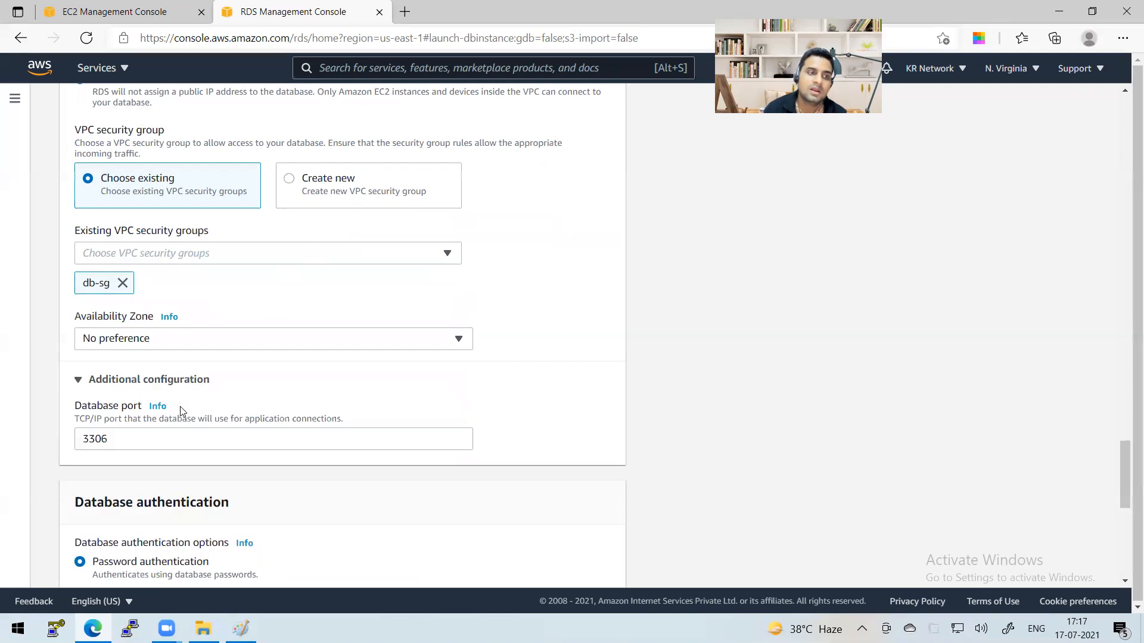
pyautogui.scroll(-2, 182, 411)
pyautogui.moveTo(119, 290); pyautogui.dragTo(72, 298)
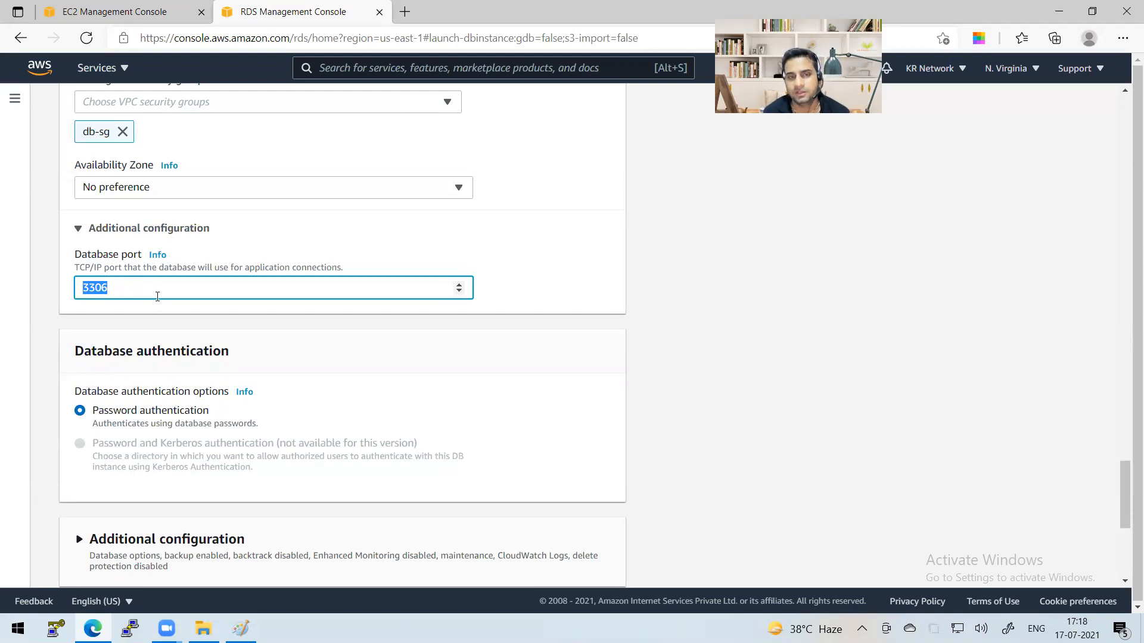
pyautogui.scroll(-4, 158, 296)
pyautogui.click(82, 237)
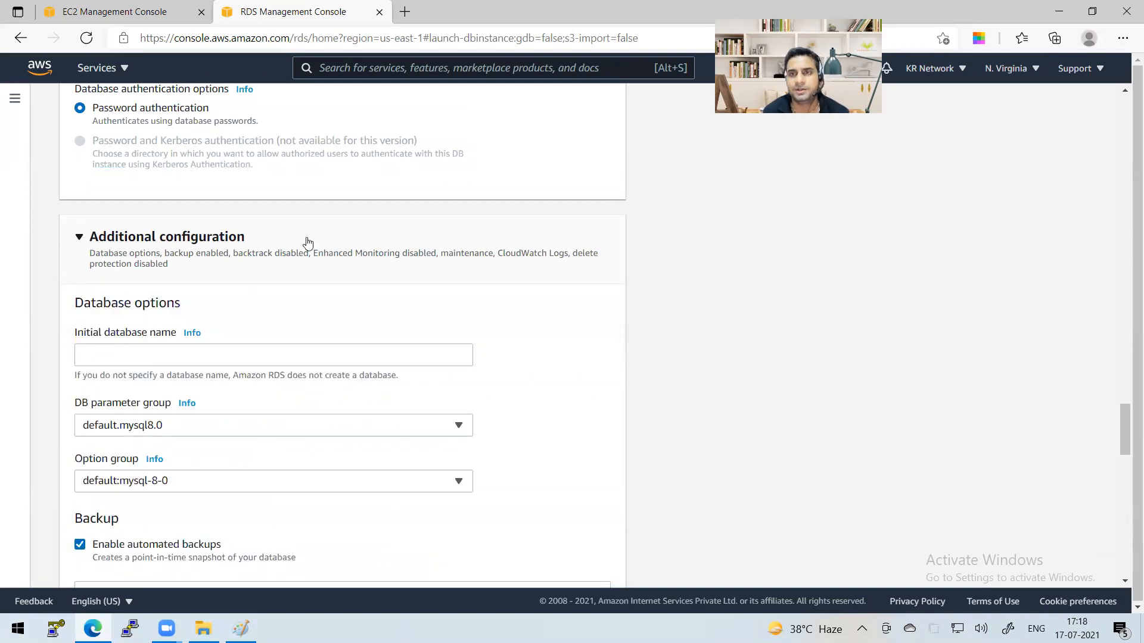
pyautogui.scroll(-1, 315, 300)
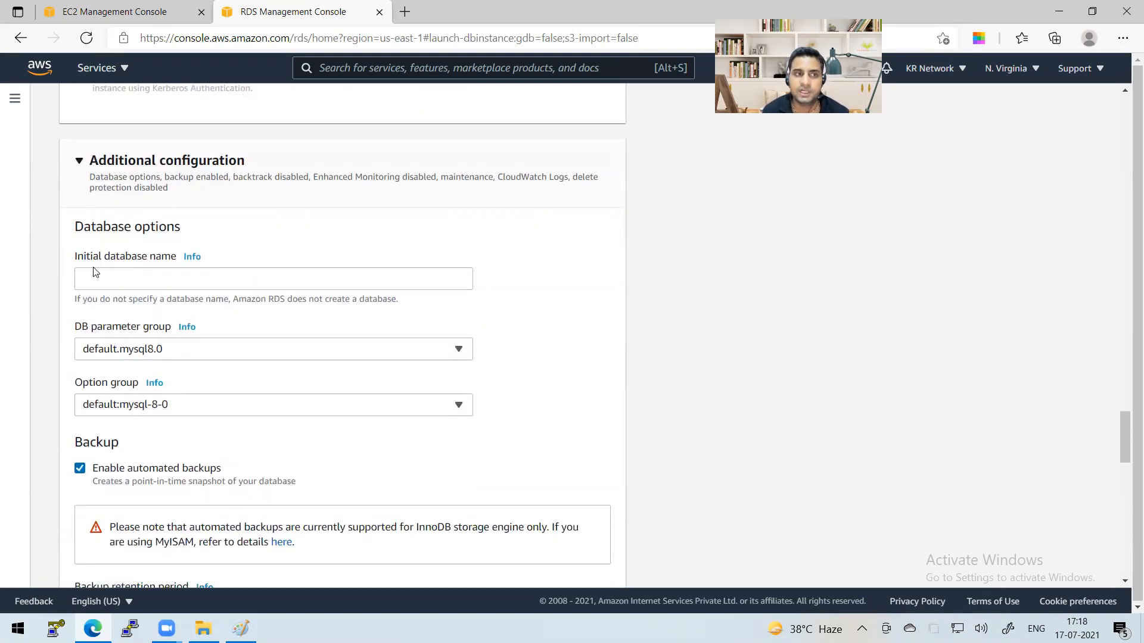
pyautogui.moveTo(76, 259); pyautogui.dragTo(169, 262)
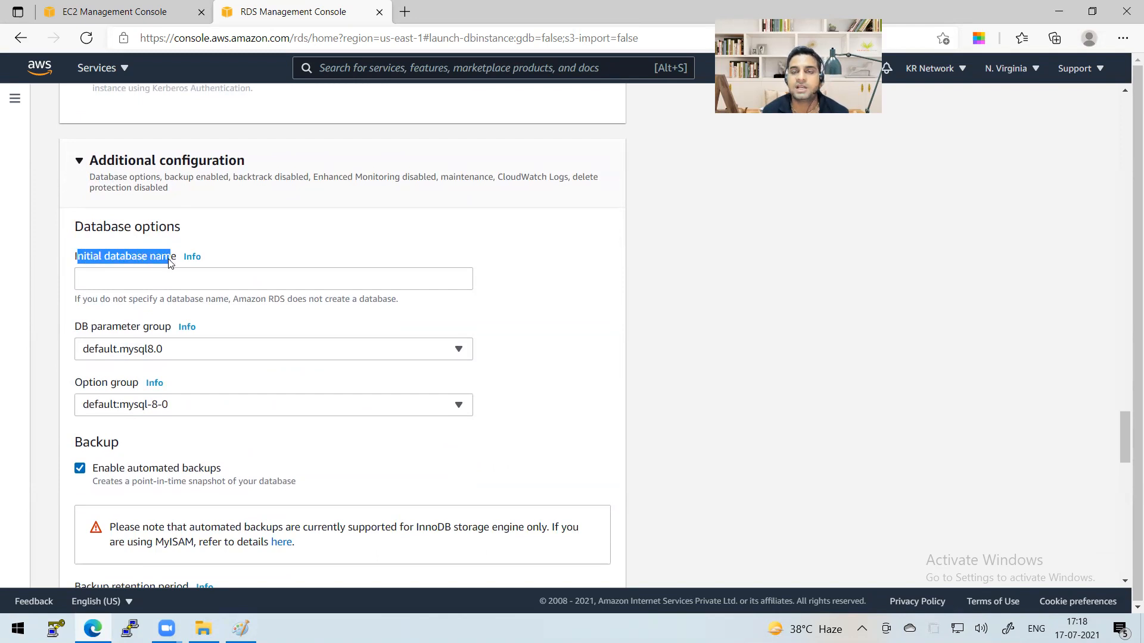
# Step: Enter 'student' as the initial database name, replacing the first attempt 'db1'
pyautogui.click(156, 284)
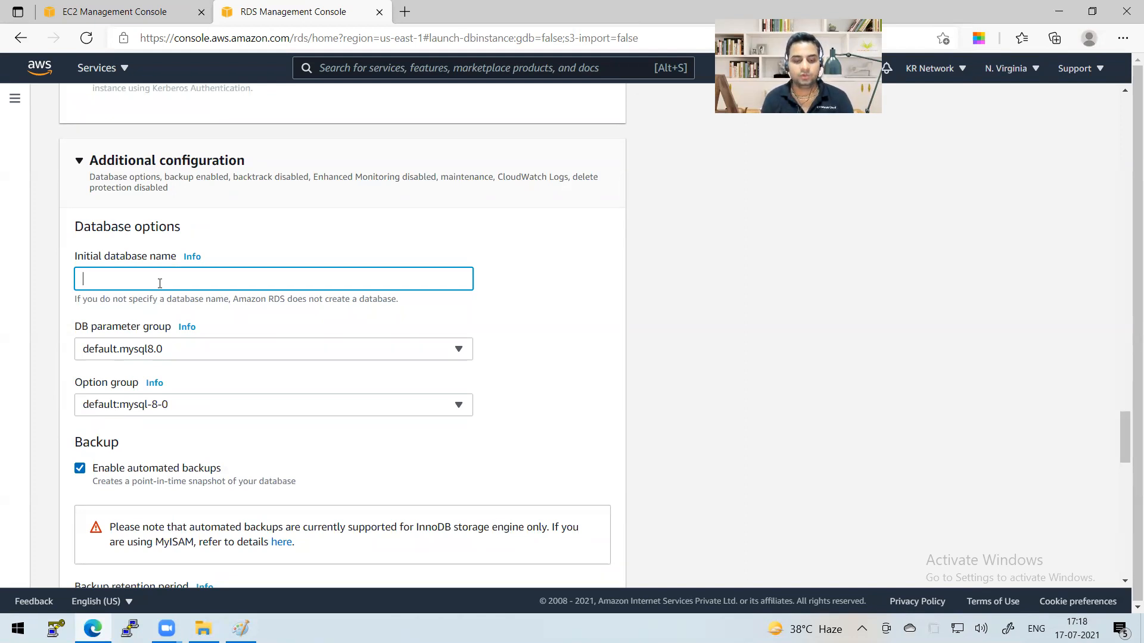
pyautogui.write('db1')
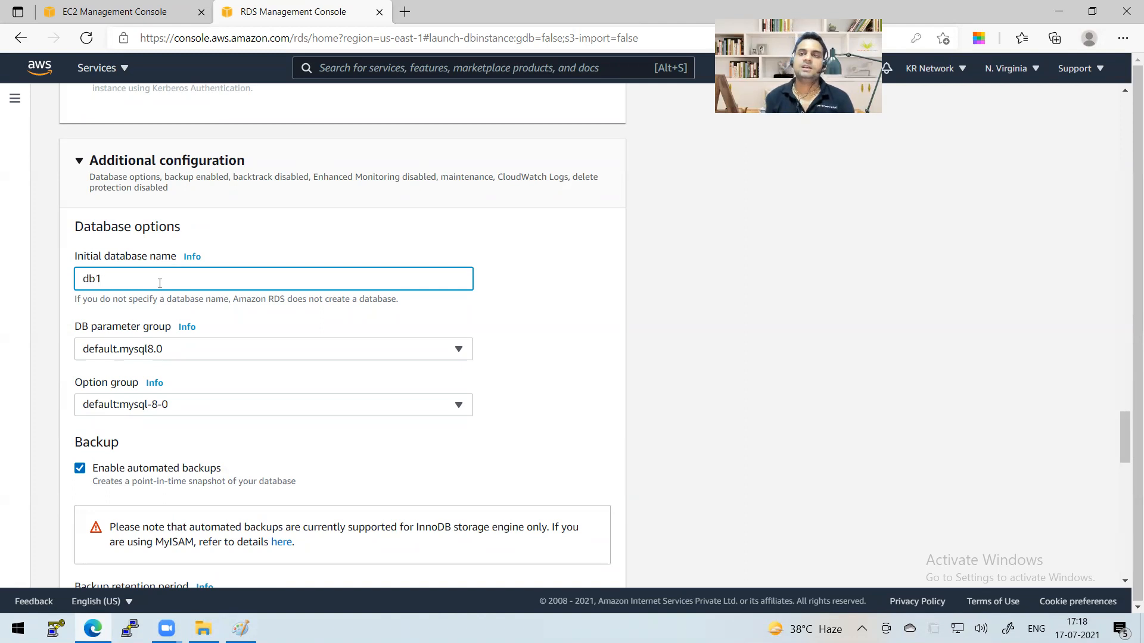
pyautogui.press('BackSpace')
pyautogui.press('BackSpace')
pyautogui.press('BackSpace')
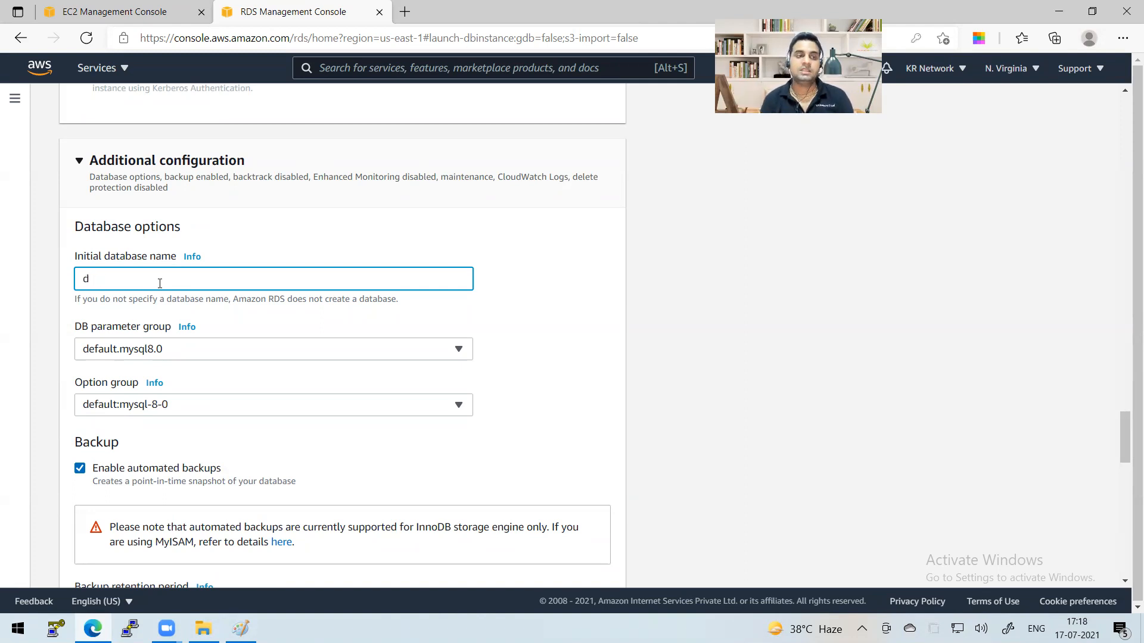
pyautogui.write('stue')
pyautogui.write('ent')
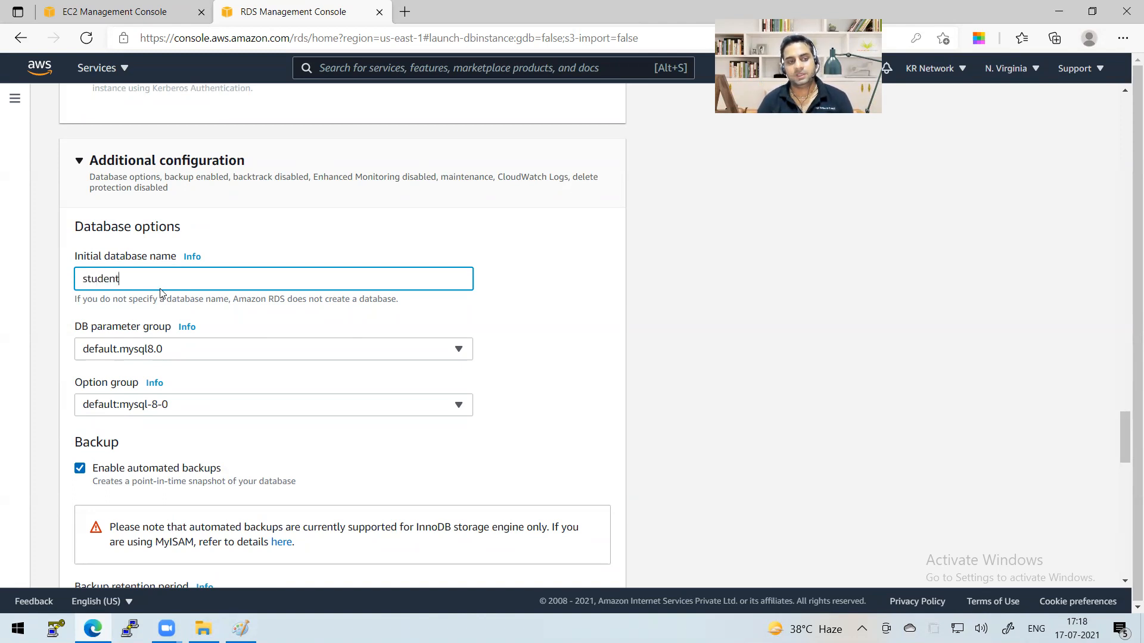
pyautogui.scroll(-3, 159, 284)
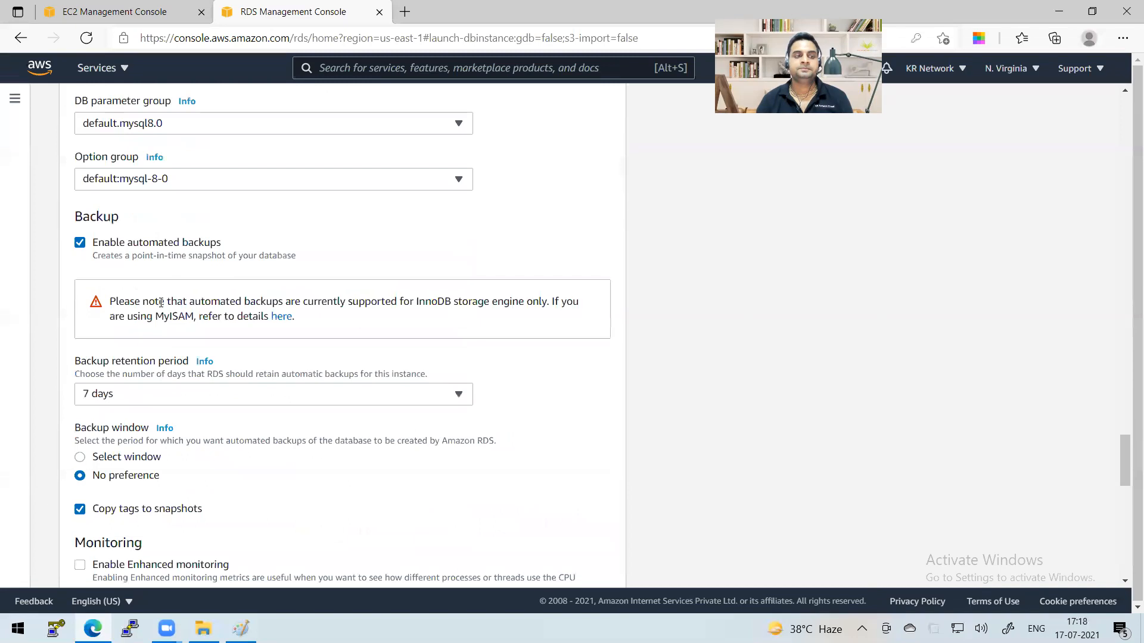
# Step: Uncheck Enable automated backups, then bring the Paint notes to the front
pyautogui.doubleClick(107, 220)
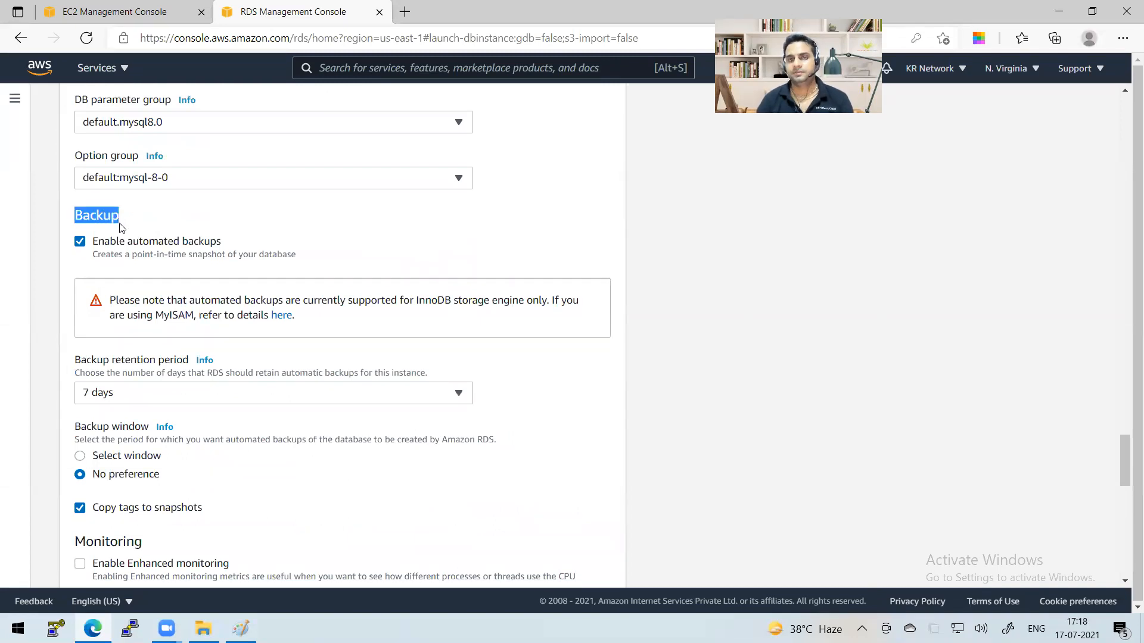
pyautogui.click(149, 248)
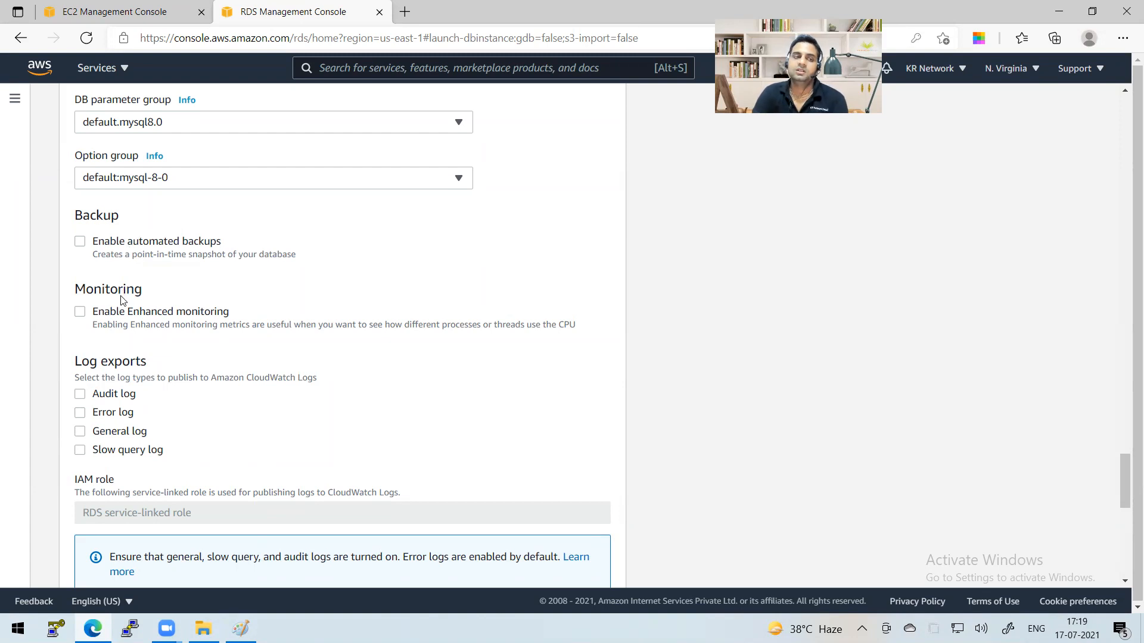
pyautogui.click(241, 628)
# Step: Add a note right of the diagram reading 'snapshot: user' and 'backup: aws'
pyautogui.moveTo(906, 317); pyautogui.dragTo(1021, 434)
pyautogui.write('snaosg=')
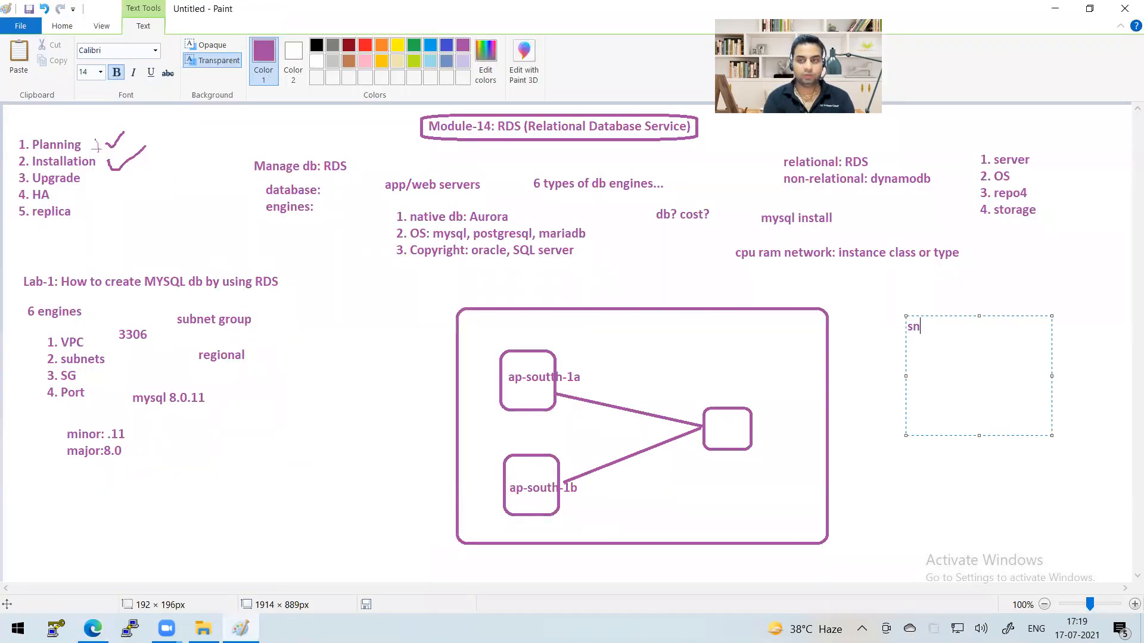
pyautogui.press('BackSpace')
pyautogui.press('BackSpace')
pyautogui.press('BackSpace')
pyautogui.press('BackSpace')
pyautogui.write('pshot')
pyautogui.press('Return')
pyautogui.write('backup')
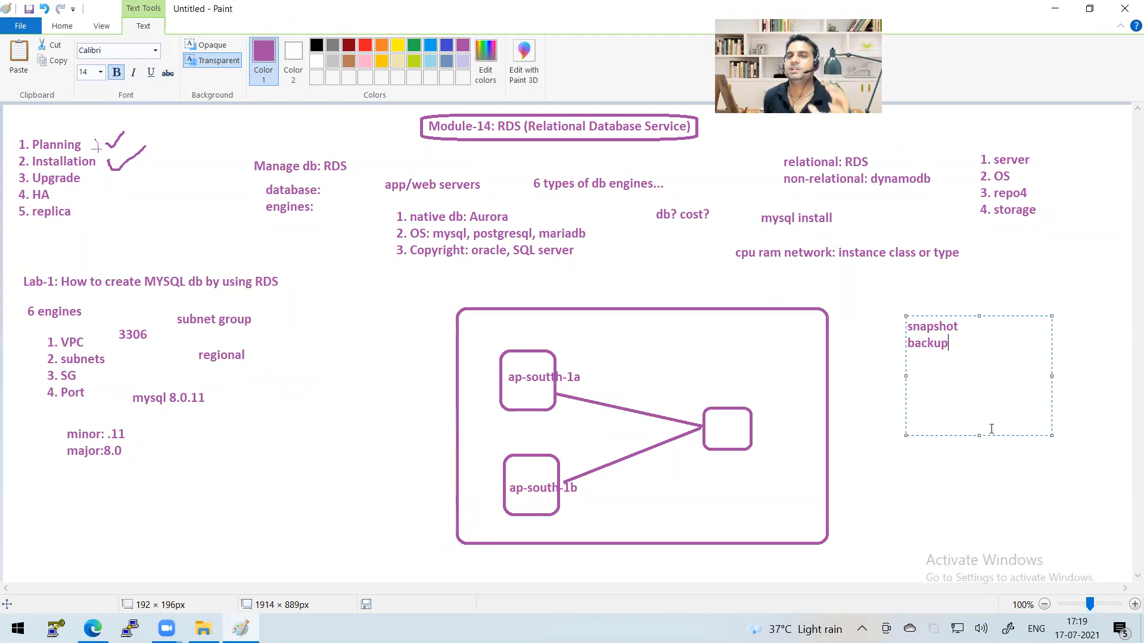
pyautogui.press('Up')
pyautogui.write('user')
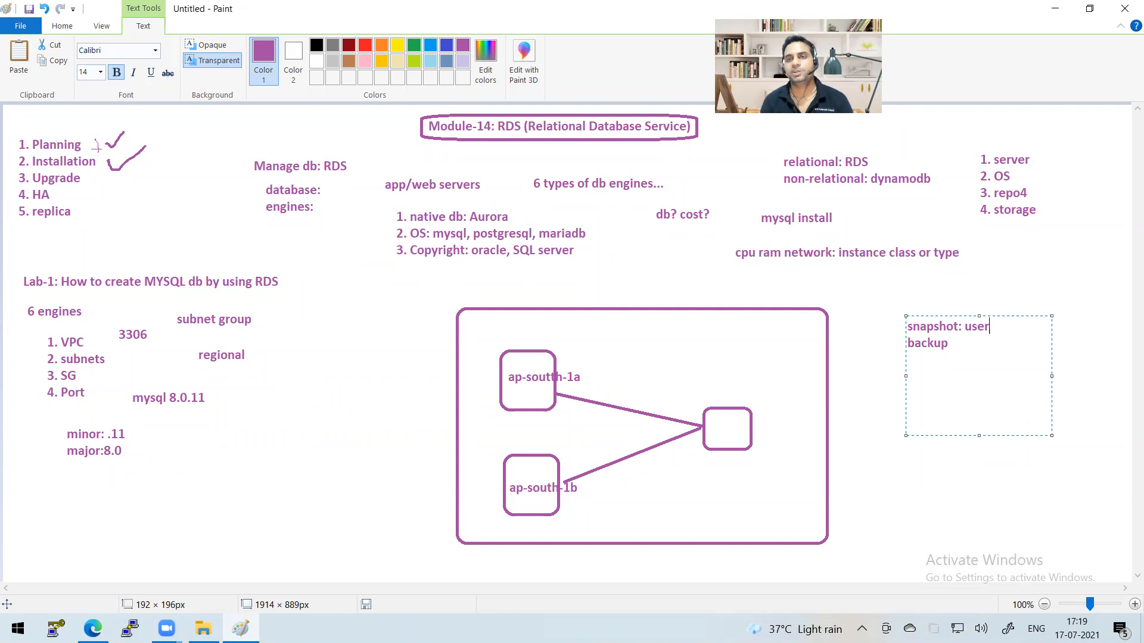
pyautogui.write(':')
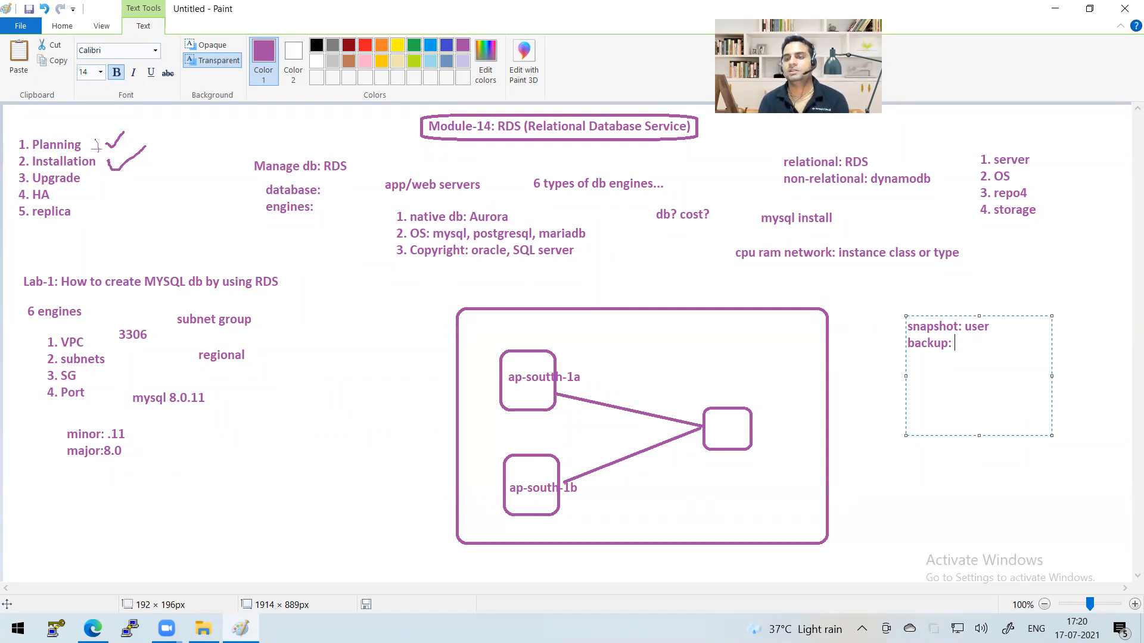
pyautogui.write('aws')
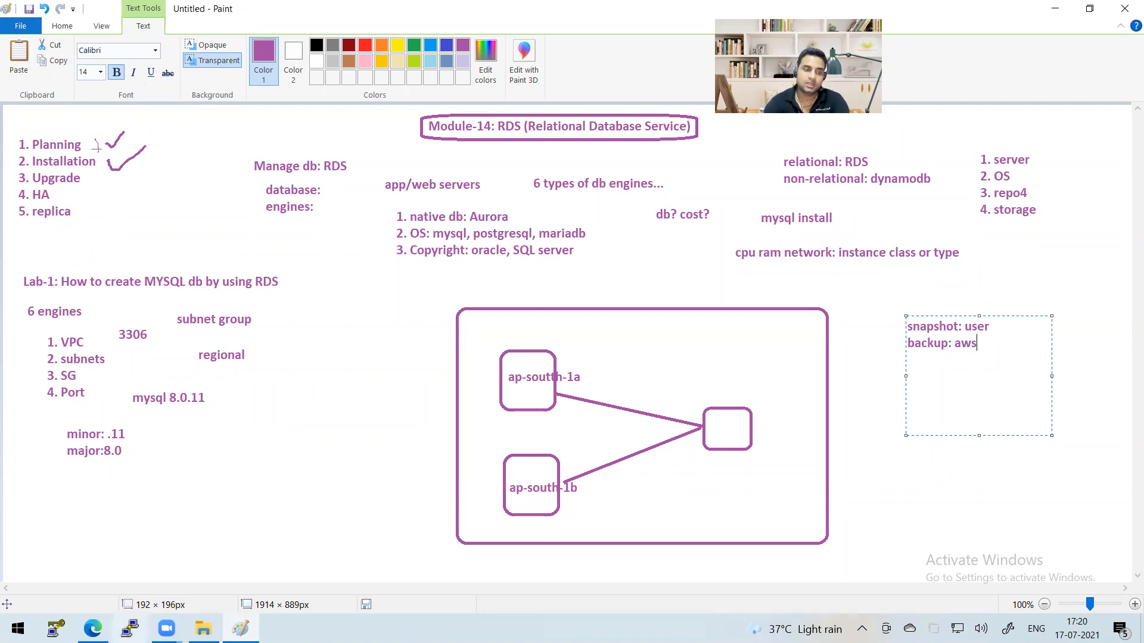
pyautogui.click(92, 629)
# Step: Enable automated backups, leaving enhanced monitoring switched off
pyautogui.click(96, 315)
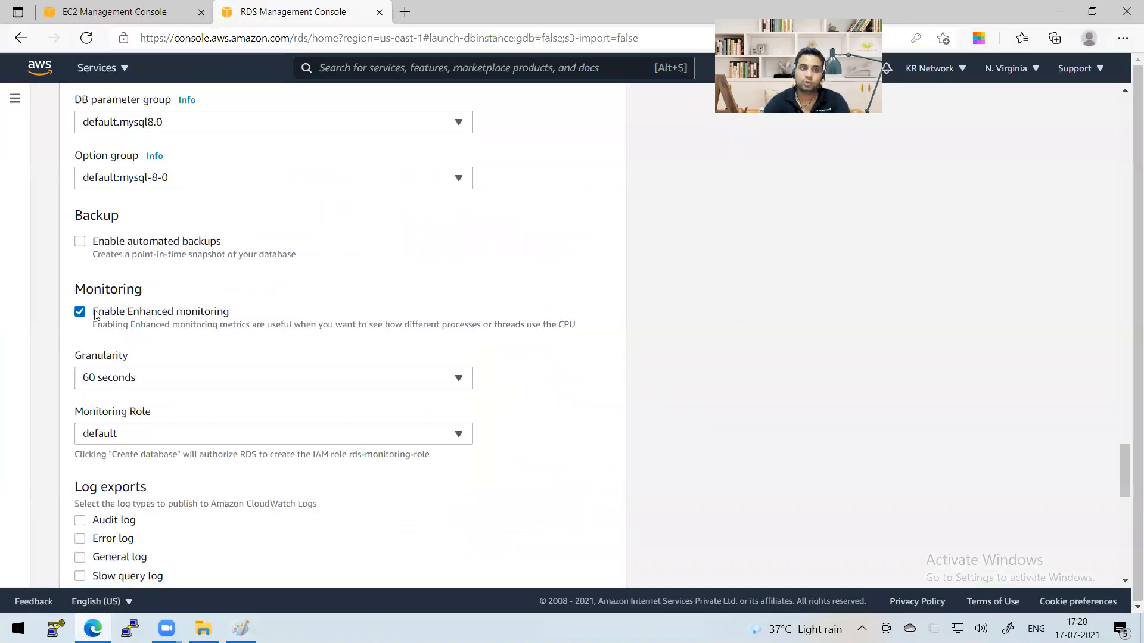
pyautogui.click(95, 315)
pyautogui.click(91, 247)
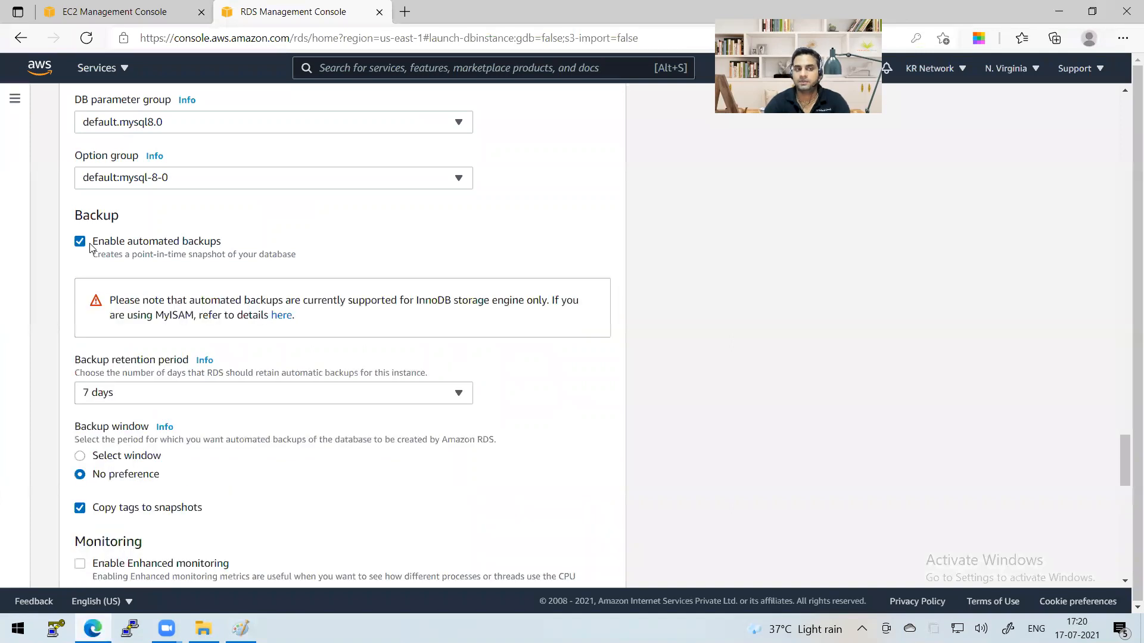
pyautogui.scroll(-2, 131, 280)
pyautogui.moveTo(96, 212); pyautogui.dragTo(177, 212)
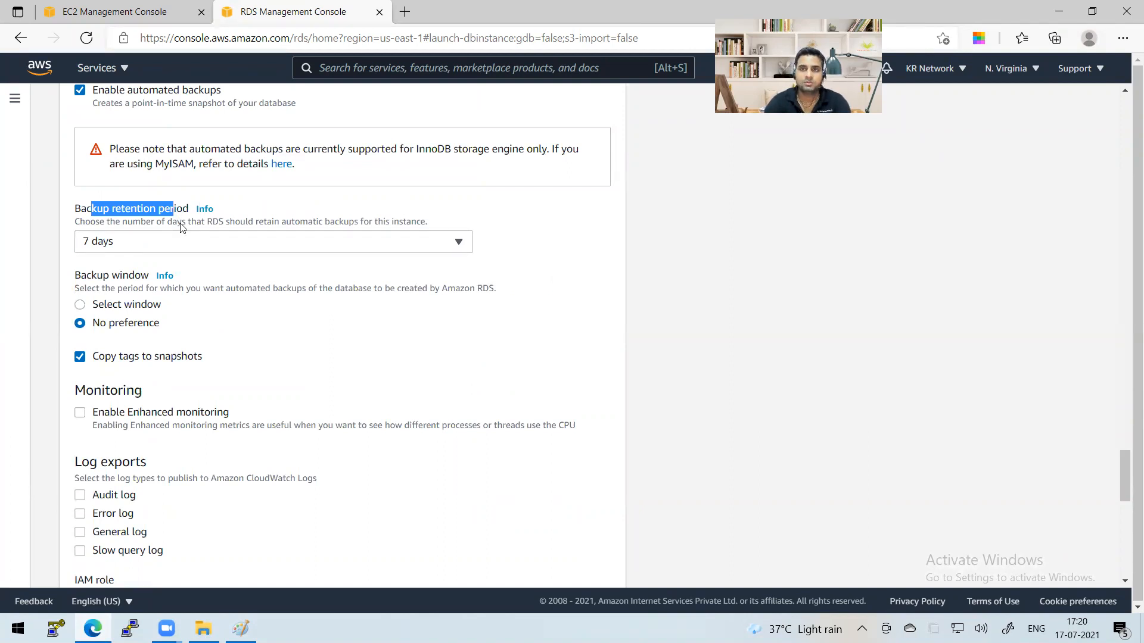
# Step: Keep the backup retention period at 7 days after checking the longer options
pyautogui.click(180, 238)
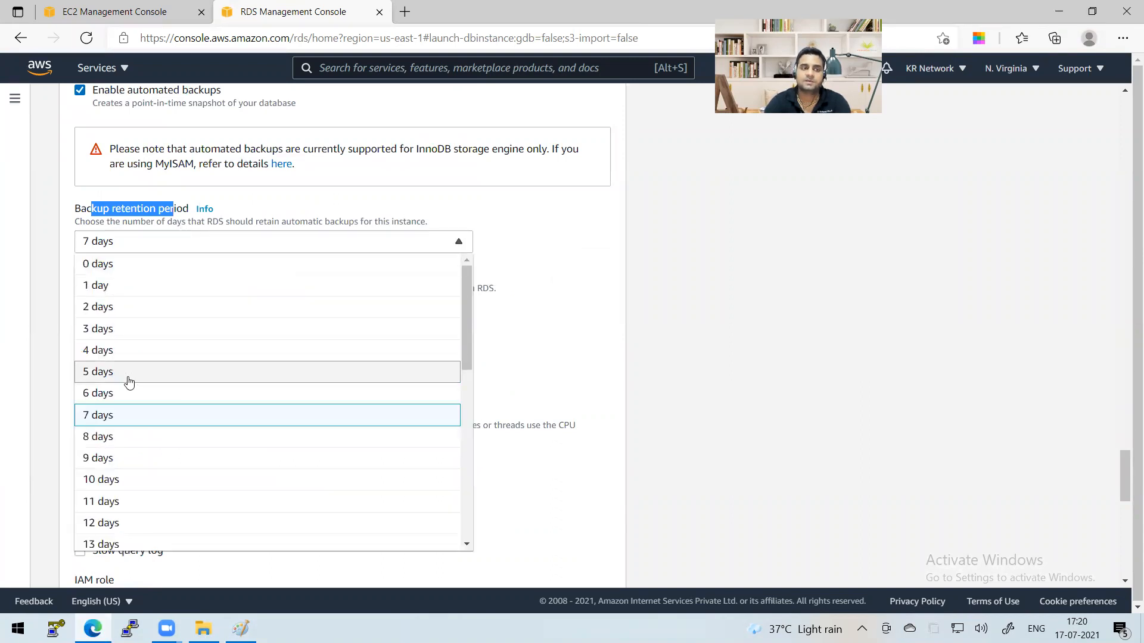
pyautogui.click(114, 423)
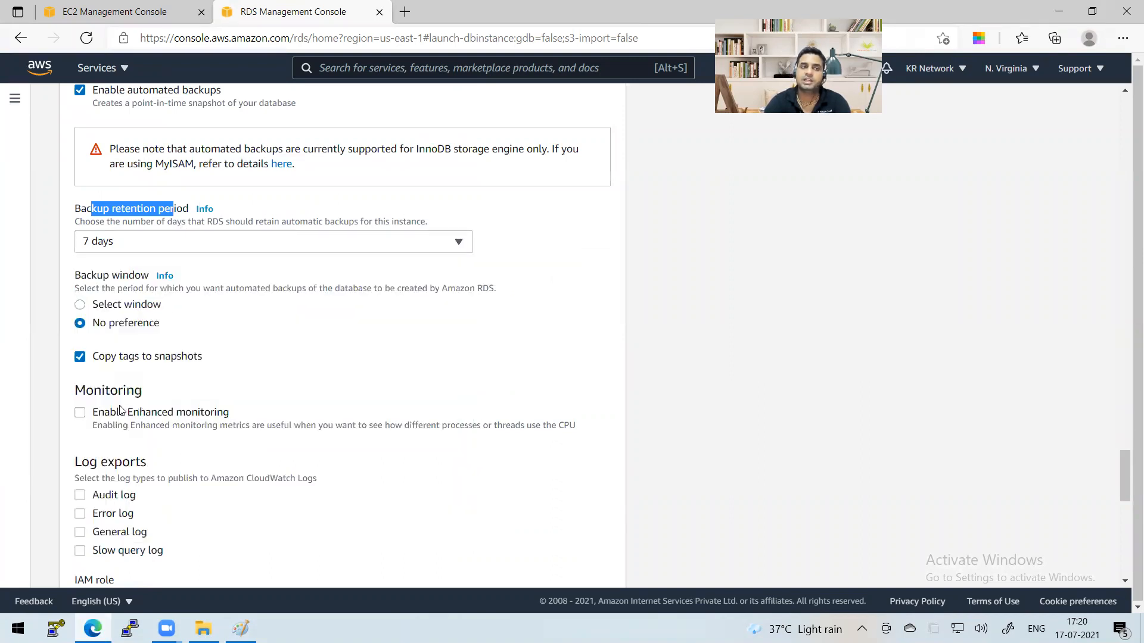
pyautogui.click(227, 247)
pyautogui.scroll(-8, 230, 465)
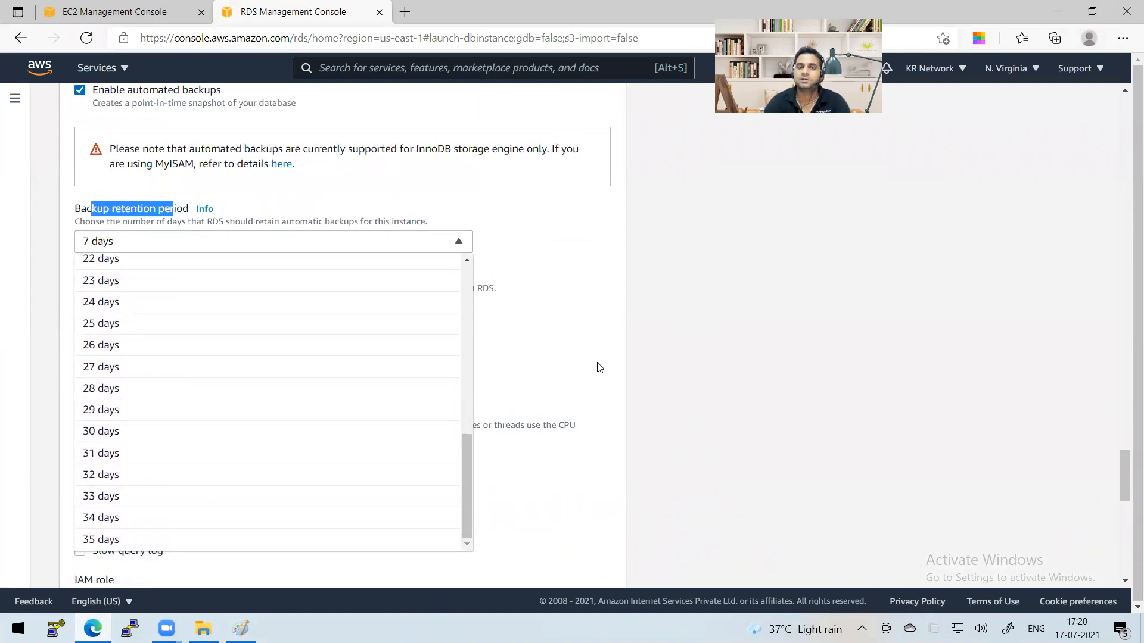
pyautogui.click(599, 230)
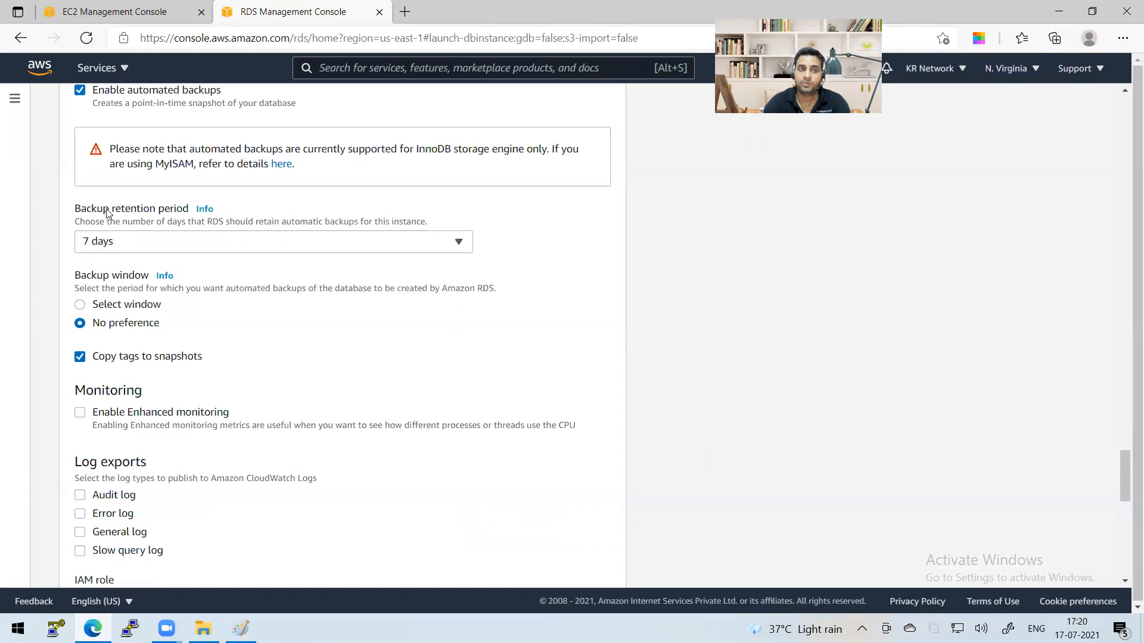
pyautogui.moveTo(110, 209); pyautogui.dragTo(150, 225)
# Step: Add a 'point in time:' note listing 17 july, 20 july and 18: 12 5 minutes
pyautogui.click(240, 628)
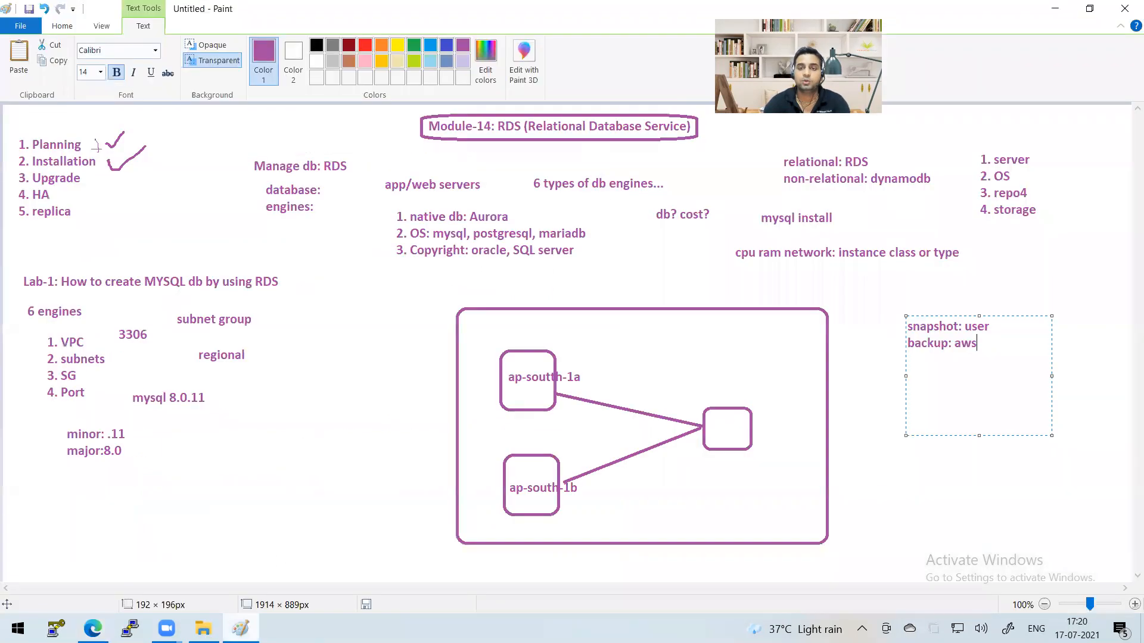
pyautogui.click(876, 398)
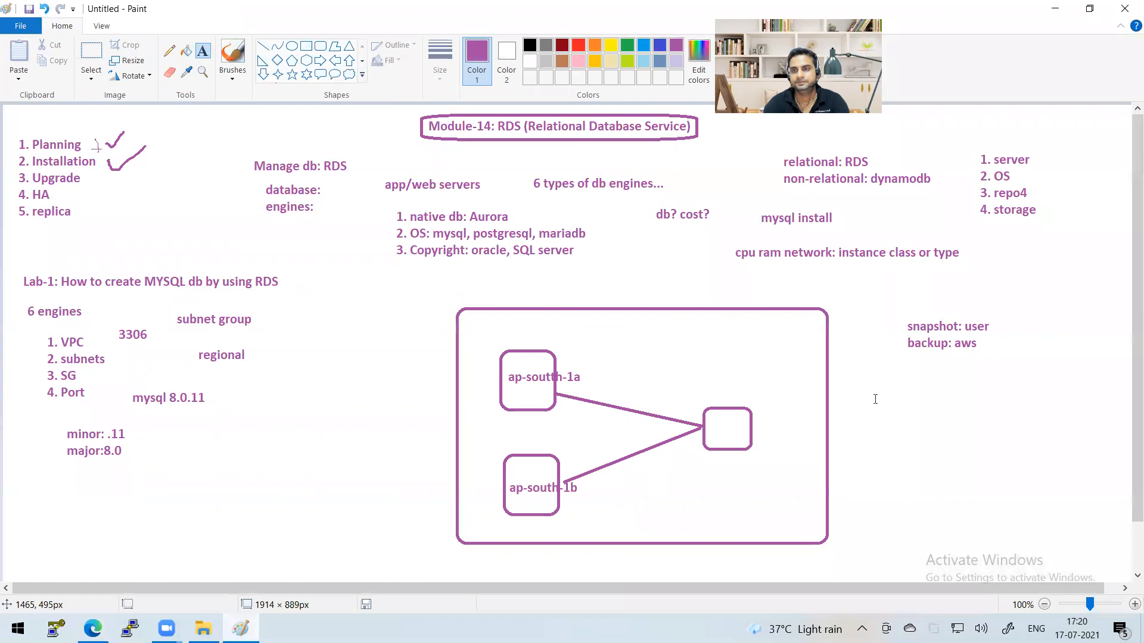
pyautogui.click(866, 388)
pyautogui.write('po')
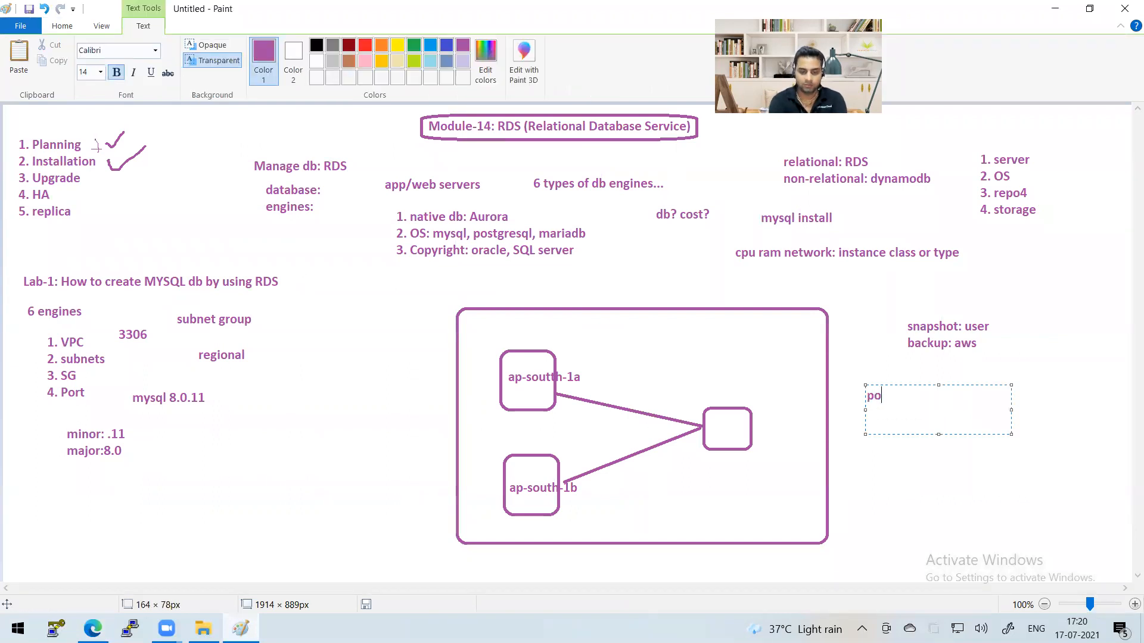
pyautogui.write('int in time:')
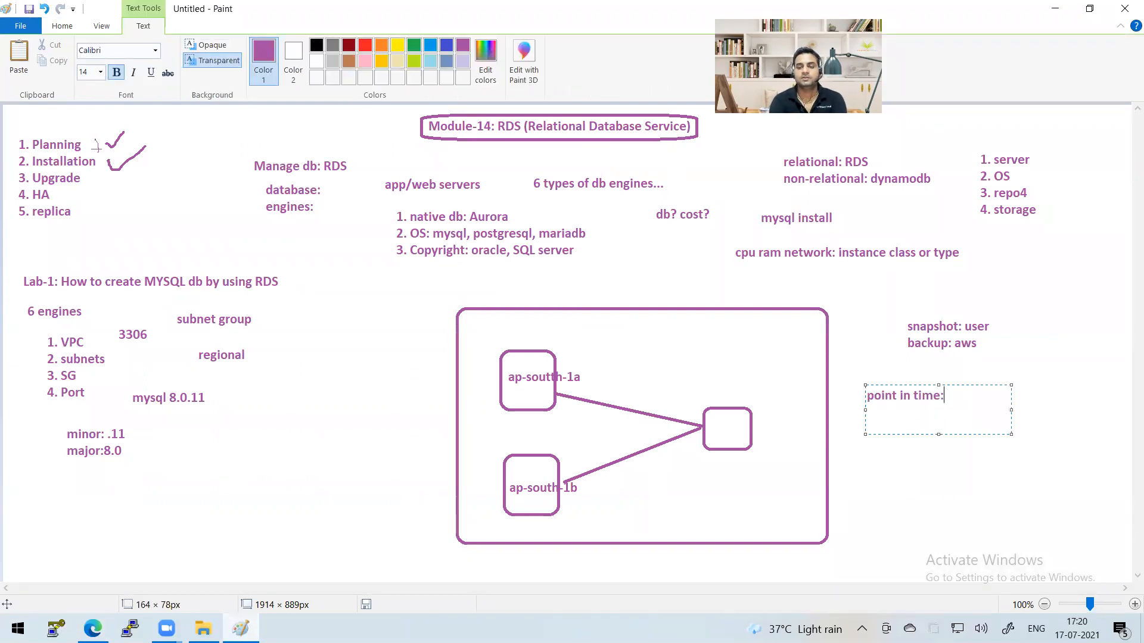
pyautogui.press('Return')
pyautogui.press('Return')
pyautogui.write('1')
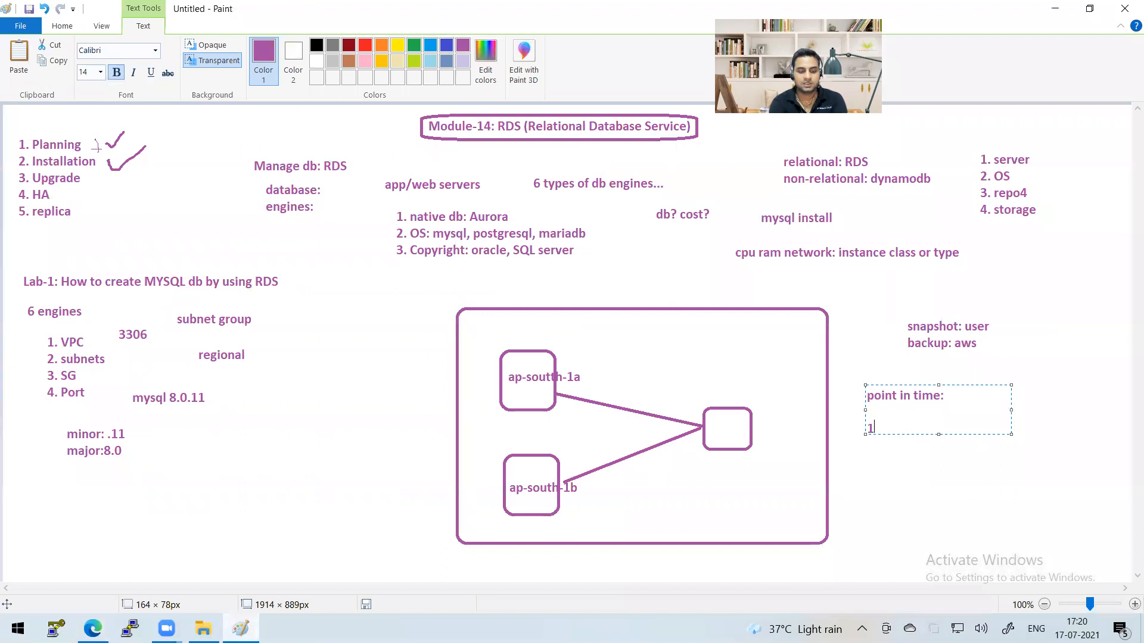
pyautogui.write('7 july')
pyautogui.press('Return')
pyautogui.press('Return')
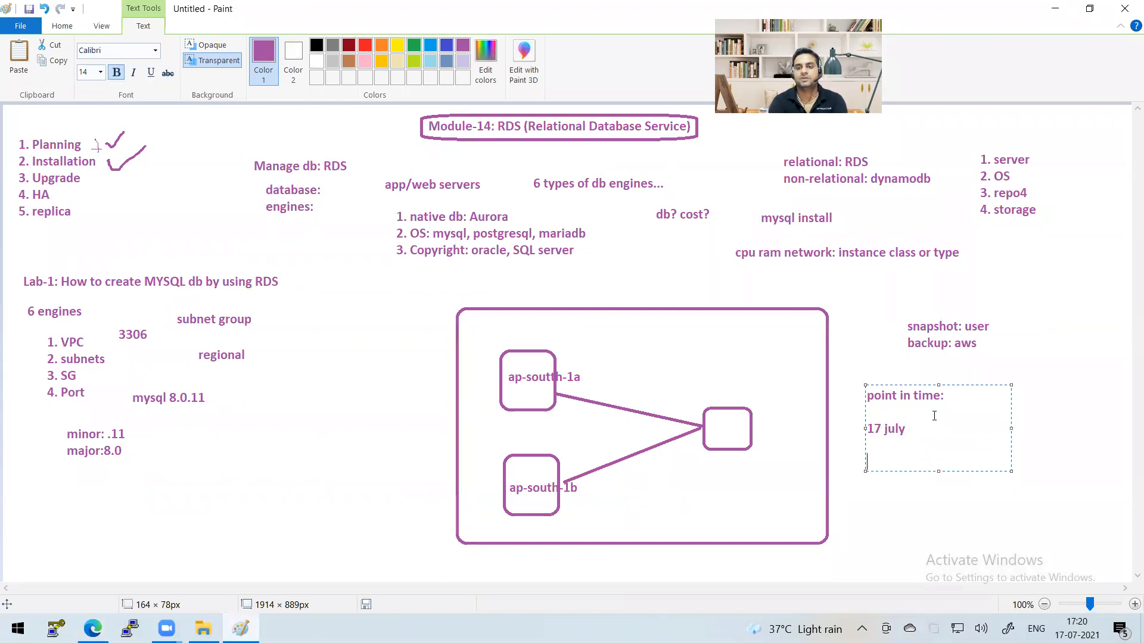
pyautogui.press('Return')
pyautogui.write('20 july')
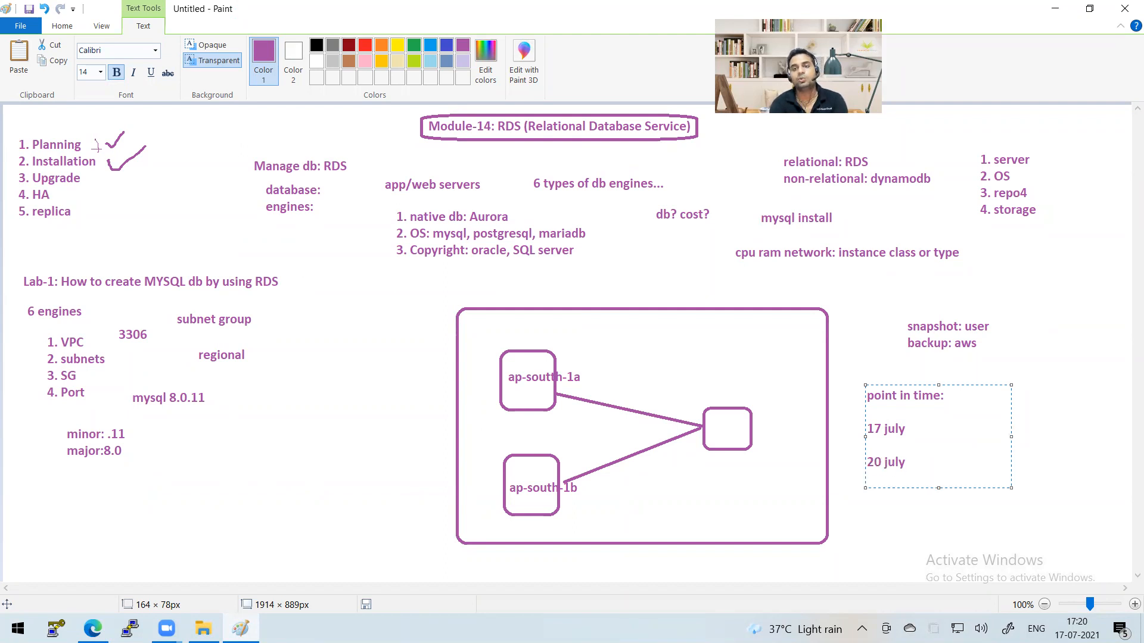
pyautogui.press('Return')
pyautogui.press('Return')
pyautogui.write('1')
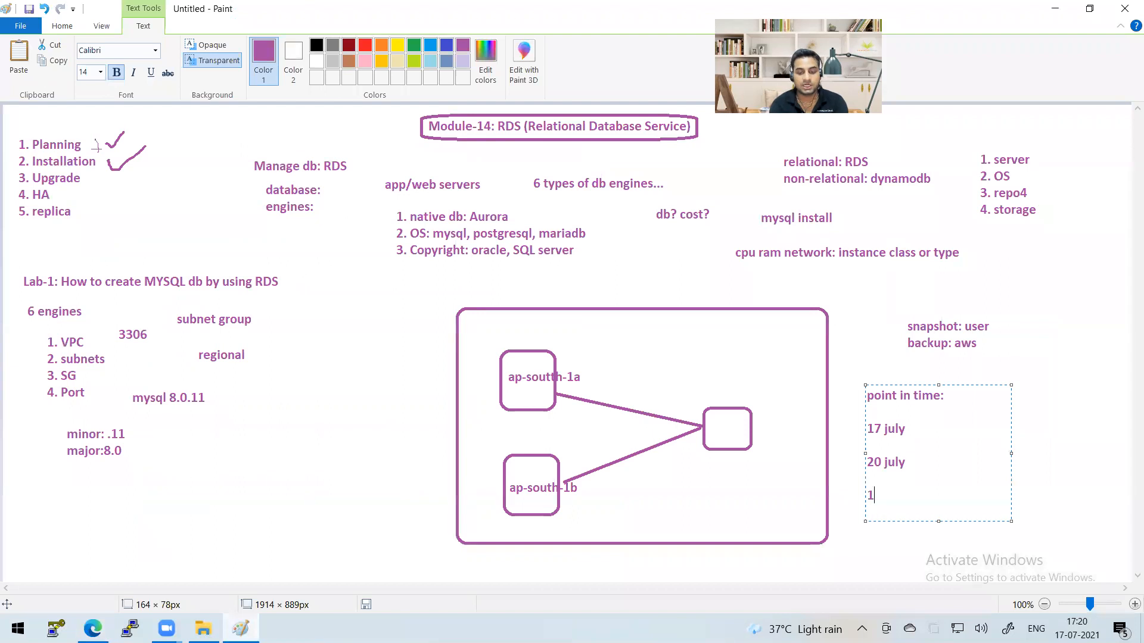
pyautogui.write('8: 12')
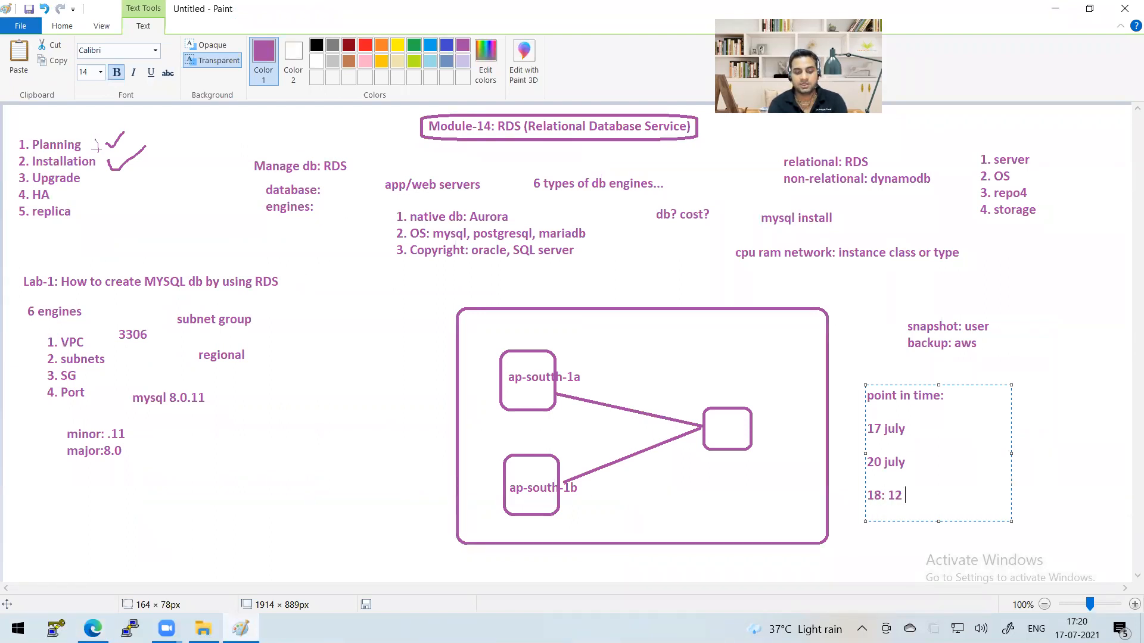
pyautogui.write(' 5 min')
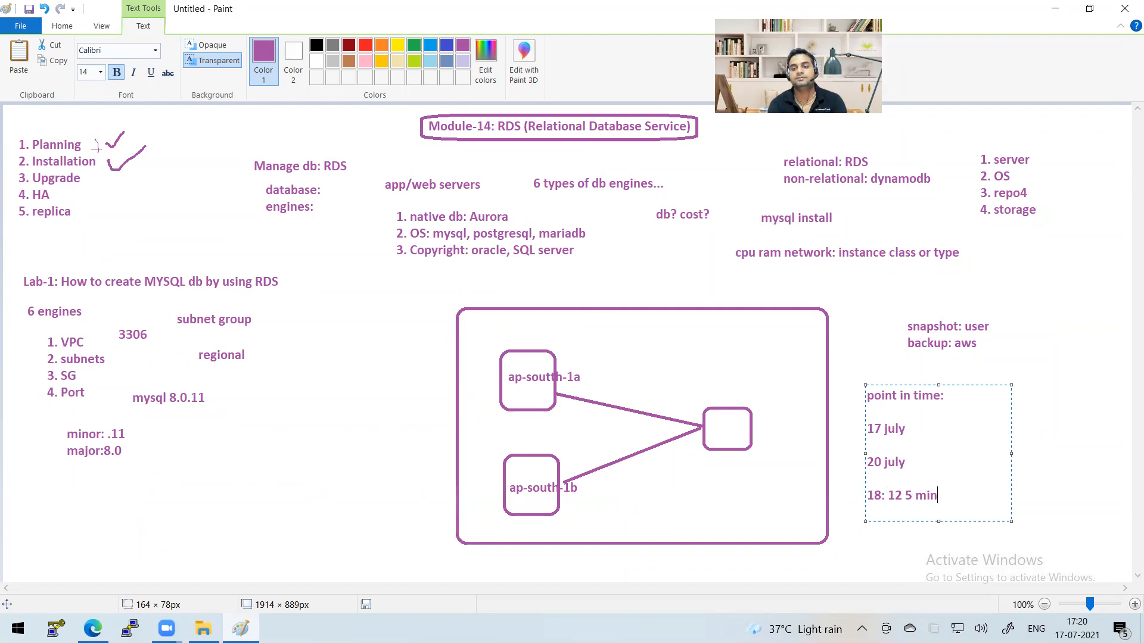
pyautogui.write('utes')
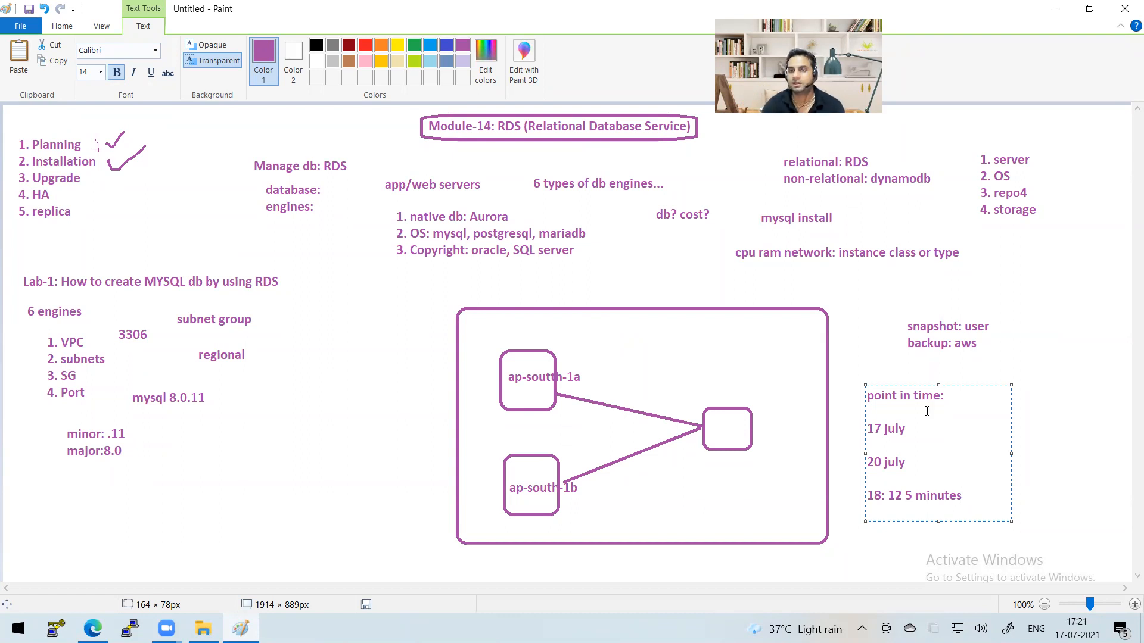
pyautogui.hotkey('alt', 'Tab')
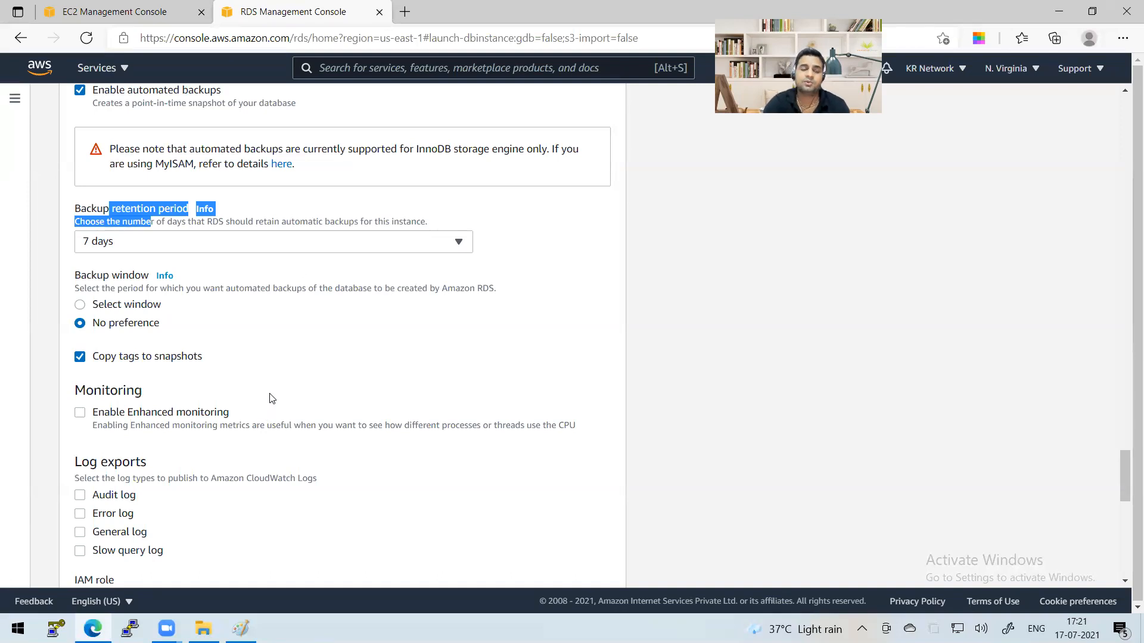
# Step: Highlight the Backup window setting left at No preference, then return to Paint
pyautogui.moveTo(82, 276); pyautogui.dragTo(121, 284)
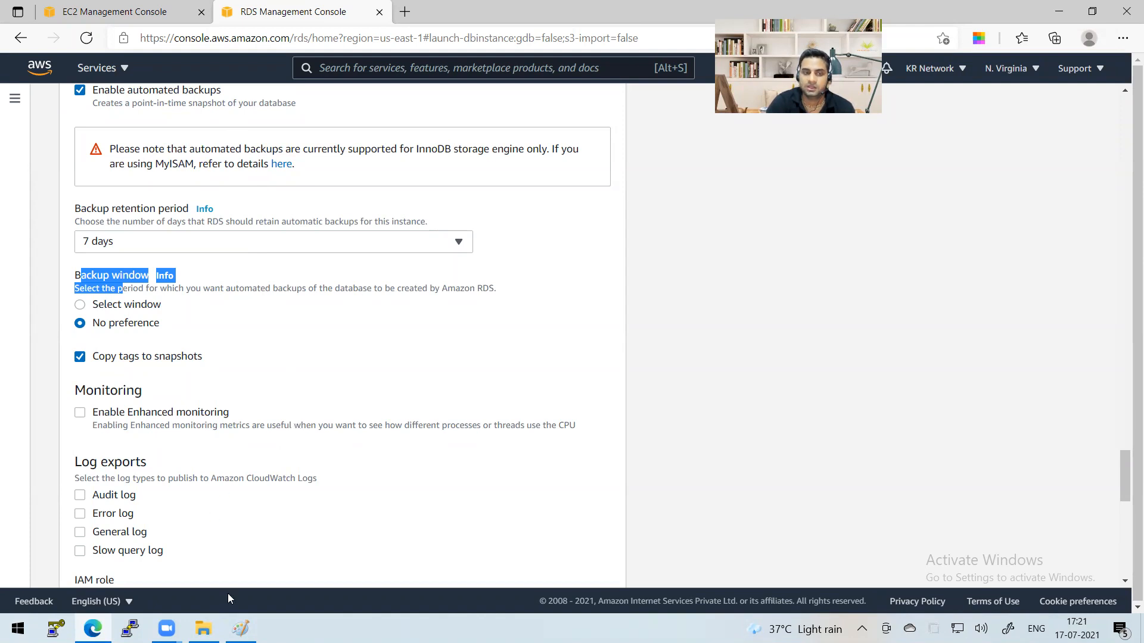
pyautogui.click(240, 628)
# Step: Add a text note left of the diagram reading 'backup' with '12' below it
pyautogui.moveTo(280, 345); pyautogui.dragTo(426, 421)
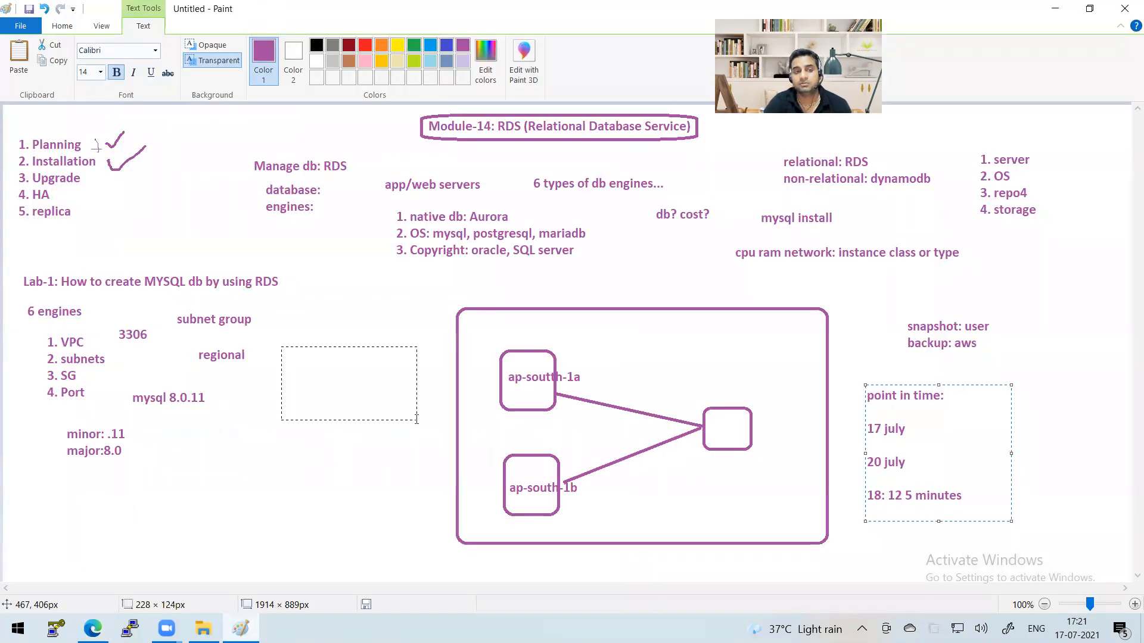
pyautogui.write('backup')
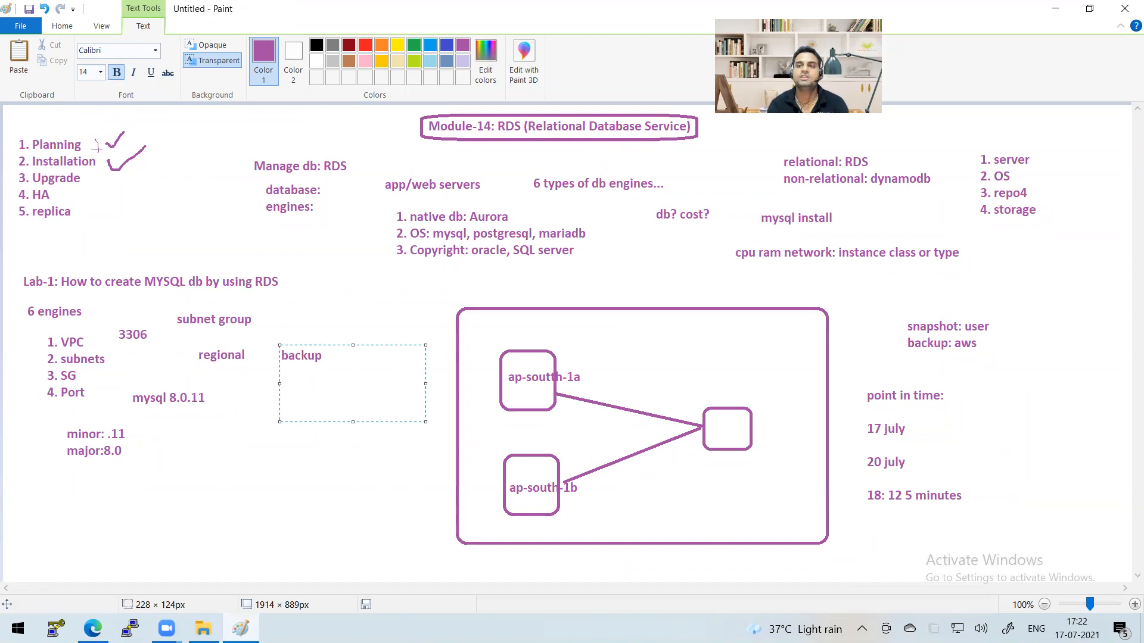
pyautogui.press('Return')
pyautogui.press('Return')
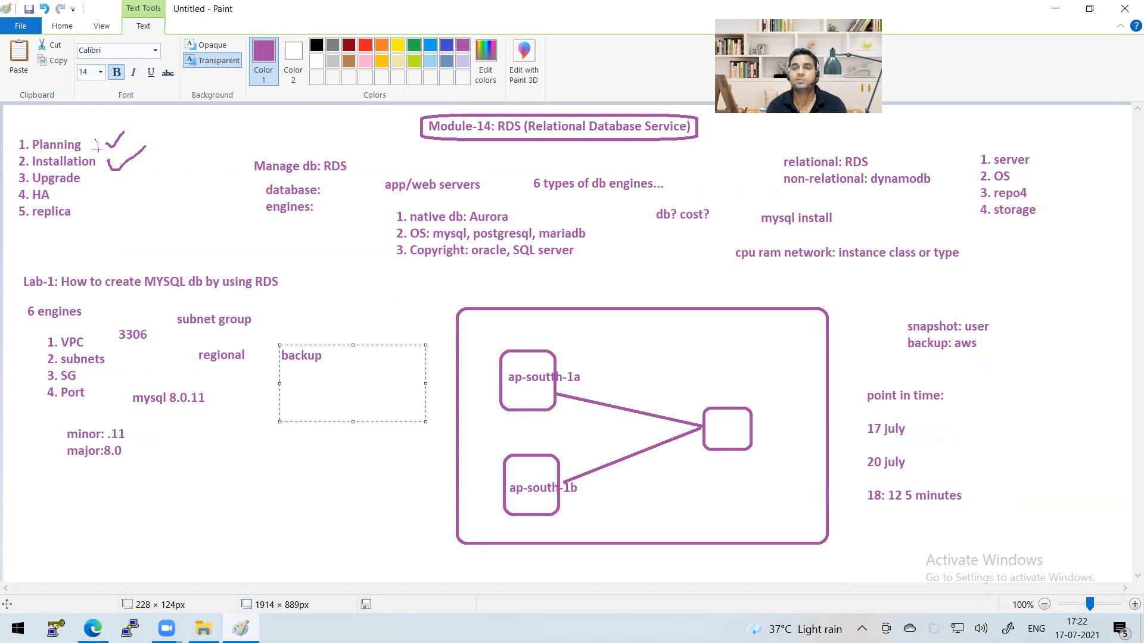
pyautogui.write('12')
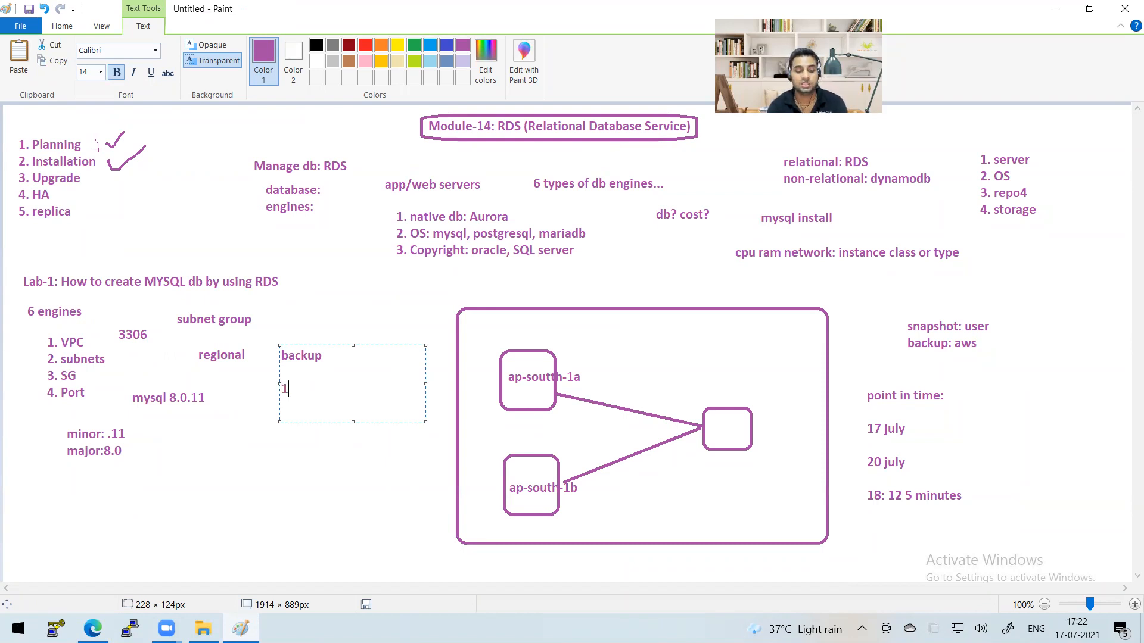
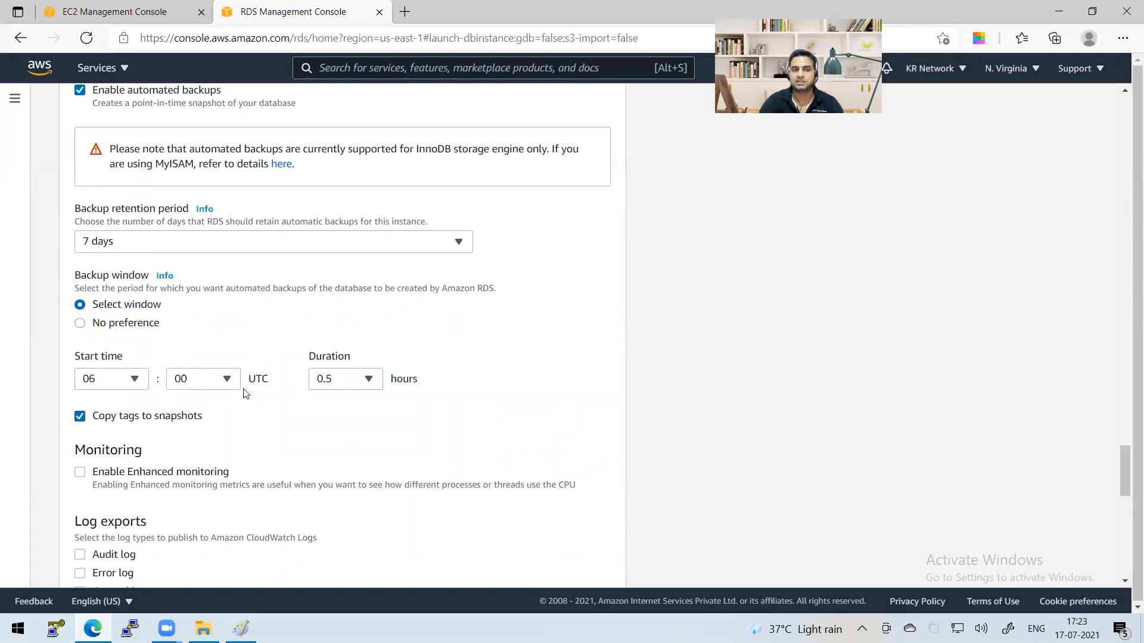
# Step: Choose 5 hours as the backup window duration, then scroll further down the form
pyautogui.click(368, 381)
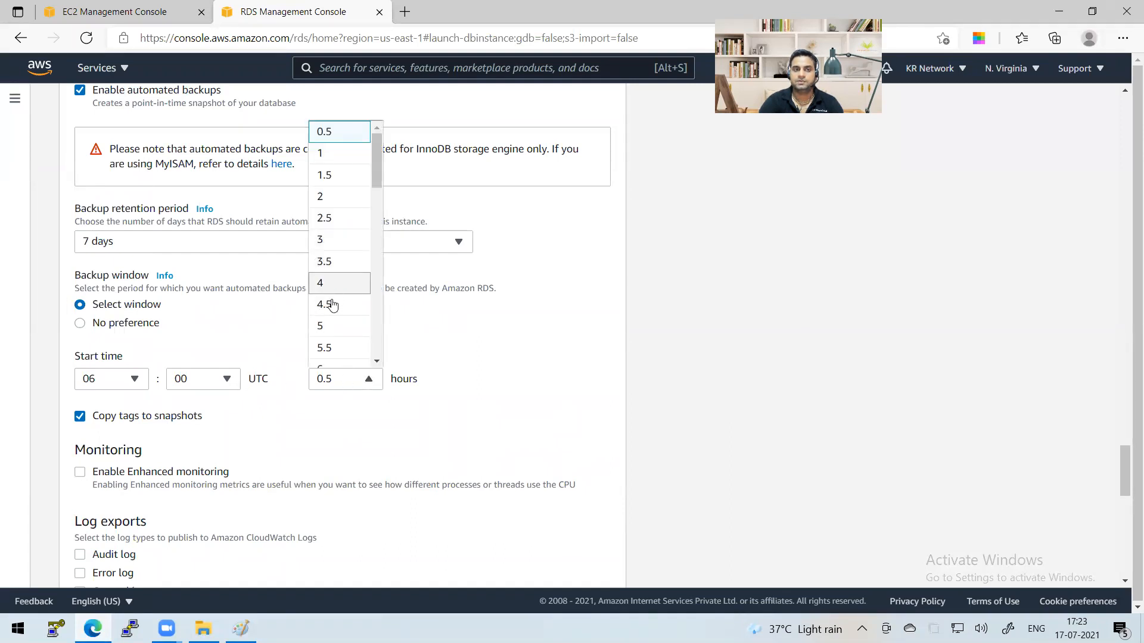
pyautogui.click(323, 327)
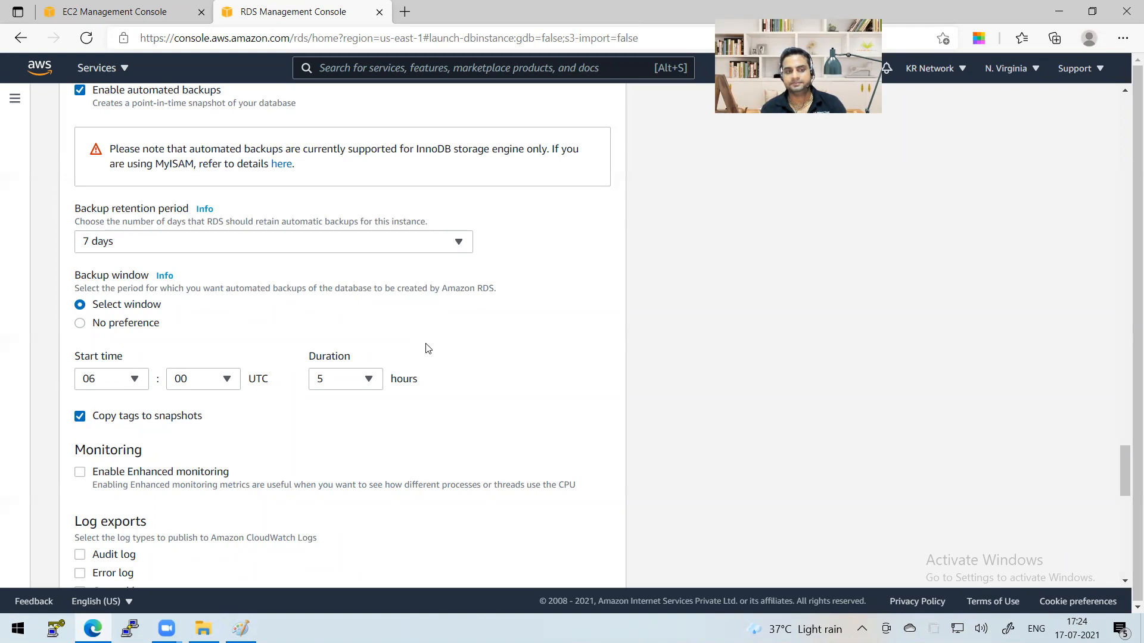
pyautogui.scroll(-2, 428, 349)
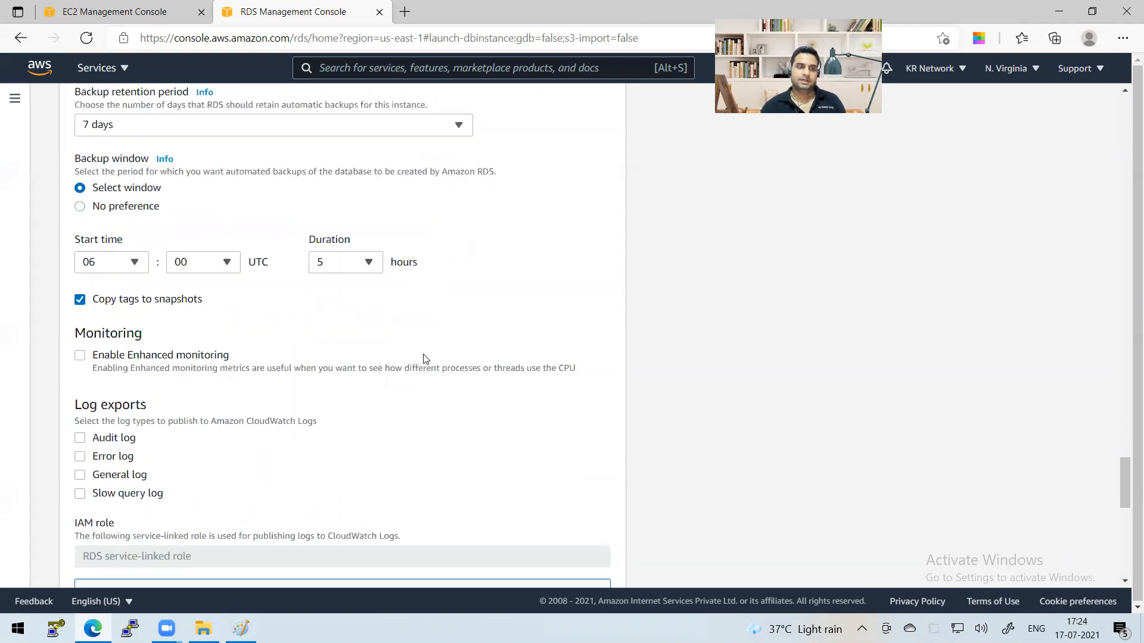
pyautogui.moveTo(210, 265); pyautogui.dragTo(171, 271)
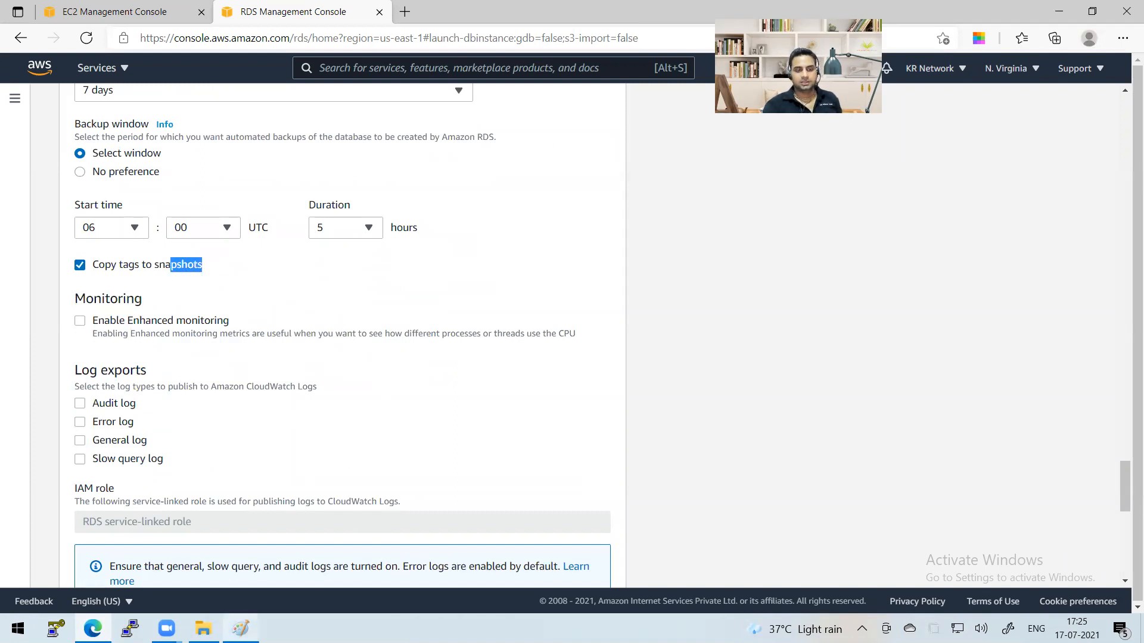
pyautogui.click(240, 628)
# Step: Write a two-line note 'default backup' / 'default snapshot' below the latency and iops notes
pyautogui.moveTo(204, 459); pyautogui.dragTo(401, 509)
pyautogui.write('defau')
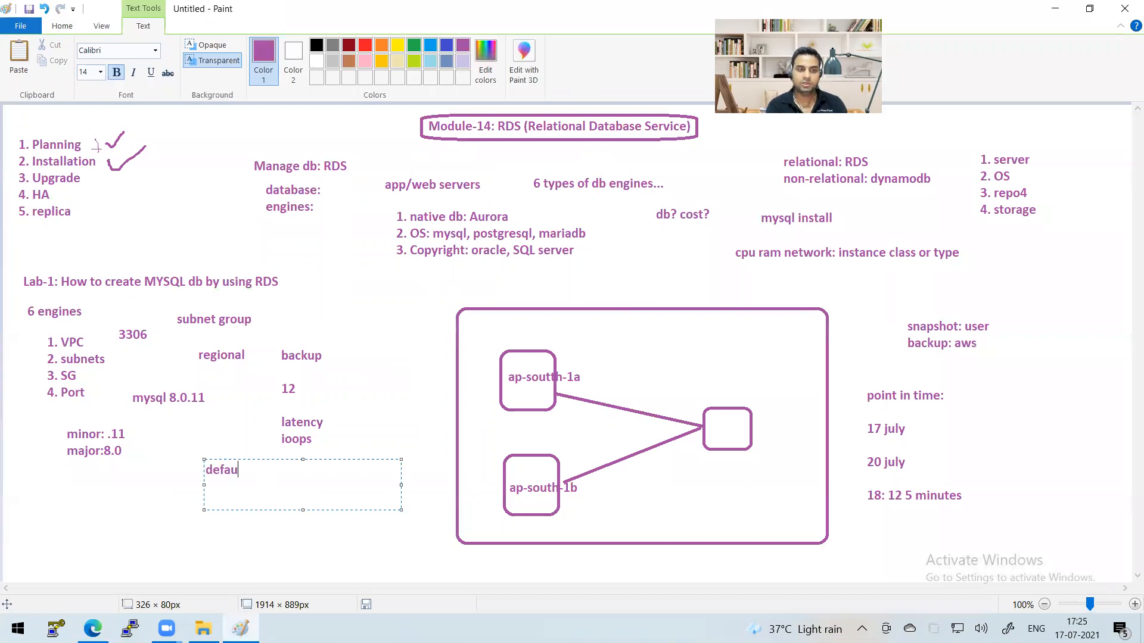
pyautogui.write('lt backup')
pyautogui.press('Return')
pyautogui.write('default b')
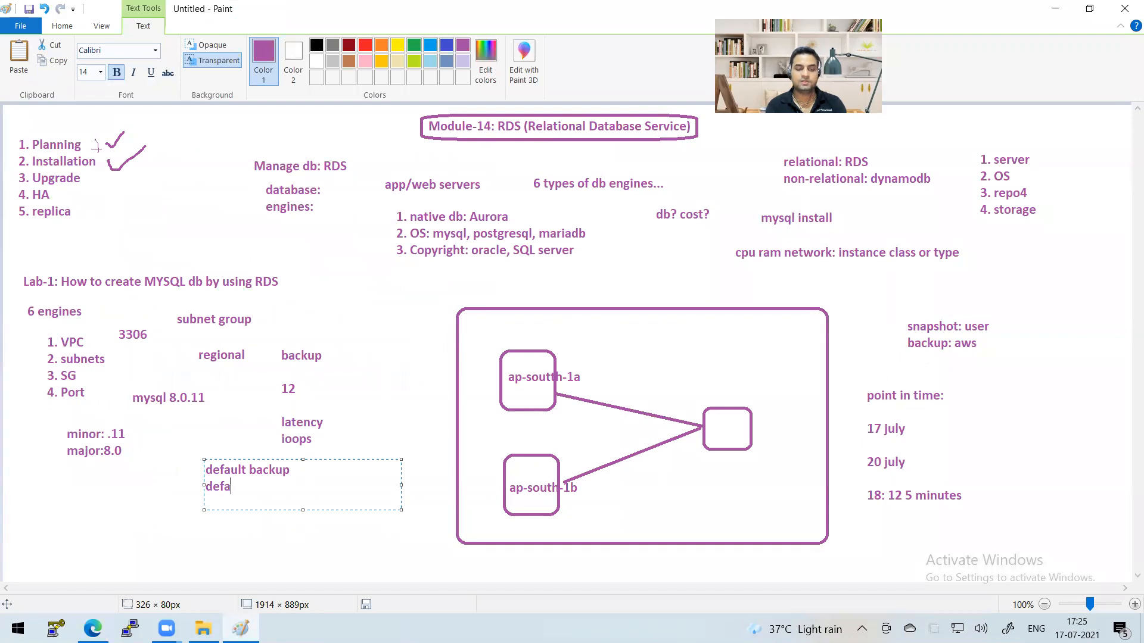
pyautogui.press('BackSpace')
pyautogui.write('sna')
pyautogui.press('BackSpace')
pyautogui.press('BackSpace')
pyautogui.write('napshot')
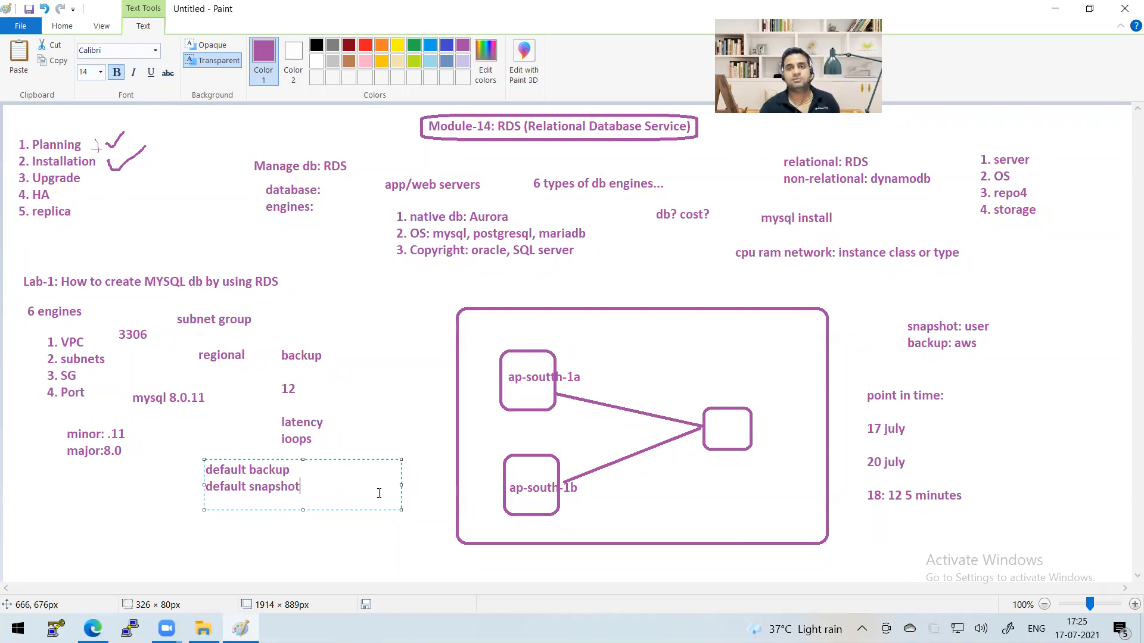
pyautogui.click(414, 400)
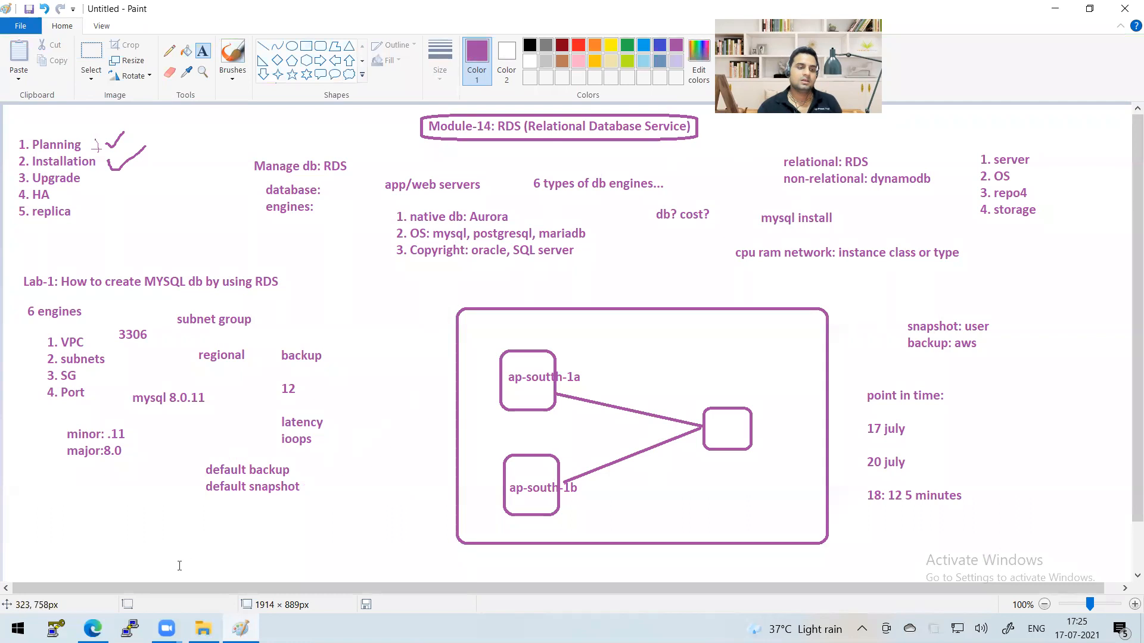
# Step: Highlight the Monitoring and Log exports headings and the CloudWatch Logs destination
pyautogui.click(93, 629)
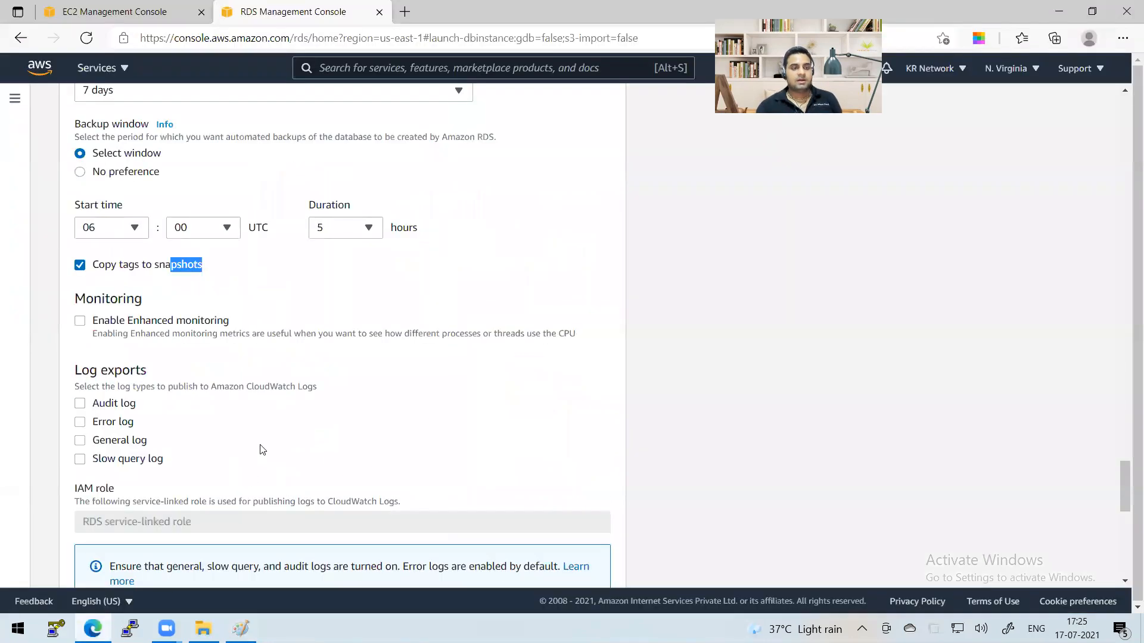
pyautogui.moveTo(82, 304); pyautogui.dragTo(167, 302)
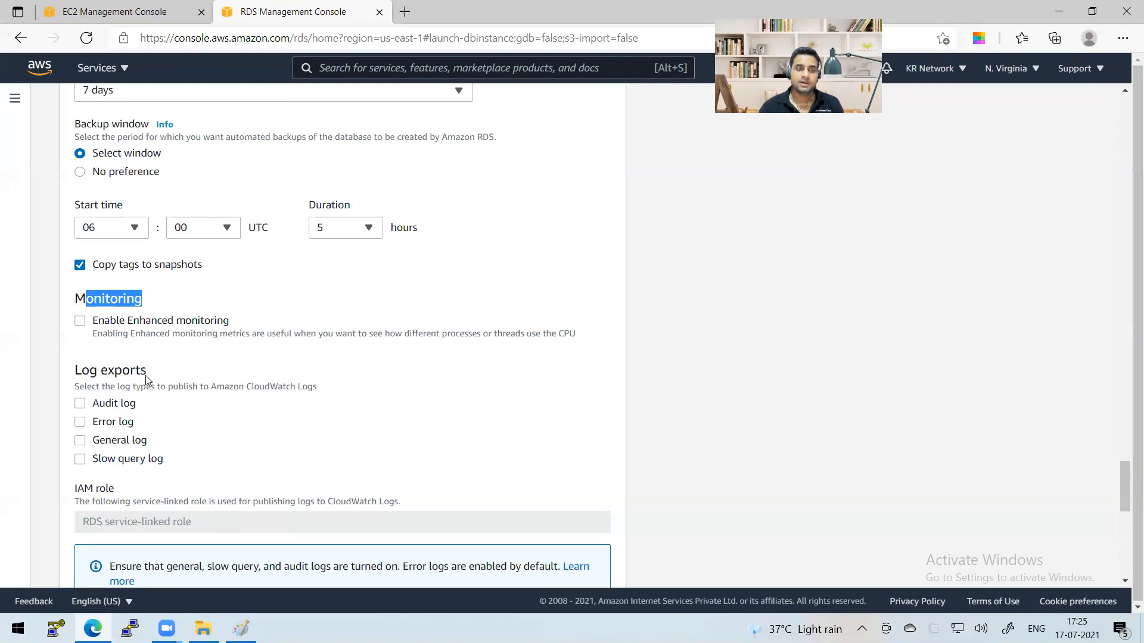
pyautogui.moveTo(145, 374); pyautogui.dragTo(78, 372)
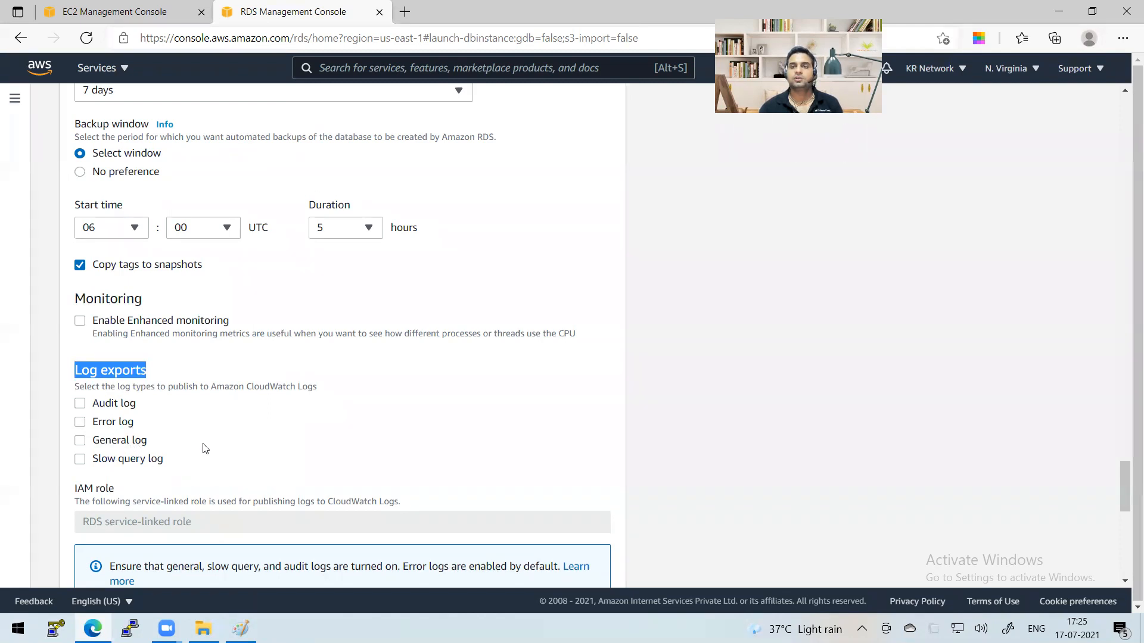
pyautogui.moveTo(239, 386); pyautogui.dragTo(306, 386)
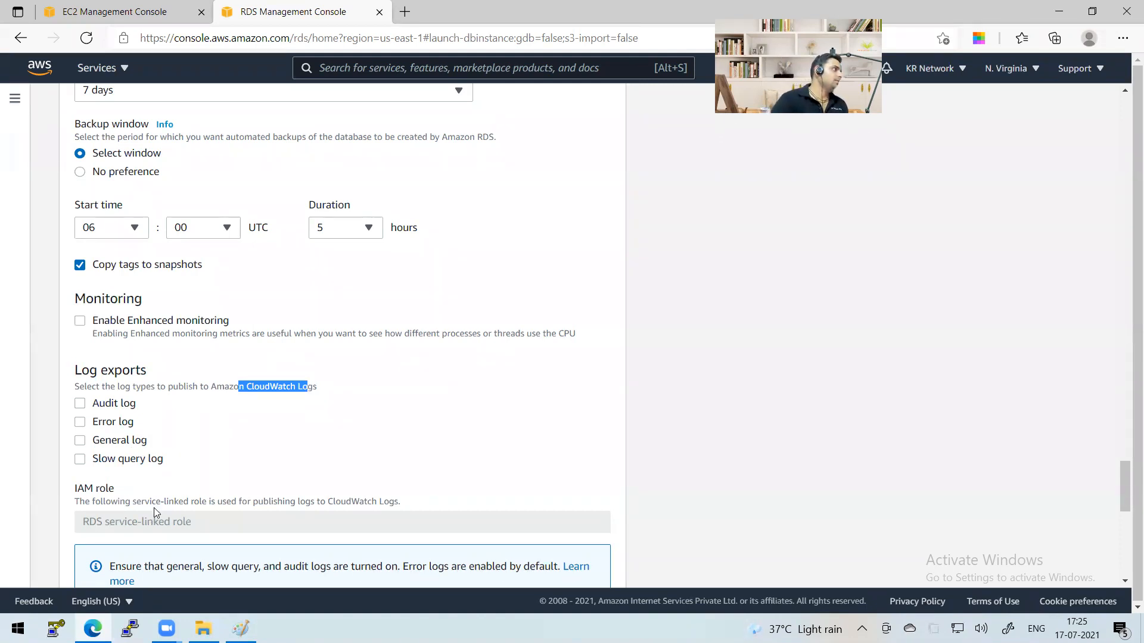
# Step: Scroll down to the Maintenance section and highlight its heading
pyautogui.scroll(-4, 184, 476)
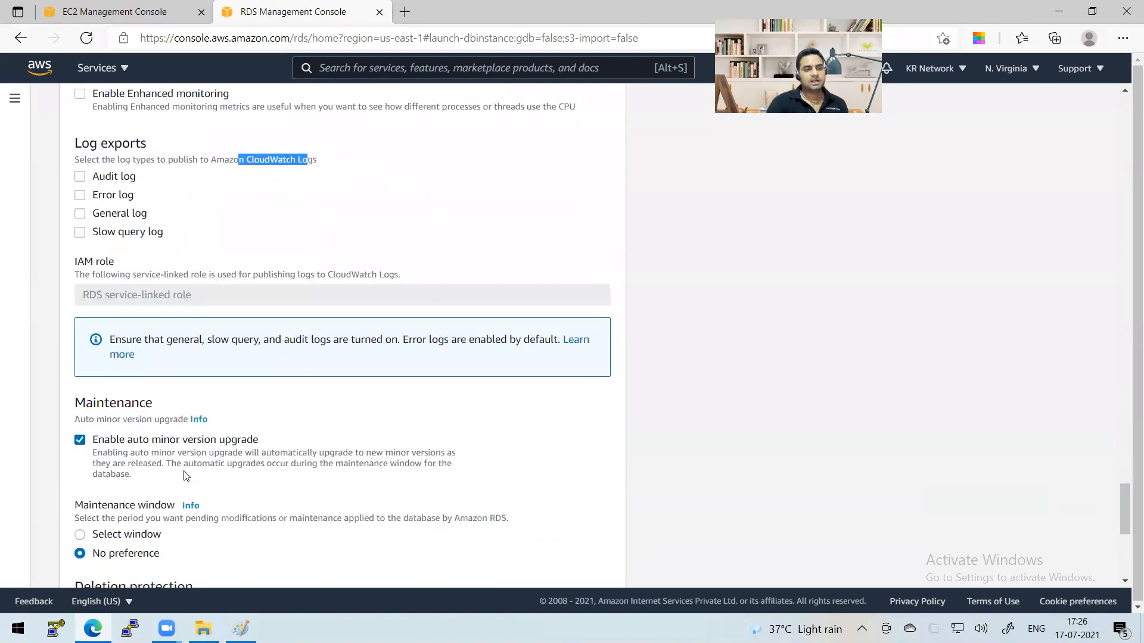
pyautogui.scroll(-3, 184, 476)
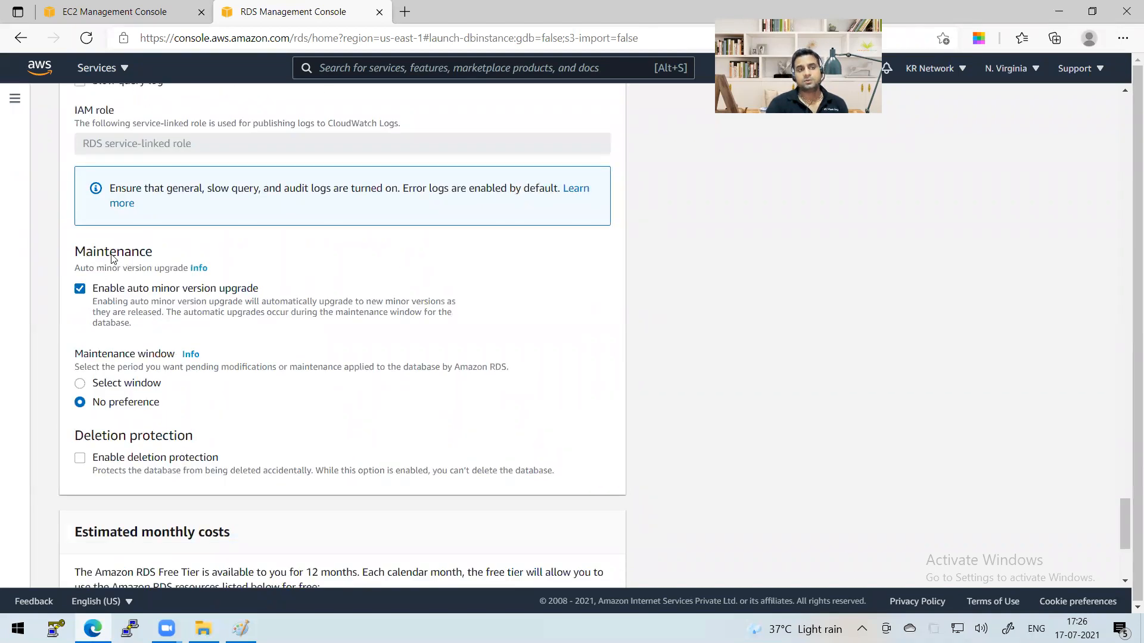
pyautogui.moveTo(86, 253); pyautogui.dragTo(144, 253)
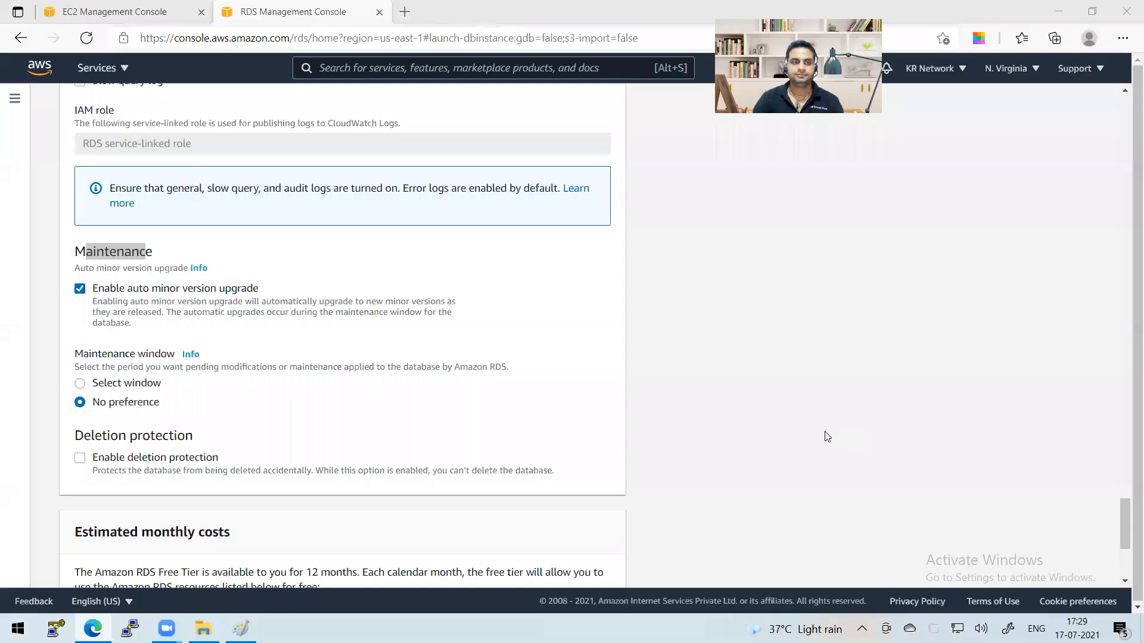
pyautogui.click(109, 257)
pyautogui.moveTo(85, 254); pyautogui.dragTo(158, 257)
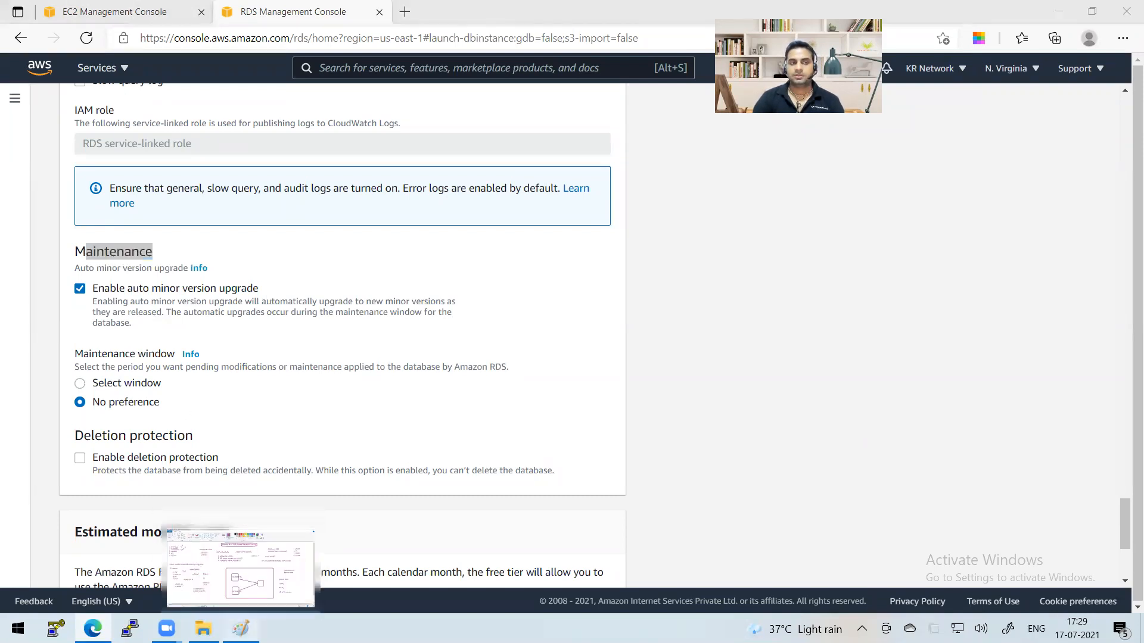
pyautogui.click(241, 629)
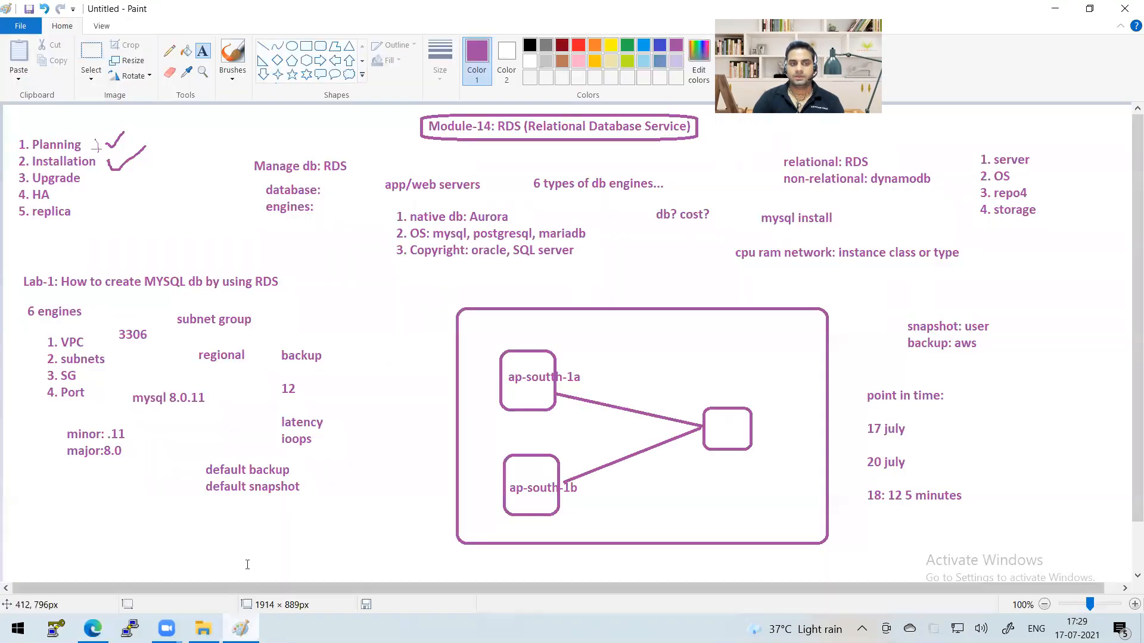
# Step: Add the text note '8.0.12' below 'mysql 8.0.11'
pyautogui.click(160, 432)
pyautogui.click(165, 391)
pyautogui.moveTo(161, 387); pyautogui.dragTo(223, 409)
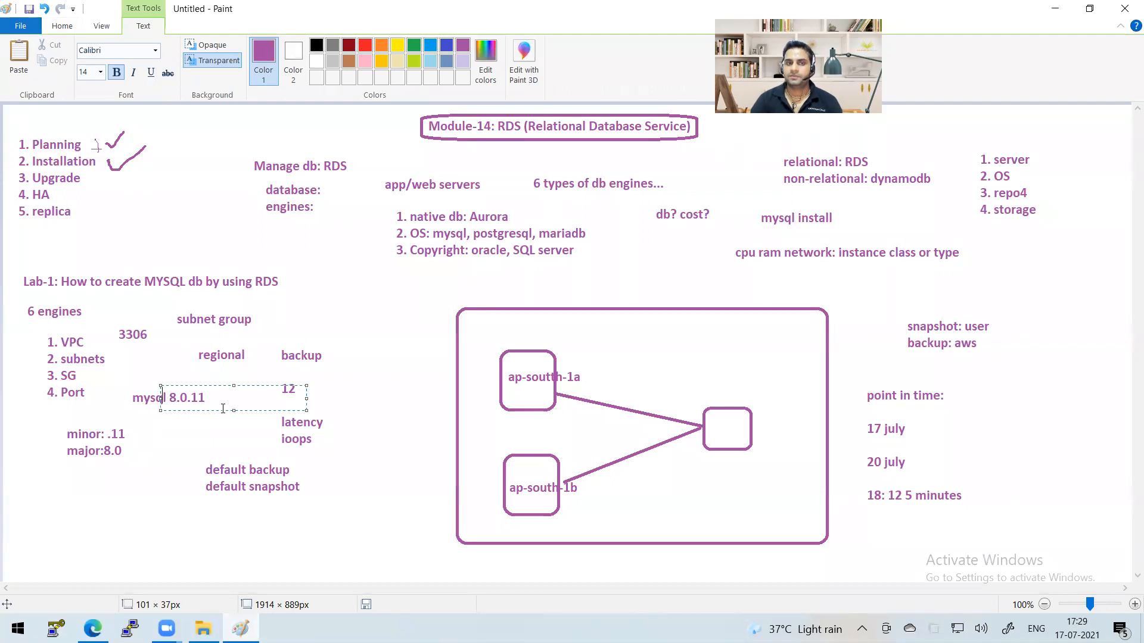
pyautogui.click(199, 414)
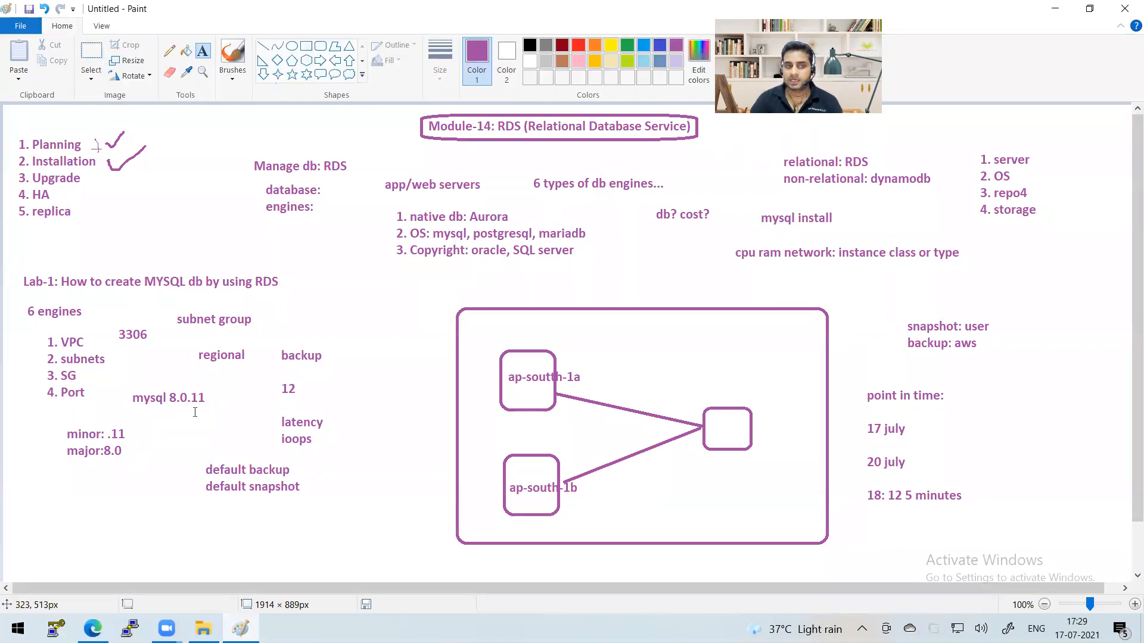
pyautogui.moveTo(152, 413); pyautogui.dragTo(262, 438)
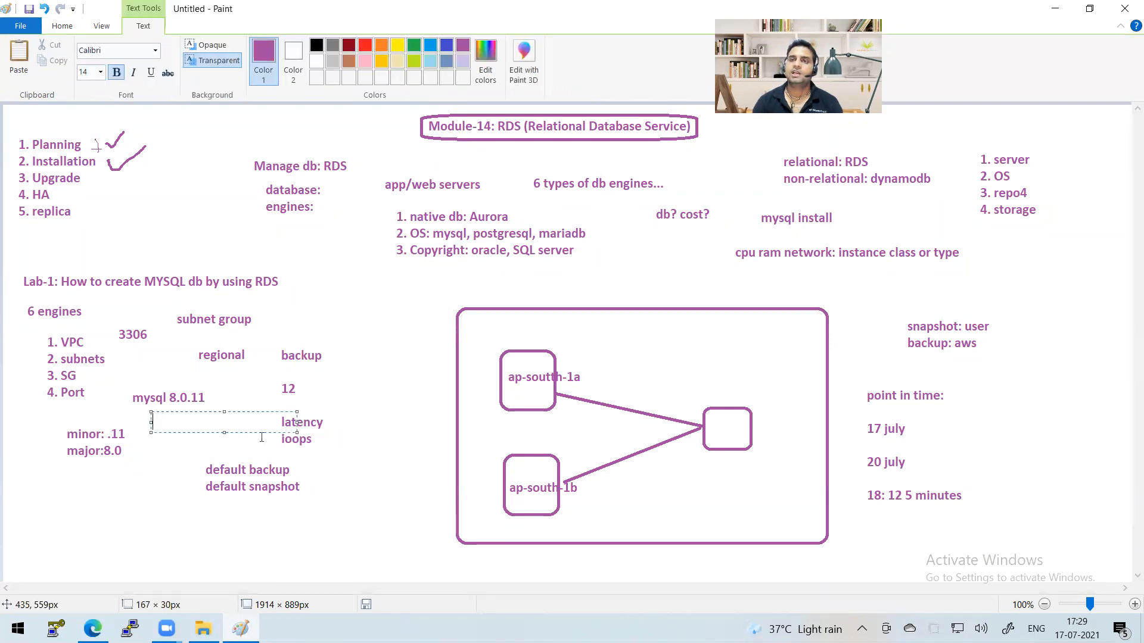
pyautogui.write('8')
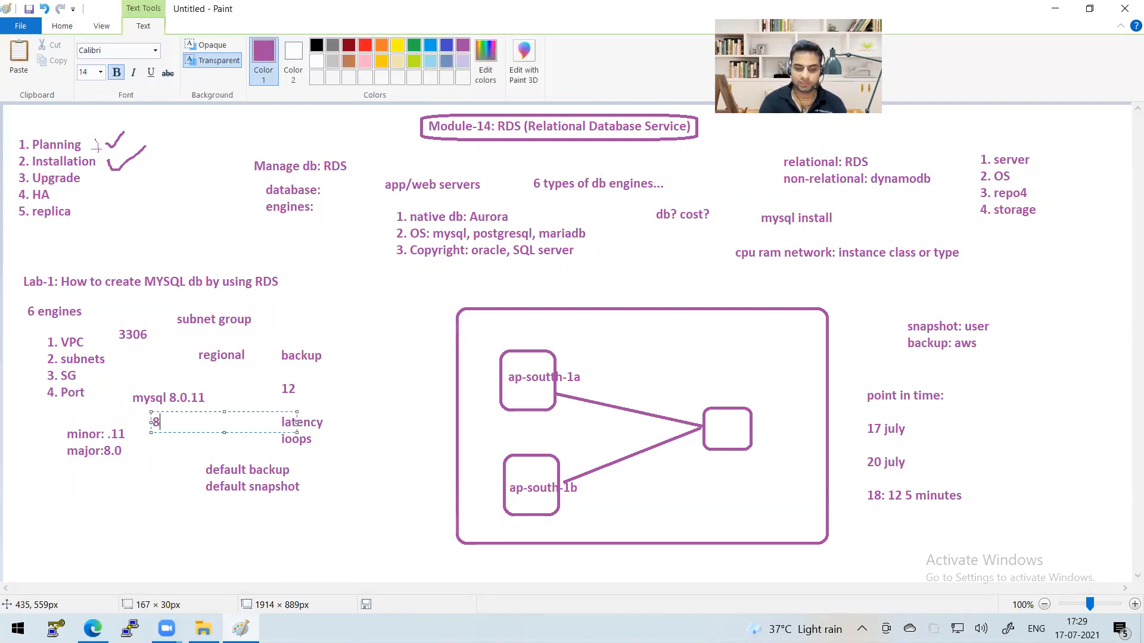
pyautogui.write('.0.')
pyautogui.write('12')
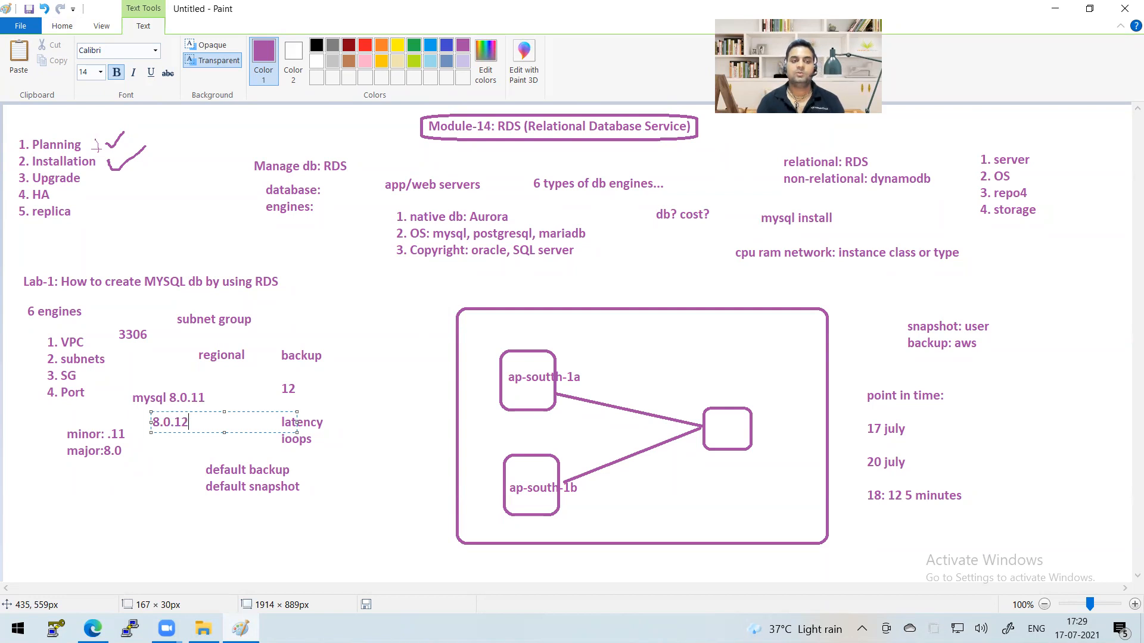
pyautogui.click(398, 423)
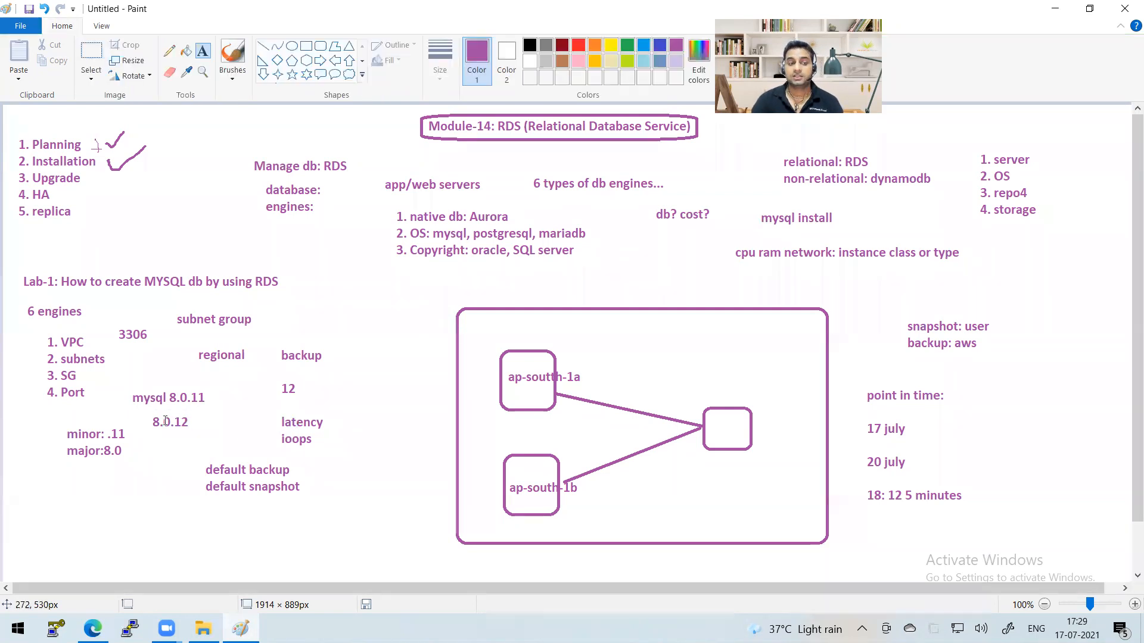
# Step: Draw a pencil arrow from 8.0.11 to 8.0.12 and circle the 12
pyautogui.click(169, 51)
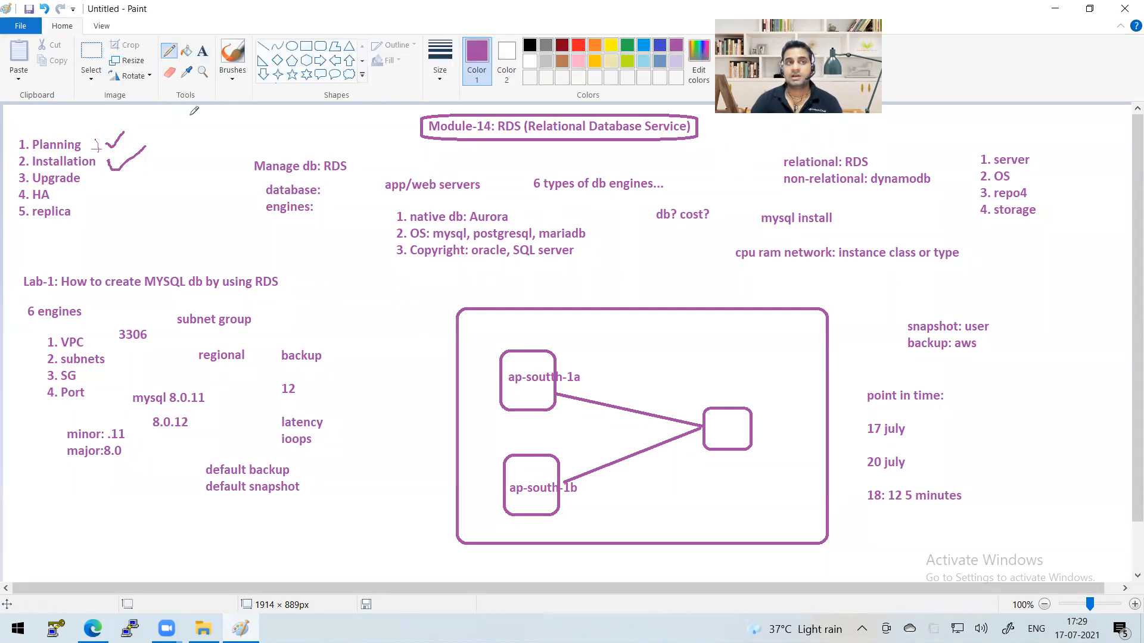
pyautogui.moveTo(210, 395)
pyautogui.mouseDown()
pyautogui.moveTo(221, 413)
pyautogui.moveTo(200, 427)
pyautogui.moveTo(208, 438)
pyautogui.mouseUp()
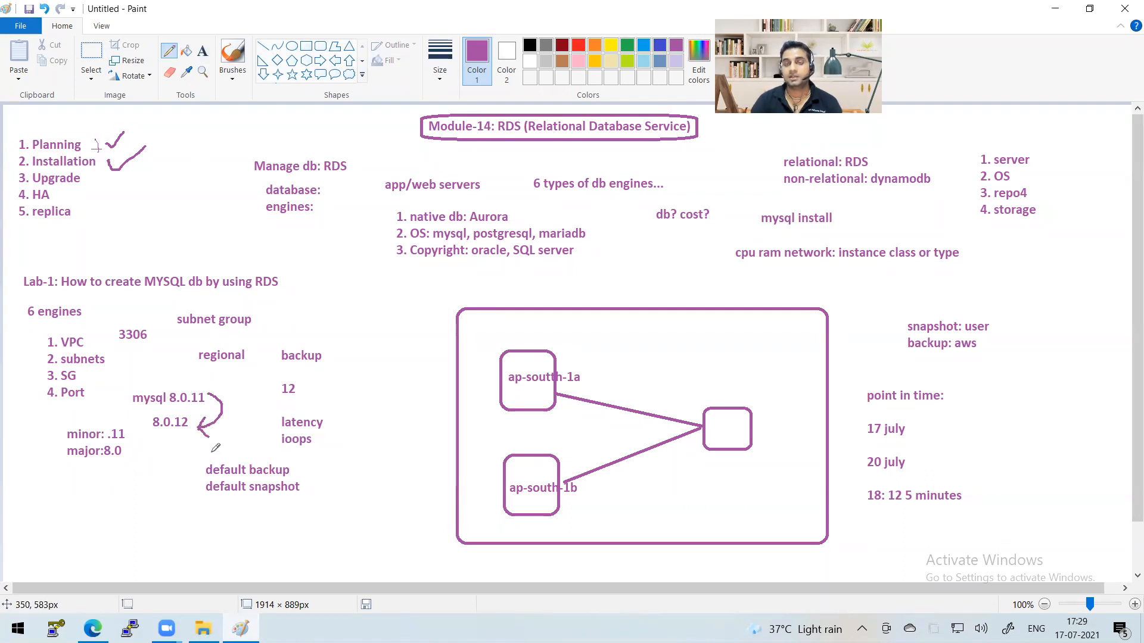
pyautogui.moveTo(181, 414)
pyautogui.mouseDown()
pyautogui.moveTo(180, 433)
pyautogui.moveTo(191, 412)
pyautogui.moveTo(176, 414)
pyautogui.mouseUp()
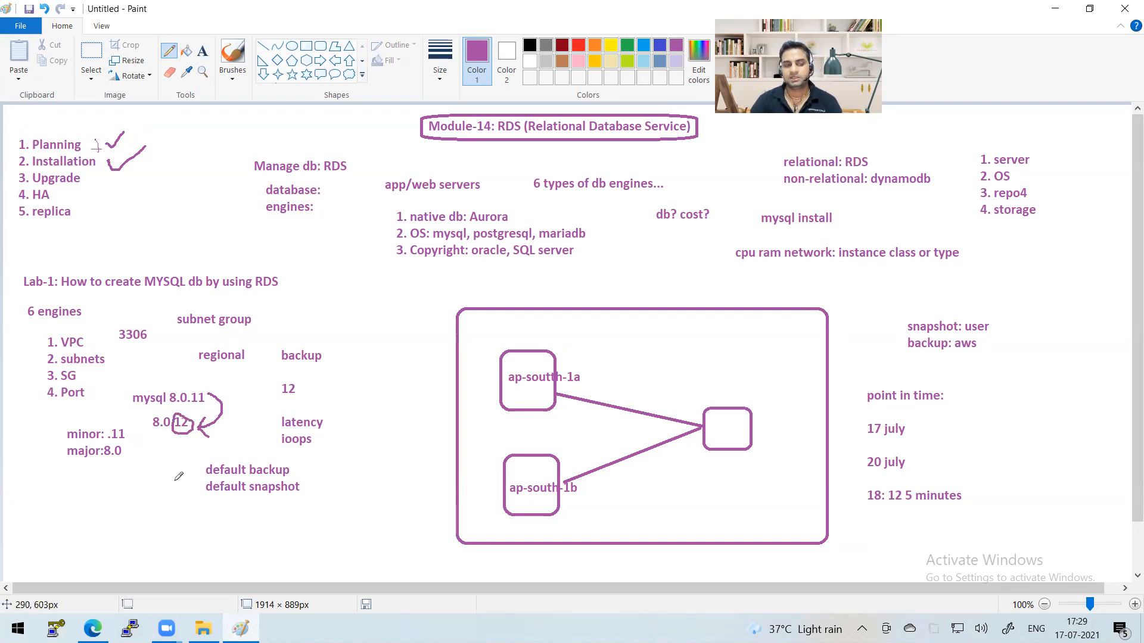
pyautogui.click(92, 628)
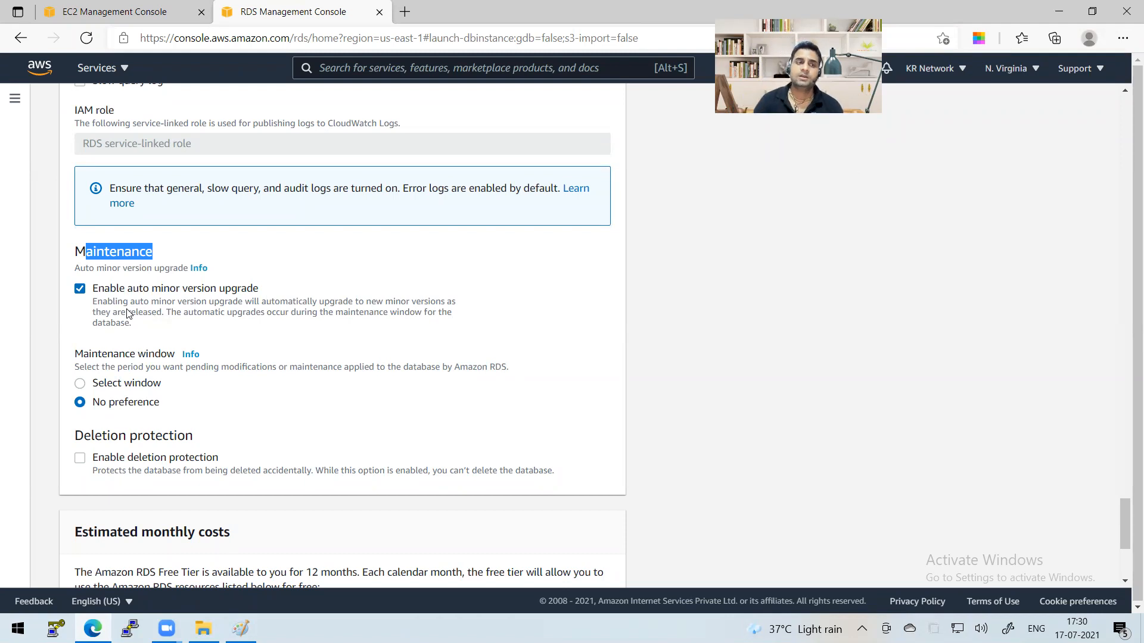
pyautogui.click(112, 295)
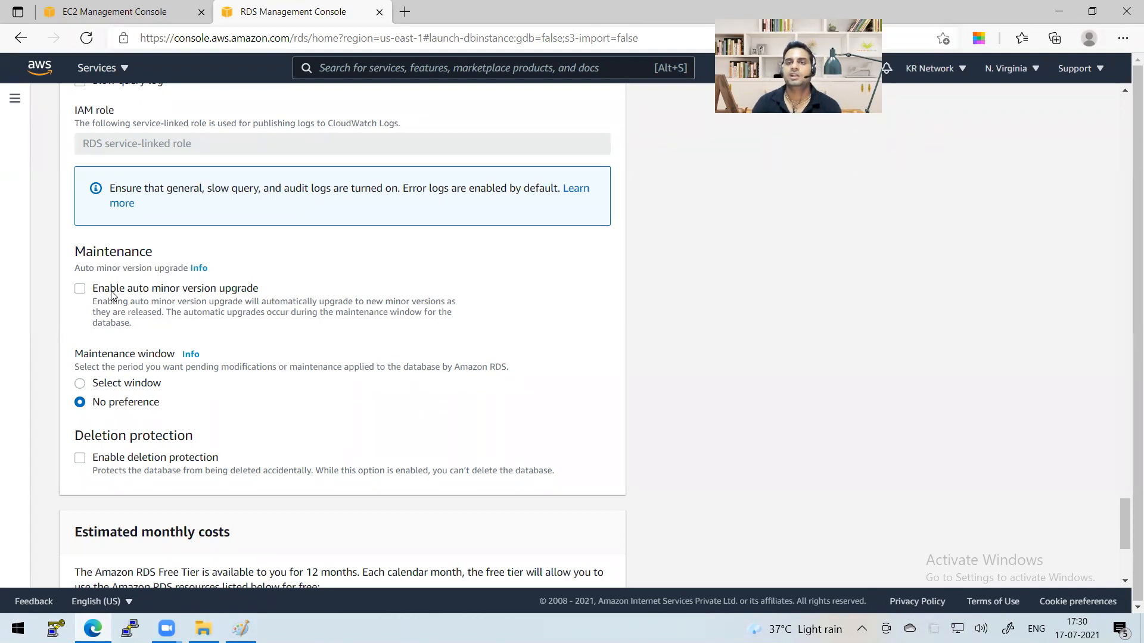
pyautogui.click(112, 295)
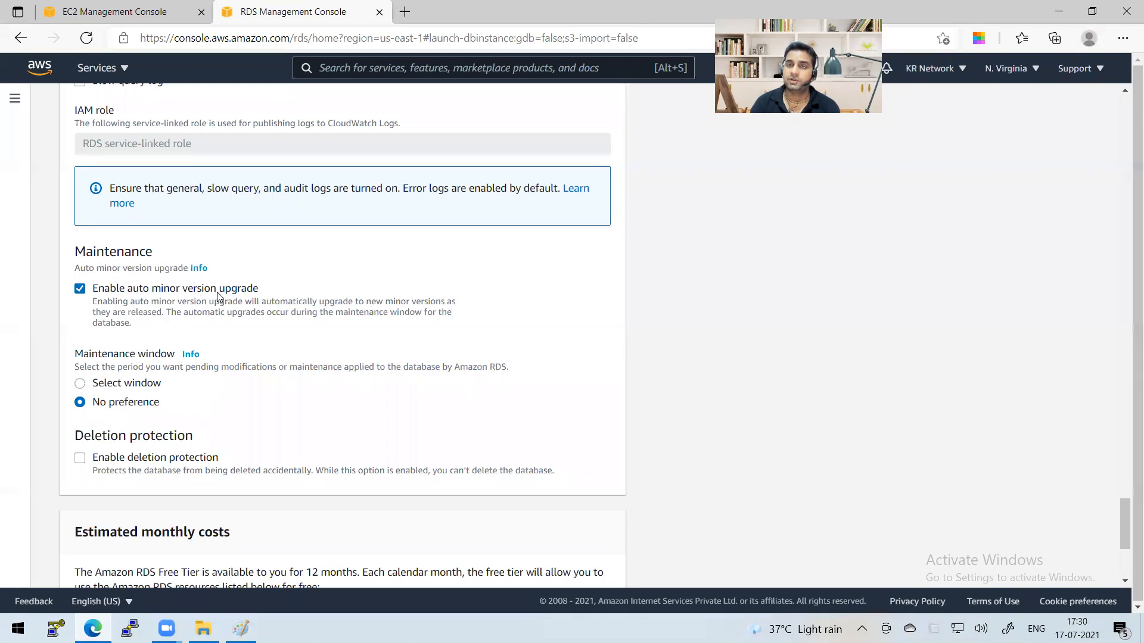
pyautogui.moveTo(92, 354); pyautogui.dragTo(154, 355)
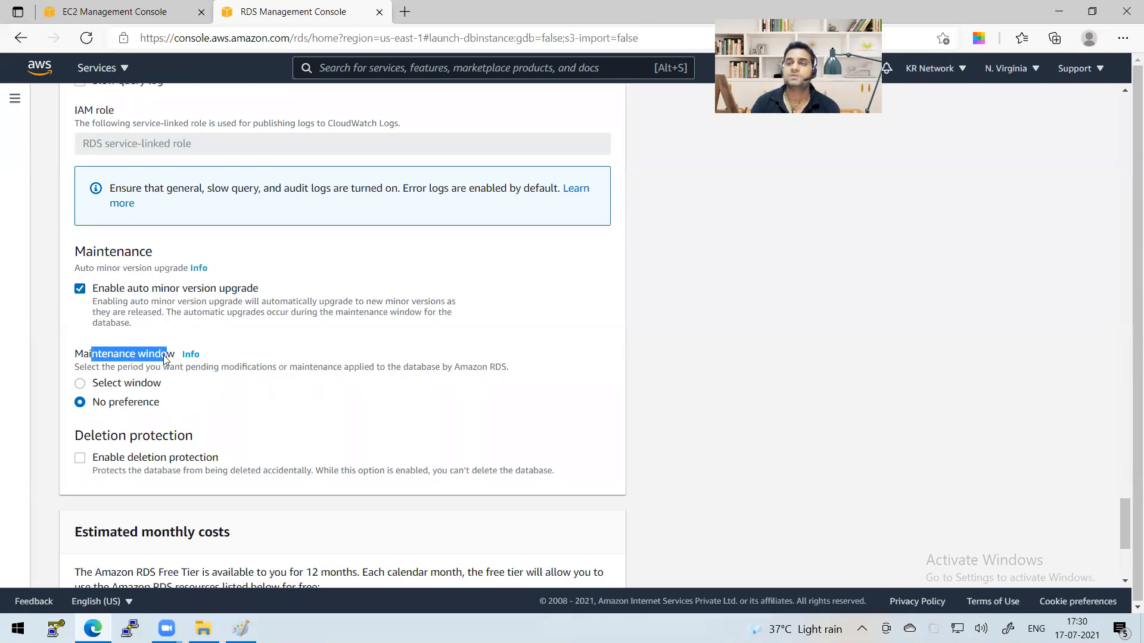
pyautogui.click(125, 384)
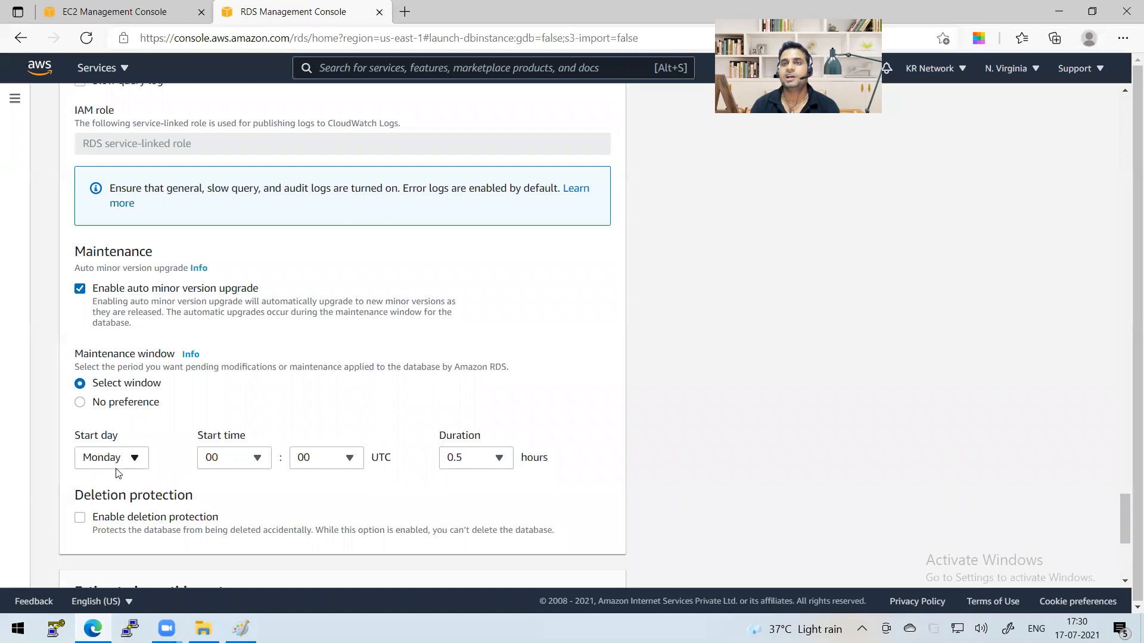
pyautogui.click(149, 408)
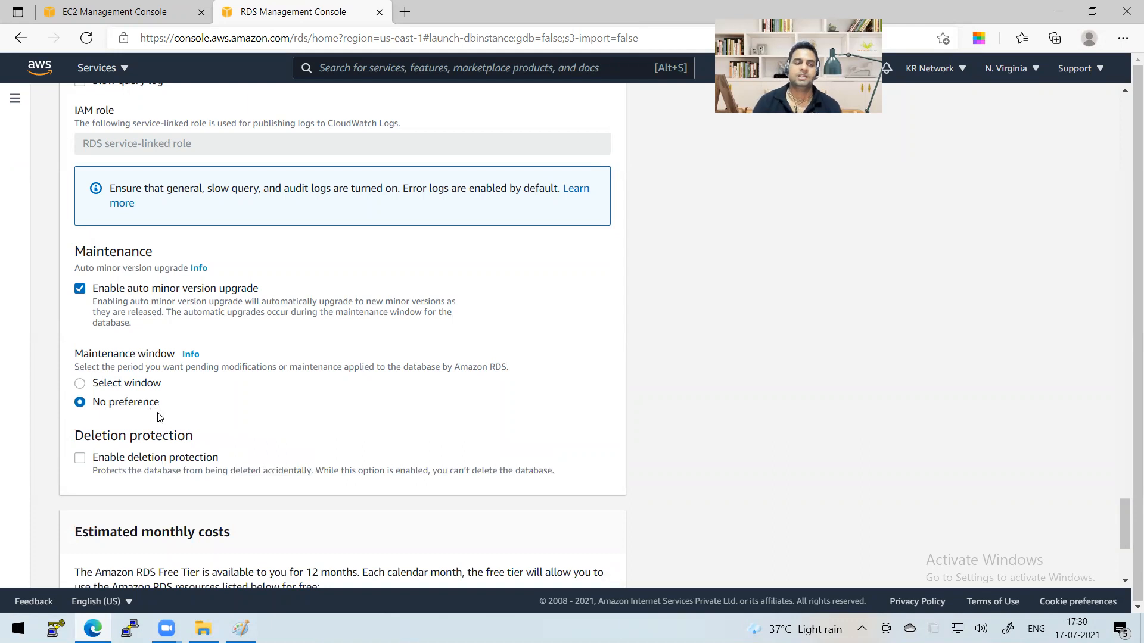
pyautogui.scroll(-2, 158, 417)
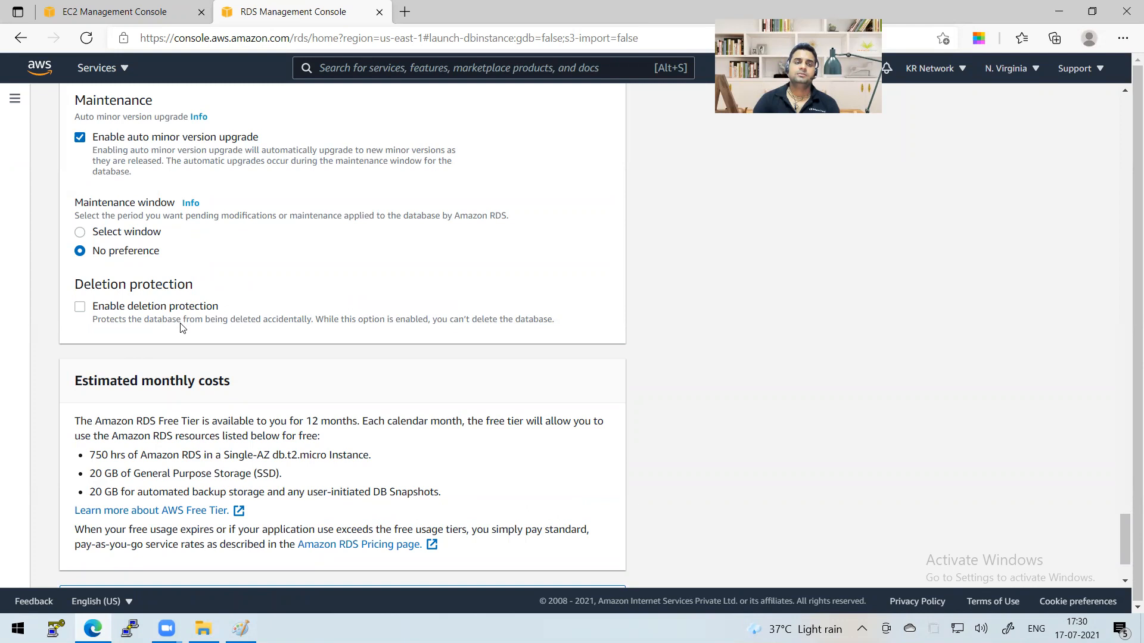
pyautogui.click(161, 313)
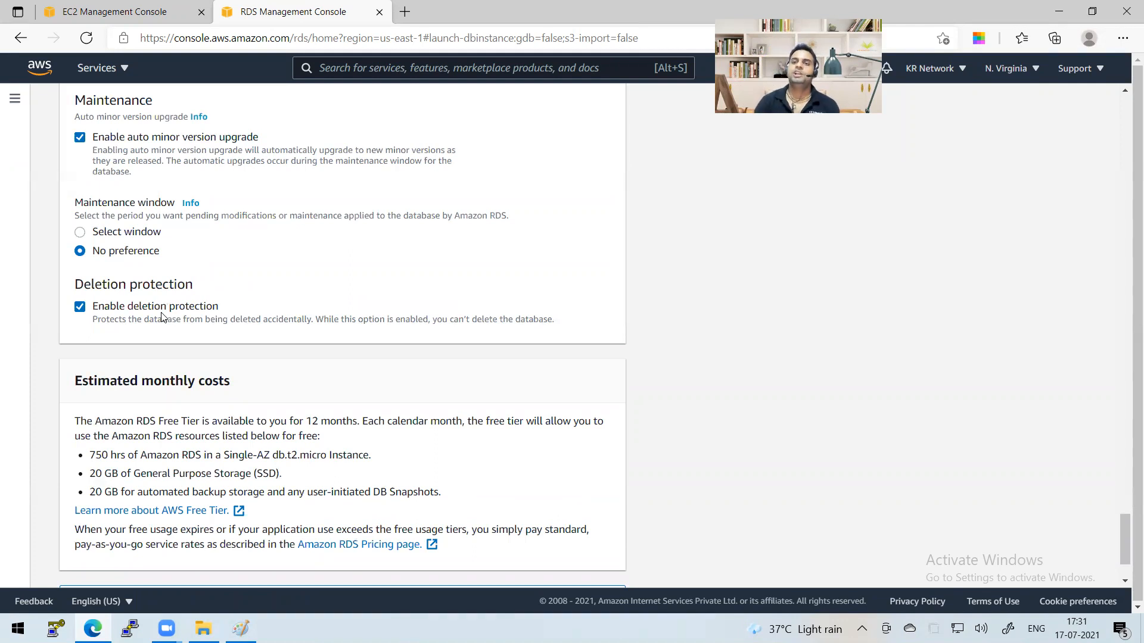
pyautogui.click(80, 308)
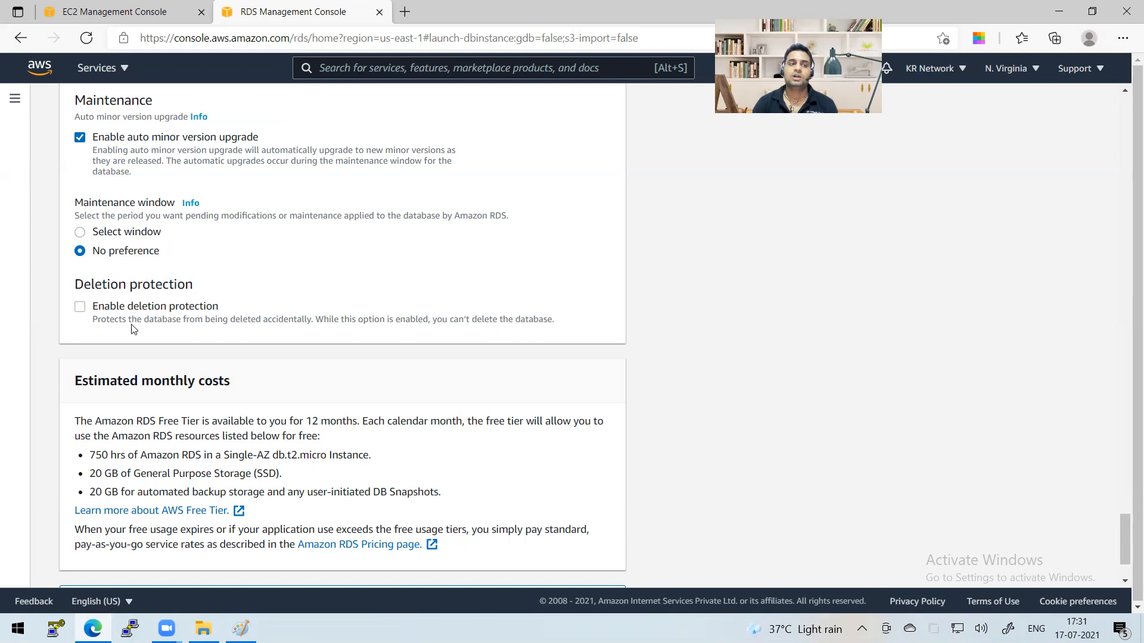
pyautogui.moveTo(75, 284); pyautogui.dragTo(188, 285)
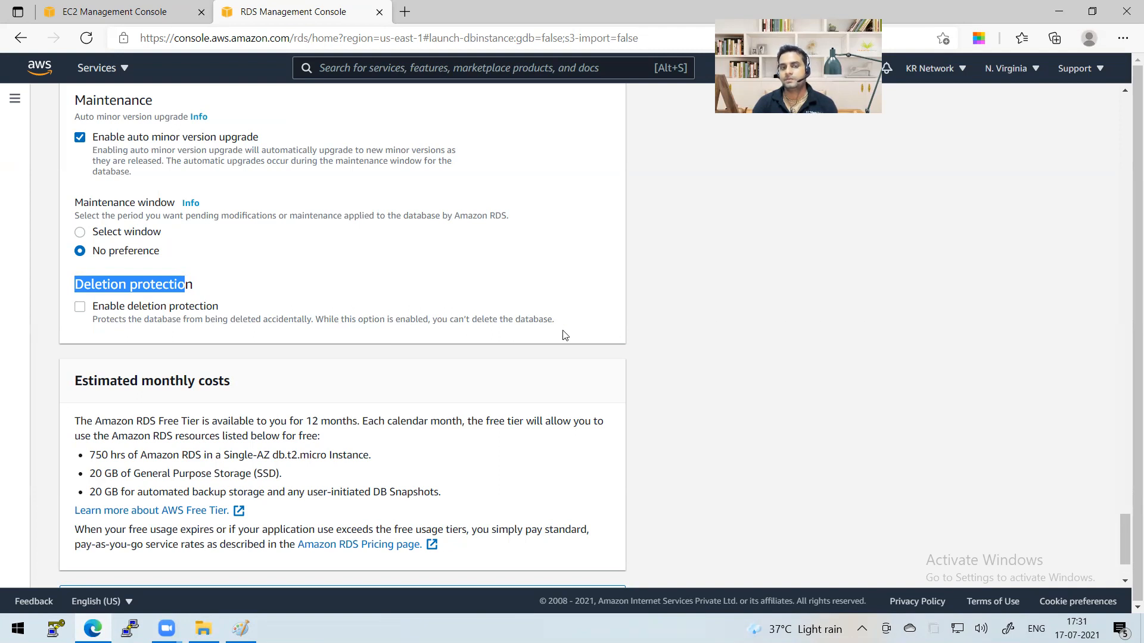
pyautogui.scroll(-2, 563, 333)
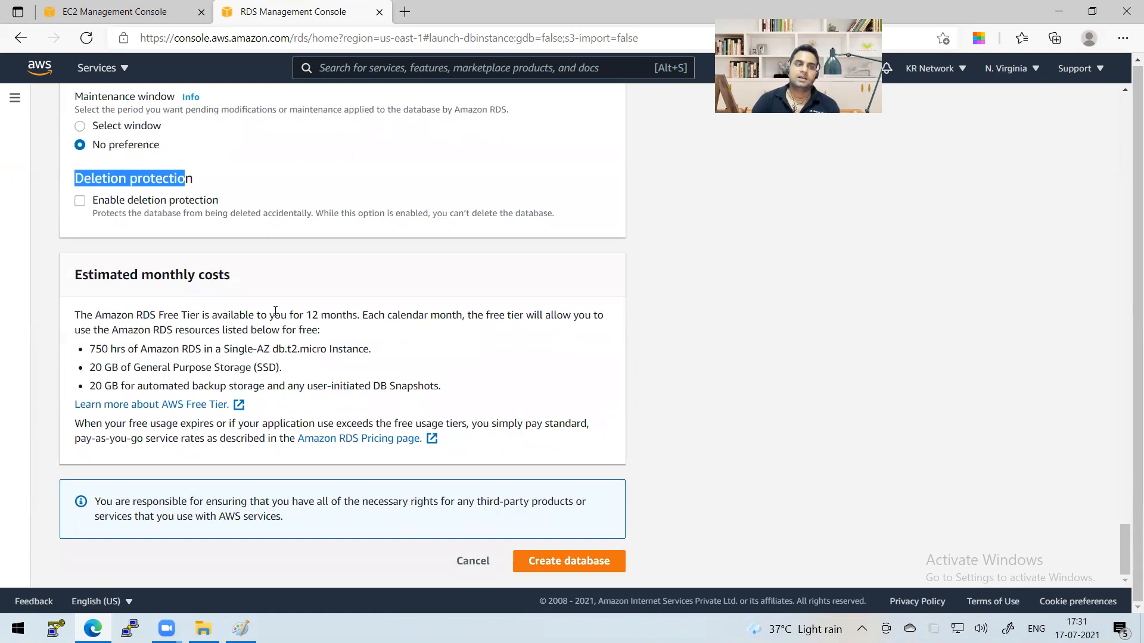
pyautogui.moveTo(98, 276); pyautogui.dragTo(241, 277)
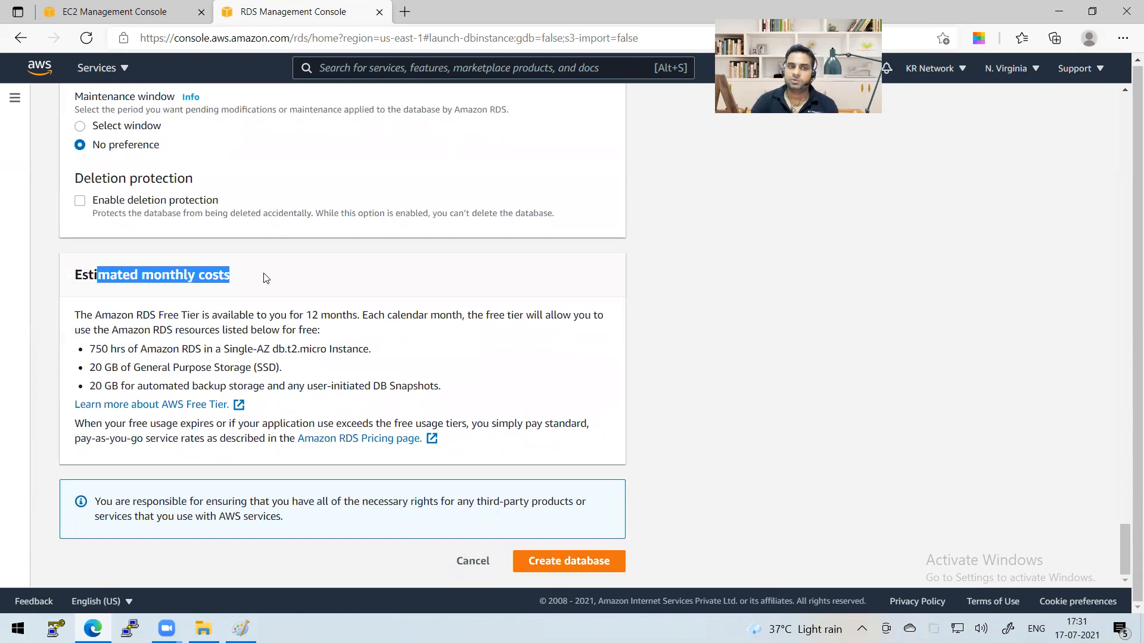
# Step: Create database-1, decline saving the password, and dismiss the creation banner
pyautogui.click(592, 565)
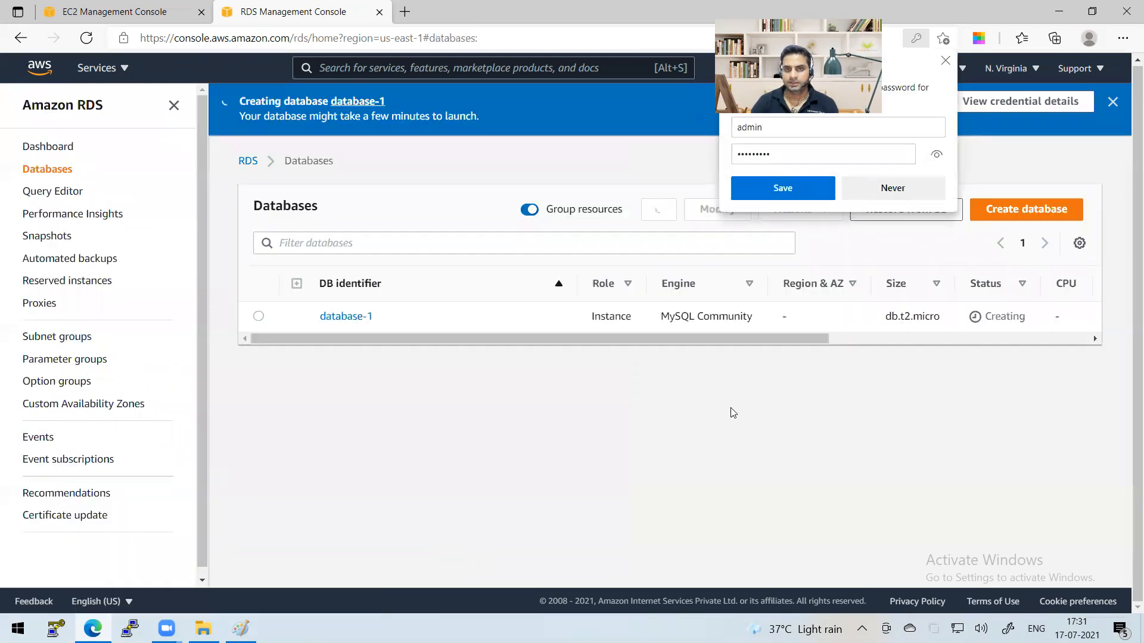
pyautogui.click(912, 193)
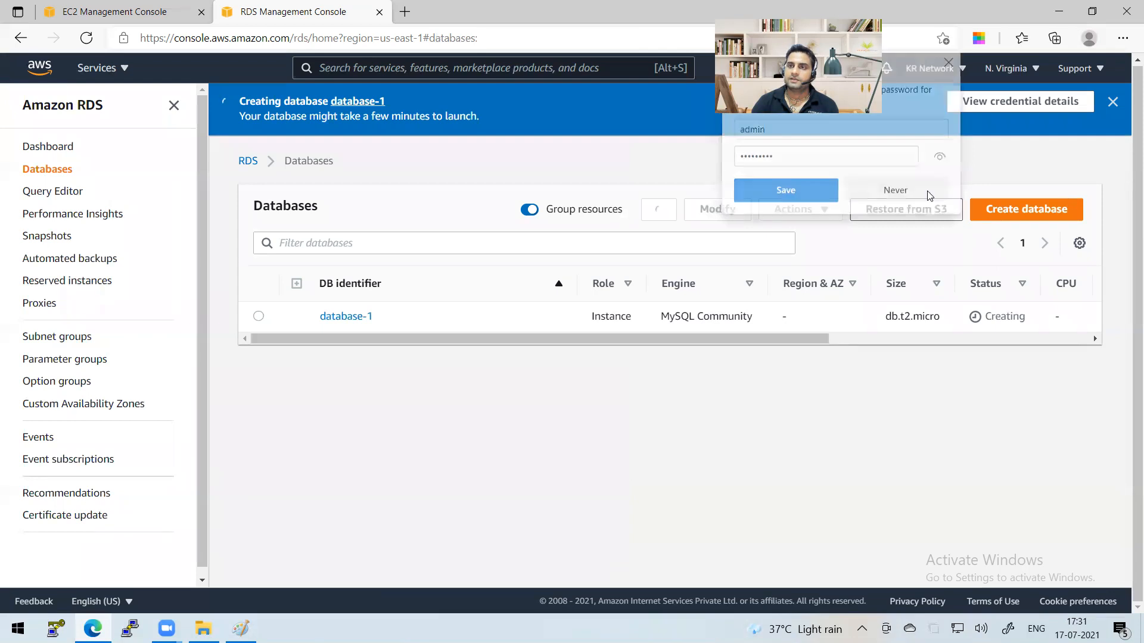
pyautogui.click(1113, 102)
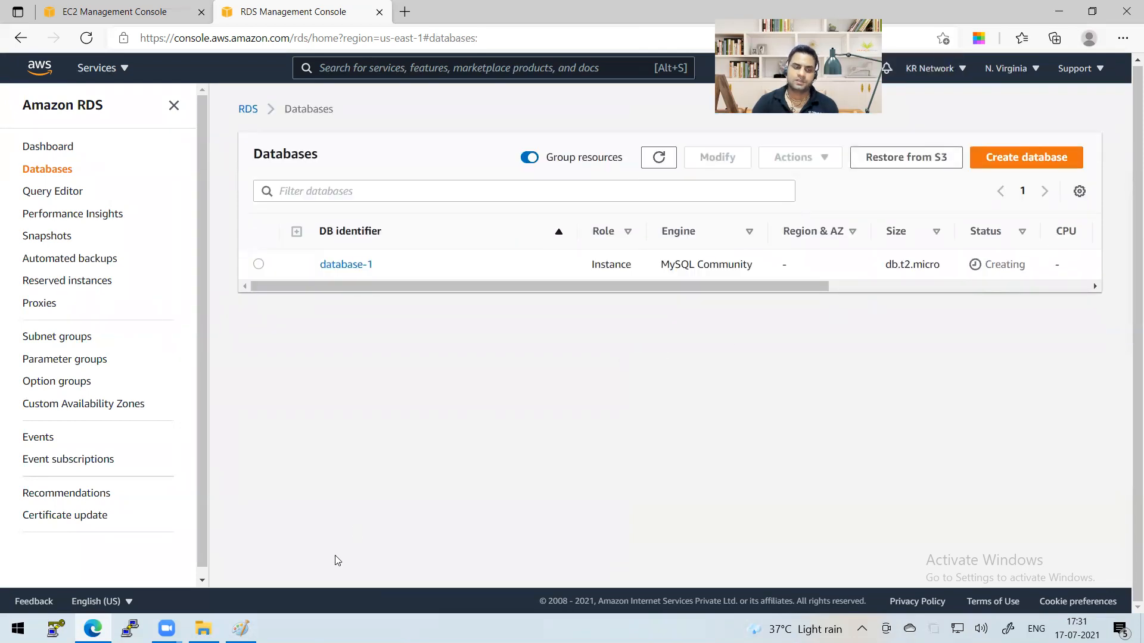
pyautogui.click(241, 629)
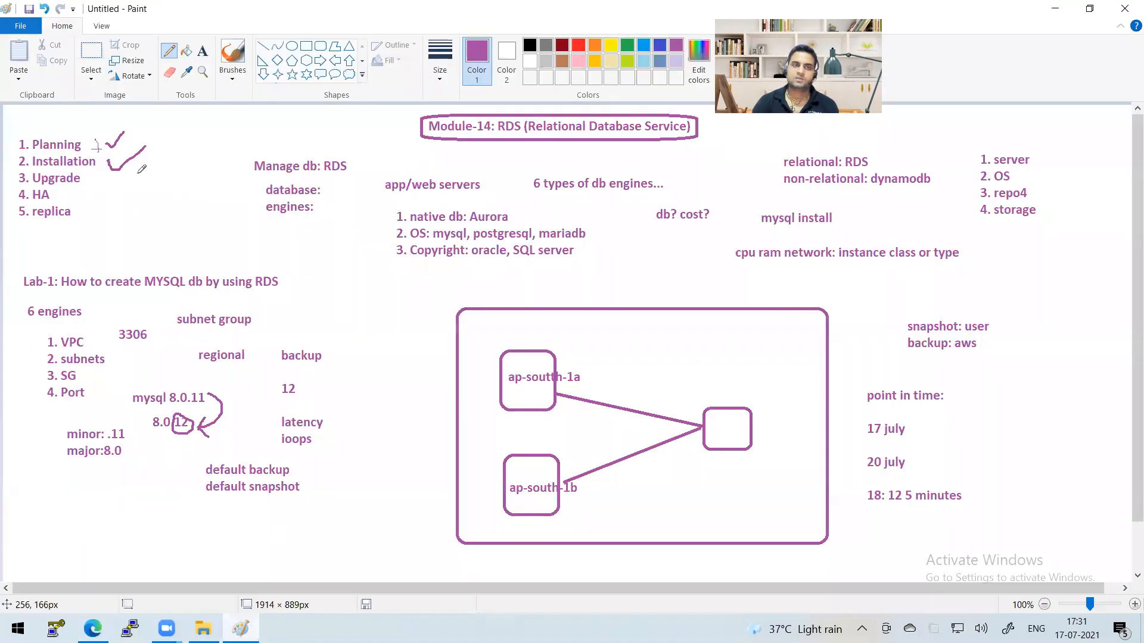
# Step: Add a three-line text note '10...', 'BACKUP', 'SNAP' above the availability-zone diagram
pyautogui.click(203, 51)
pyautogui.moveTo(321, 288); pyautogui.dragTo(497, 327)
pyautogui.write('10')
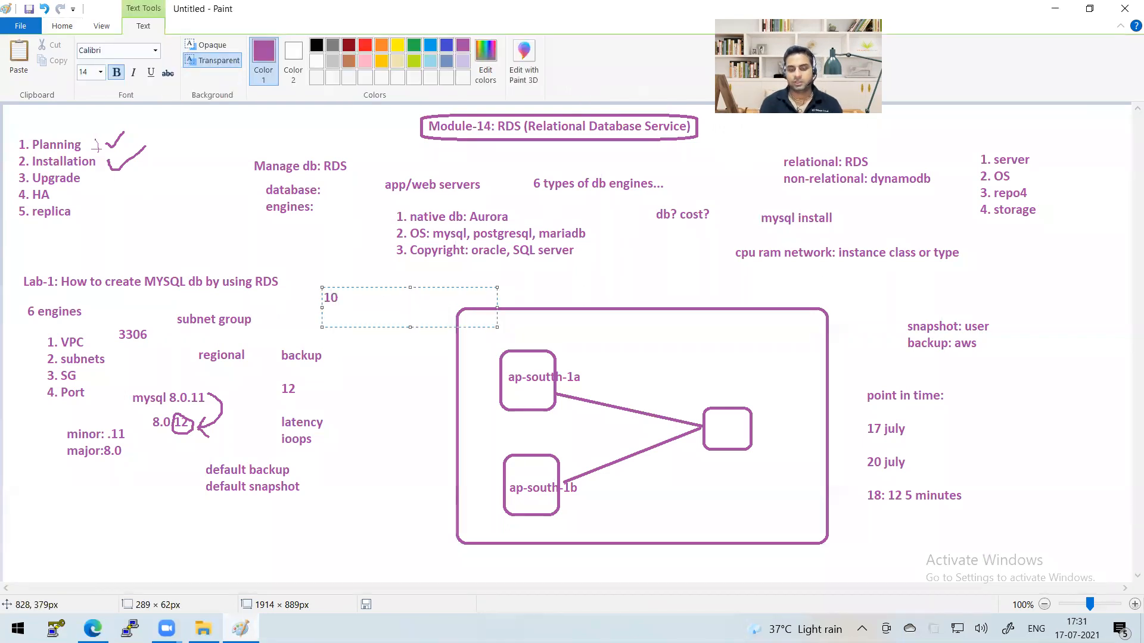
pyautogui.write('...')
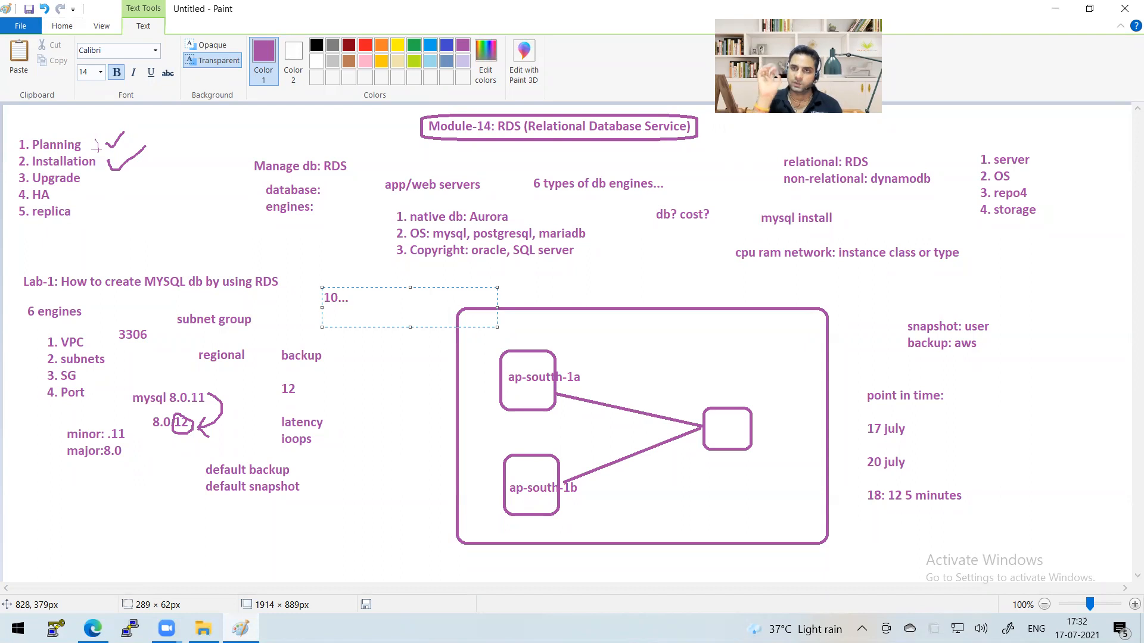
pyautogui.press('Return')
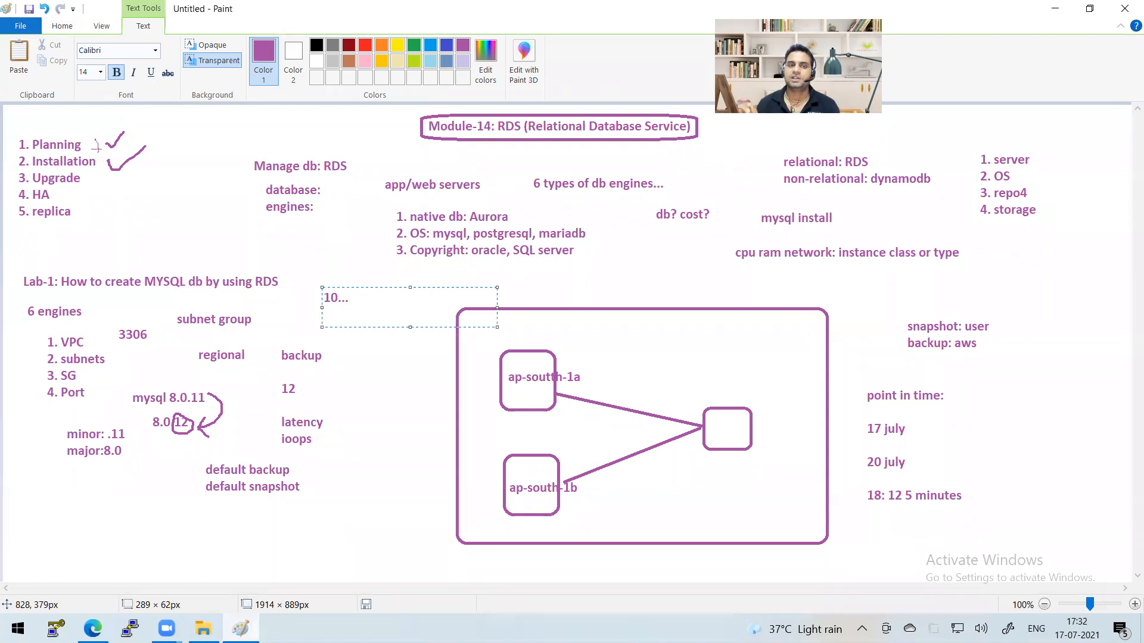
pyautogui.write('BACKUP')
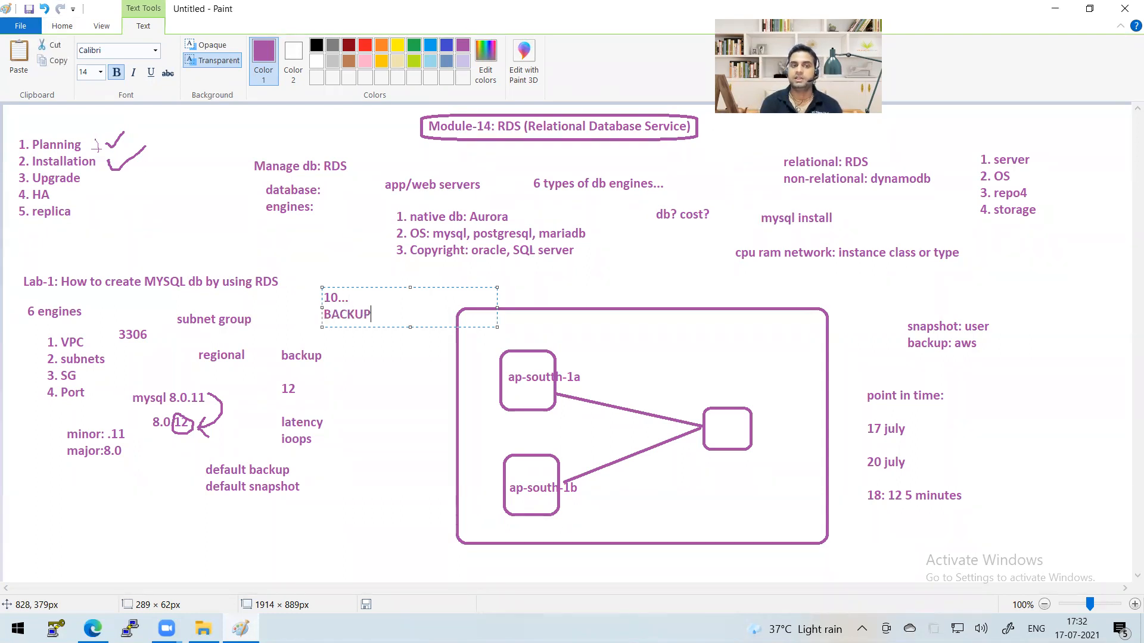
pyautogui.press('Return')
pyautogui.write('SNAP')
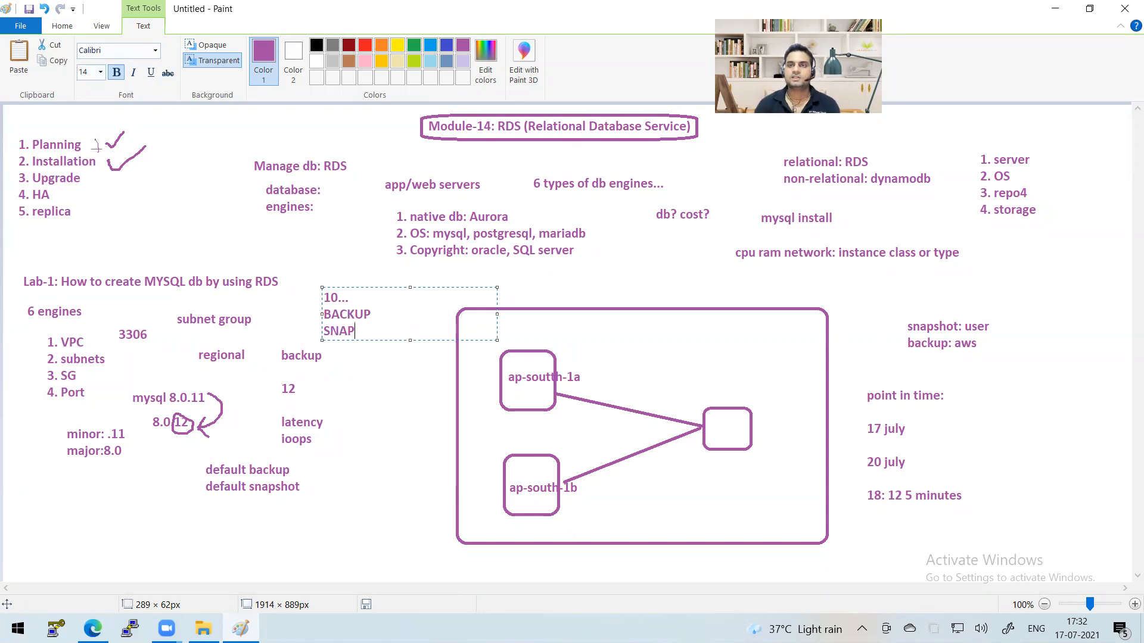
pyautogui.click(606, 291)
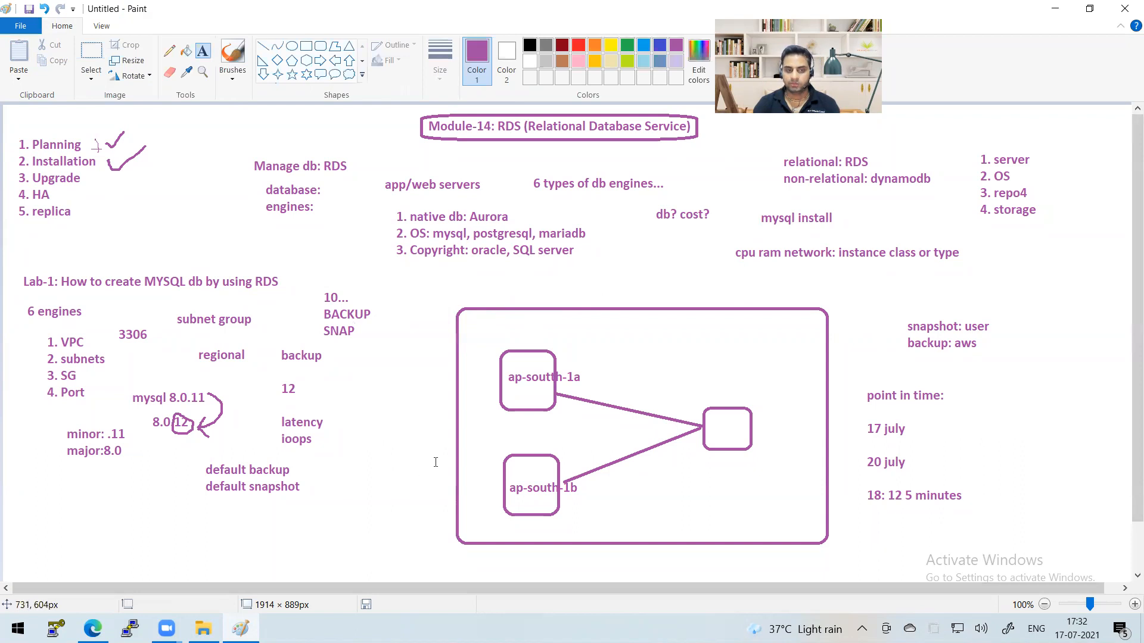
# Step: Select database-1 and highlight its status changing from Creating to Backing-up
pyautogui.hotkey('alt', 'Tab')
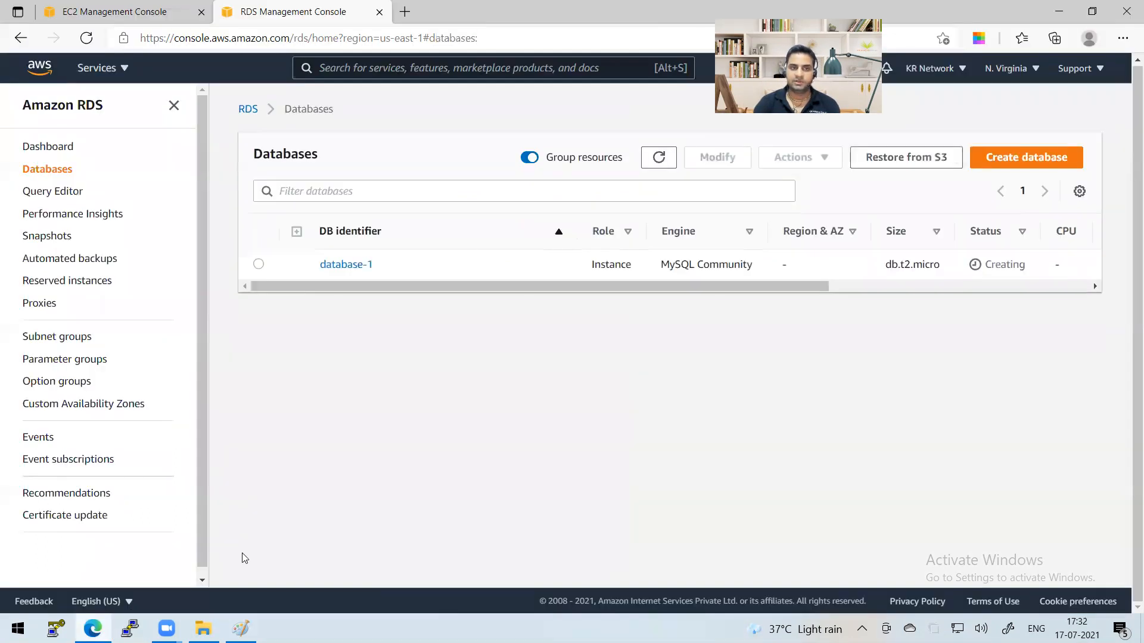
pyautogui.click(261, 266)
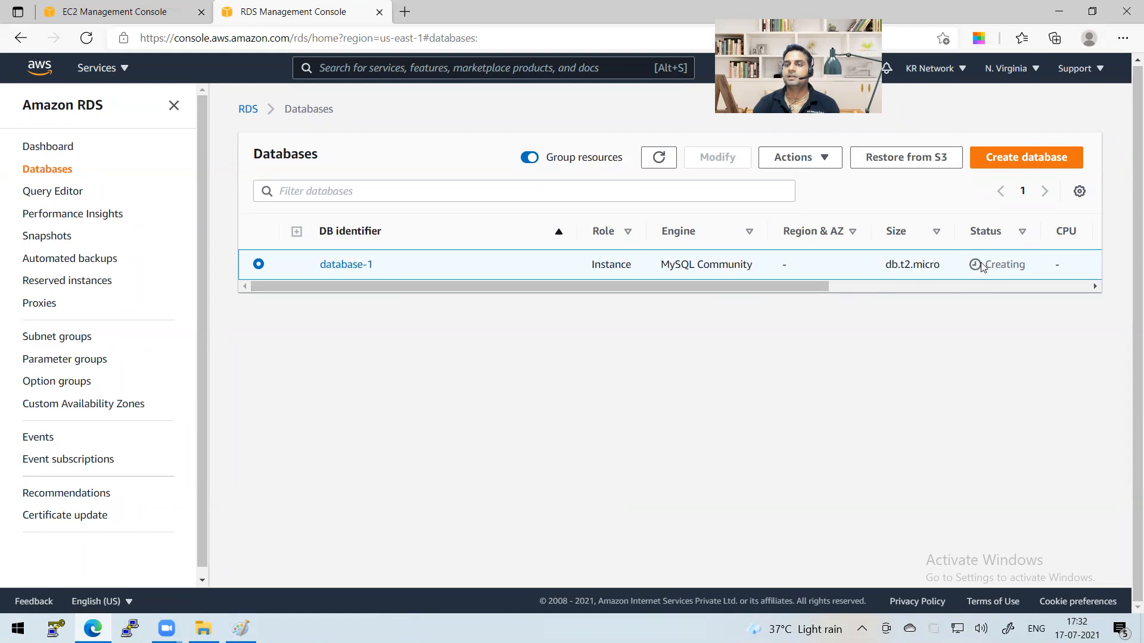
pyautogui.moveTo(985, 266); pyautogui.dragTo(1023, 266)
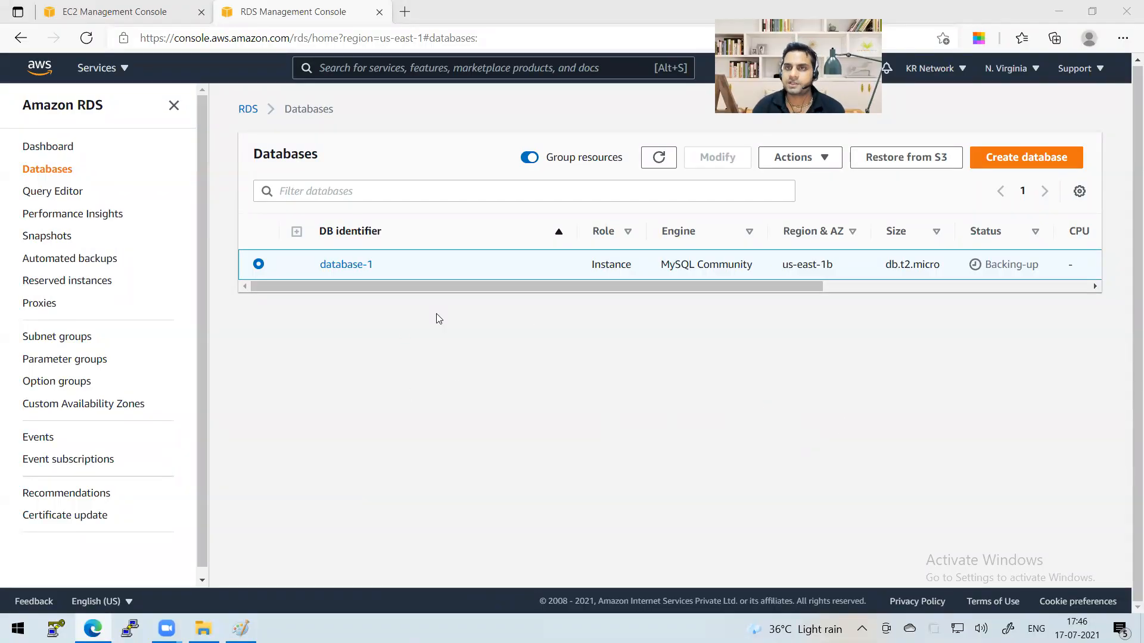
pyautogui.moveTo(984, 267); pyautogui.dragTo(1042, 268)
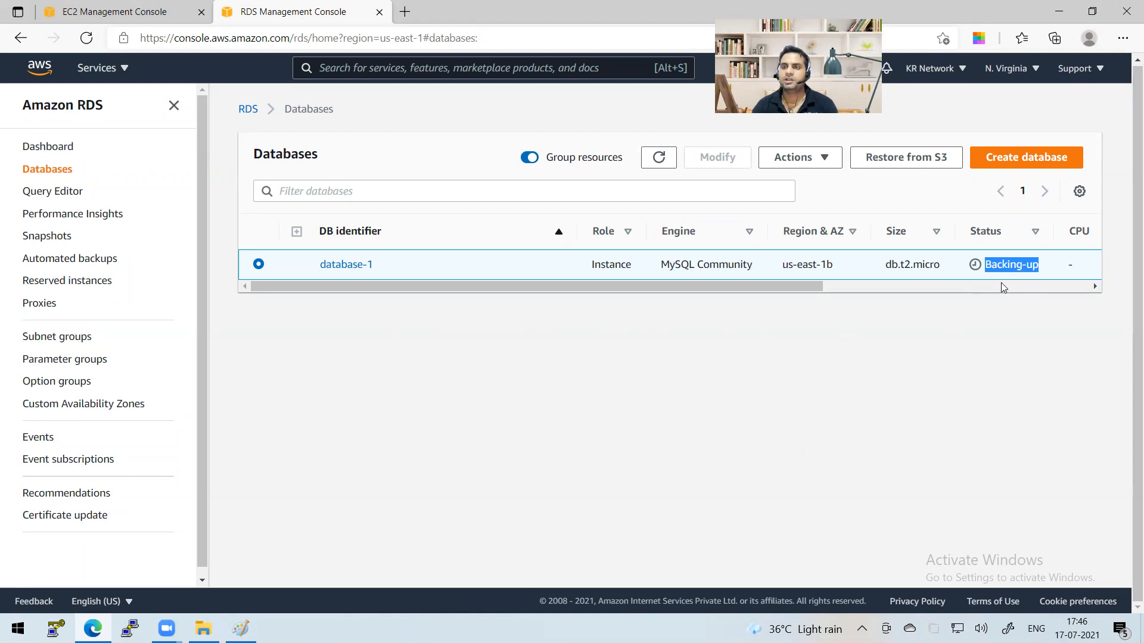
# Step: Refresh the list and highlight database-1's Available status, zone, db.t2.micro size, connections and maintenance
pyautogui.click(660, 159)
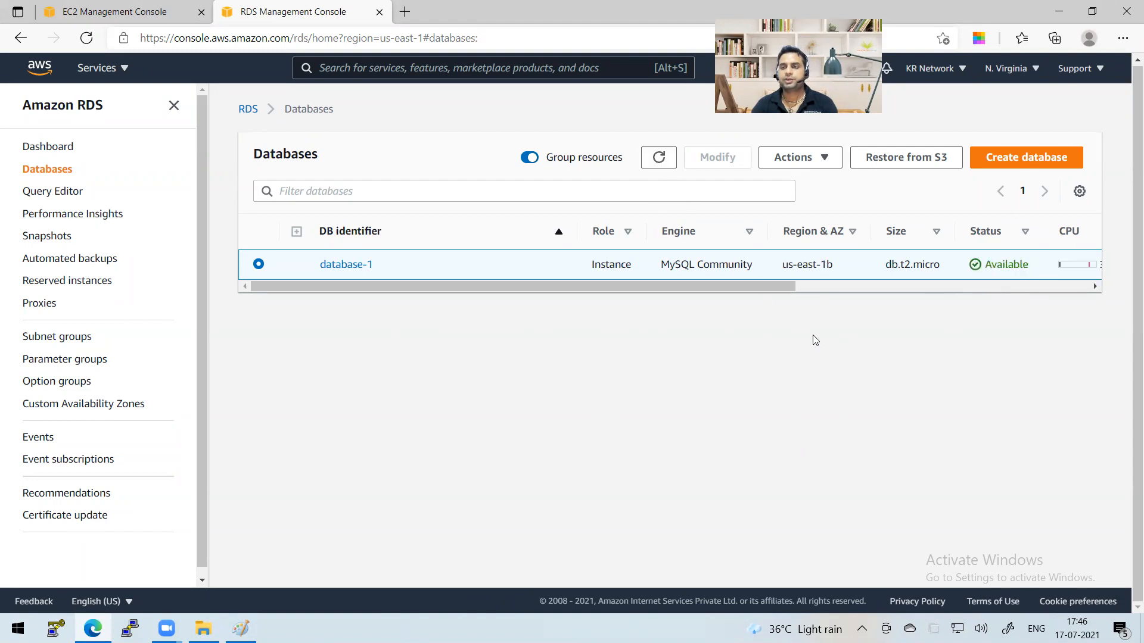
pyautogui.moveTo(1021, 264); pyautogui.dragTo(992, 264)
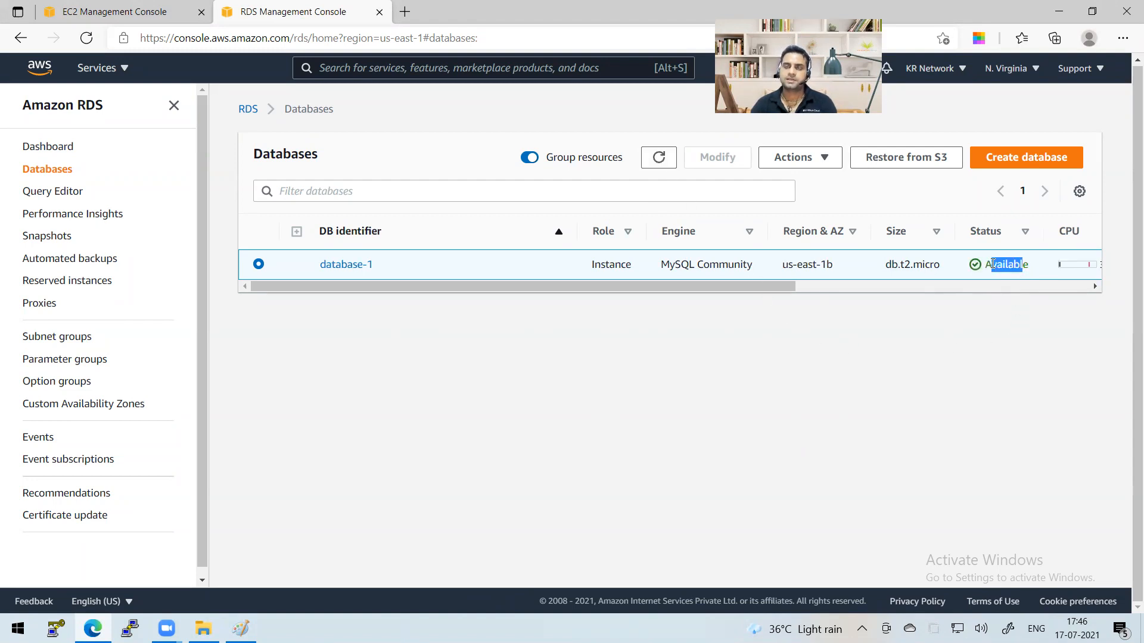
pyautogui.moveTo(834, 264); pyautogui.dragTo(797, 265)
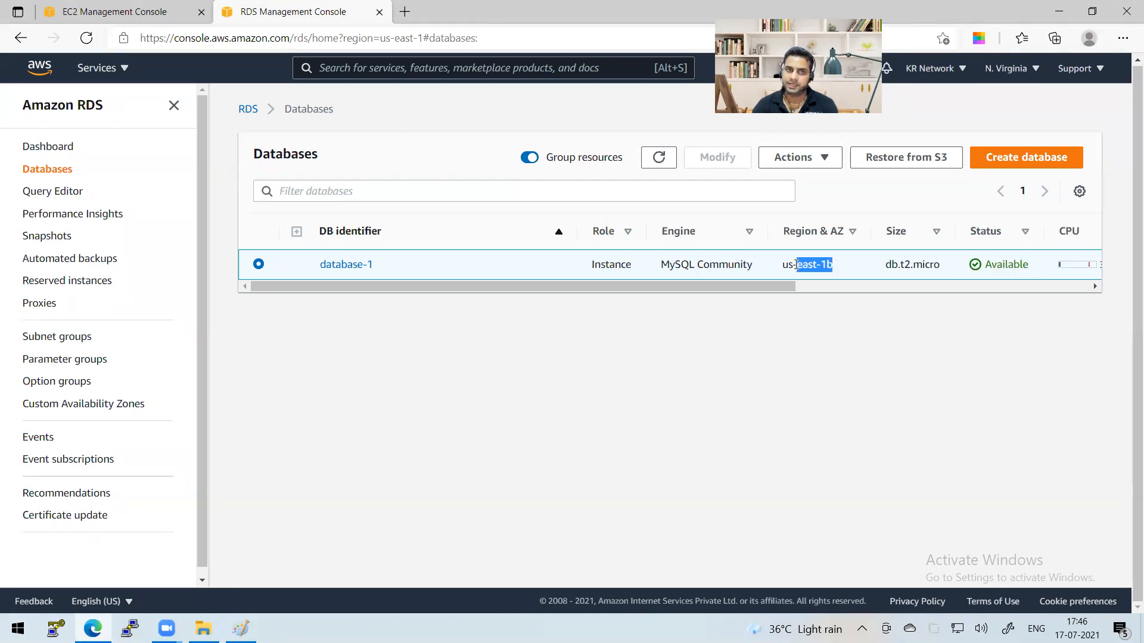
pyautogui.moveTo(885, 265); pyautogui.dragTo(947, 267)
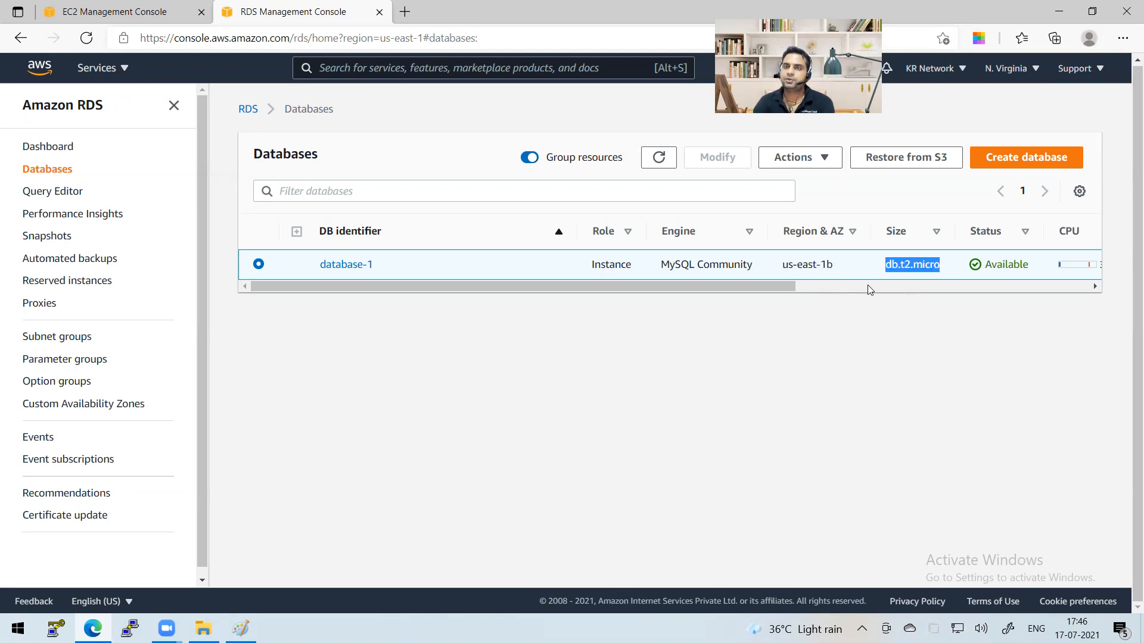
pyautogui.moveTo(704, 286); pyautogui.dragTo(979, 290)
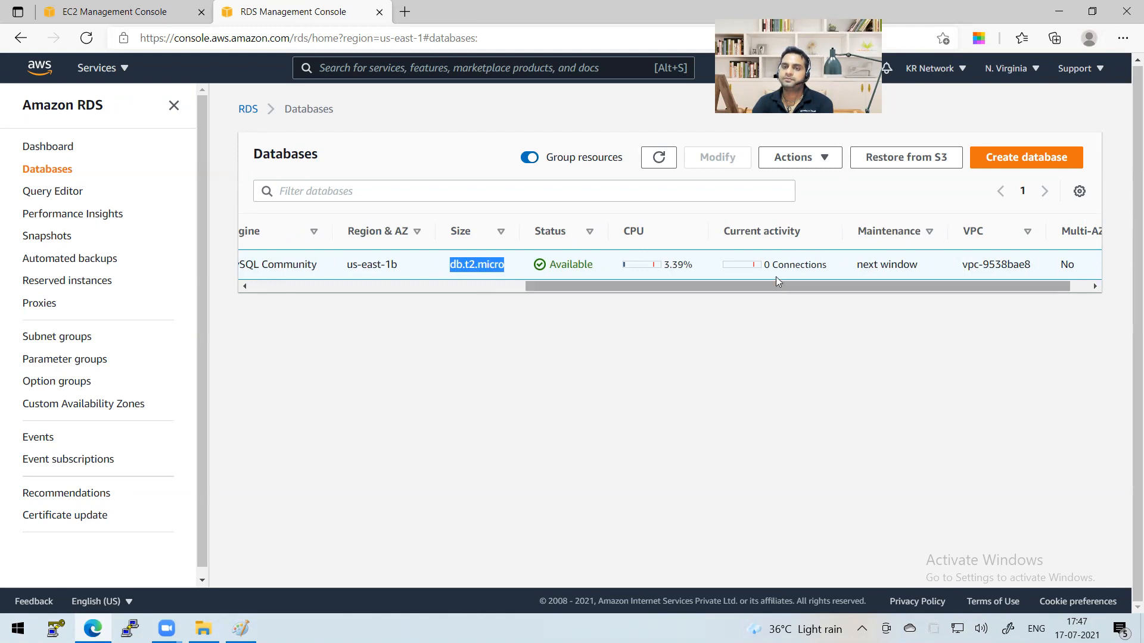
pyautogui.moveTo(764, 265); pyautogui.dragTo(821, 267)
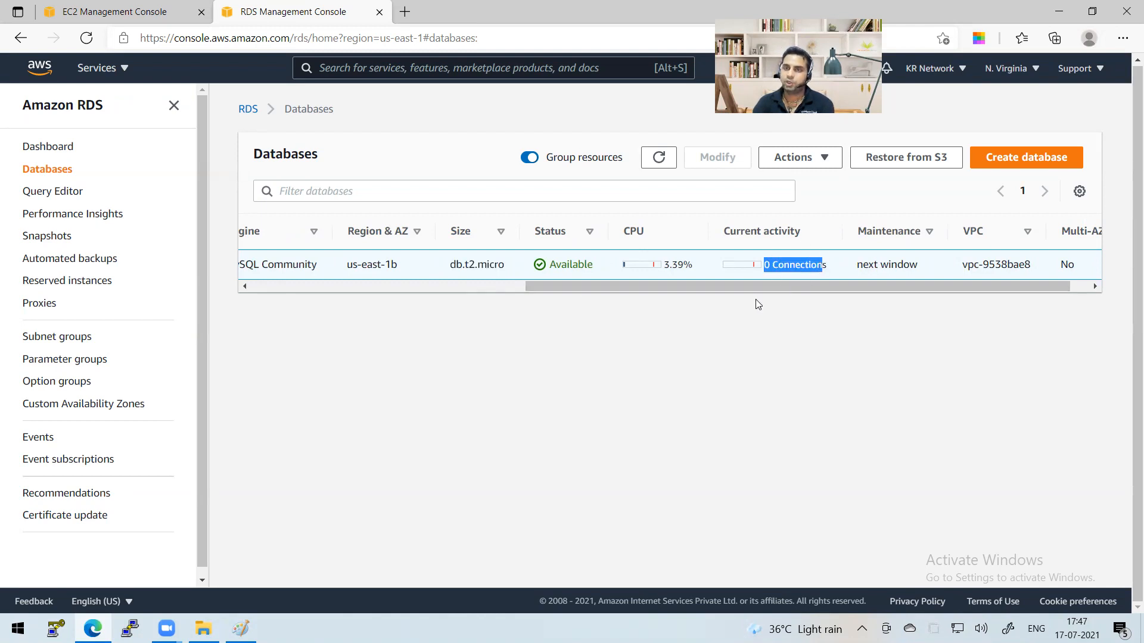
pyautogui.moveTo(780, 283); pyautogui.dragTo(897, 278)
pyautogui.moveTo(831, 263); pyautogui.dragTo(630, 354)
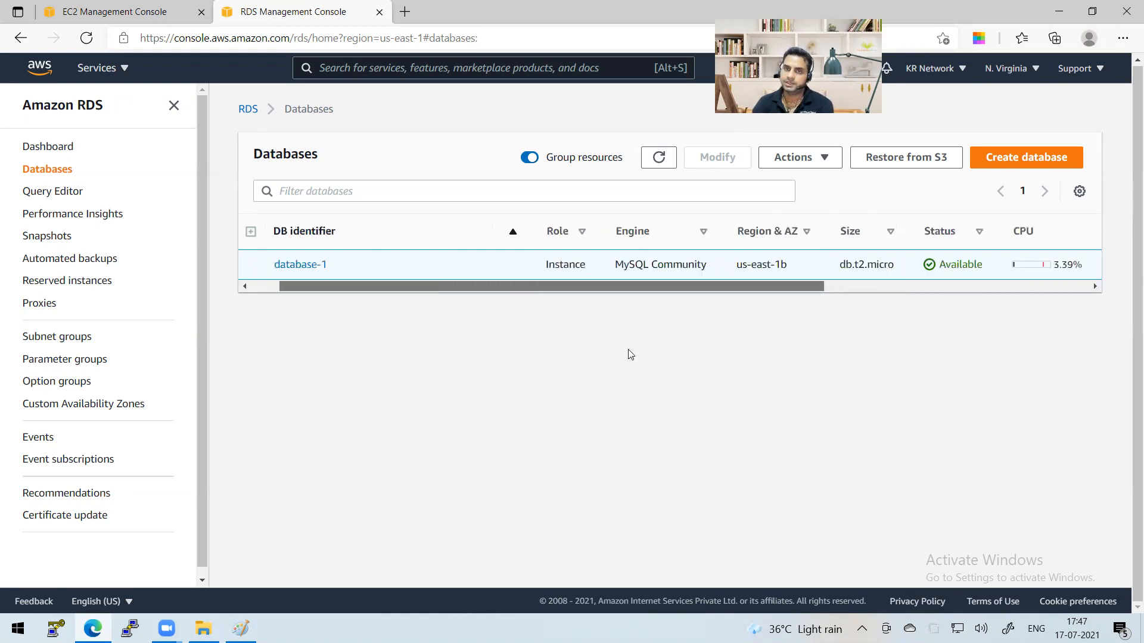
# Step: Open database-1's details and select its endpoint hostname under Connectivity & security
pyautogui.click(349, 265)
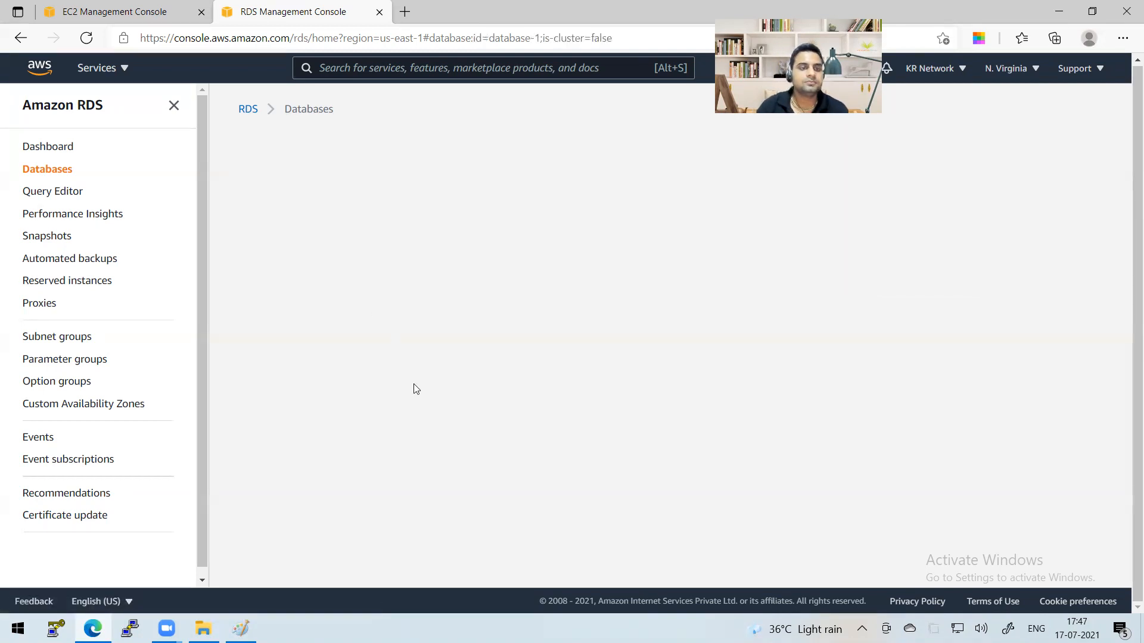
pyautogui.scroll(-3, 409, 357)
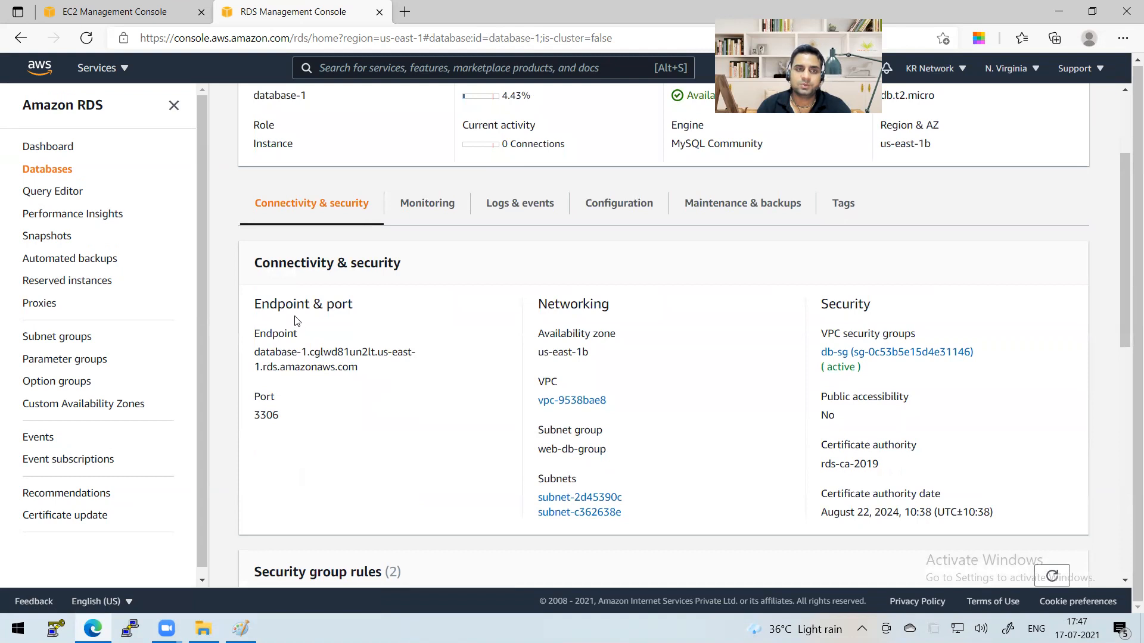
pyautogui.doubleClick(262, 304)
pyautogui.moveTo(258, 352); pyautogui.dragTo(363, 371)
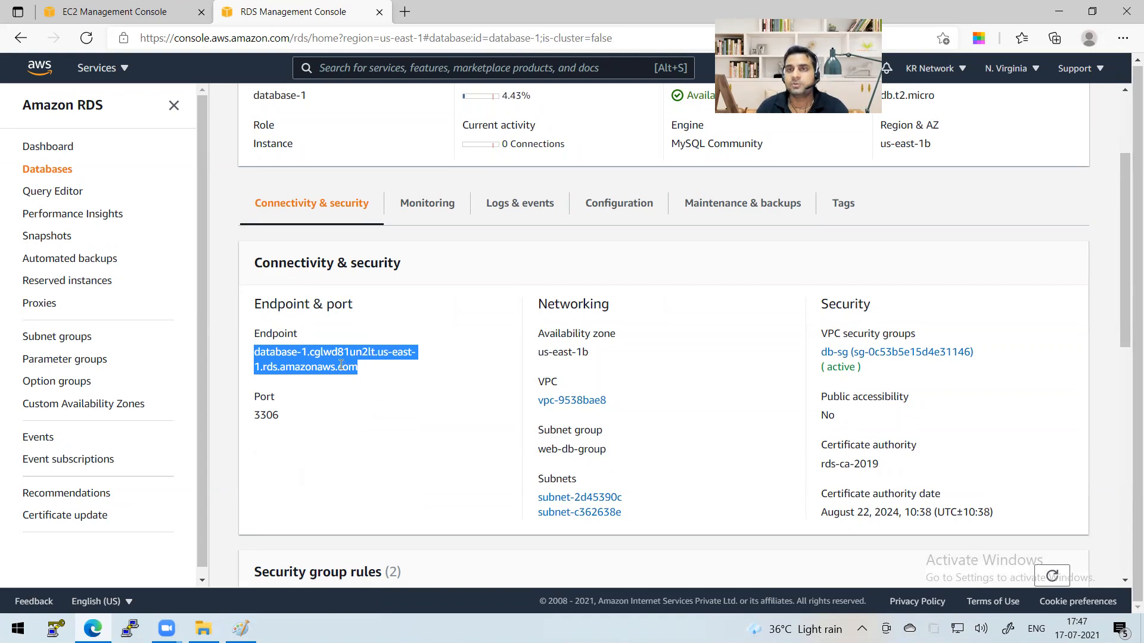
# Step: Launch a Command Prompt by running cmd from the Run box
pyautogui.press('super+r')
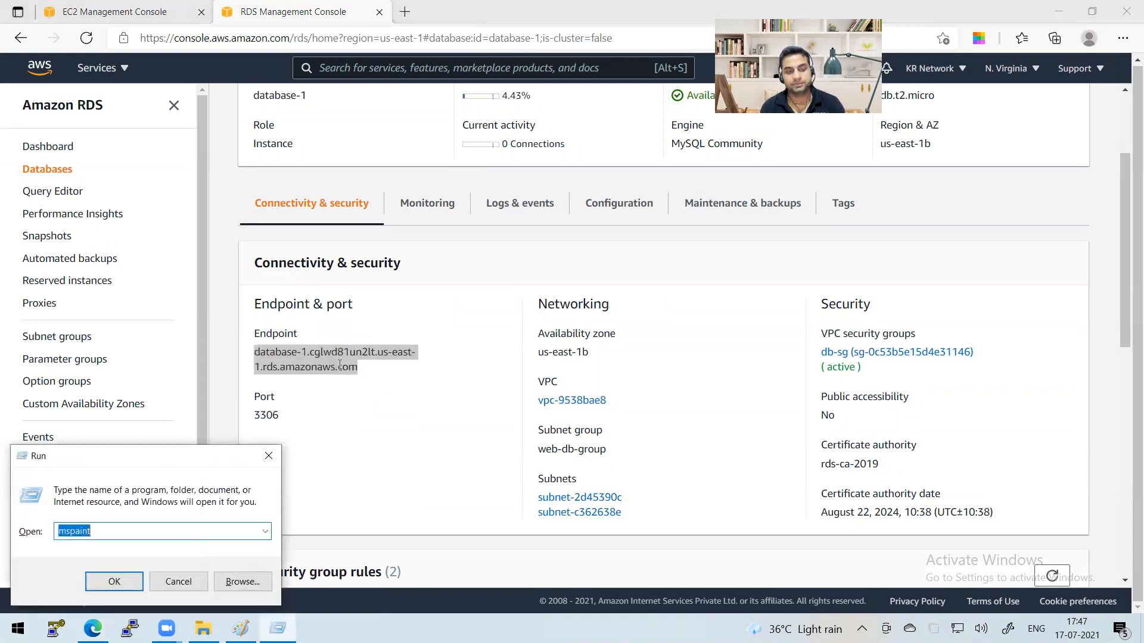
pyautogui.write('cmd')
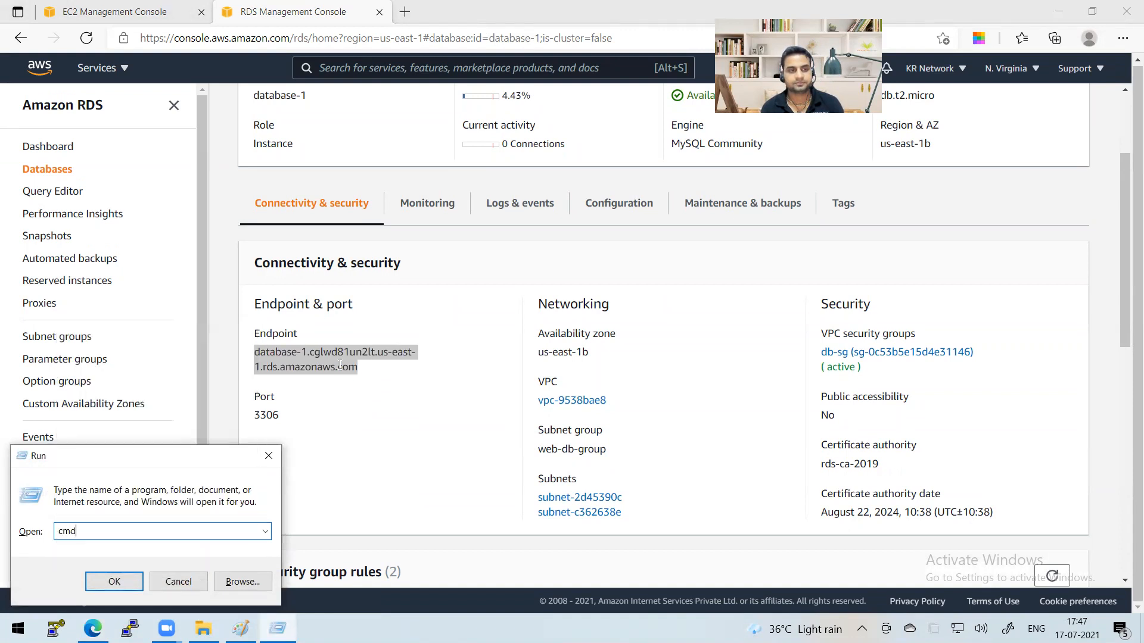
pyautogui.press('Return')
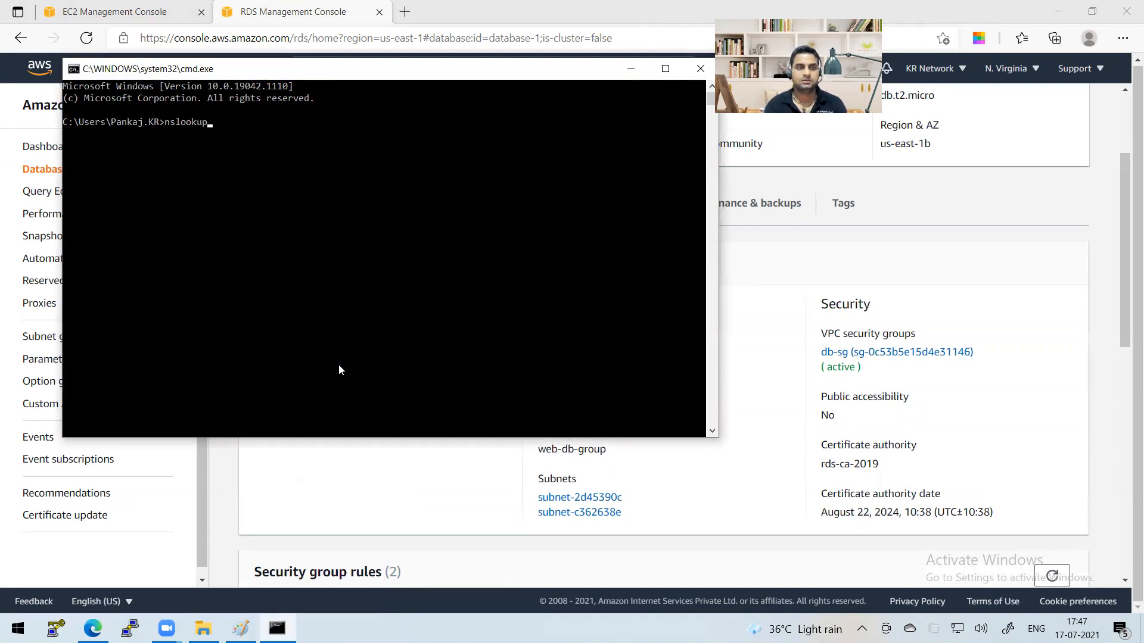
# Step: Copy the database-1 endpoint hostname and run nslookup on it
pyautogui.click(375, 478)
pyautogui.moveTo(357, 367); pyautogui.dragTo(270, 353)
pyautogui.rightClick(267, 353)
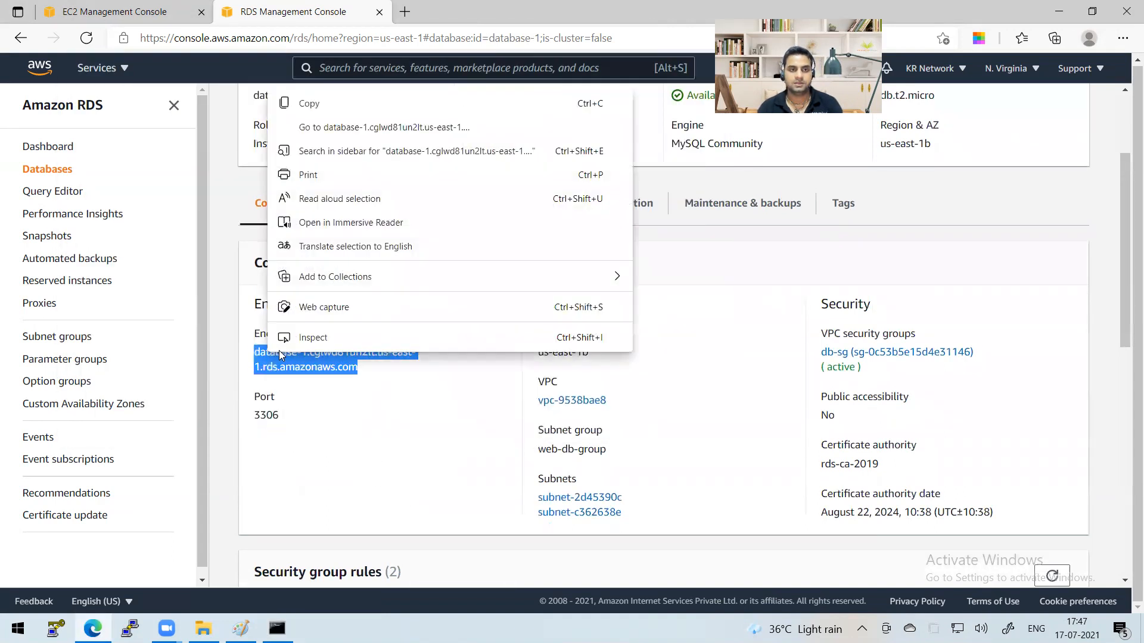
pyautogui.click(292, 103)
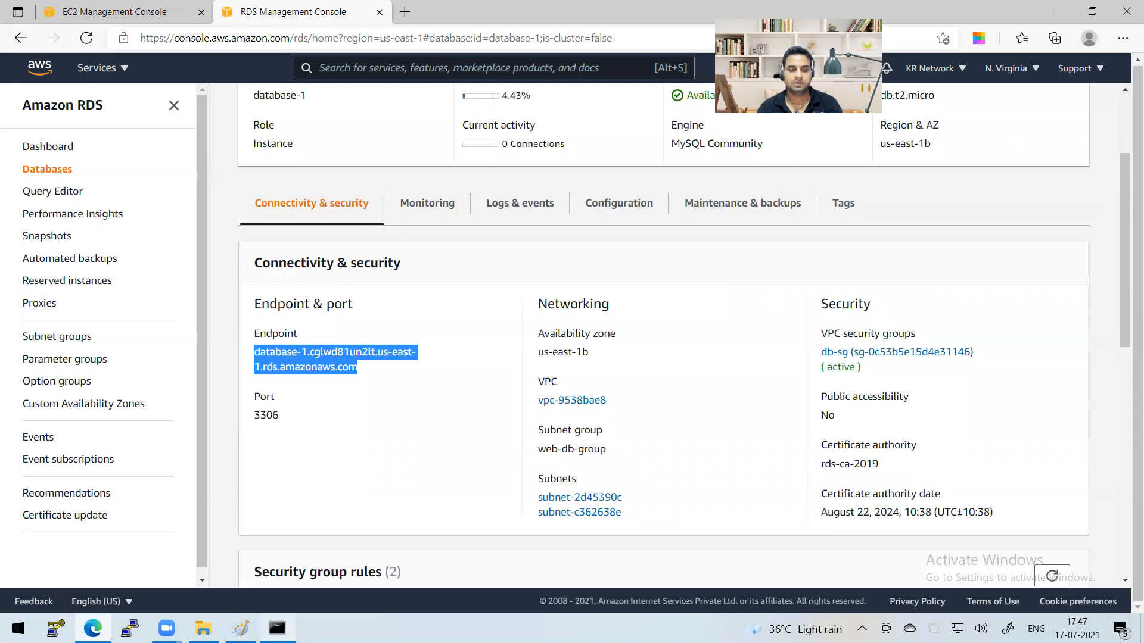
pyautogui.click(277, 628)
pyautogui.hotkey('ctrl', 'v')
pyautogui.press('Return')
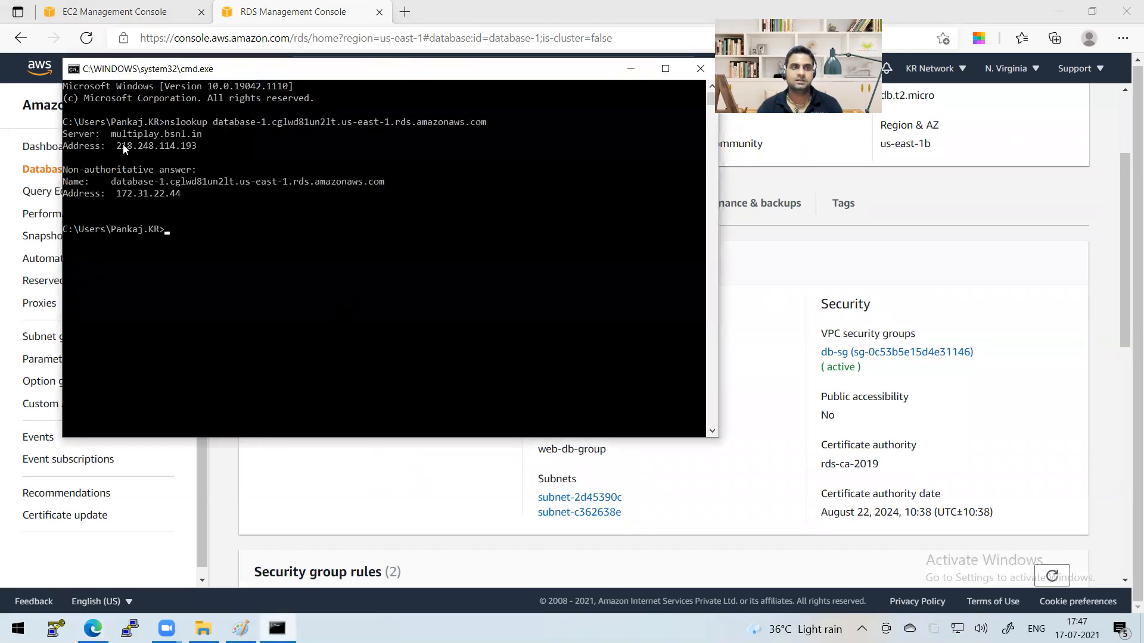
# Step: Highlight the DNS server 218.248.114.193 and the endpoint's private address 172.31.22.44
pyautogui.moveTo(118, 146); pyautogui.dragTo(196, 147)
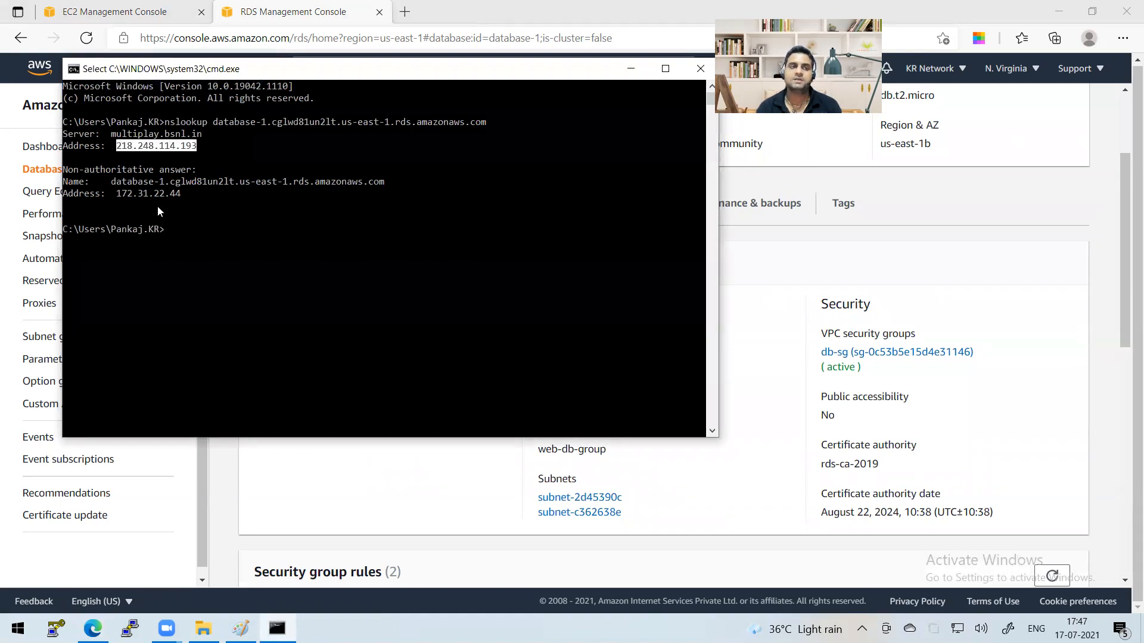
pyautogui.moveTo(122, 194); pyautogui.dragTo(182, 193)
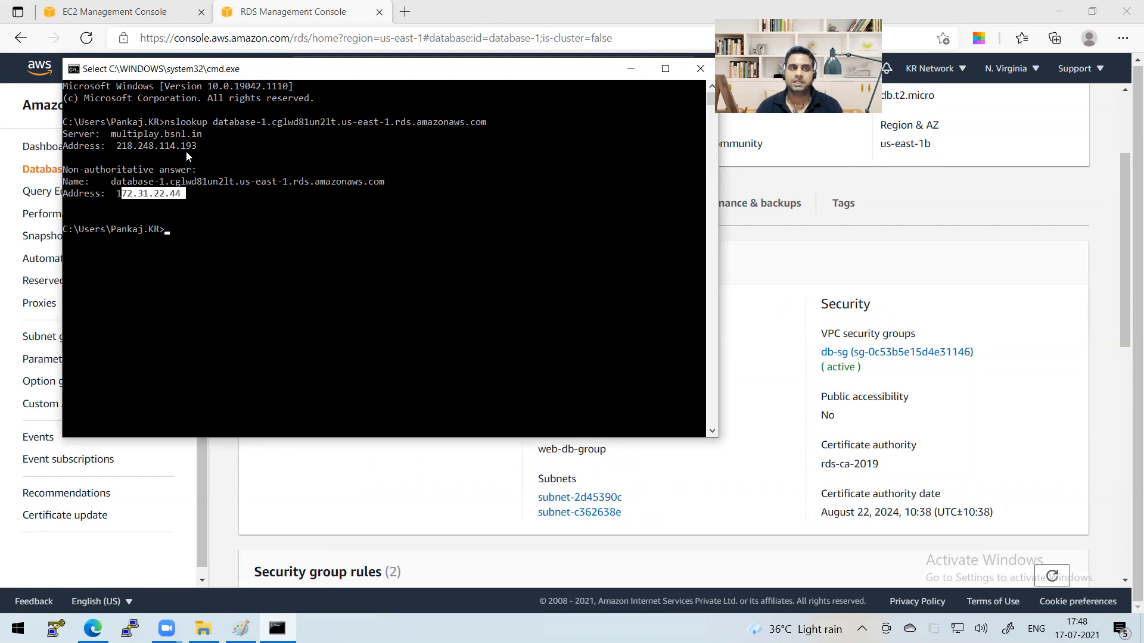
pyautogui.moveTo(118, 146); pyautogui.dragTo(196, 147)
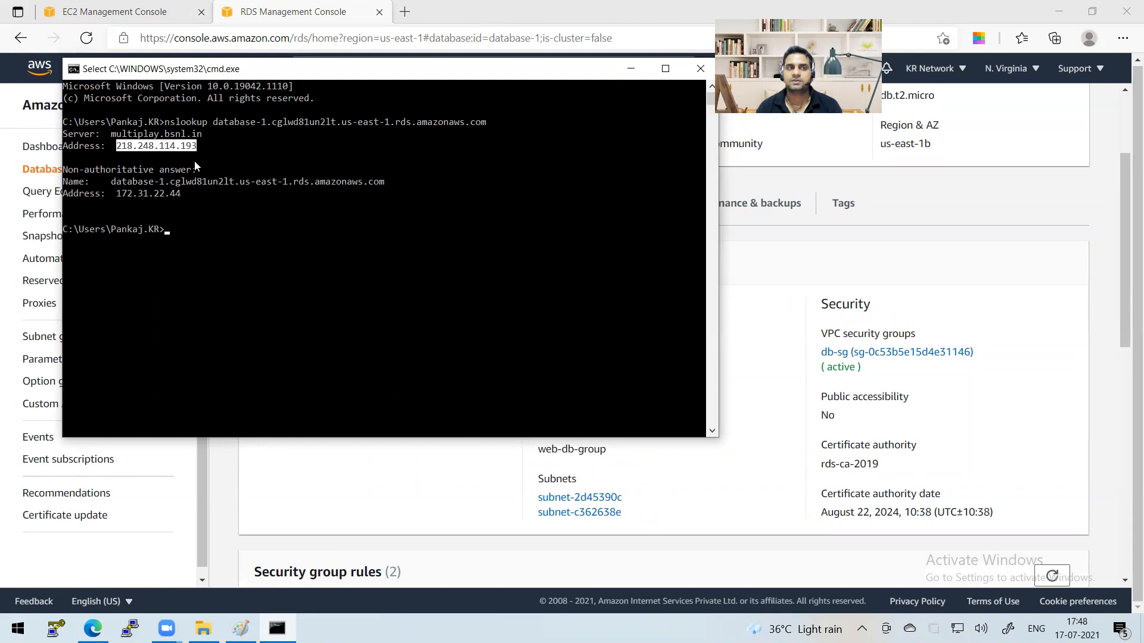
pyautogui.moveTo(119, 194); pyautogui.dragTo(180, 197)
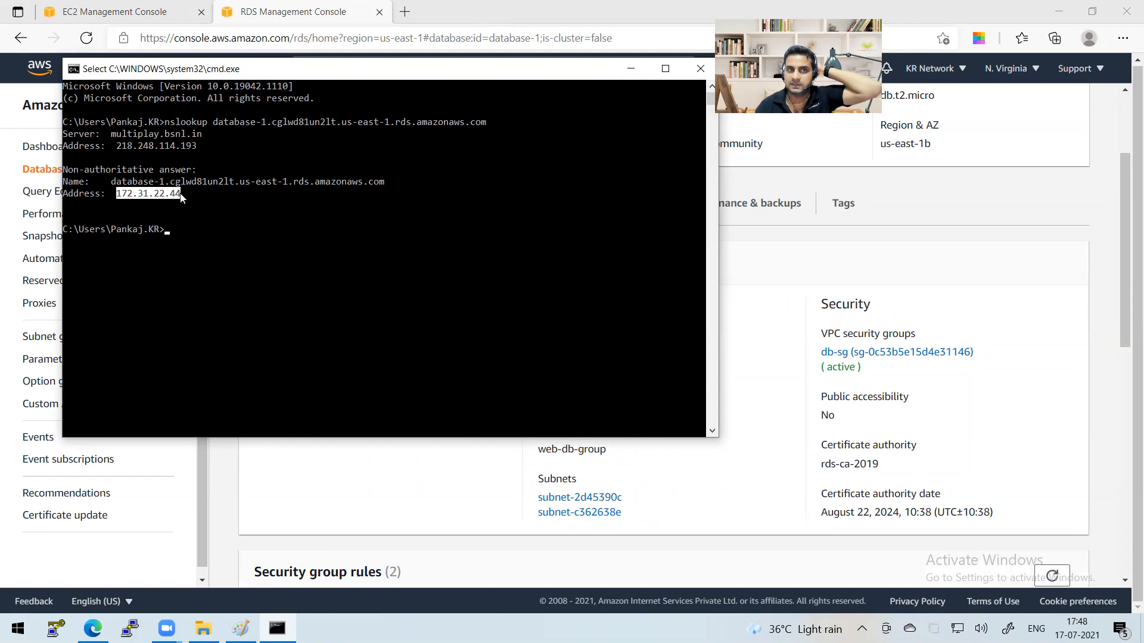
pyautogui.moveTo(201, 146); pyautogui.dragTo(121, 150)
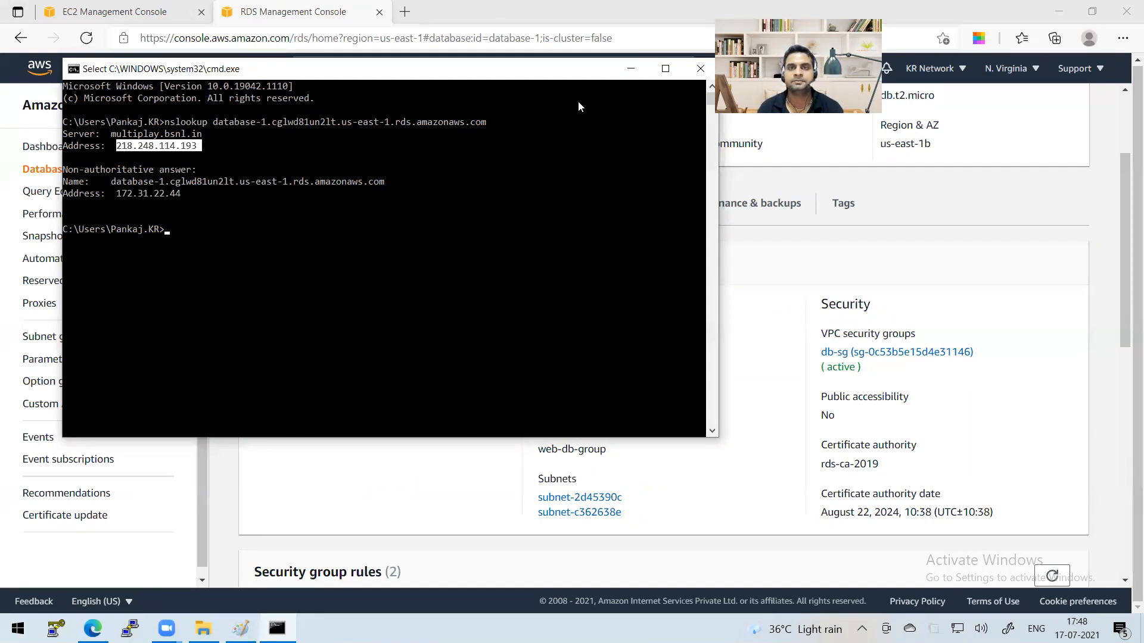
pyautogui.click(631, 68)
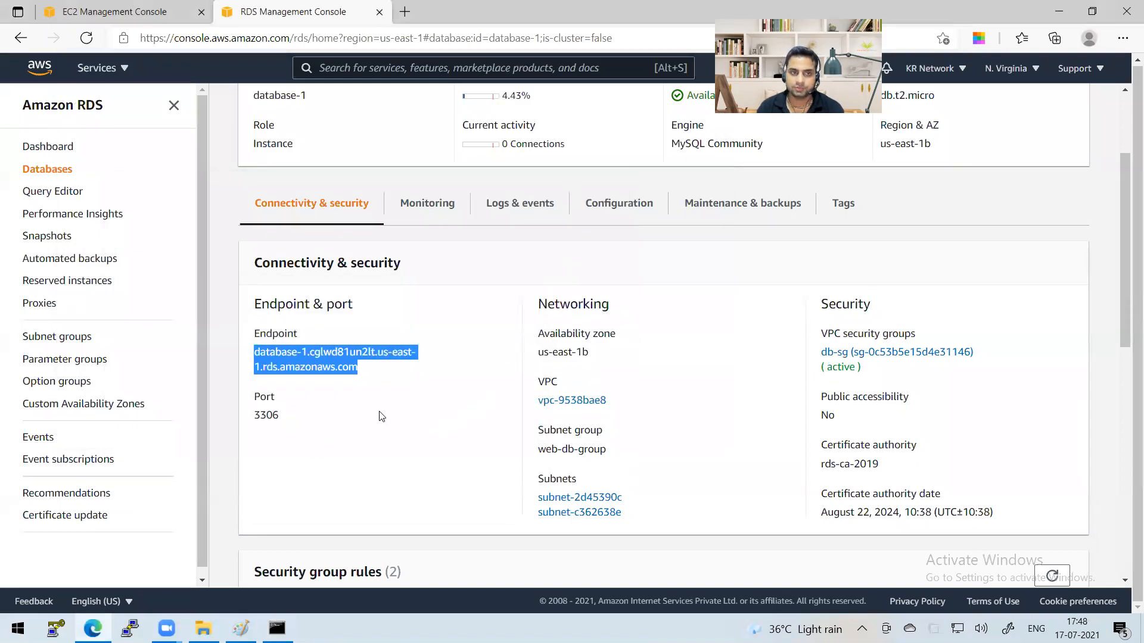
pyautogui.moveTo(282, 421); pyautogui.dragTo(249, 420)
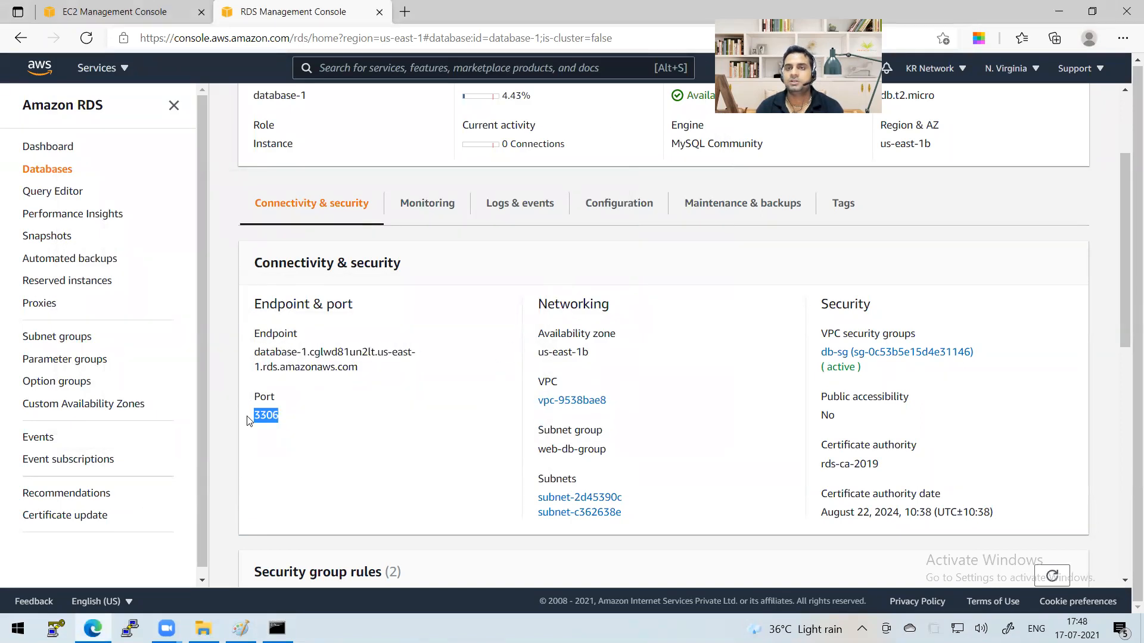
pyautogui.scroll(-2, 384, 399)
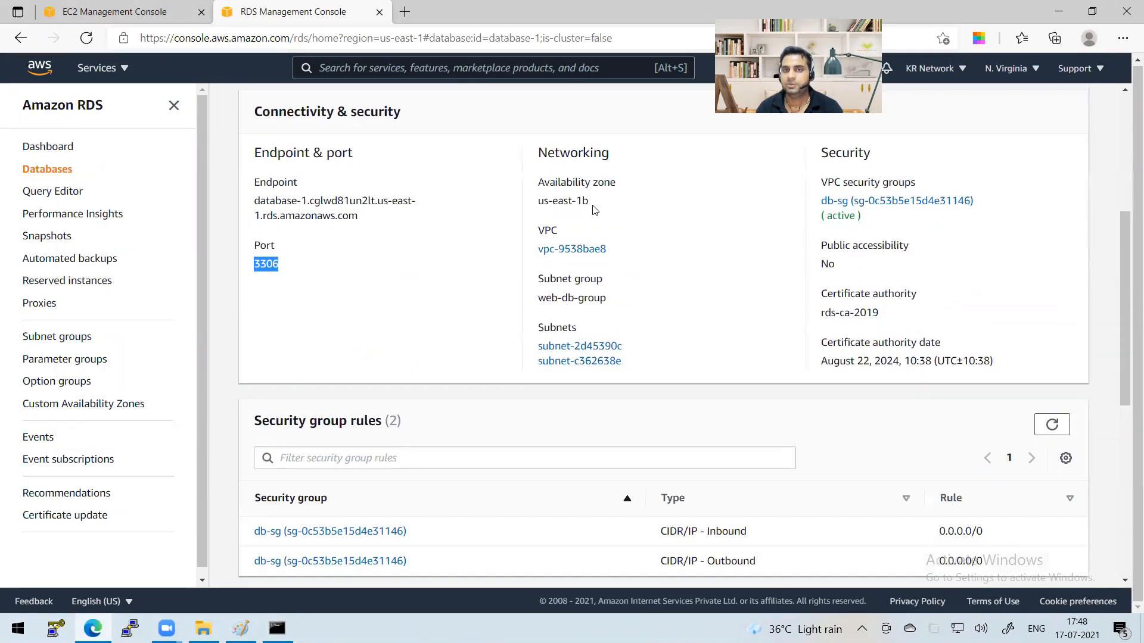
pyautogui.moveTo(594, 204); pyautogui.dragTo(537, 201)
pyautogui.moveTo(607, 298); pyautogui.dragTo(536, 302)
pyautogui.moveTo(630, 370); pyautogui.dragTo(535, 344)
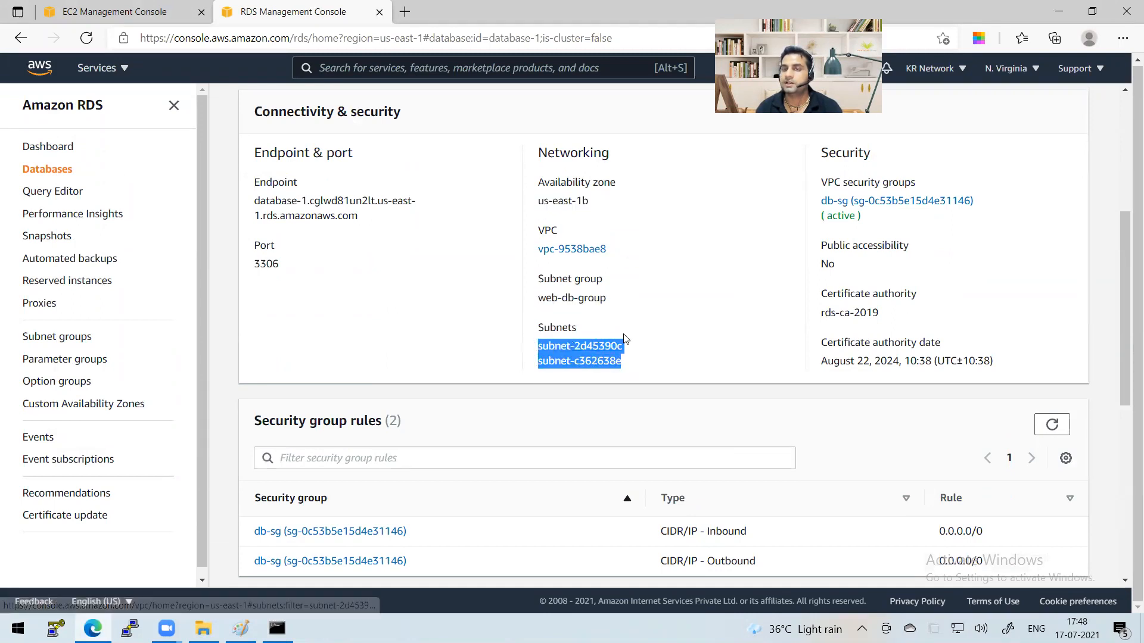
pyautogui.moveTo(822, 246); pyautogui.dragTo(904, 250)
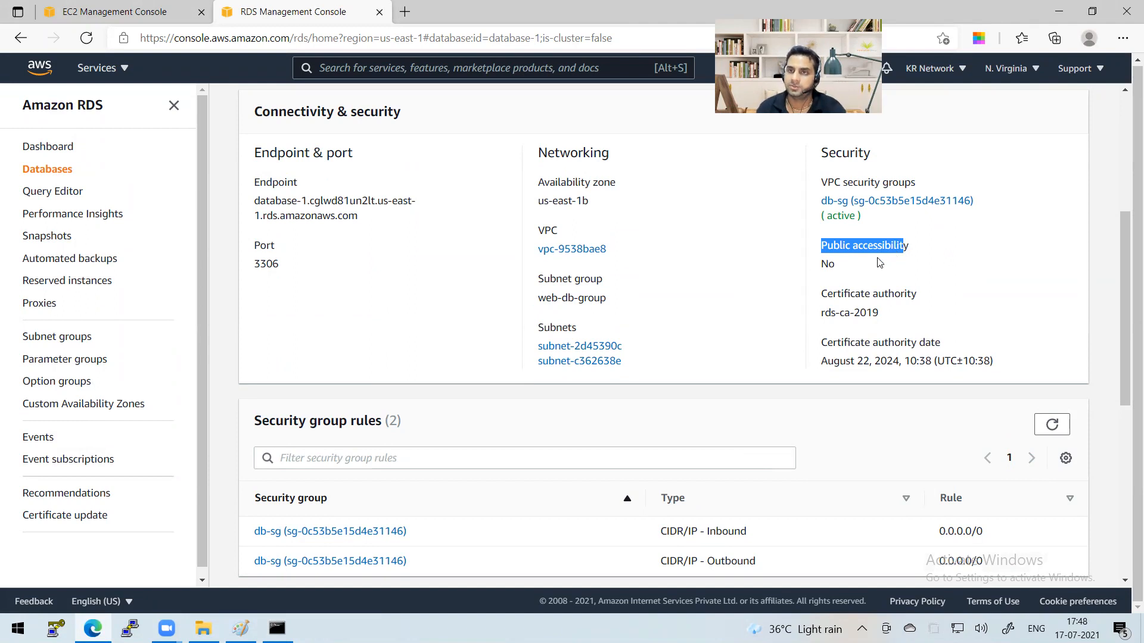
pyautogui.scroll(-2, 711, 435)
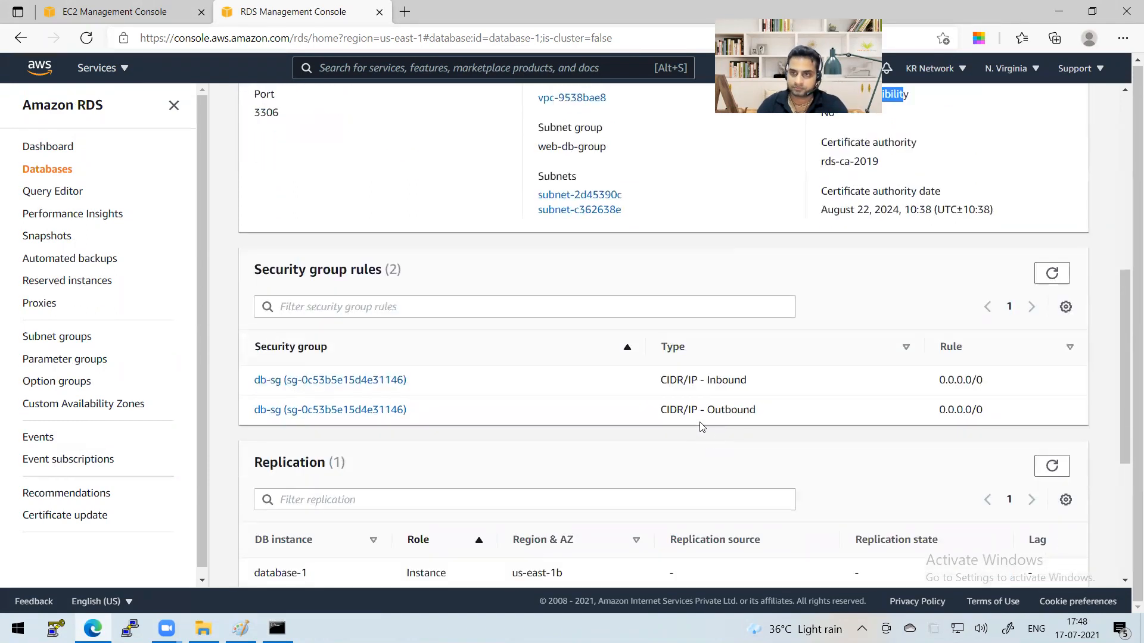
pyautogui.scroll(-1, 697, 429)
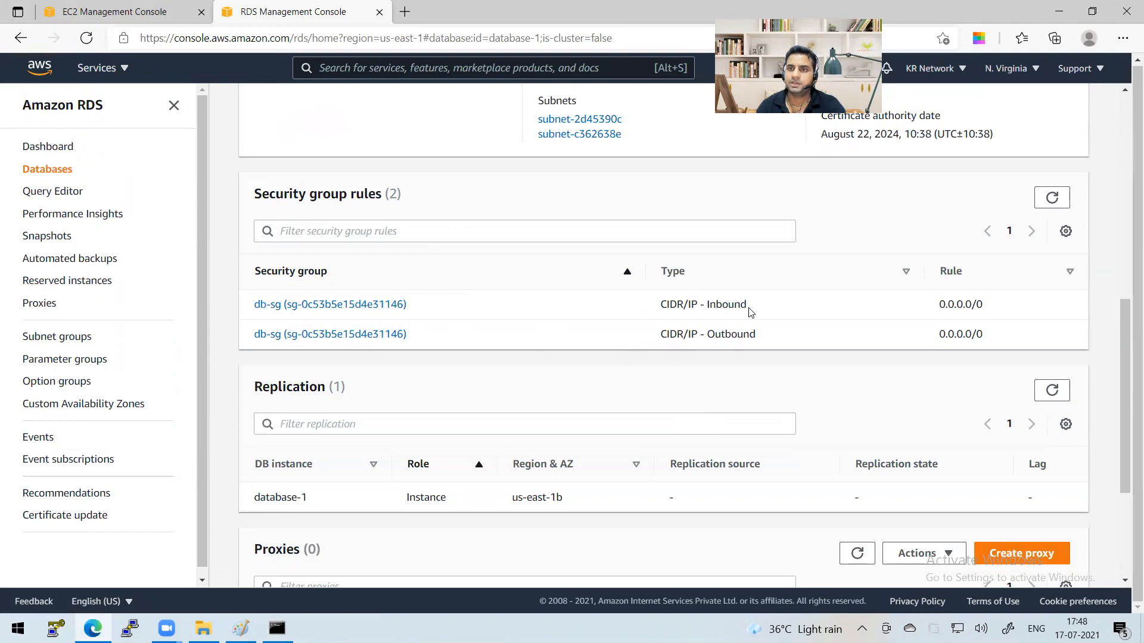
pyautogui.moveTo(748, 308); pyautogui.dragTo(752, 334)
pyautogui.click(750, 338)
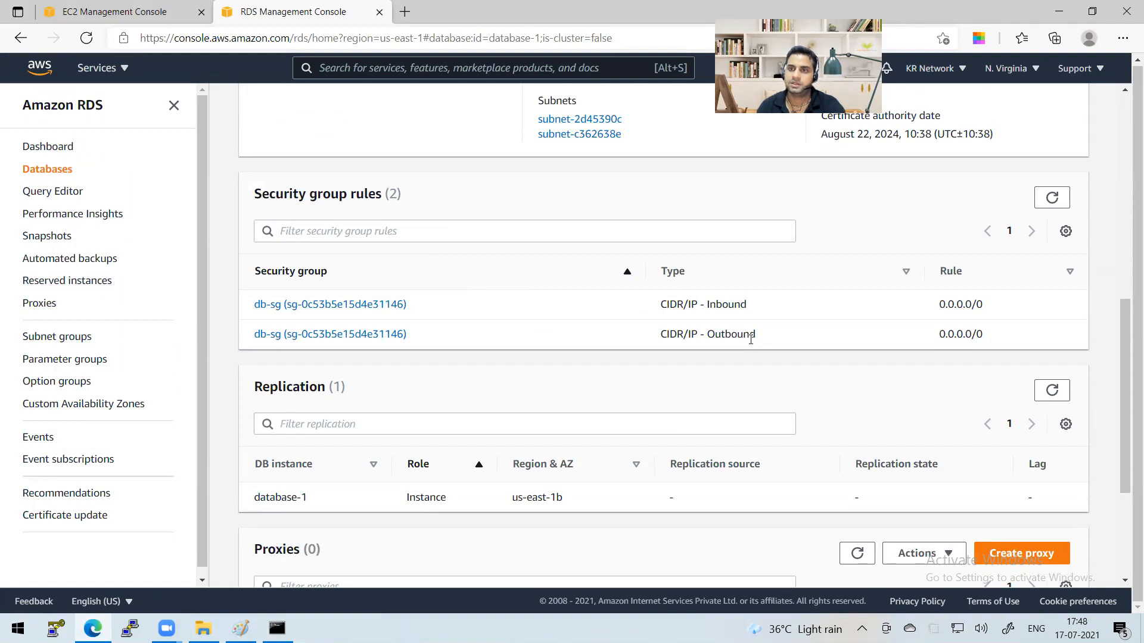
pyautogui.scroll(-1, 750, 339)
pyautogui.scroll(-2, 747, 353)
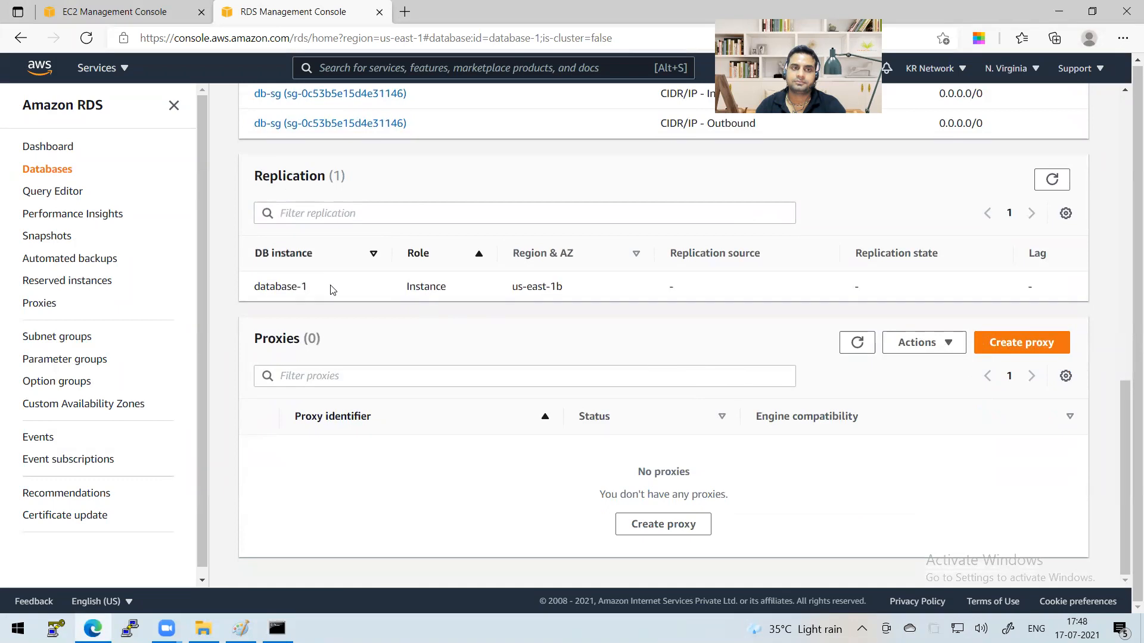
pyautogui.moveTo(307, 287); pyautogui.dragTo(255, 292)
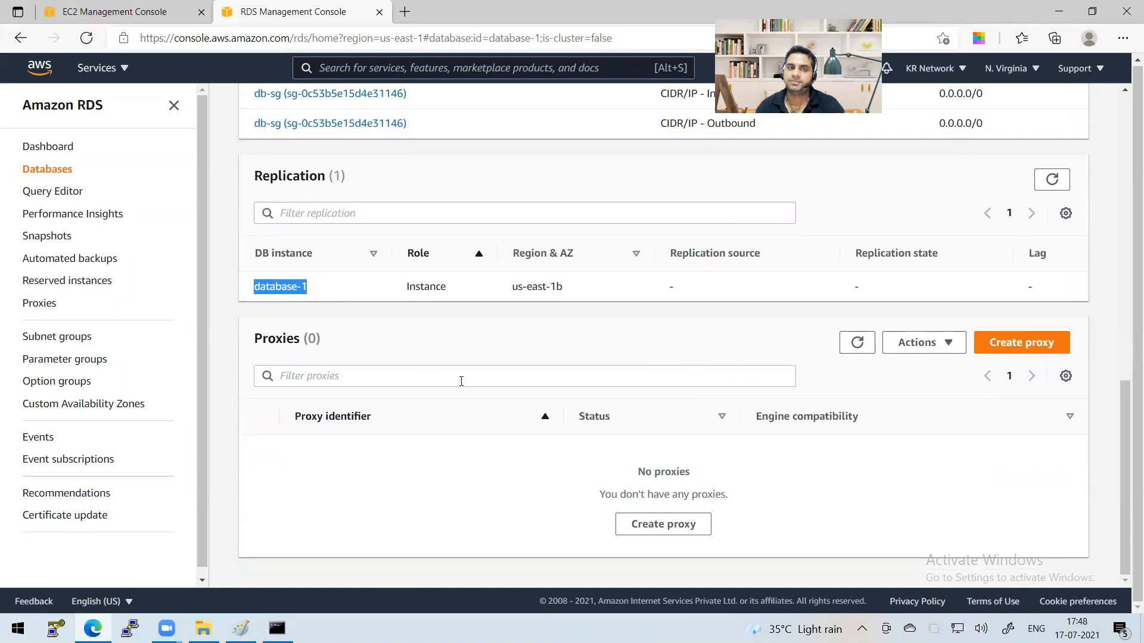
pyautogui.moveTo(347, 181); pyautogui.dragTo(279, 181)
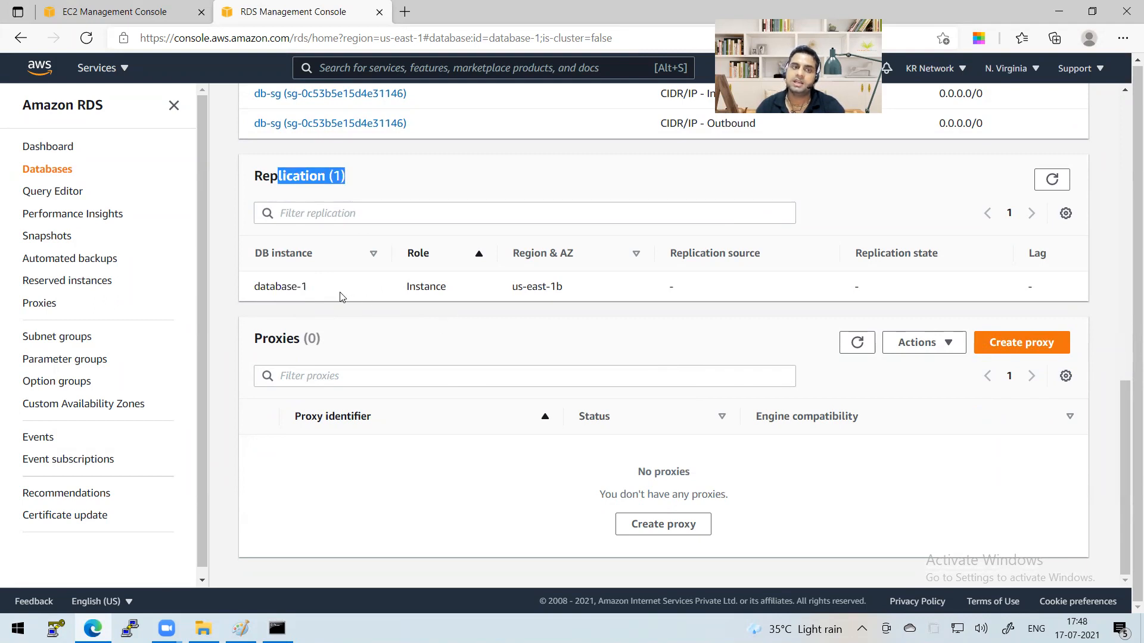
pyautogui.moveTo(307, 288); pyautogui.dragTo(268, 286)
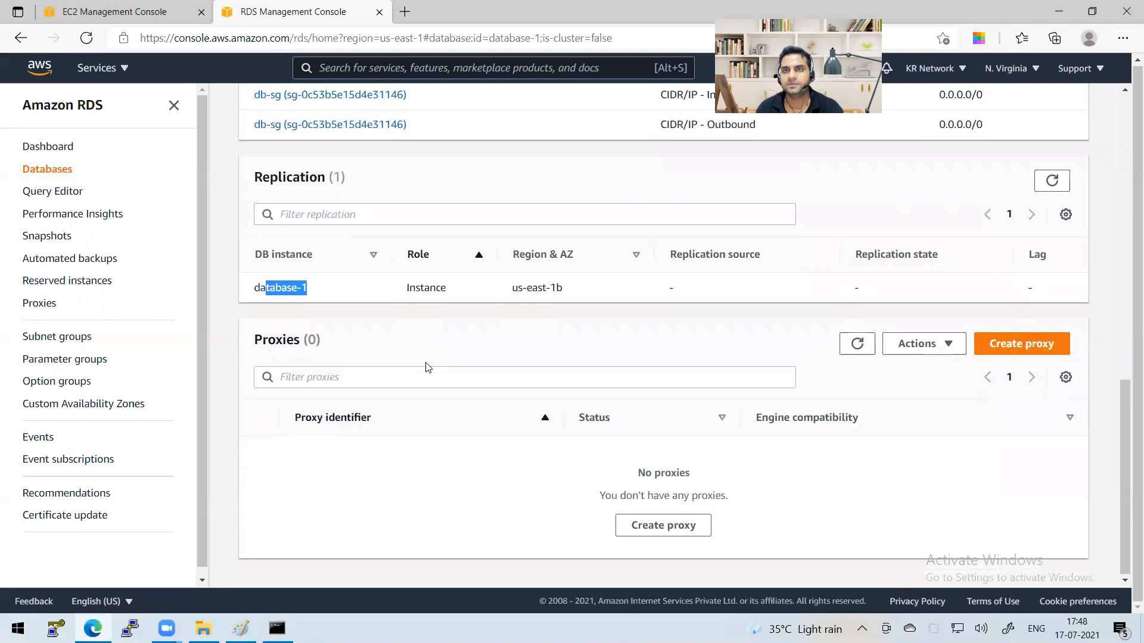
pyautogui.scroll(5, 427, 366)
pyautogui.scroll(6, 428, 367)
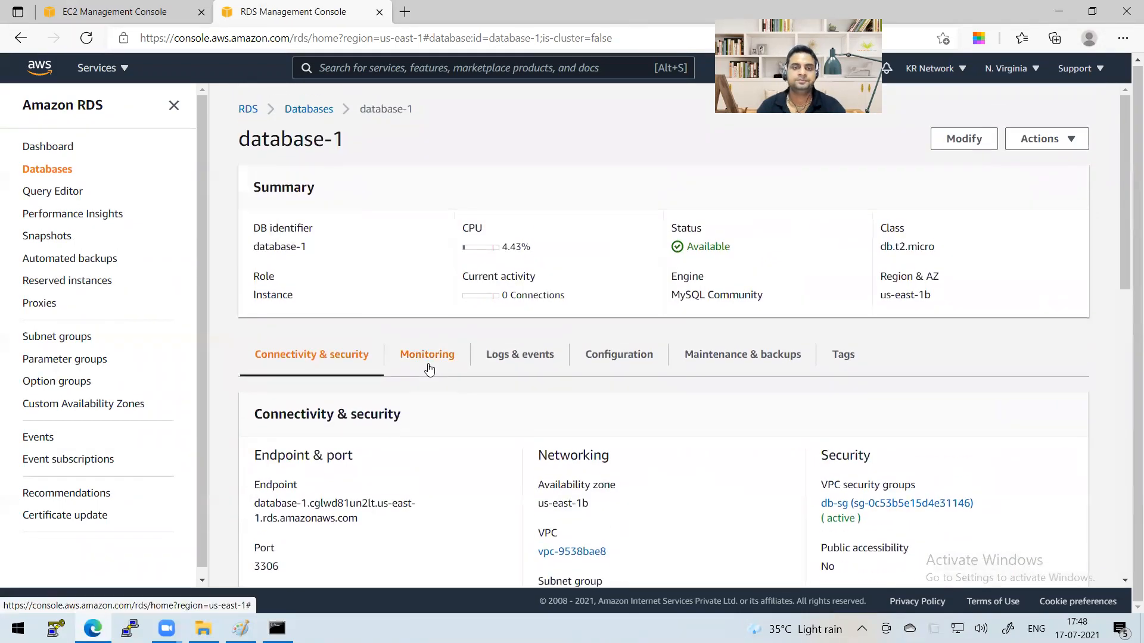
# Step: Review database-1's CloudWatch monitoring graphs, then its five recent events under Logs & events
pyautogui.click(429, 356)
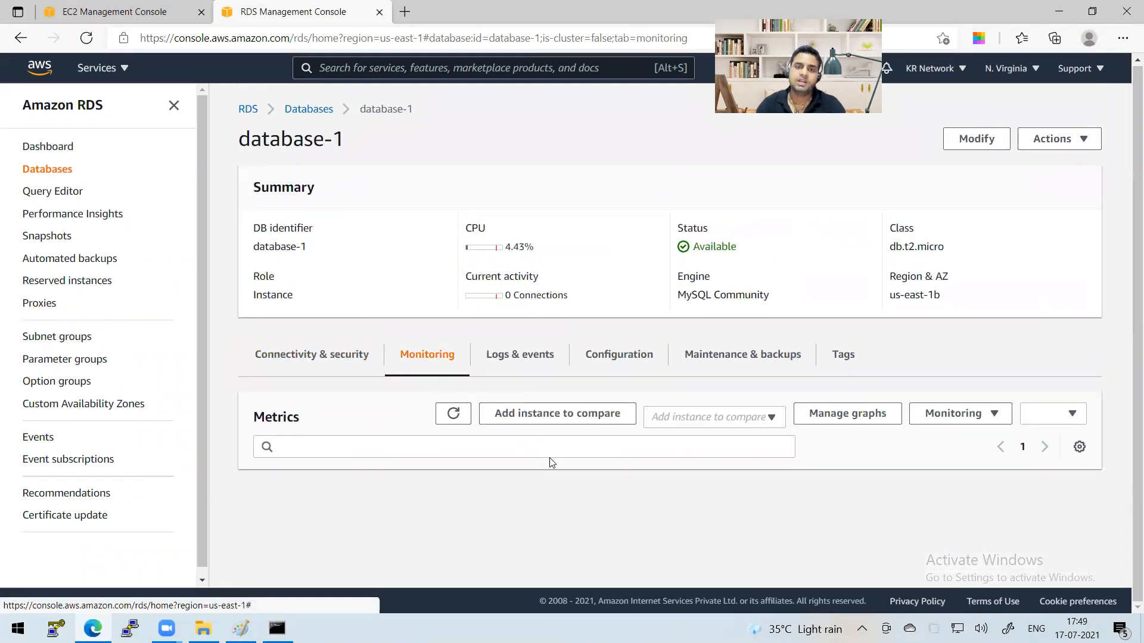
pyautogui.scroll(-2, 551, 465)
pyautogui.scroll(-2, 553, 441)
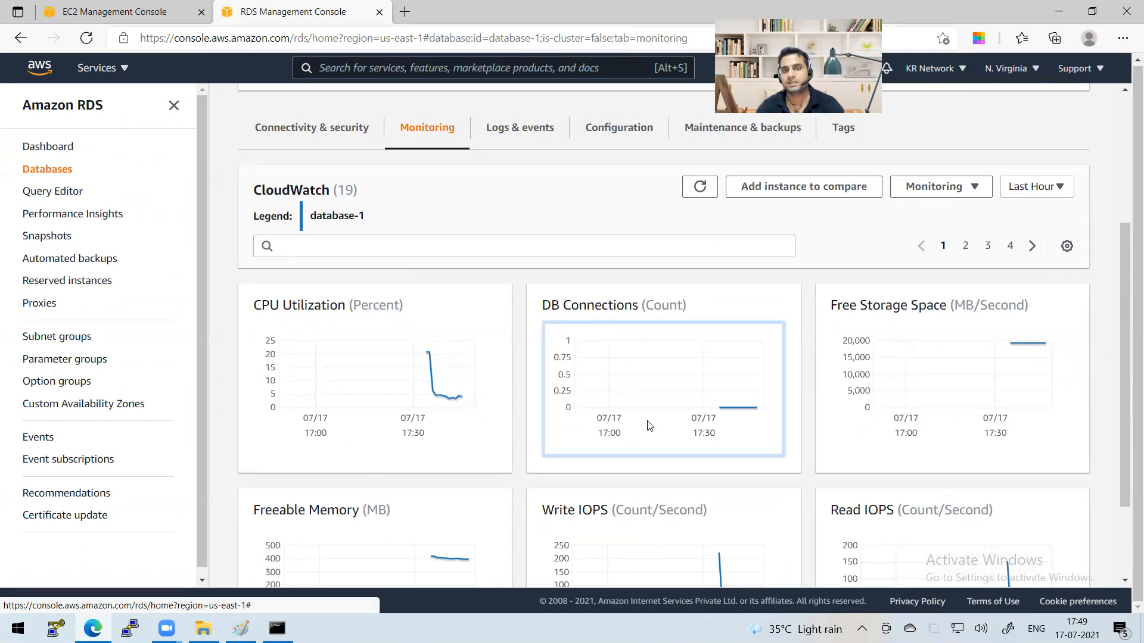
pyautogui.scroll(2, 636, 428)
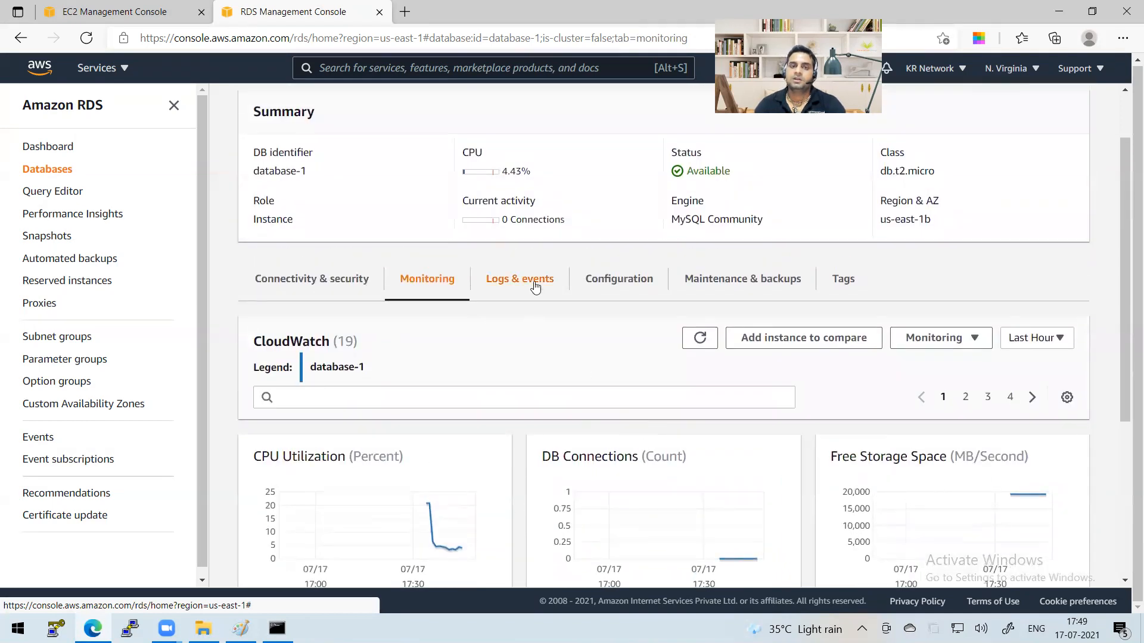
pyautogui.click(535, 287)
pyautogui.scroll(-5, 584, 381)
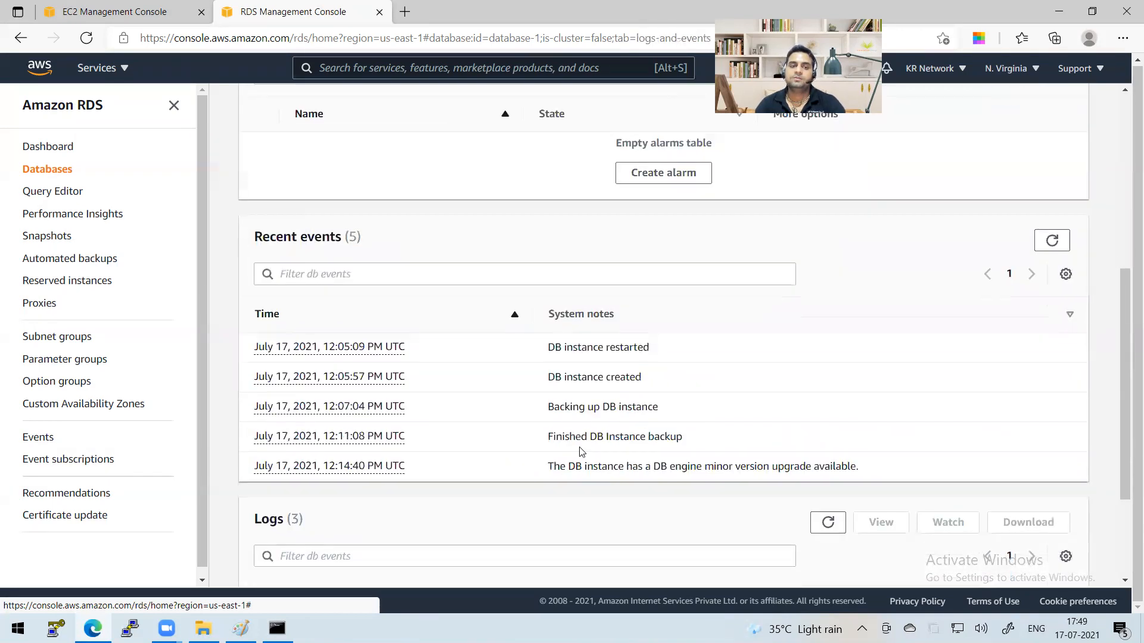
pyautogui.moveTo(551, 347); pyautogui.dragTo(670, 351)
pyautogui.moveTo(587, 376); pyautogui.dragTo(623, 376)
pyautogui.moveTo(548, 406); pyautogui.dragTo(635, 406)
pyautogui.moveTo(568, 440); pyautogui.dragTo(661, 437)
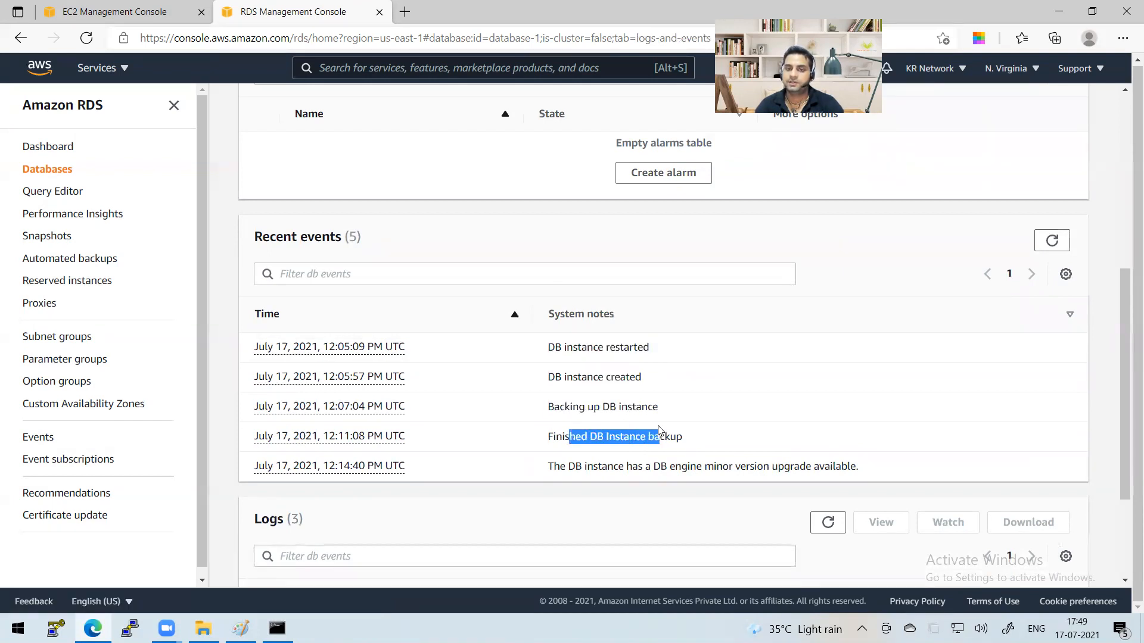
pyautogui.moveTo(569, 466); pyautogui.dragTo(818, 463)
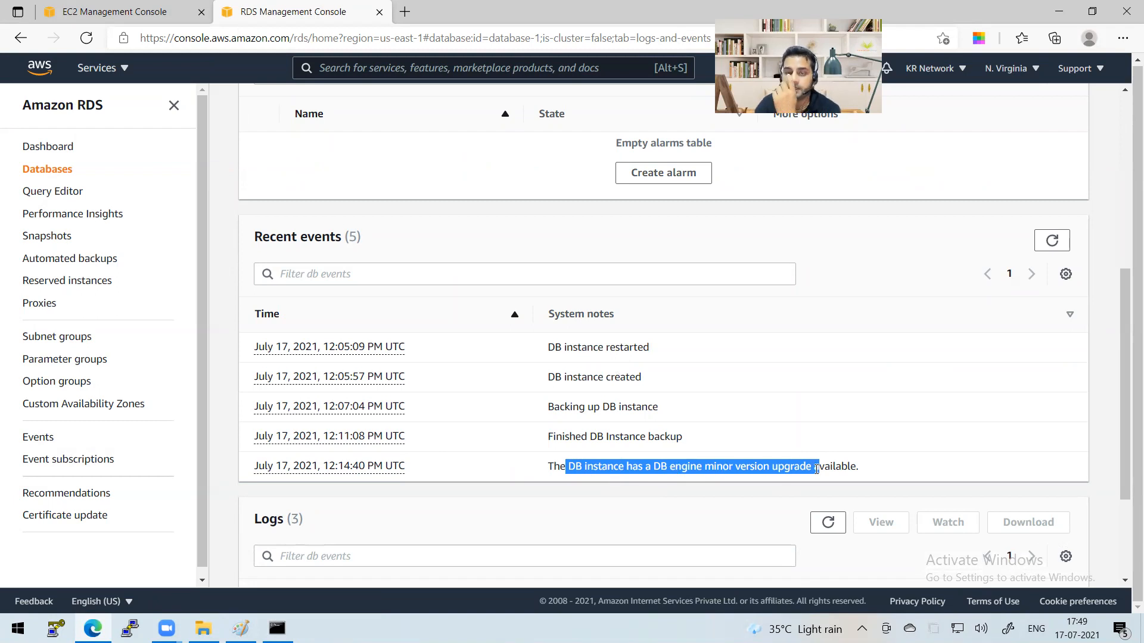
pyautogui.scroll(-3, 777, 464)
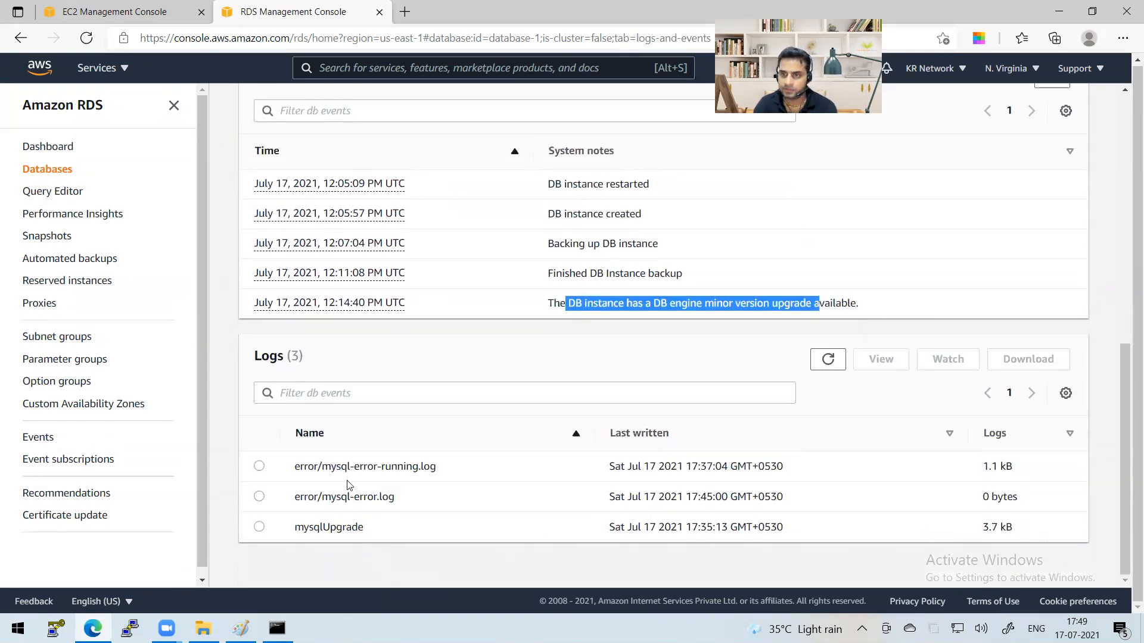
pyautogui.moveTo(366, 532); pyautogui.dragTo(305, 532)
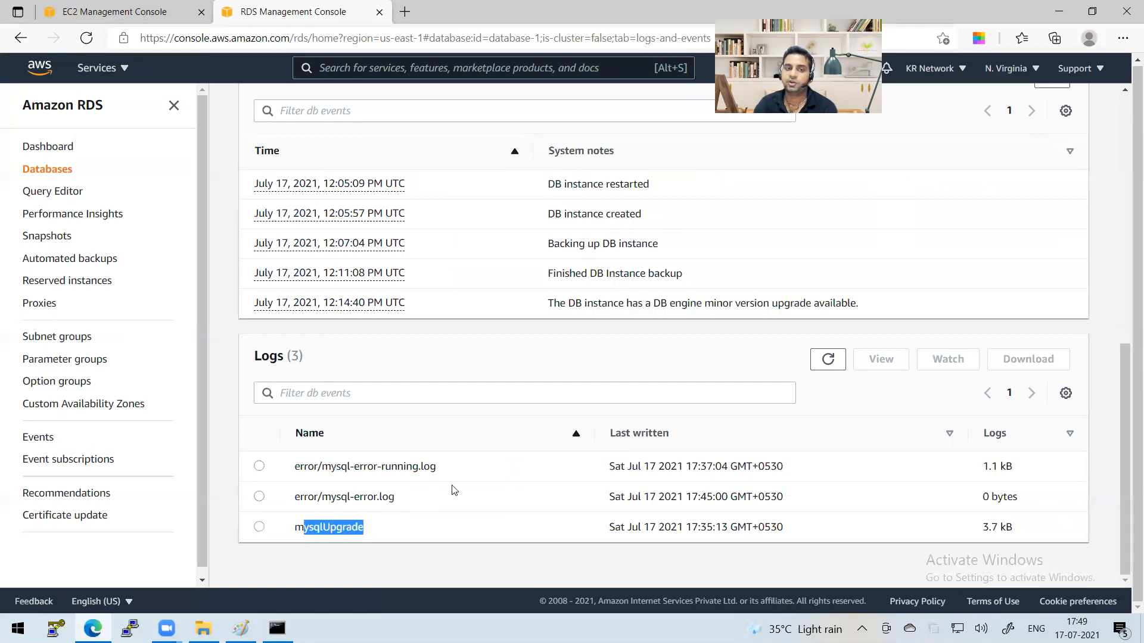
pyautogui.moveTo(458, 474); pyautogui.dragTo(334, 473)
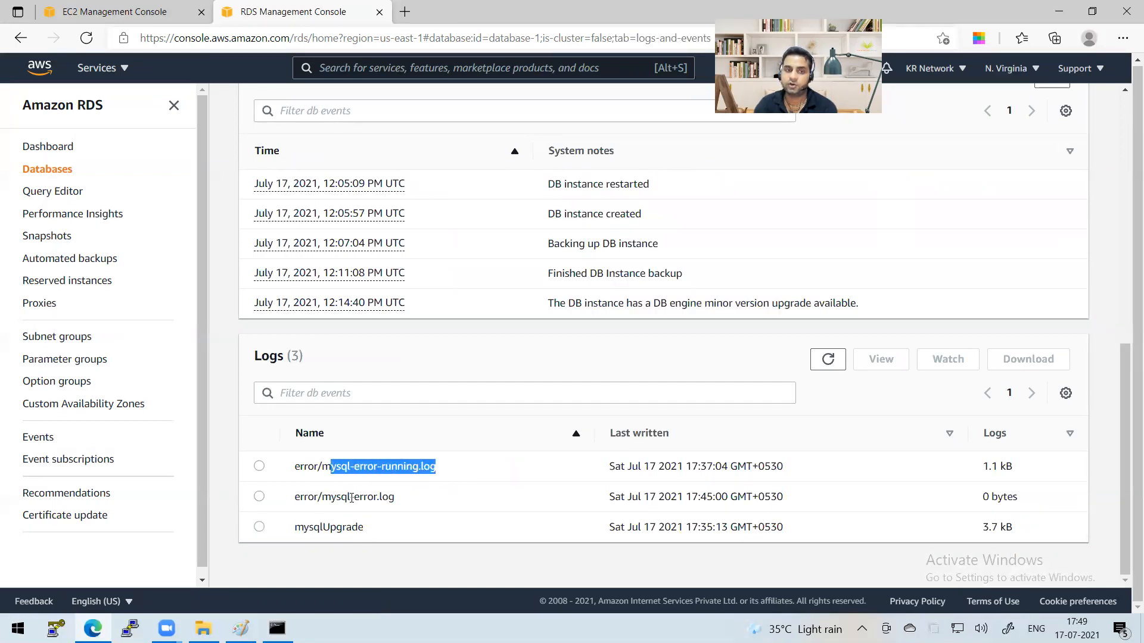
pyautogui.moveTo(380, 501); pyautogui.dragTo(322, 502)
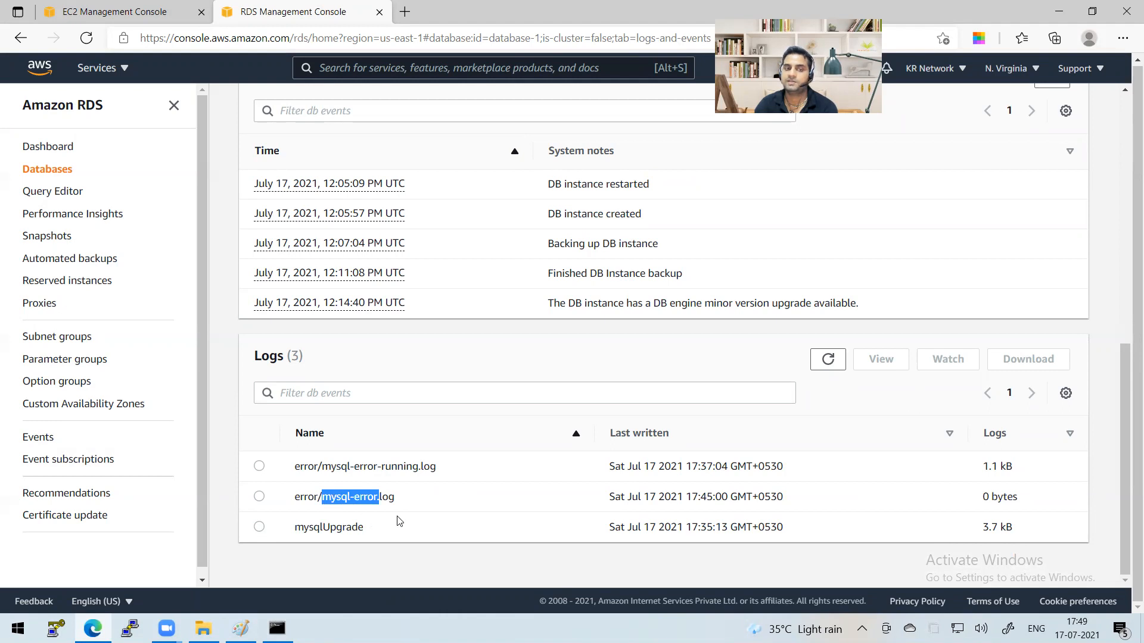
pyautogui.click(259, 466)
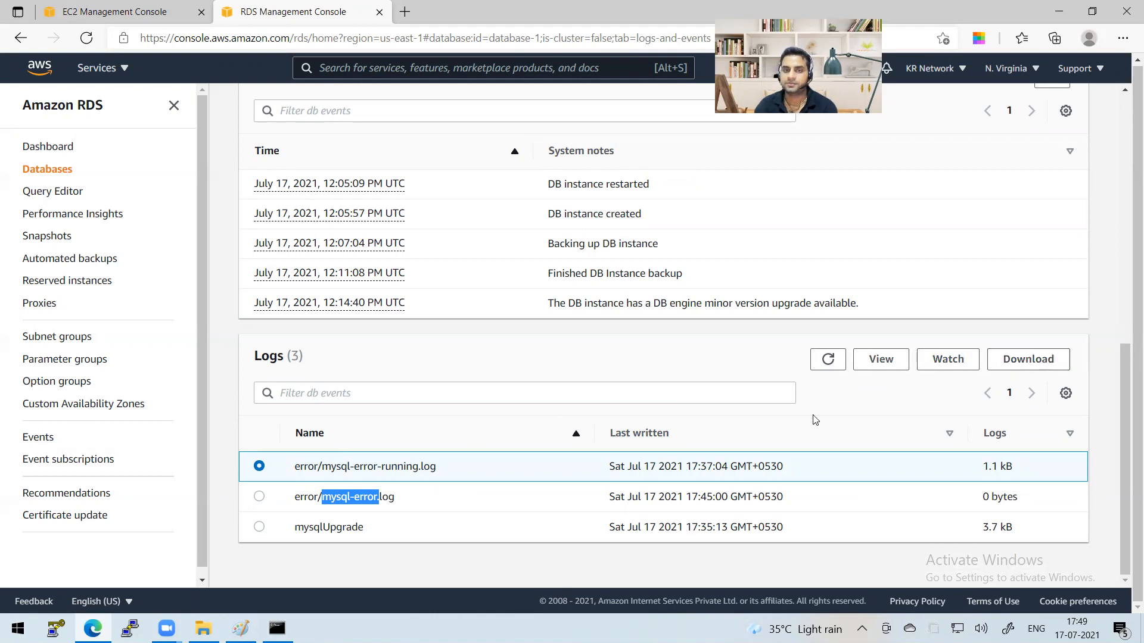
pyautogui.scroll(8, 798, 417)
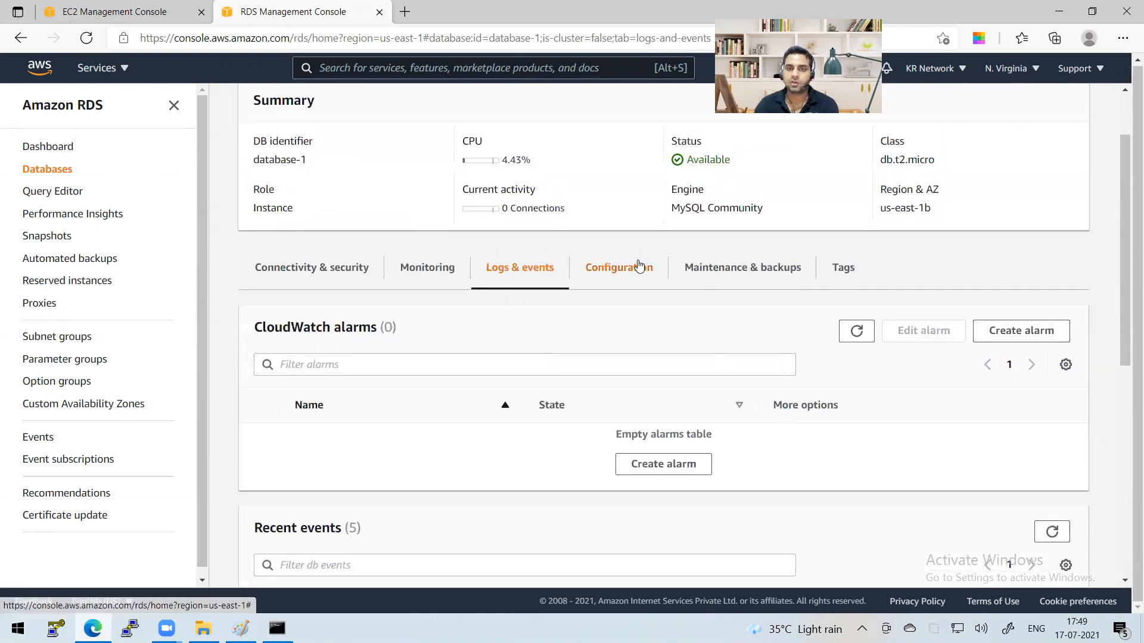
# Step: In database-1's configuration, highlight engine version 8.0.11, DB name student, the ARN and disabled deletion protection
pyautogui.click(639, 267)
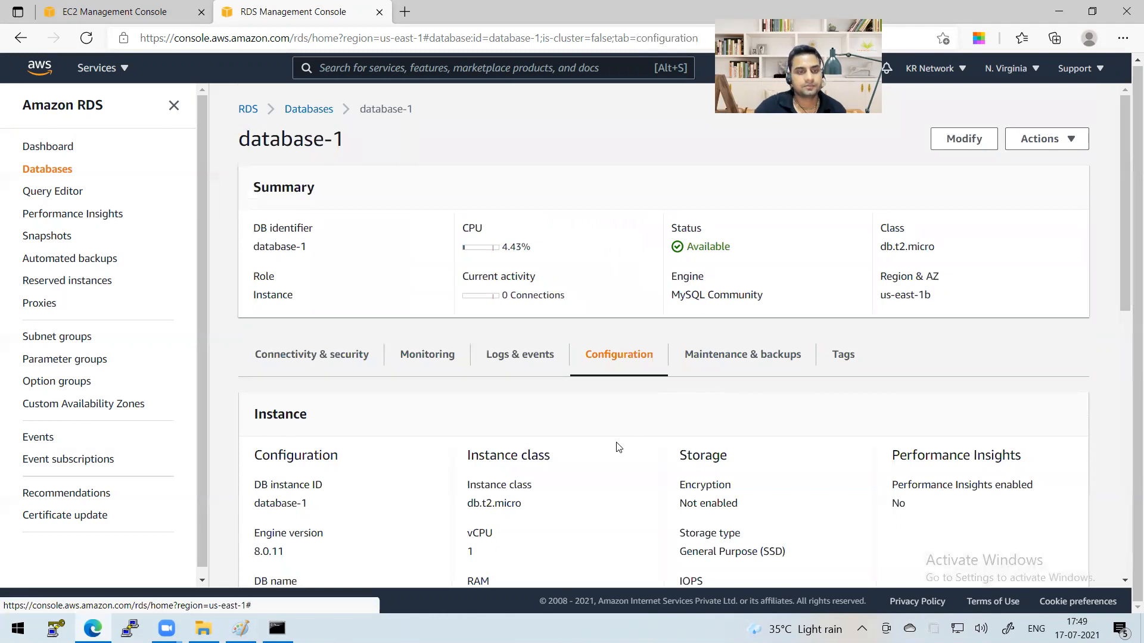
pyautogui.scroll(-3, 615, 447)
pyautogui.moveTo(255, 394)
pyautogui.mouseDown()
pyautogui.moveTo(319, 383)
pyautogui.moveTo(253, 402)
pyautogui.mouseUp()
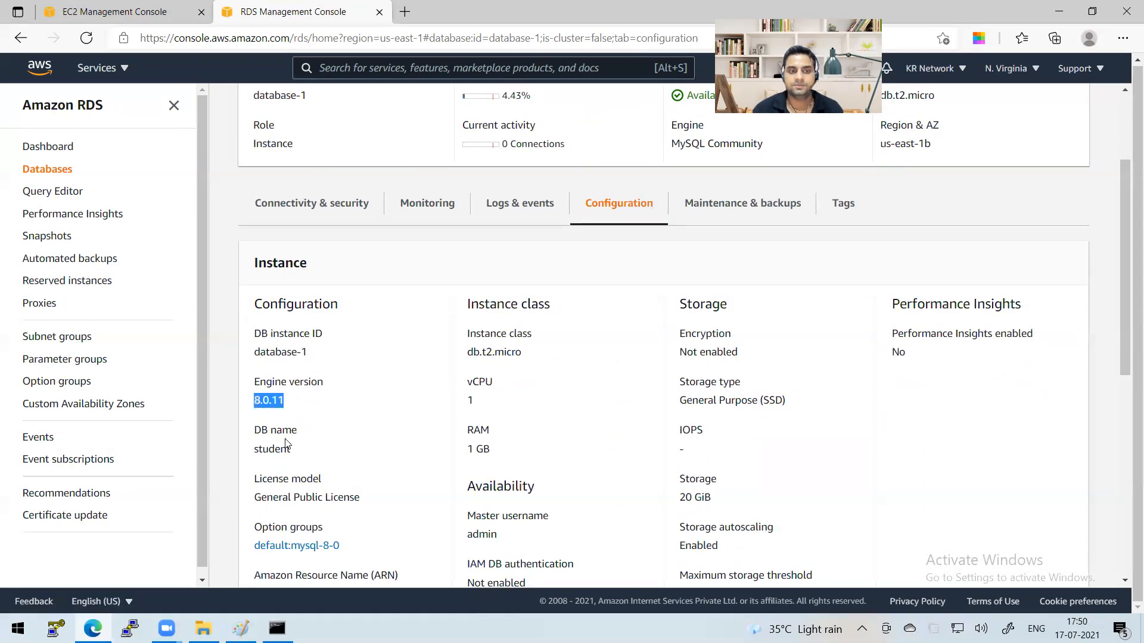
pyautogui.moveTo(292, 451); pyautogui.dragTo(256, 451)
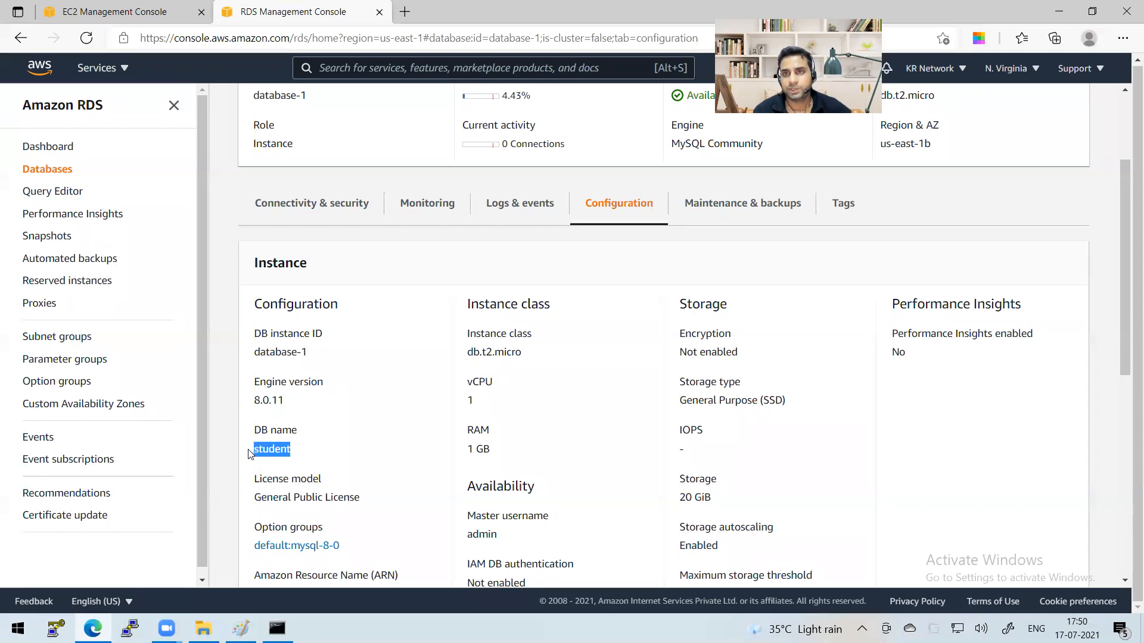
pyautogui.scroll(-4, 249, 454)
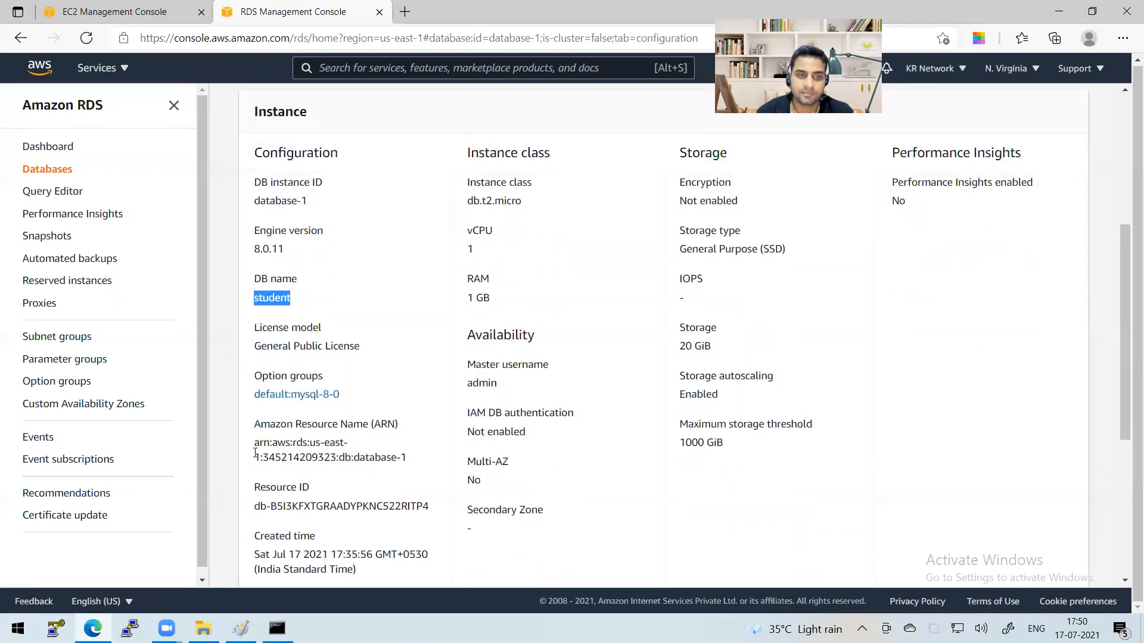
pyautogui.moveTo(290, 357); pyautogui.dragTo(361, 410)
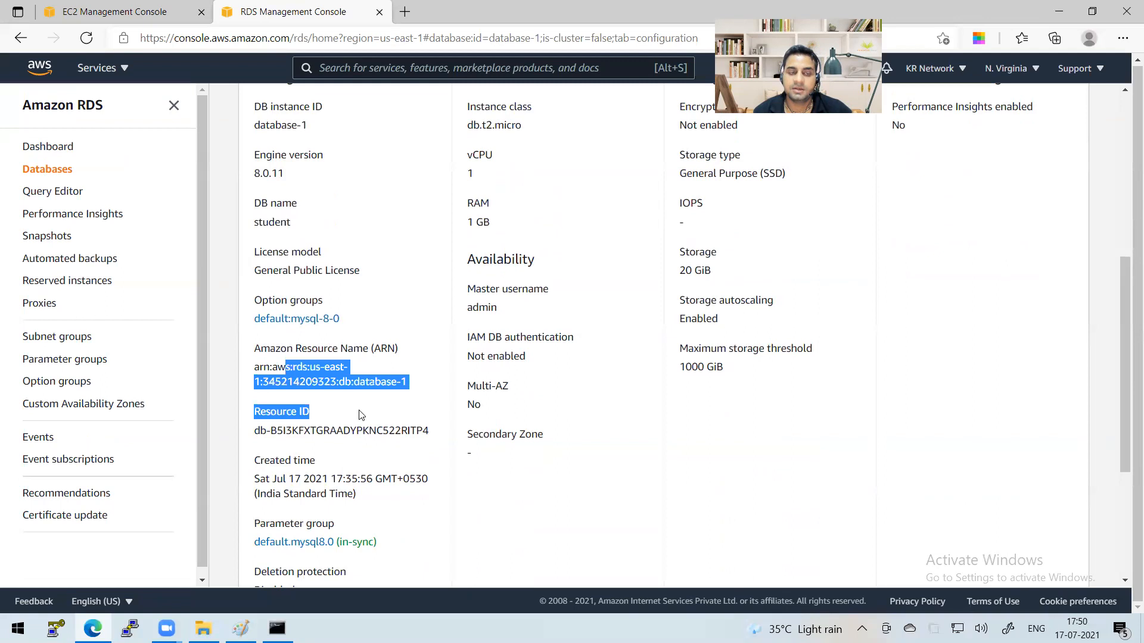
pyautogui.click(365, 424)
pyautogui.moveTo(270, 430); pyautogui.dragTo(351, 432)
pyautogui.scroll(-3, 355, 446)
pyautogui.moveTo(268, 422); pyautogui.dragTo(296, 442)
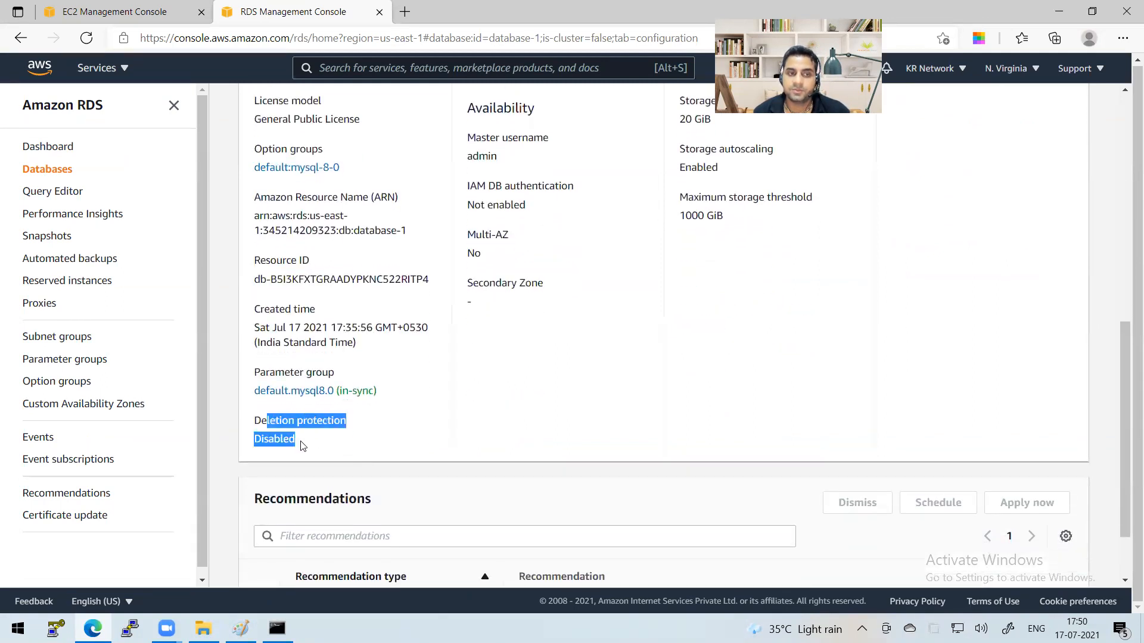
# Step: Highlight the master username, db.t2.micro with 1 vCPU and 1 GB RAM, and autoscaling up to 1000 GiB
pyautogui.scroll(3, 538, 395)
pyautogui.moveTo(483, 383); pyautogui.dragTo(508, 382)
pyautogui.moveTo(483, 289); pyautogui.dragTo(462, 311)
pyautogui.scroll(4, 524, 351)
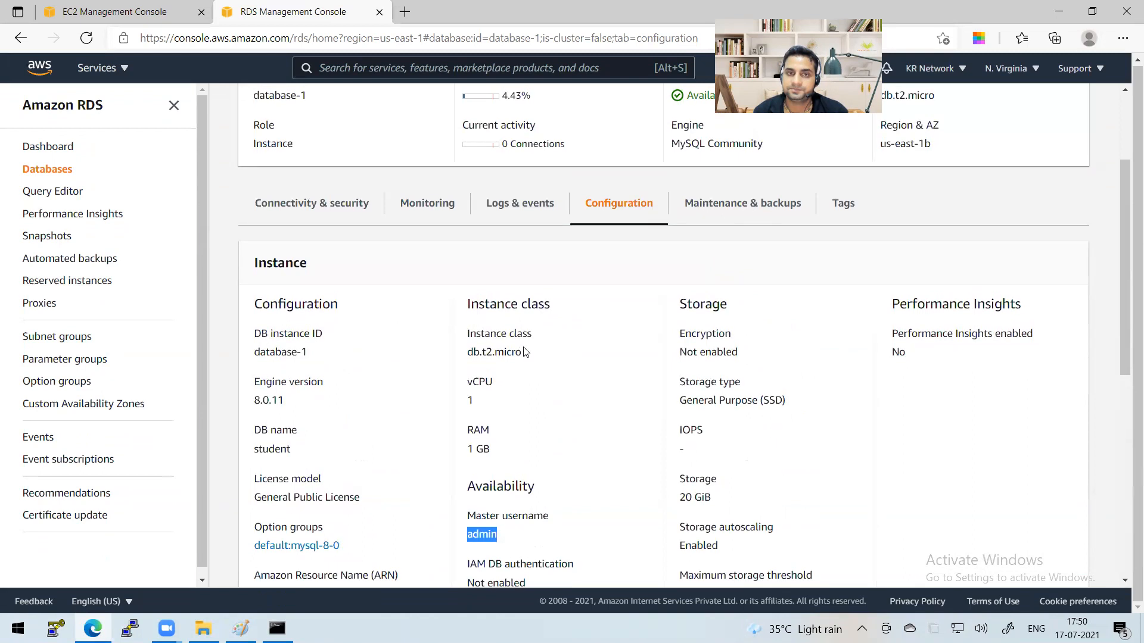
pyautogui.moveTo(472, 352); pyautogui.dragTo(500, 451)
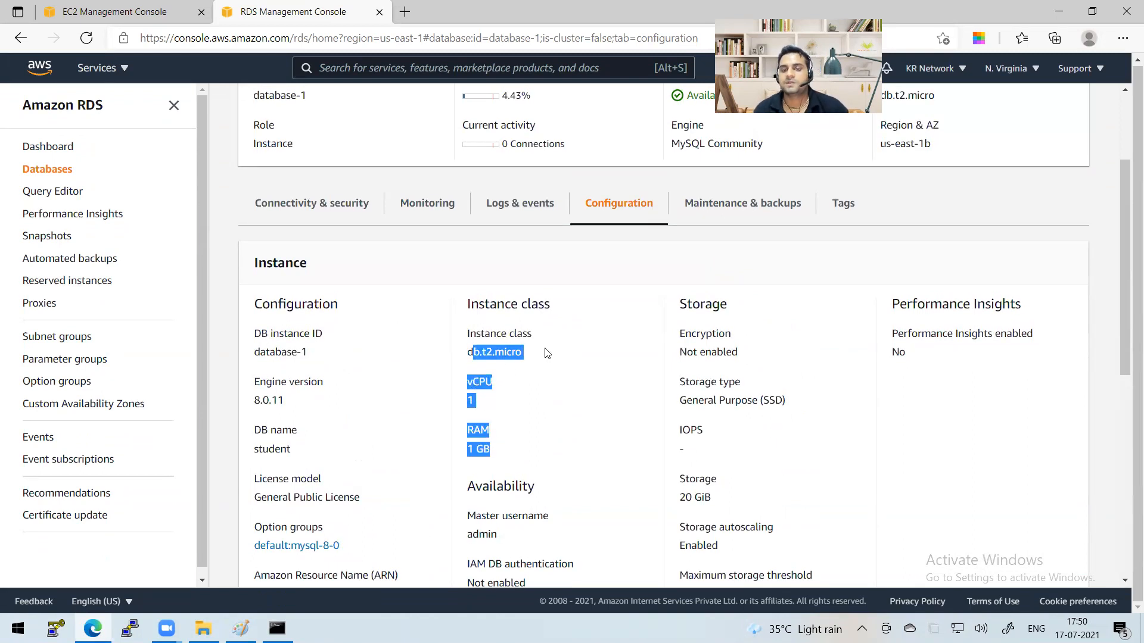
pyautogui.scroll(-1, 572, 393)
pyautogui.moveTo(718, 424); pyautogui.dragTo(677, 426)
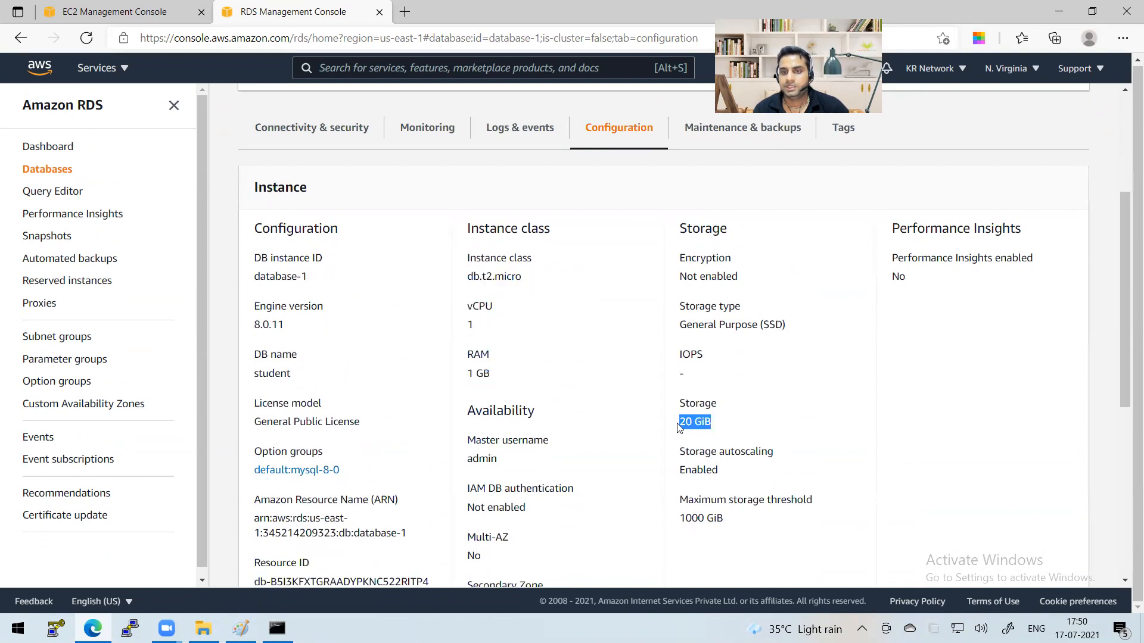
pyautogui.moveTo(725, 472); pyautogui.dragTo(682, 482)
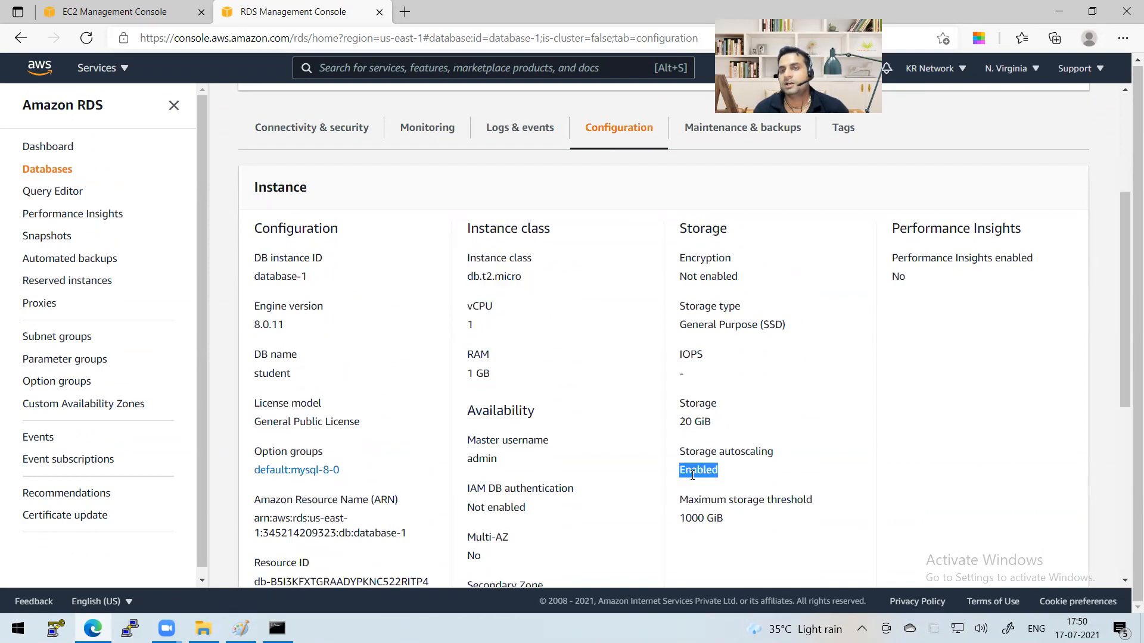
pyautogui.moveTo(723, 520); pyautogui.dragTo(694, 530)
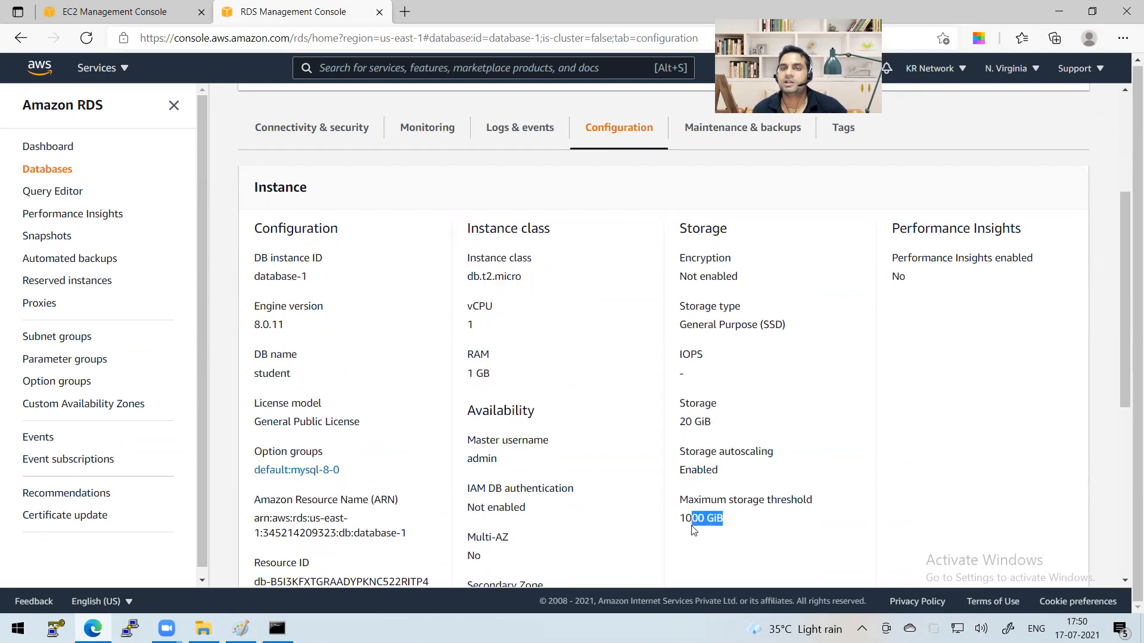
pyautogui.scroll(3, 738, 475)
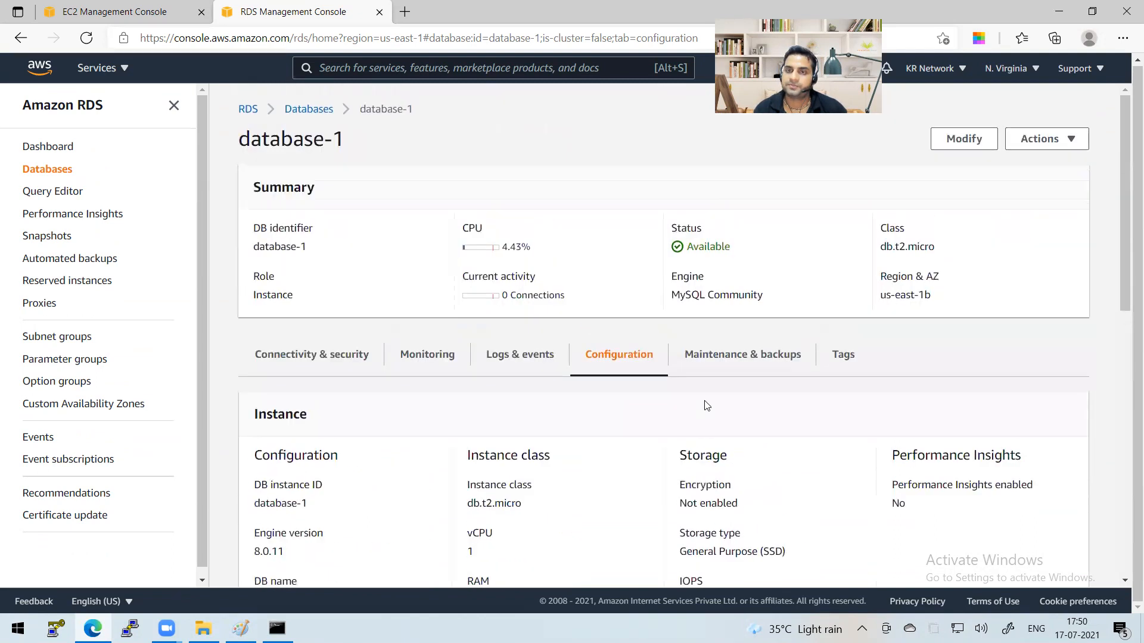
# Step: On Maintenance & backups, highlight the auto minor version upgrade setting and the maintenance window times
pyautogui.click(719, 369)
pyautogui.scroll(-3, 753, 447)
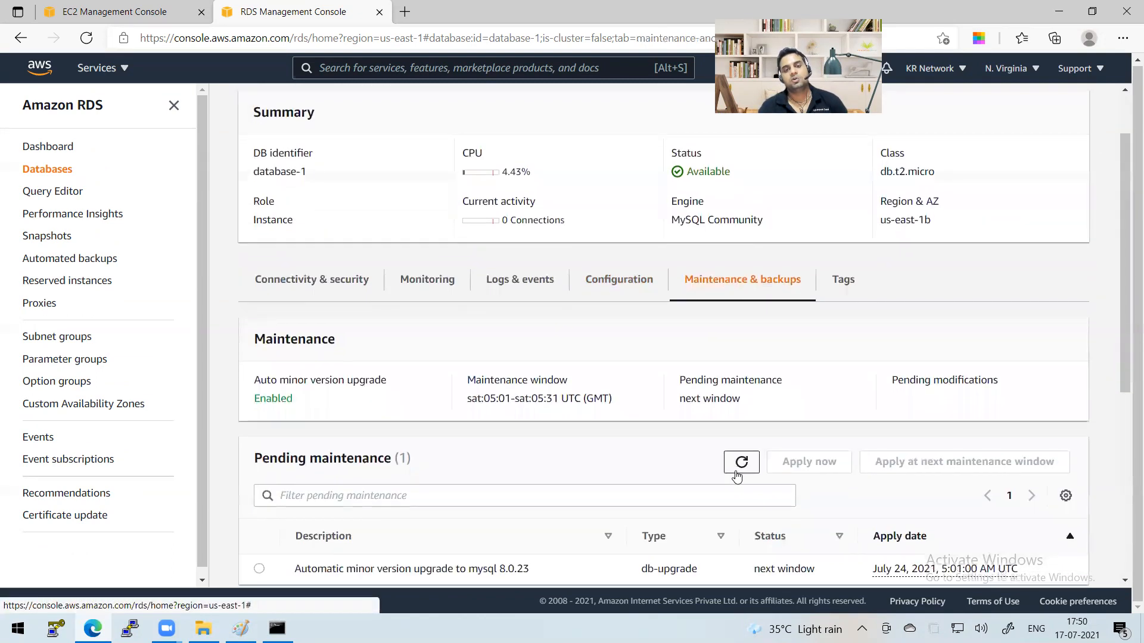
pyautogui.moveTo(262, 305); pyautogui.dragTo(452, 332)
pyautogui.click(305, 334)
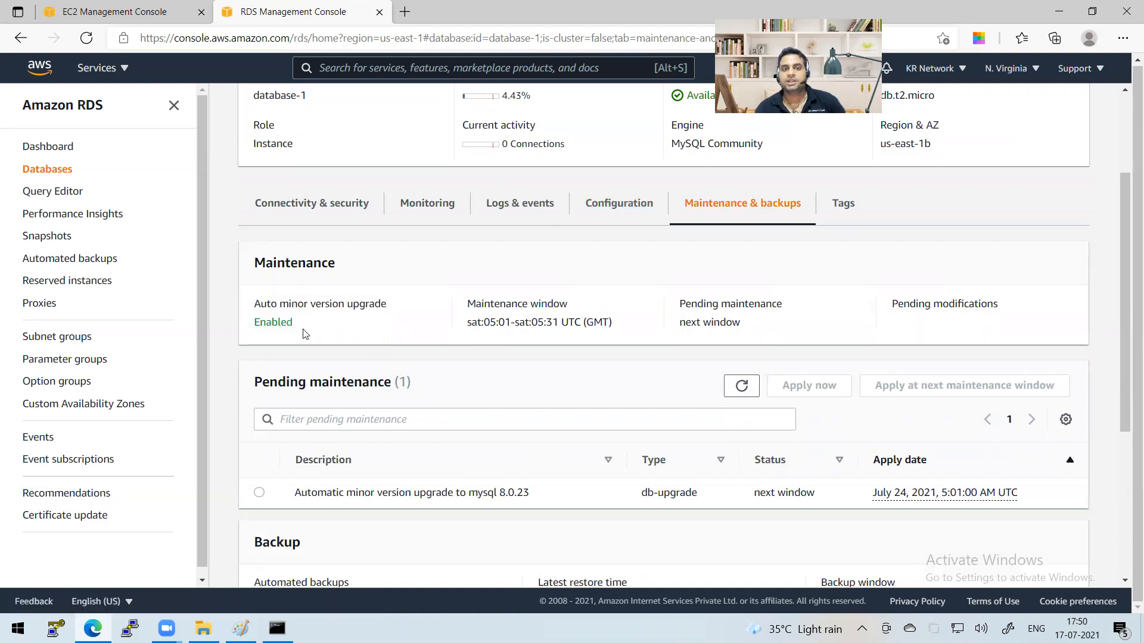
pyautogui.moveTo(469, 324); pyautogui.dragTo(560, 326)
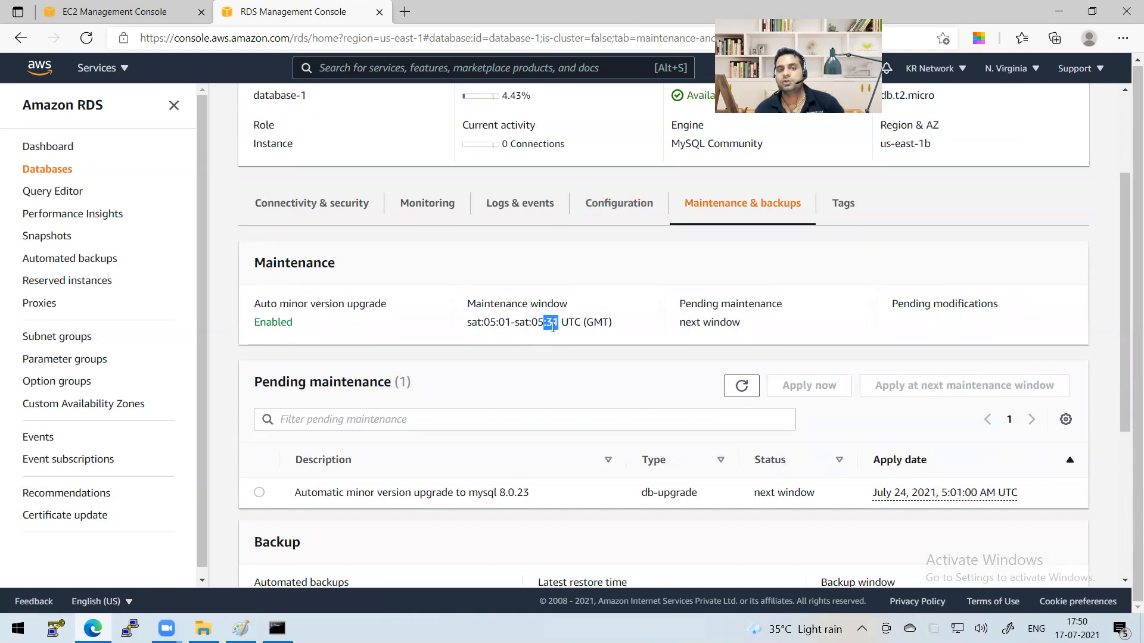
pyautogui.moveTo(484, 306); pyautogui.dragTo(533, 308)
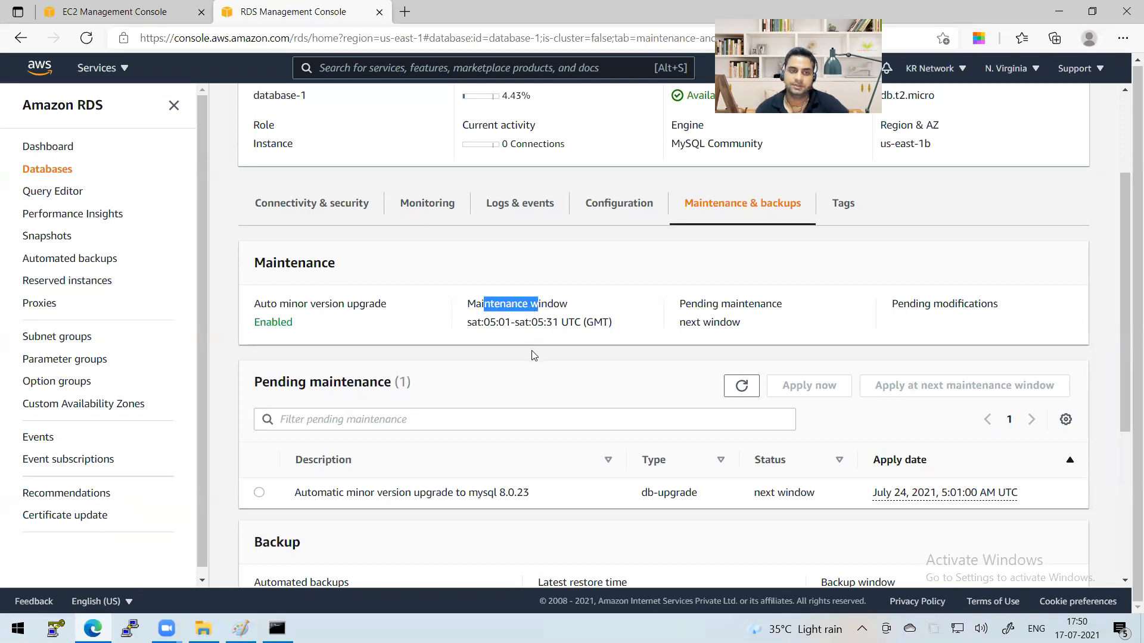
# Step: Highlight the pending db-upgrade maintenance to version 8.0.23 and the backup details
pyautogui.scroll(-3, 533, 356)
pyautogui.moveTo(278, 231); pyautogui.dragTo(372, 235)
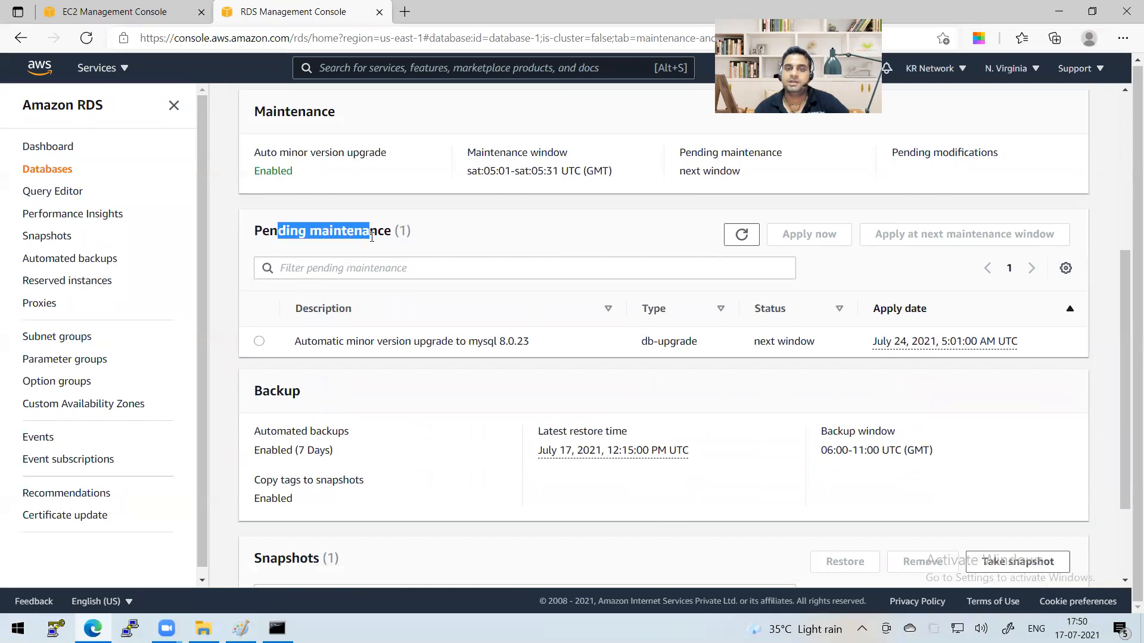
pyautogui.moveTo(641, 341); pyautogui.dragTo(694, 342)
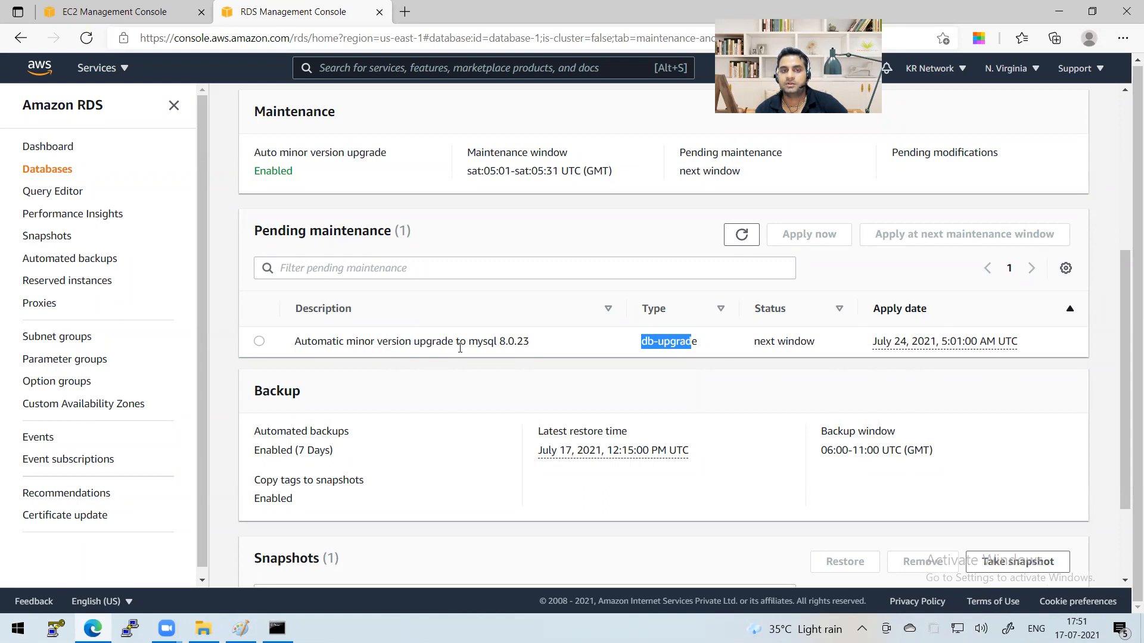
pyautogui.moveTo(499, 344); pyautogui.dragTo(544, 348)
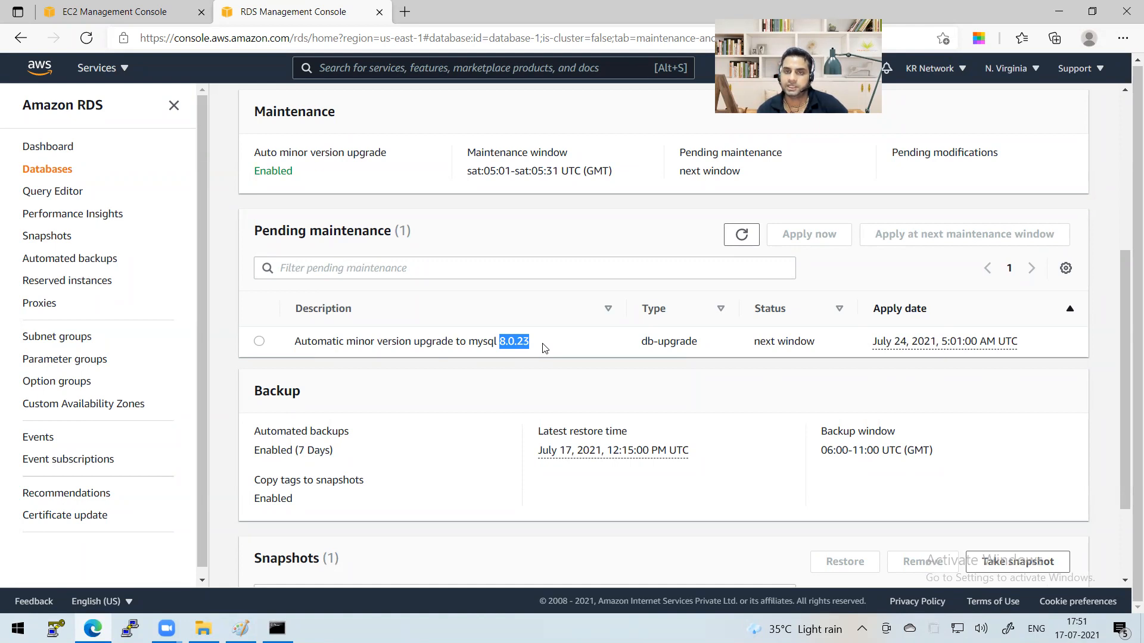
pyautogui.scroll(-2, 544, 349)
pyautogui.moveTo(262, 266); pyautogui.dragTo(348, 273)
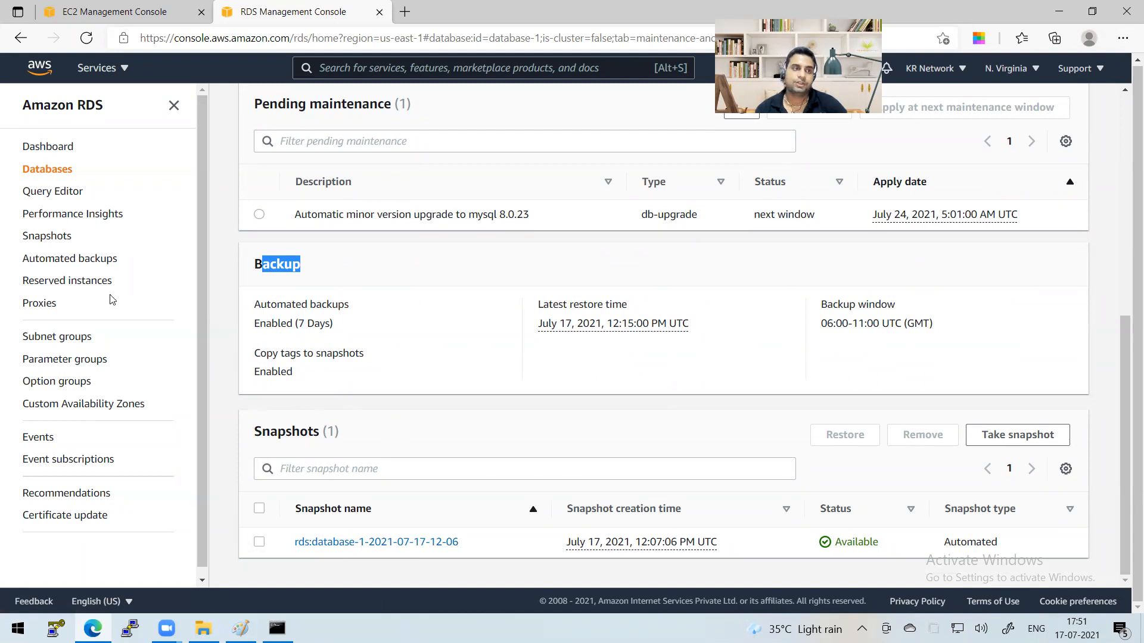
pyautogui.click(102, 262)
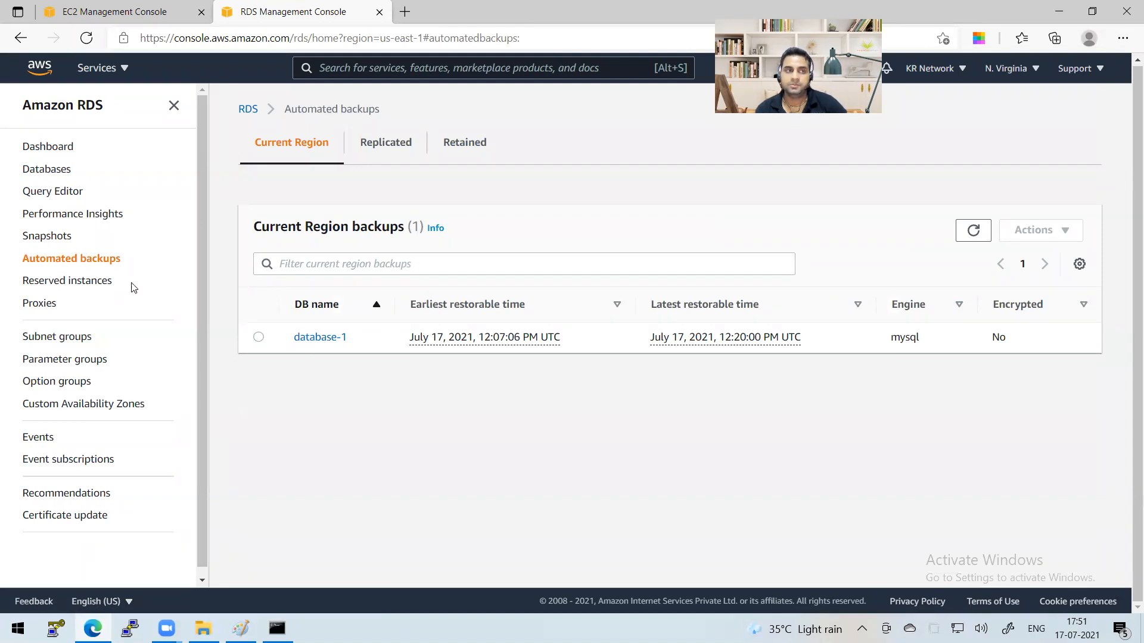
pyautogui.click(60, 237)
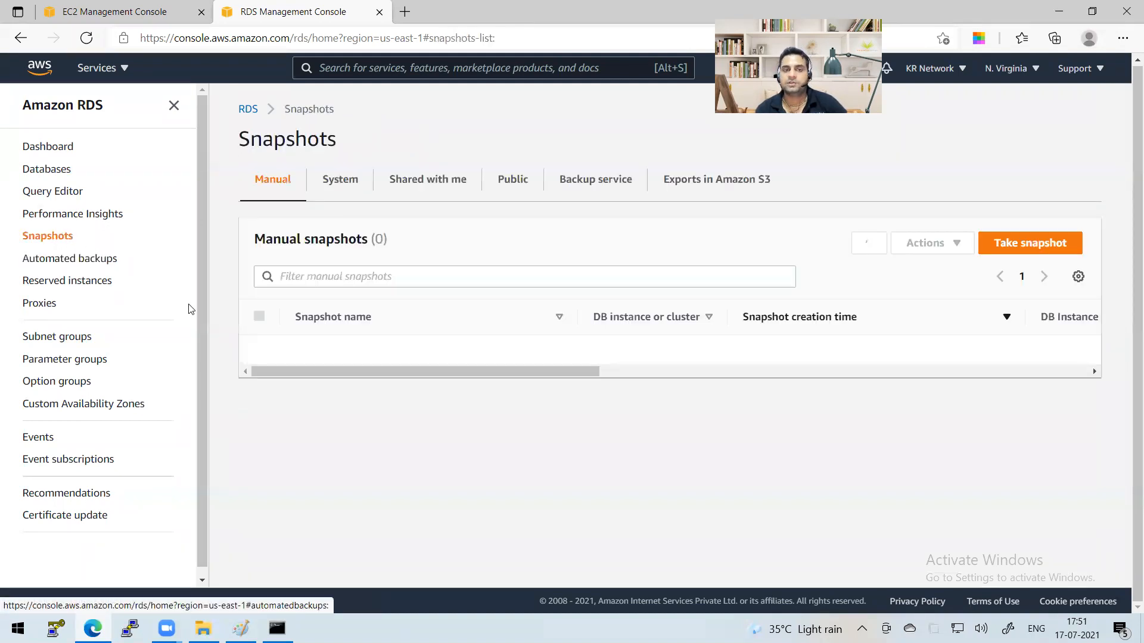
pyautogui.click(340, 178)
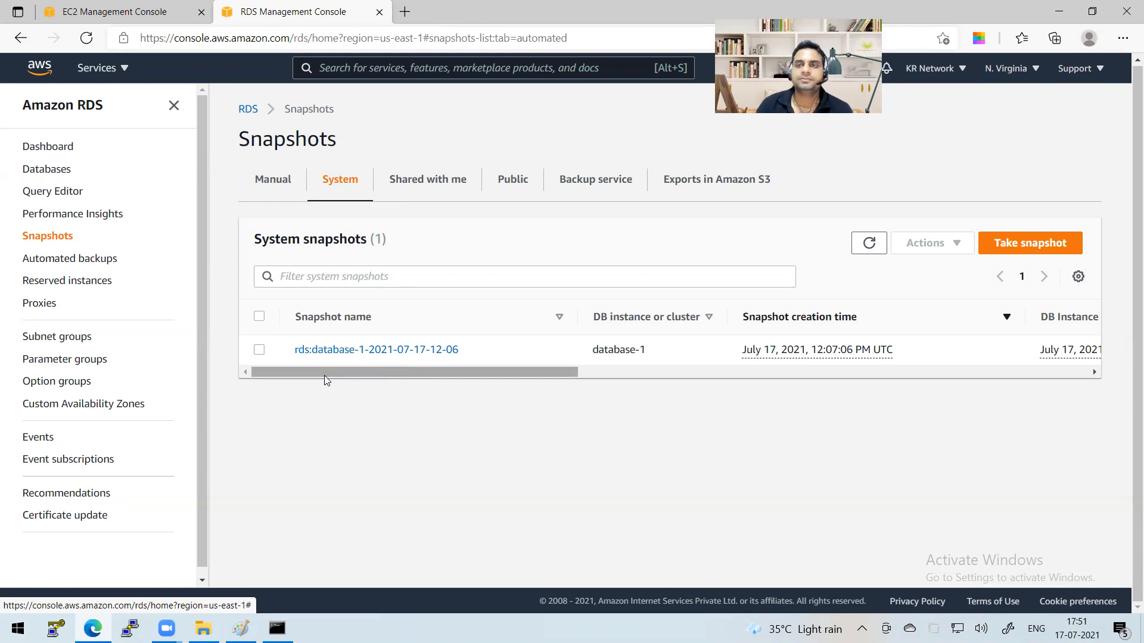
pyautogui.click(69, 173)
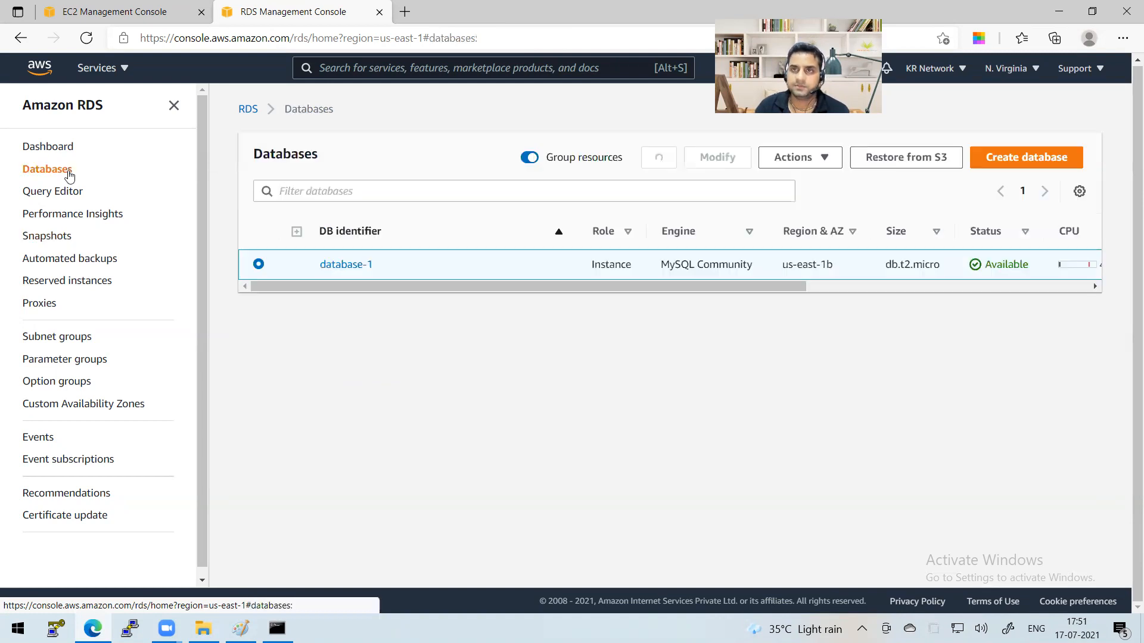
pyautogui.click(368, 266)
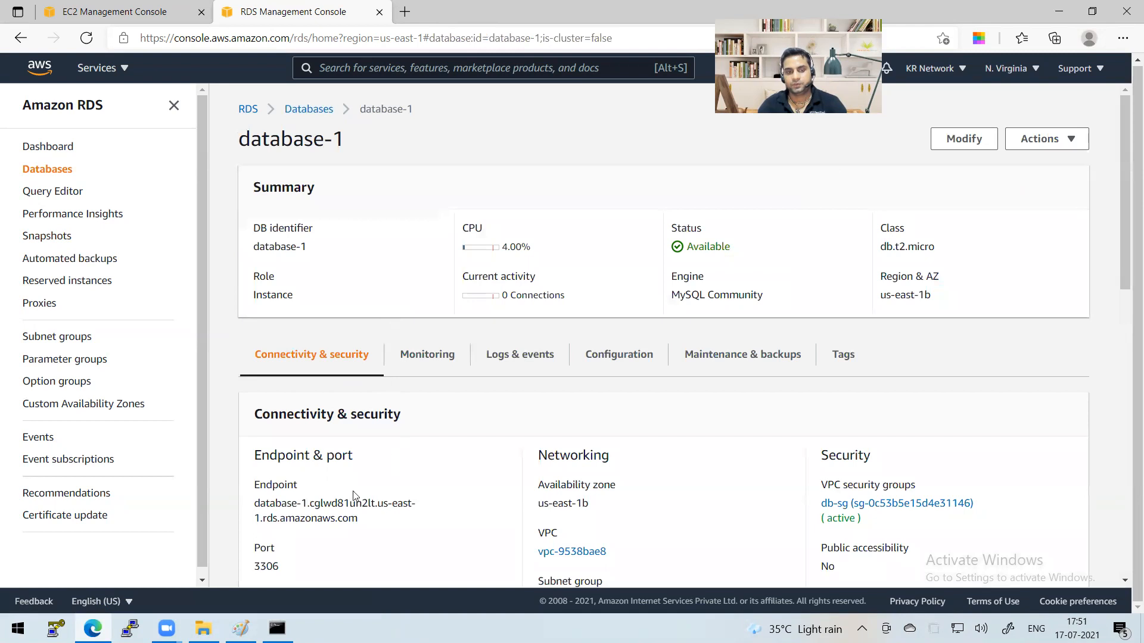
# Step: Write a two-line note, '1. CLI' and '2. GUI', left of the availability-zone diagram
pyautogui.click(241, 628)
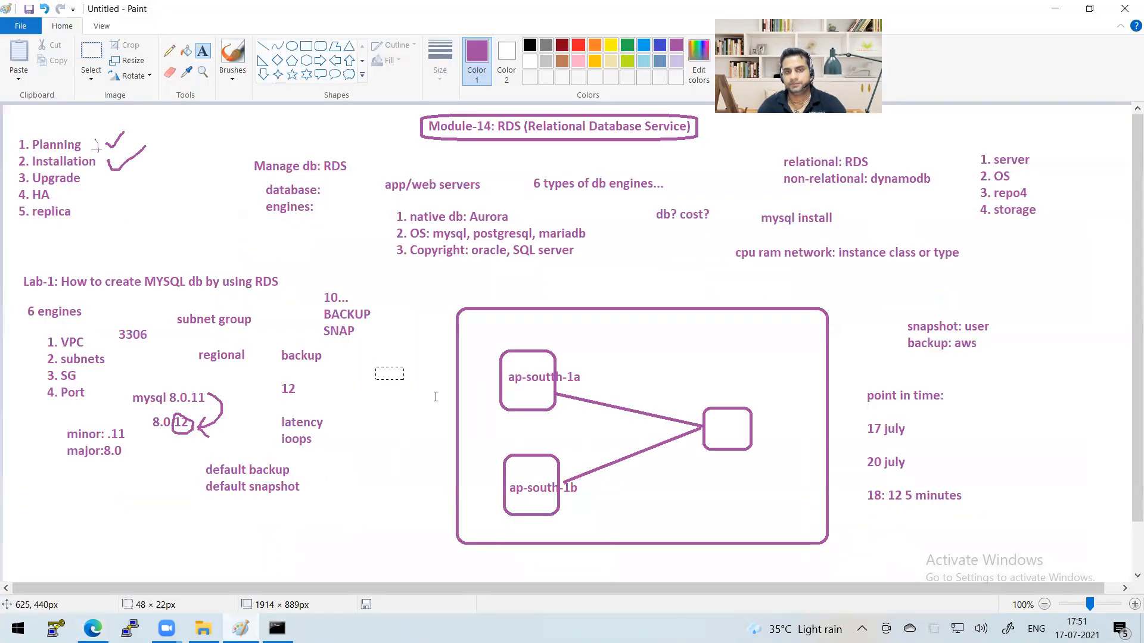
pyautogui.moveTo(435, 397); pyautogui.dragTo(460, 412)
pyautogui.write('1. CLI')
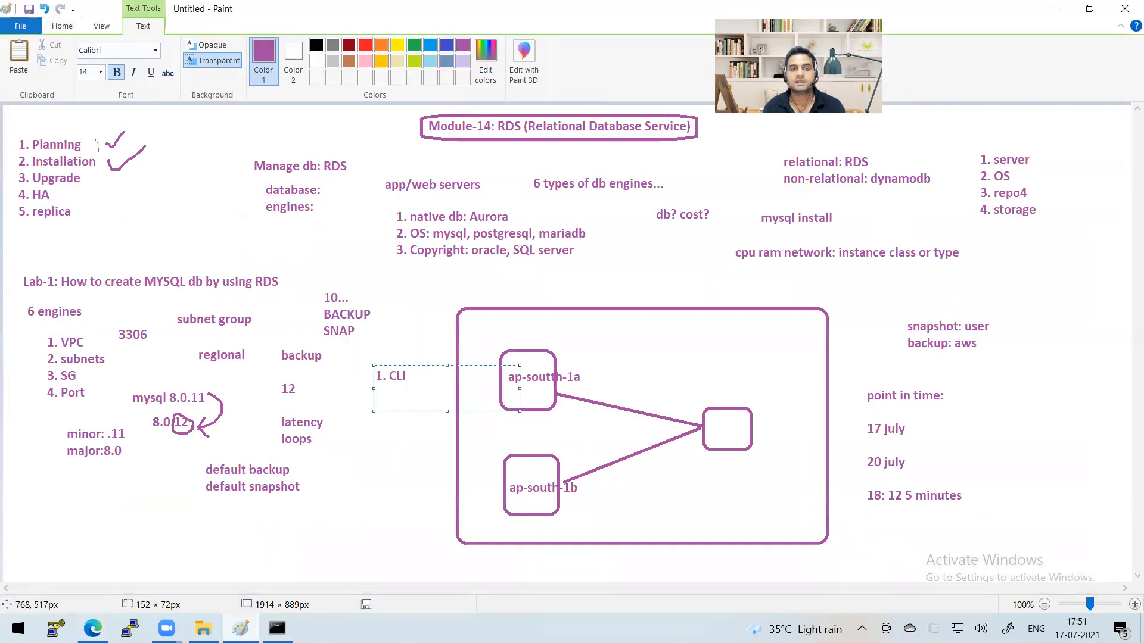
pyautogui.press('Return')
pyautogui.write('2. GUI')
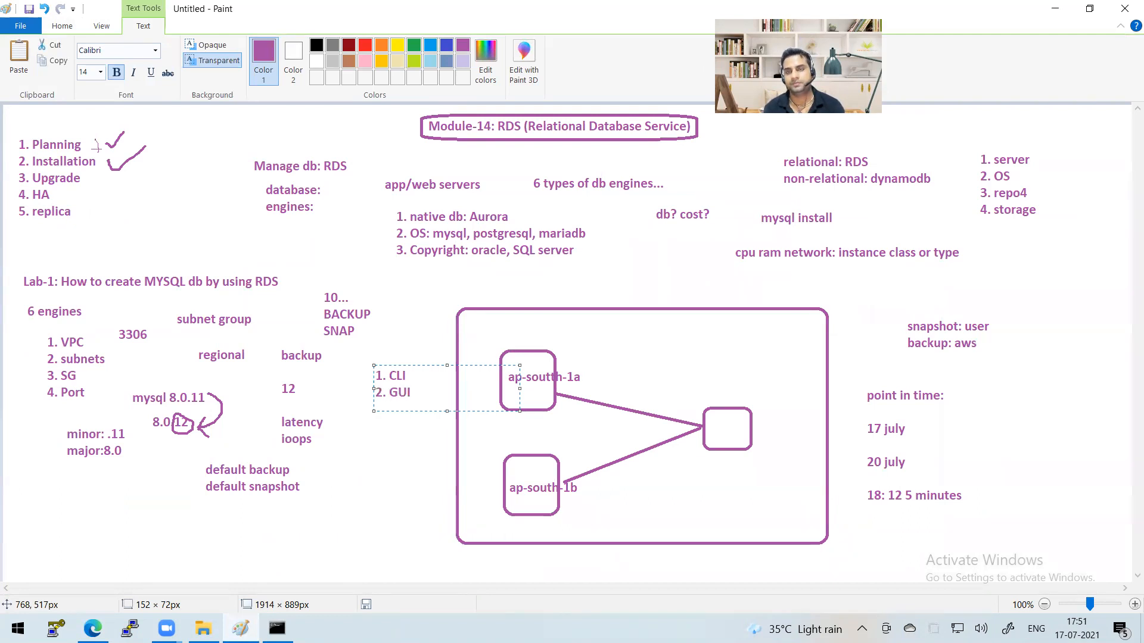
pyautogui.click(416, 438)
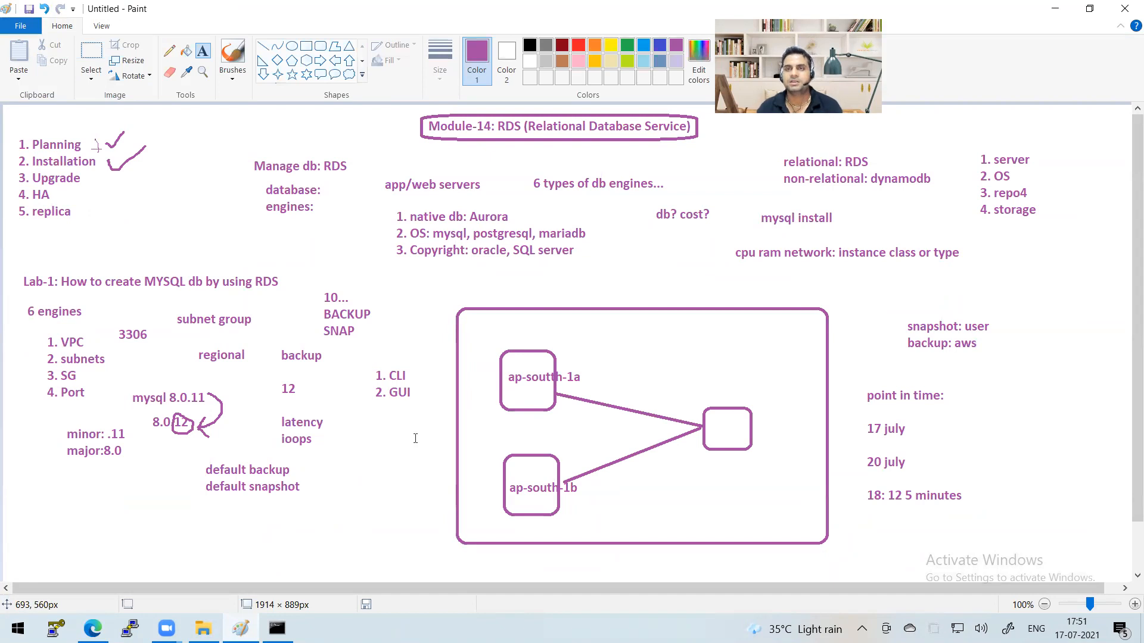
# Step: Start launching an EC2 instance with the Amazon Linux 2 image and t2.micro type
pyautogui.click(92, 628)
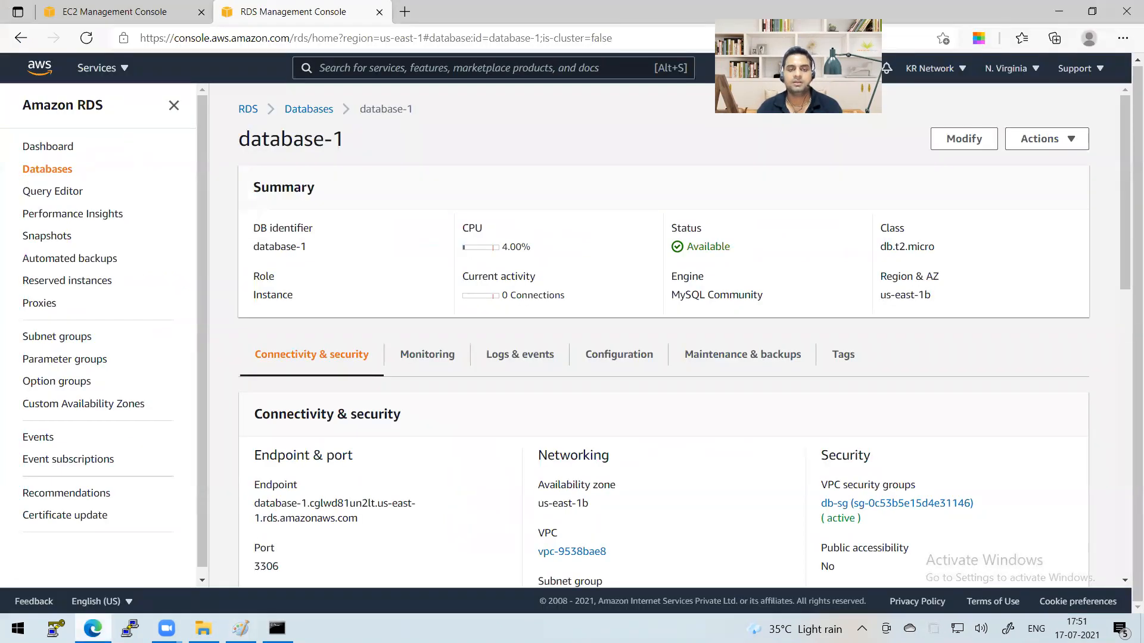
pyautogui.click(115, 12)
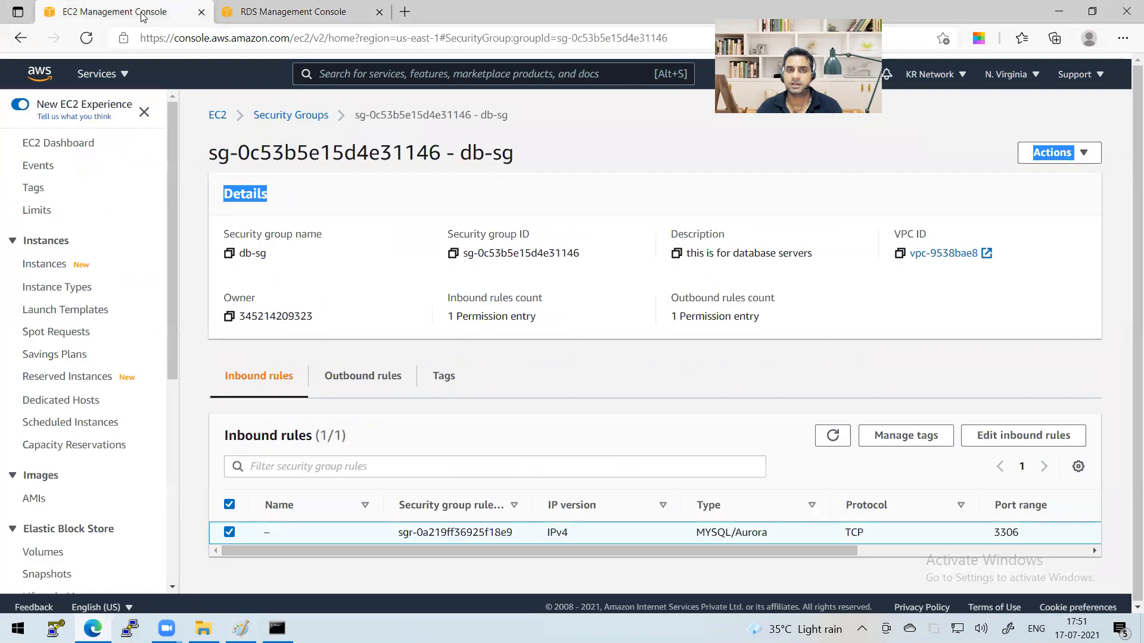
pyautogui.click(60, 265)
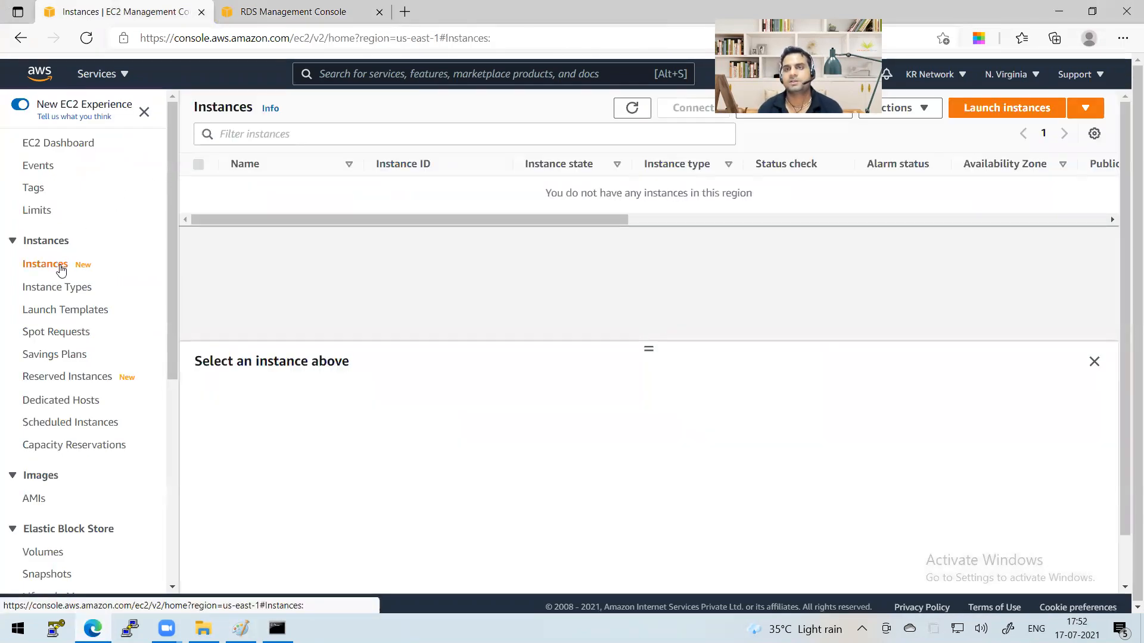
pyautogui.click(1006, 118)
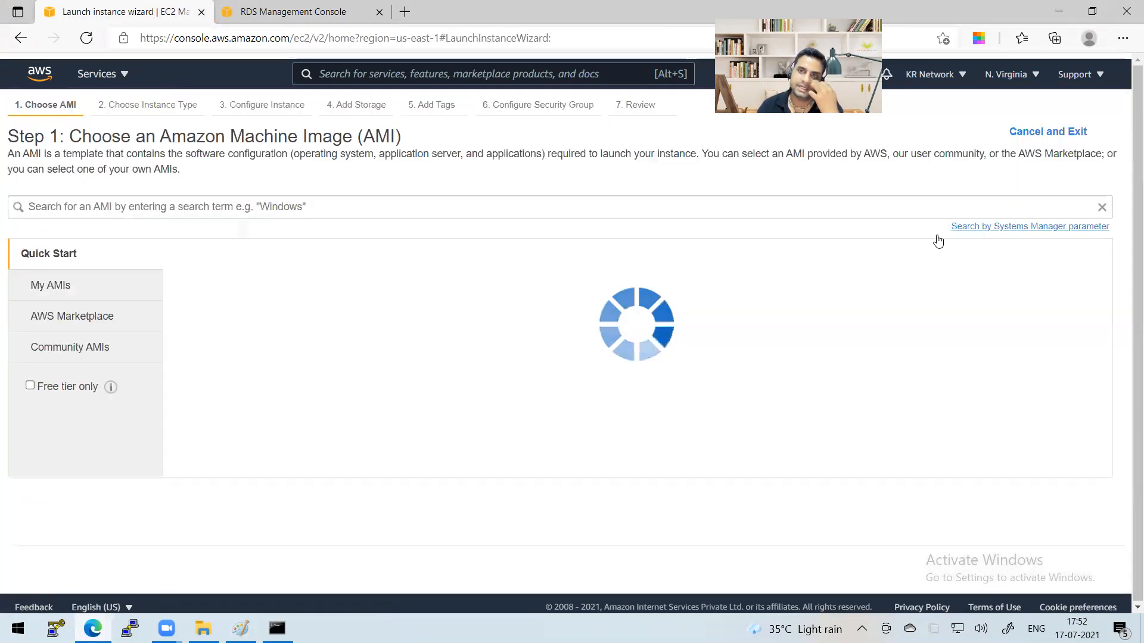
pyautogui.click(1024, 299)
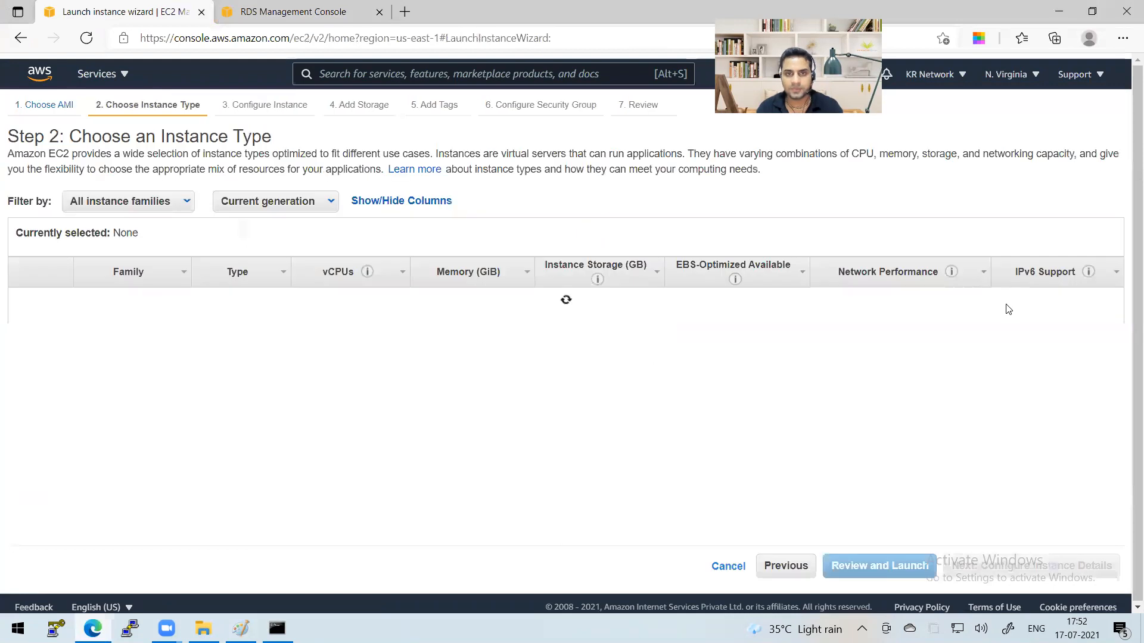
pyautogui.click(1050, 569)
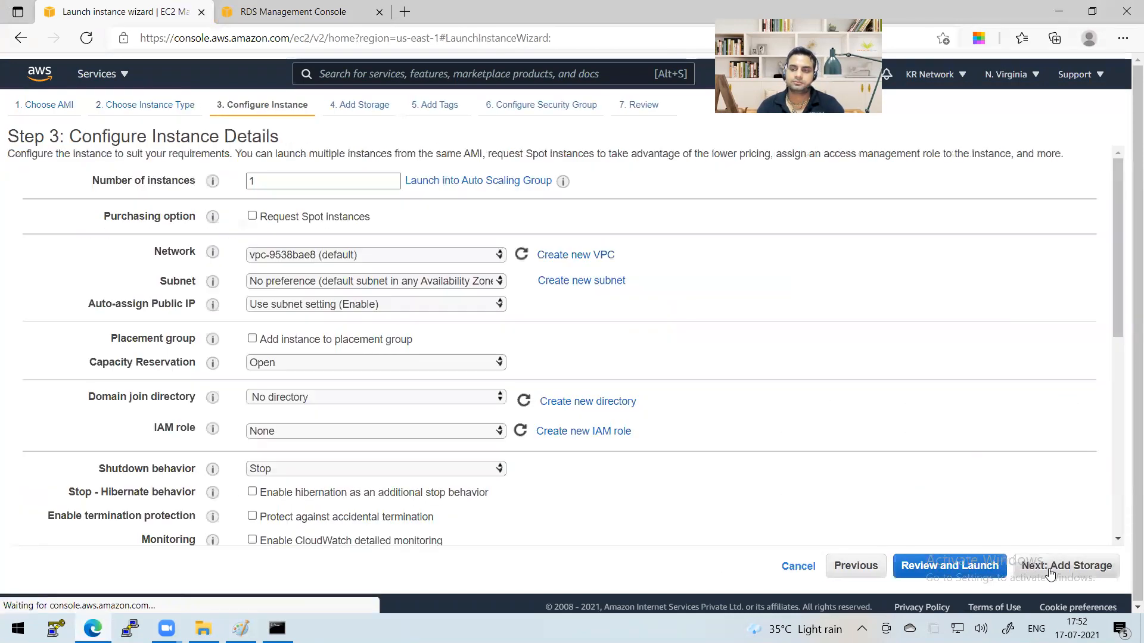
# Step: Place the instance in the us-east-1a subnet and keep the default storage
pyautogui.click(410, 280)
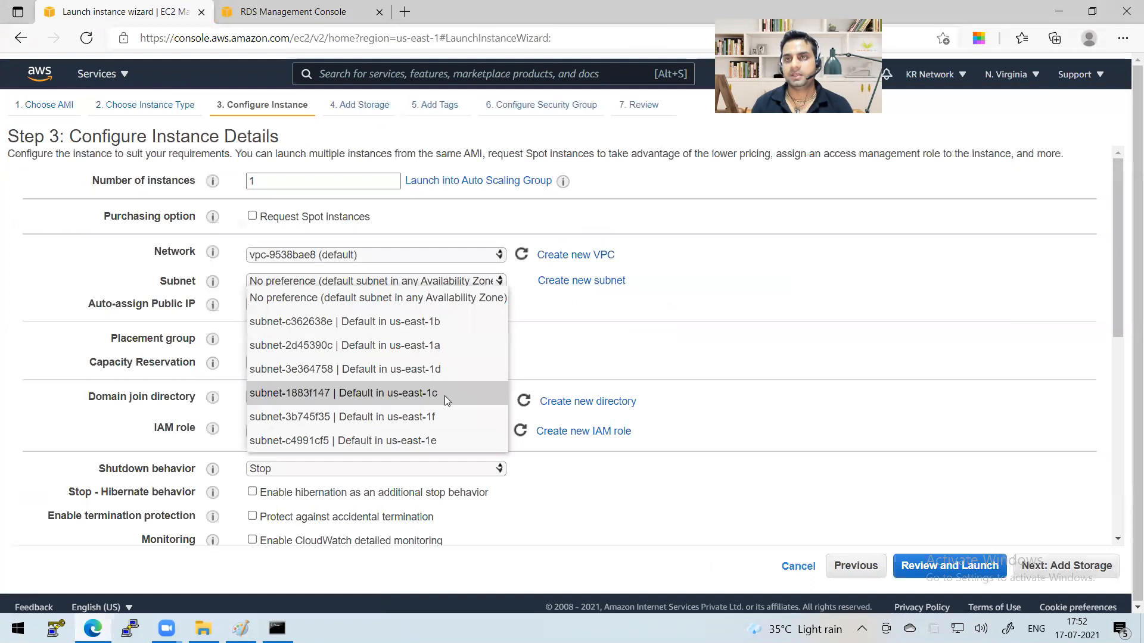
pyautogui.click(442, 346)
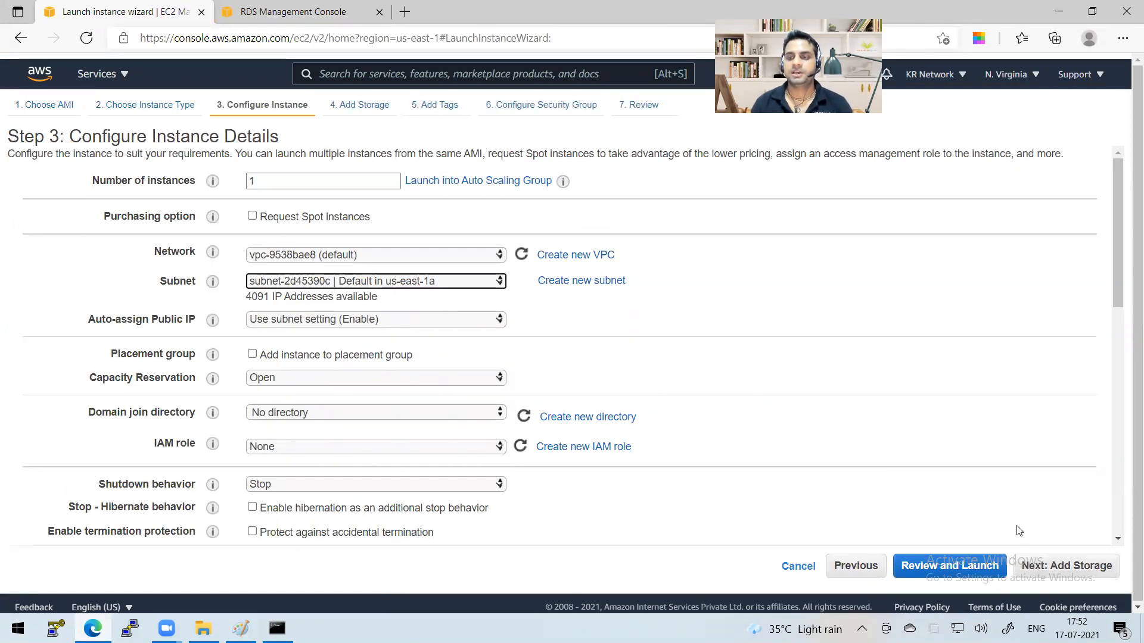
pyautogui.click(1072, 574)
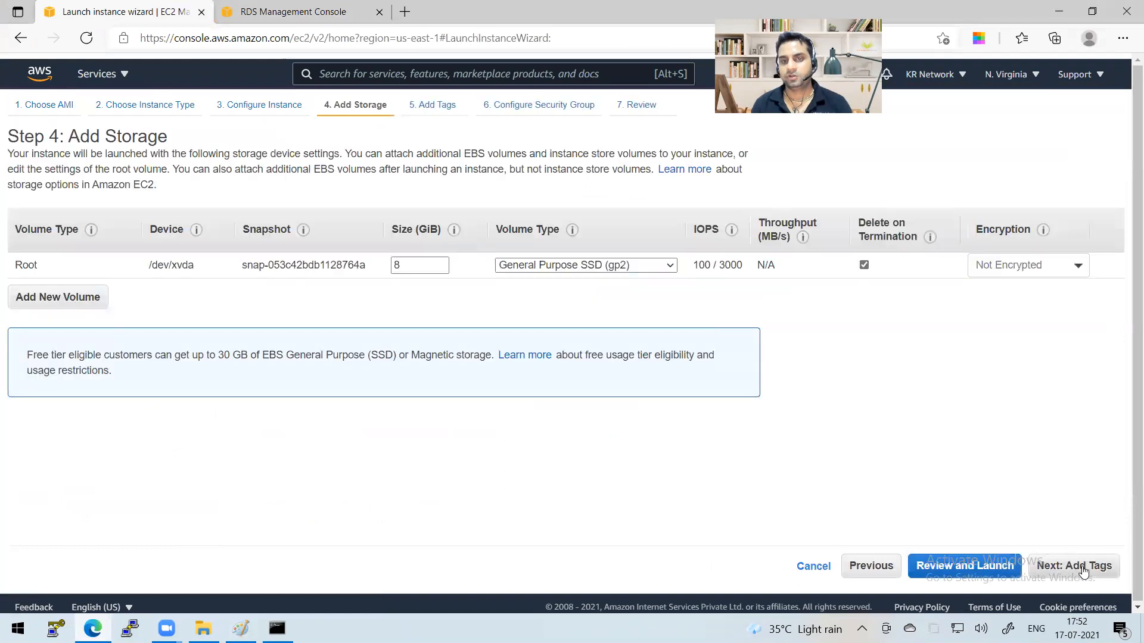
pyautogui.click(1077, 569)
# Step: Tag the instance with Name = Webserver
pyautogui.click(40, 360)
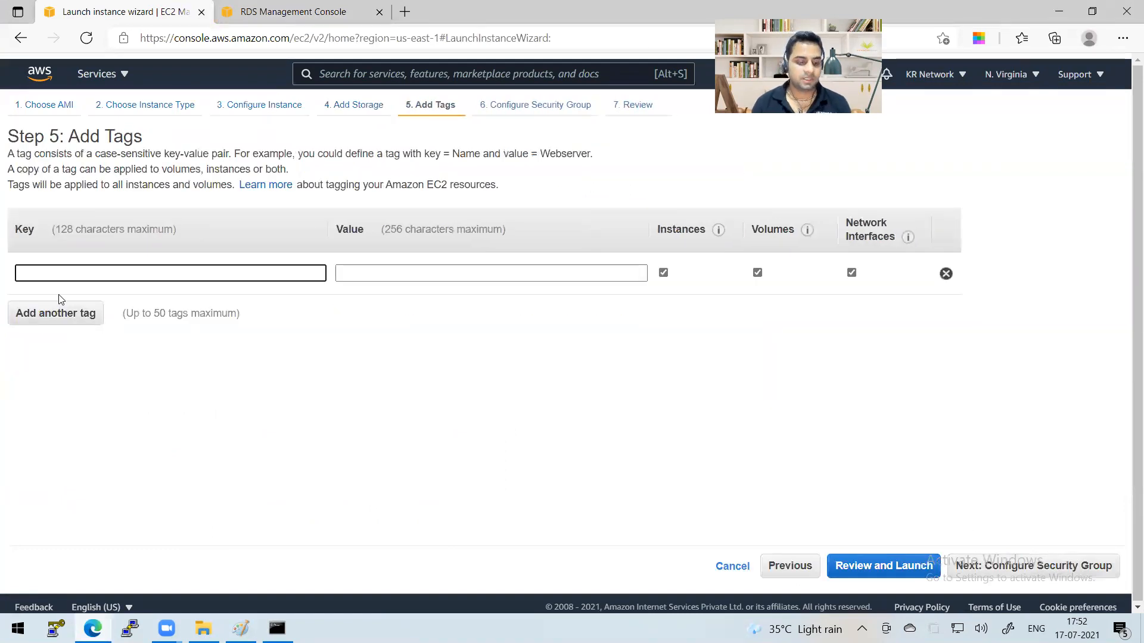
pyautogui.write('Name')
pyautogui.press('Tab')
pyautogui.write('Webserver')
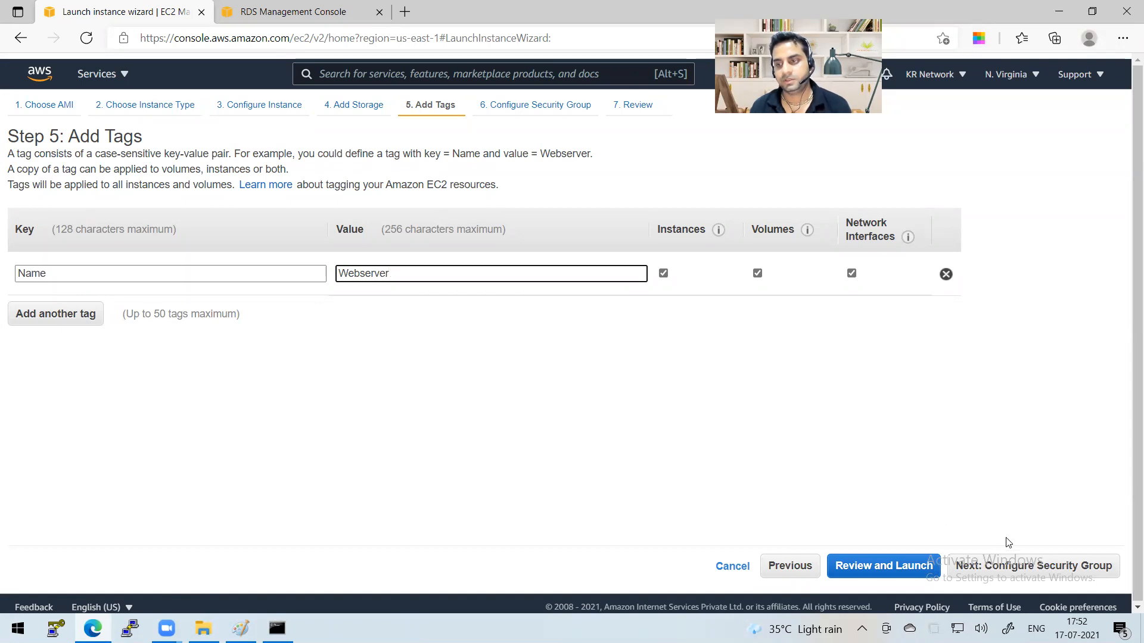
pyautogui.click(1034, 565)
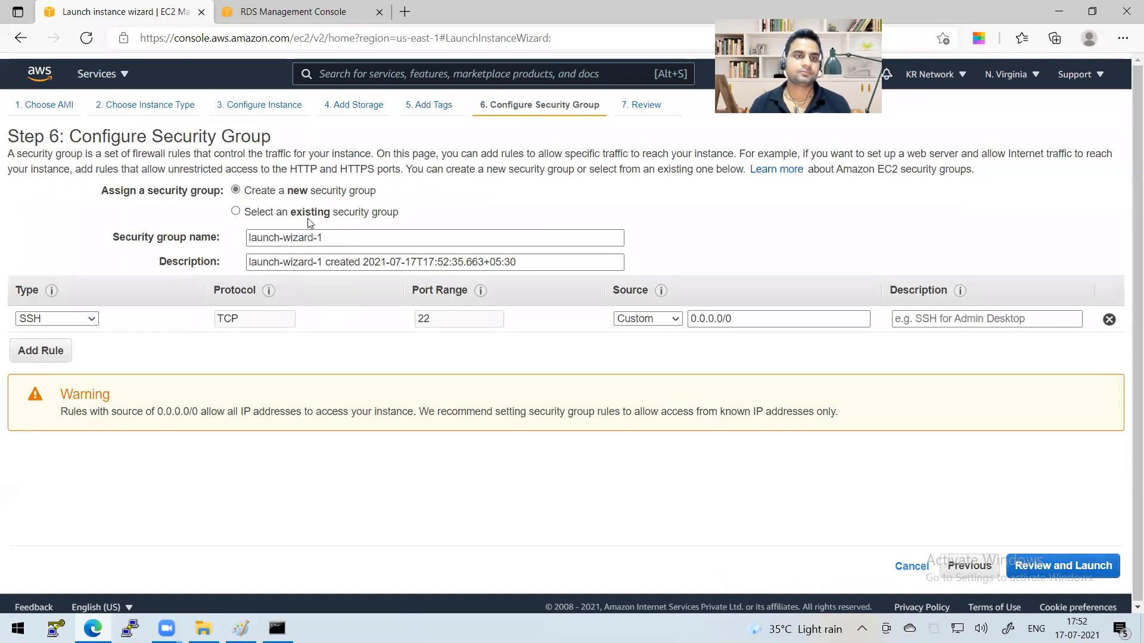
# Step: Use the existing default security group sg-4c12444f, then place a text box above the Paint diagram
pyautogui.click(310, 213)
pyautogui.click(255, 290)
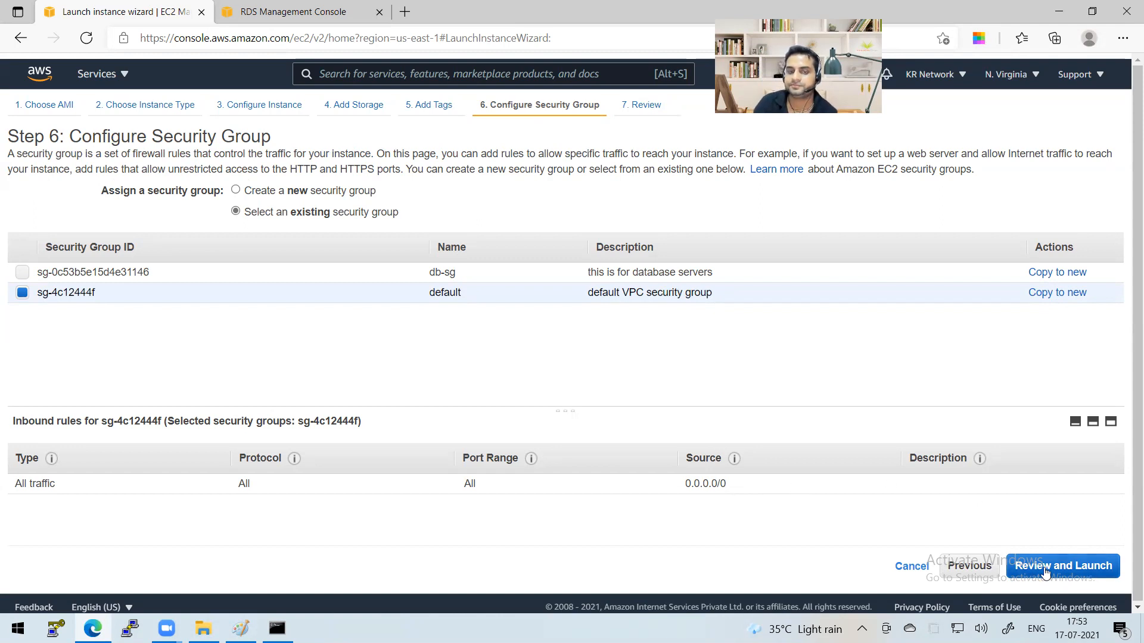
pyautogui.hotkey('alt', 'Tab')
pyautogui.moveTo(592, 271); pyautogui.dragTo(757, 292)
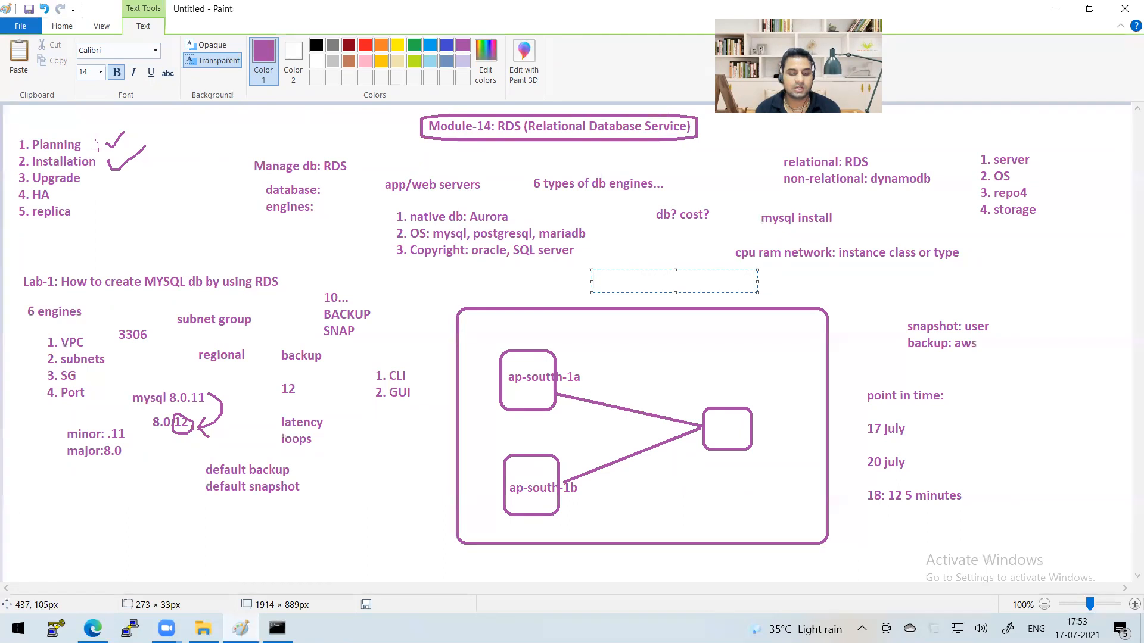
# Step: Type the note 'ec2 instance OS db' above the diagram and select the word 'db'
pyautogui.write('nstance OS db')
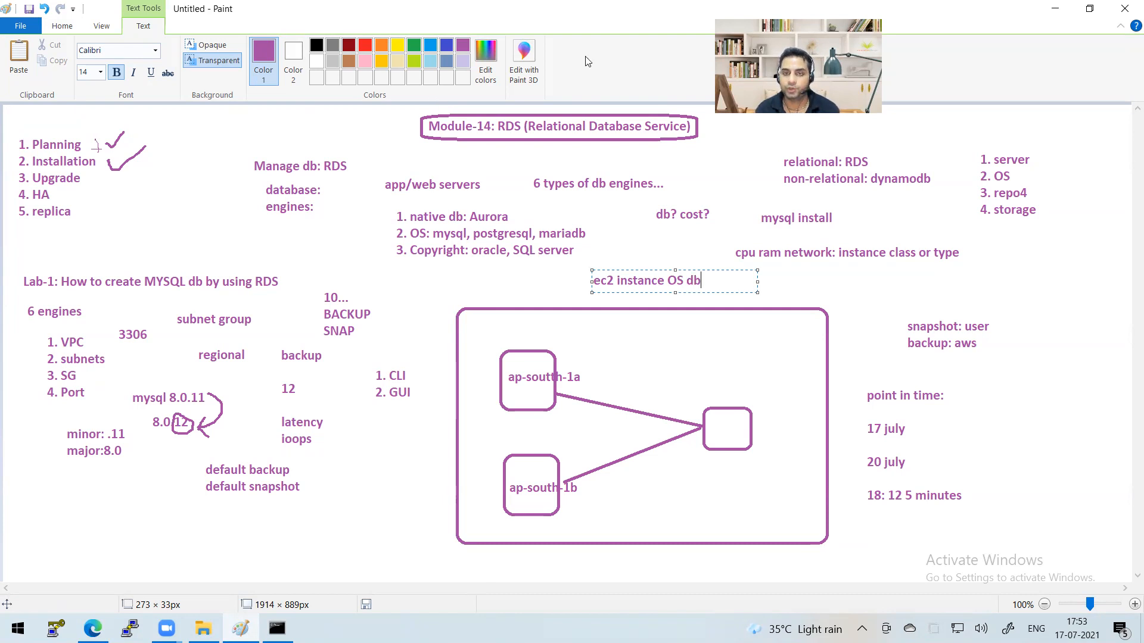
pyautogui.moveTo(694, 282); pyautogui.dragTo(683, 289)
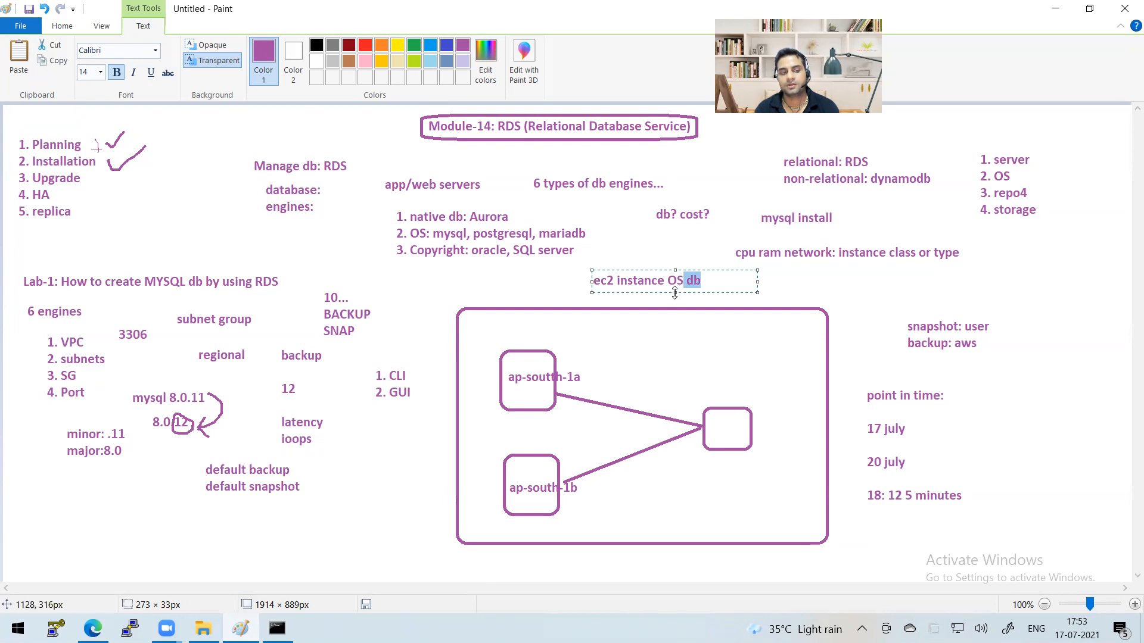
# Step: Advance the EC2 launch to the Step 7 review, then commit the 'ec2 instance OS db' note
pyautogui.click(92, 628)
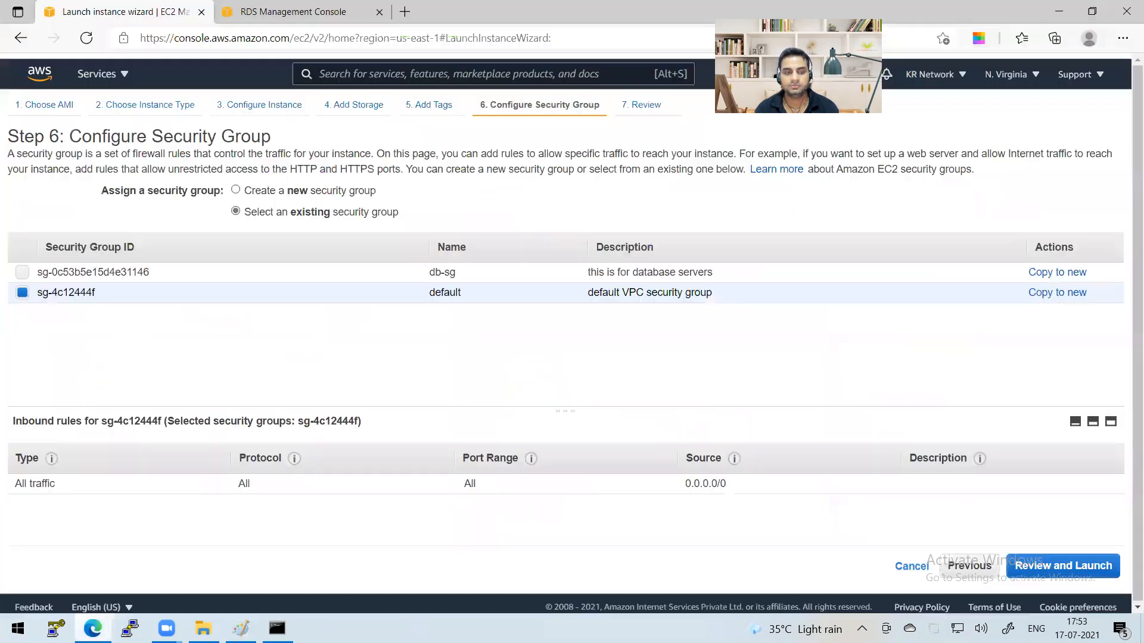
pyautogui.click(1098, 573)
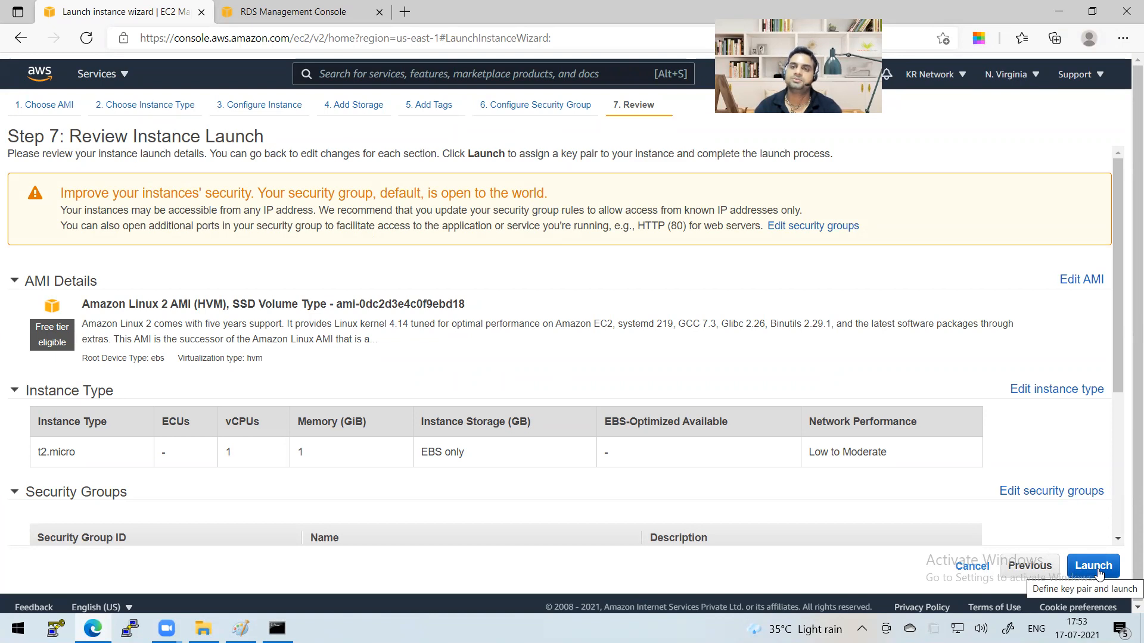
pyautogui.click(240, 628)
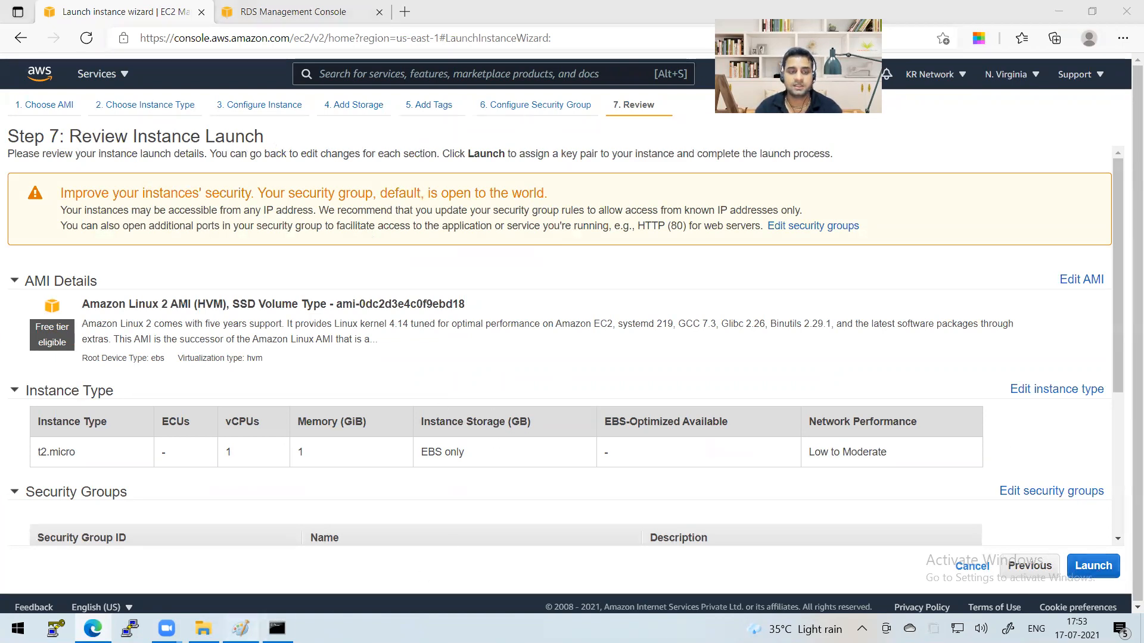
pyautogui.click(407, 459)
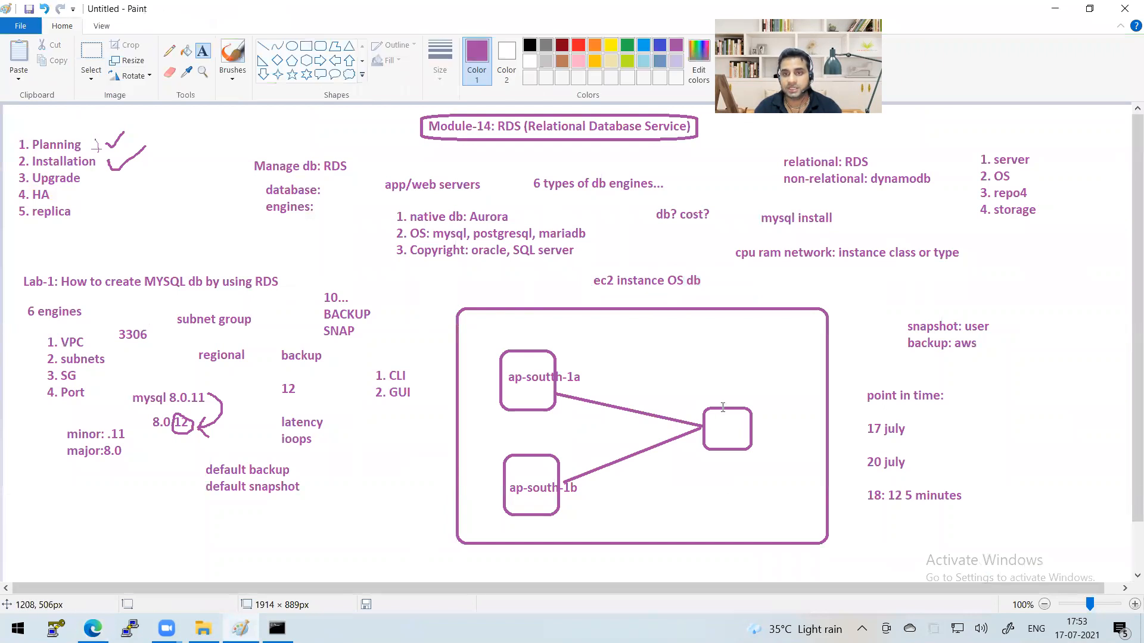
# Step: Draw a small cloud callout and a small rounded square right of the diagram
pyautogui.click(350, 74)
pyautogui.moveTo(850, 278); pyautogui.dragTo(880, 314)
pyautogui.click(319, 46)
pyautogui.moveTo(929, 276); pyautogui.dragTo(959, 310)
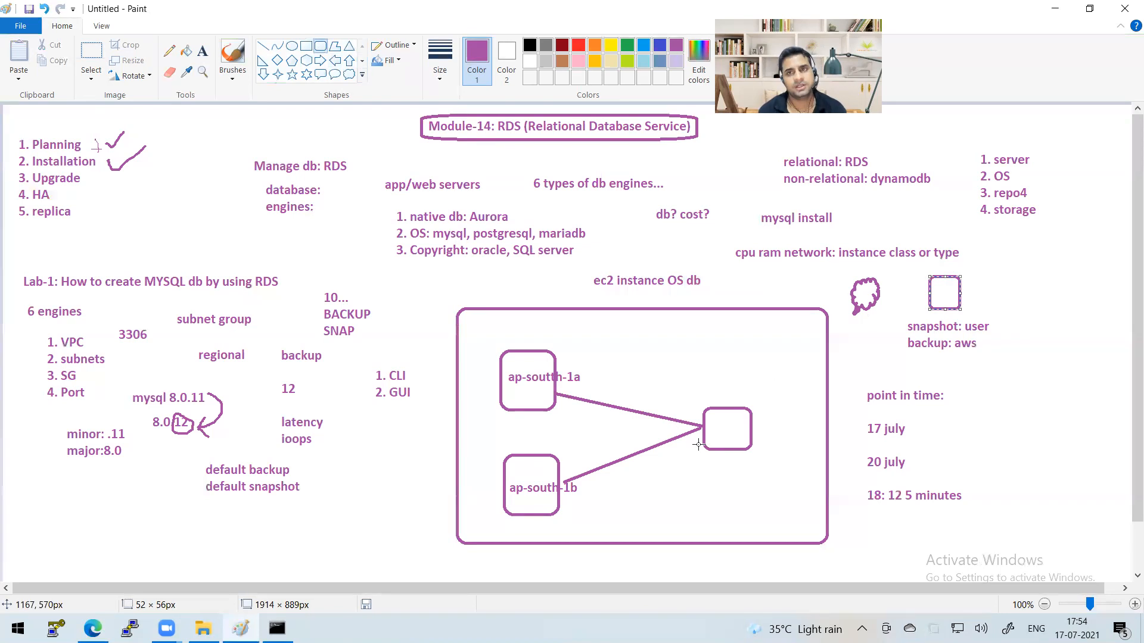
pyautogui.click(92, 628)
# Step: Create a new key pair named database and download its key file
pyautogui.scroll(-4, 866, 447)
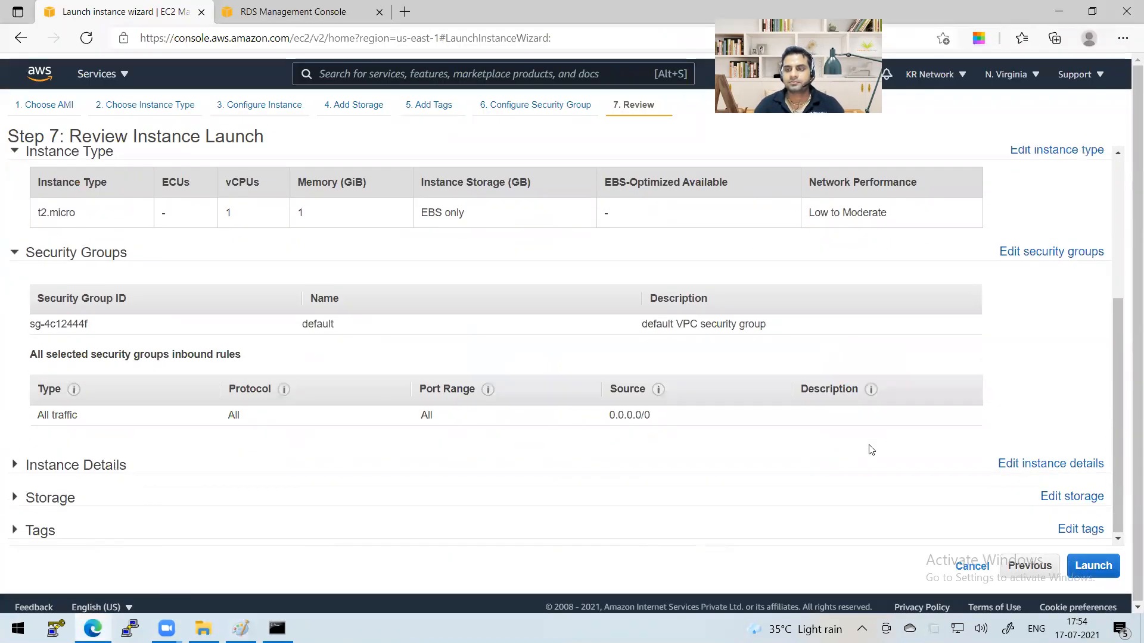
pyautogui.click(1093, 560)
pyautogui.click(471, 388)
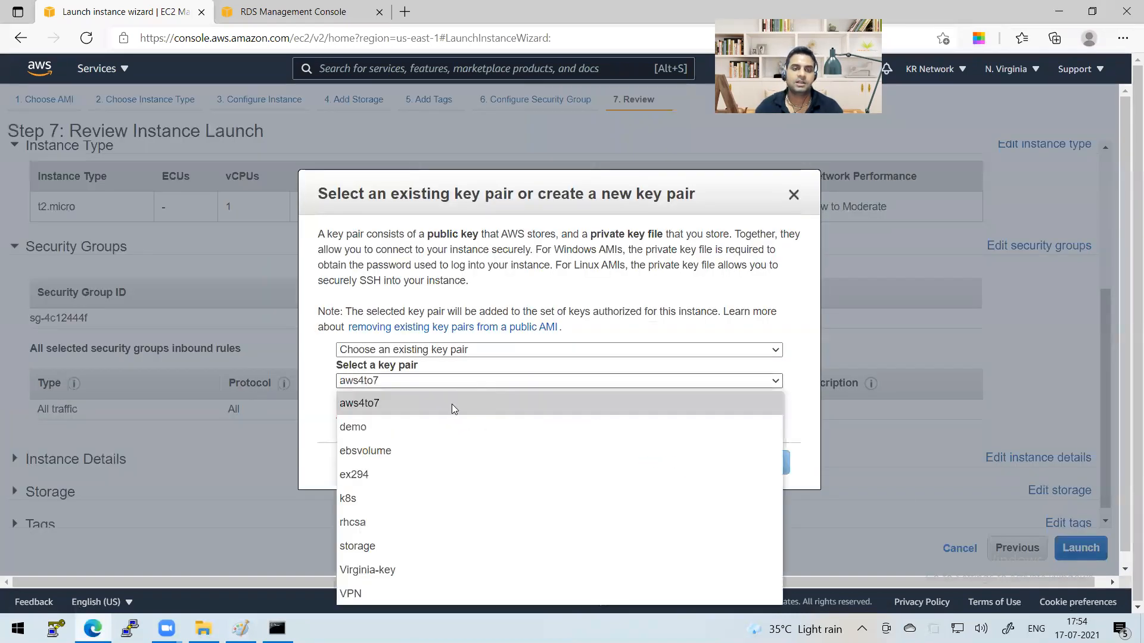
pyautogui.click(421, 351)
pyautogui.click(405, 397)
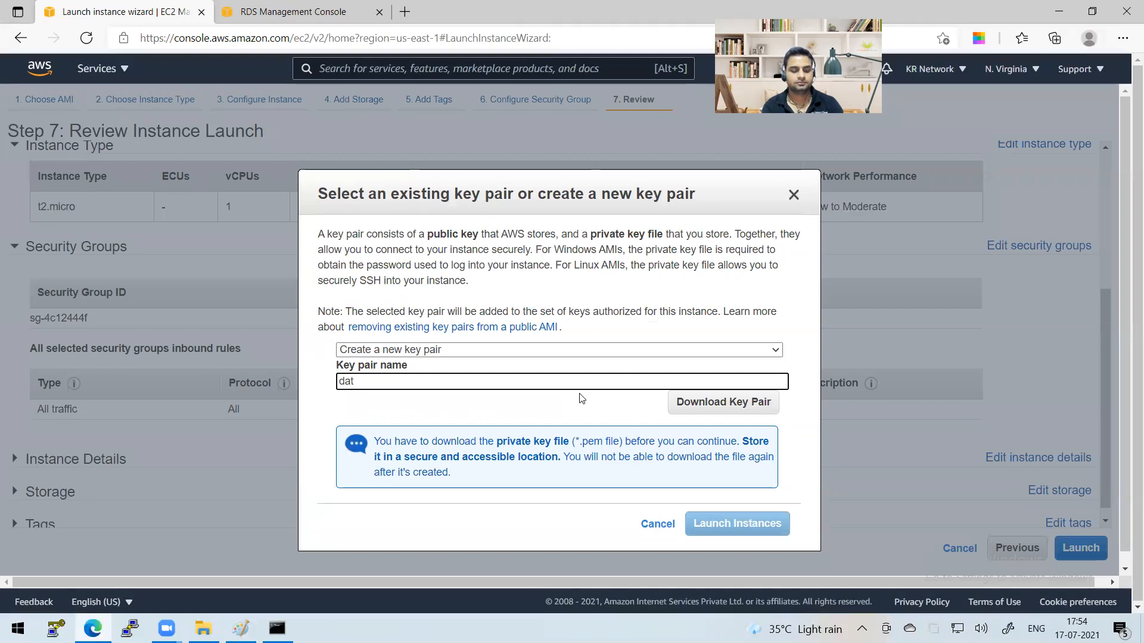
pyautogui.click(721, 403)
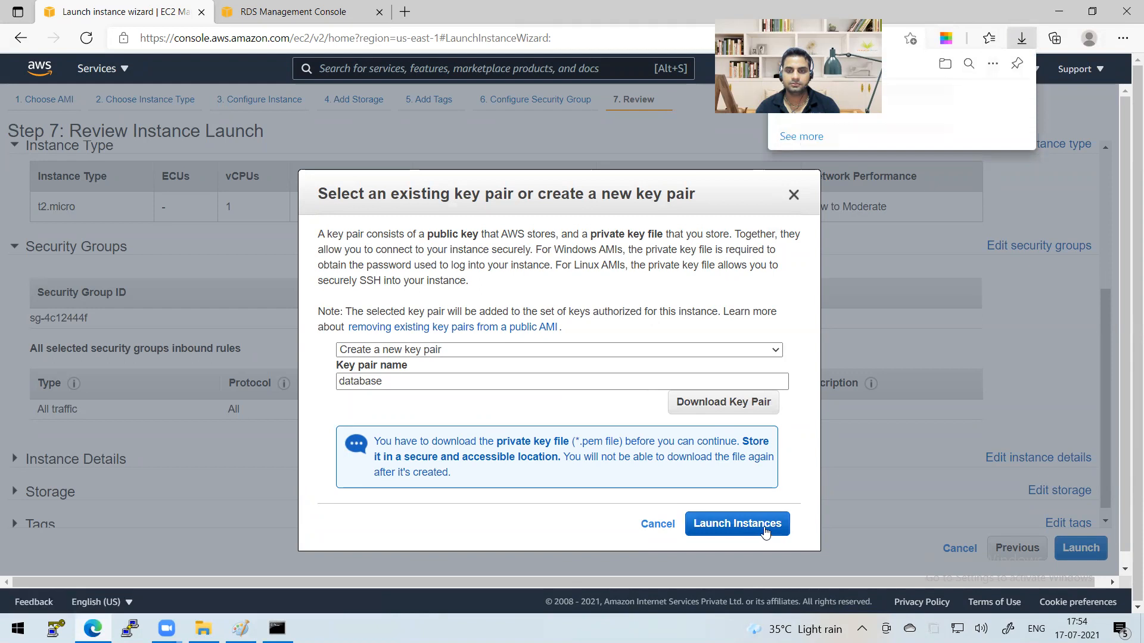
# Step: Launch the Webserver instance and go to the Instances list
pyautogui.click(766, 530)
pyautogui.scroll(-1, 909, 473)
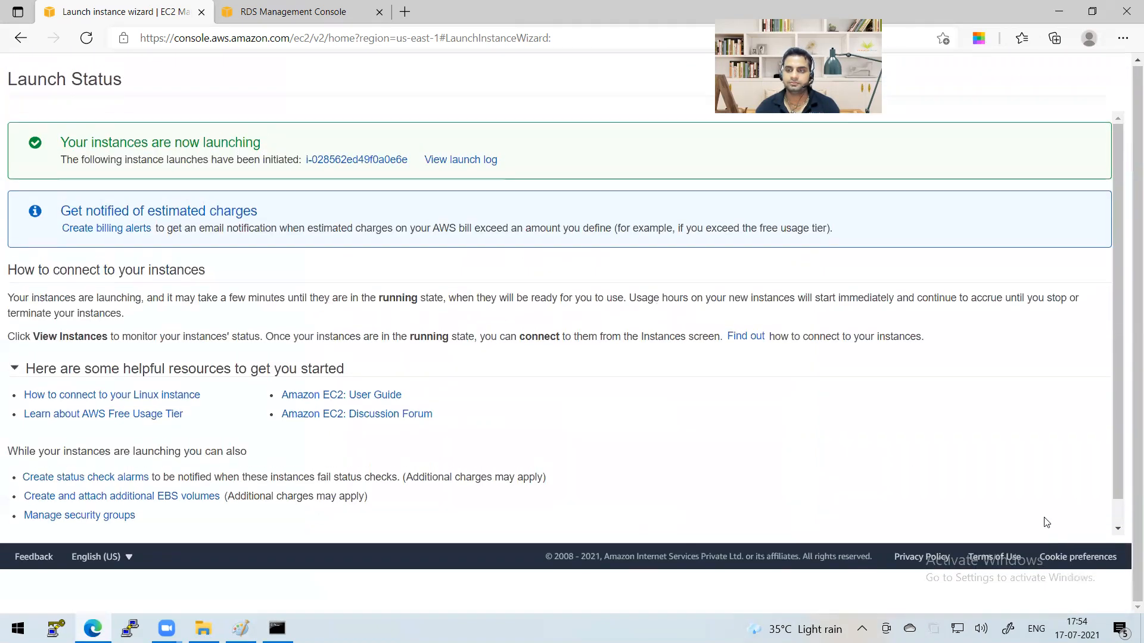
pyautogui.scroll(-1, 1042, 521)
pyautogui.click(1036, 523)
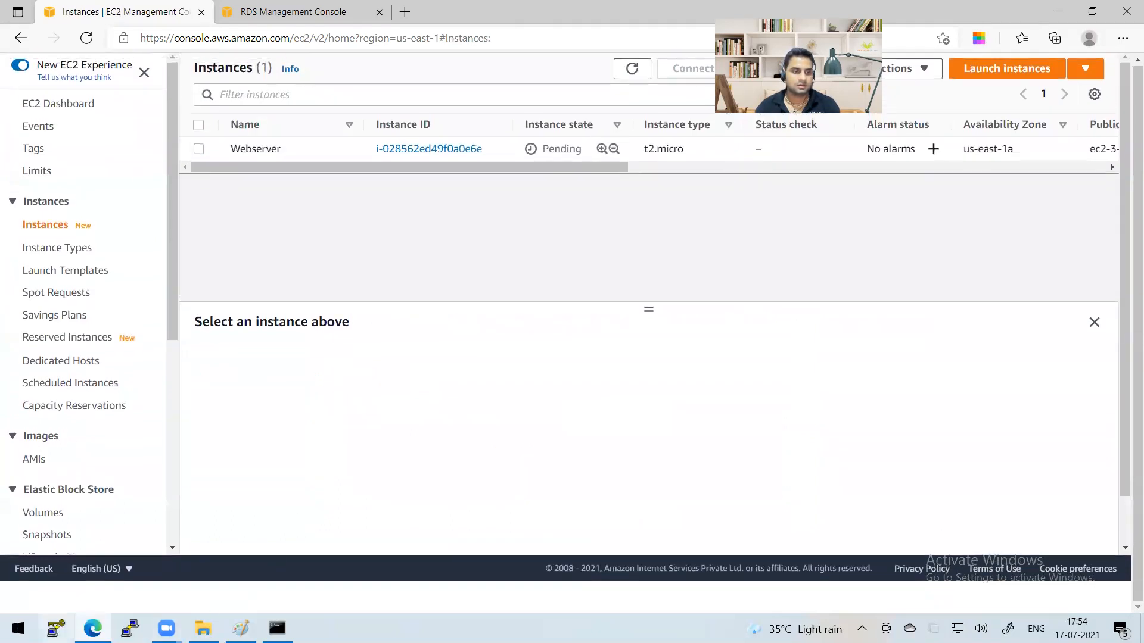
# Step: Convert database.pem in PuTTYgen and save it without a passphrase as private key rds
pyautogui.click(55, 629)
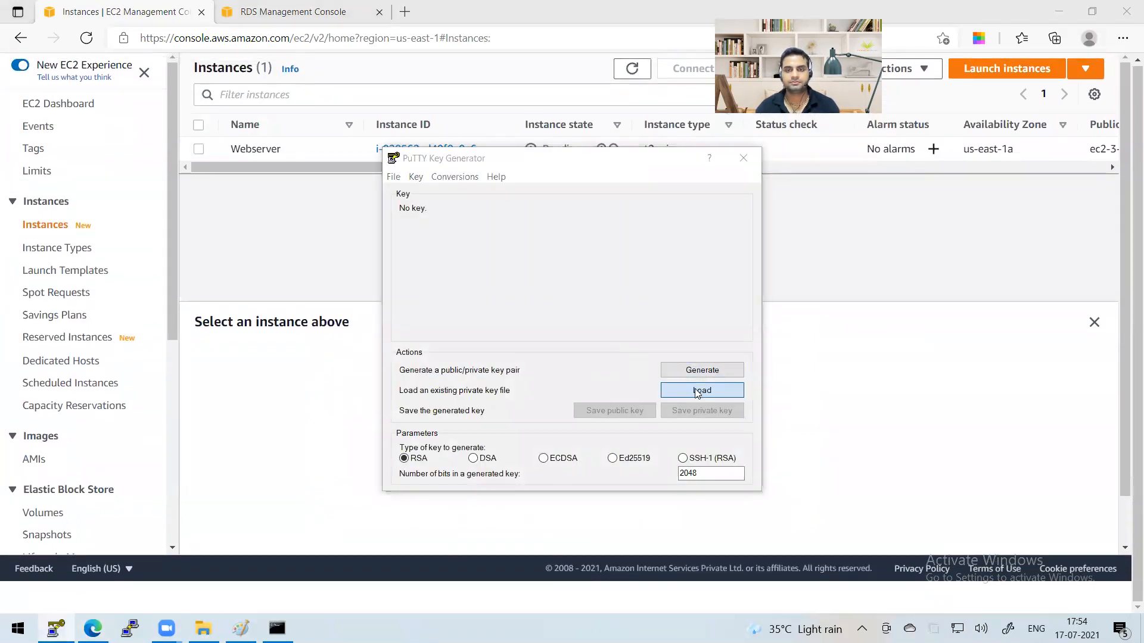
pyautogui.click(697, 392)
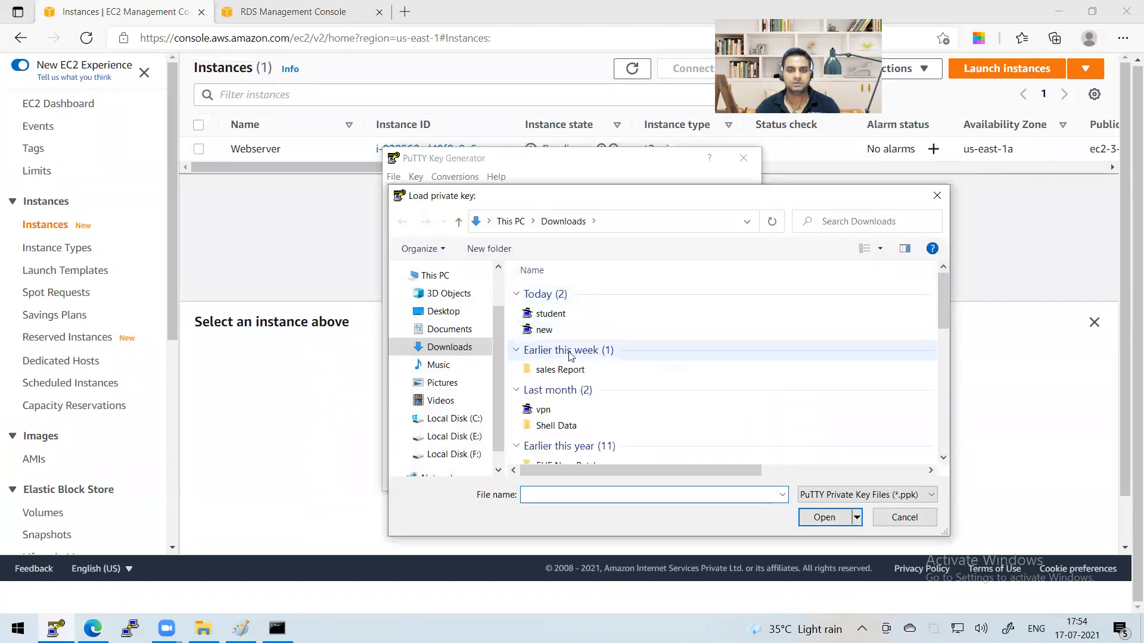
pyautogui.click(840, 495)
pyautogui.click(834, 523)
pyautogui.doubleClick(564, 314)
pyautogui.click(656, 386)
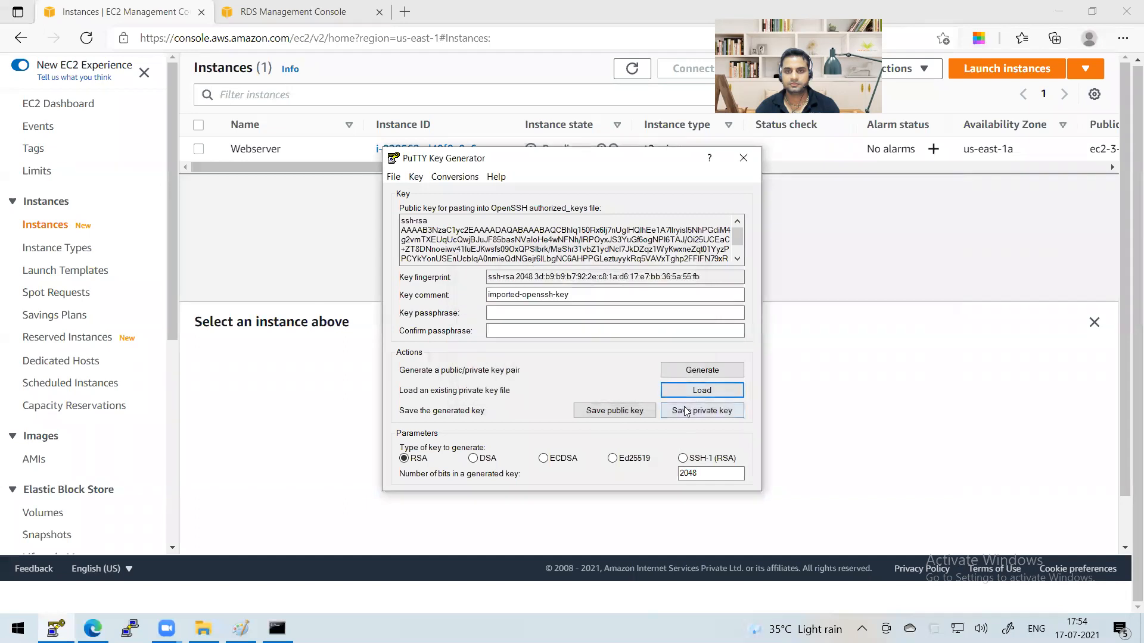
pyautogui.click(686, 411)
pyautogui.click(575, 372)
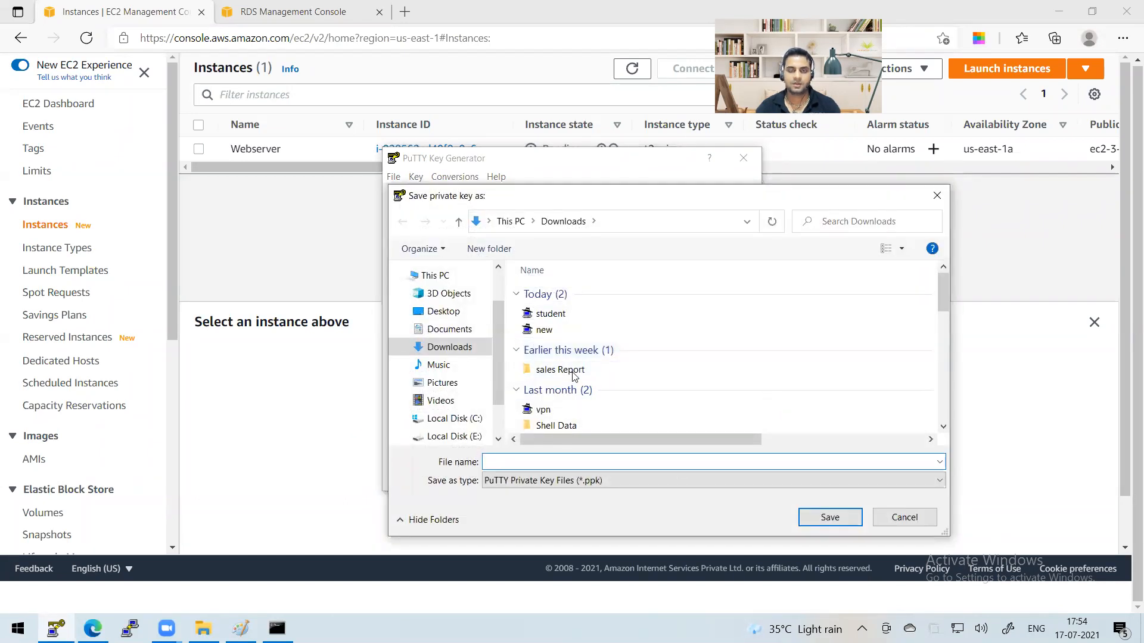
pyautogui.write('r')
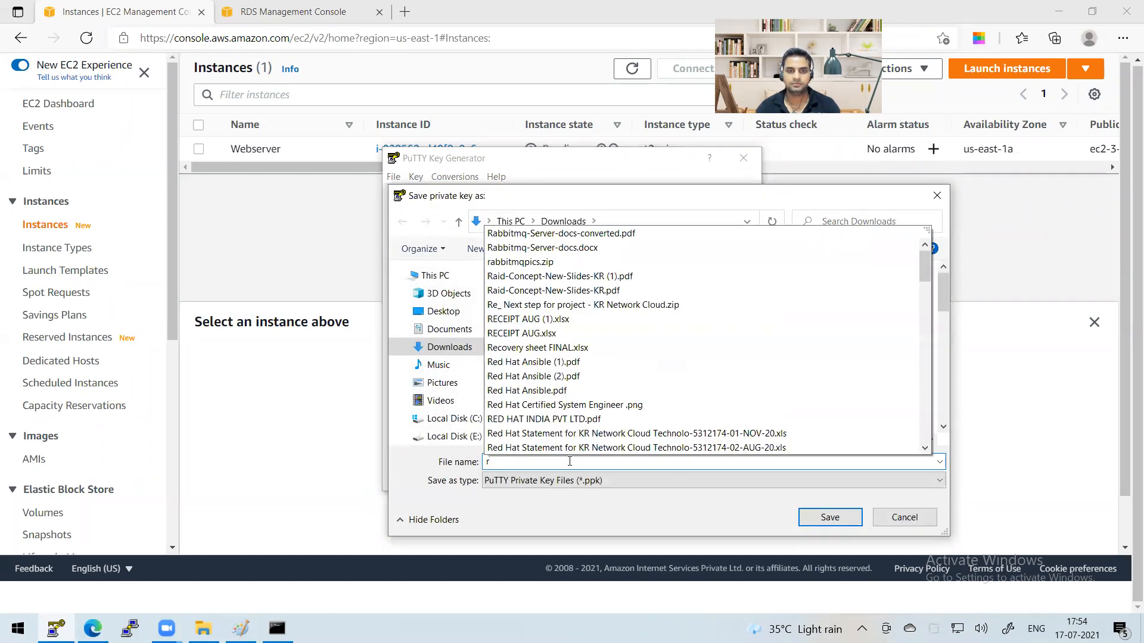
pyautogui.write('ds')
pyautogui.click(830, 517)
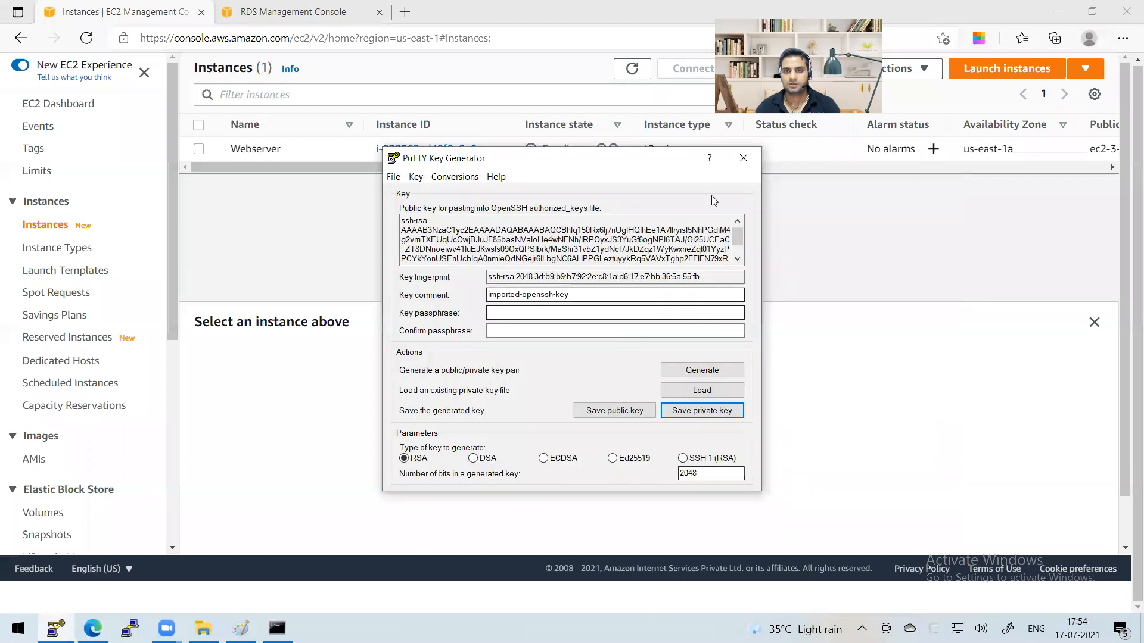
pyautogui.click(743, 158)
# Step: Copy the Webserver instance's public IPv4 address 3.89.222.245
pyautogui.click(329, 154)
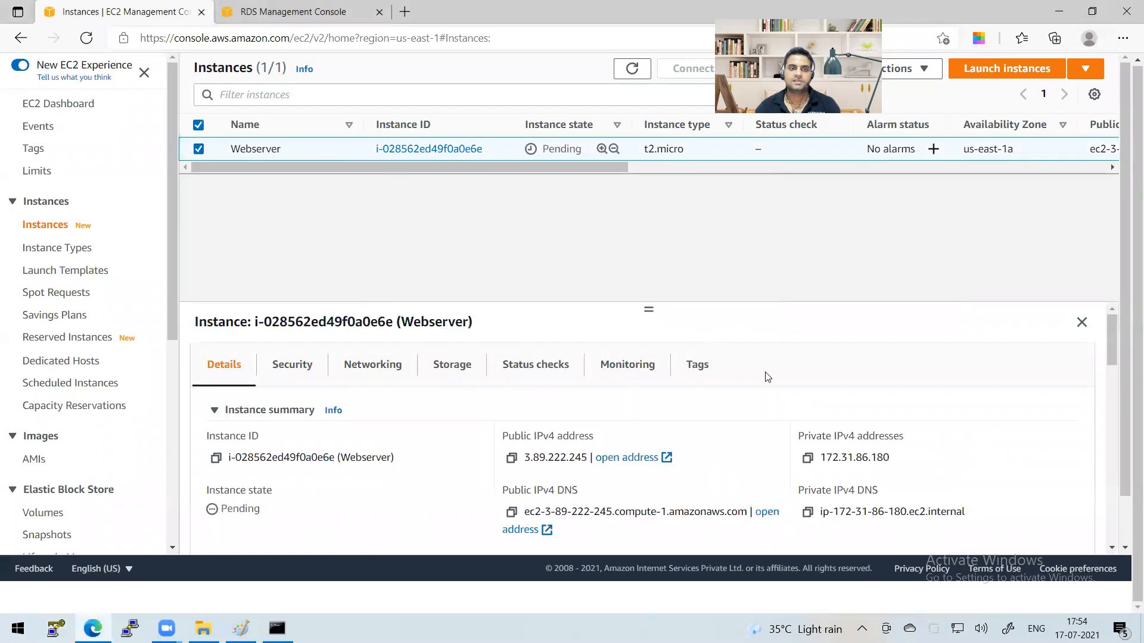
pyautogui.click(511, 457)
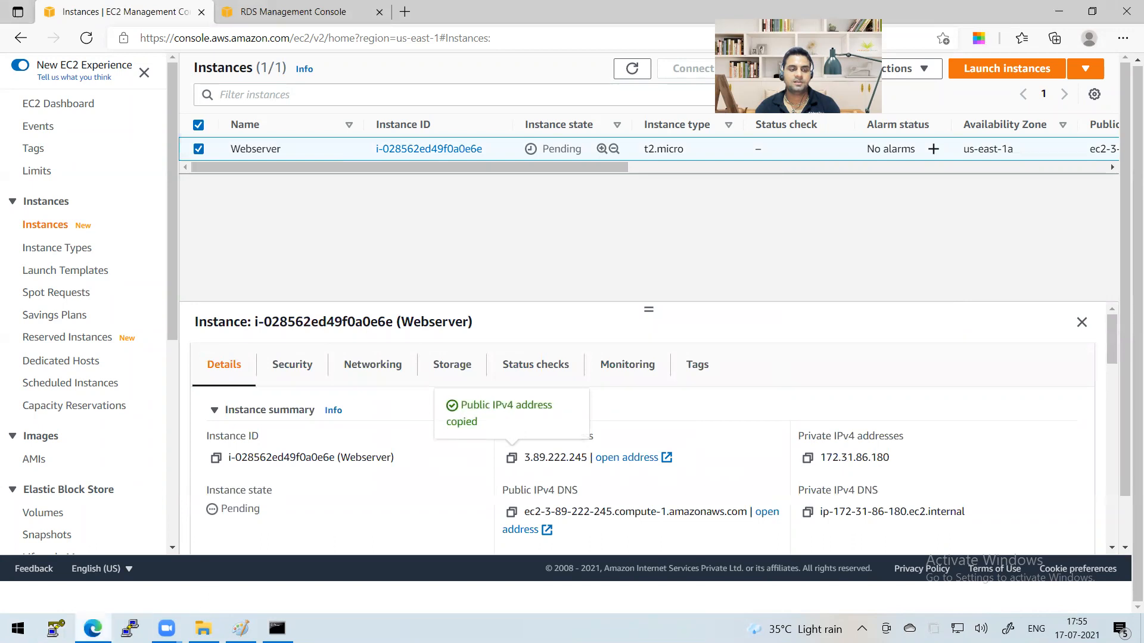
pyautogui.click(129, 628)
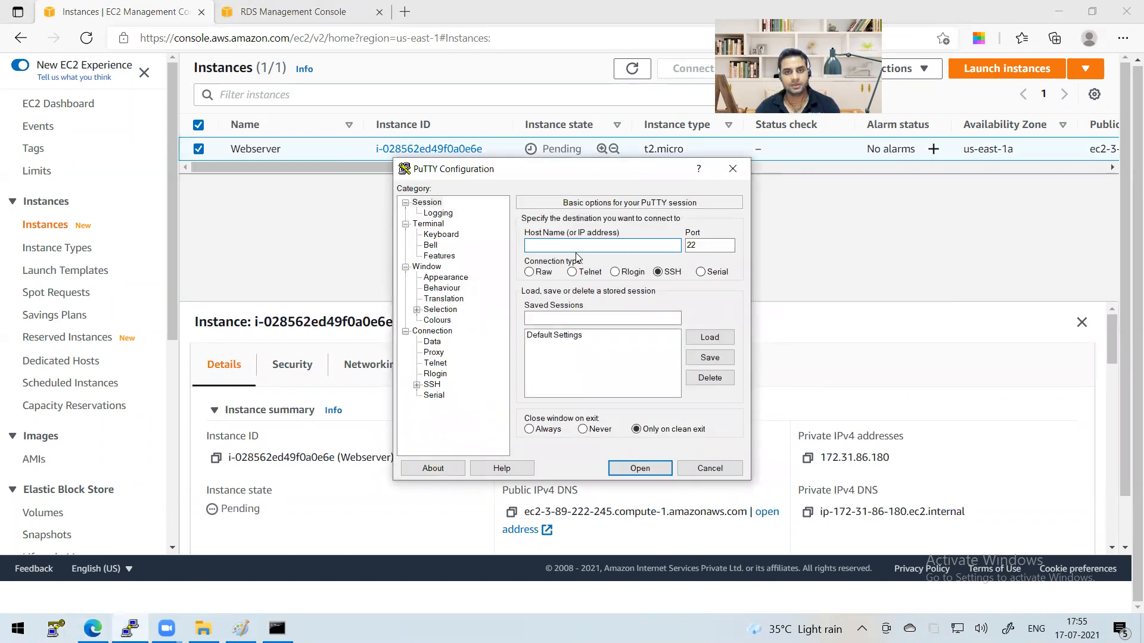
# Step: Set host 3.89.222.245 with a bold 14-point Courier New font and system colours
pyautogui.hotkey('ctrl', 'v')
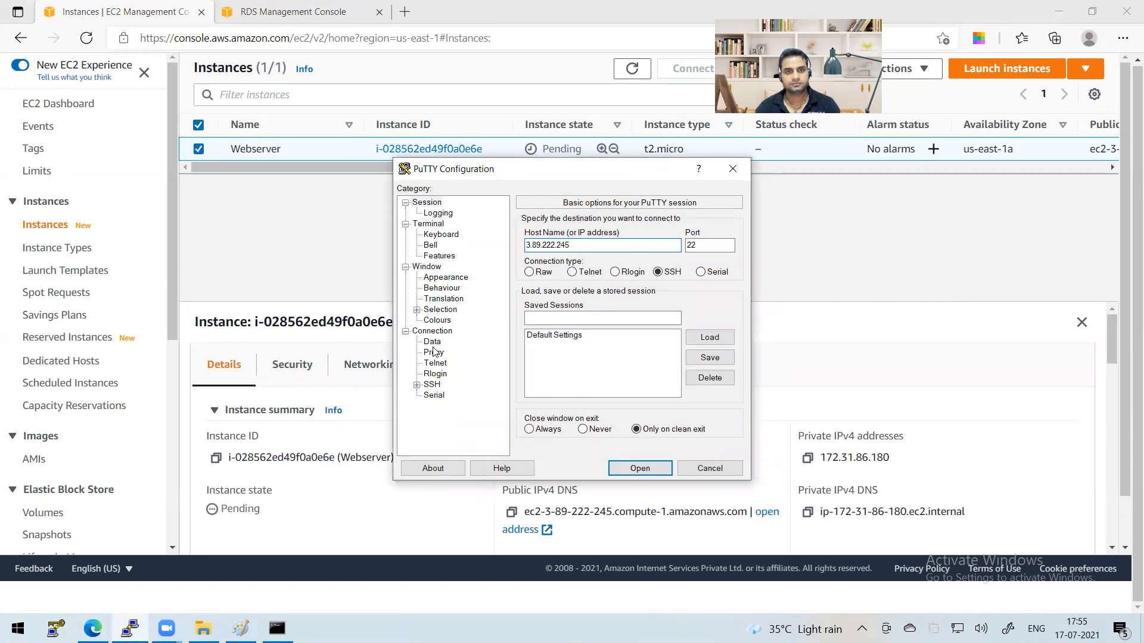
pyautogui.click(441, 278)
pyautogui.click(690, 307)
pyautogui.click(655, 340)
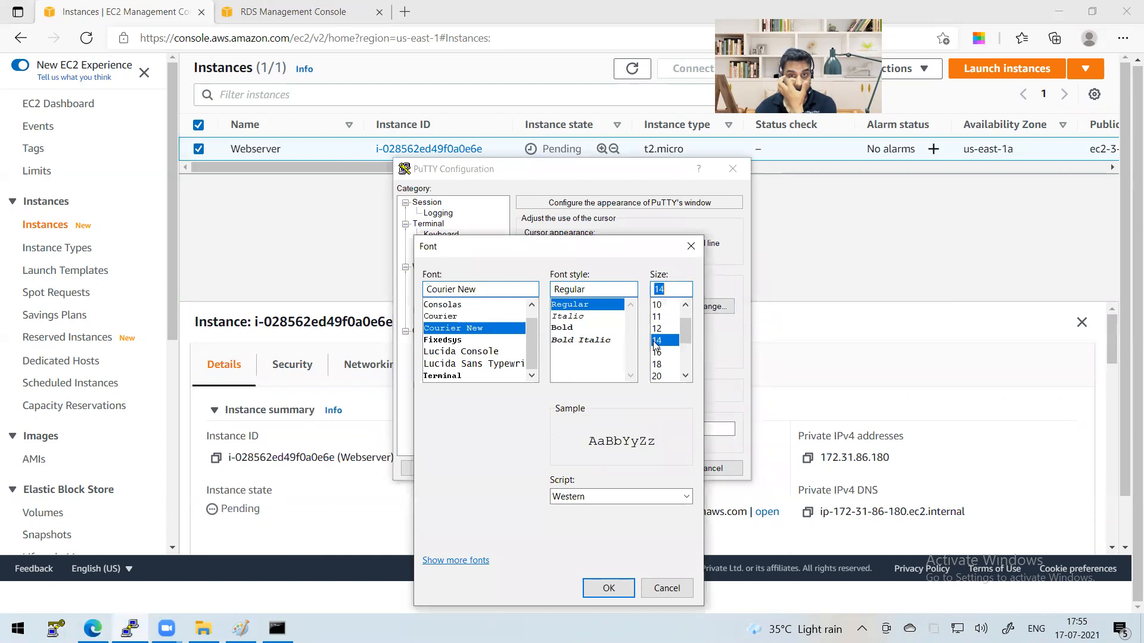
pyautogui.click(589, 327)
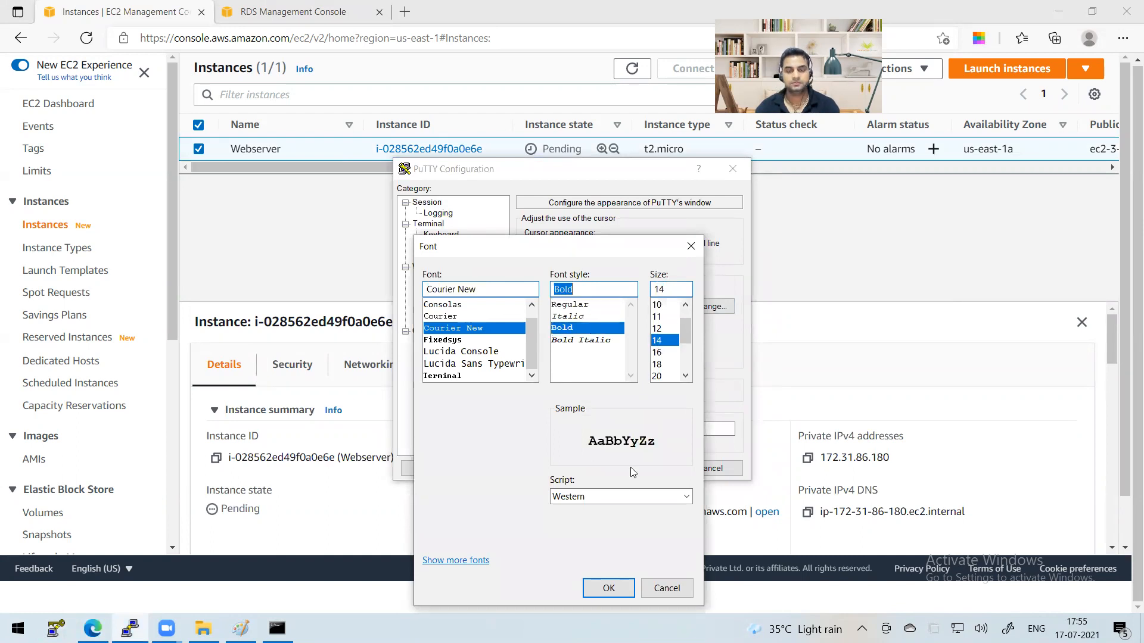
pyautogui.click(608, 588)
pyautogui.click(433, 321)
pyautogui.click(537, 309)
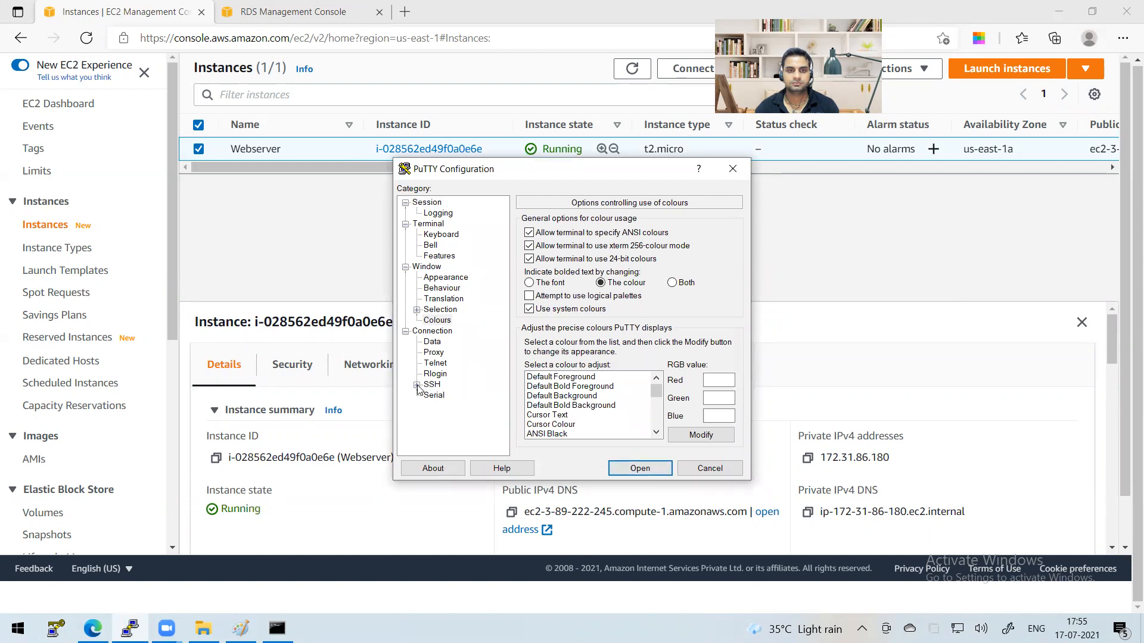
# Step: Use rds.ppk as the SSH authentication key and open the connection
pyautogui.click(417, 384)
pyautogui.click(441, 395)
pyautogui.click(694, 370)
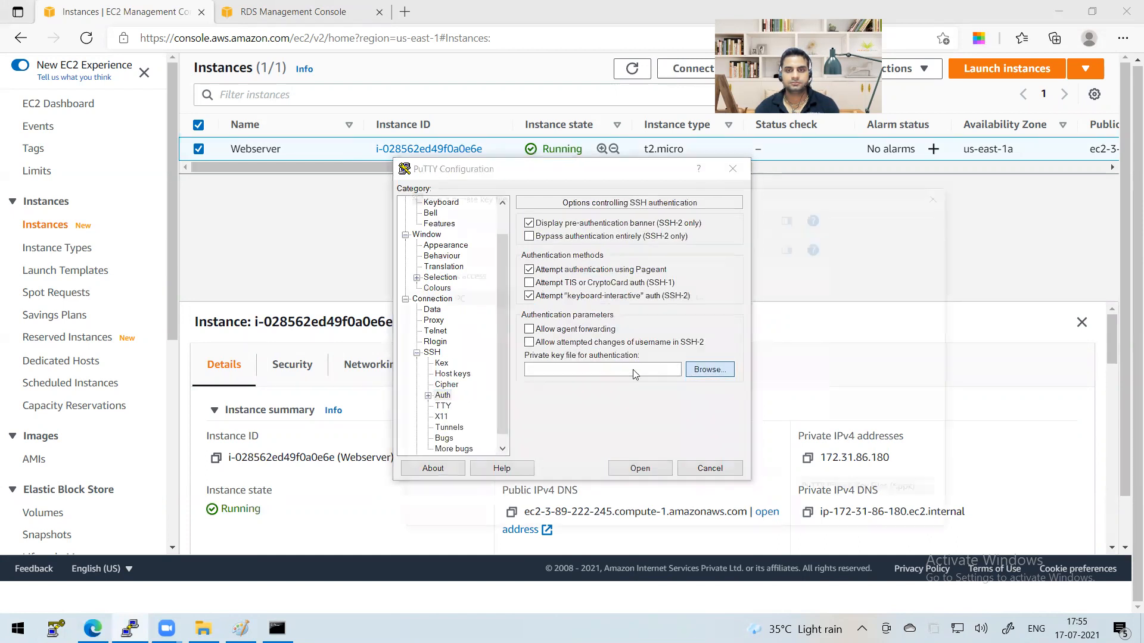
pyautogui.doubleClick(560, 304)
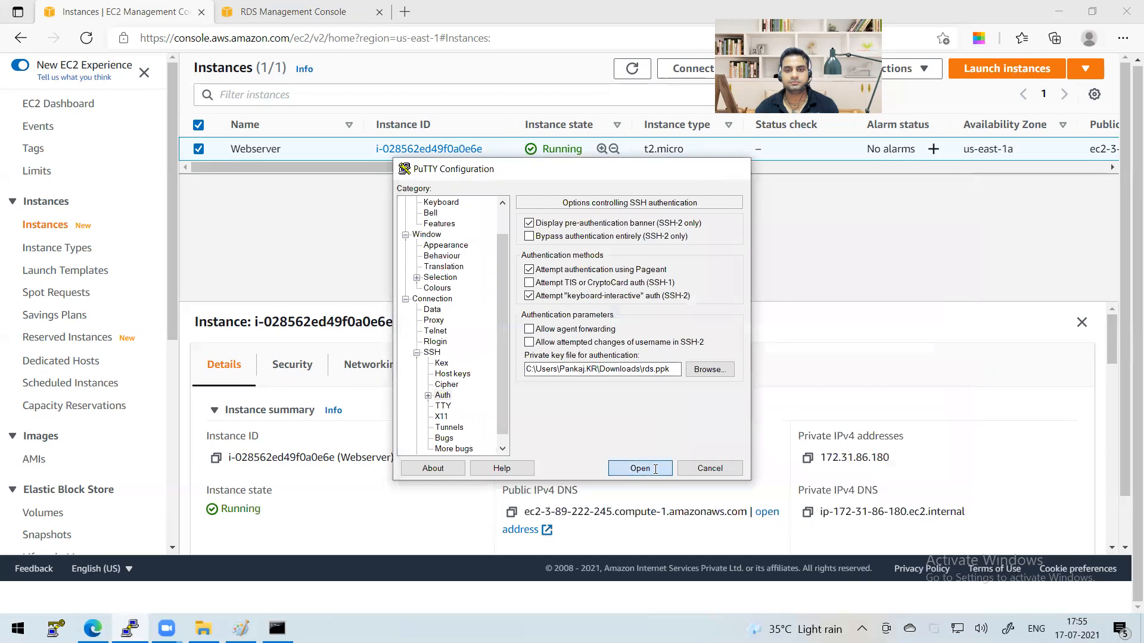
pyautogui.click(655, 469)
# Step: Trust the host key, log in as ec2-user and switch to root with sudo su -
pyautogui.click(491, 416)
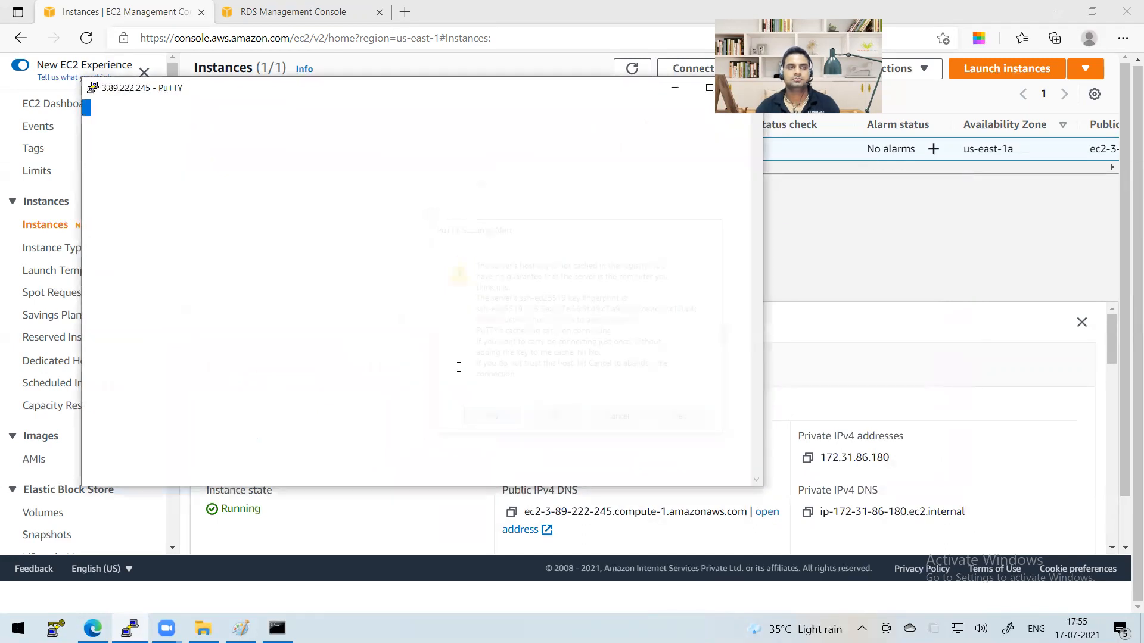
pyautogui.write('ec2-user')
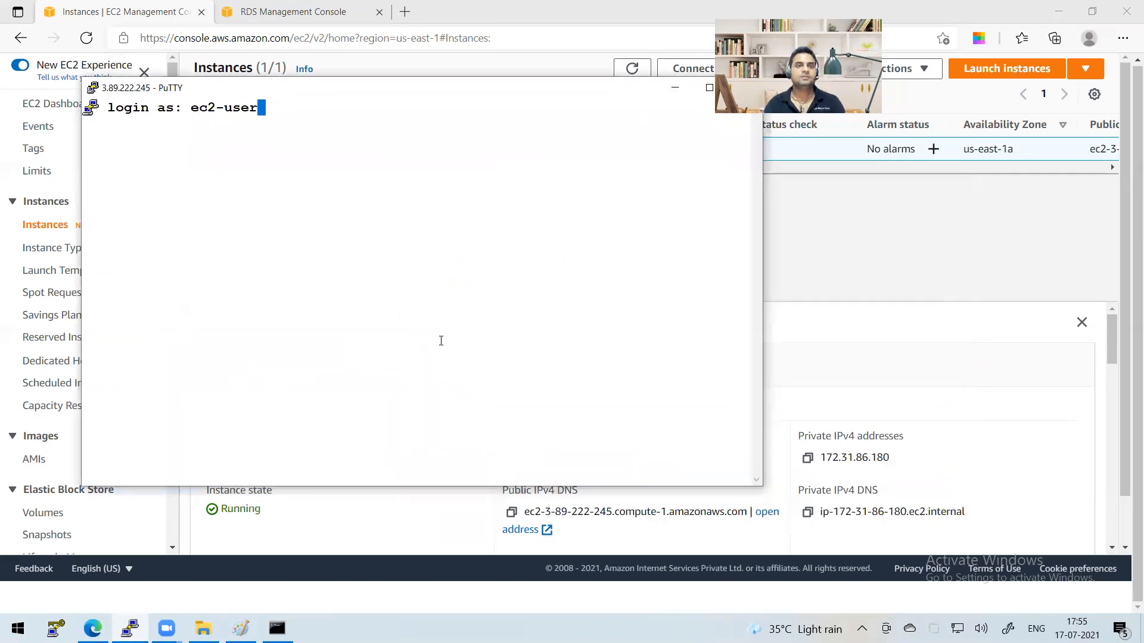
pyautogui.press('Return')
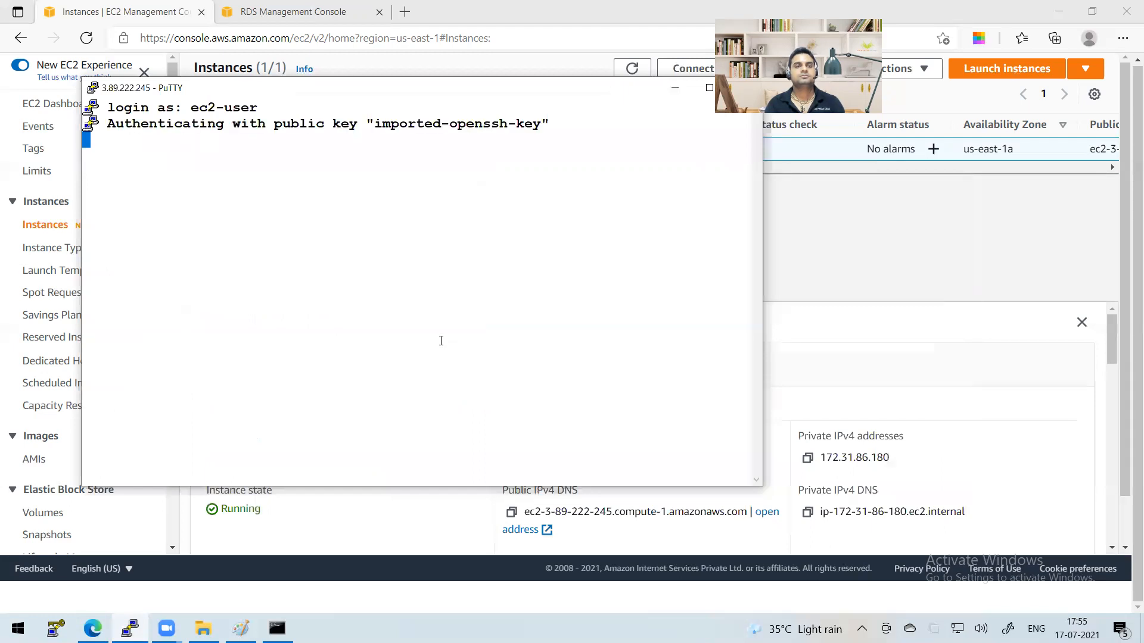
pyautogui.press('Return')
pyautogui.press('Return')
pyautogui.press('Return')
pyautogui.press('Return')
pyautogui.write('s')
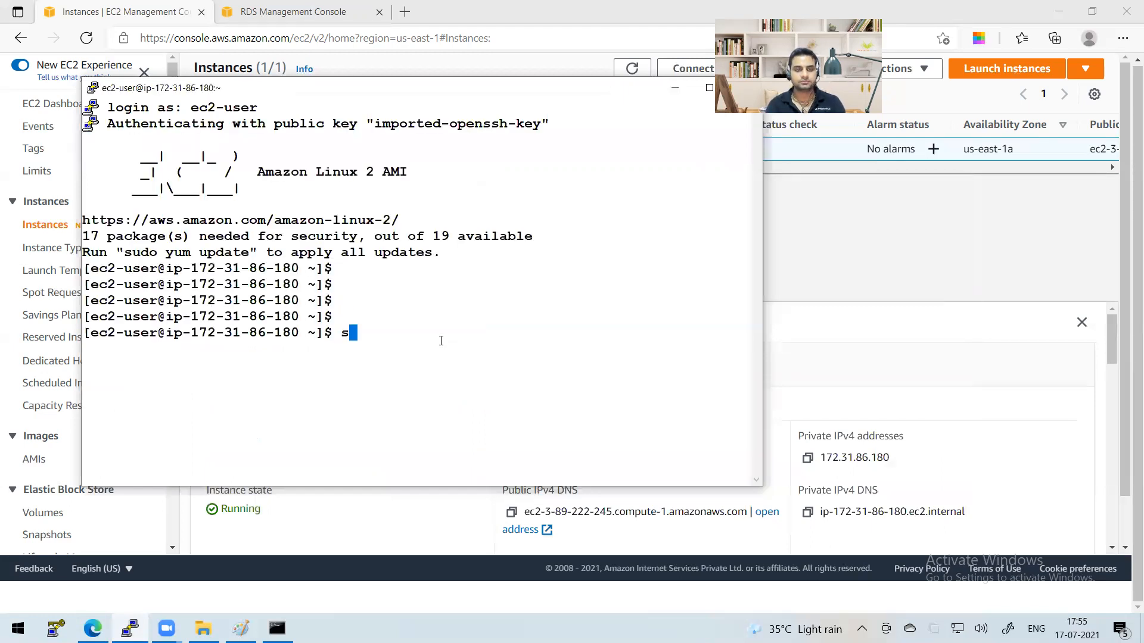
pyautogui.write('udo su -')
pyautogui.press('Return')
pyautogui.press('Return')
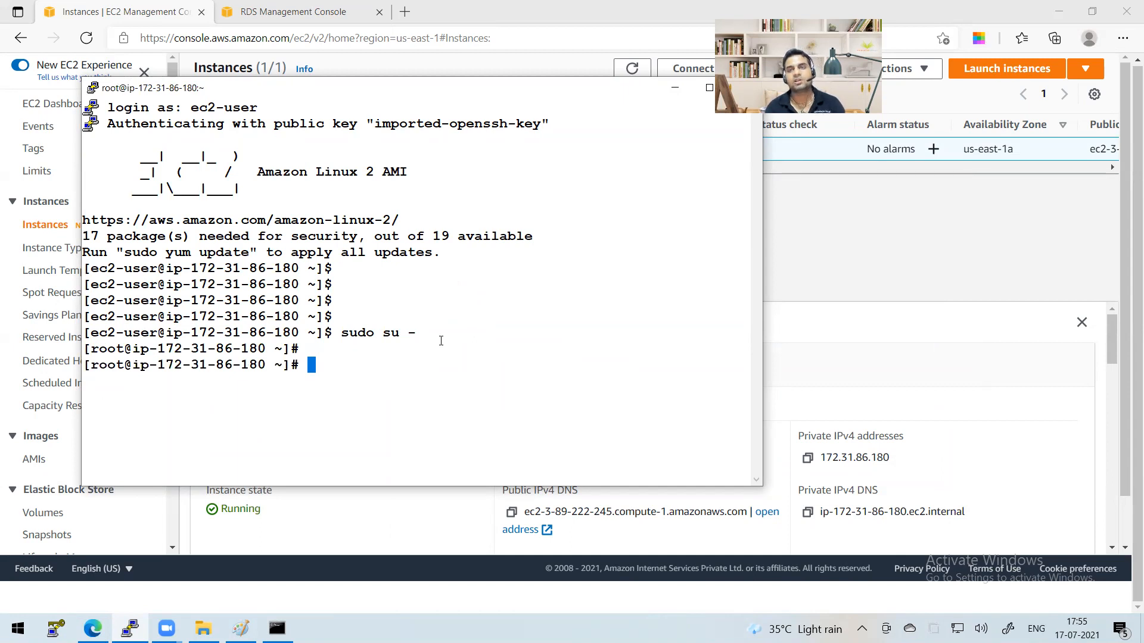
# Step: Check for mysql, then install the client with yum install mysql -y
pyautogui.write('mysql')
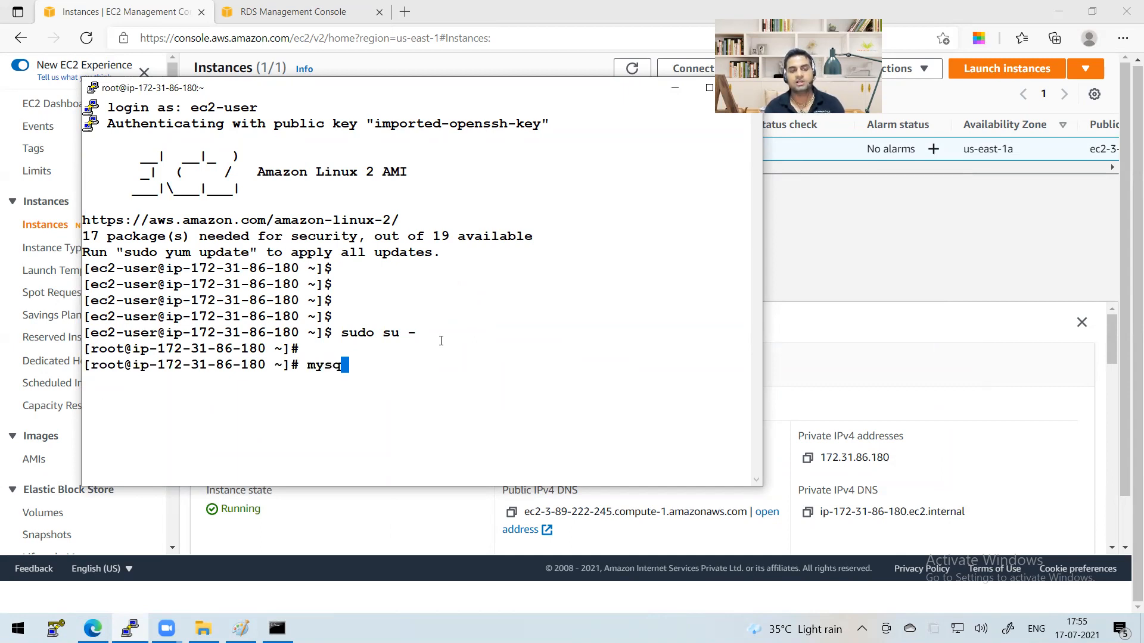
pyautogui.press('Return')
pyautogui.press('Return')
pyautogui.press('Return')
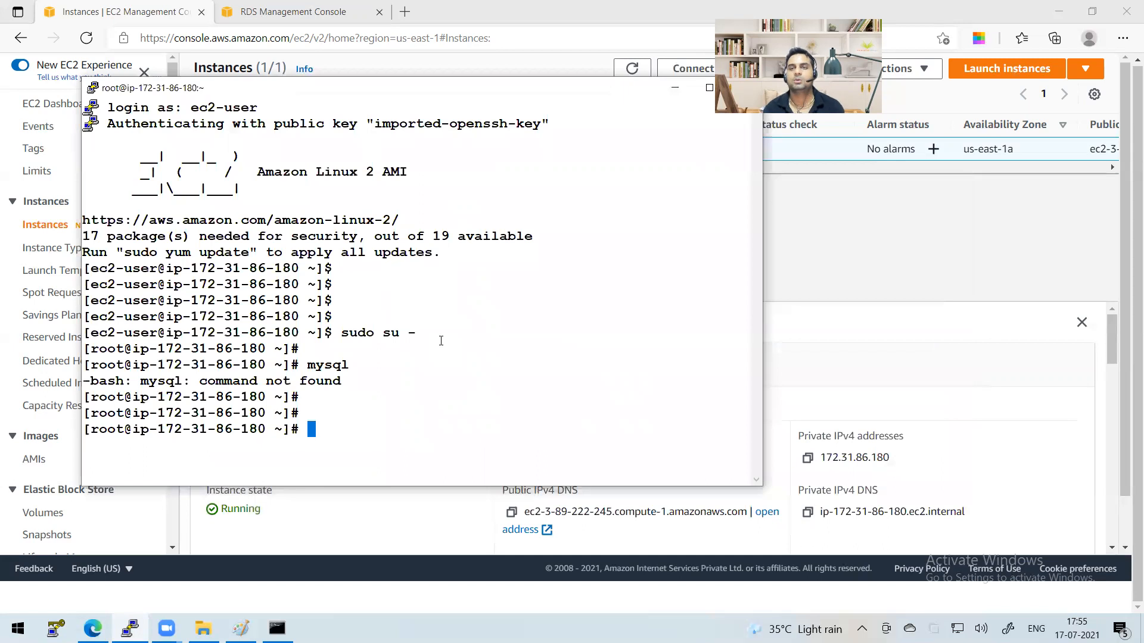
pyautogui.write('yu')
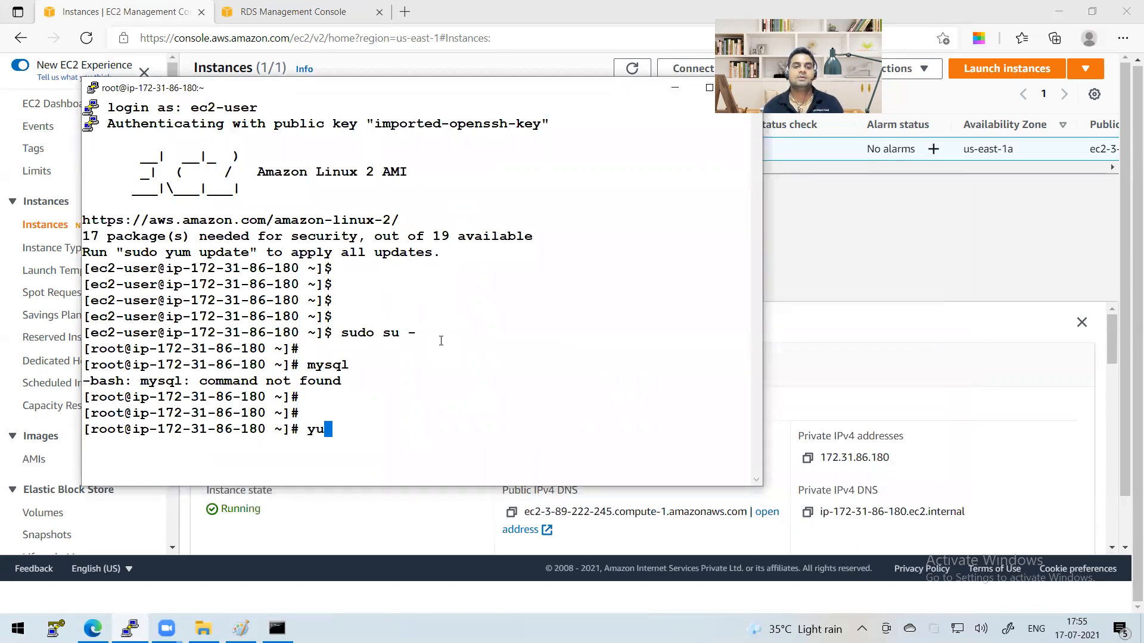
pyautogui.write('m install ')
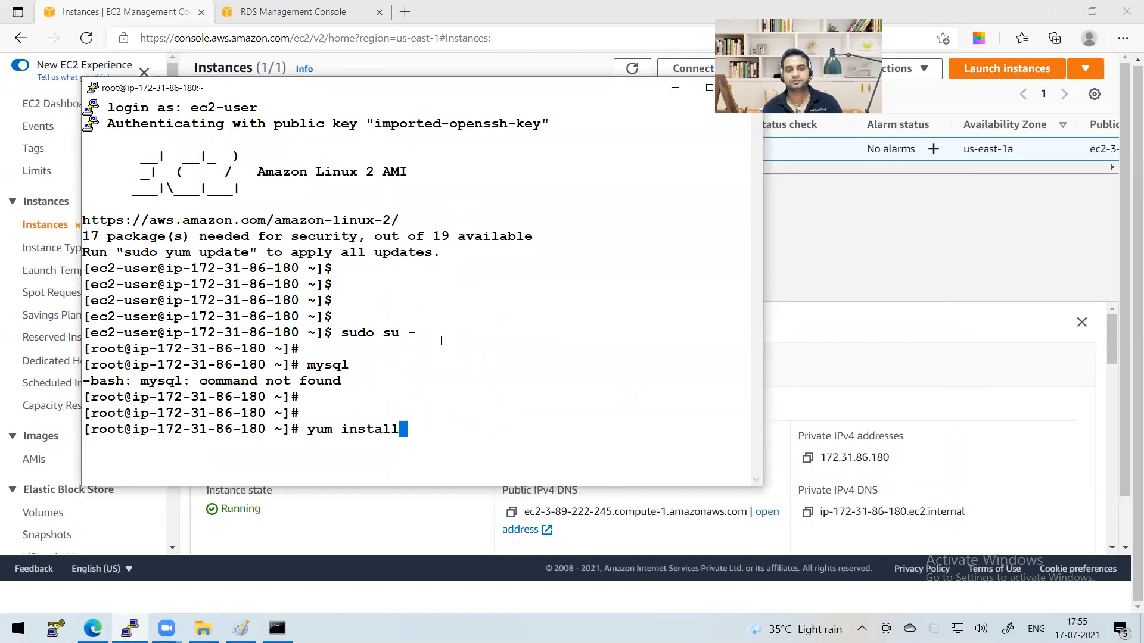
pyautogui.write('mysql -y')
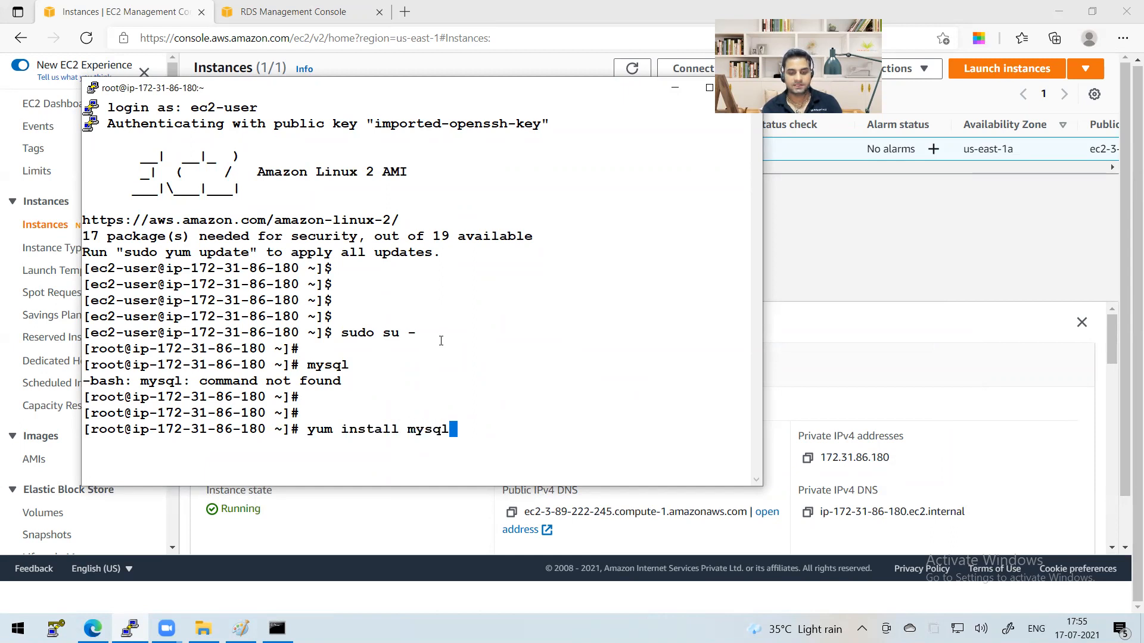
pyautogui.press('Return')
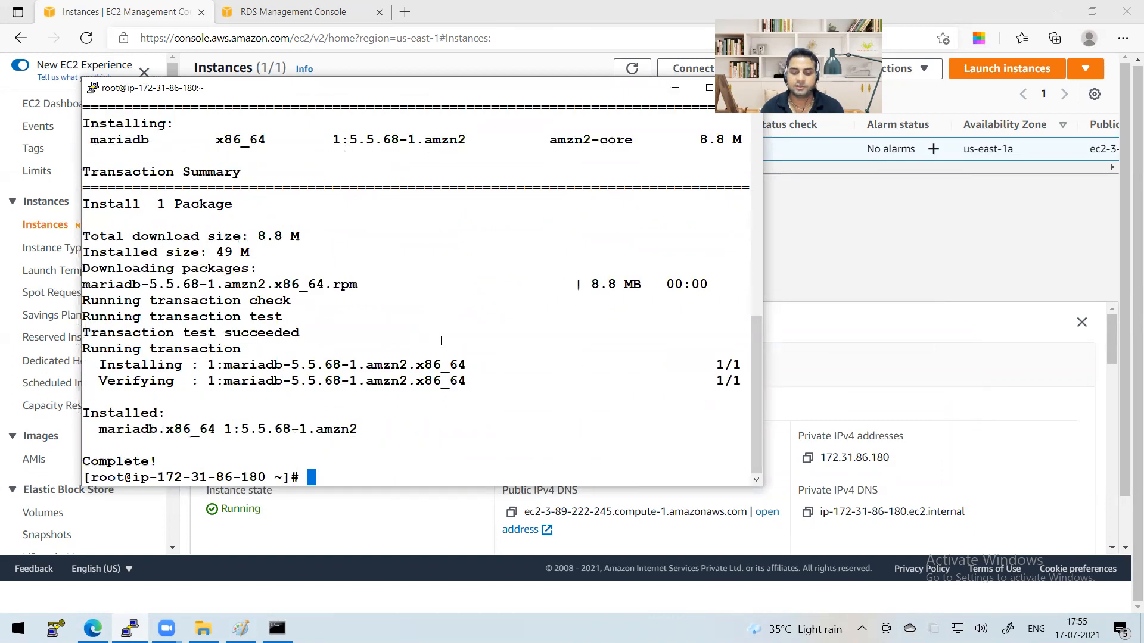
# Step: Clear the terminal and type the partial command mysql -u admin -h
pyautogui.press('Return')
pyautogui.press('Return')
pyautogui.press('Return')
pyautogui.press('Return')
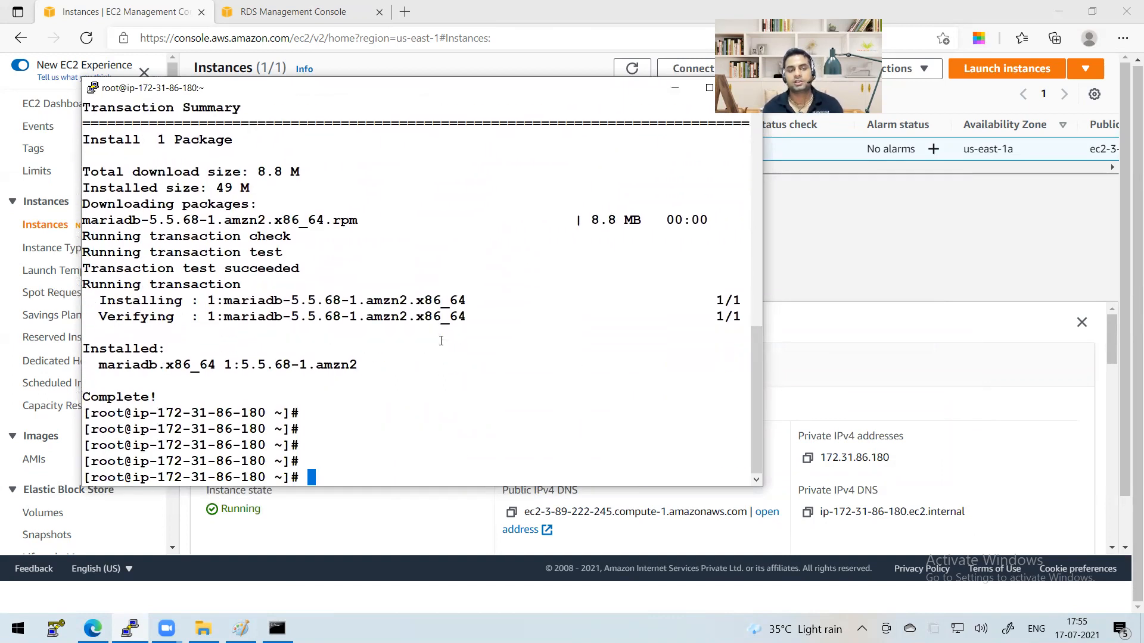
pyautogui.hotkey('ctrl', 'l')
pyautogui.press('Return')
pyautogui.press('Return')
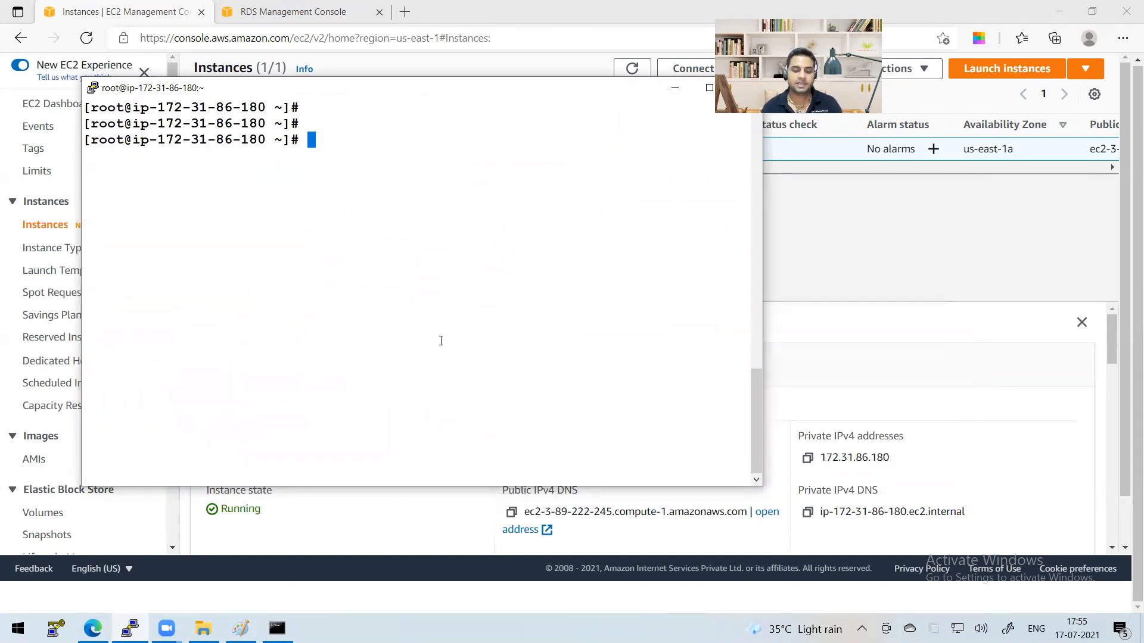
pyautogui.write('mysql  ')
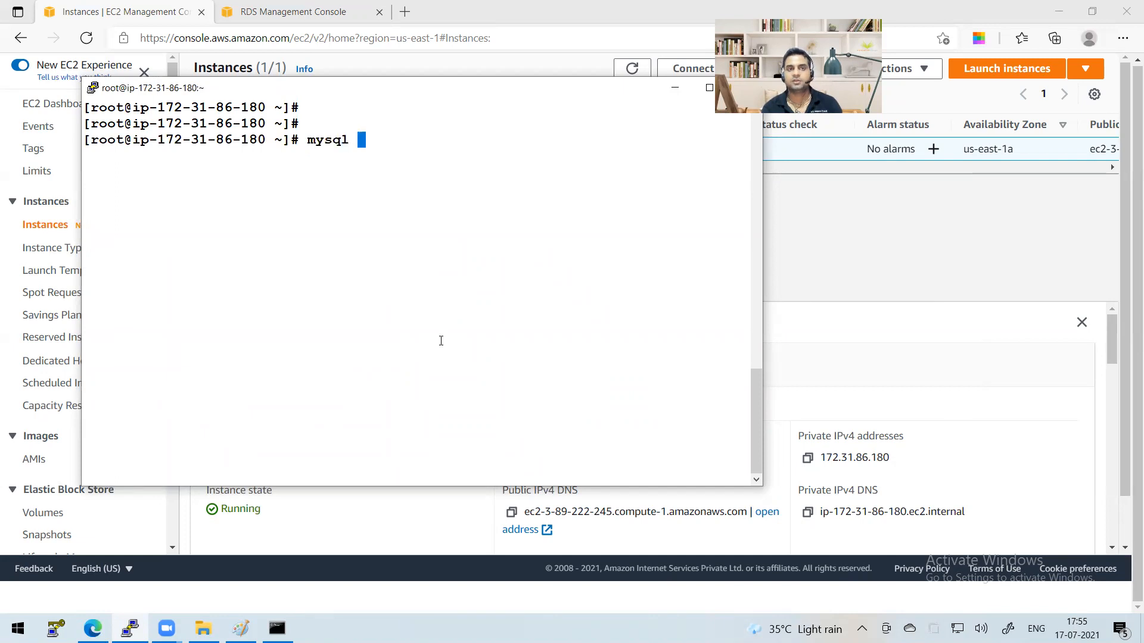
pyautogui.write('-')
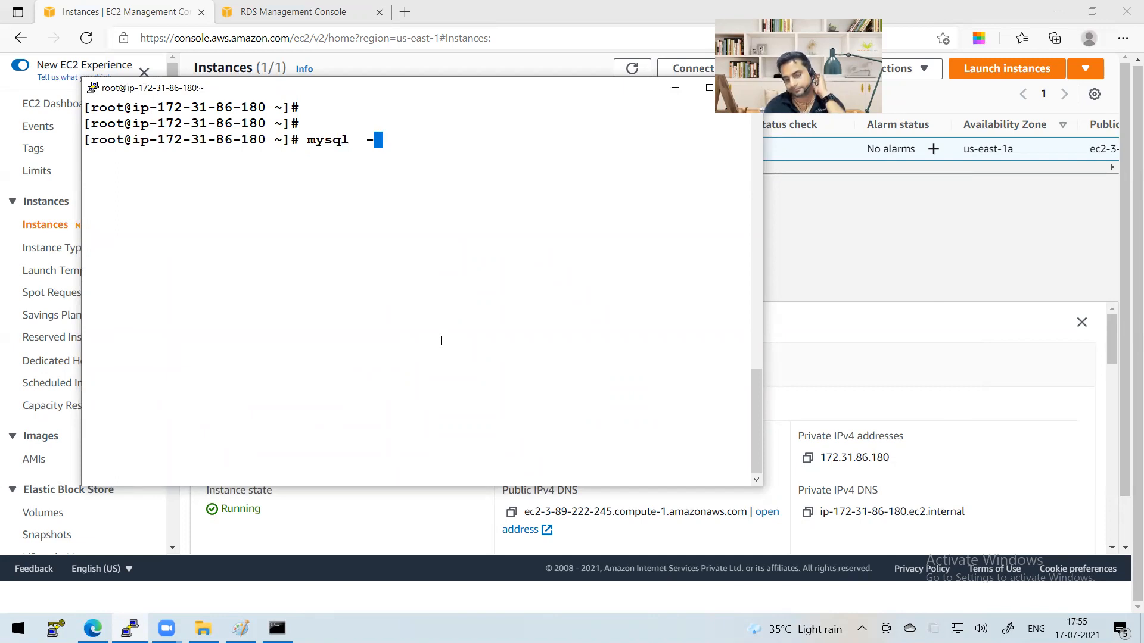
pyautogui.write('h')
pyautogui.press('BackSpace')
pyautogui.press('BackSpace')
pyautogui.write('u admin')
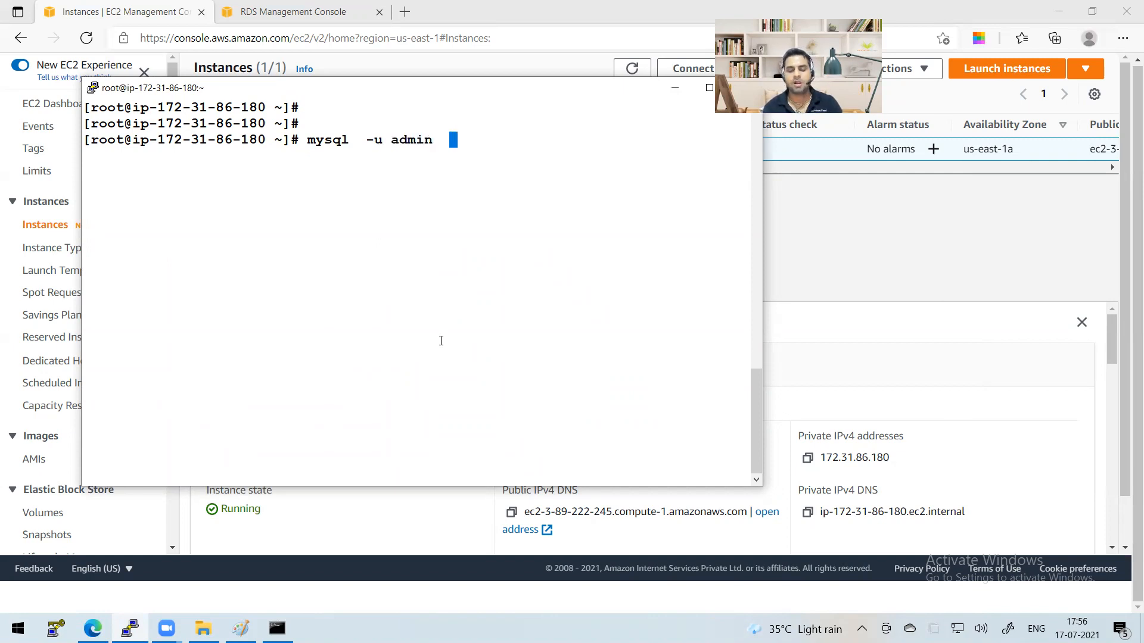
pyautogui.write('  -h')
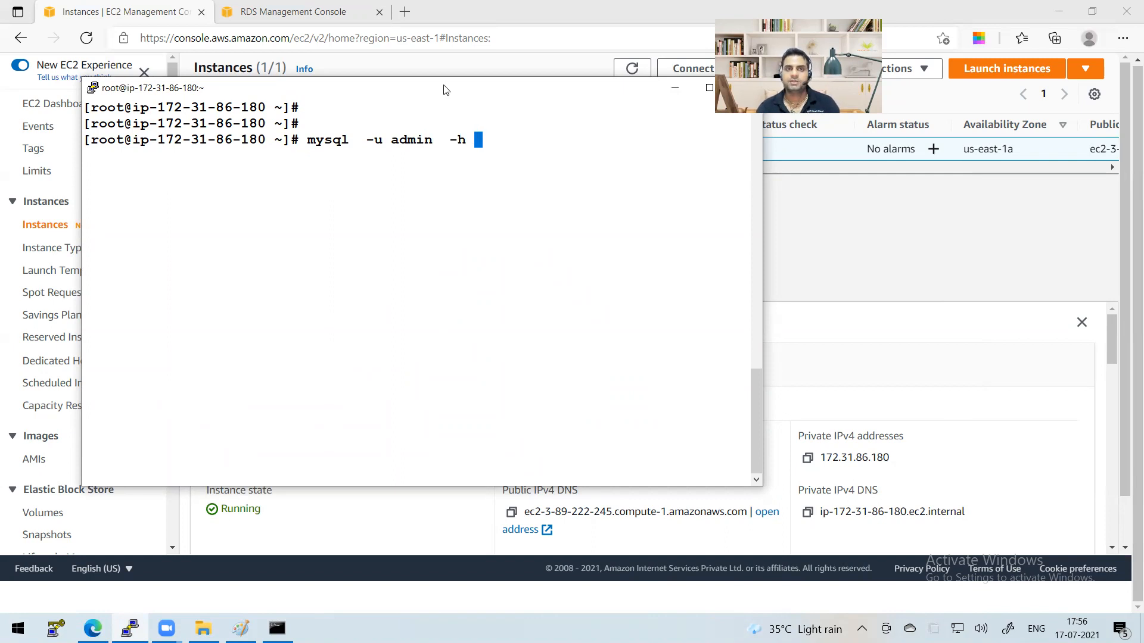
# Step: Bring the Command Prompt's earlier nslookup output back into view
pyautogui.moveTo(444, 90); pyautogui.dragTo(459, 124)
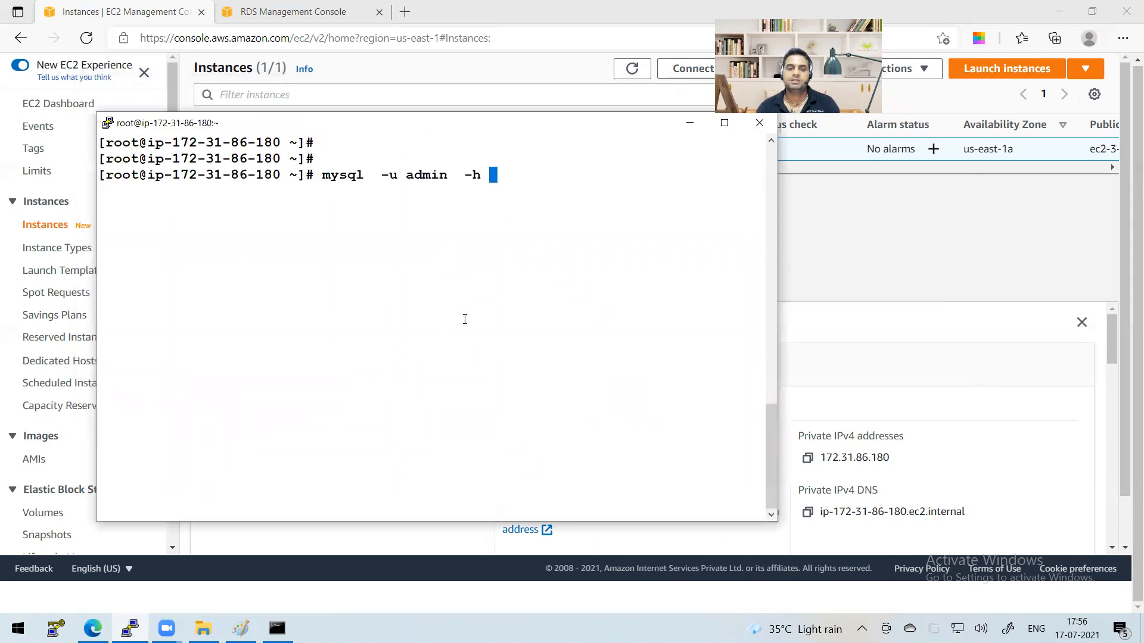
pyautogui.click(886, 264)
pyautogui.click(277, 628)
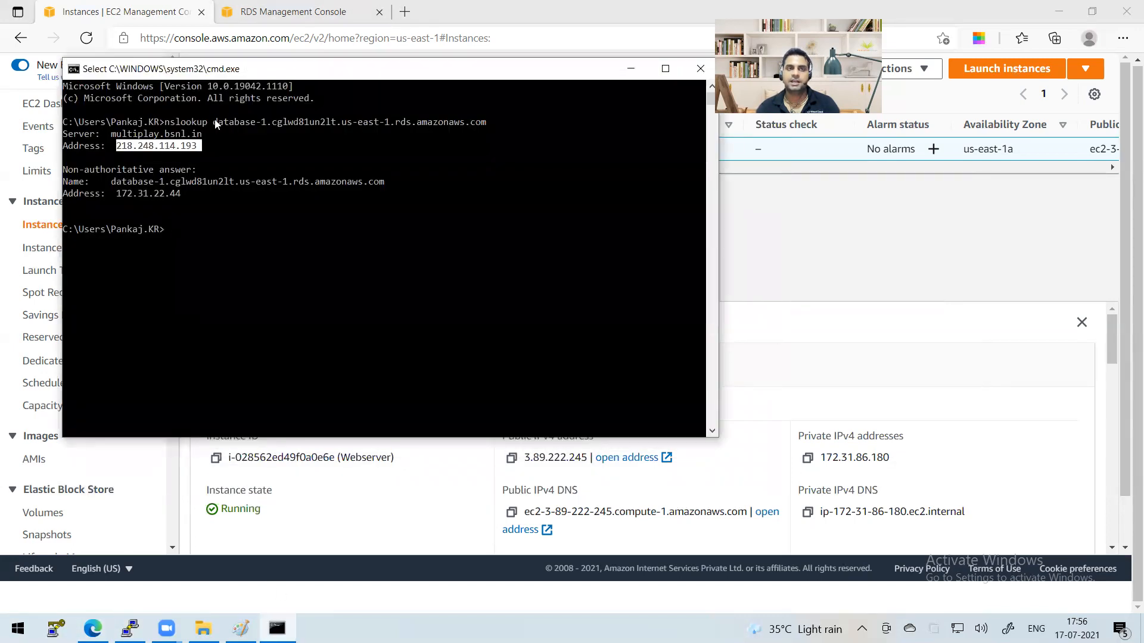
# Step: Copy the database-1 endpoint hostname from the RDS console
pyautogui.click(292, 11)
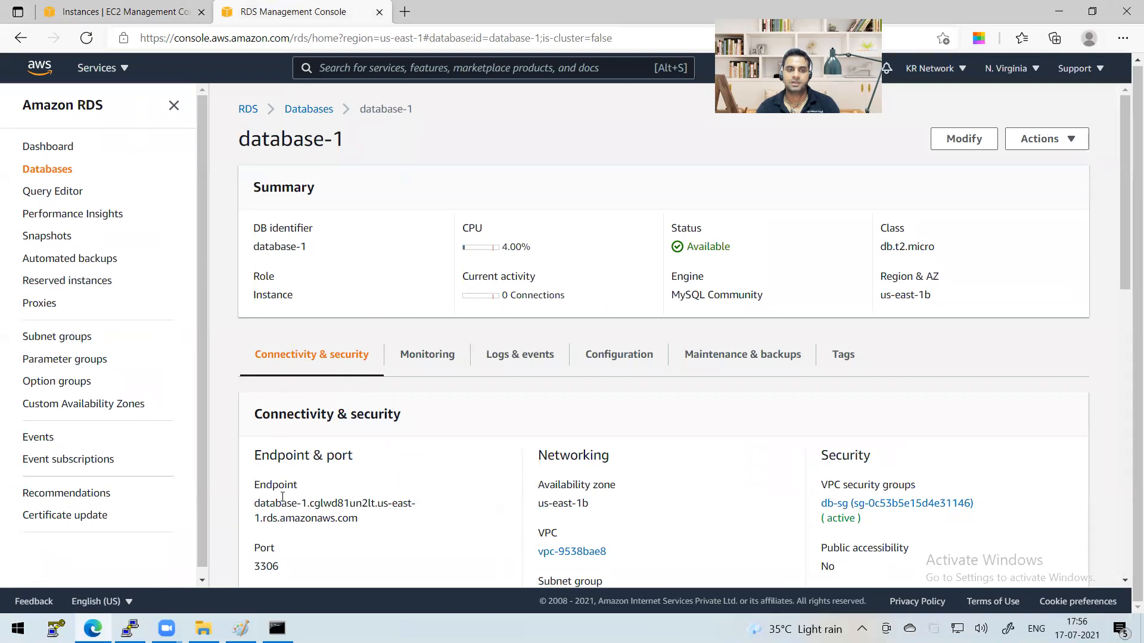
pyautogui.moveTo(257, 505); pyautogui.dragTo(357, 519)
pyautogui.rightClick(345, 518)
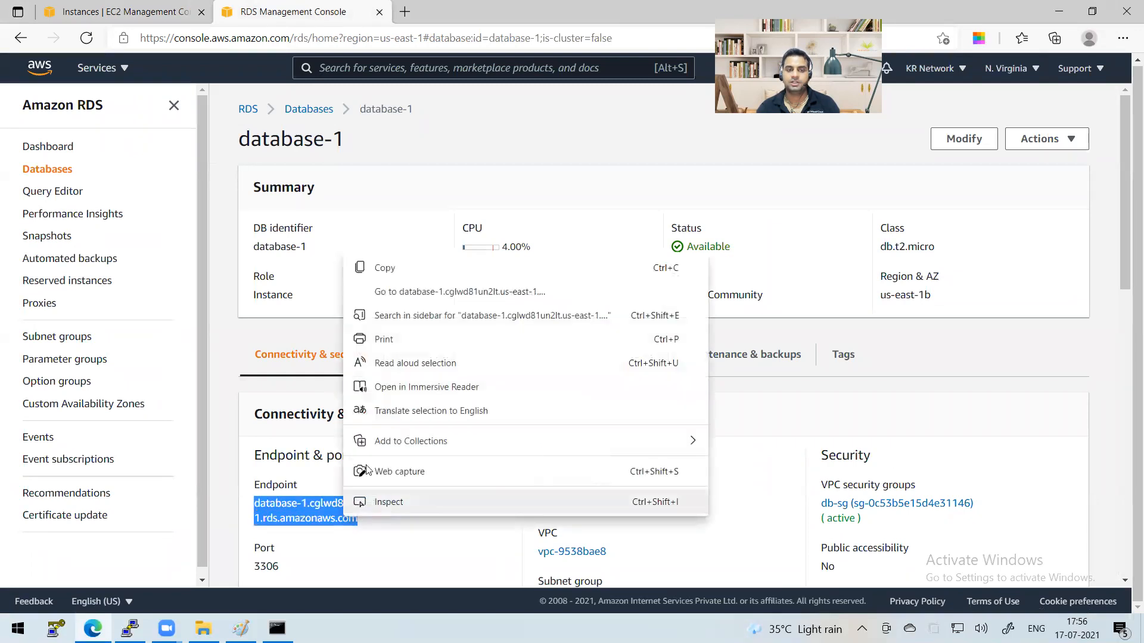
pyautogui.click(416, 273)
# Step: Paste the endpoint after -h, add -p, run the command and enter the admin password
pyautogui.click(277, 629)
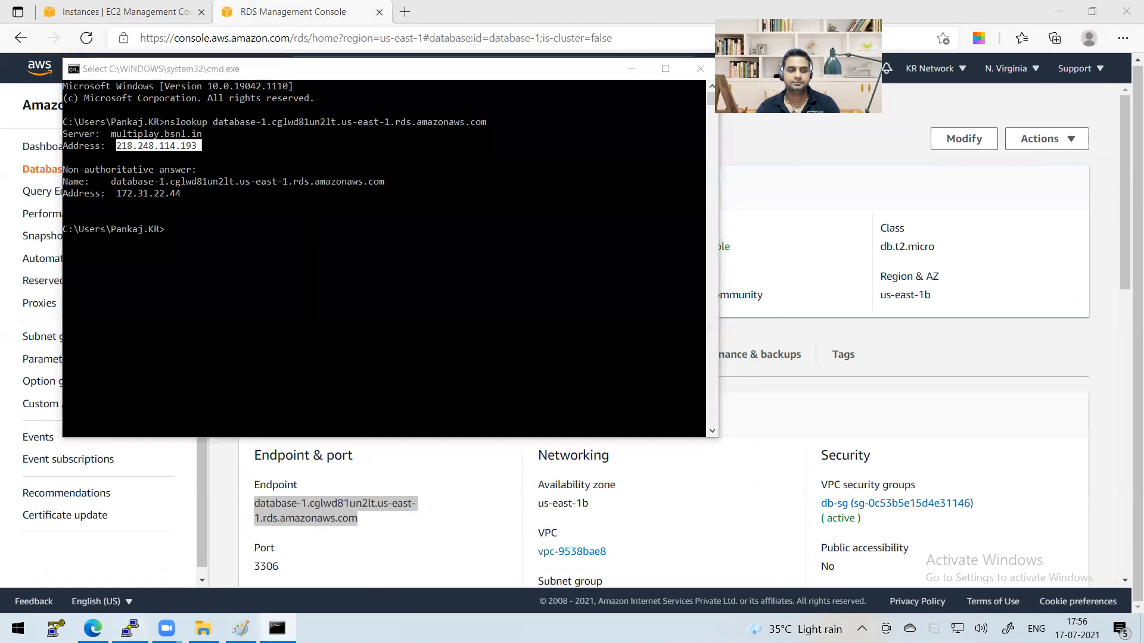
pyautogui.click(130, 628)
pyautogui.rightClick(399, 303)
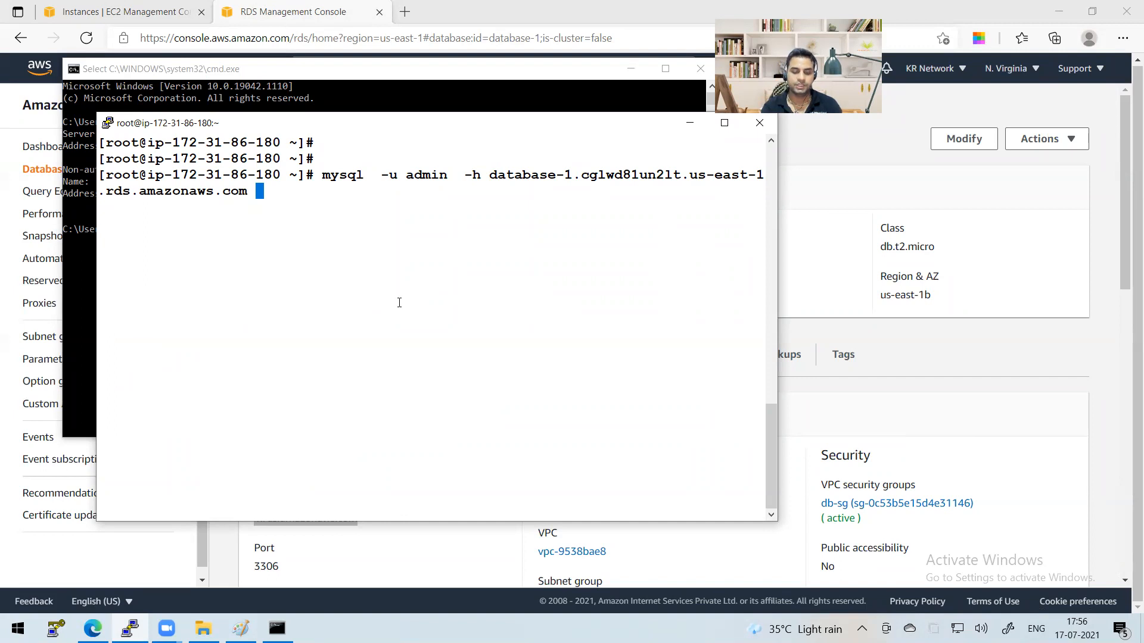
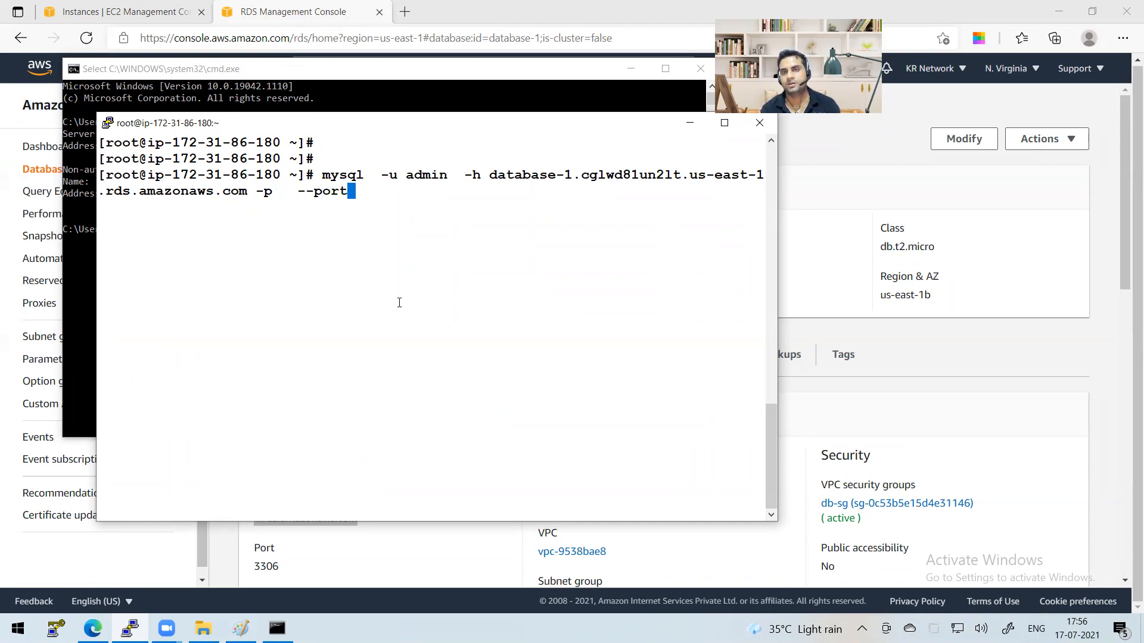
pyautogui.press('BackSpace')
pyautogui.press('BackSpace')
pyautogui.press('BackSpace')
pyautogui.press('BackSpace')
pyautogui.press('BackSpace')
pyautogui.press('BackSpace')
pyautogui.press('BackSpace')
pyautogui.press('BackSpace')
pyautogui.press('BackSpace')
pyautogui.press('BackSpace')
pyautogui.press('BackSpace')
pyautogui.press('BackSpace')
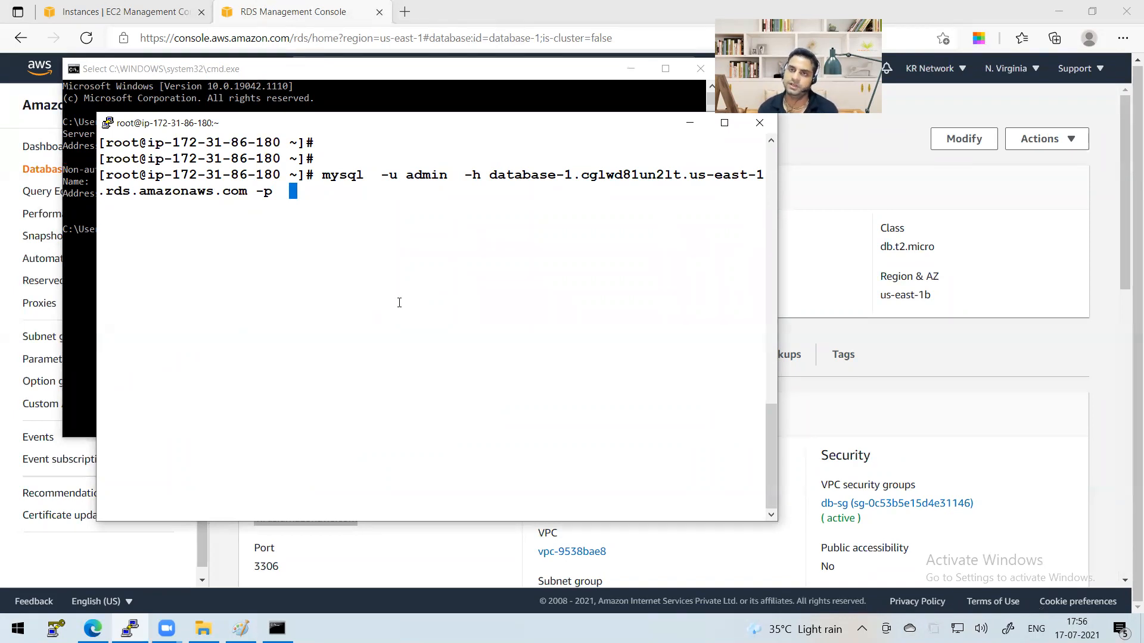
pyautogui.press('Return')
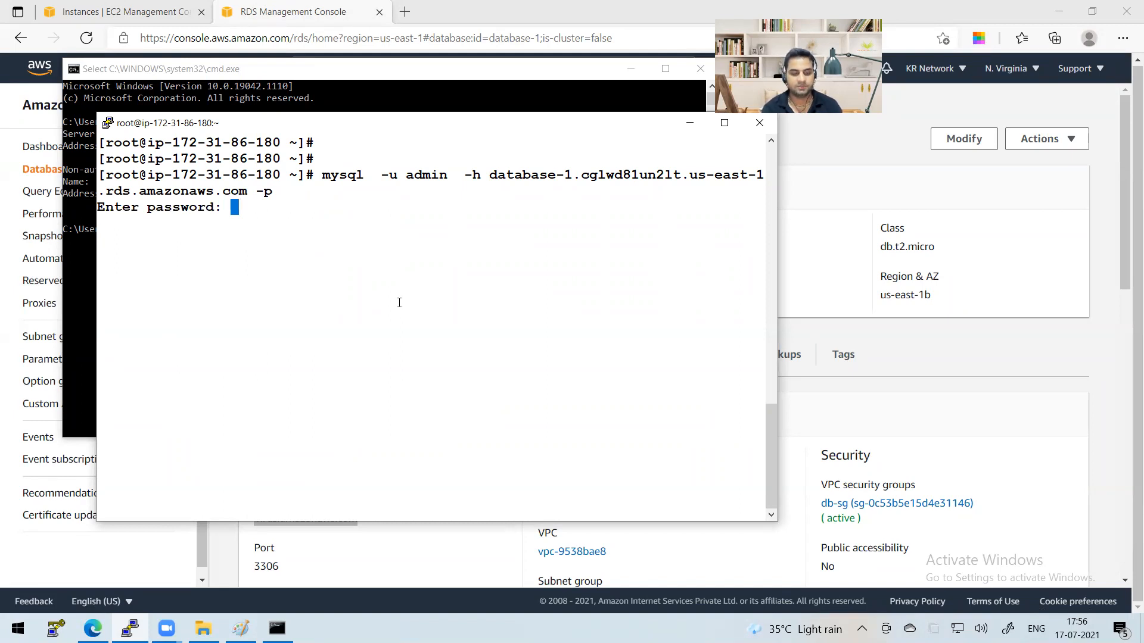
pyautogui.press('Return')
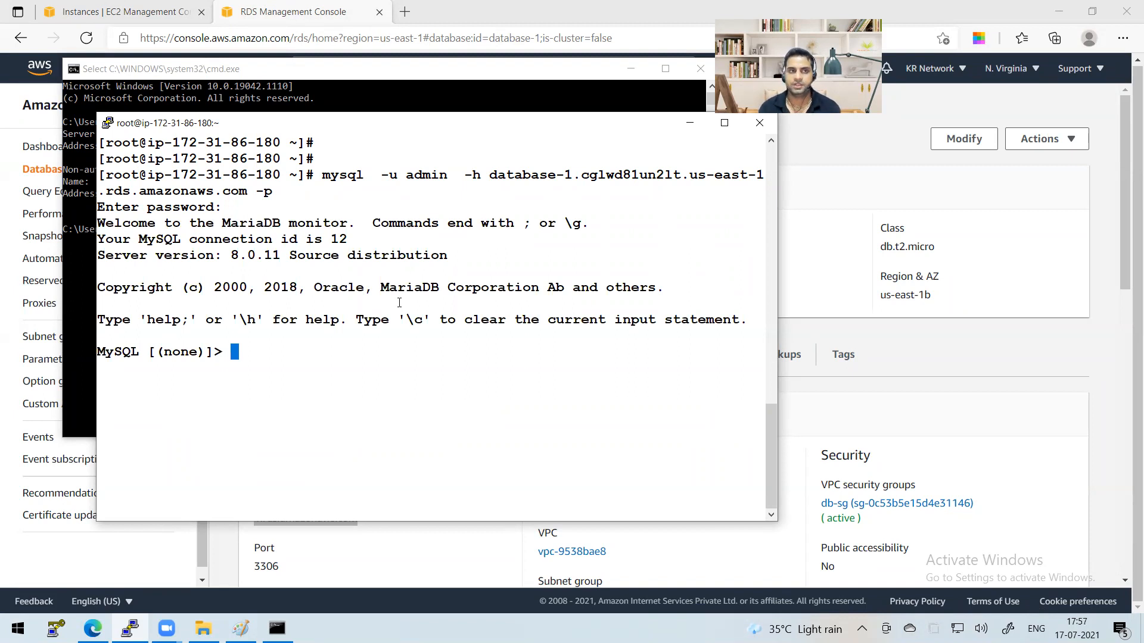
# Step: Refresh the Databases list, view database-1's CloudWatch Monitoring charts, then return to PuTTY
pyautogui.moveTo(155, 238); pyautogui.dragTo(282, 256)
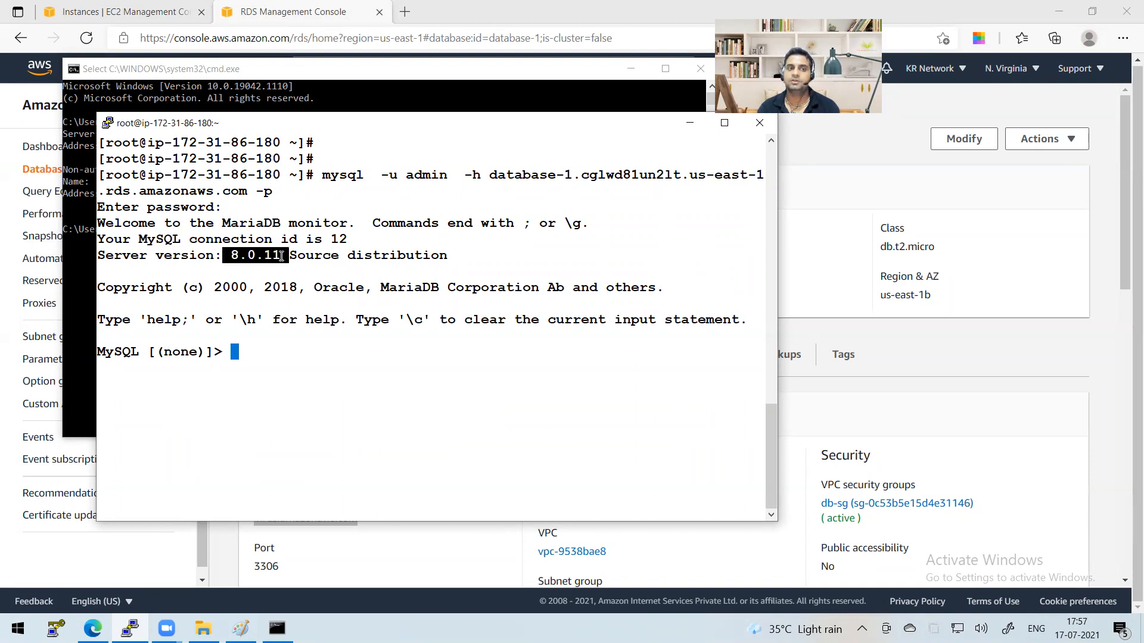
pyautogui.click(341, 6)
pyautogui.click(310, 109)
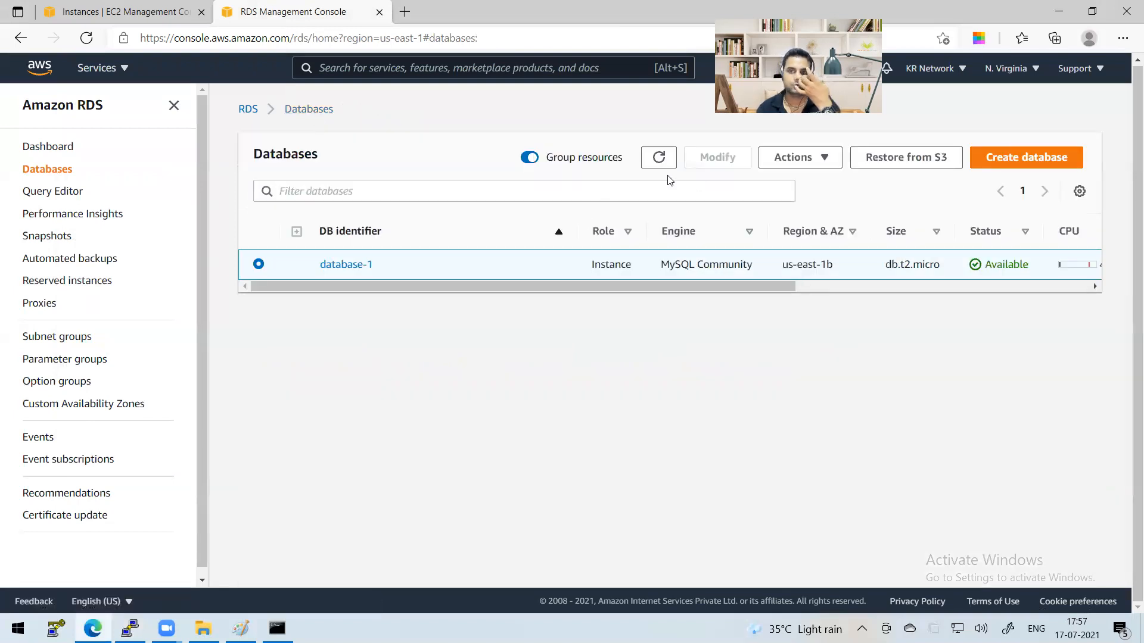
pyautogui.moveTo(696, 279); pyautogui.dragTo(852, 294)
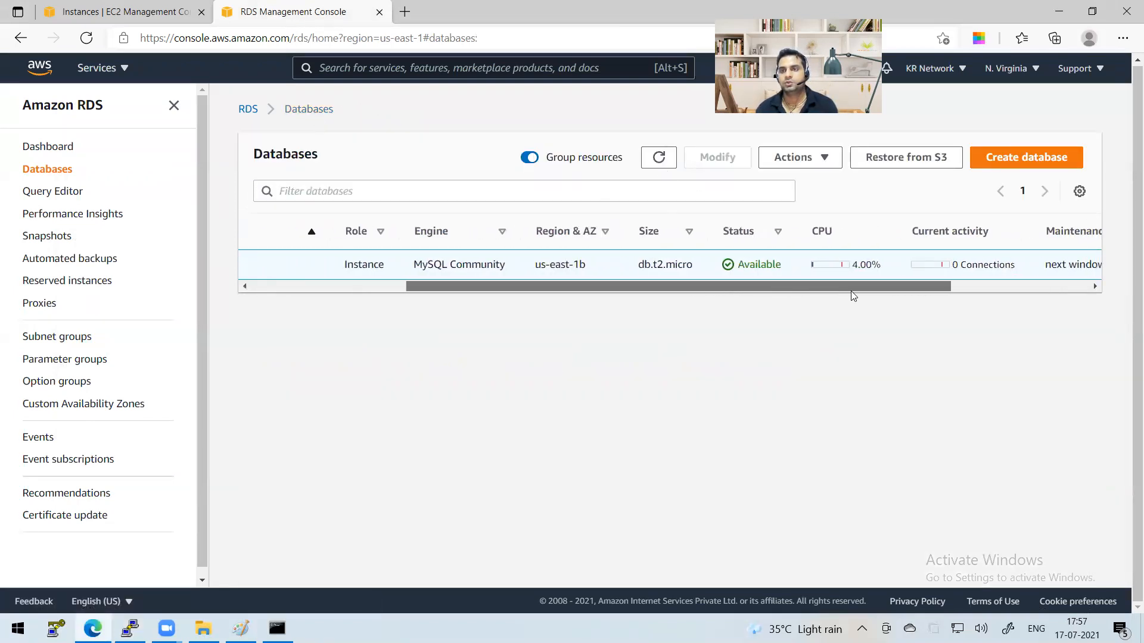
pyautogui.click(654, 158)
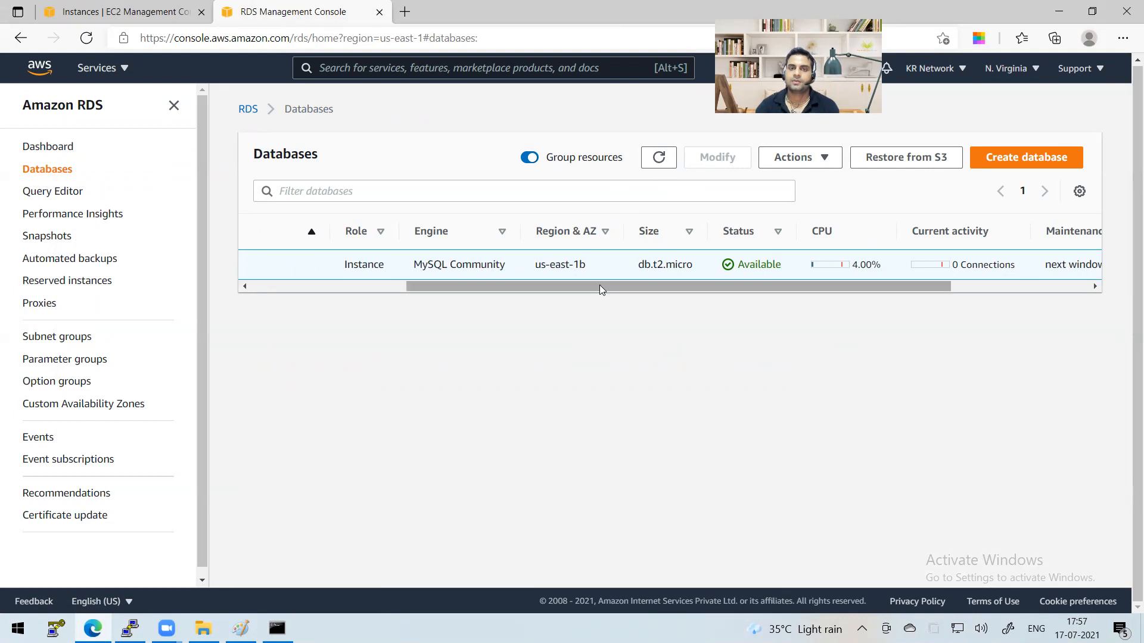
pyautogui.moveTo(599, 286); pyautogui.dragTo(388, 293)
pyautogui.click(361, 269)
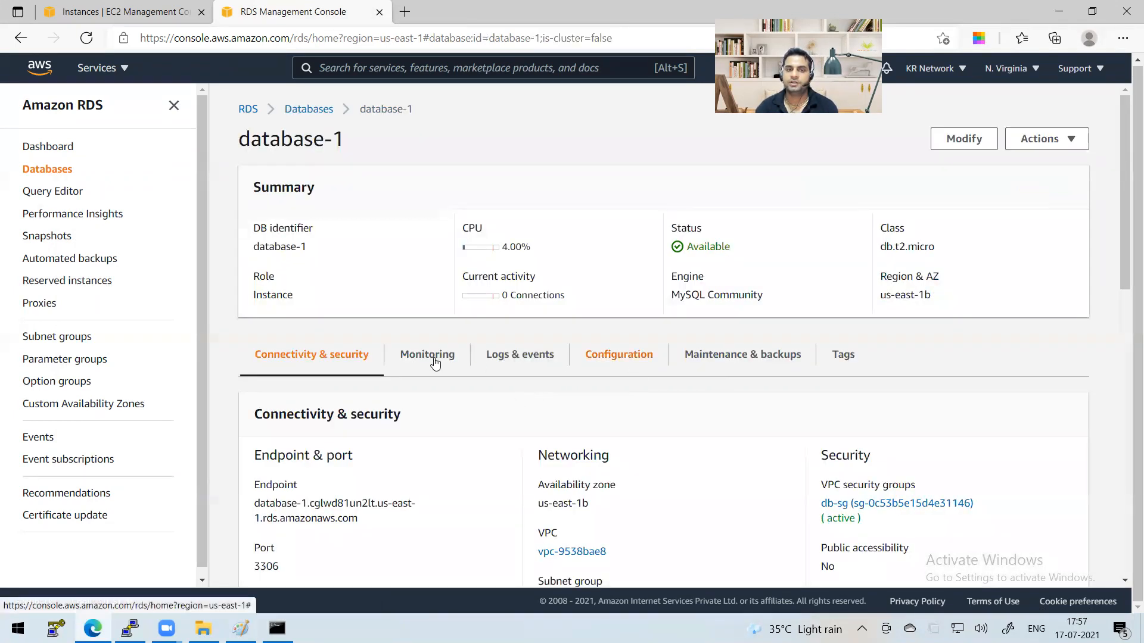
pyautogui.click(522, 361)
pyautogui.click(426, 362)
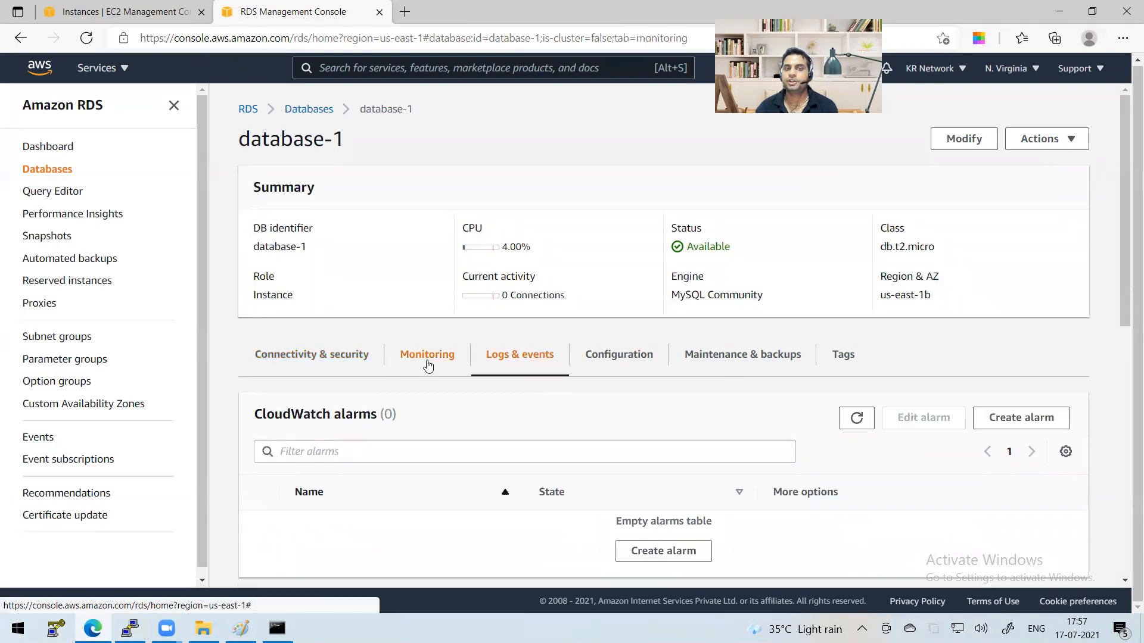
pyautogui.scroll(-5, 739, 511)
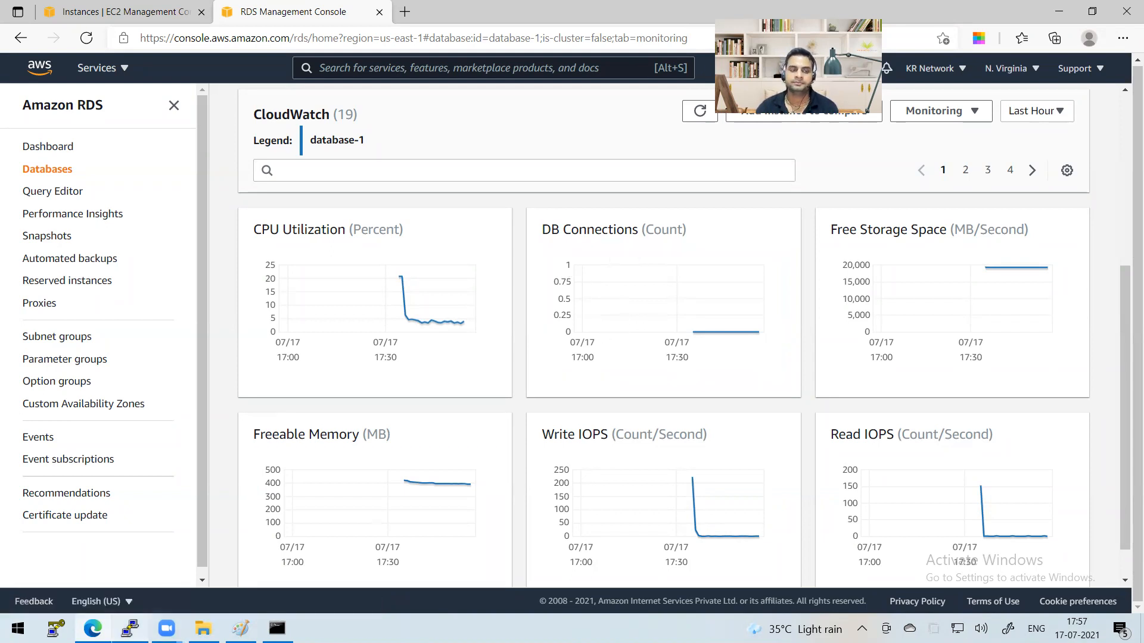
pyautogui.hotkey('alt', 'Tab')
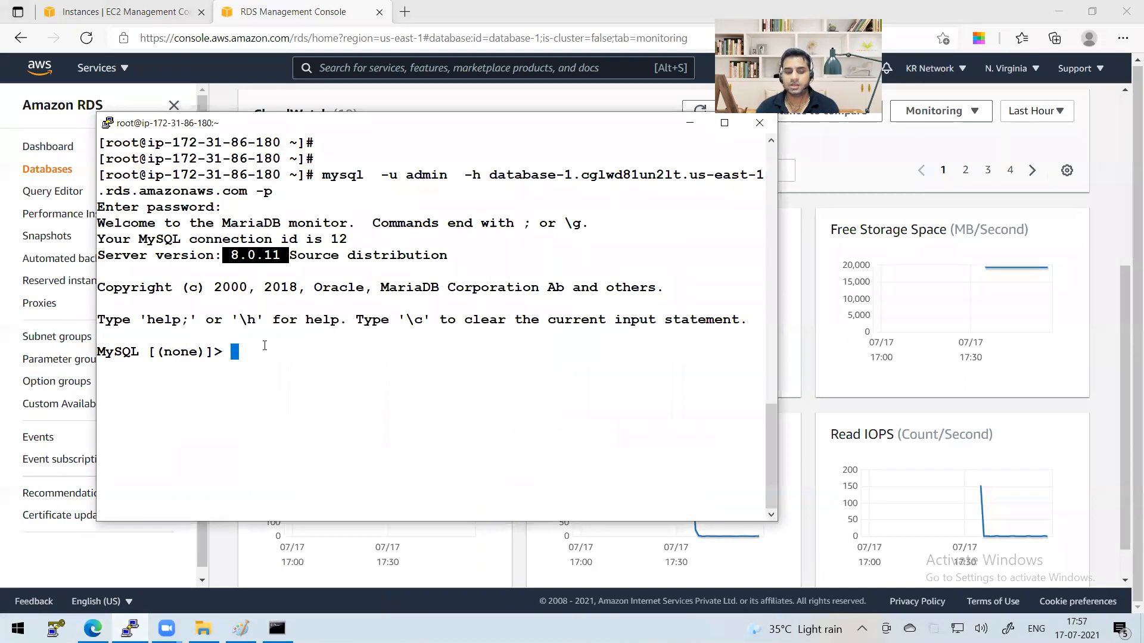
# Step: Run show databases; and then use student; at the MySQL prompt
pyautogui.write('show')
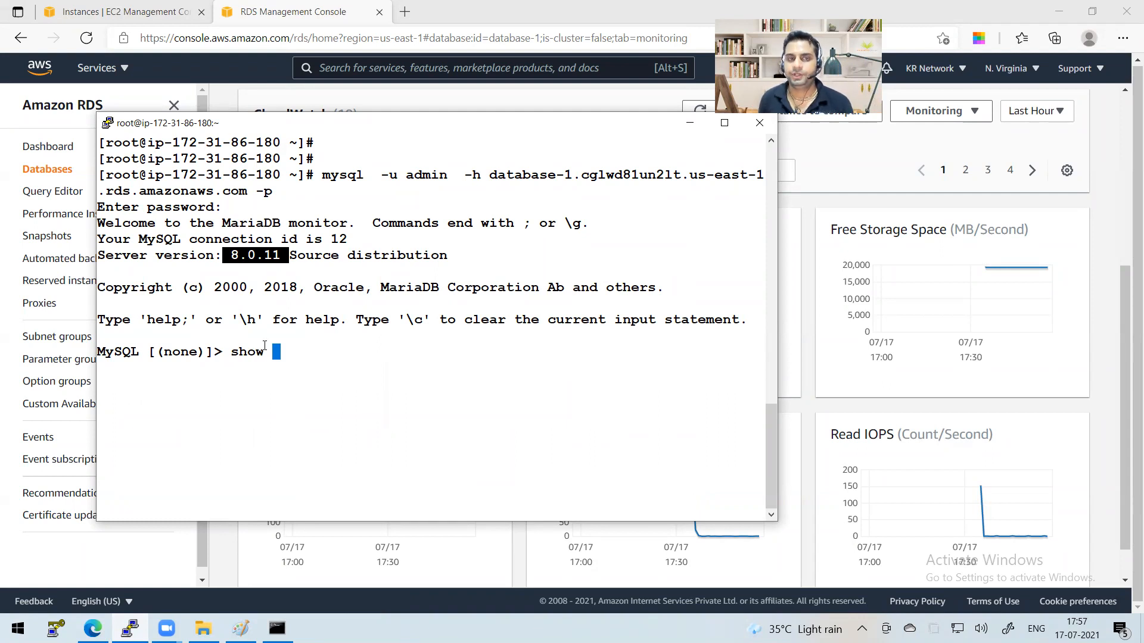
pyautogui.write('da')
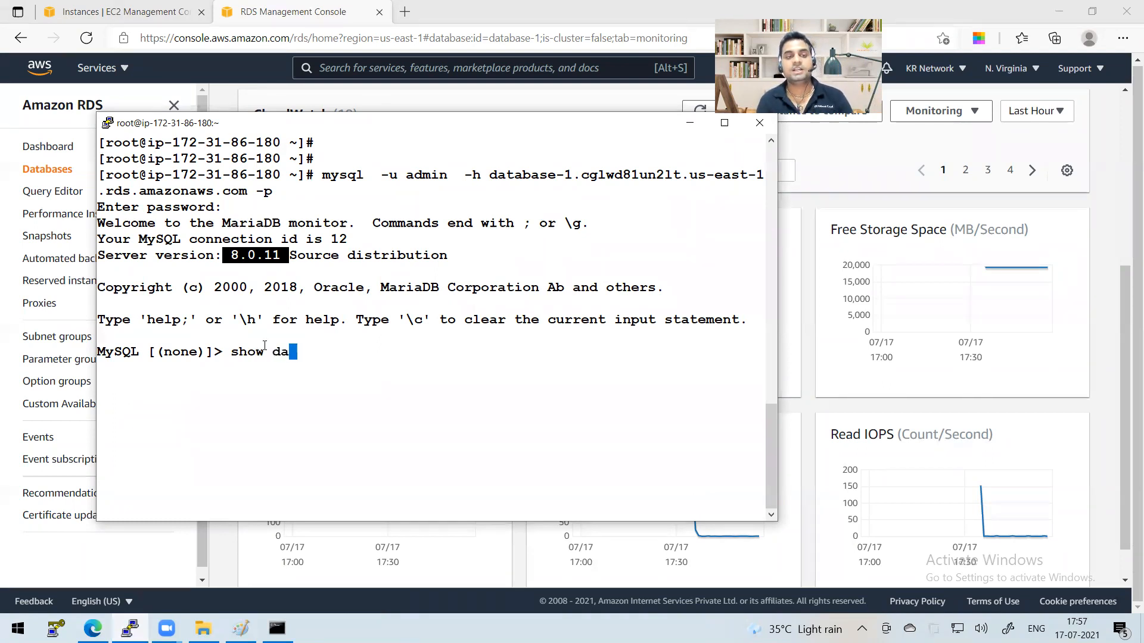
pyautogui.write('tabase')
pyautogui.write('s;')
pyautogui.press('Return')
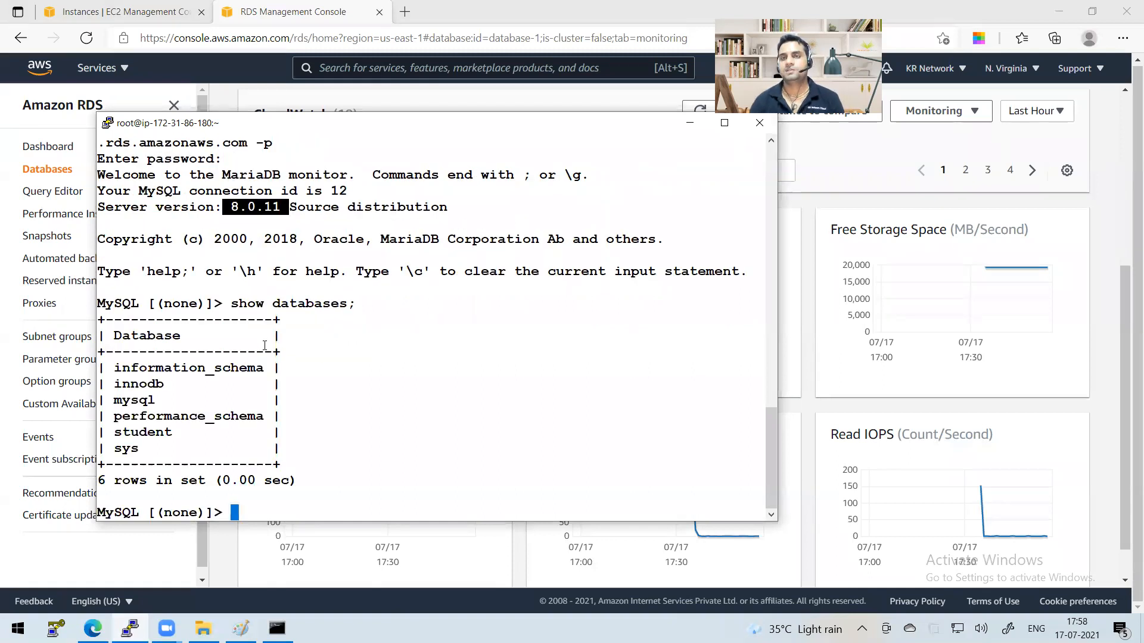
pyautogui.moveTo(104, 317); pyautogui.dragTo(191, 440)
pyautogui.click(224, 457)
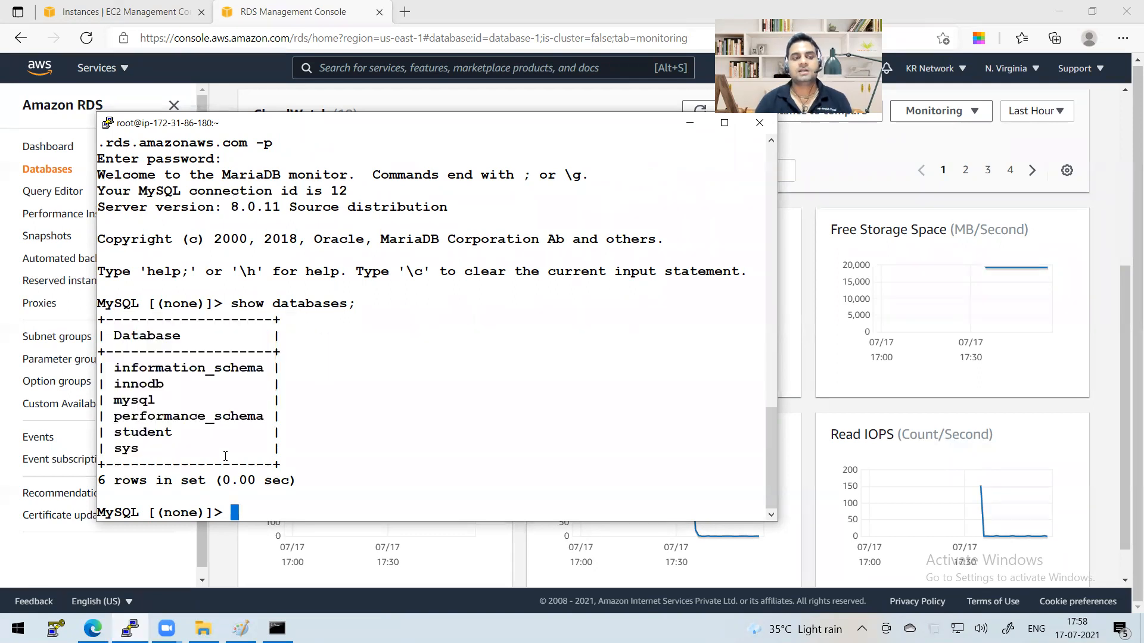
pyautogui.doubleClick(159, 435)
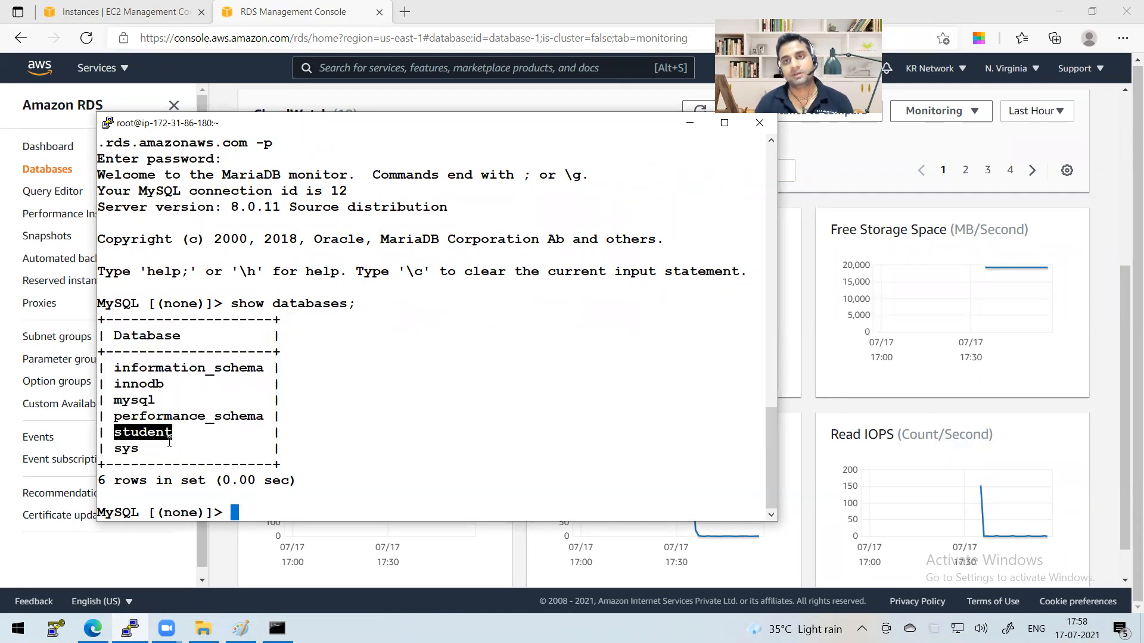
pyautogui.click(455, 479)
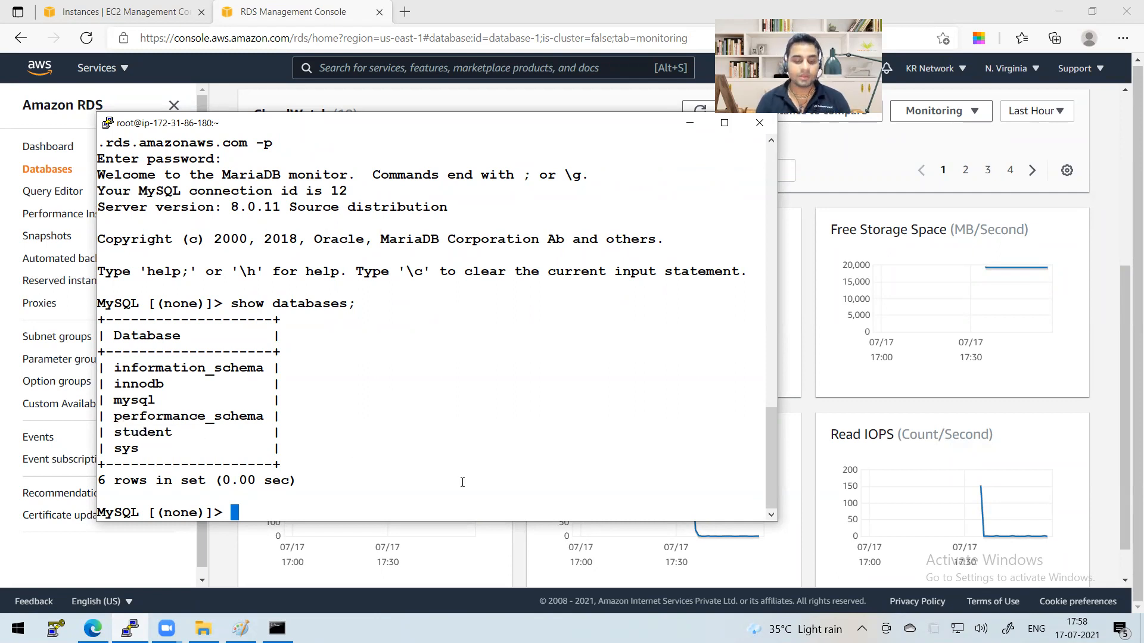
pyautogui.write('use ')
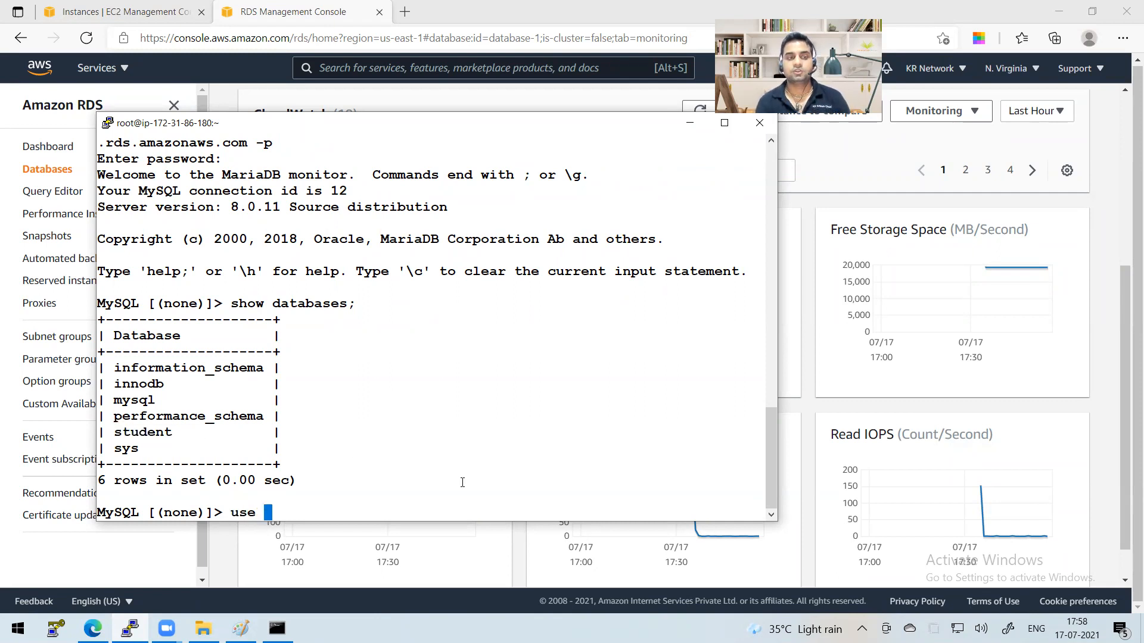
pyautogui.write('stude')
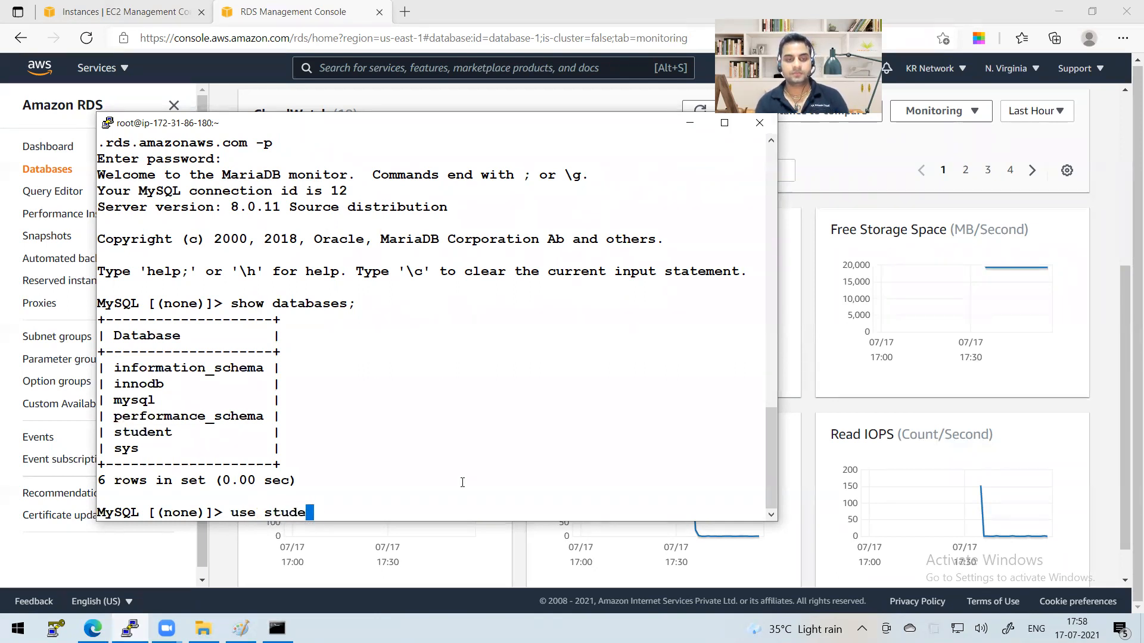
pyautogui.write('nt;')
pyautogui.press('Return')
pyautogui.press('Return')
pyautogui.press('Return')
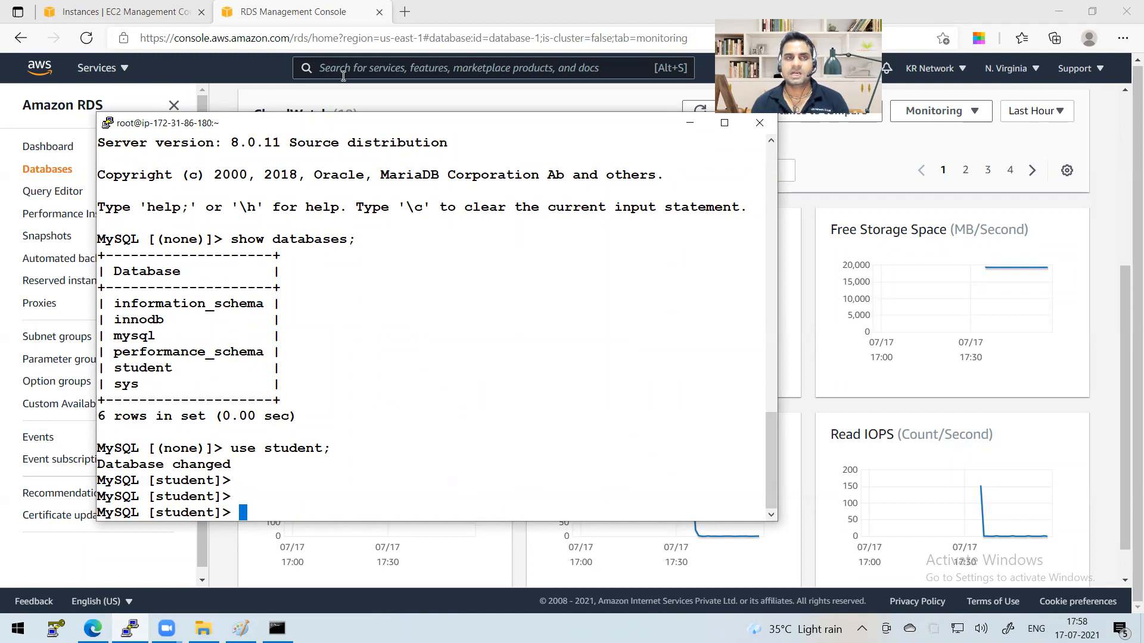
# Step: Open Google in a new Edge tab
pyautogui.click(405, 13)
pyautogui.write('g')
pyautogui.press('Return')
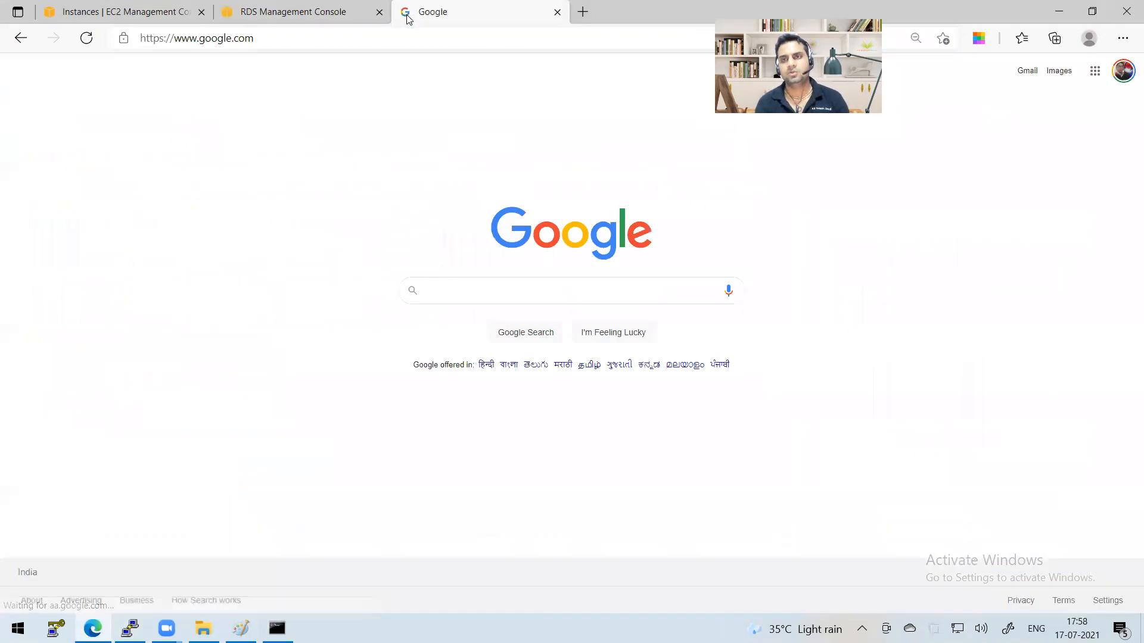
# Step: Search Google for 'create table in mysql' and open the W3Schools CREATE TABLE page
pyautogui.write('create table')
pyautogui.press('Down')
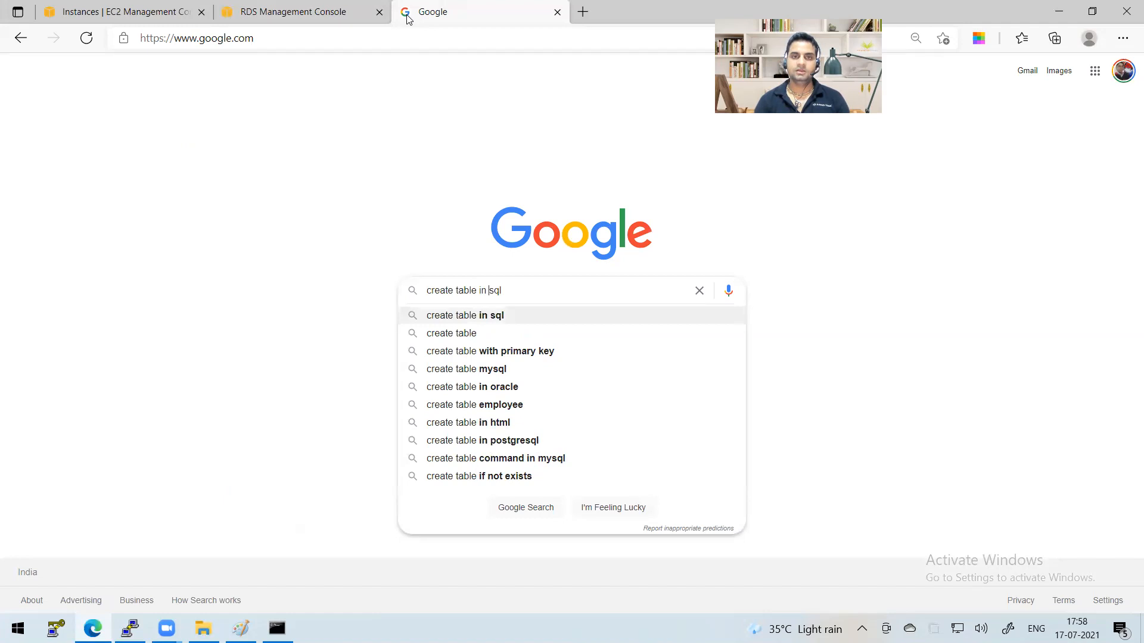
pyautogui.press('Left')
pyautogui.press('Left')
pyautogui.press('Left')
pyautogui.write('my')
pyautogui.press('Return')
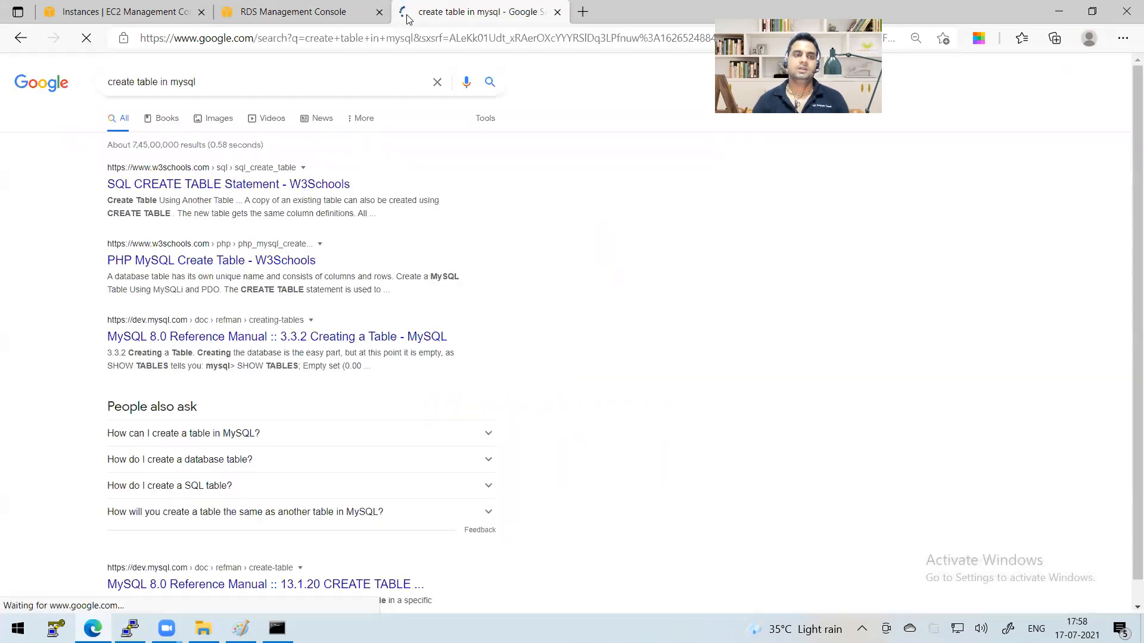
pyautogui.click(233, 186)
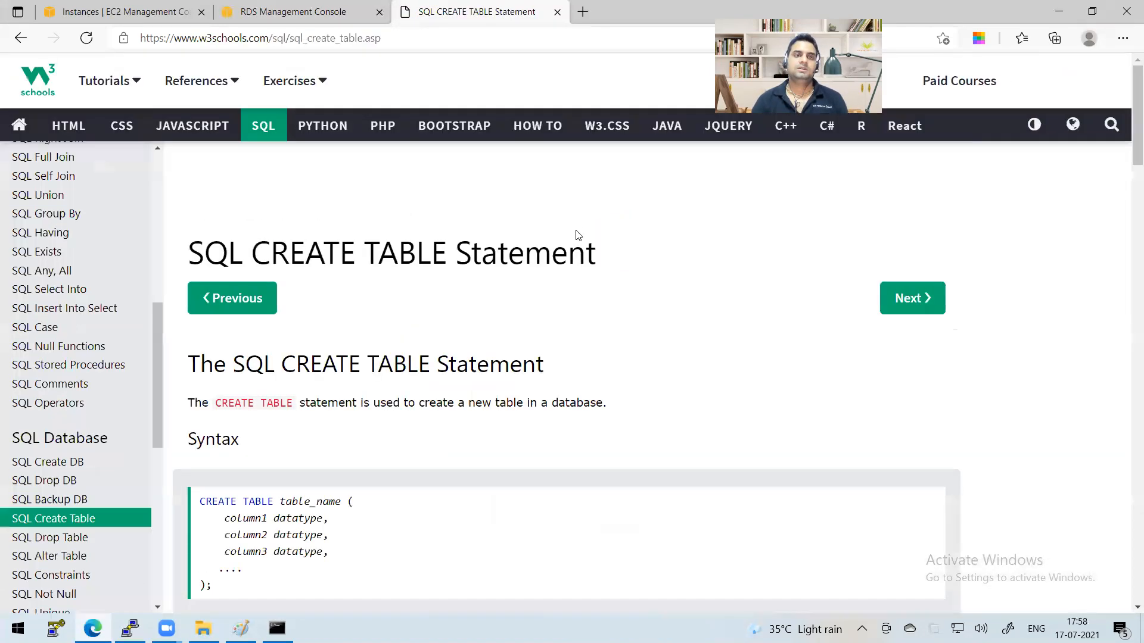
# Step: Select and copy the CREATE TABLE Persons example code
pyautogui.scroll(-10, 371, 535)
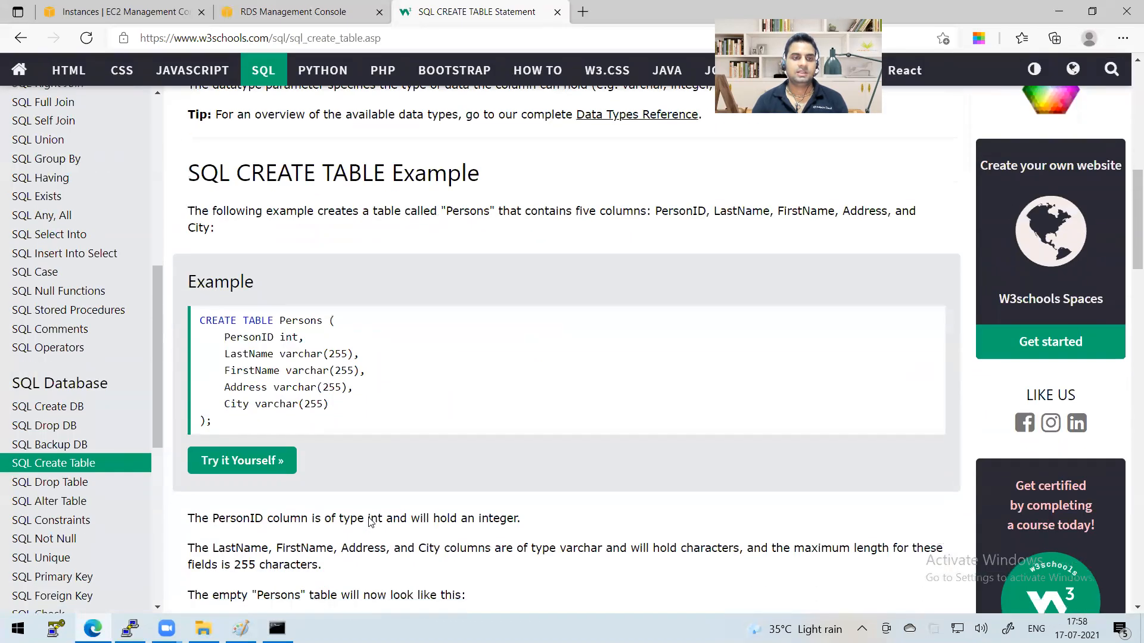
pyautogui.moveTo(217, 424); pyautogui.dragTo(198, 325)
pyautogui.rightClick(258, 335)
pyautogui.click(285, 351)
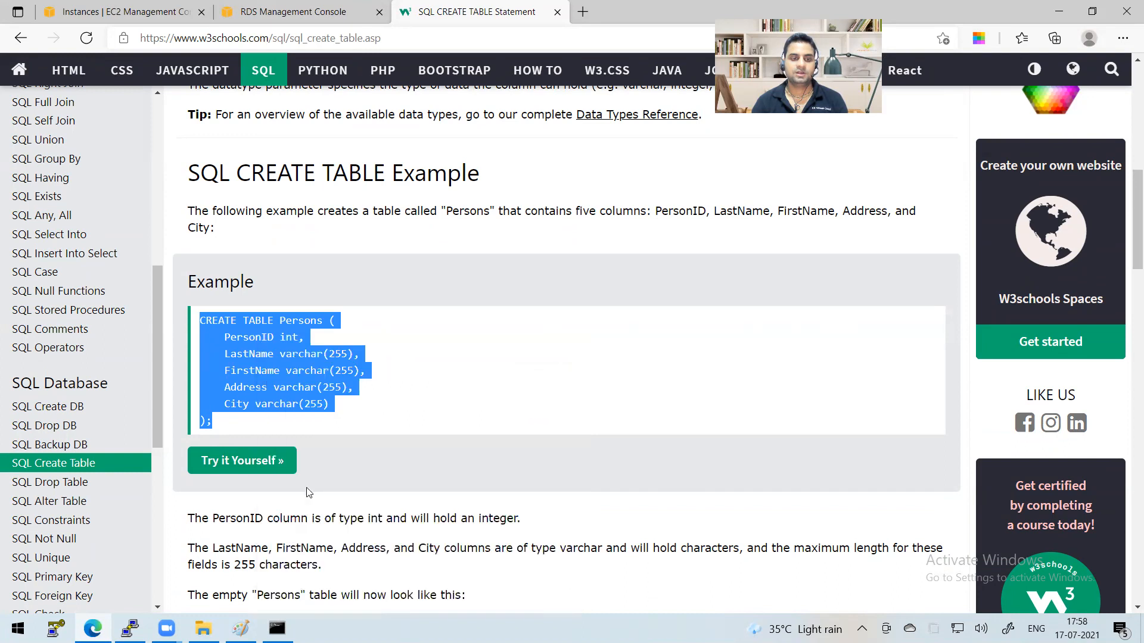
pyautogui.click(277, 628)
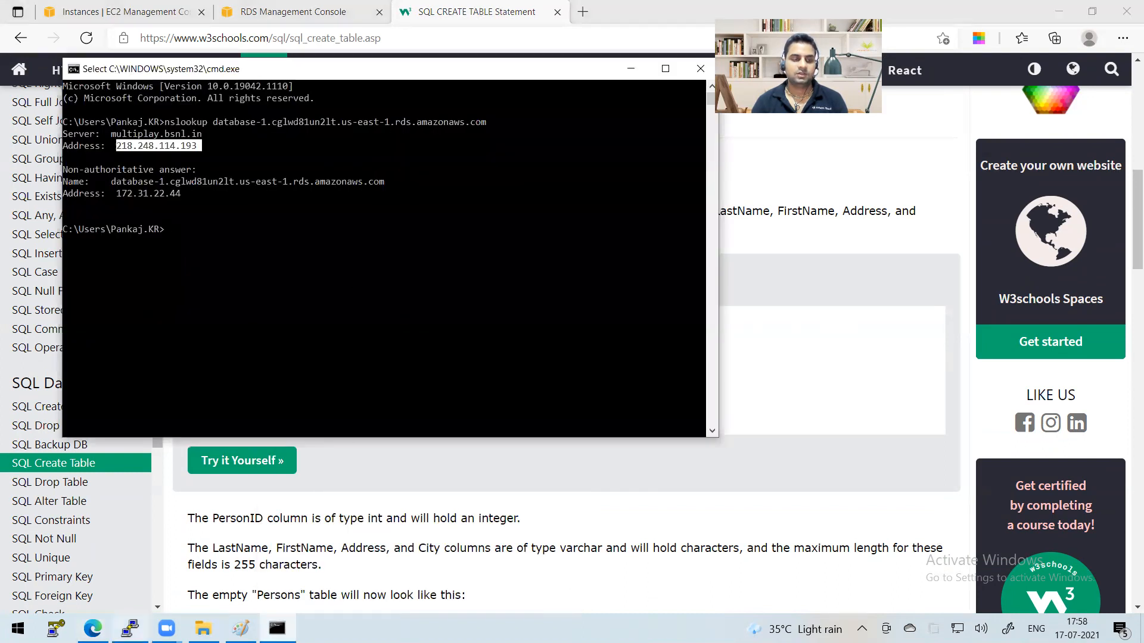
# Step: Paste and run the CREATE TABLE Persons statement, then run show tables;
pyautogui.click(130, 628)
pyautogui.rightClick(356, 330)
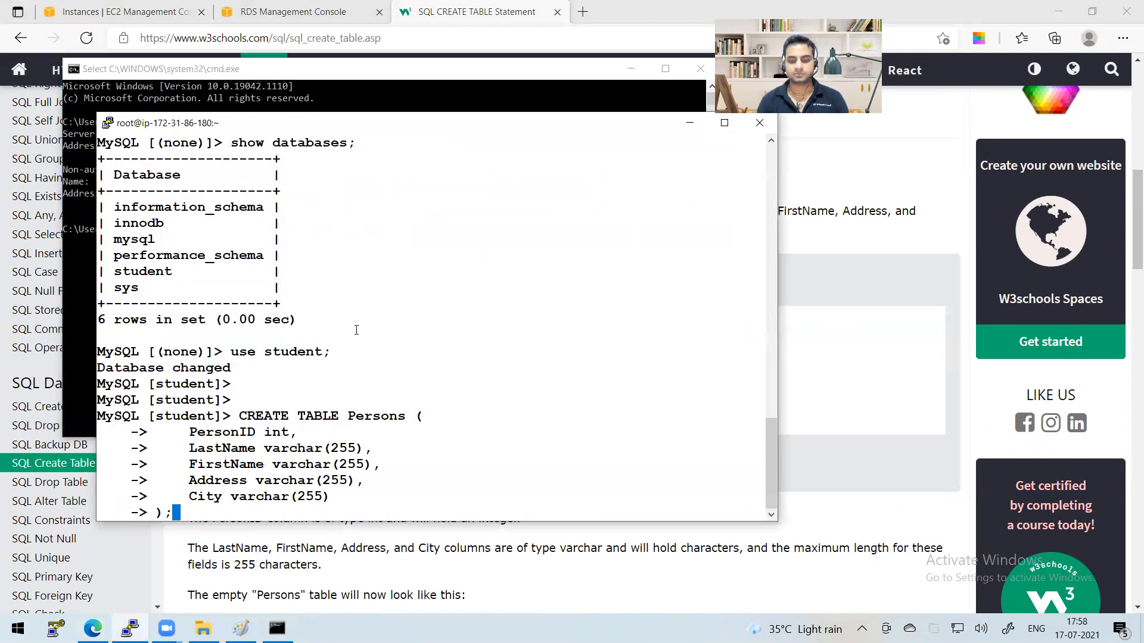
pyautogui.press('Return')
pyautogui.press('Return')
pyautogui.press('Return')
pyautogui.write('show tables;')
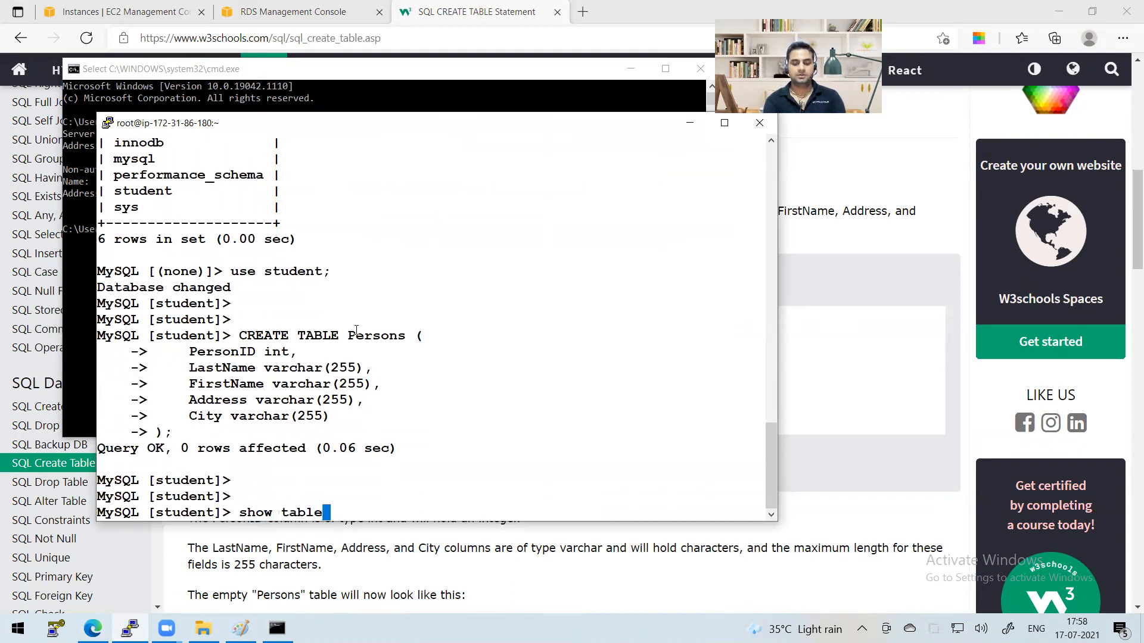
pyautogui.press('Return')
pyautogui.press('Return')
pyautogui.press('Return')
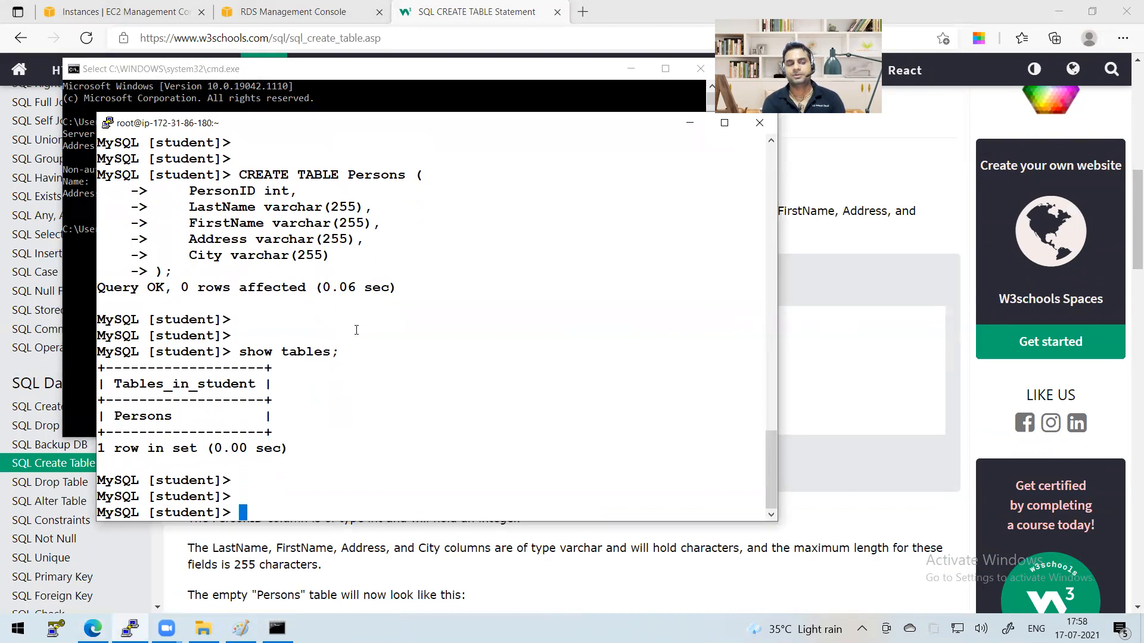
# Step: Run describe Persons; to list its five columns, then switch to the Paint diagram
pyautogui.write('select')
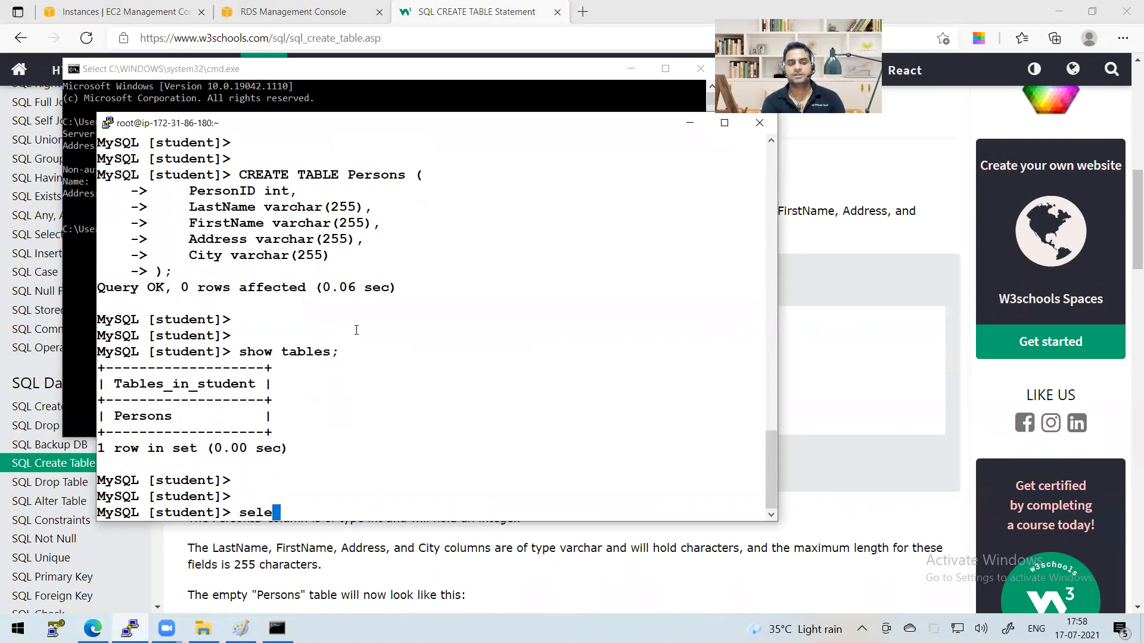
pyautogui.press('BackSpace')
pyautogui.press('BackSpace')
pyautogui.press('BackSpace')
pyautogui.press('BackSpace')
pyautogui.press('BackSpace')
pyautogui.press('BackSpace')
pyautogui.press('BackSpace')
pyautogui.write('descri')
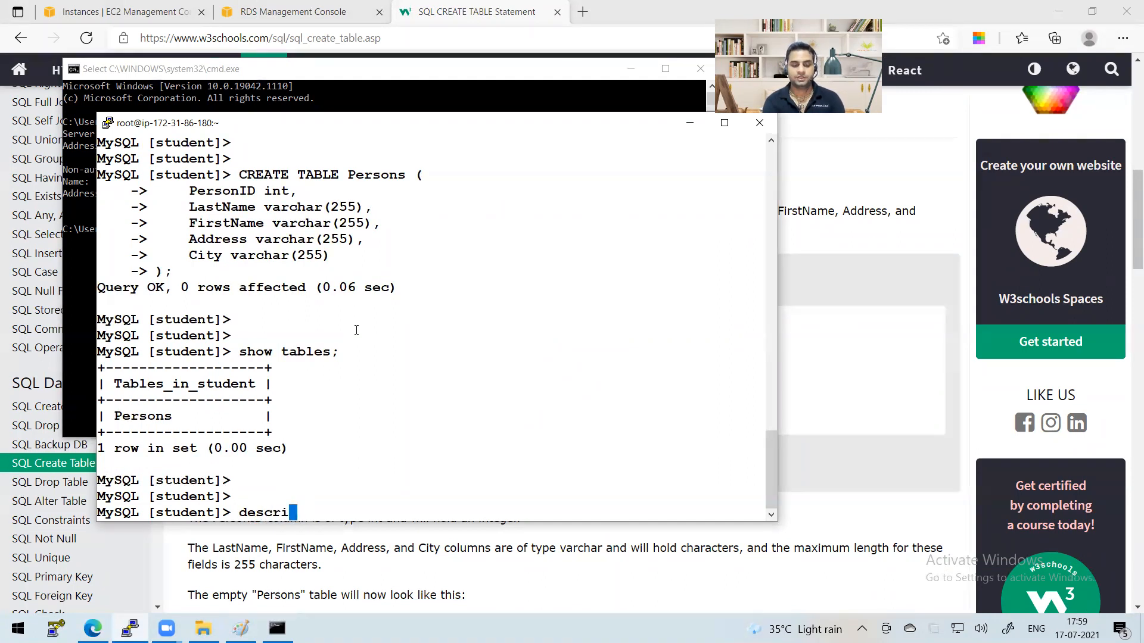
pyautogui.write('be ')
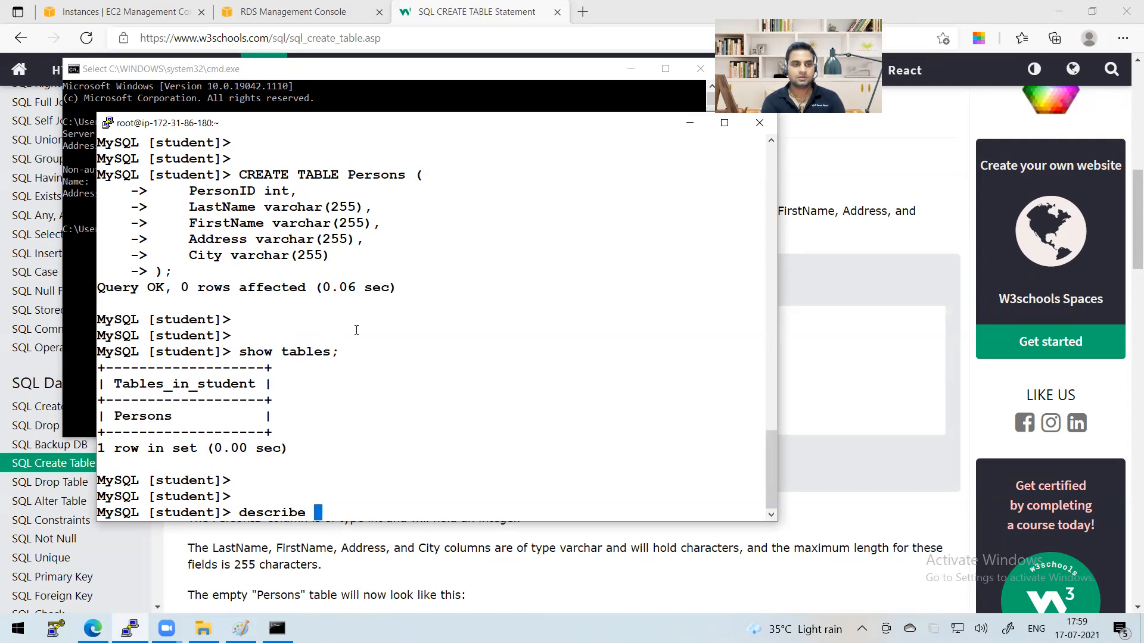
pyautogui.write('perso')
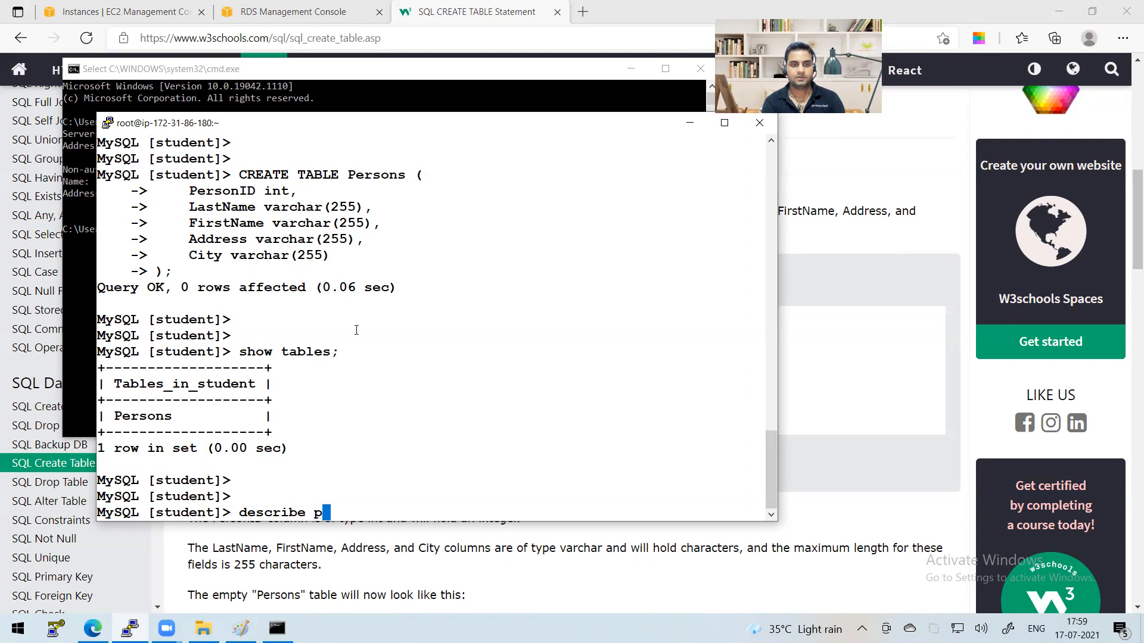
pyautogui.press('BackSpace')
pyautogui.press('BackSpace')
pyautogui.press('BackSpace')
pyautogui.press('BackSpace')
pyautogui.press('BackSpace')
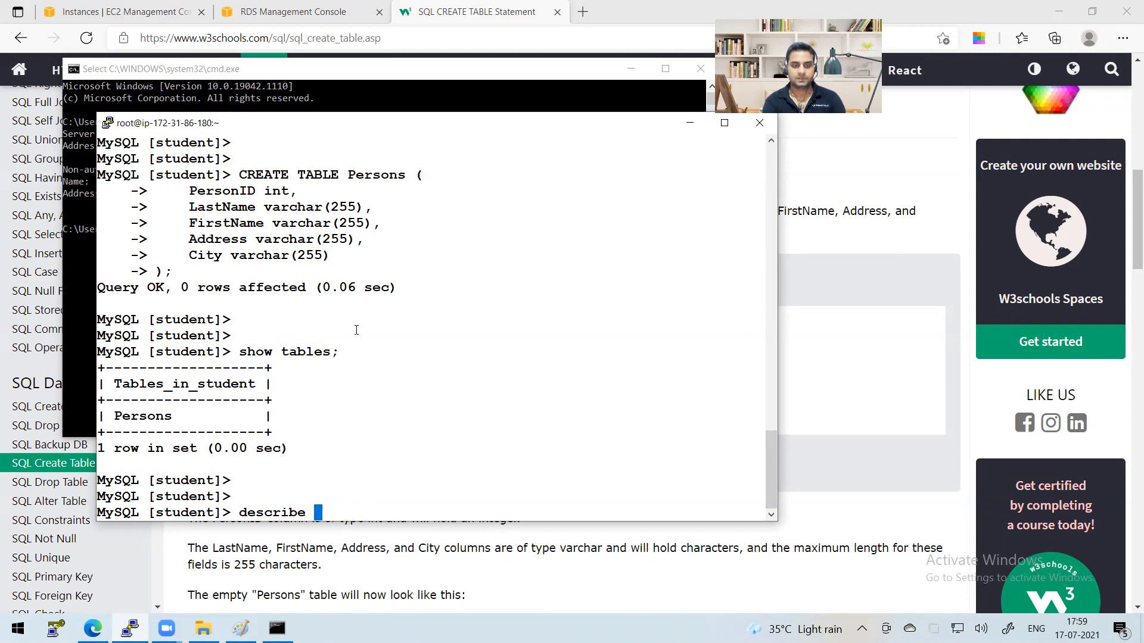
pyautogui.write('Persons;')
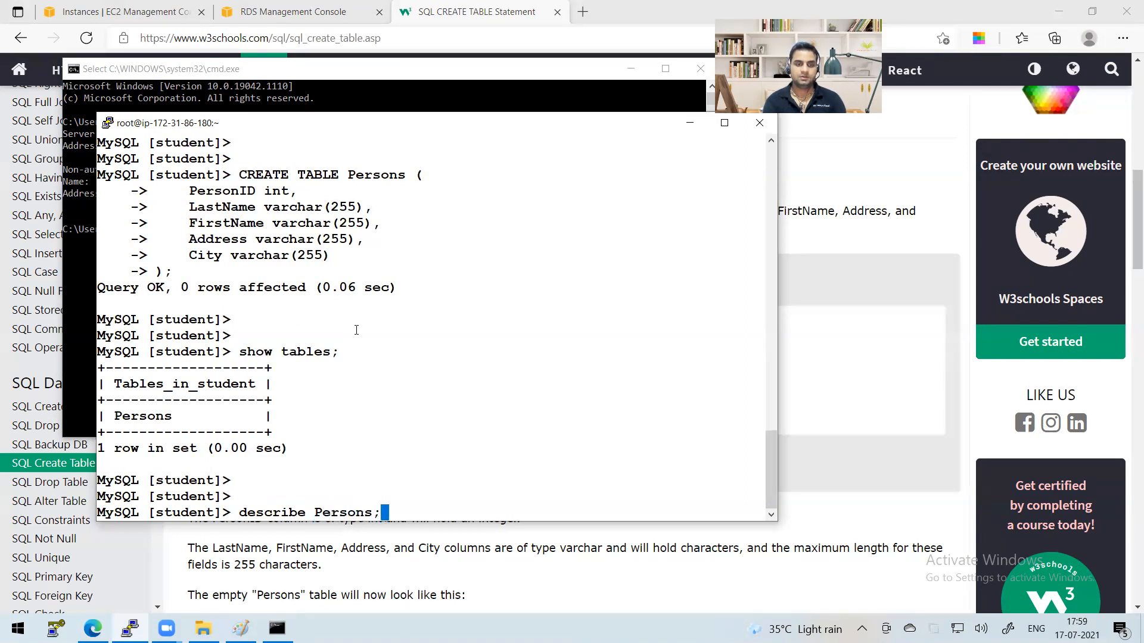
pyautogui.press('BackSpace')
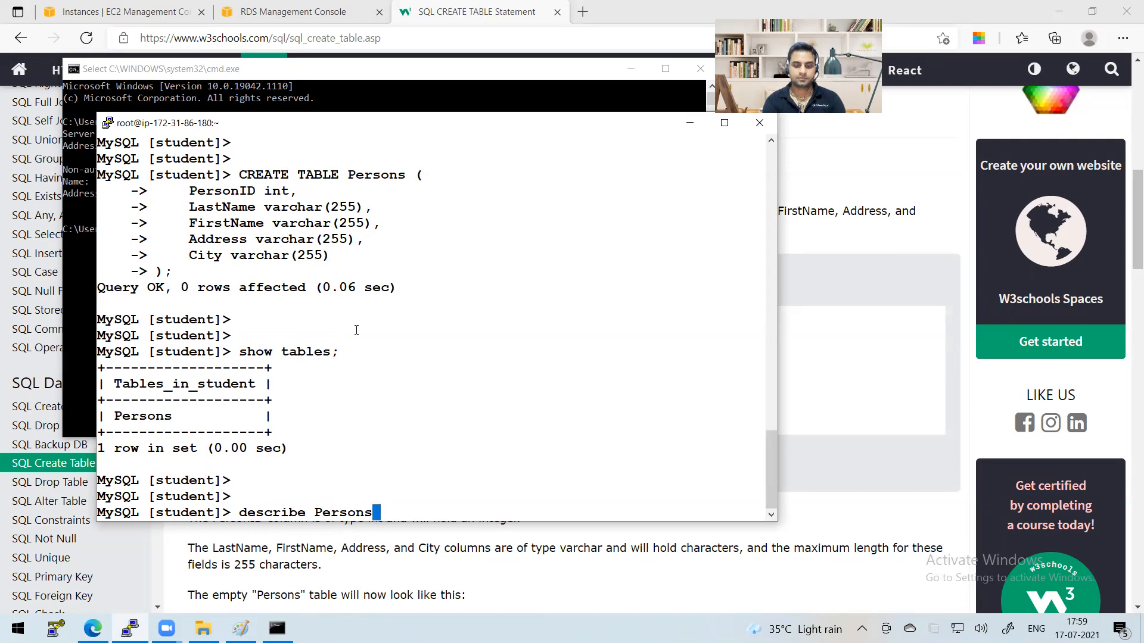
pyautogui.write(';')
pyautogui.press('Return')
pyautogui.press('Return')
pyautogui.press('Return')
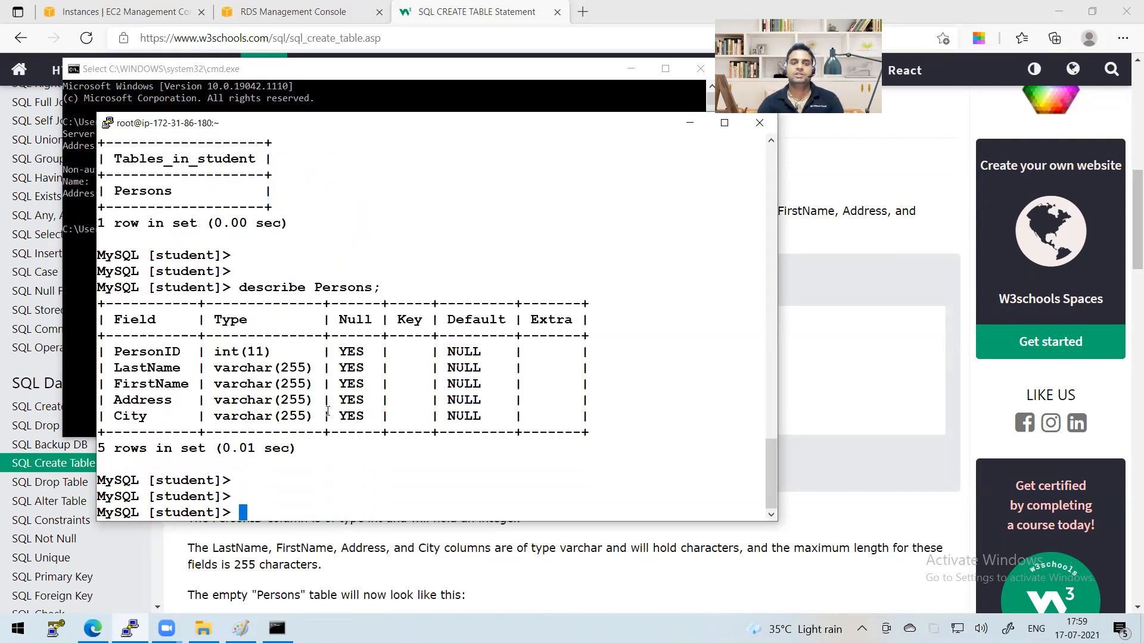
pyautogui.moveTo(123, 305); pyautogui.dragTo(336, 434)
pyautogui.click(381, 436)
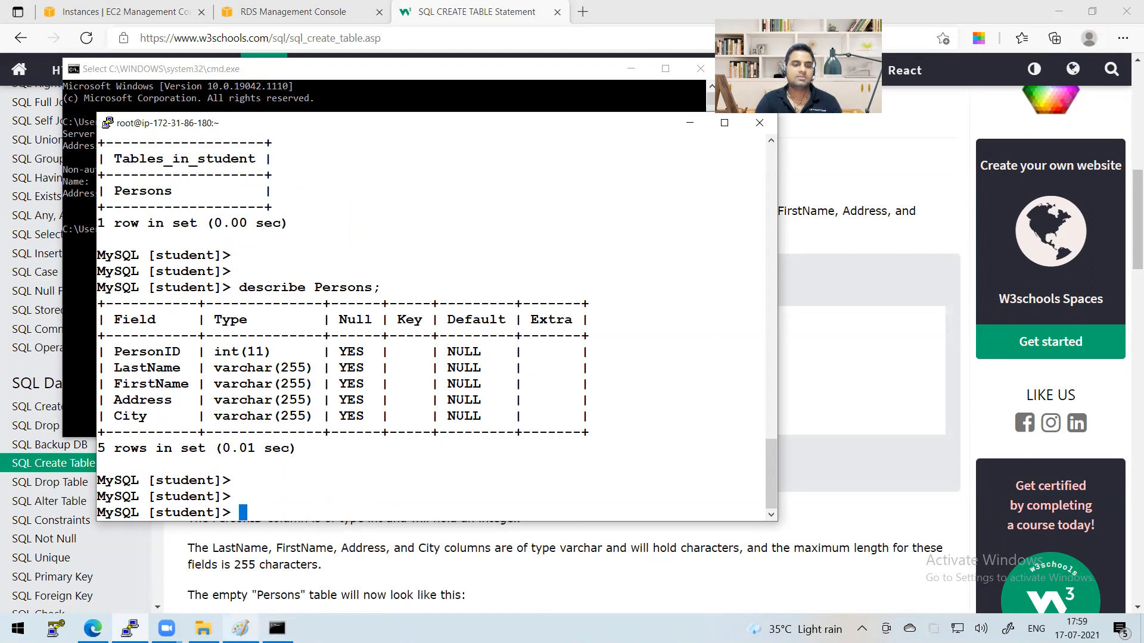
pyautogui.click(241, 628)
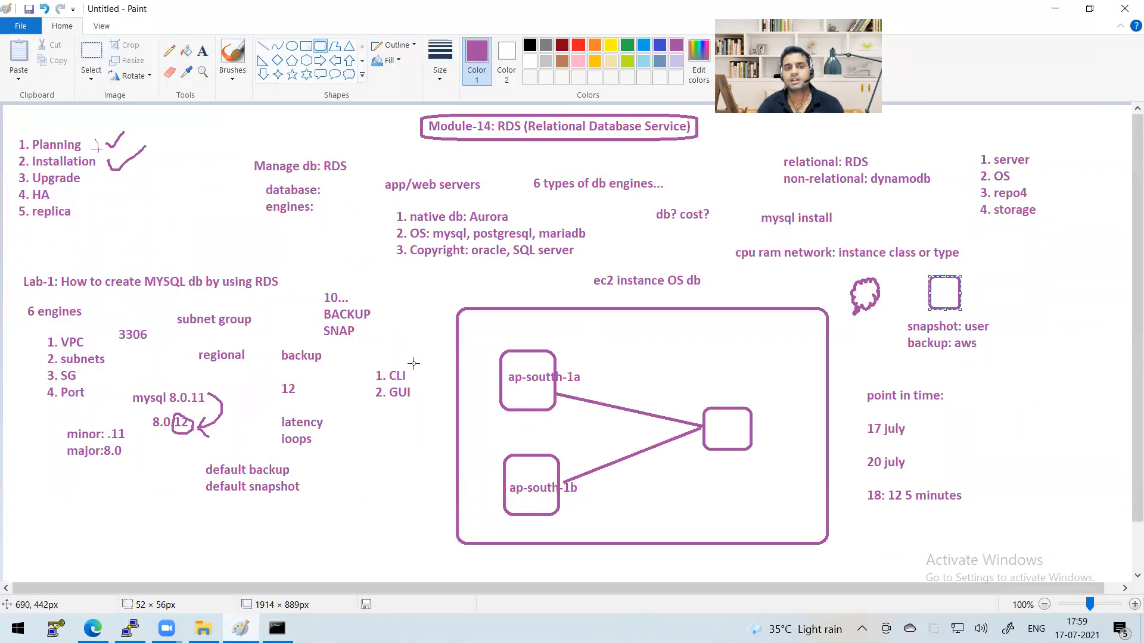
# Step: Draw pencil check marks beside '1. CLI' and the snapshot square on the diagram
pyautogui.click(169, 51)
pyautogui.moveTo(410, 369)
pyautogui.mouseDown()
pyautogui.moveTo(418, 376)
pyautogui.moveTo(436, 339)
pyautogui.mouseUp()
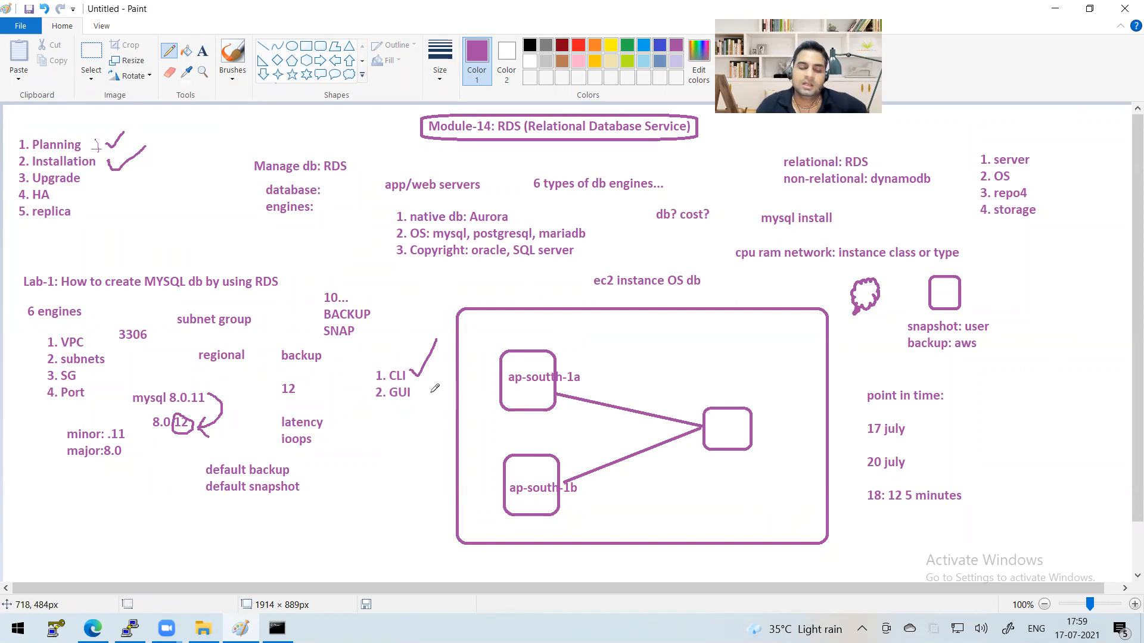
pyautogui.moveTo(967, 282); pyautogui.dragTo(991, 258)
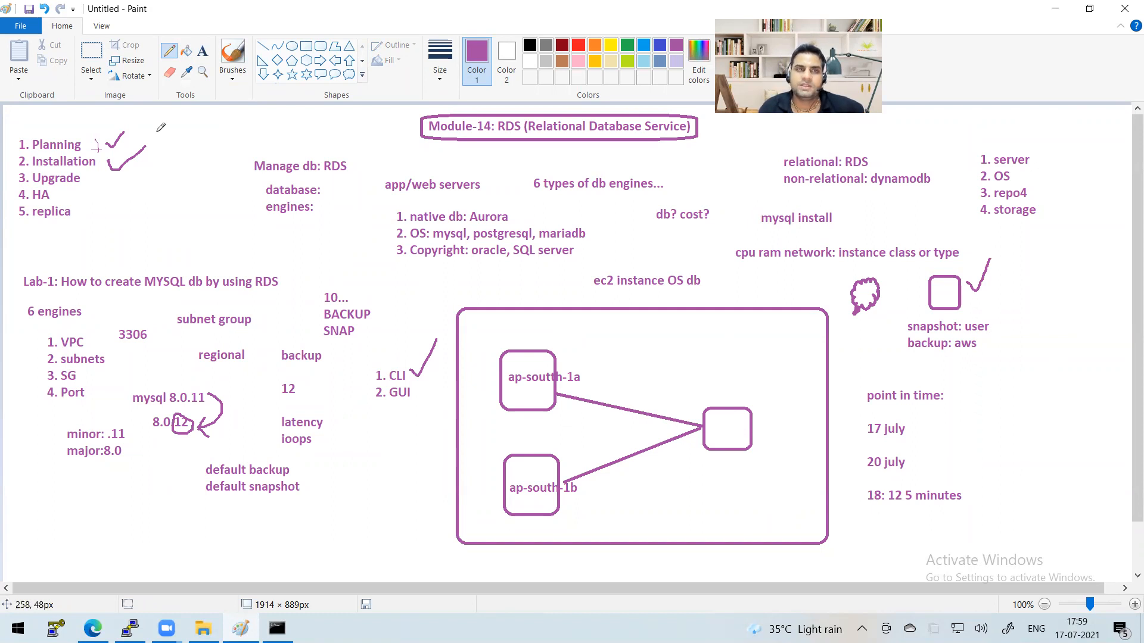
# Step: Write phymyadmn, workbench and hiedsql on separate lines beside the snapshot notes, then return to Edge
pyautogui.click(203, 52)
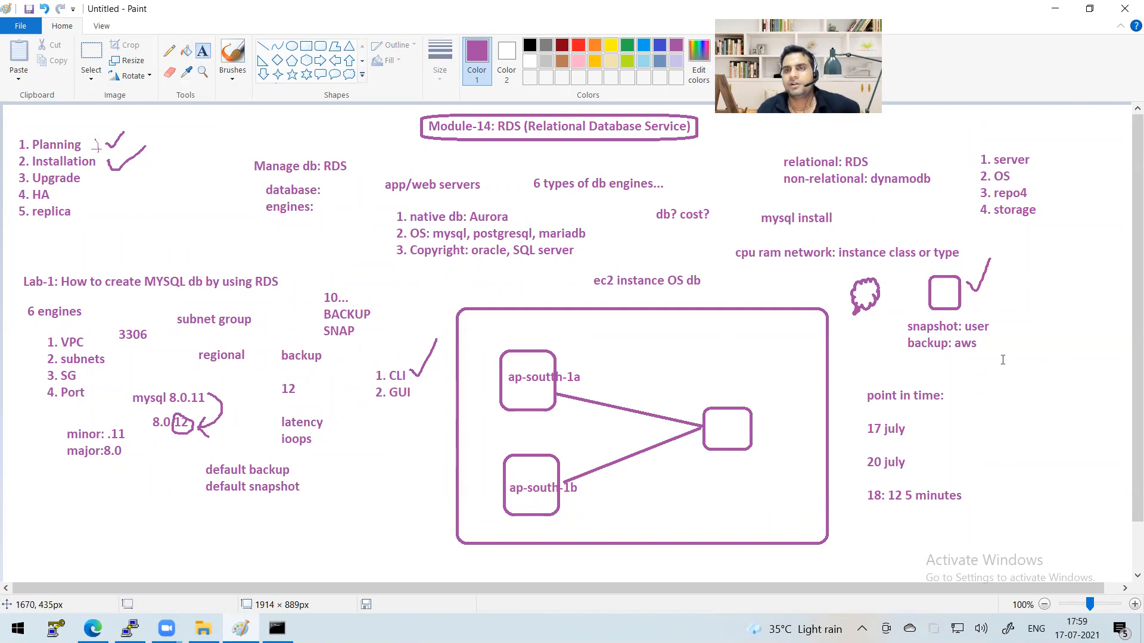
pyautogui.moveTo(1005, 320); pyautogui.dragTo(1105, 519)
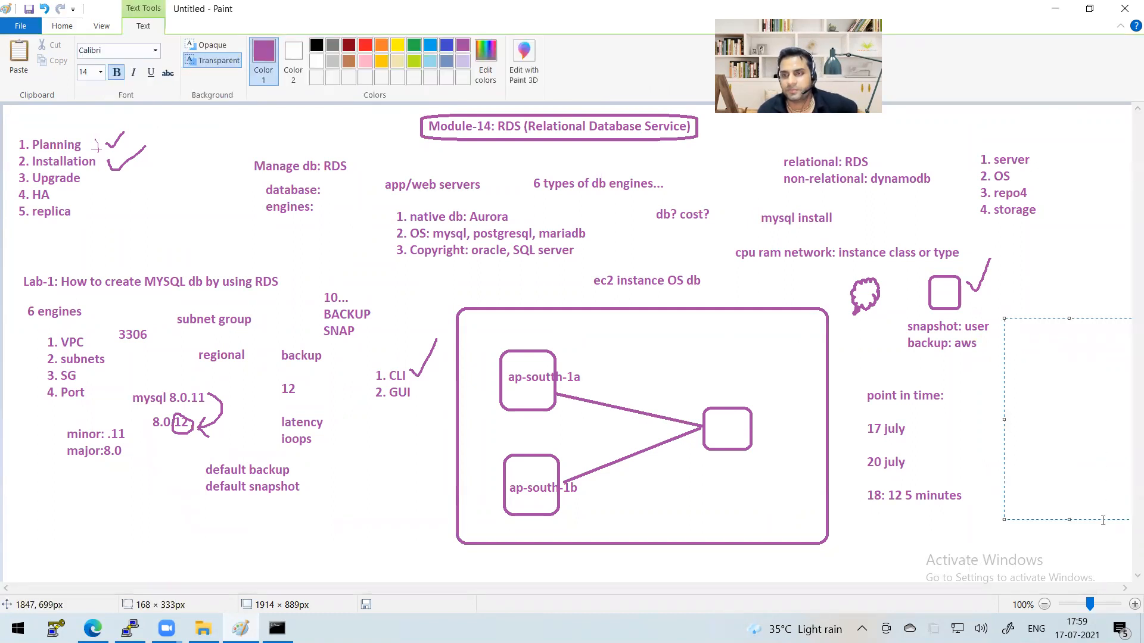
pyautogui.write('ph')
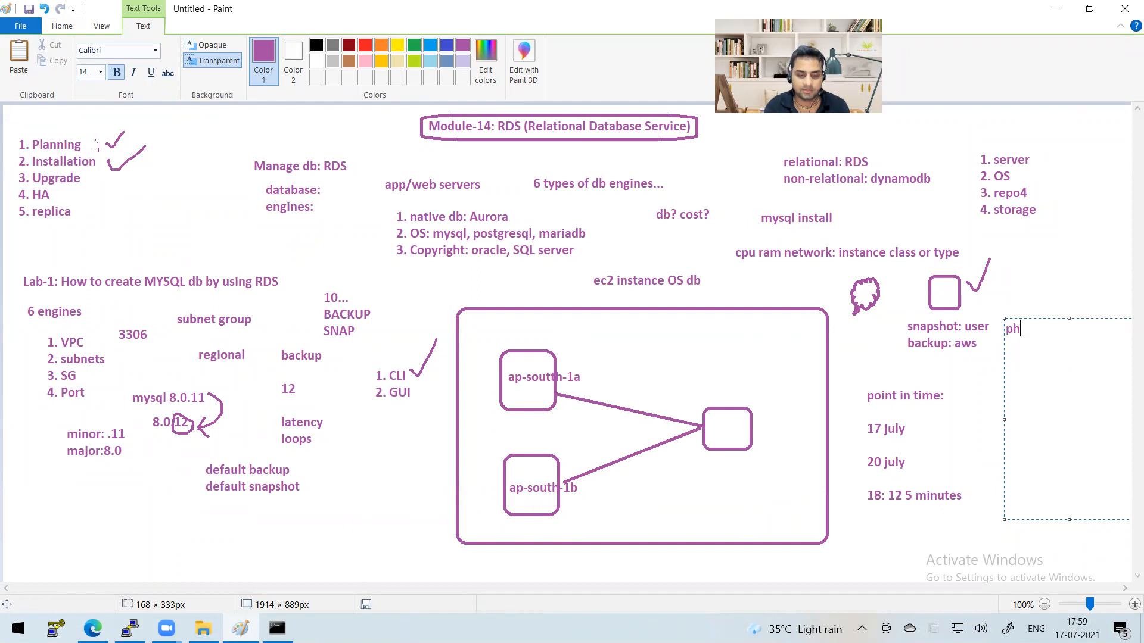
pyautogui.write('ymyadmn')
pyautogui.press('Return')
pyautogui.write('workbench')
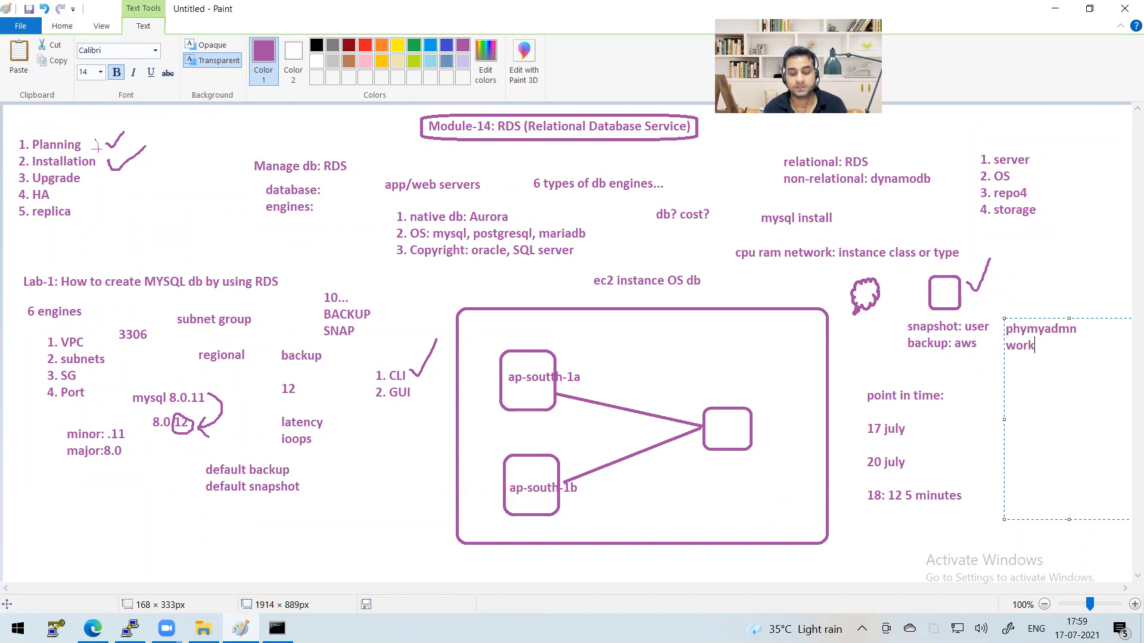
pyautogui.press('Return')
pyautogui.write('hiedsql')
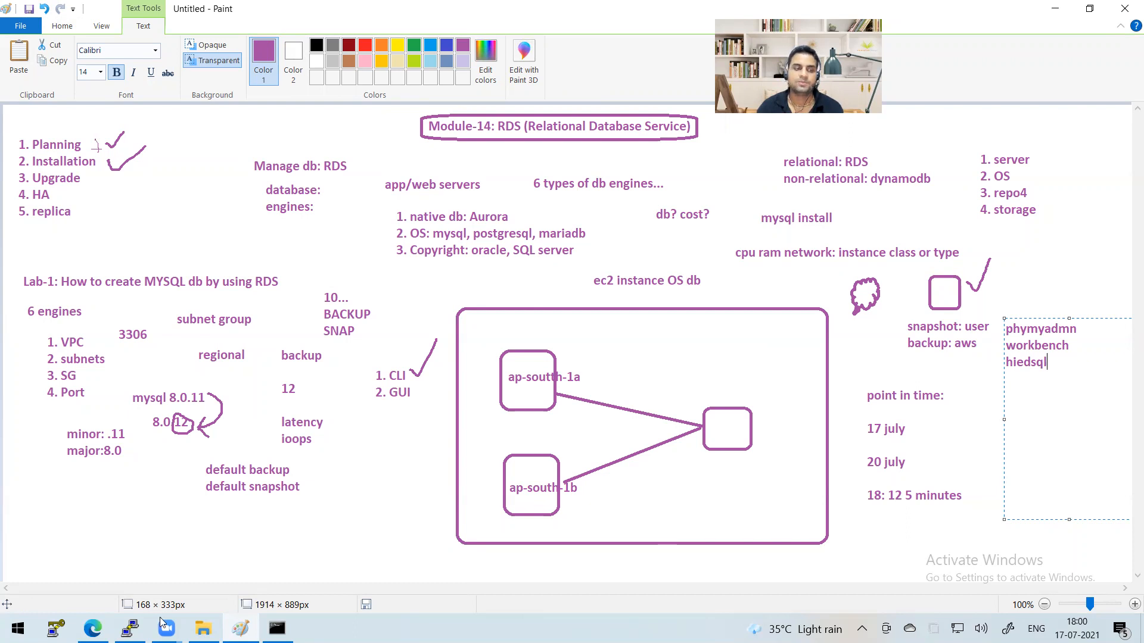
pyautogui.click(106, 627)
pyautogui.click(516, 40)
# Step: Search Google for 'mysql gui tools' and open the codingsight '10 Best MySQL GUI Tools' article
pyautogui.write('google.com')
pyautogui.press('Return')
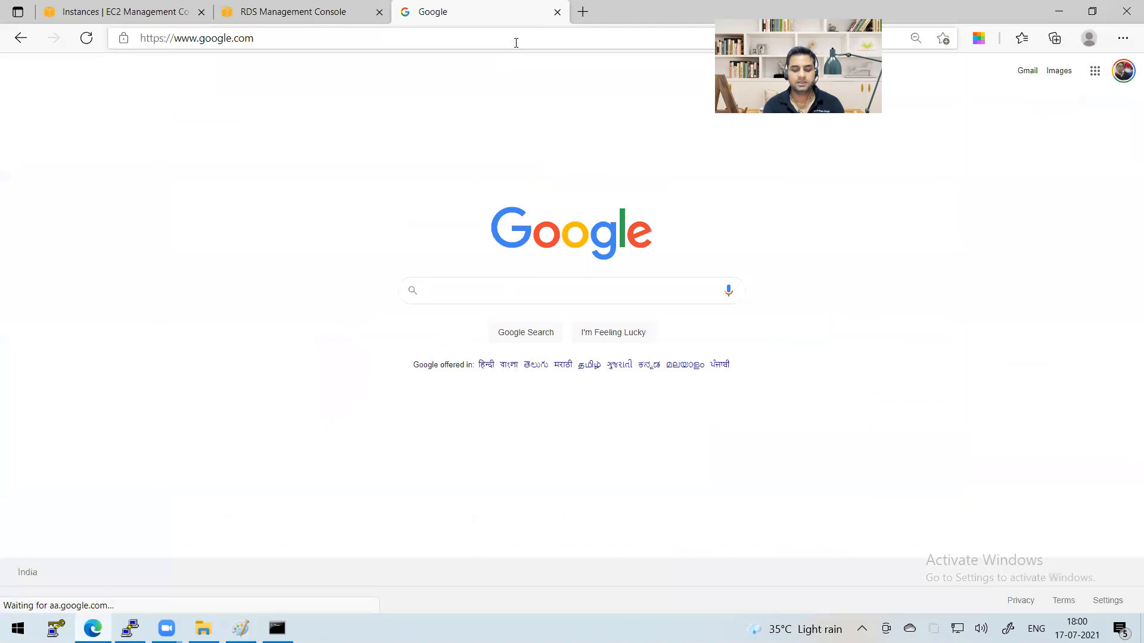
pyautogui.write('mysql')
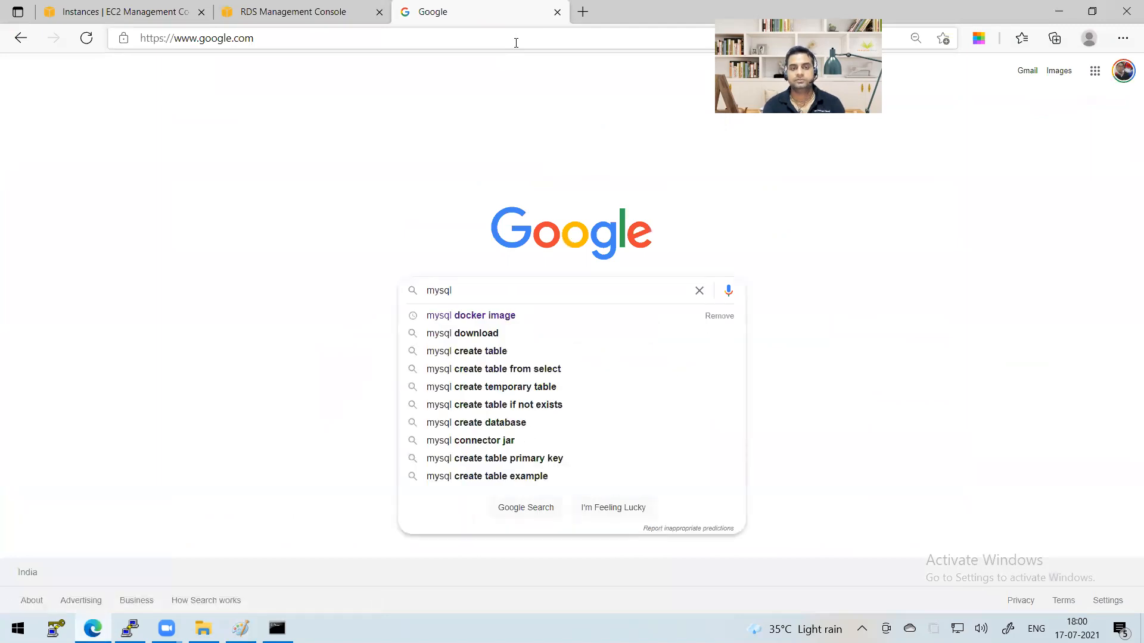
pyautogui.write(' gui')
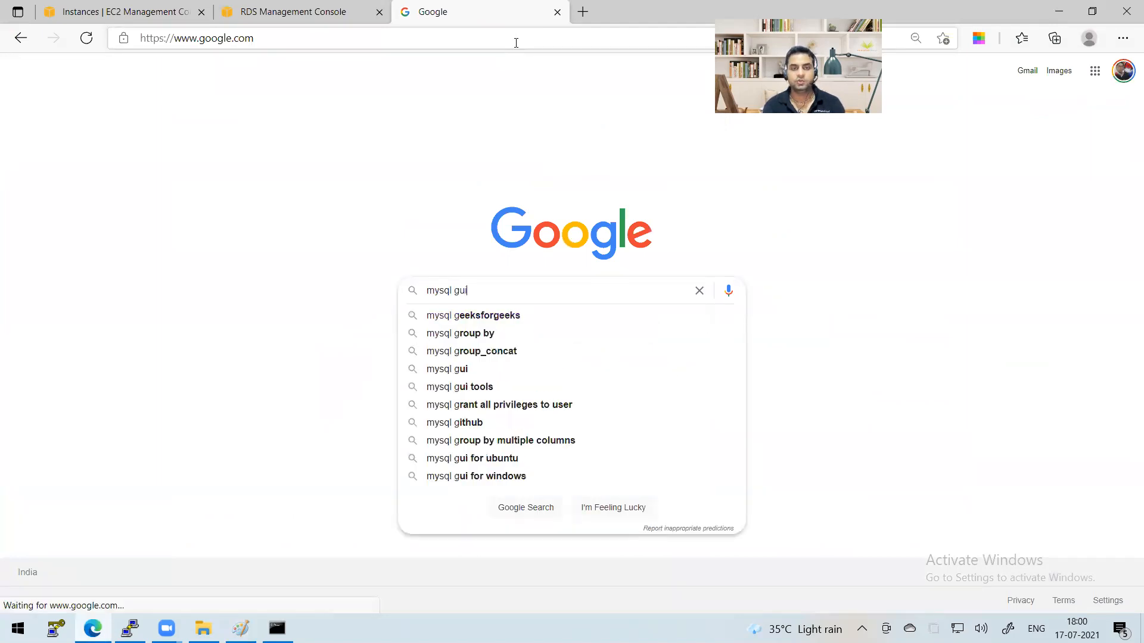
pyautogui.write(' tools')
pyautogui.press('Return')
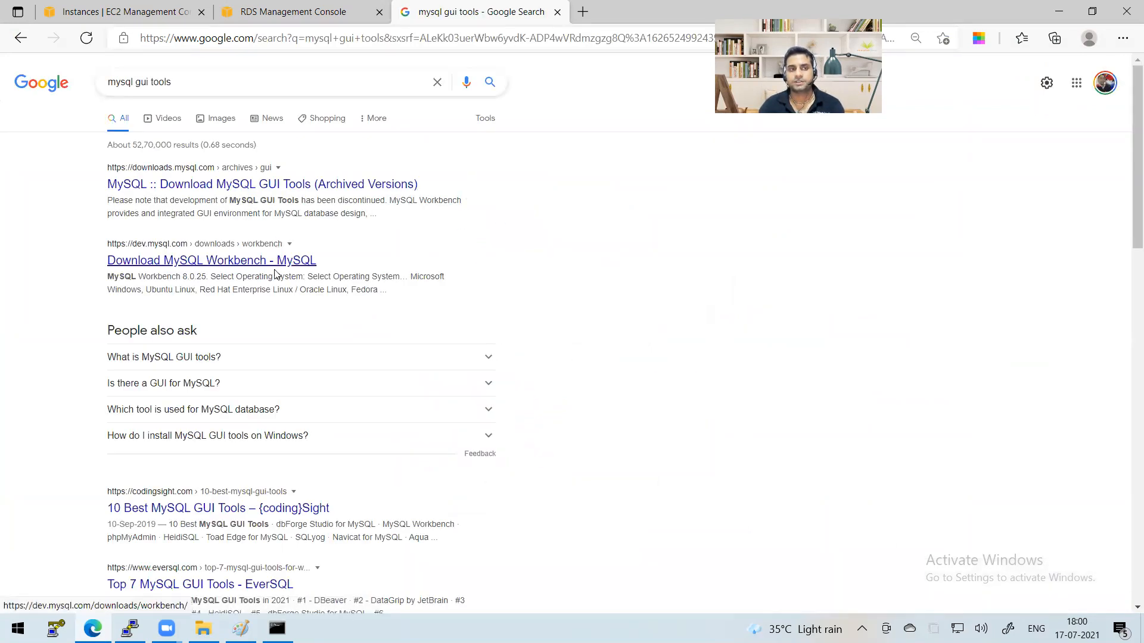
pyautogui.scroll(-3, 274, 281)
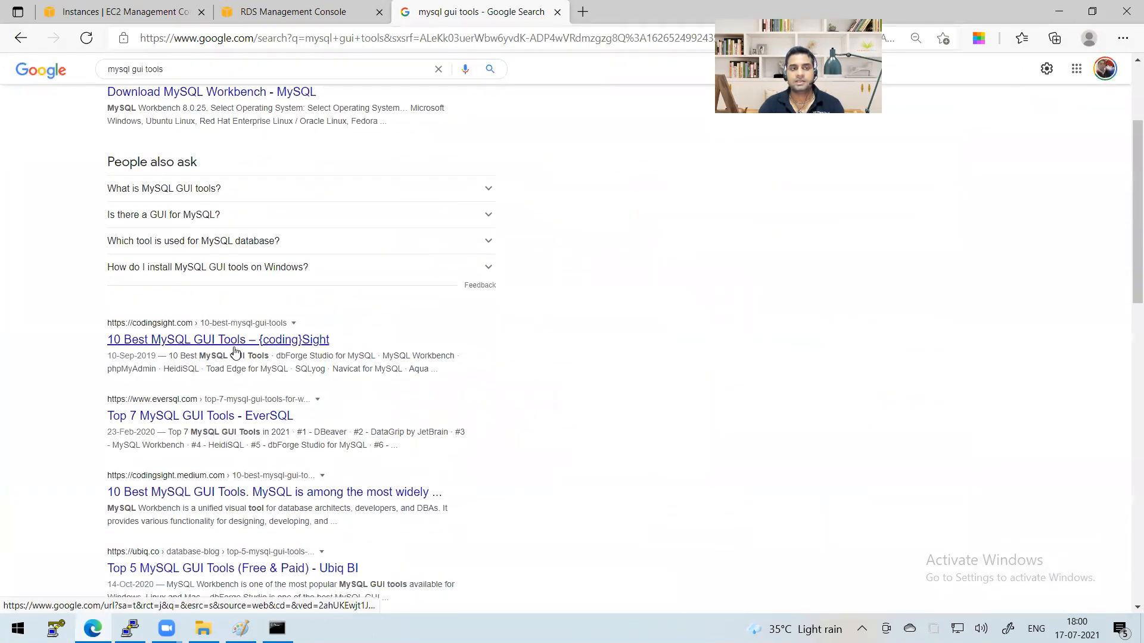
pyautogui.click(234, 353)
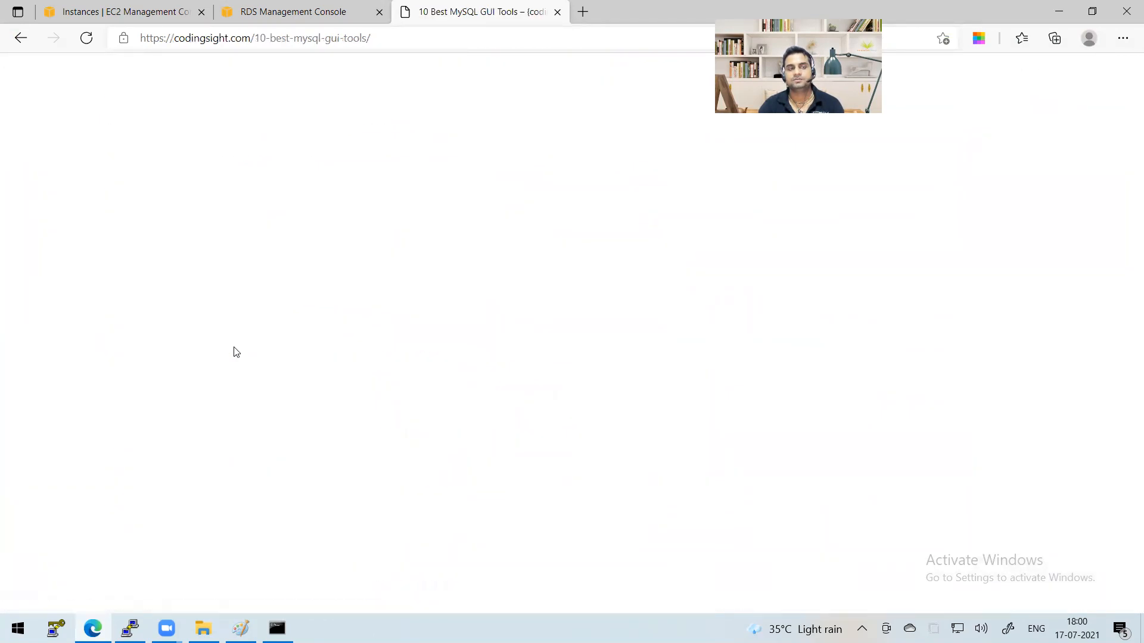
# Step: Scroll the article to the HeidiSQL entry and open its website in a new tab
pyautogui.moveTo(206, 180); pyautogui.dragTo(385, 177)
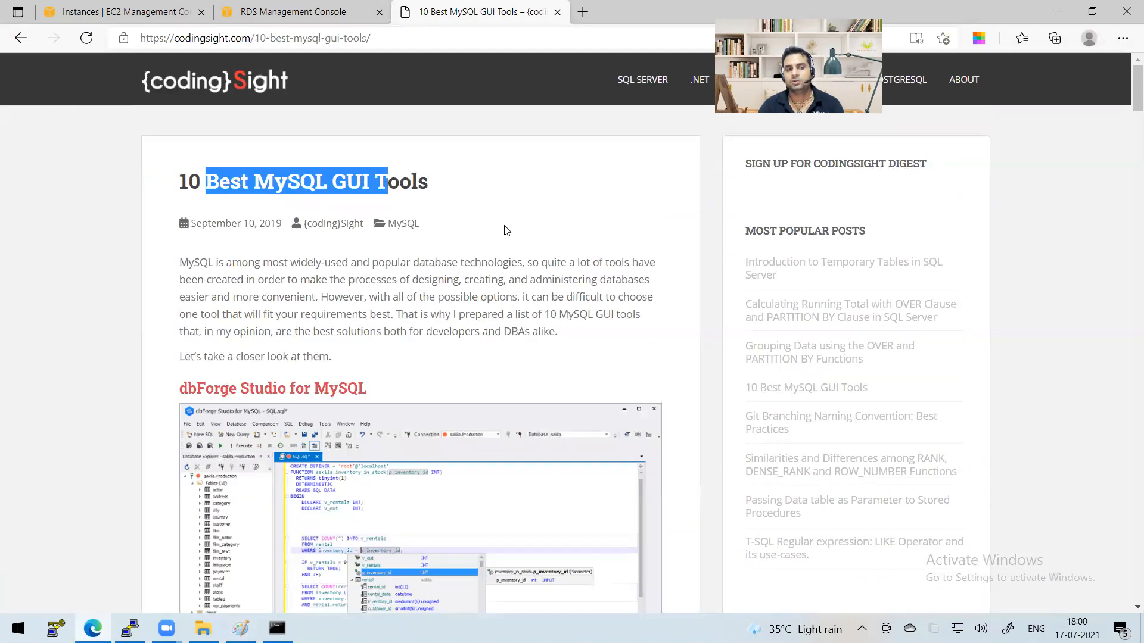
pyautogui.scroll(-4, 504, 245)
pyautogui.scroll(-9, 423, 255)
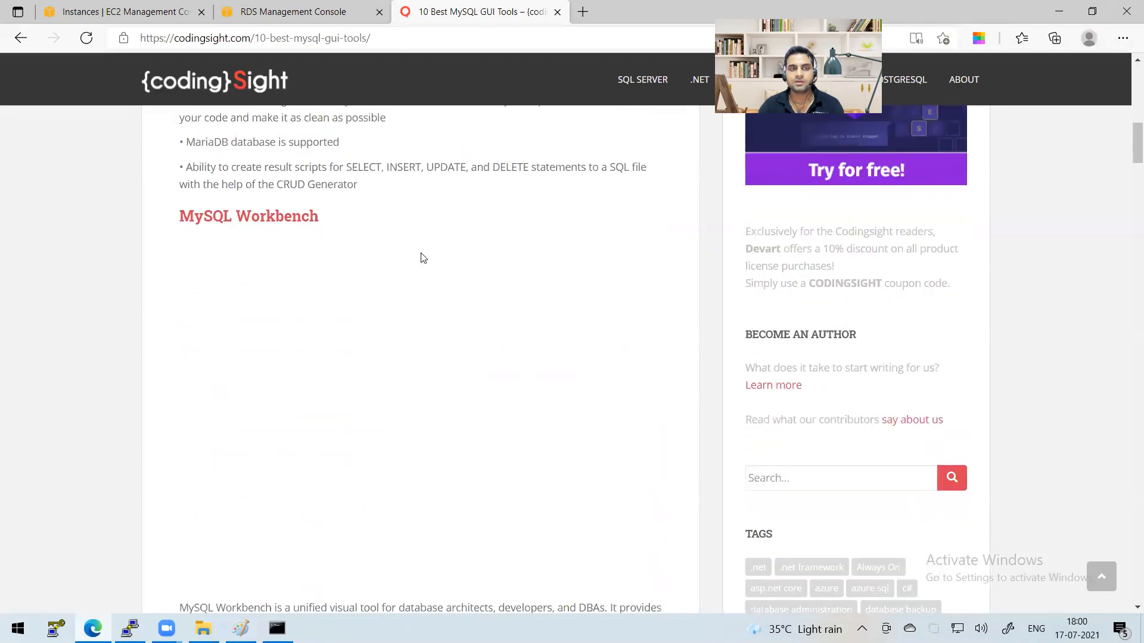
pyautogui.scroll(-4, 274, 357)
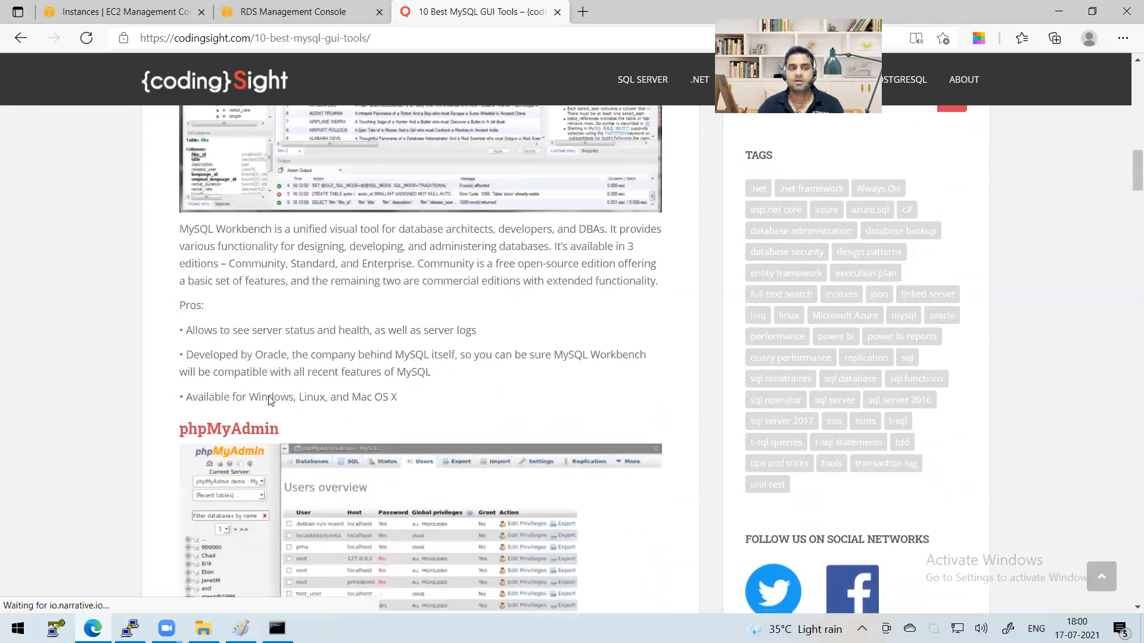
pyautogui.scroll(-4, 269, 401)
pyautogui.scroll(-5, 247, 179)
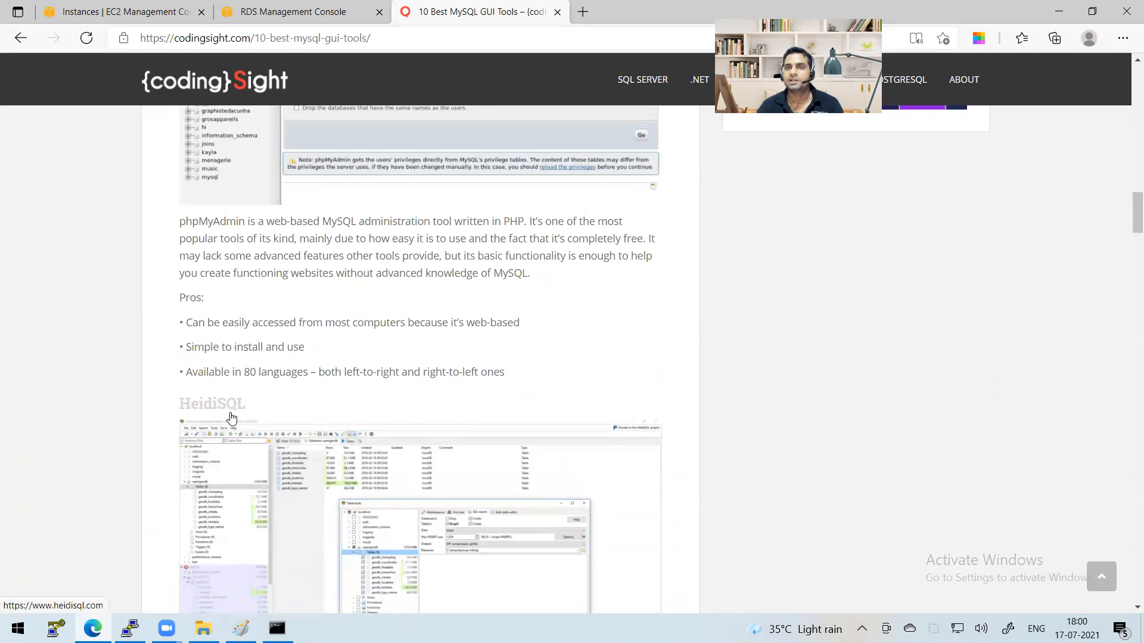
pyautogui.scroll(-4, 232, 417)
pyautogui.scroll(1, 231, 414)
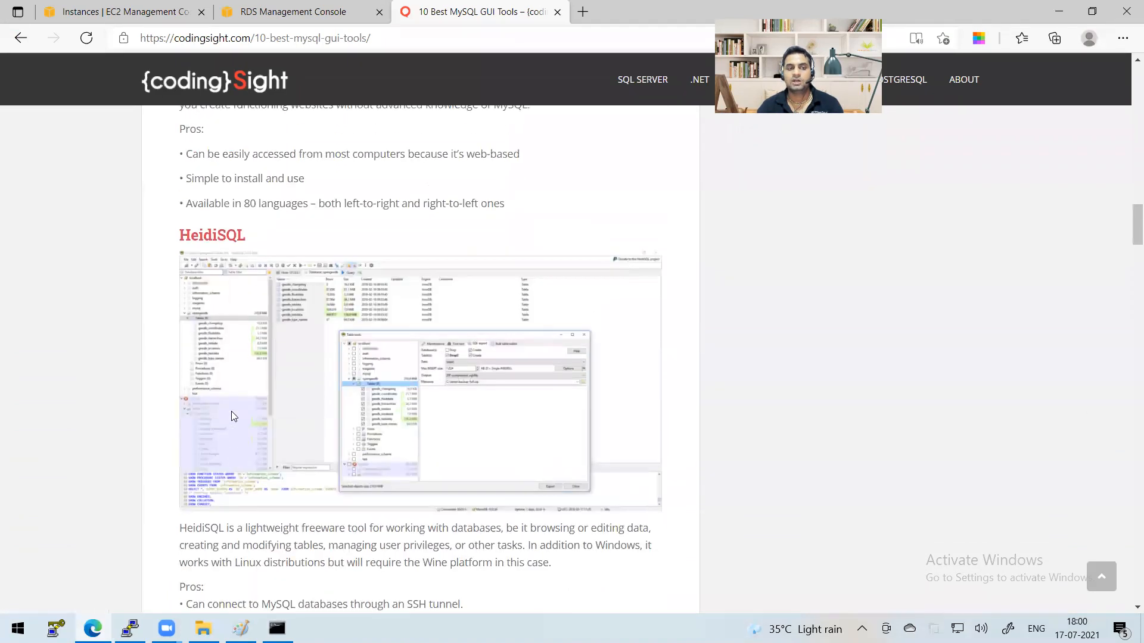
pyautogui.click(232, 238)
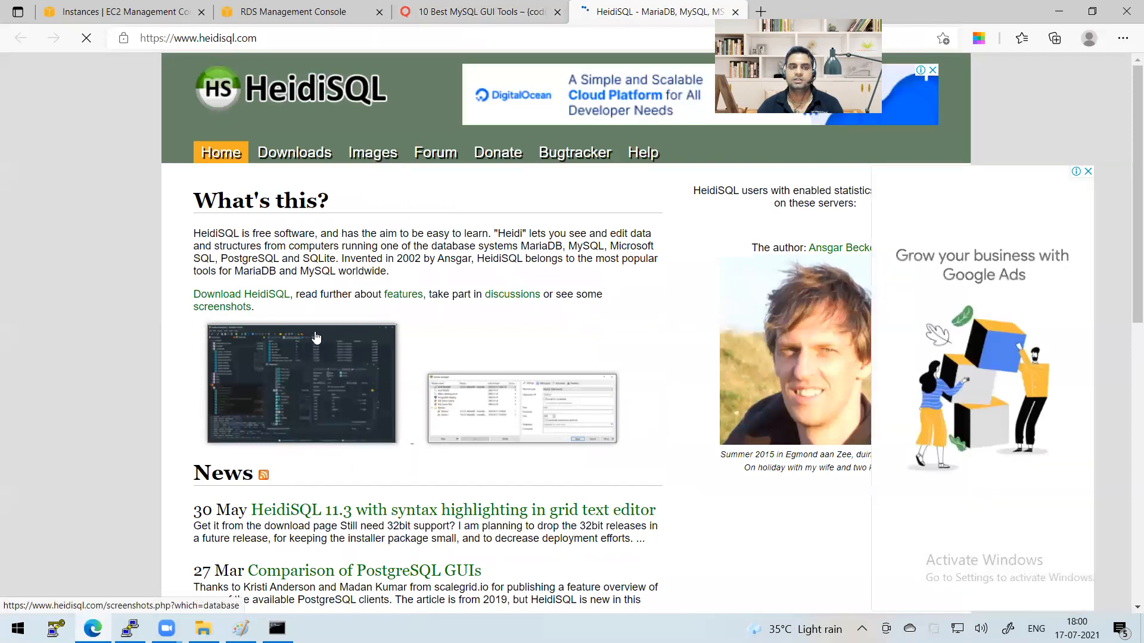
# Step: Download the HeidiSQL 11.3 32/64-bit combined installer, dismissing the advertisement
pyautogui.click(253, 298)
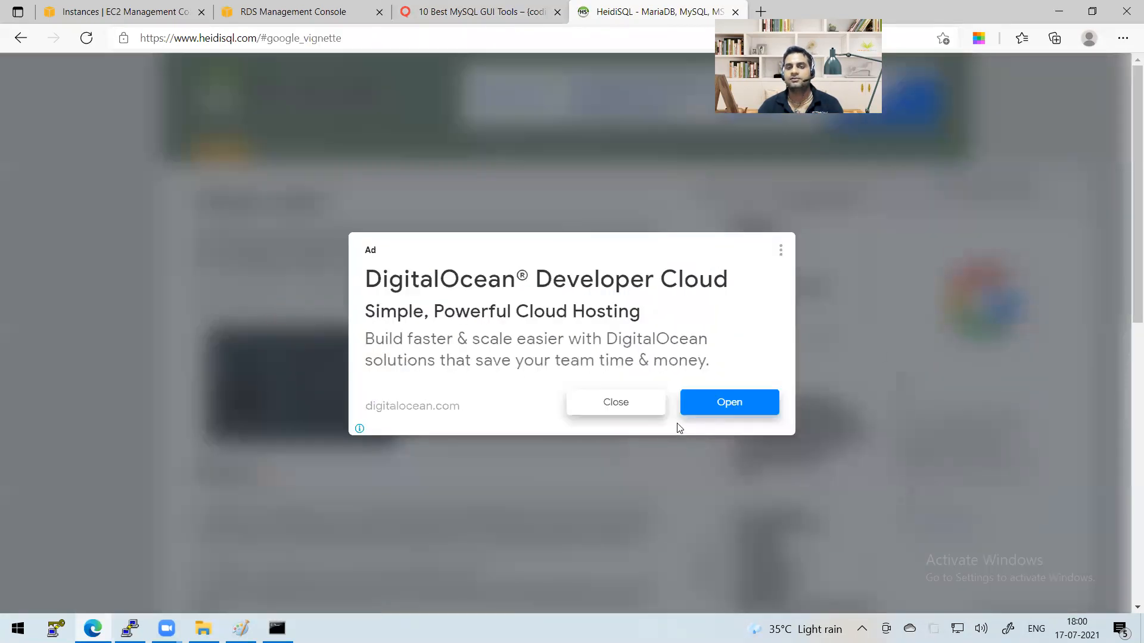
pyautogui.click(646, 403)
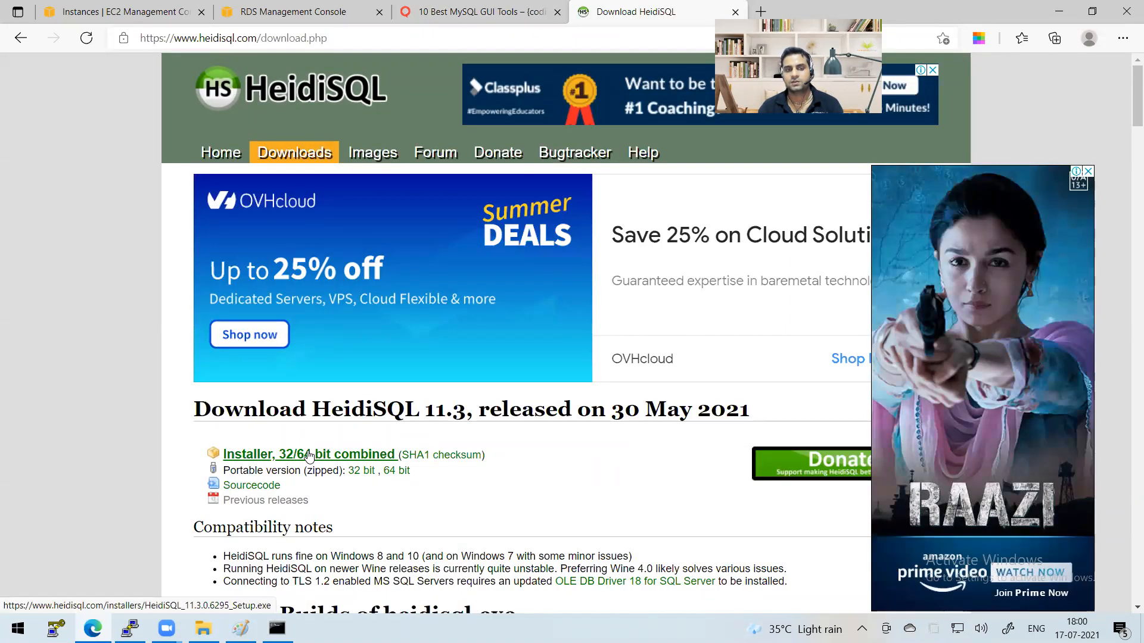
pyautogui.click(286, 459)
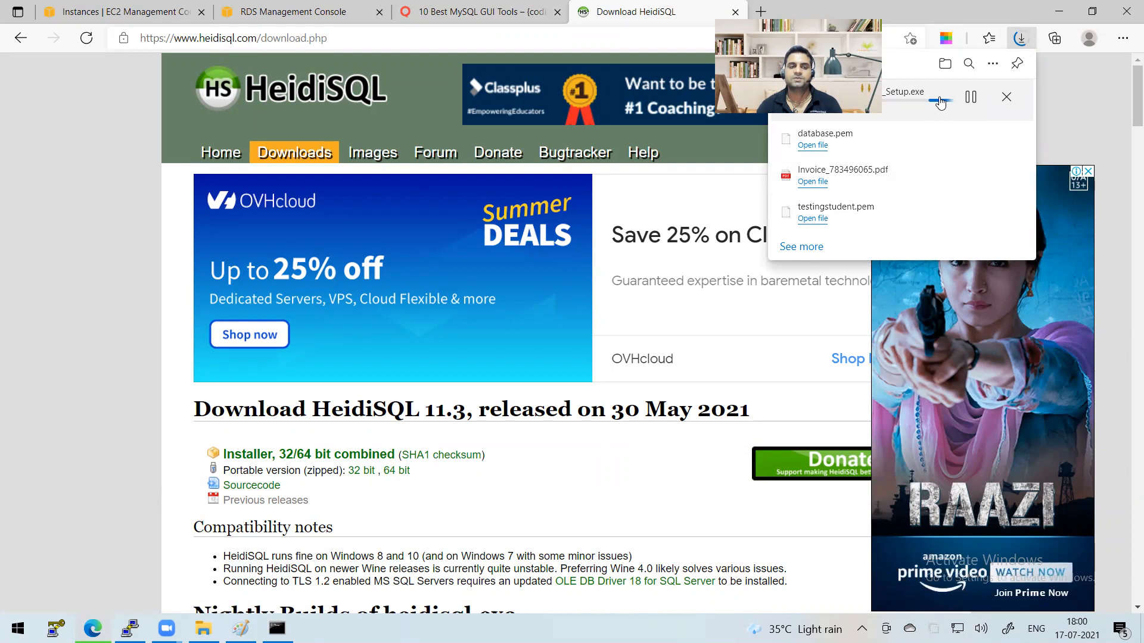
pyautogui.moveTo(322, 407); pyautogui.dragTo(455, 425)
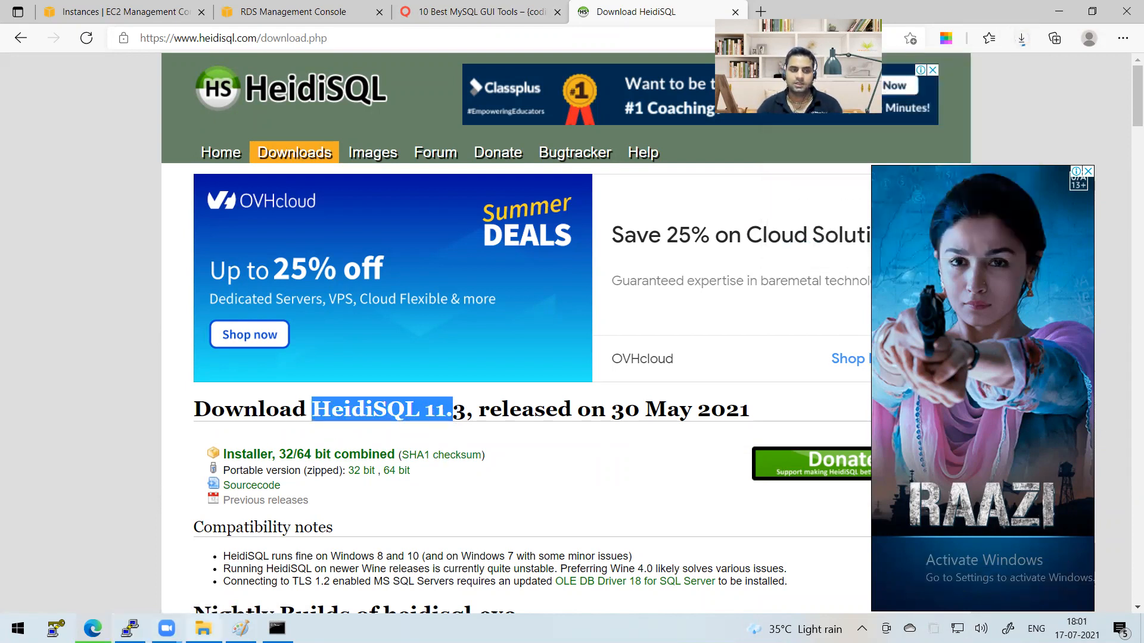
# Step: Refresh the Downloads folder in File Explorer, then commit the tool list text in Paint
pyautogui.click(203, 629)
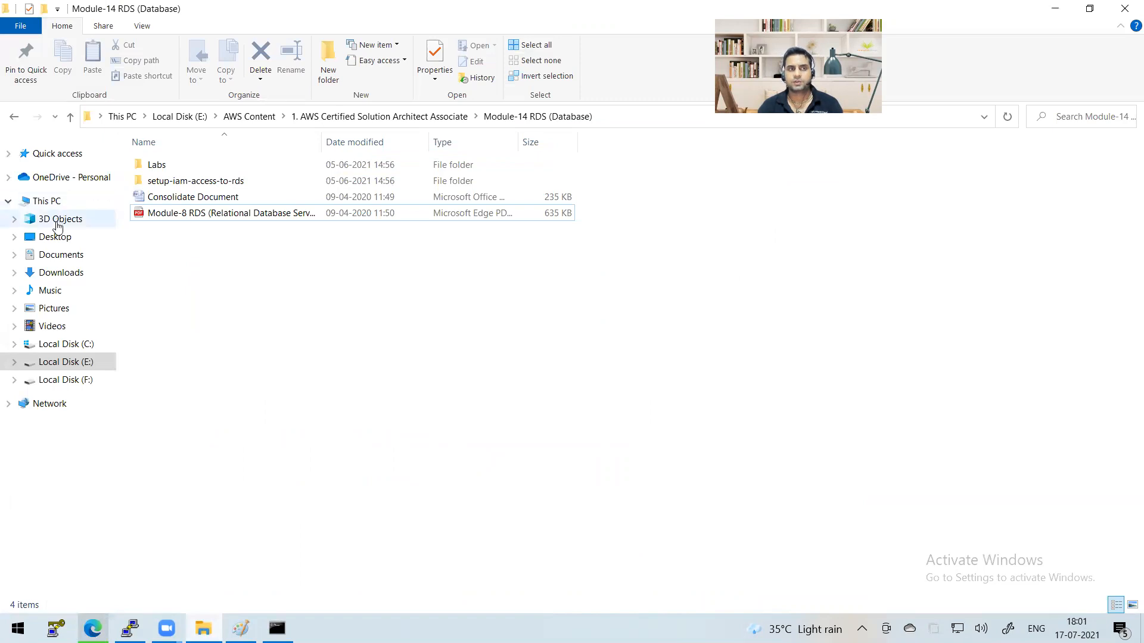
pyautogui.click(60, 254)
pyautogui.click(62, 274)
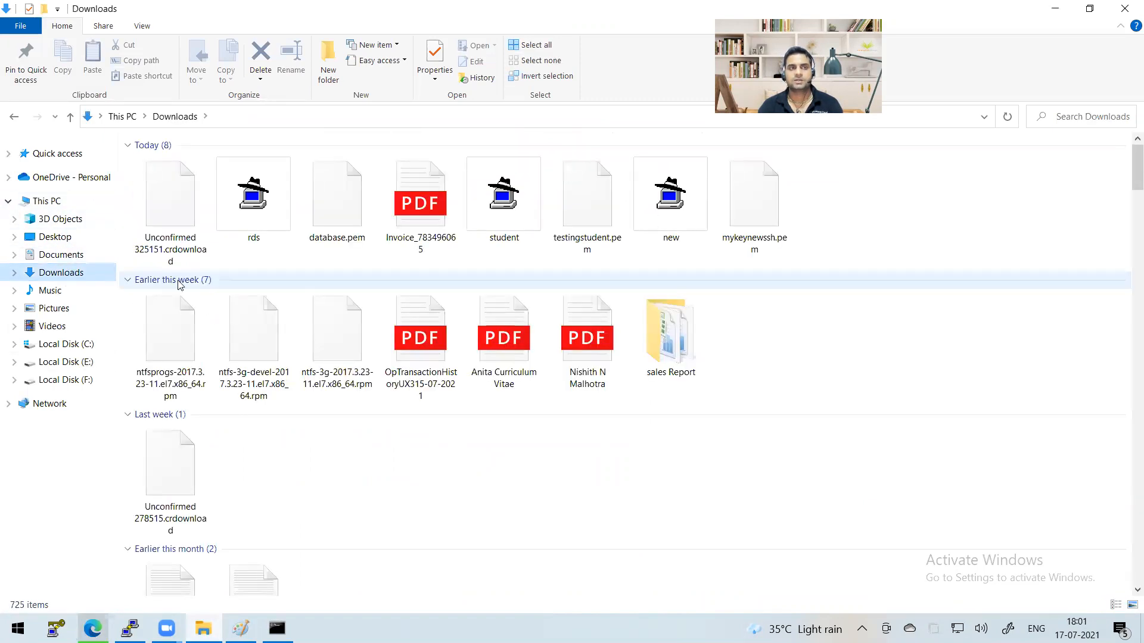
pyautogui.rightClick(997, 201)
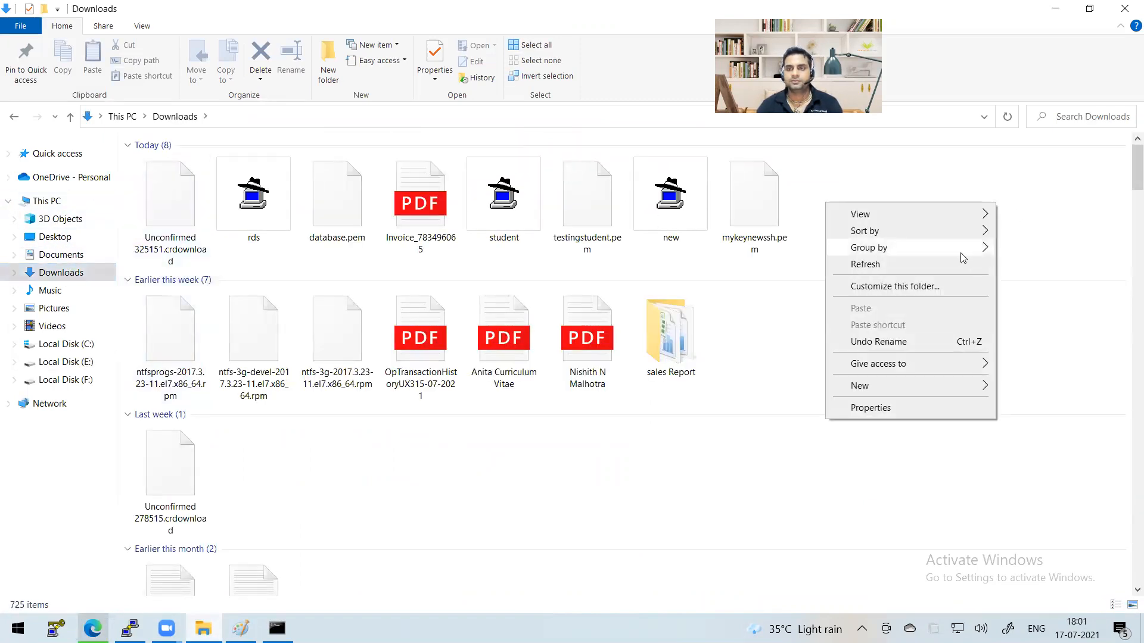
pyautogui.click(888, 265)
pyautogui.click(241, 629)
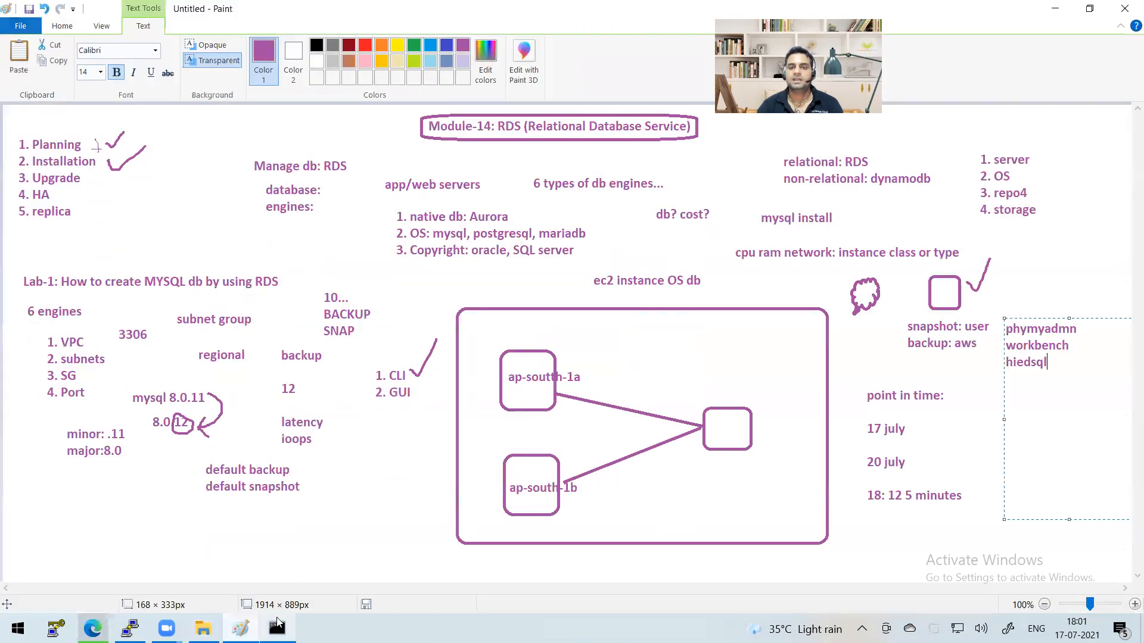
pyautogui.click(976, 389)
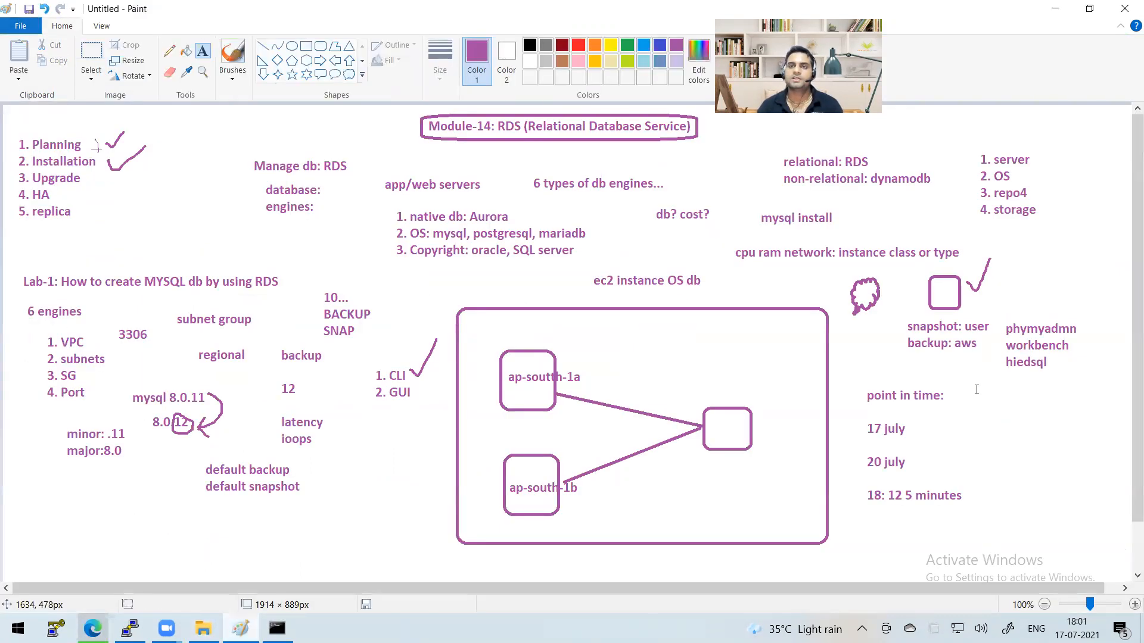
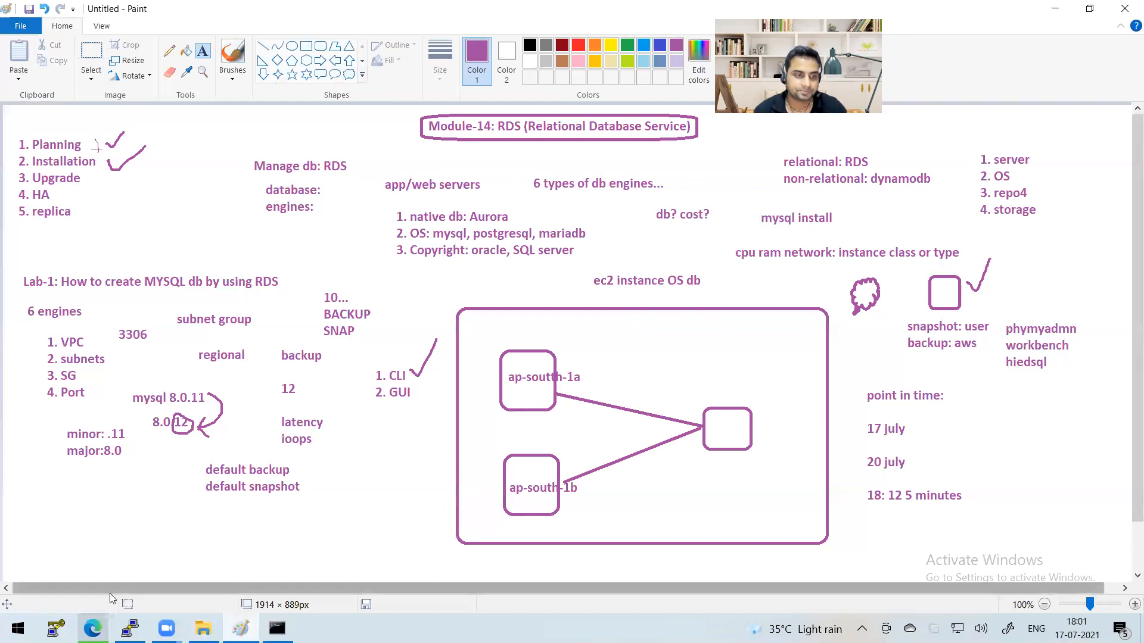
# Step: Return to database-1 in the RDS console after checking the HeidiSQL installer's download progress
pyautogui.hotkey('alt', 'Tab')
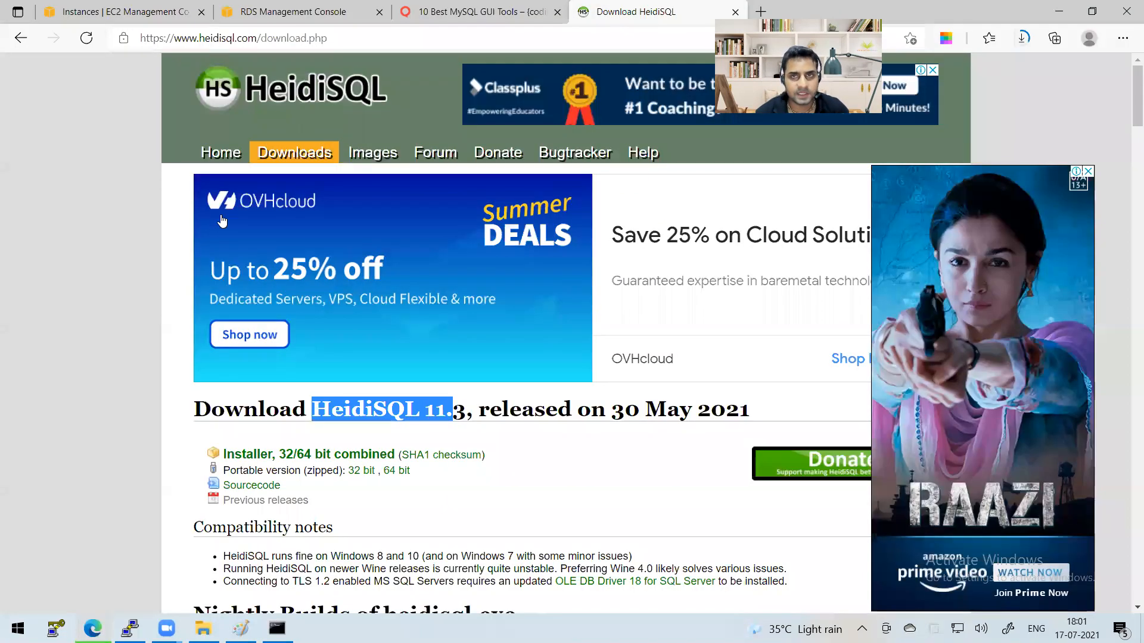
pyautogui.click(1028, 43)
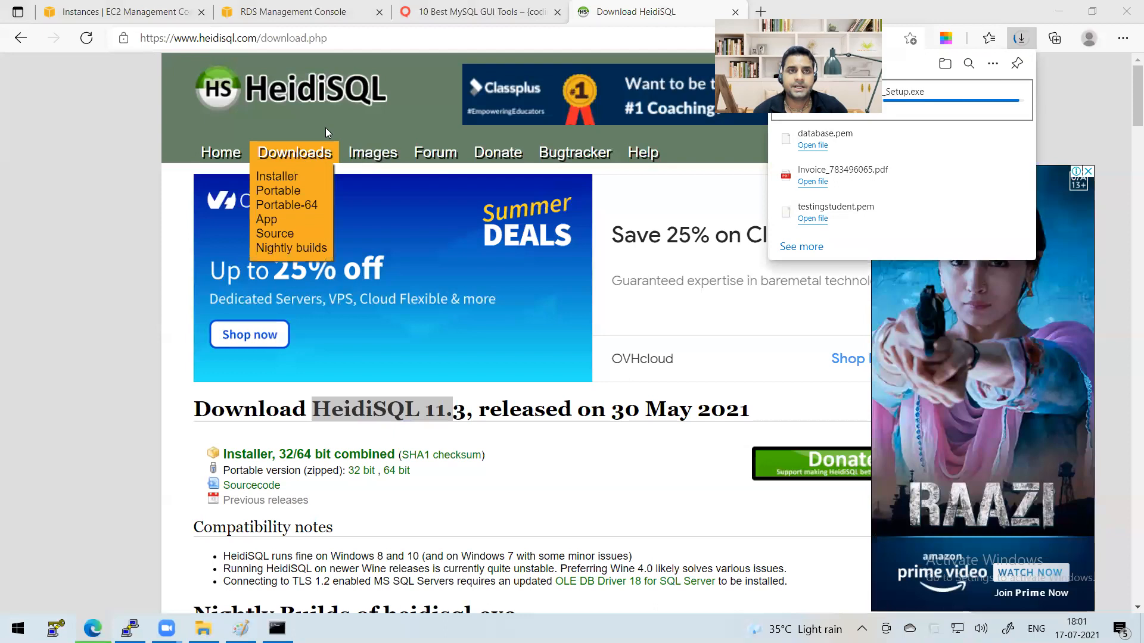
pyautogui.click(321, 12)
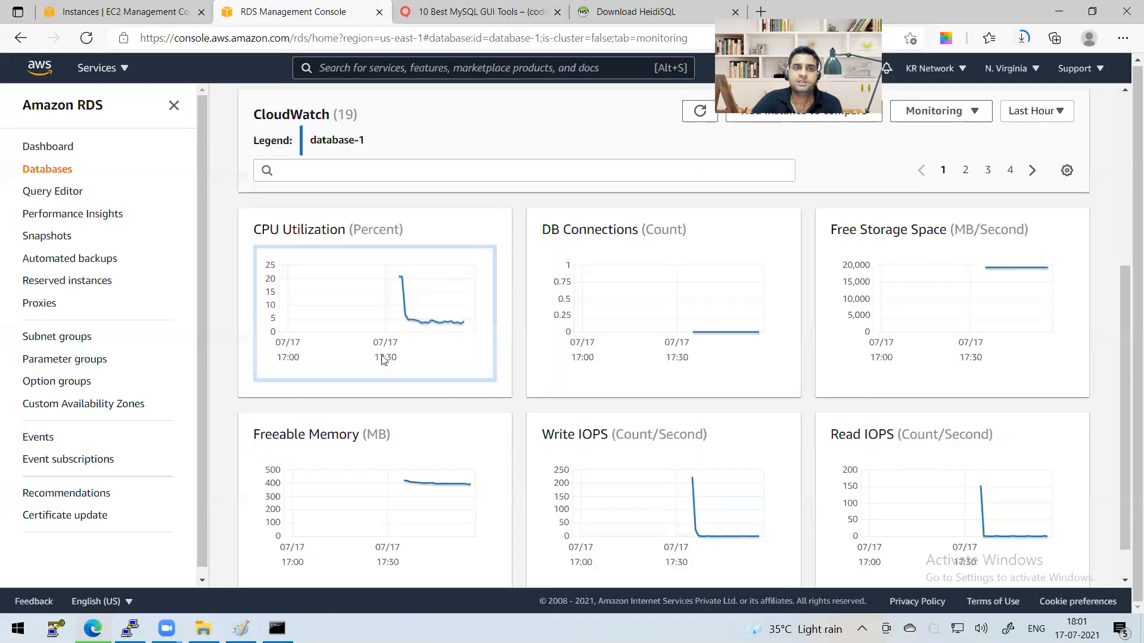
pyautogui.scroll(5, 382, 360)
pyautogui.click(594, 361)
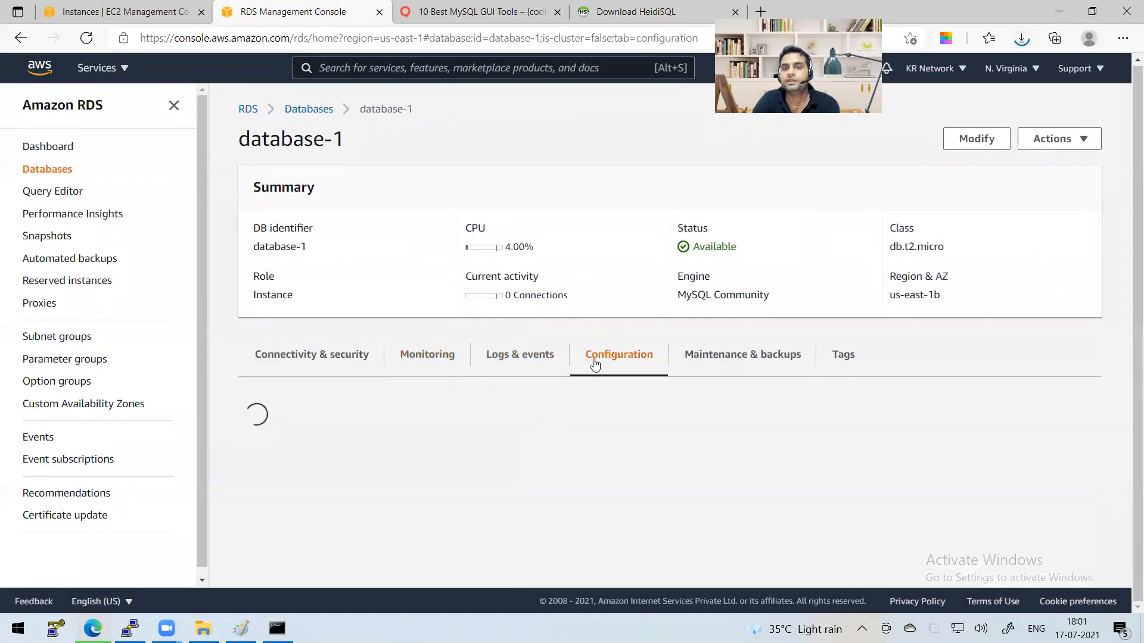
pyautogui.scroll(-2, 734, 404)
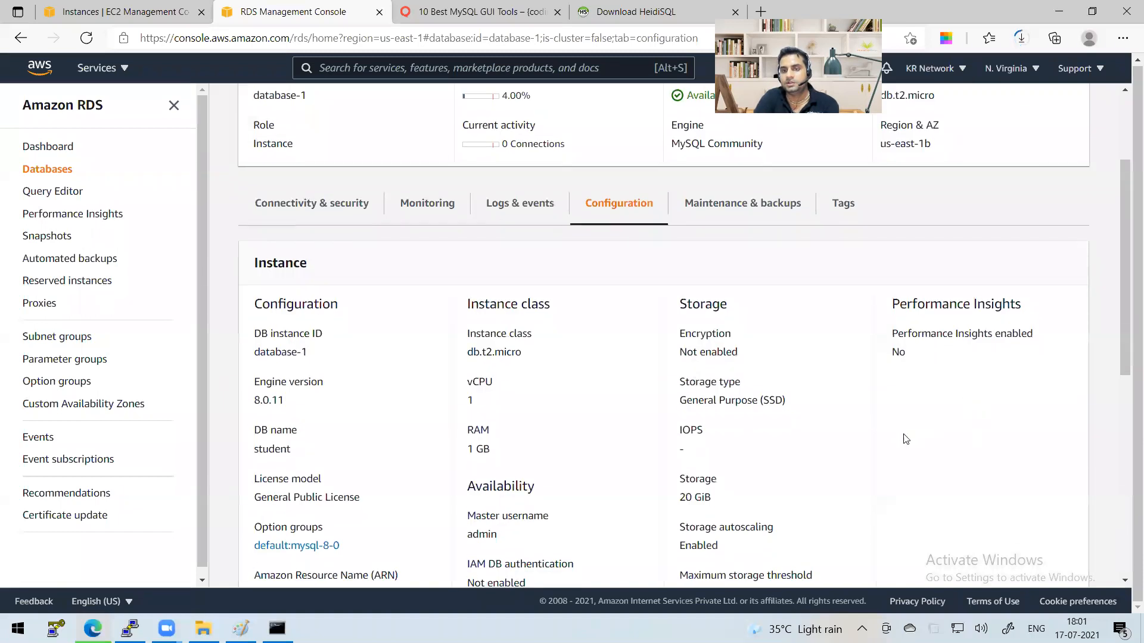
pyautogui.scroll(-1, 906, 439)
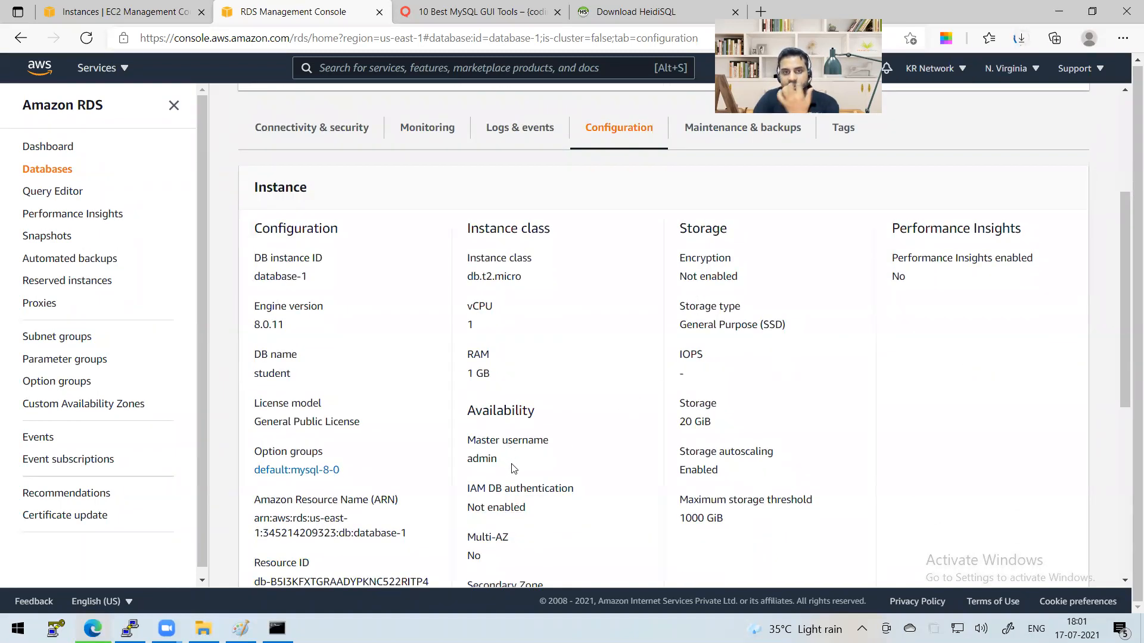
pyautogui.scroll(-2, 761, 425)
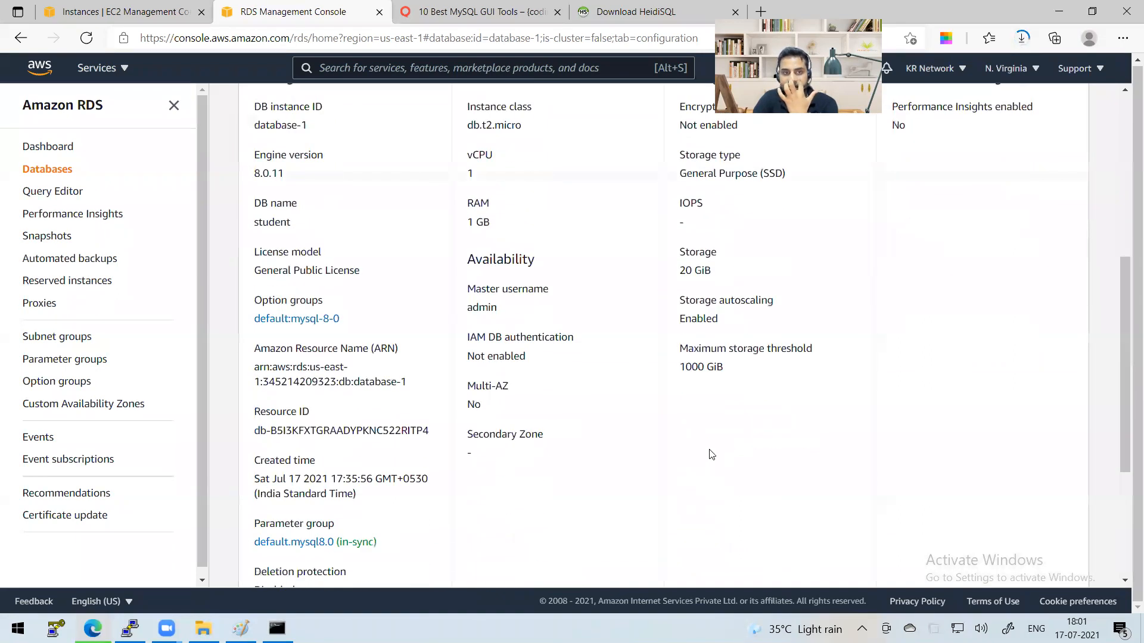
pyautogui.scroll(-1, 678, 462)
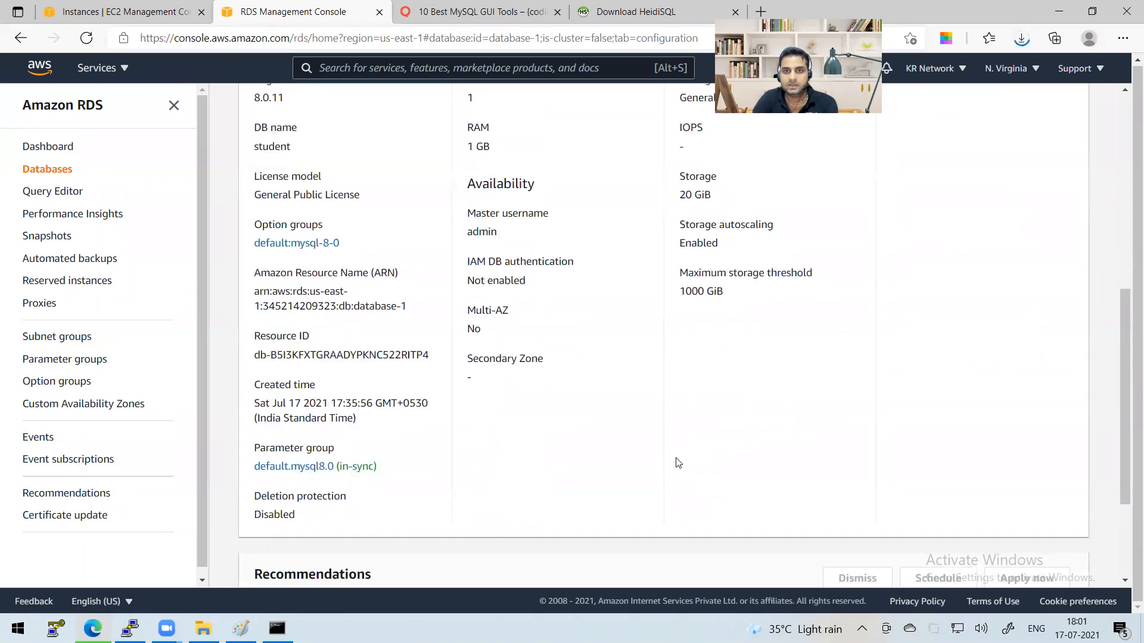
pyautogui.scroll(2, 678, 463)
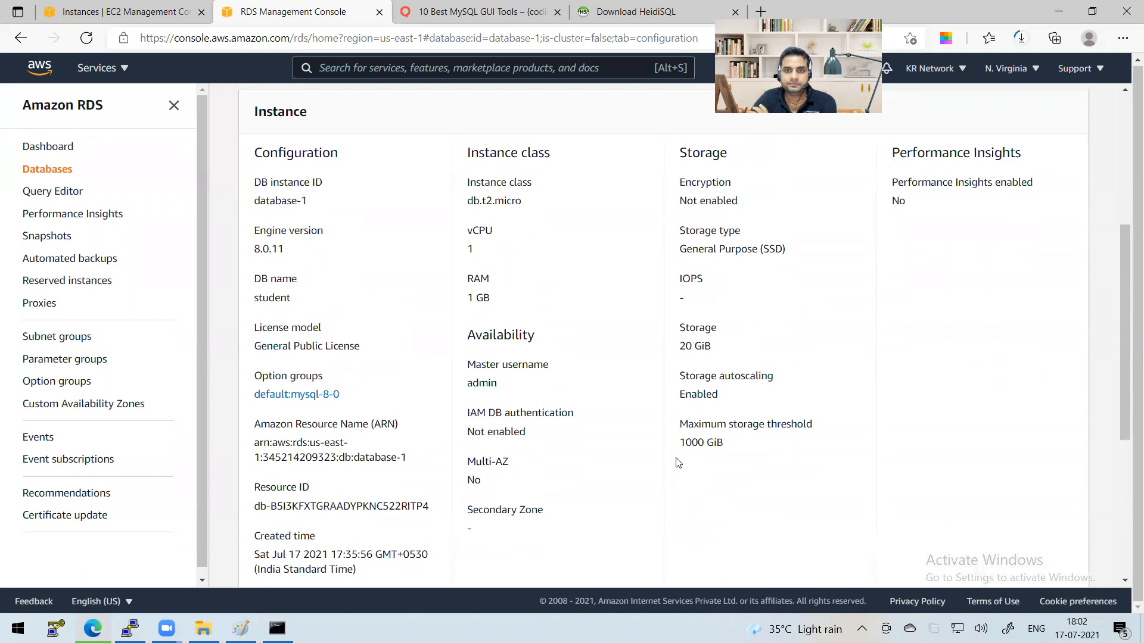
pyautogui.scroll(4, 677, 464)
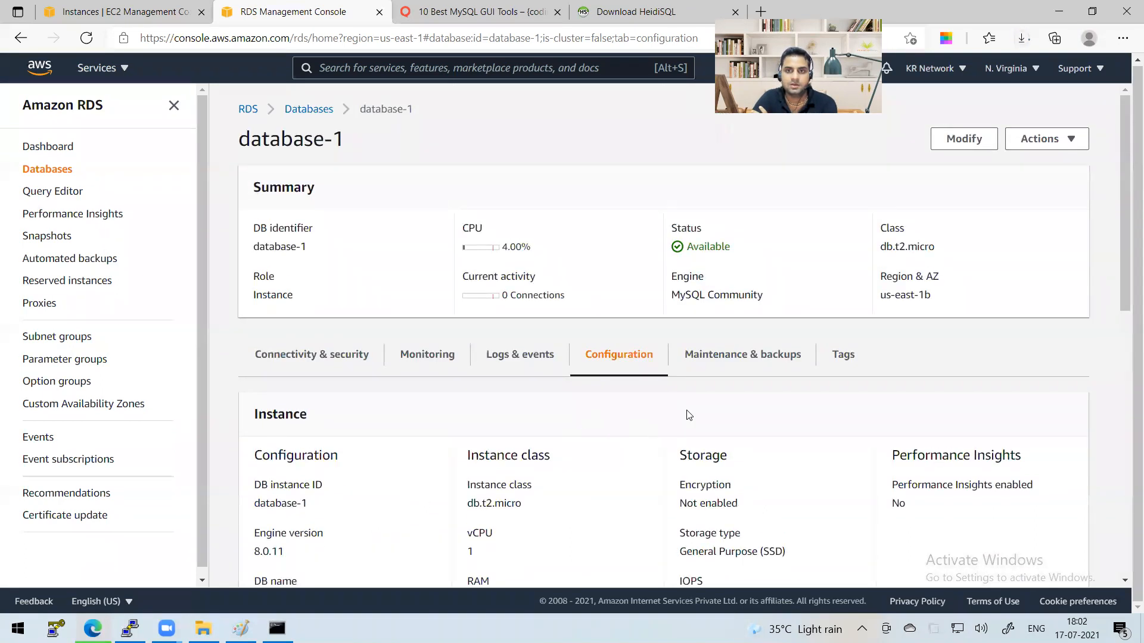
# Step: Show database-1's Connectivity & security details and highlight Public accessibility: No
pyautogui.click(328, 363)
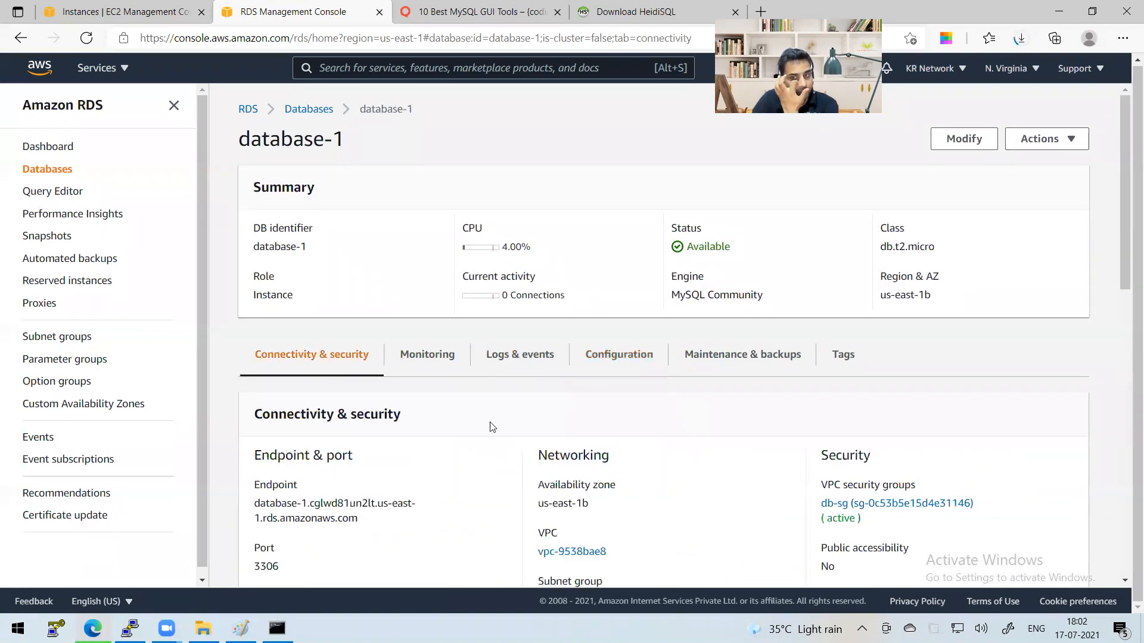
pyautogui.scroll(-2, 613, 447)
pyautogui.moveTo(827, 399); pyautogui.dragTo(924, 400)
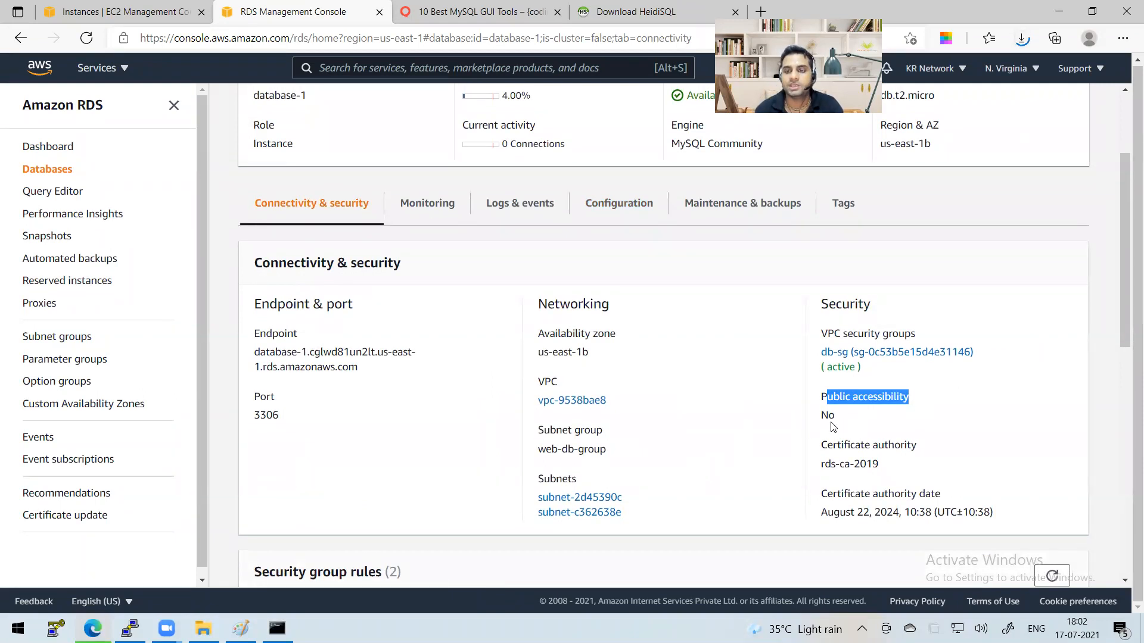
pyautogui.moveTo(830, 416); pyautogui.dragTo(825, 417)
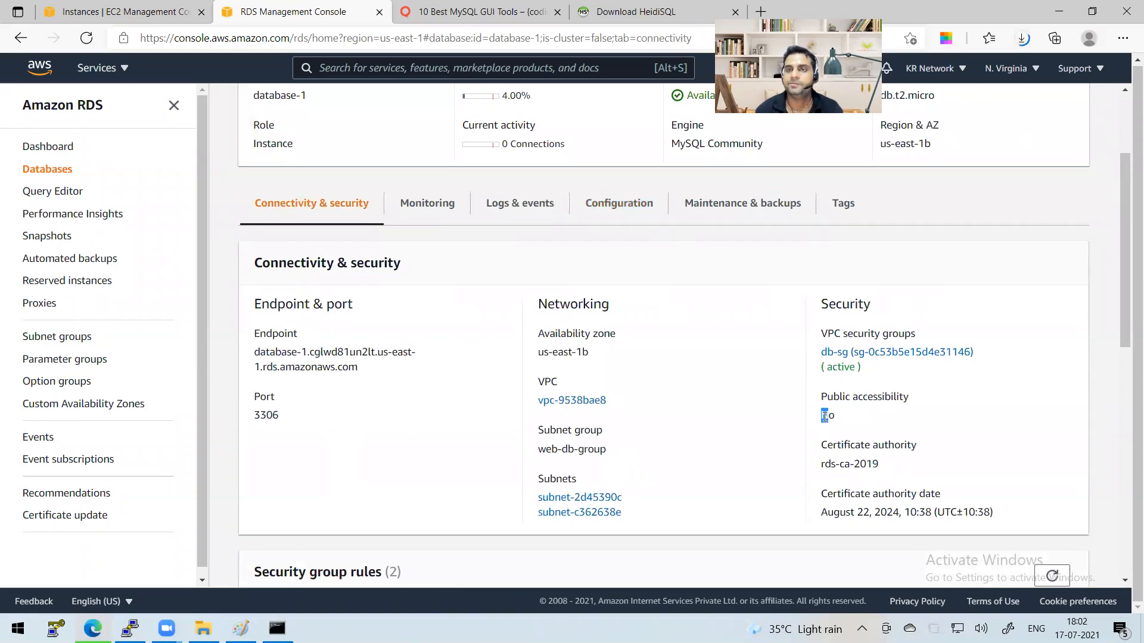
# Step: Glance at the RDS diagram drawing, then check the HeidiSQL installer download in Edge
pyautogui.hotkey('alt', 'Tab')
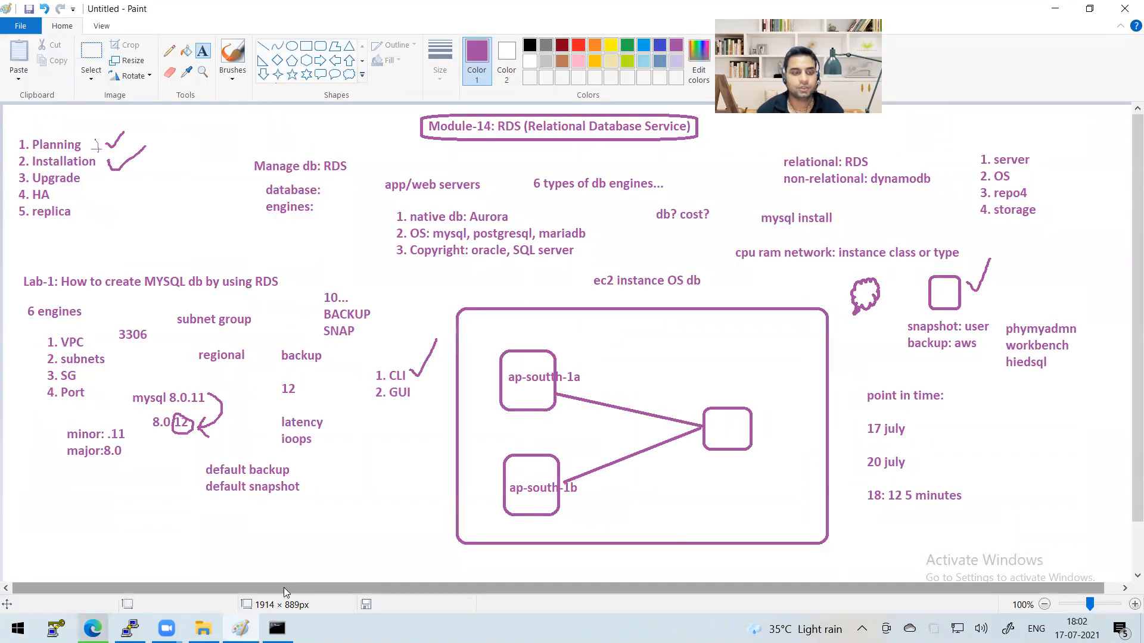
pyautogui.hotkey('alt', 'Tab')
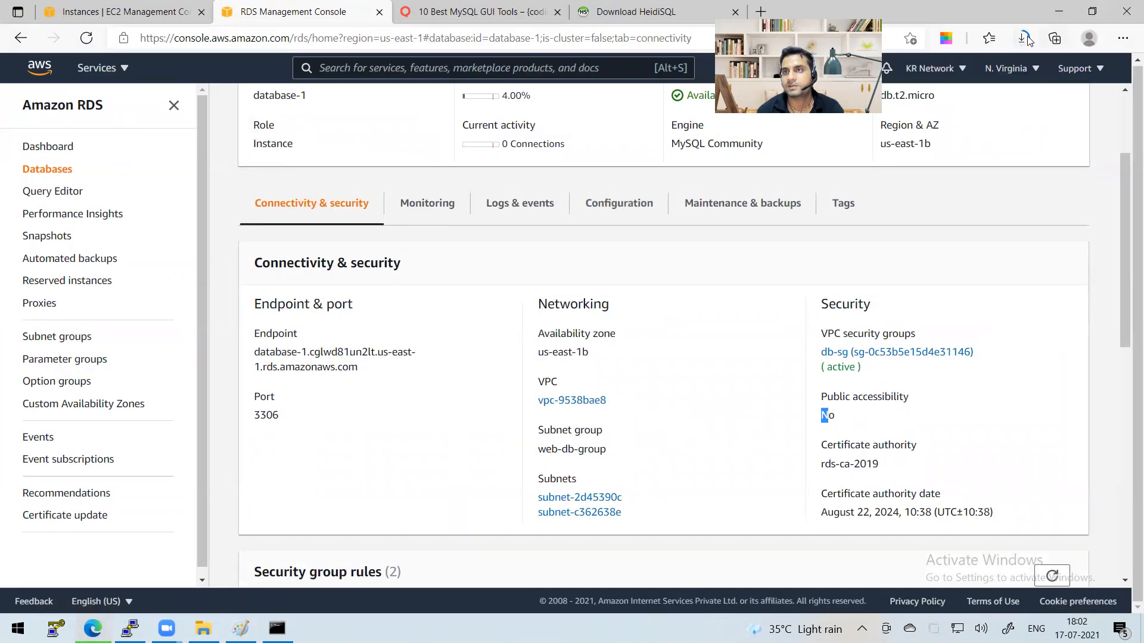
pyautogui.click(1024, 38)
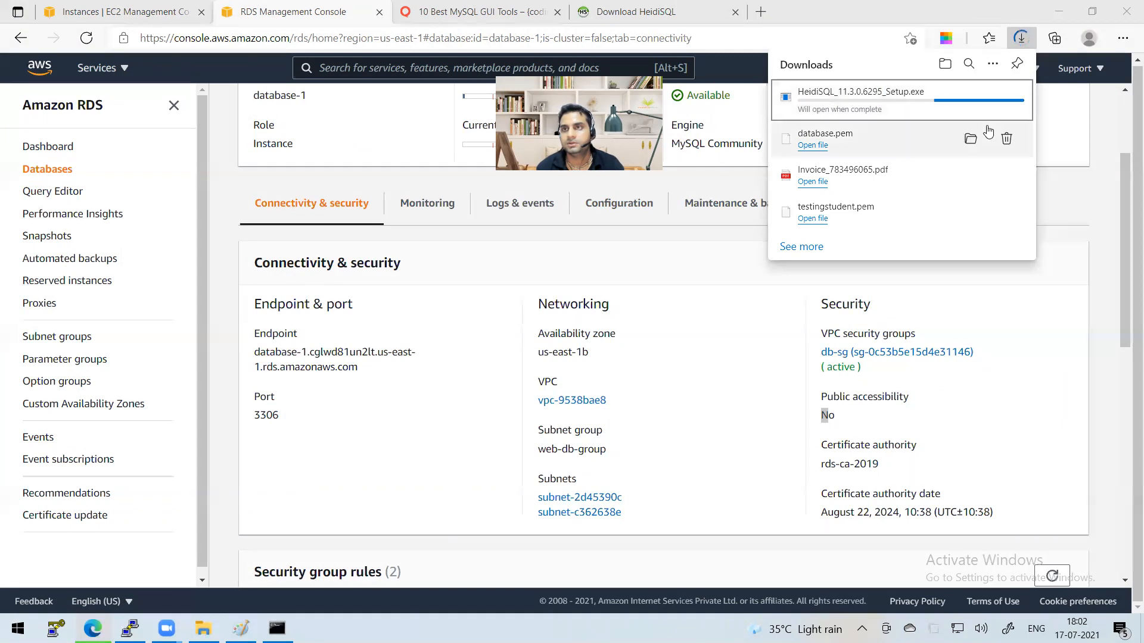
# Step: Cancel the stalled setup download and restart the 'Installer, 32/64 bit combined' download
pyautogui.click(1007, 98)
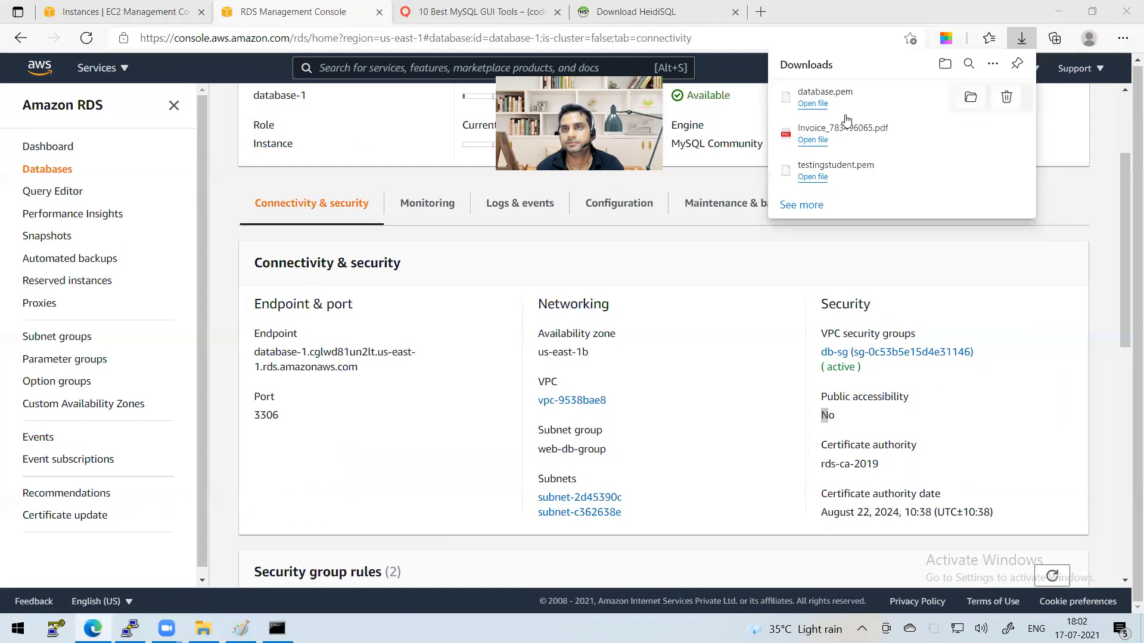
pyautogui.click(656, 13)
pyautogui.click(327, 456)
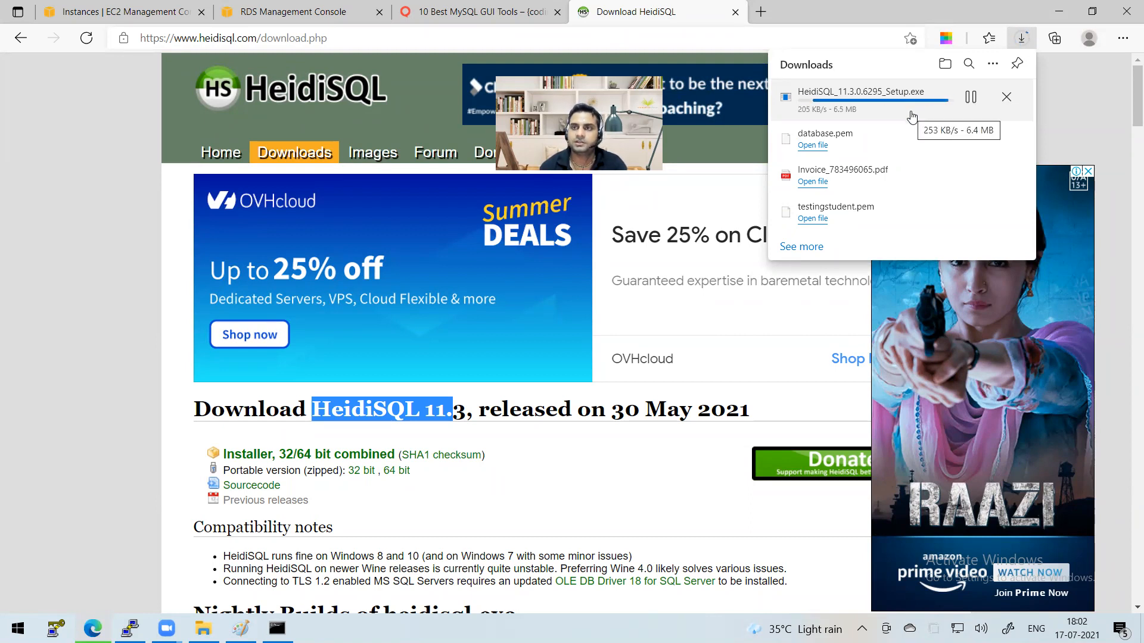
# Step: Open Edge's full downloads page to watch the HeidiSQL installer's progress
pyautogui.click(1123, 39)
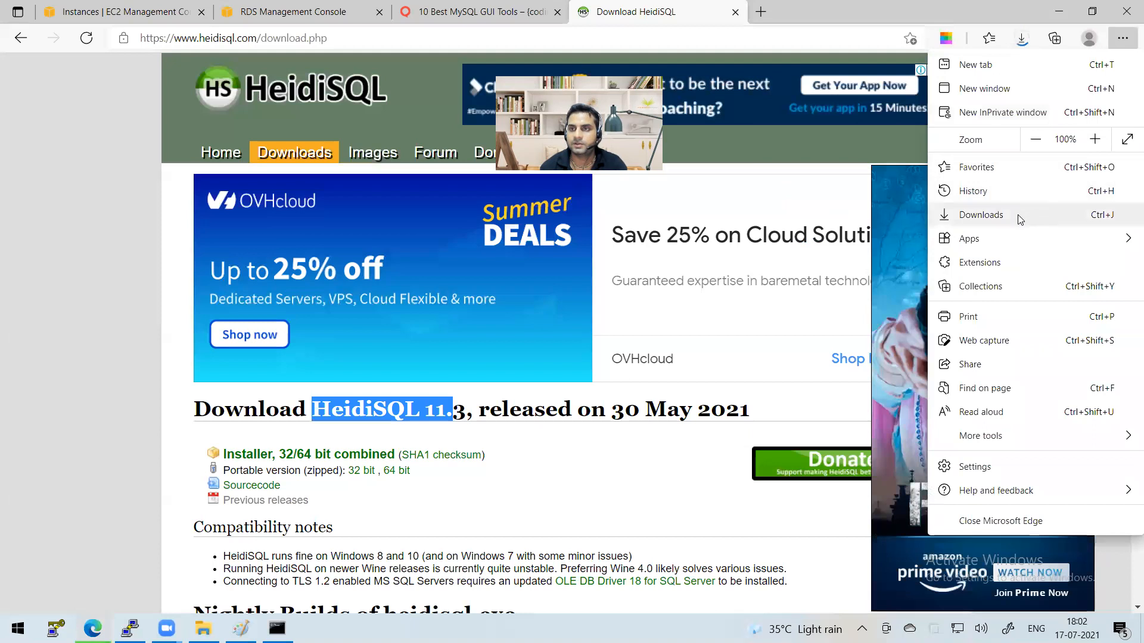
pyautogui.click(949, 214)
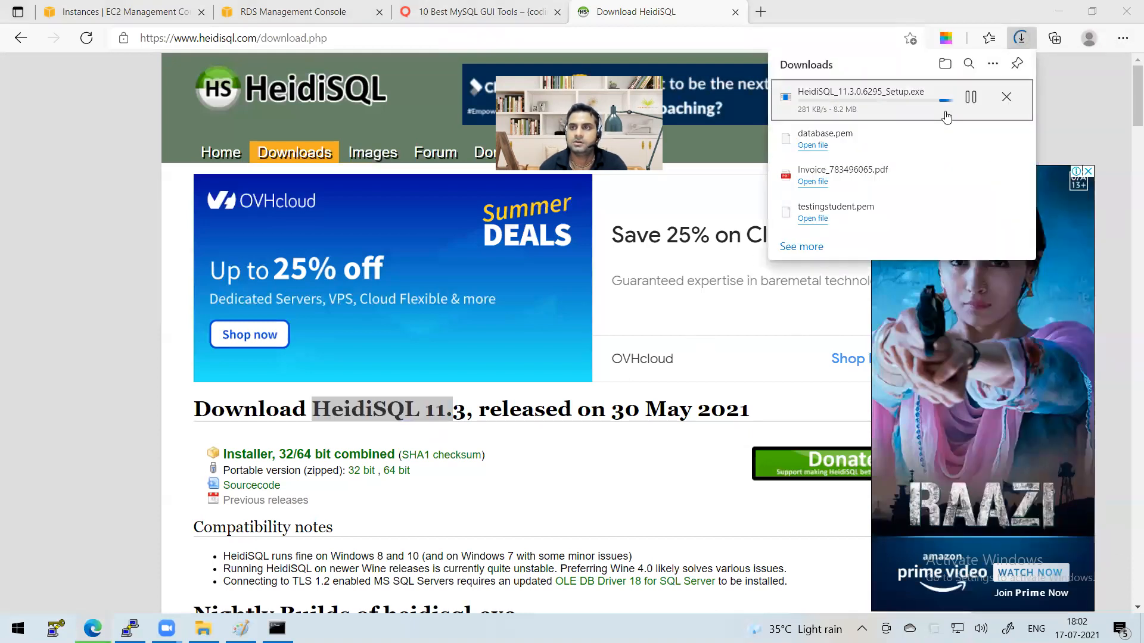
pyautogui.click(1124, 39)
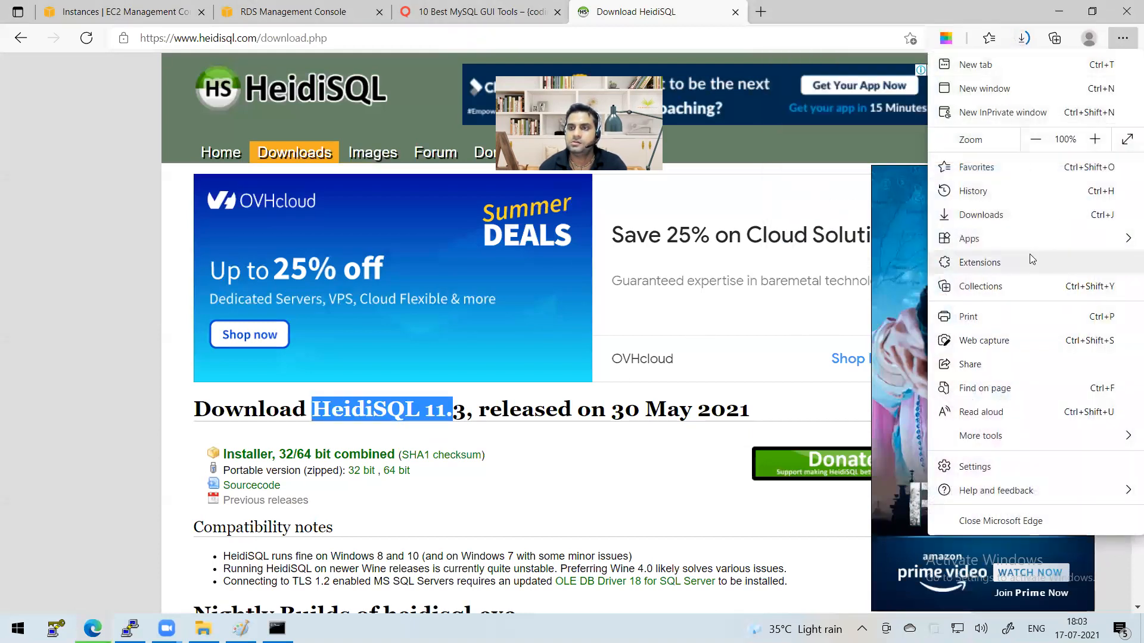
pyautogui.click(1012, 218)
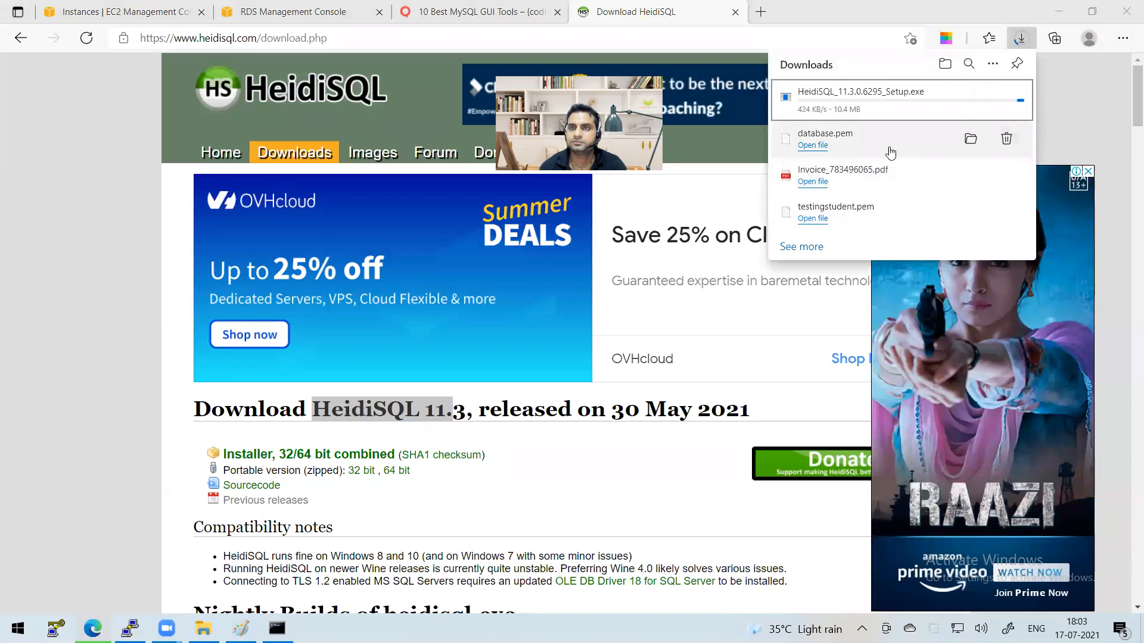
pyautogui.click(946, 68)
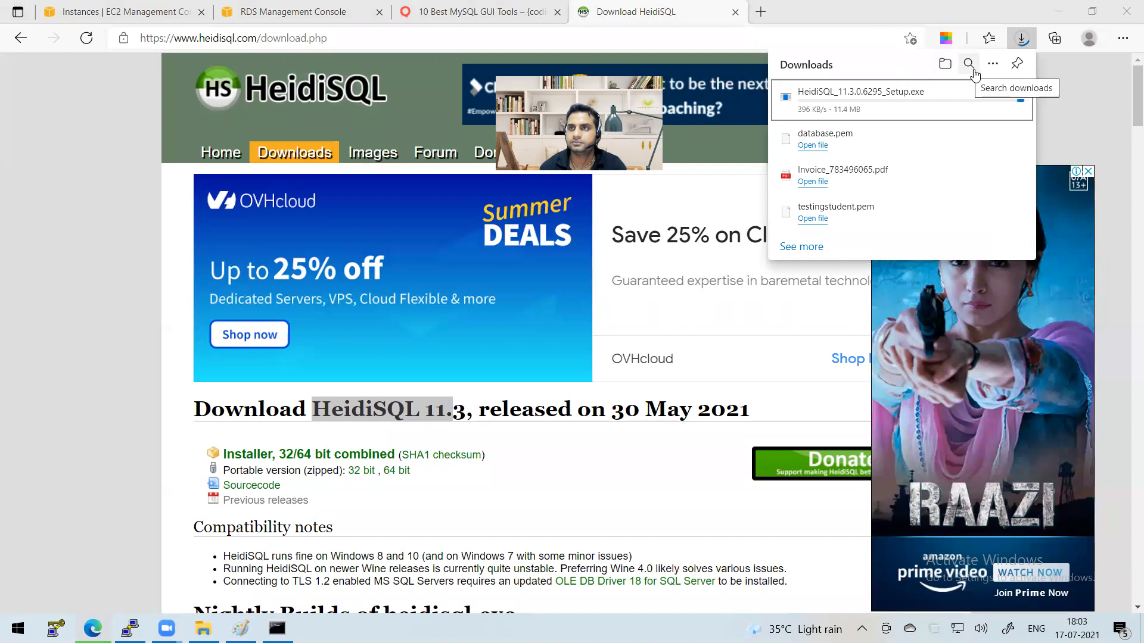
pyautogui.click(995, 68)
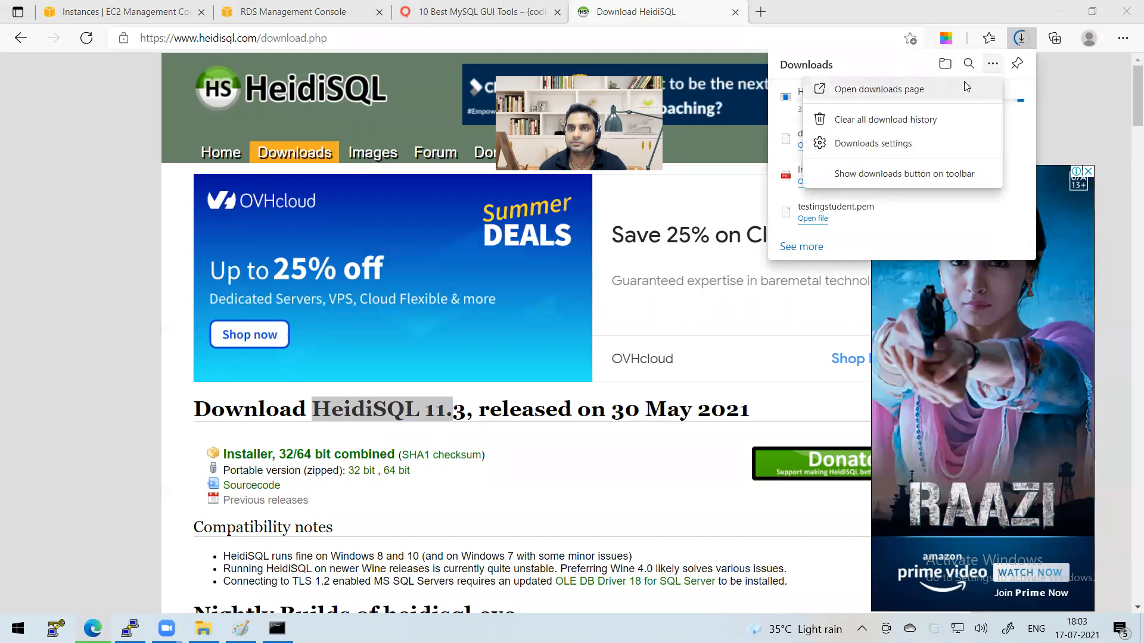
pyautogui.click(960, 86)
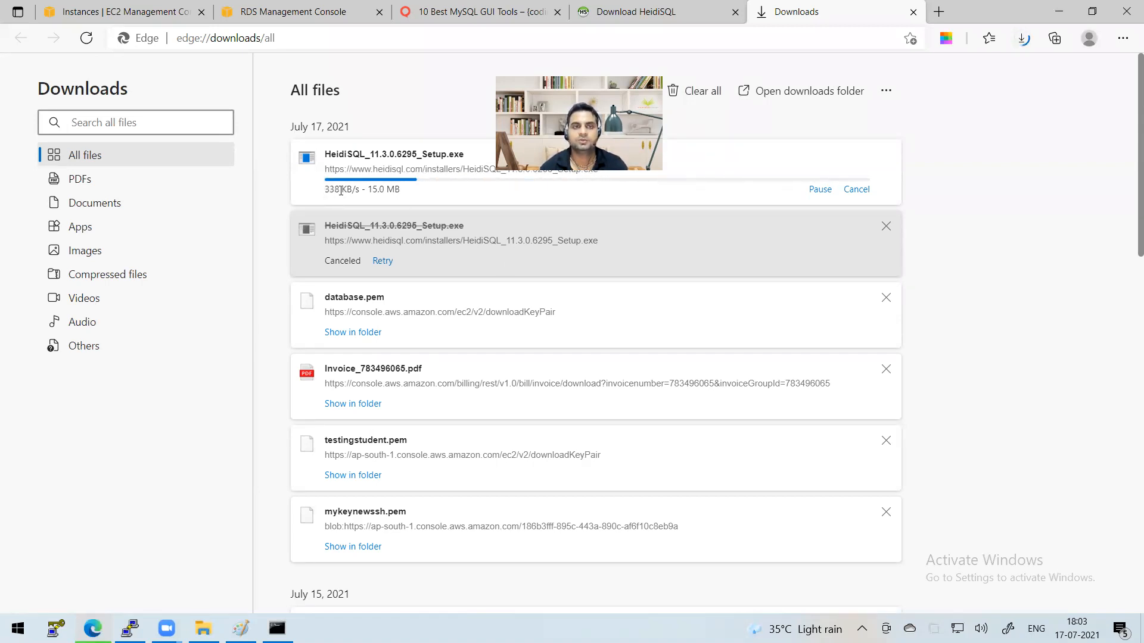
# Step: Back on database-1, note its Public accessibility No setting and open Modify
pyautogui.click(334, 13)
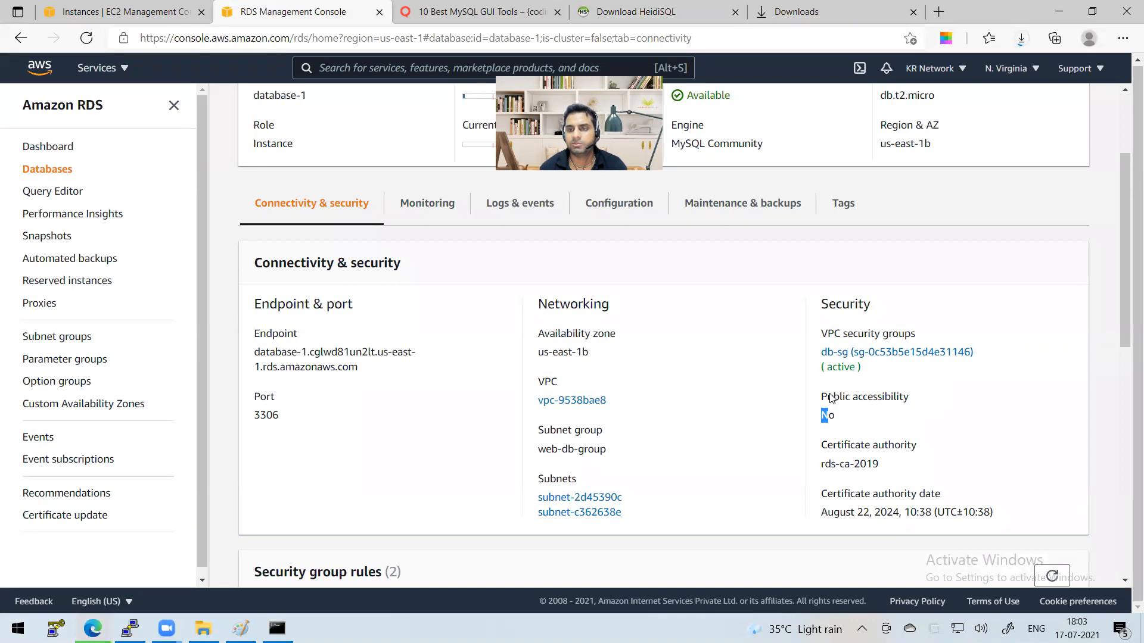
pyautogui.moveTo(839, 408); pyautogui.dragTo(915, 410)
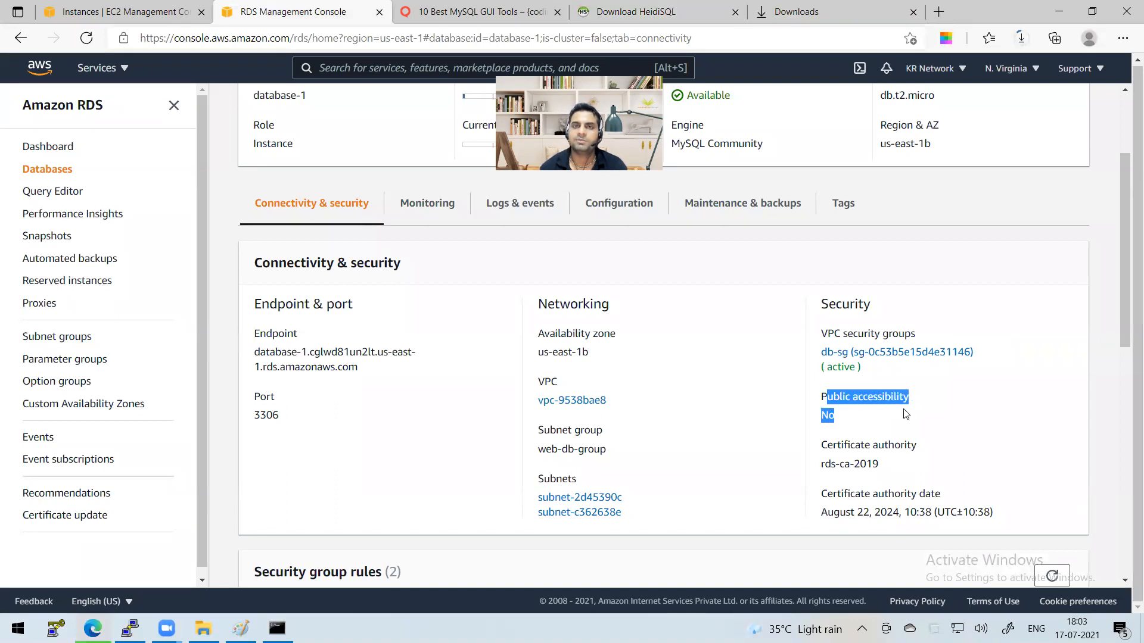
pyautogui.scroll(3, 865, 423)
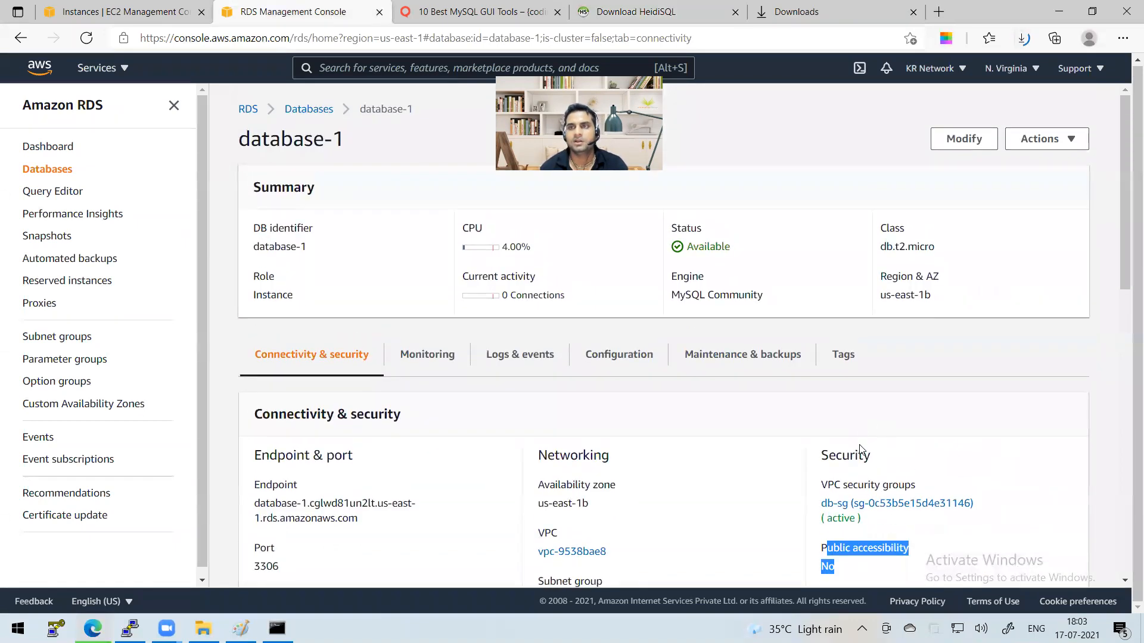
pyautogui.click(971, 141)
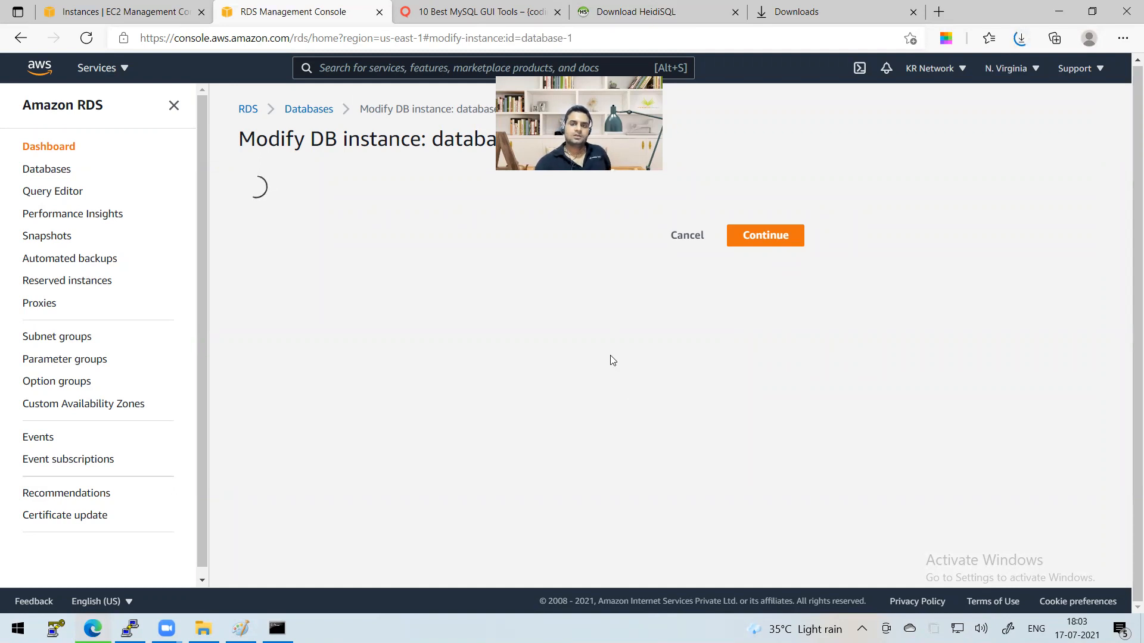
# Step: Check the download on the HeidiSQL page, then return to database-1's loaded modify page
pyautogui.click(780, 6)
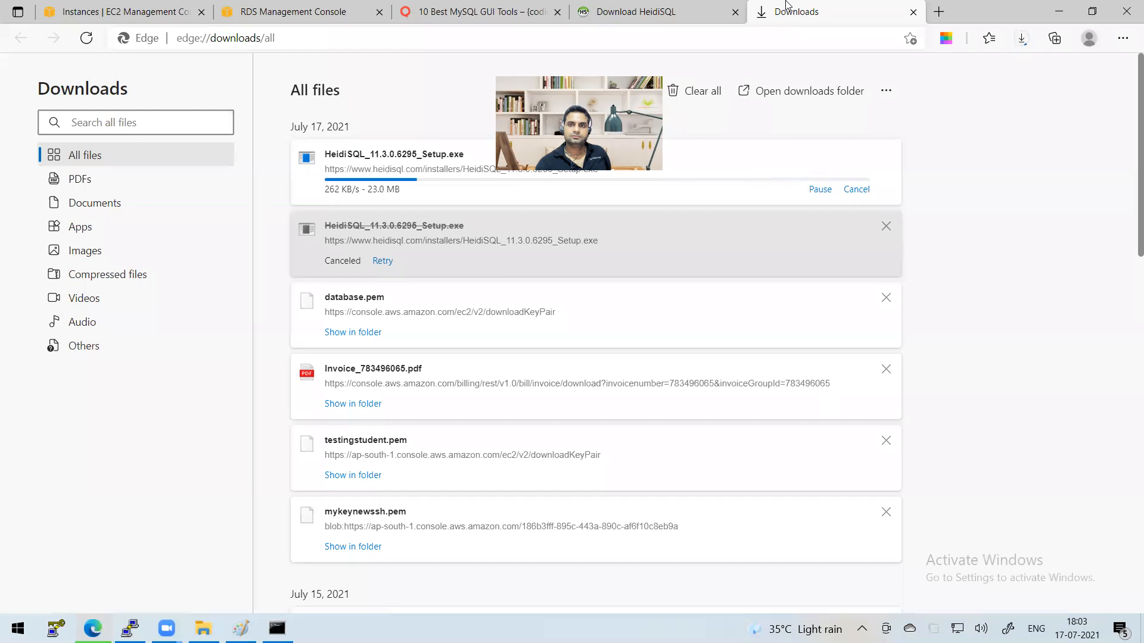
pyautogui.click(620, 8)
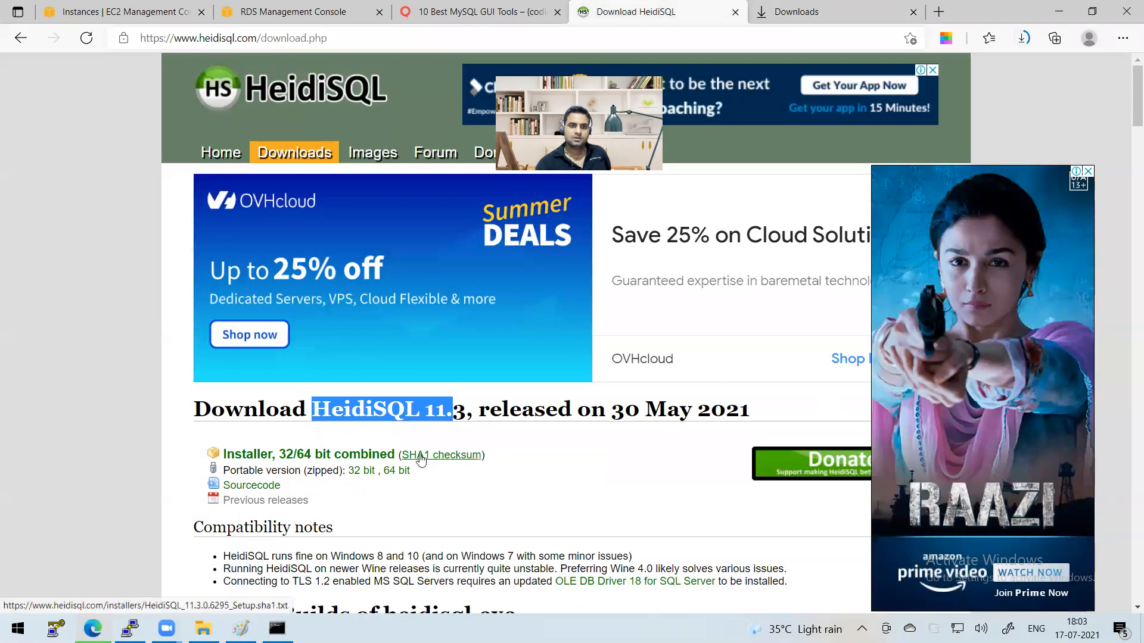
pyautogui.scroll(-3, 422, 460)
pyautogui.scroll(-3, 422, 464)
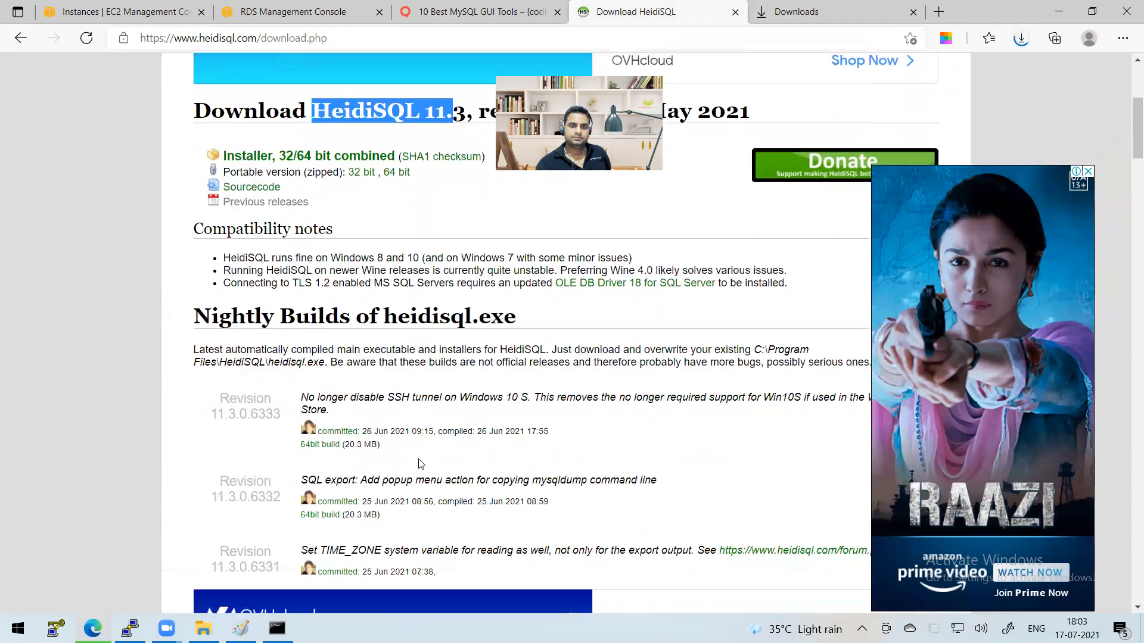
pyautogui.scroll(6, 422, 464)
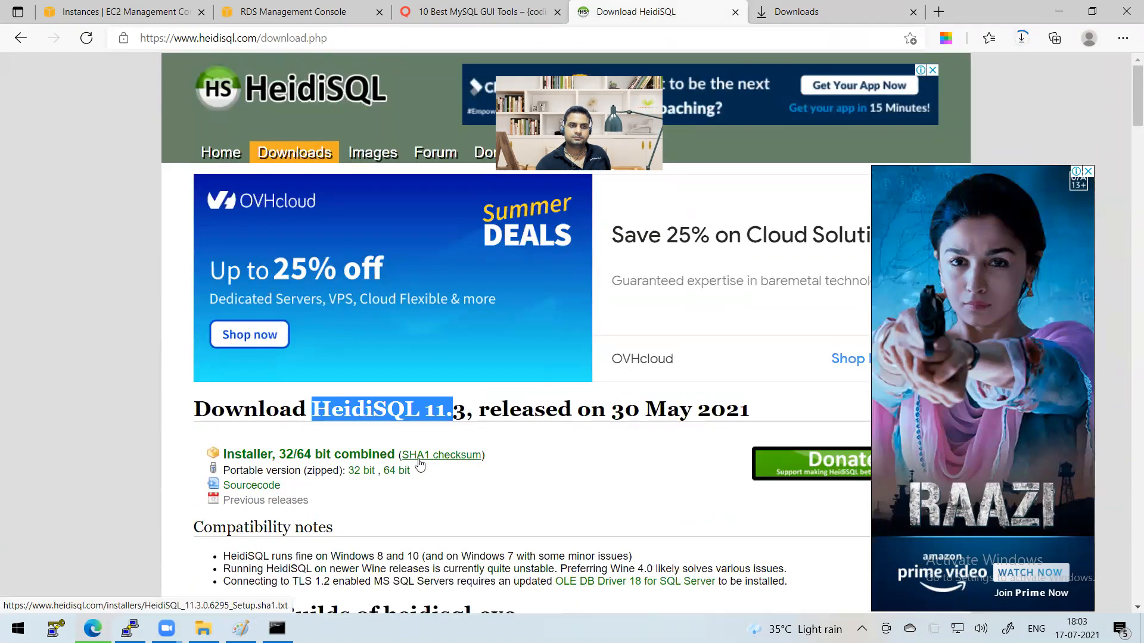
pyautogui.click(326, 8)
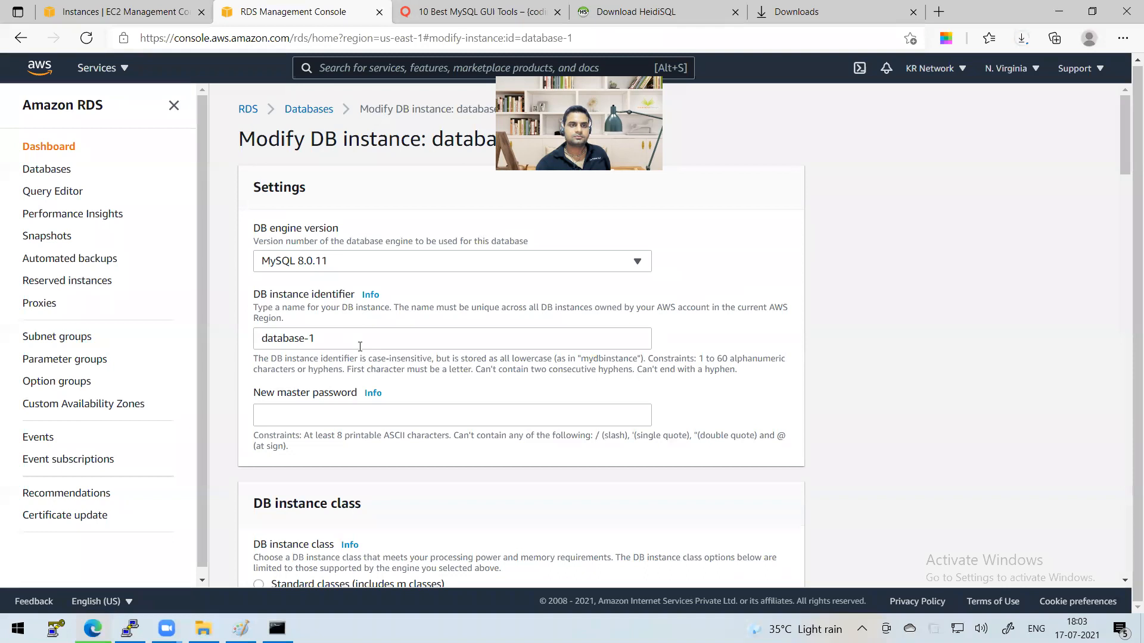
pyautogui.scroll(-2, 392, 380)
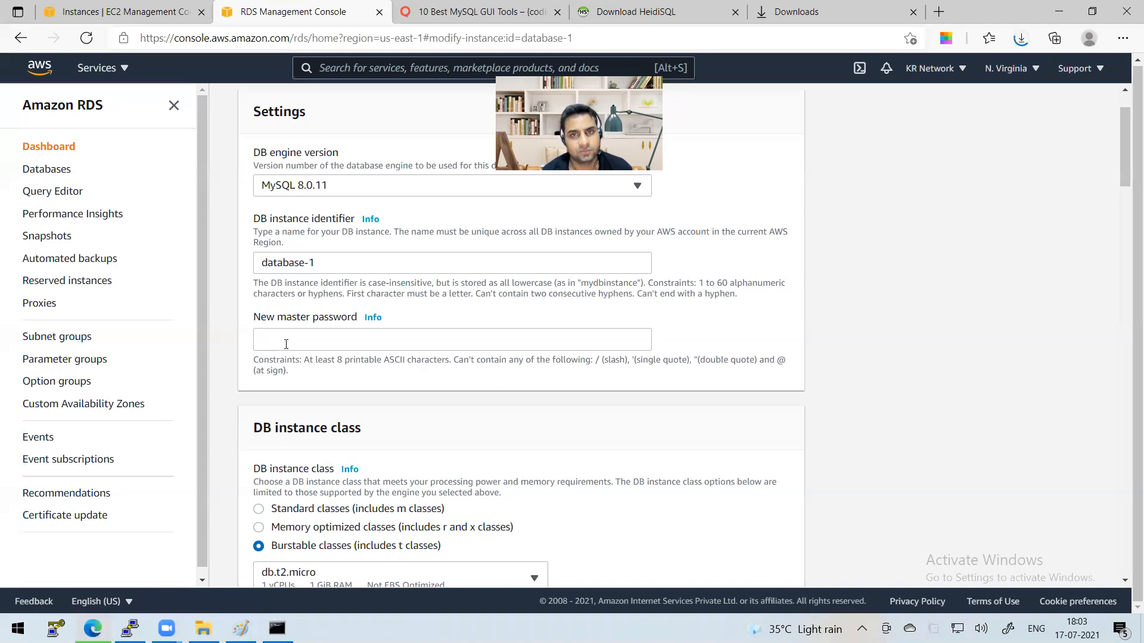
pyautogui.scroll(-5, 286, 344)
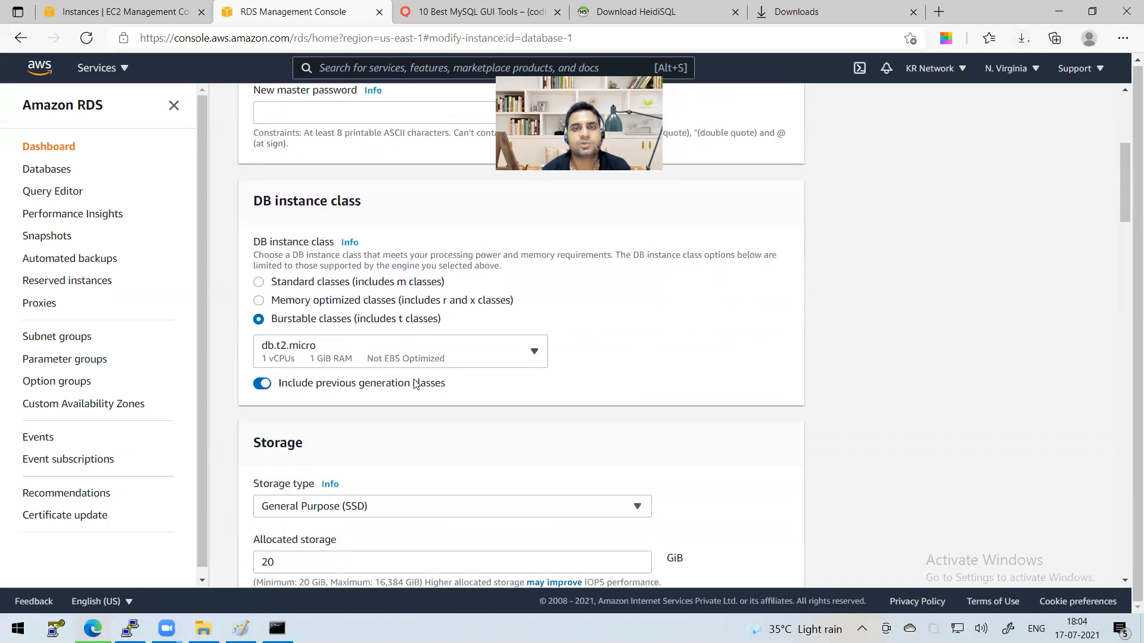
pyautogui.click(333, 359)
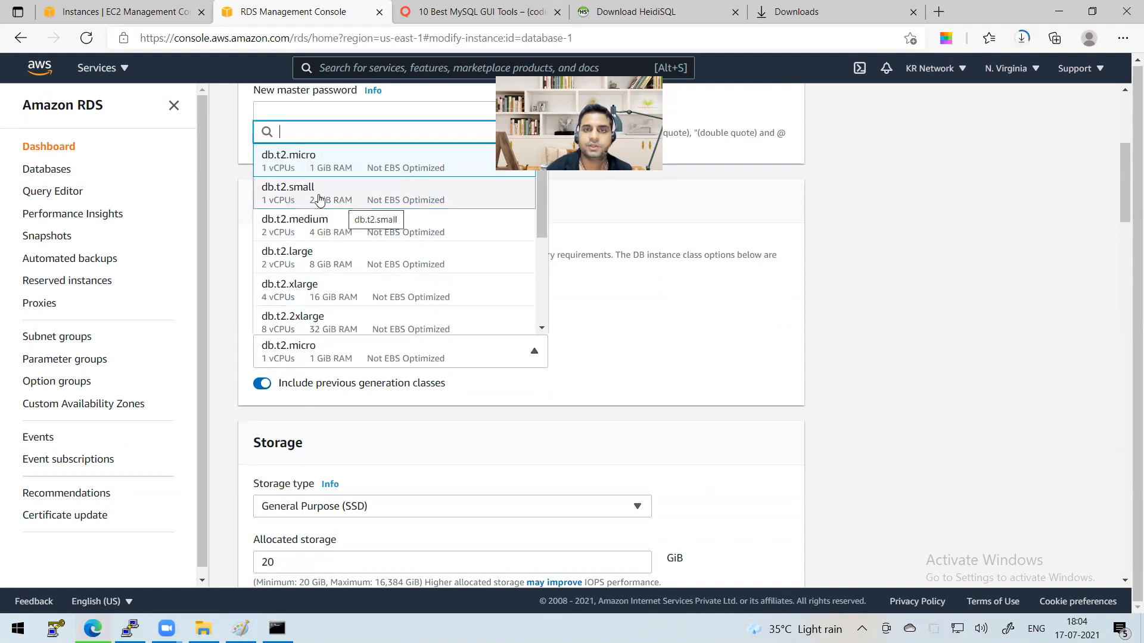
pyautogui.click(688, 307)
pyautogui.scroll(-4, 584, 365)
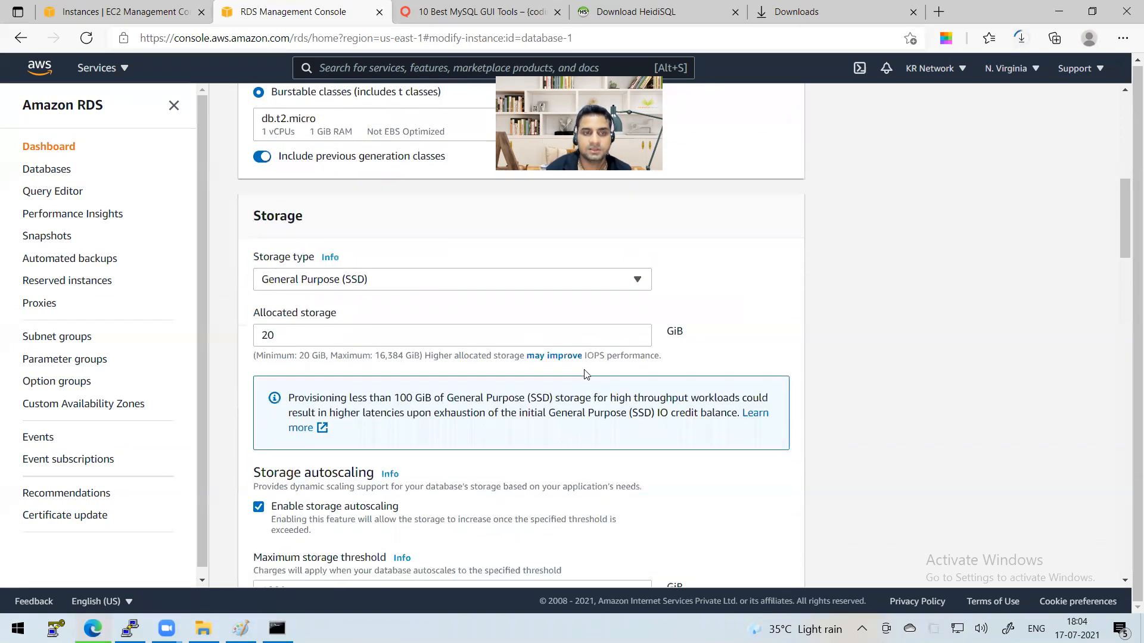
pyautogui.scroll(-6, 551, 364)
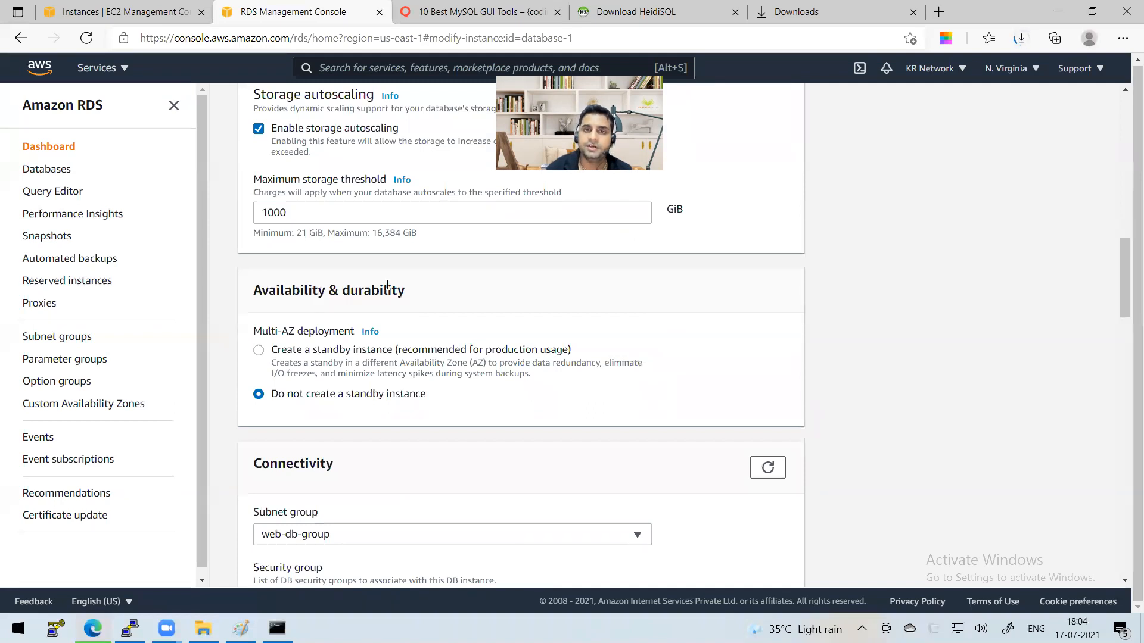
pyautogui.scroll(-4, 405, 388)
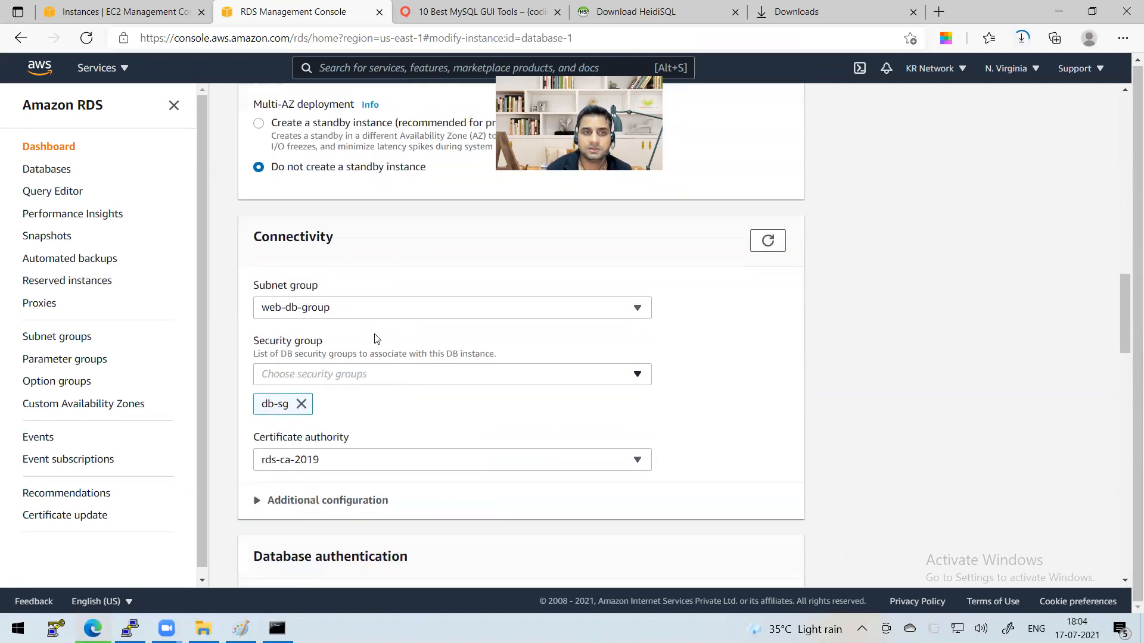
pyautogui.scroll(-3, 442, 396)
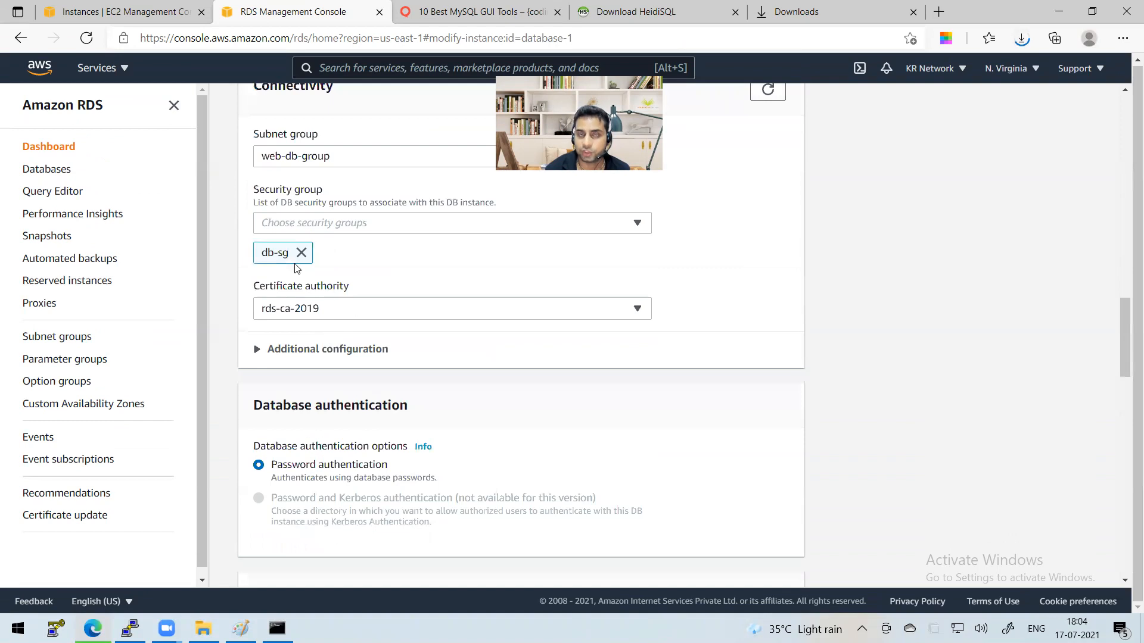
pyautogui.scroll(-10, 430, 429)
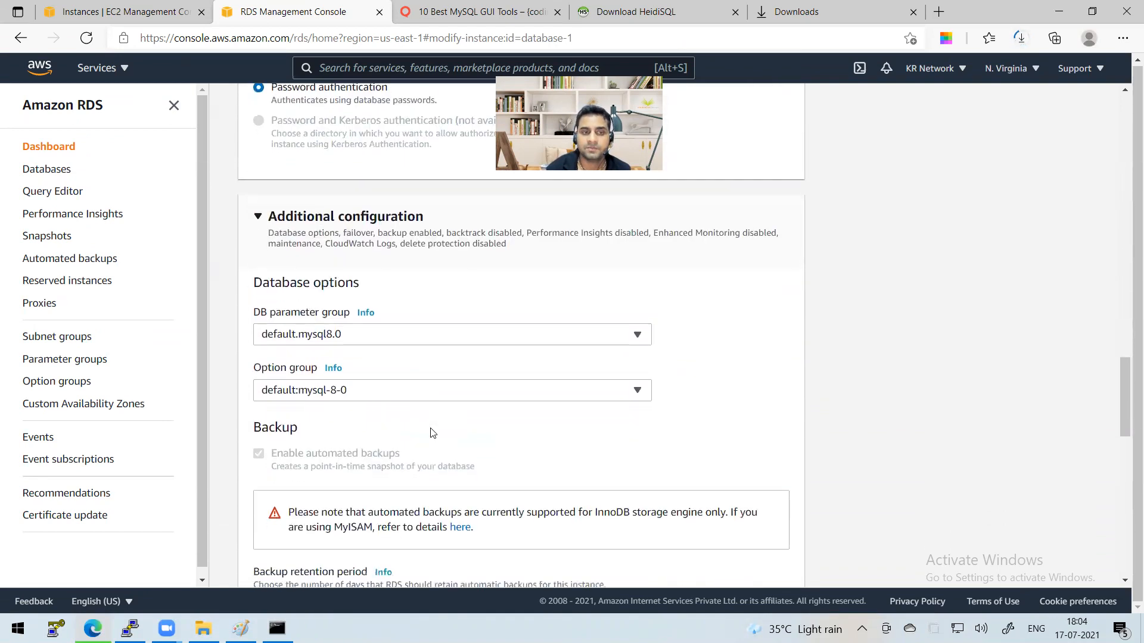
pyautogui.scroll(-11, 432, 433)
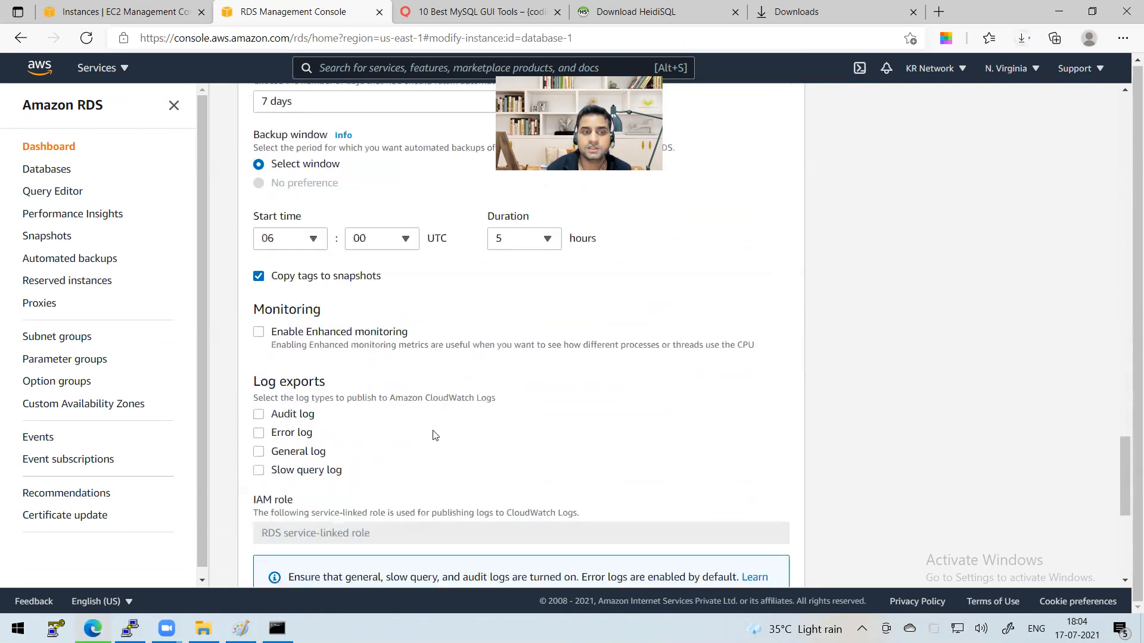
pyautogui.scroll(-2, 433, 435)
pyautogui.scroll(15, 435, 438)
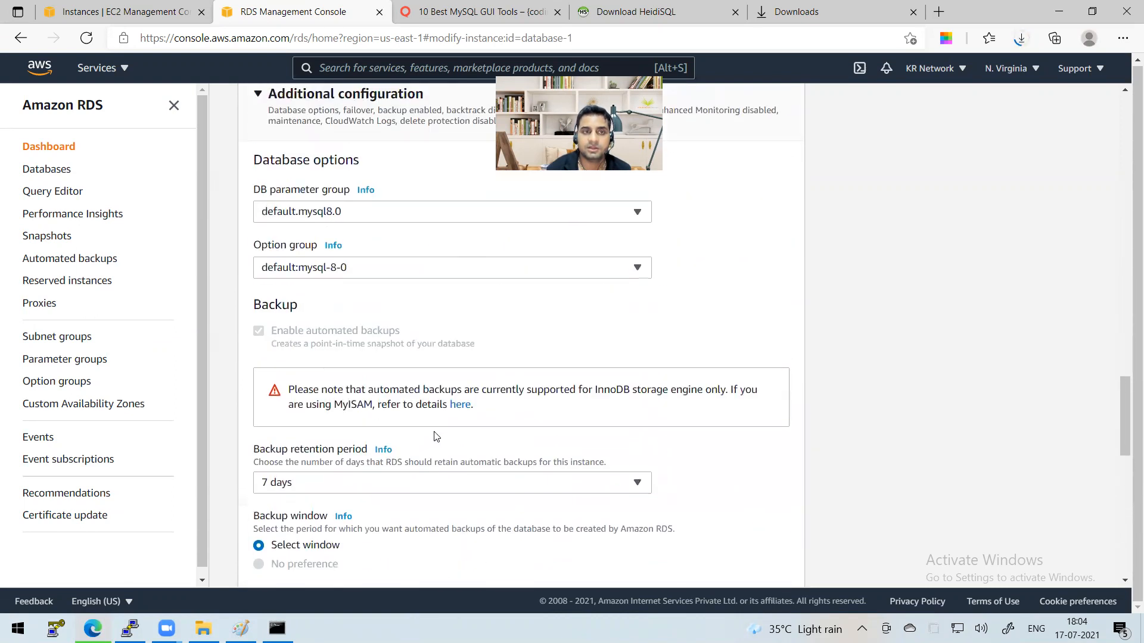
pyautogui.scroll(4, 437, 440)
pyautogui.scroll(1, 432, 439)
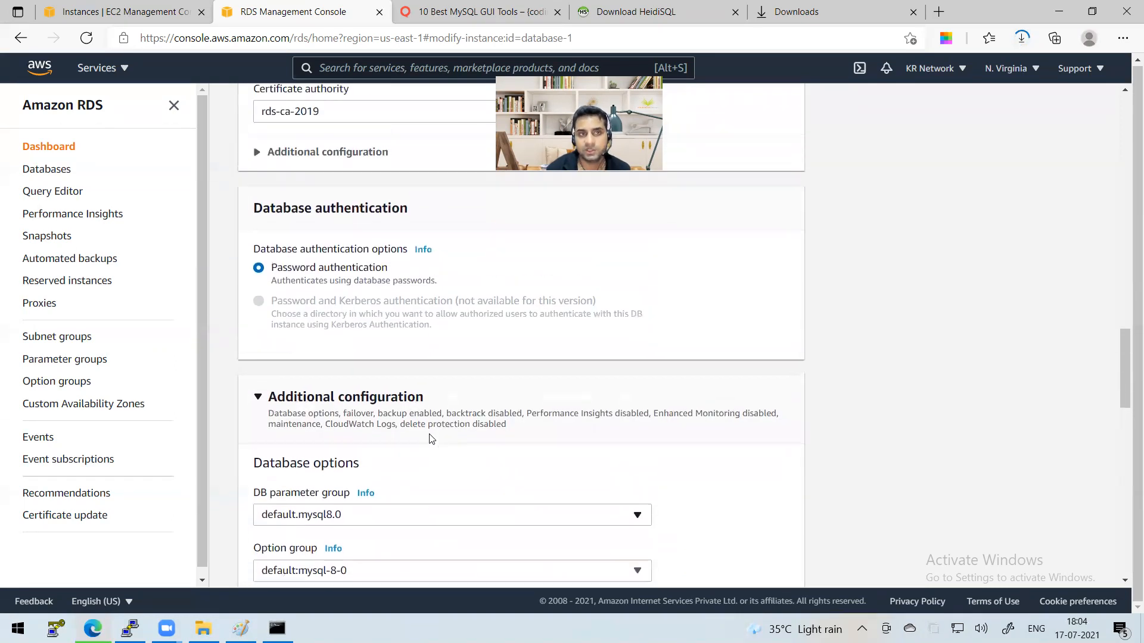
pyautogui.scroll(-5, 431, 439)
pyautogui.scroll(-2, 429, 439)
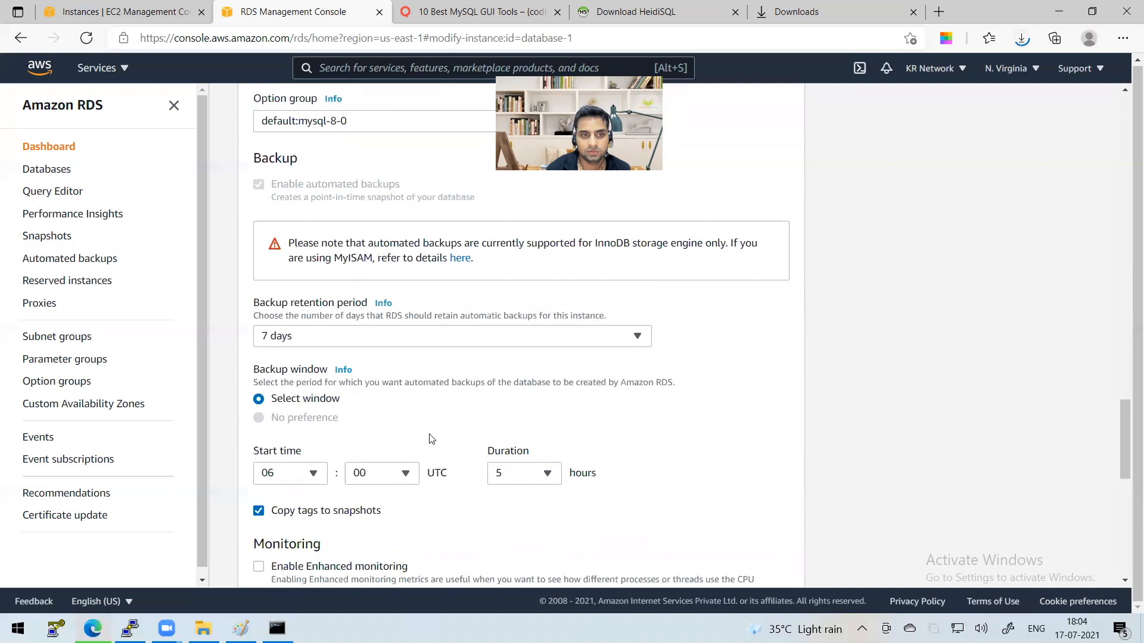
pyautogui.scroll(7, 431, 440)
pyautogui.scroll(3, 430, 439)
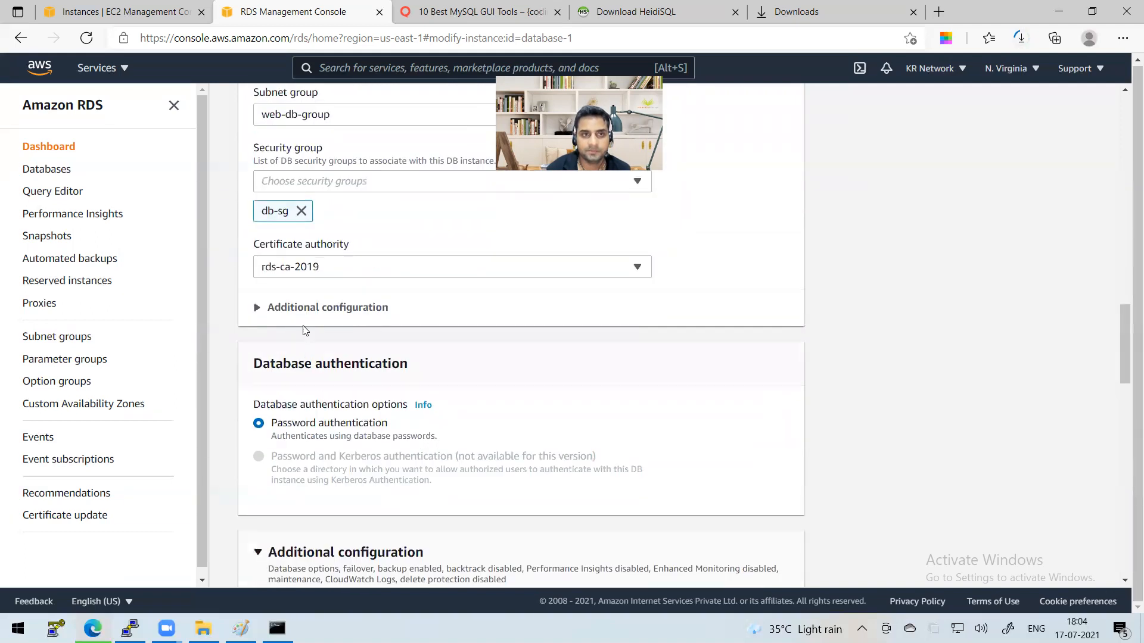
# Step: Set database-1 to Publicly accessible under Additional configuration and continue to the summary
pyautogui.click(342, 307)
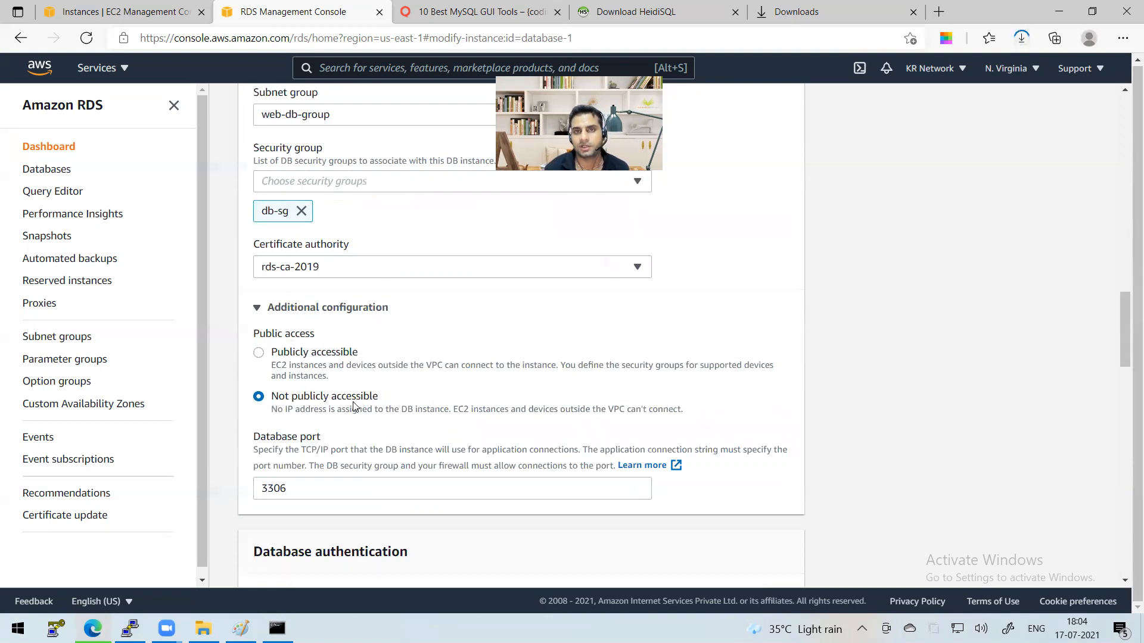
pyautogui.click(262, 354)
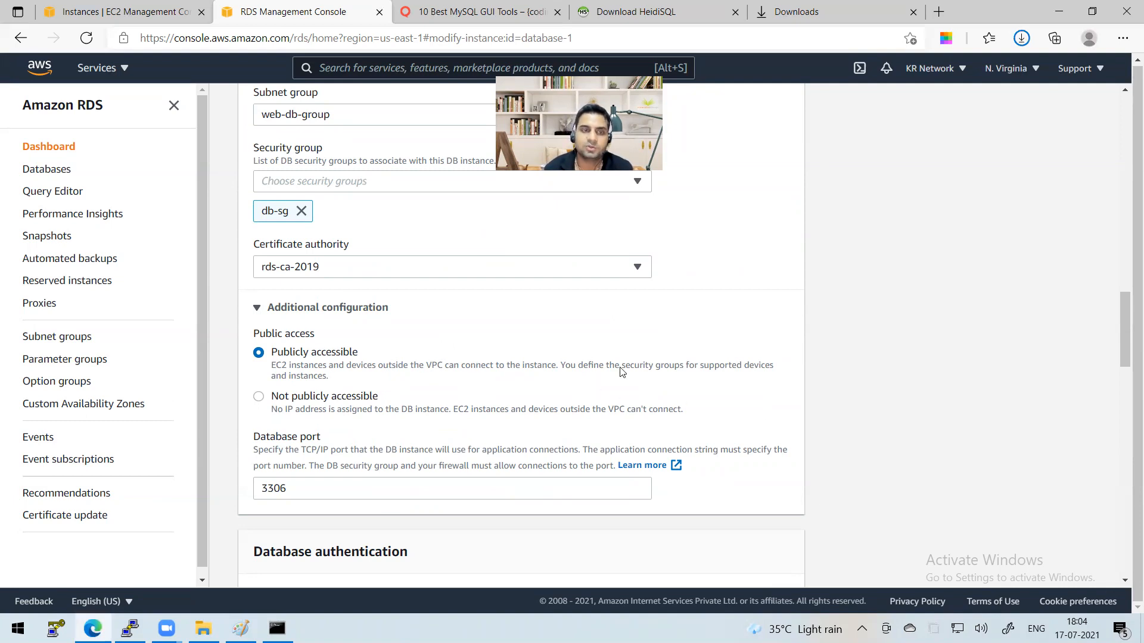
pyautogui.scroll(-20, 795, 432)
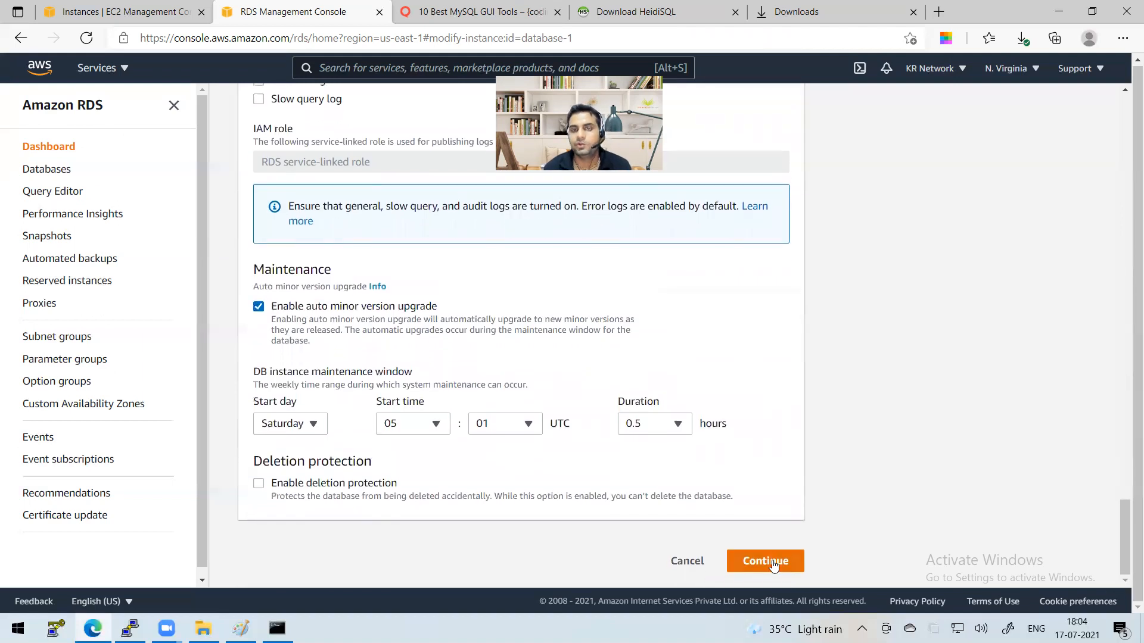
pyautogui.click(774, 565)
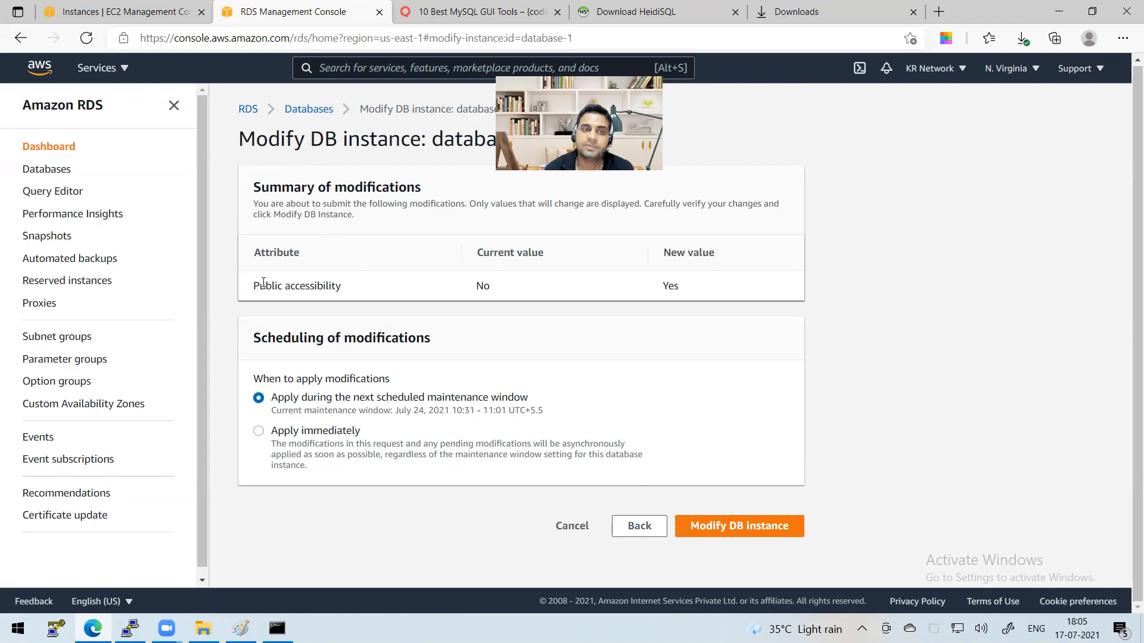
# Step: Schedule the Public accessibility change from No to Yes to apply immediately, not at maintenance
pyautogui.moveTo(474, 253); pyautogui.dragTo(546, 252)
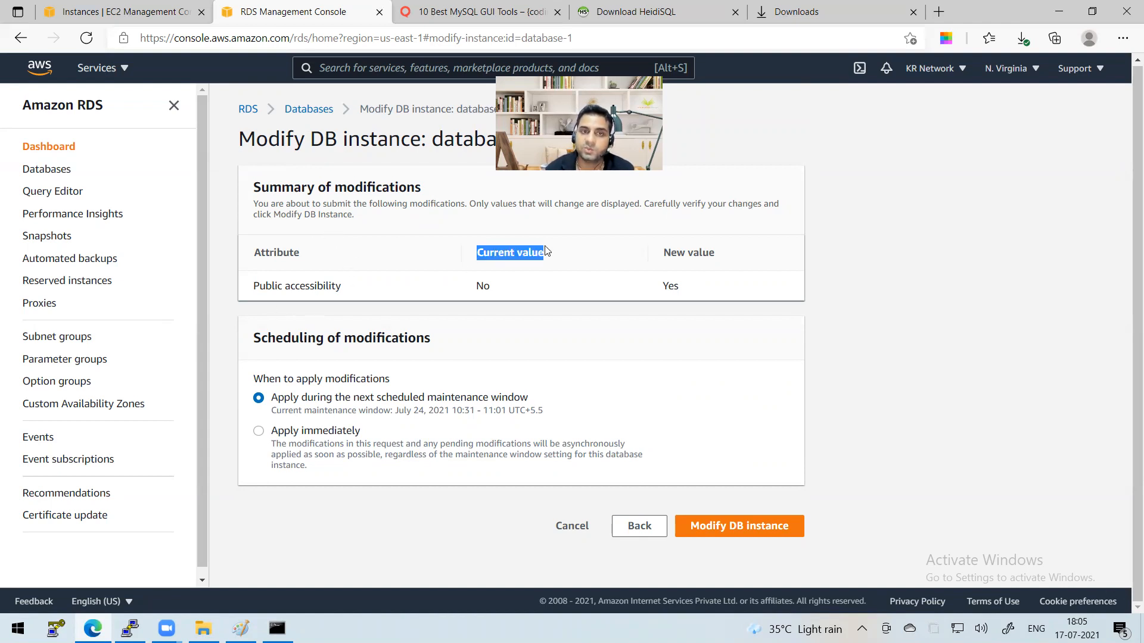
pyautogui.moveTo(670, 258); pyautogui.dragTo(678, 256)
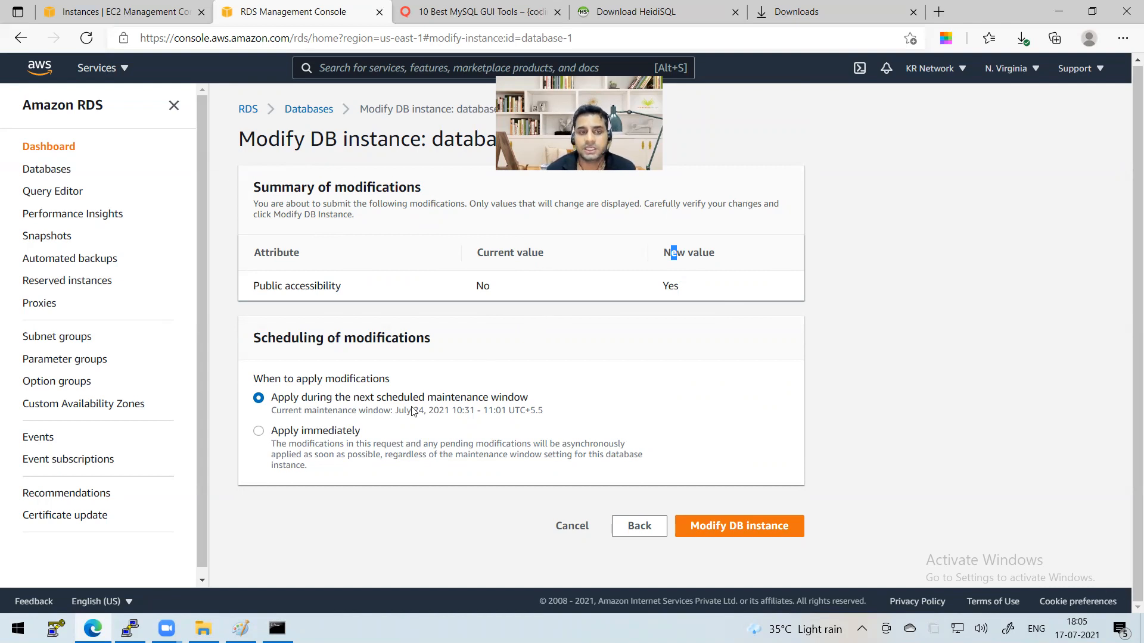
pyautogui.click(324, 437)
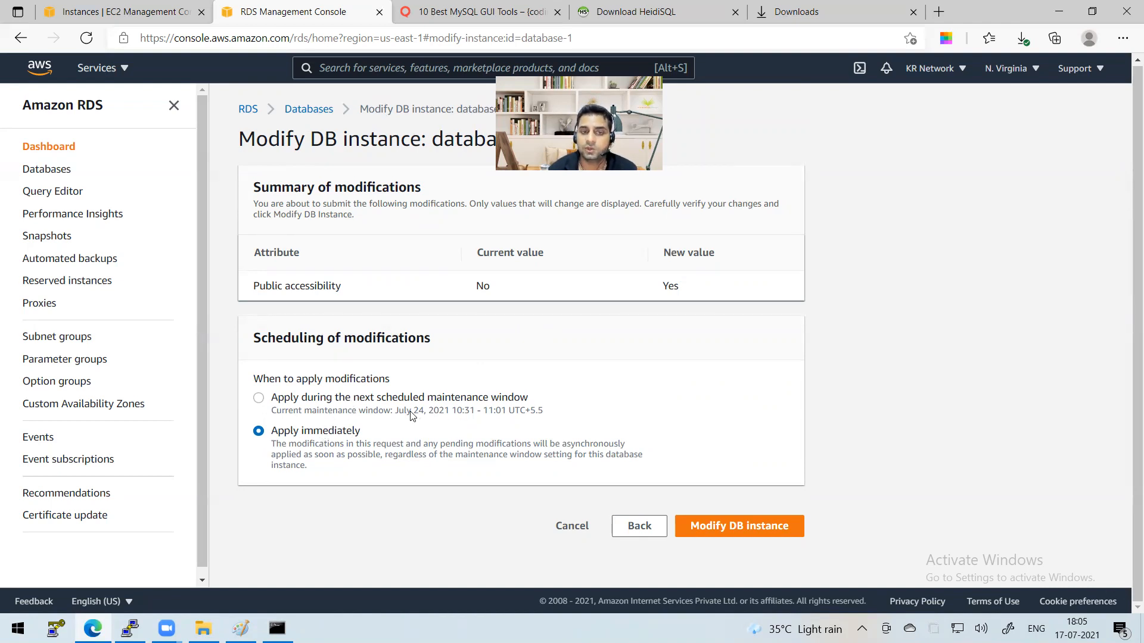
pyautogui.moveTo(412, 412); pyautogui.dragTo(489, 415)
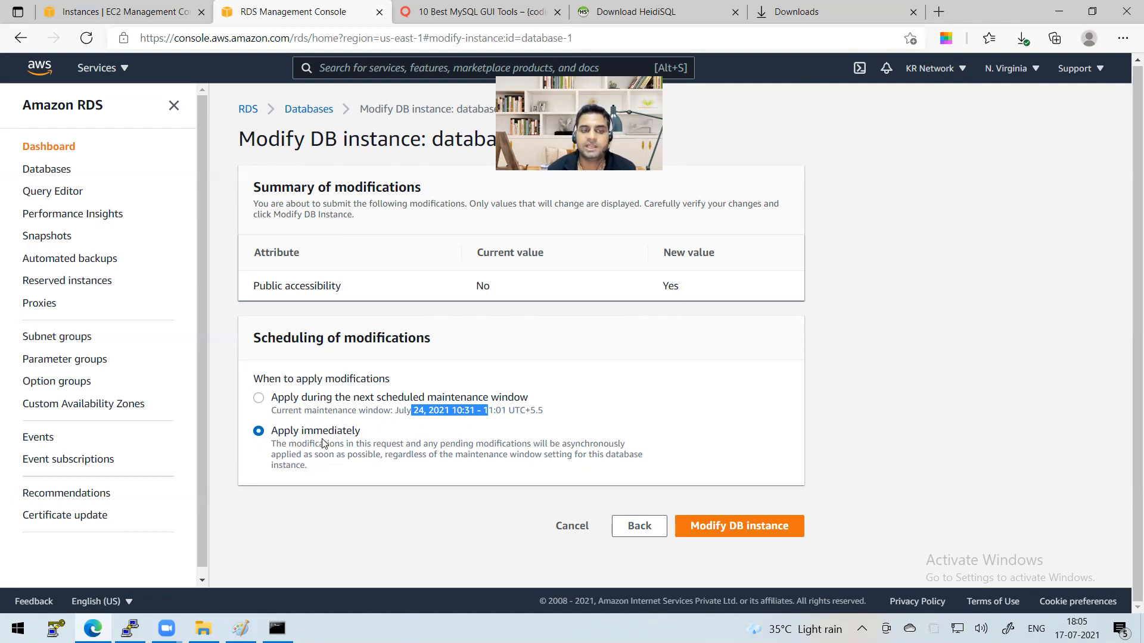
# Step: Submit the modification of database-1 and dismiss the success message
pyautogui.click(764, 531)
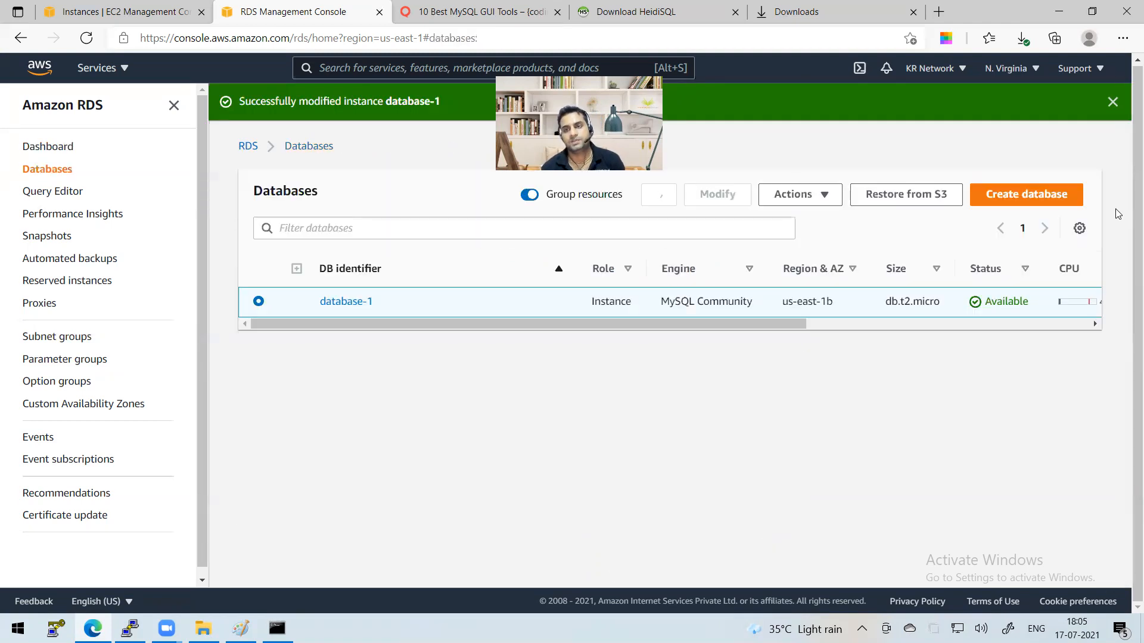
pyautogui.click(1113, 104)
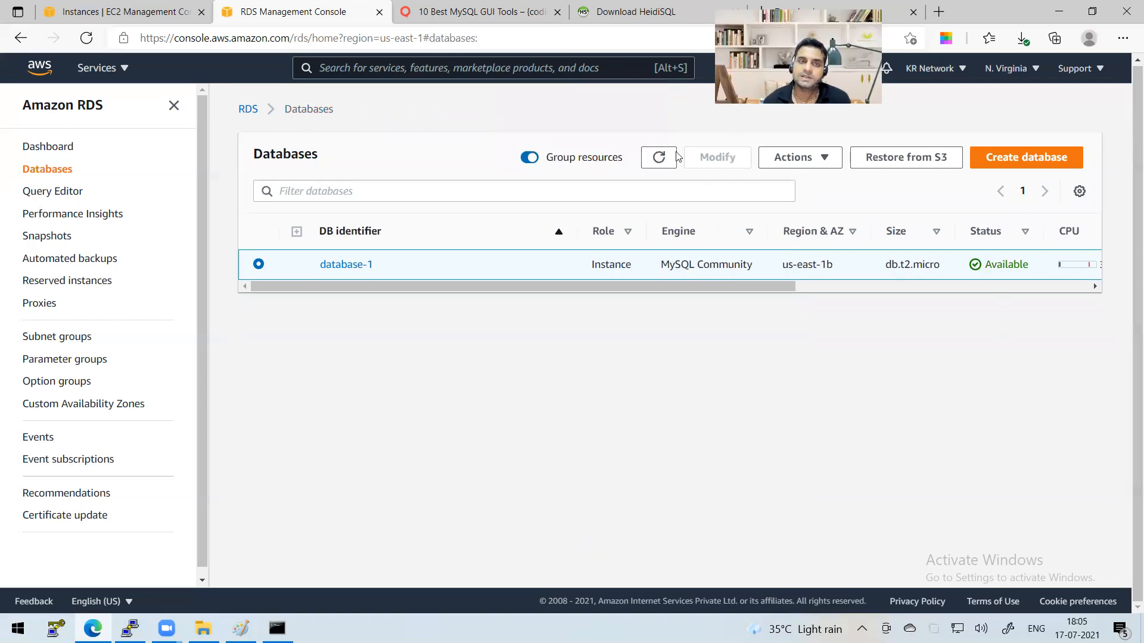
pyautogui.moveTo(703, 286); pyautogui.dragTo(832, 295)
# Step: Refresh the Databases list to confirm database-1 is Modifying, then close the MySQL GUI tools article
pyautogui.click(659, 157)
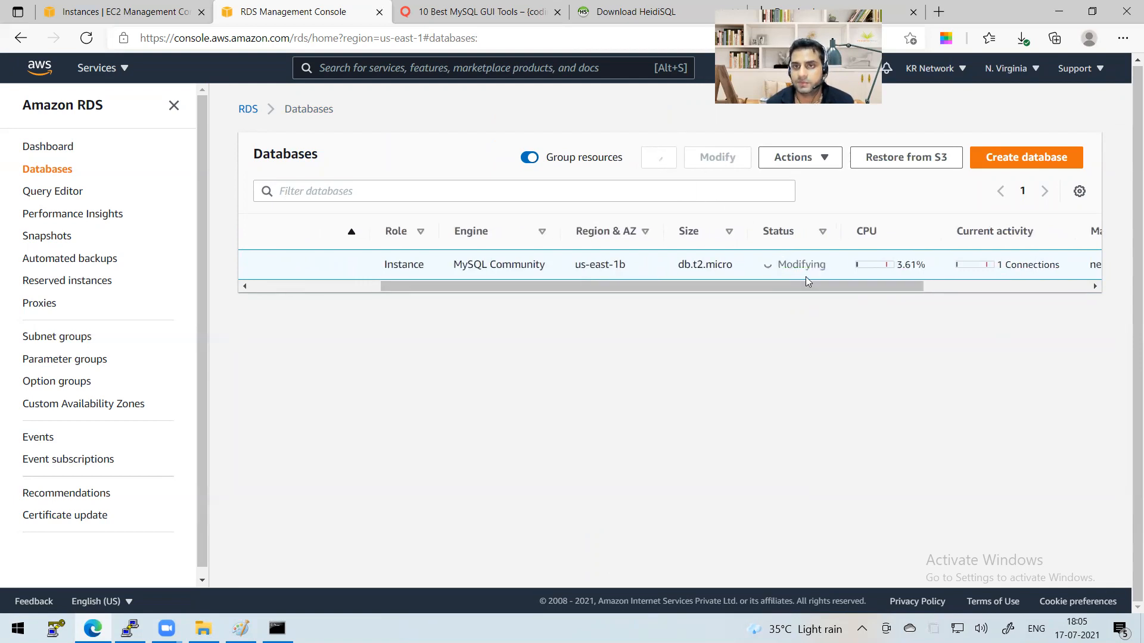
pyautogui.moveTo(780, 265); pyautogui.dragTo(822, 265)
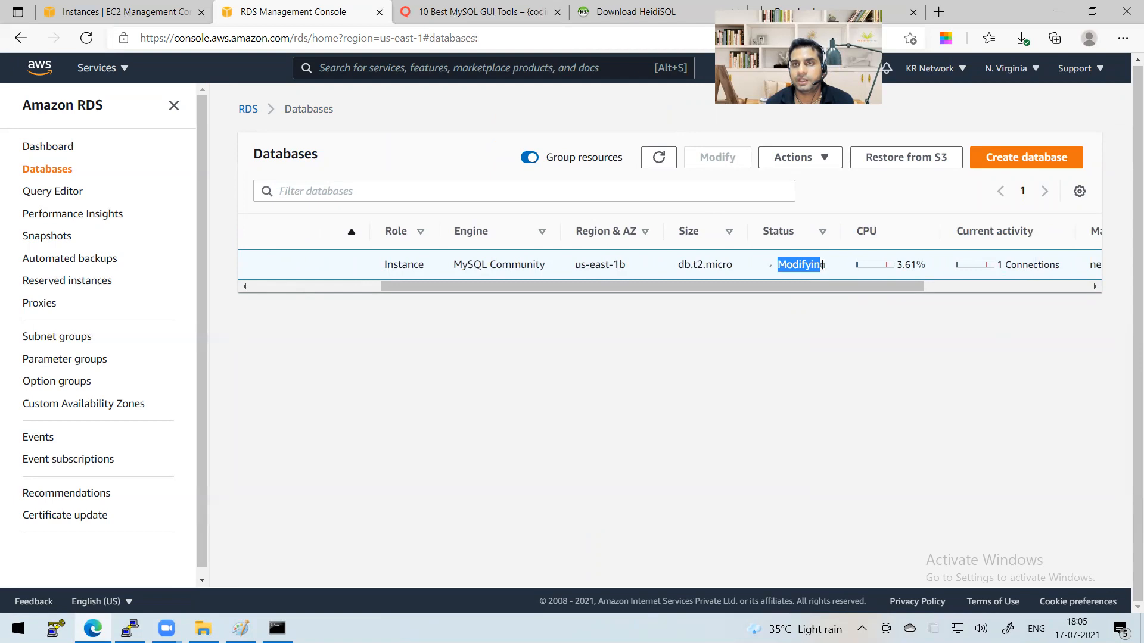
pyautogui.moveTo(701, 282); pyautogui.dragTo(536, 287)
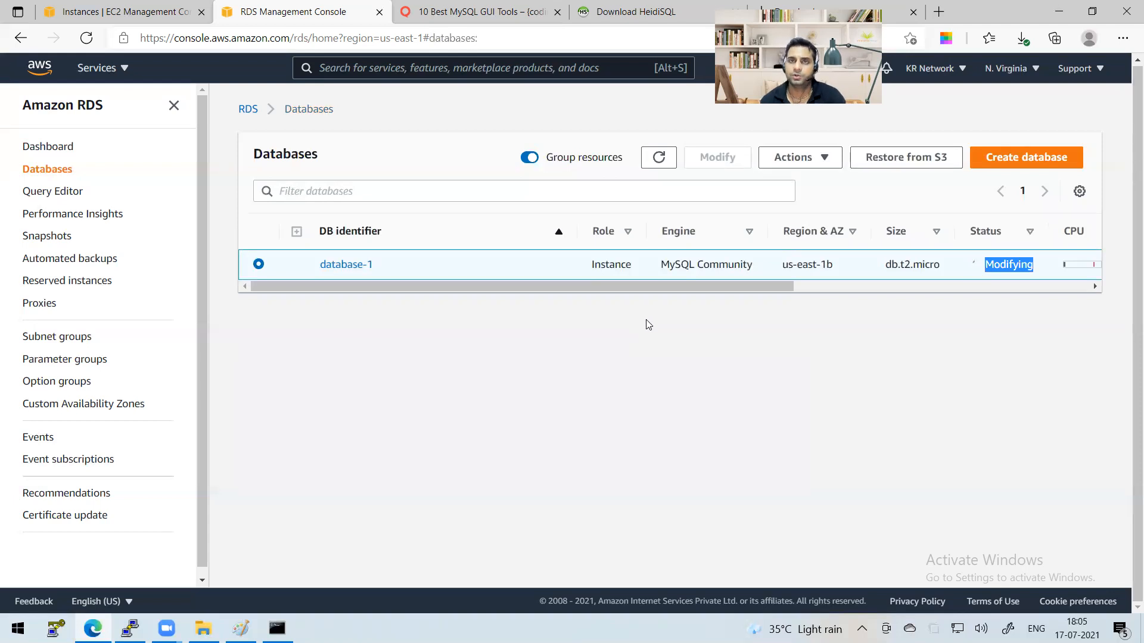
pyautogui.click(557, 12)
# Step: Close the HeidiSQL tab and launch HeidiSQL_11.3.0.6295_Setup from the Downloads folder
pyautogui.click(556, 12)
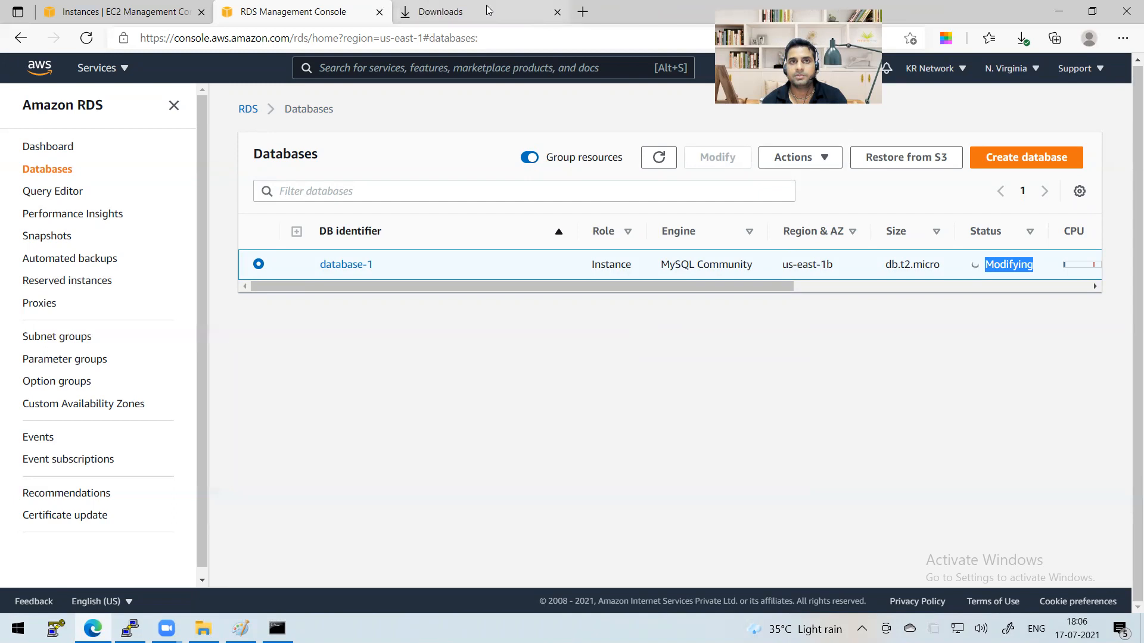
pyautogui.click(512, 12)
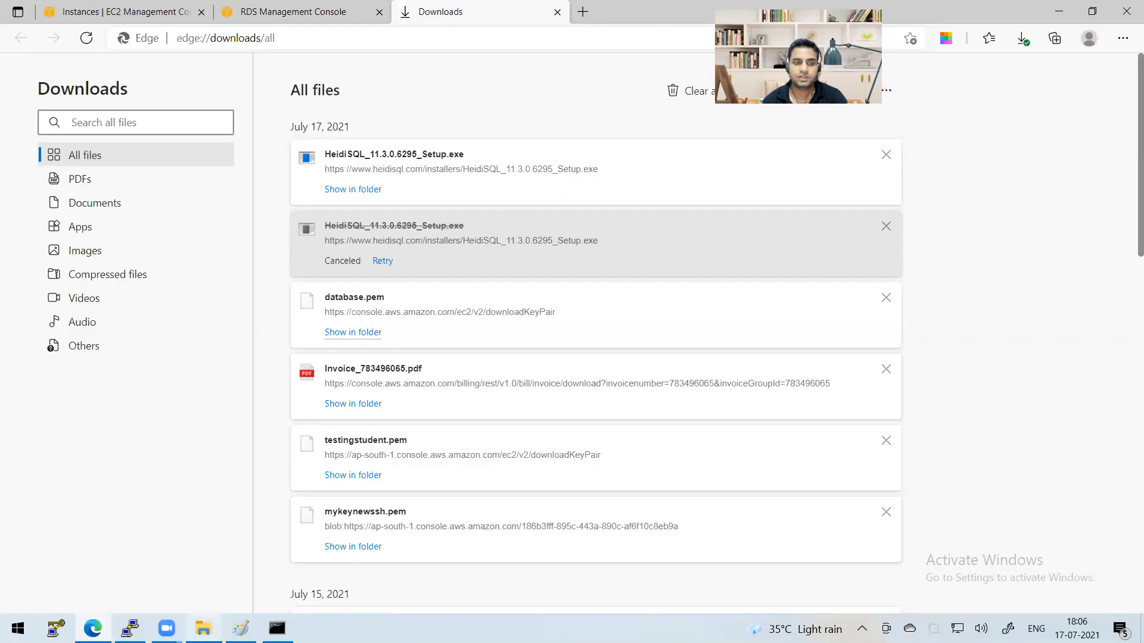
pyautogui.click(203, 628)
pyautogui.doubleClick(734, 218)
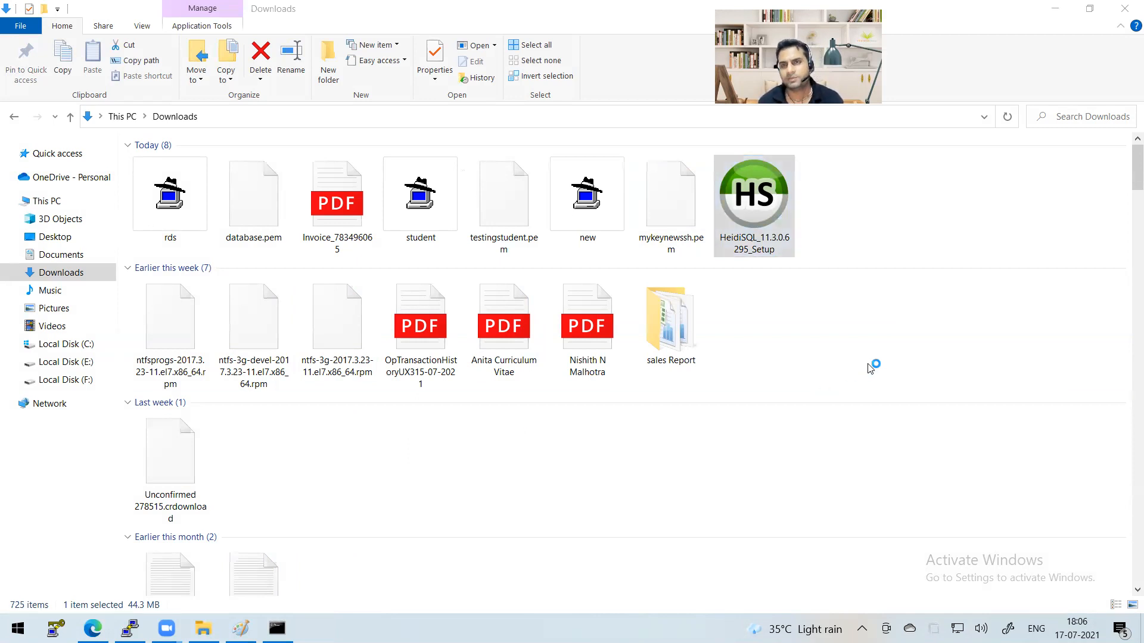
# Step: Install HeidiSQL 11.3 with the licence accepted and default folders and tasks, choosing to restart later
pyautogui.click(475, 387)
pyautogui.click(645, 433)
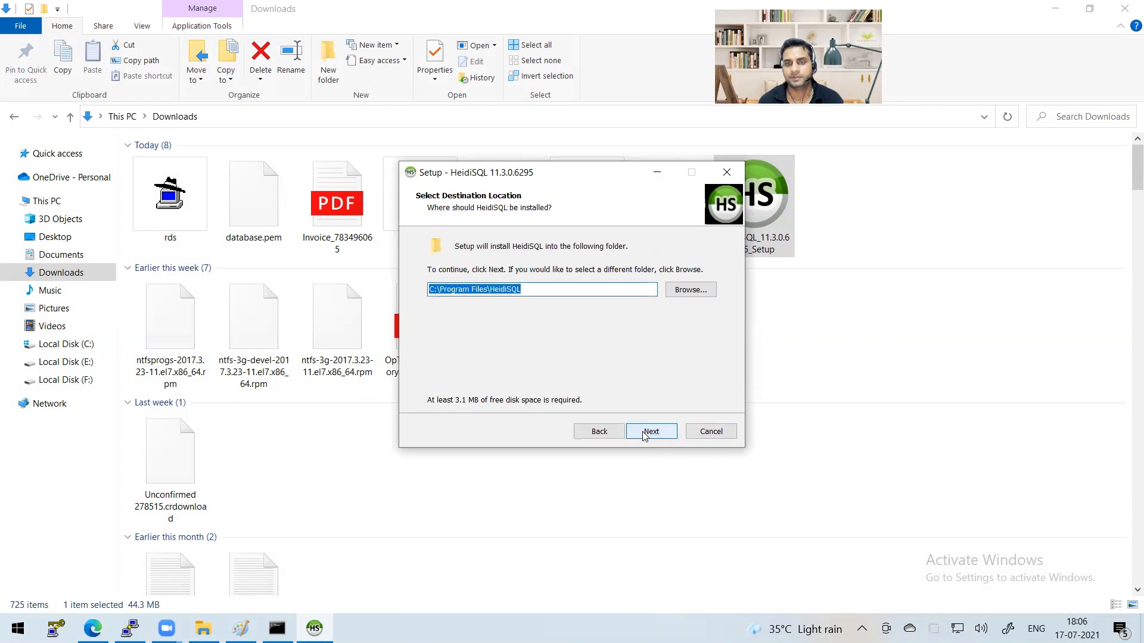
pyautogui.click(645, 434)
pyautogui.click(647, 434)
pyautogui.click(648, 435)
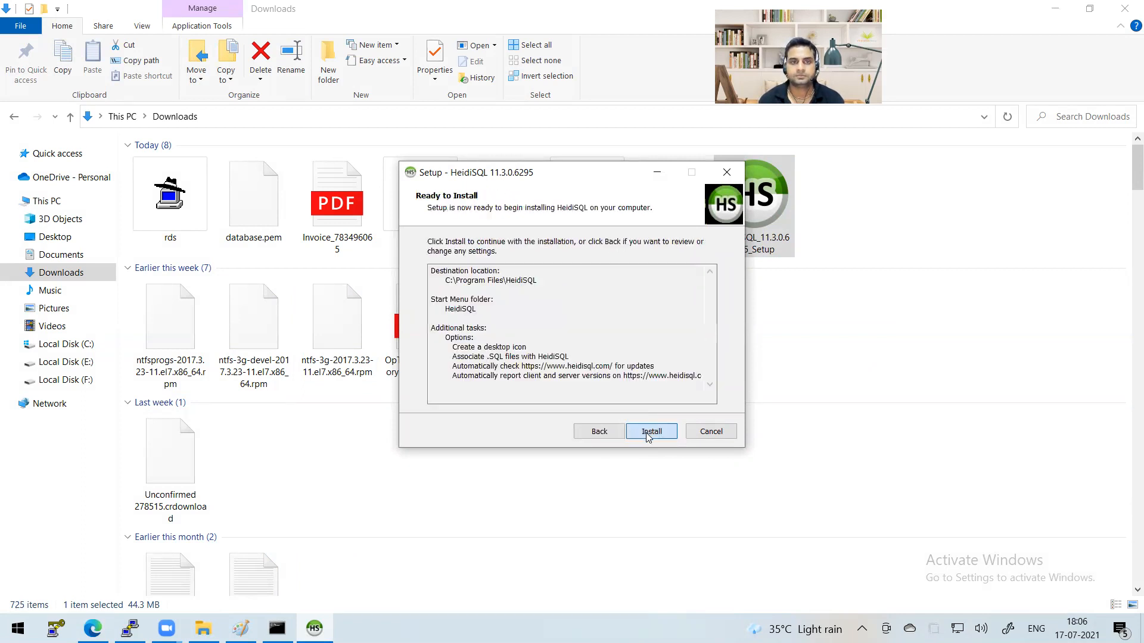
pyautogui.click(648, 435)
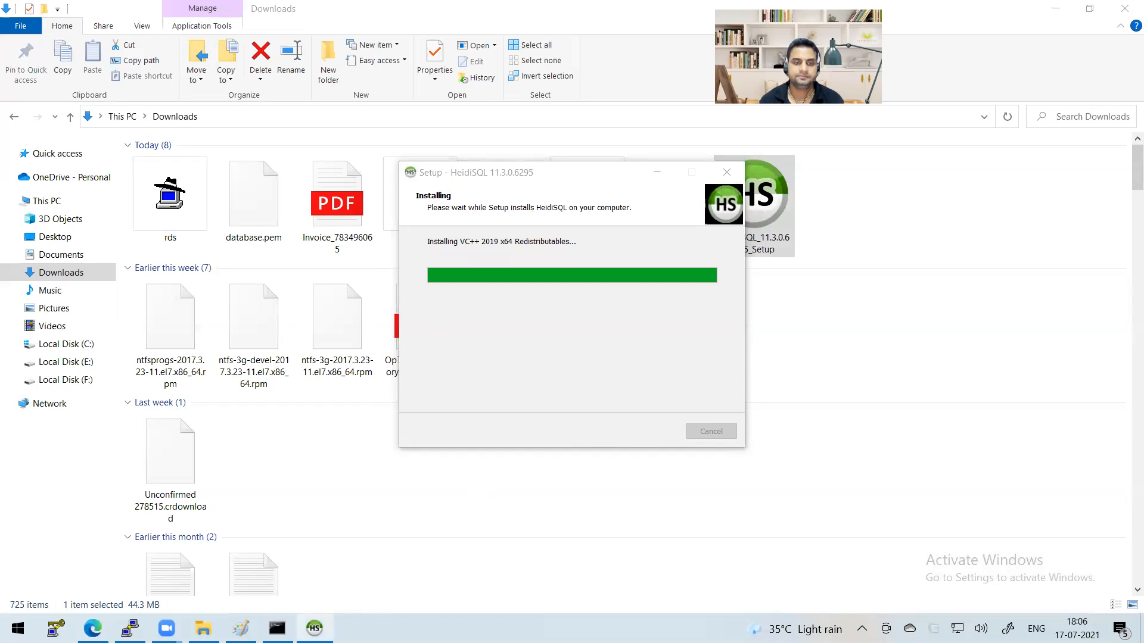
pyautogui.moveTo(314, 628)
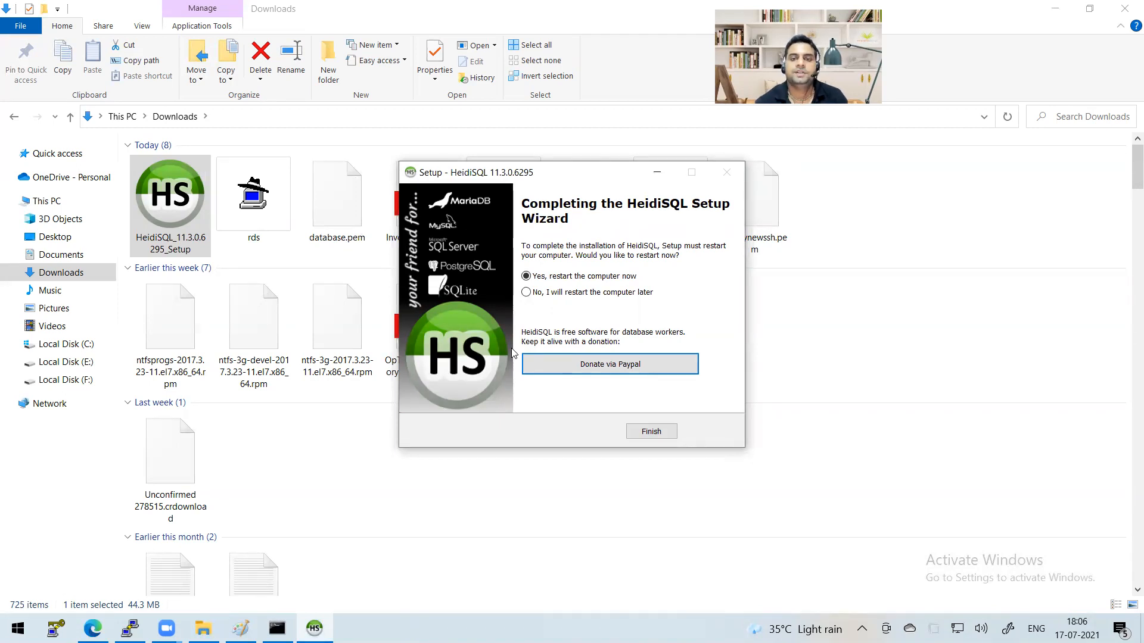
pyautogui.click(549, 293)
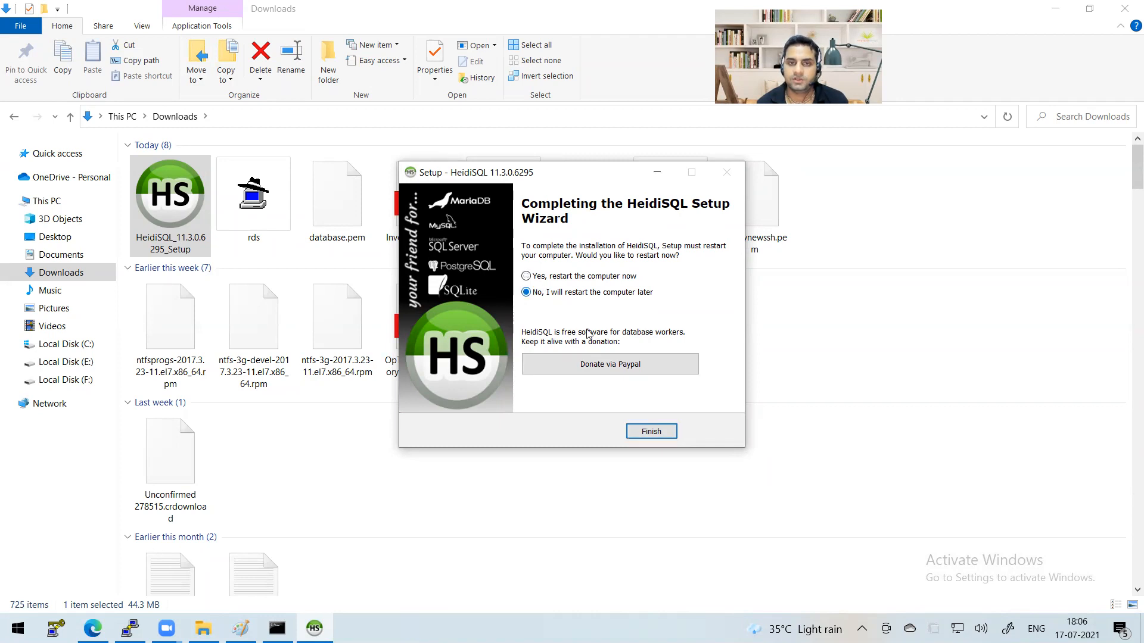
pyautogui.click(655, 432)
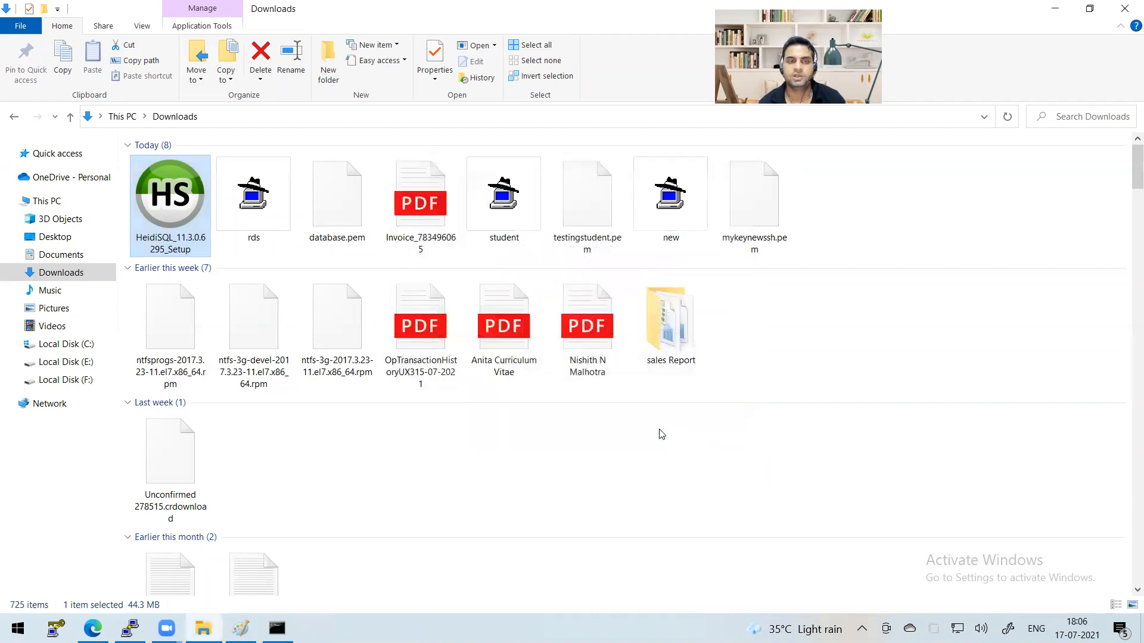
# Step: Refresh the RDS list and view database-1's connectivity: endpoint, port 3306, public accessibility Yes
pyautogui.click(17, 631)
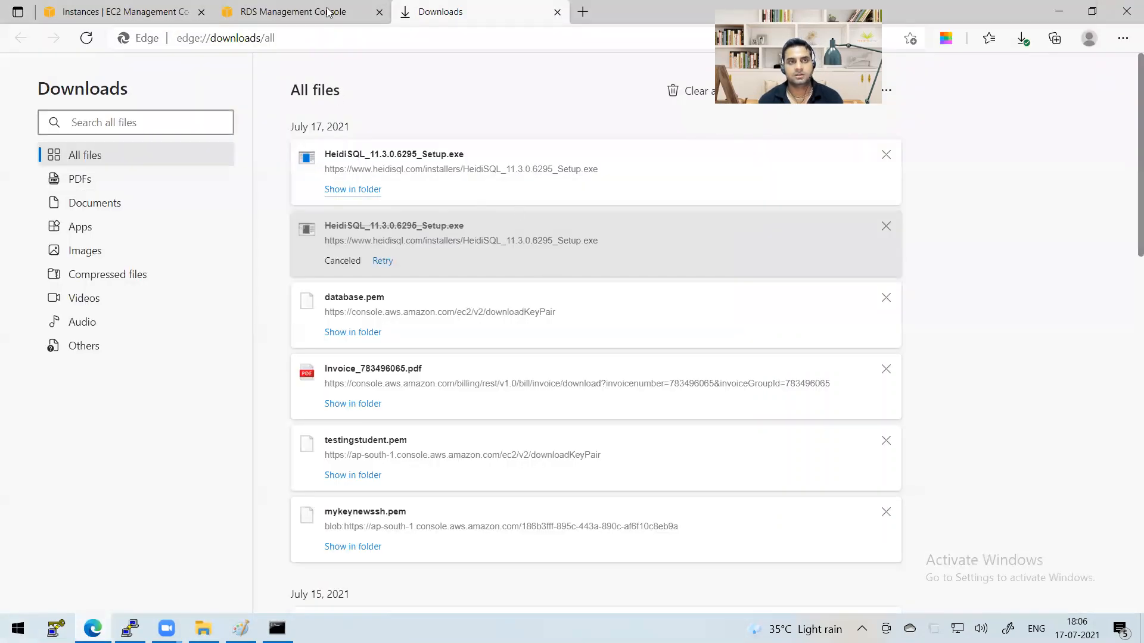
pyautogui.hotkey('ctrl', 'shift', 'Tab')
pyautogui.click(659, 158)
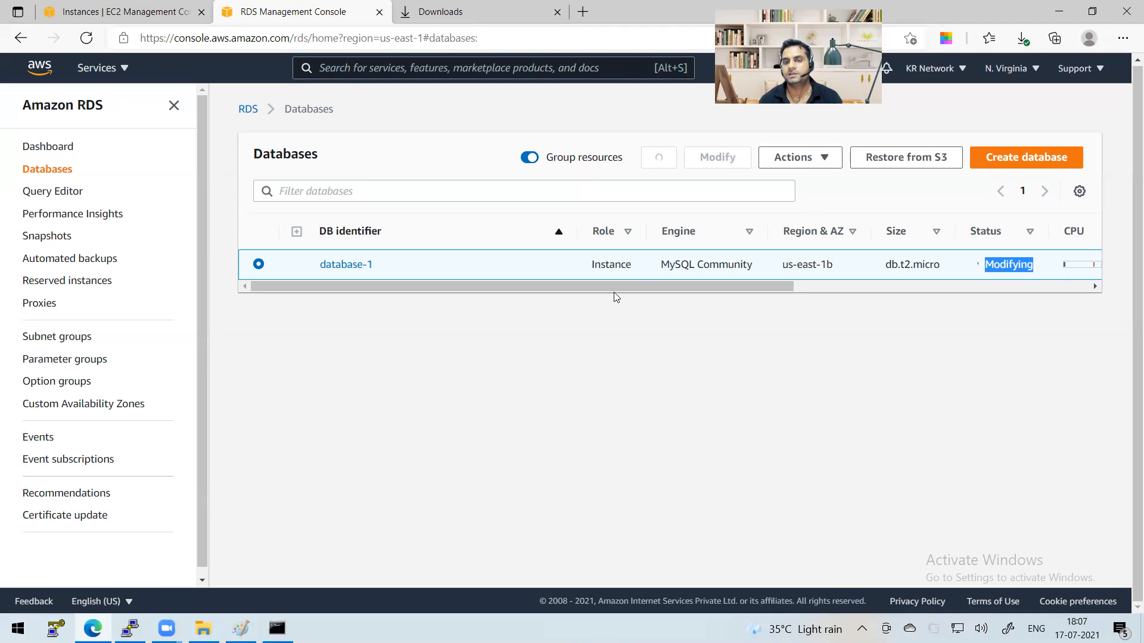
pyautogui.click(362, 266)
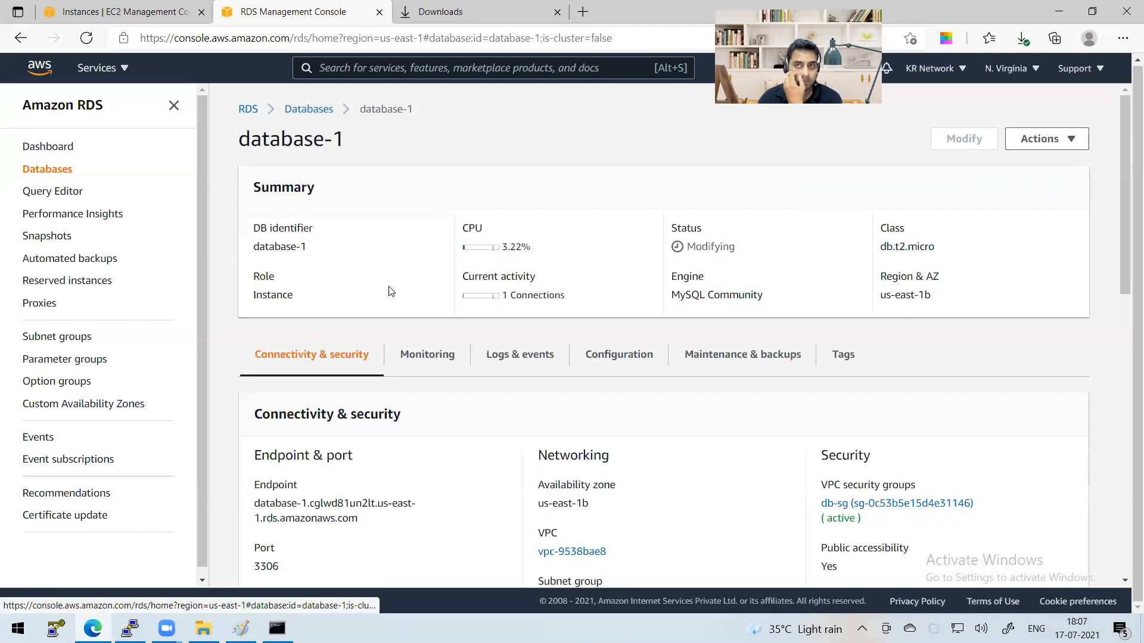
pyautogui.scroll(-4, 772, 470)
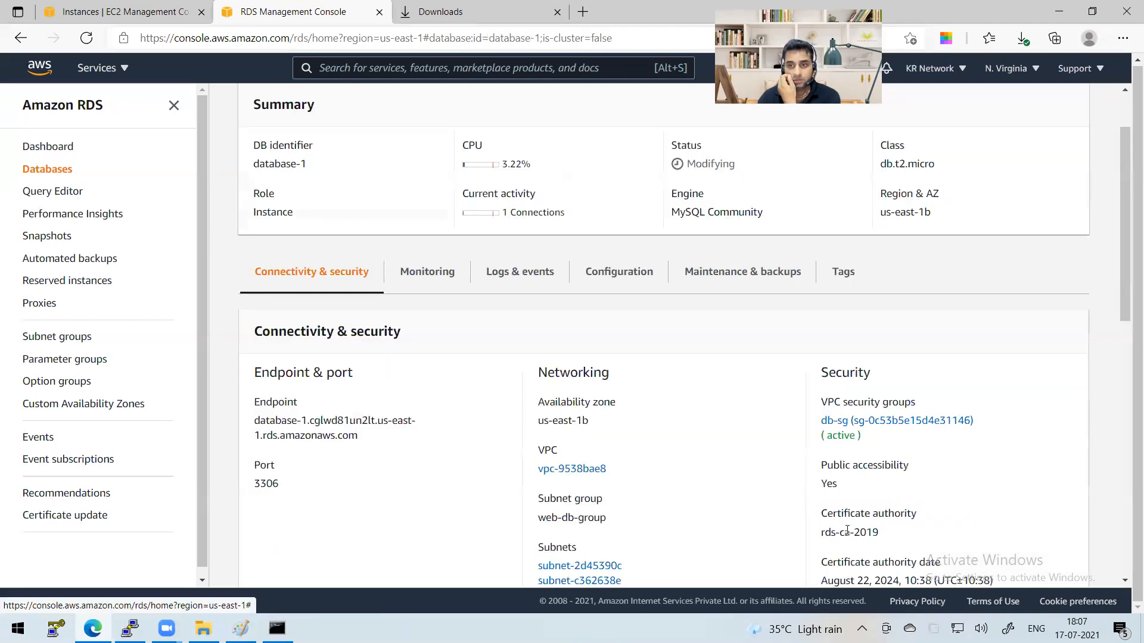
pyautogui.moveTo(837, 339); pyautogui.dragTo(828, 337)
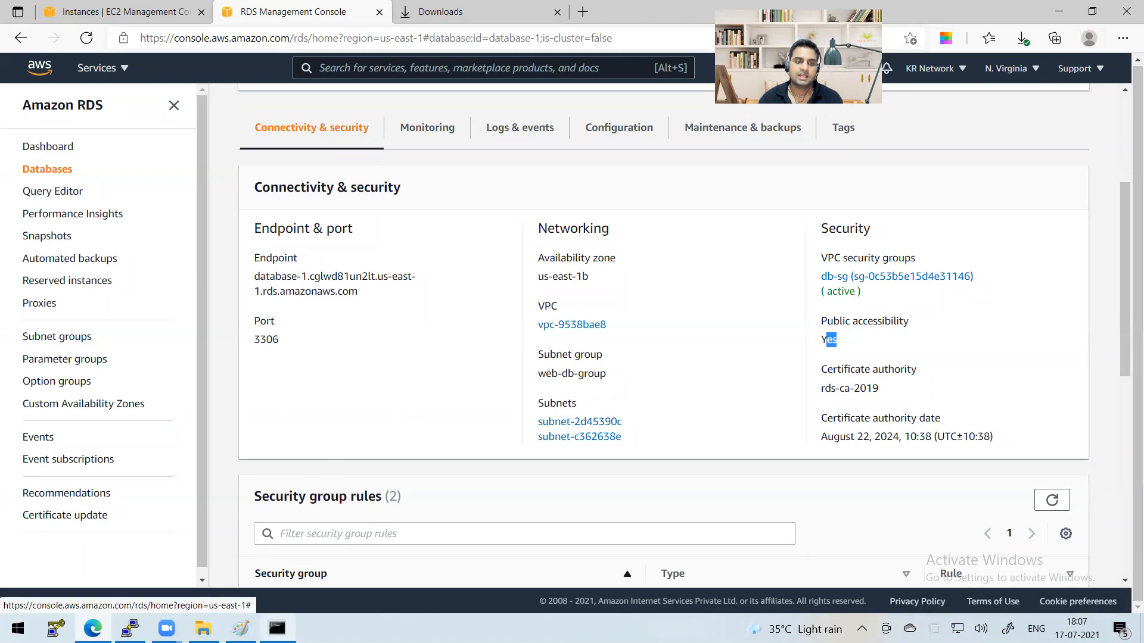
pyautogui.click(277, 629)
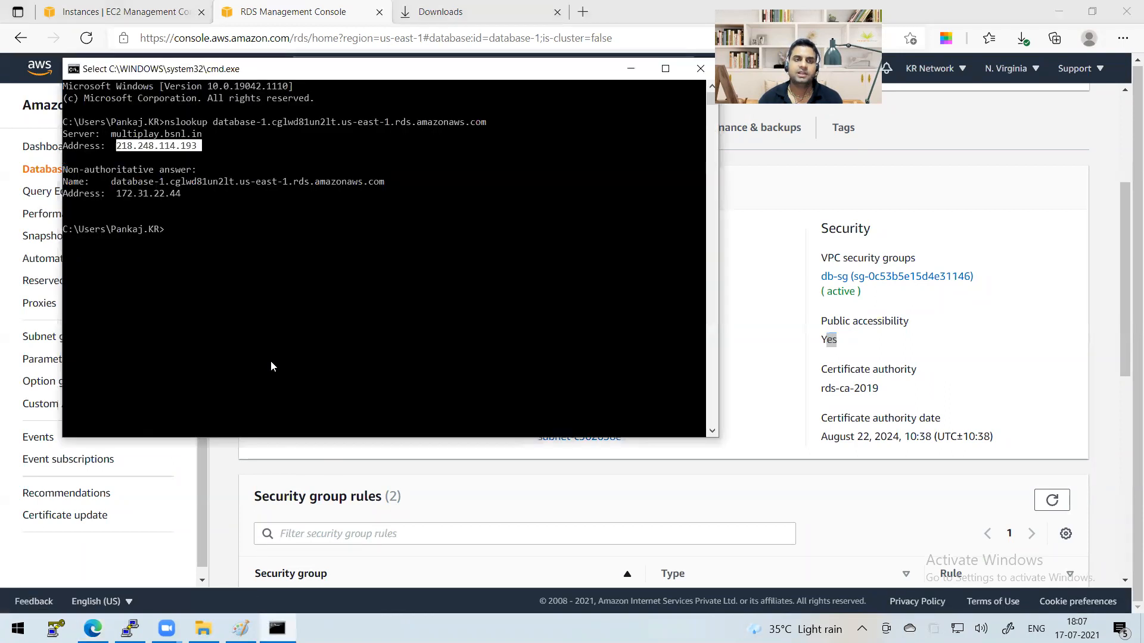
# Step: Copy the address 218.248.114.193 and exit the MySQL client session
pyautogui.click(174, 150)
pyautogui.moveTo(197, 146); pyautogui.dragTo(122, 147)
pyautogui.press('super+c')
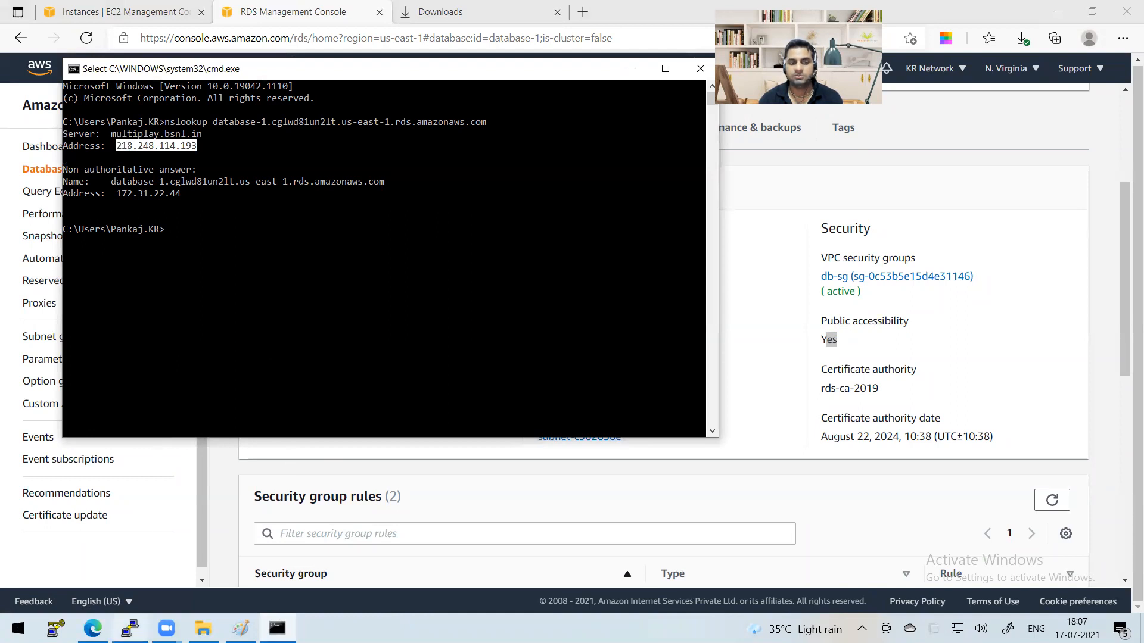
pyautogui.click(130, 629)
pyautogui.write('exit')
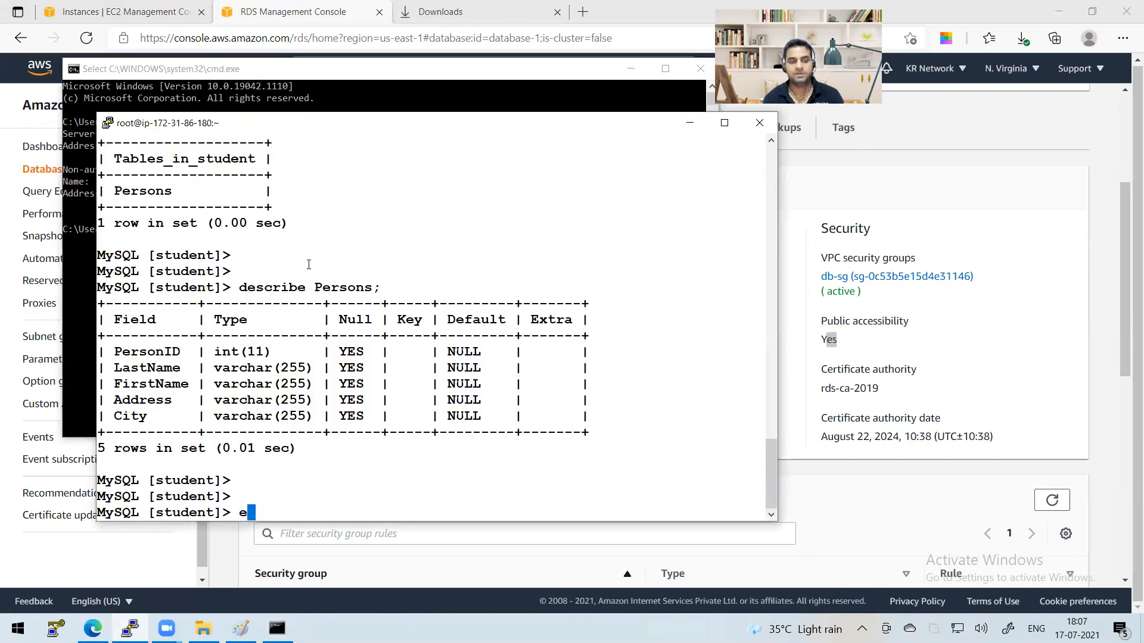
pyautogui.press('Return')
pyautogui.press('Return')
pyautogui.press('Return')
# Step: Run the mysql connect command against host 218.248.114.193 instead of the endpoint, cancelling the hung login
pyautogui.rightClick(309, 264)
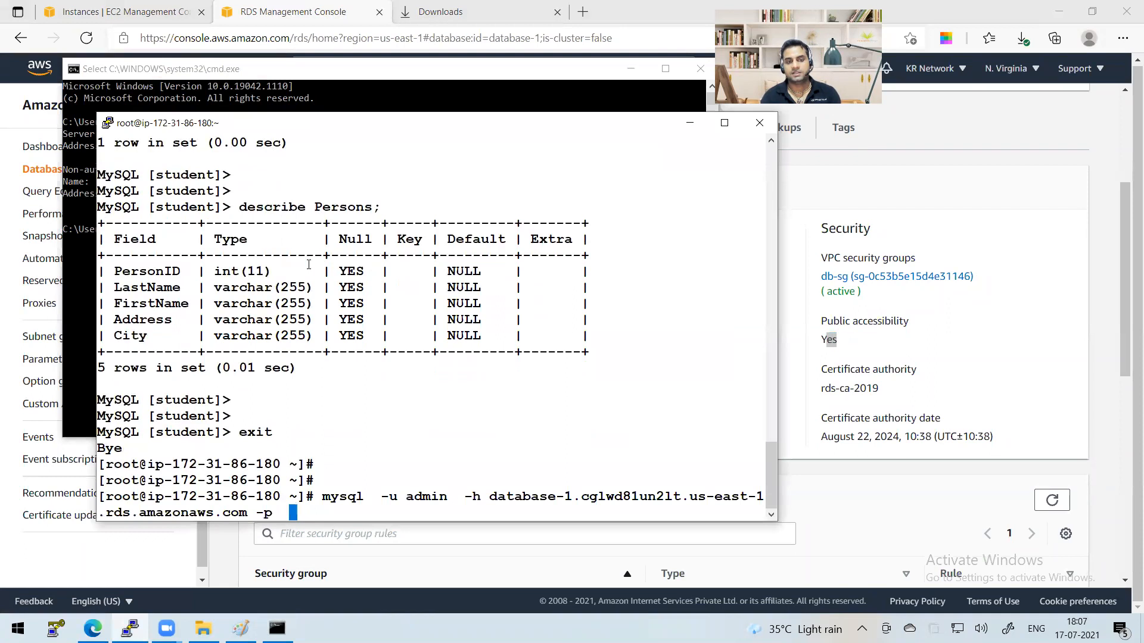
pyautogui.press('Left')
pyautogui.press('Left')
pyautogui.press('Left')
pyautogui.press('Left')
pyautogui.press('Left')
pyautogui.press('Left')
pyautogui.press('Left')
pyautogui.press('Left')
pyautogui.press('Left')
pyautogui.press('Left')
pyautogui.press('Left')
pyautogui.press('Right')
pyautogui.press('Right')
pyautogui.press('Right')
pyautogui.press('Right')
pyautogui.press('Right')
pyautogui.press('Delete')
pyautogui.press('BackSpace')
pyautogui.press('BackSpace')
pyautogui.press('BackSpace')
pyautogui.press('BackSpace')
pyautogui.press('BackSpace')
pyautogui.press('BackSpace')
pyautogui.press('BackSpace')
pyautogui.press('BackSpace')
pyautogui.press('BackSpace')
pyautogui.press('BackSpace')
pyautogui.press('BackSpace')
pyautogui.press('BackSpace')
pyautogui.press('BackSpace')
pyautogui.press('BackSpace')
pyautogui.press('BackSpace')
pyautogui.press('BackSpace')
pyautogui.press('BackSpace')
pyautogui.press('BackSpace')
pyautogui.press('BackSpace')
pyautogui.press('BackSpace')
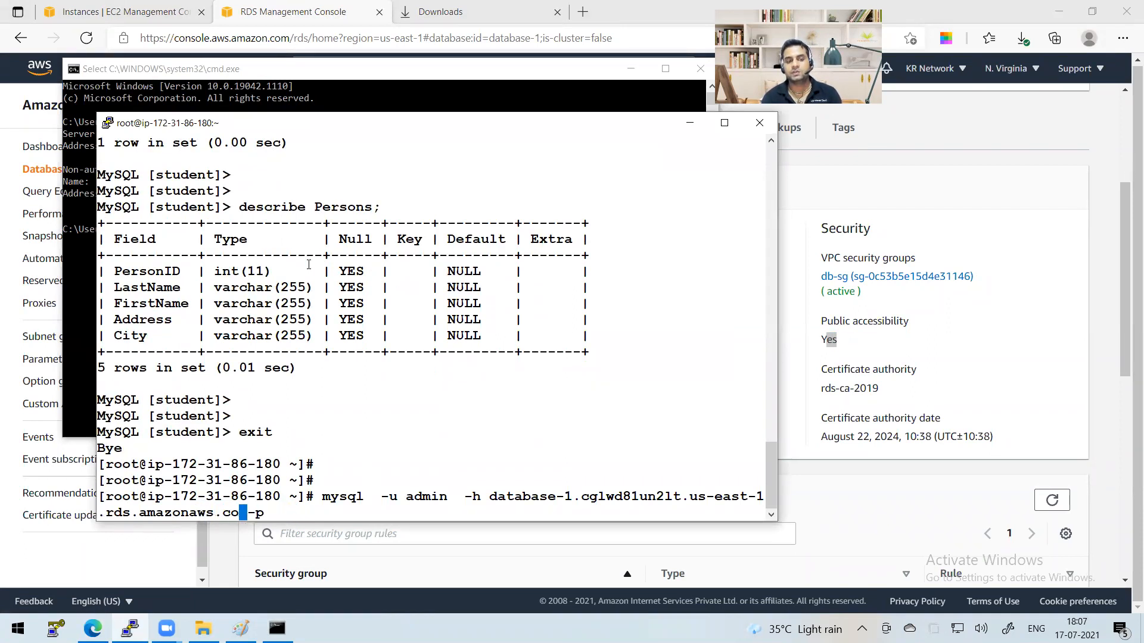
pyautogui.press('BackSpace')
pyautogui.press('BackSpace')
pyautogui.press('BackSpace')
pyautogui.press('BackSpace')
pyautogui.press('BackSpace')
pyautogui.press('BackSpace')
pyautogui.press('BackSpace')
pyautogui.press('BackSpace')
pyautogui.press('BackSpace')
pyautogui.press('BackSpace')
pyautogui.press('BackSpace')
pyautogui.press('BackSpace')
pyautogui.press('BackSpace')
pyautogui.press('BackSpace')
pyautogui.press('BackSpace')
pyautogui.press('BackSpace')
pyautogui.press('BackSpace')
pyautogui.press('BackSpace')
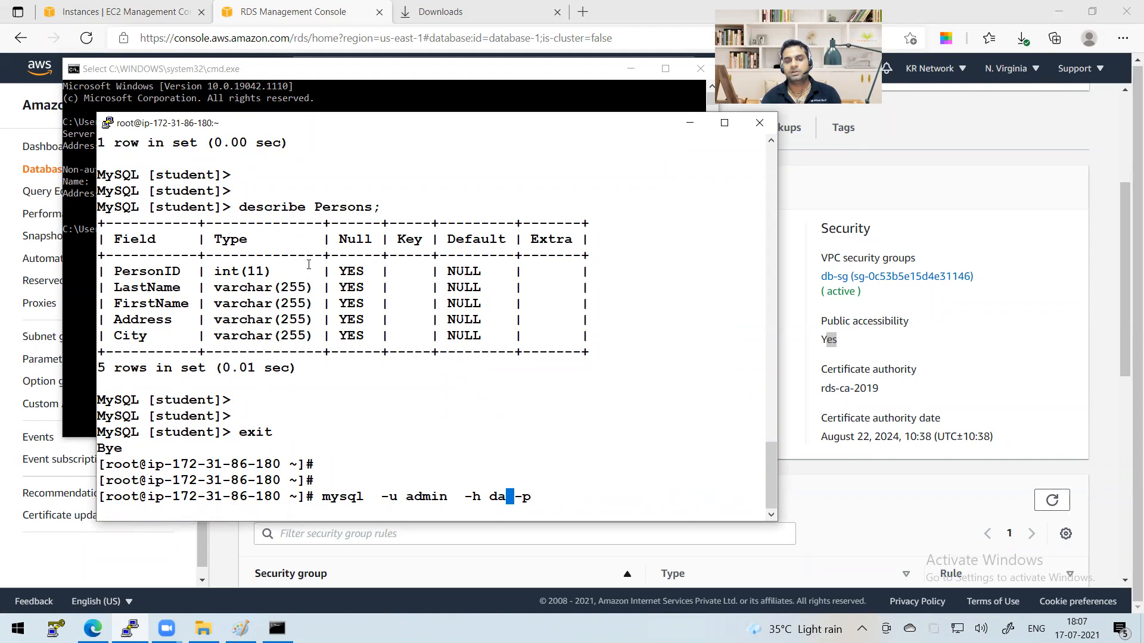
pyautogui.rightClick(507, 295)
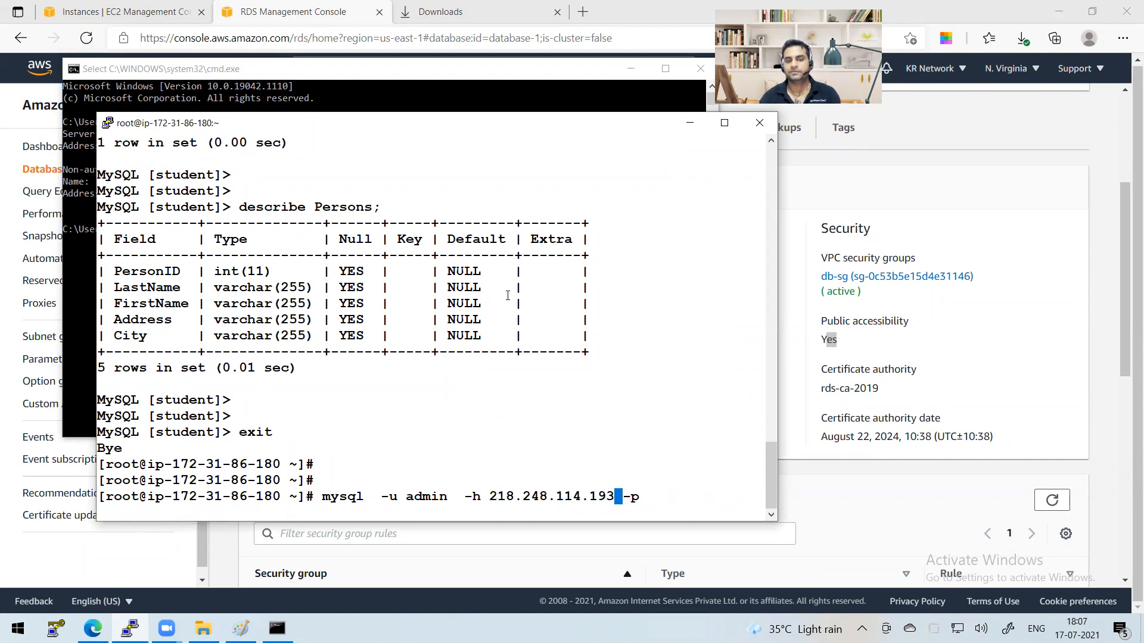
pyautogui.press('Return')
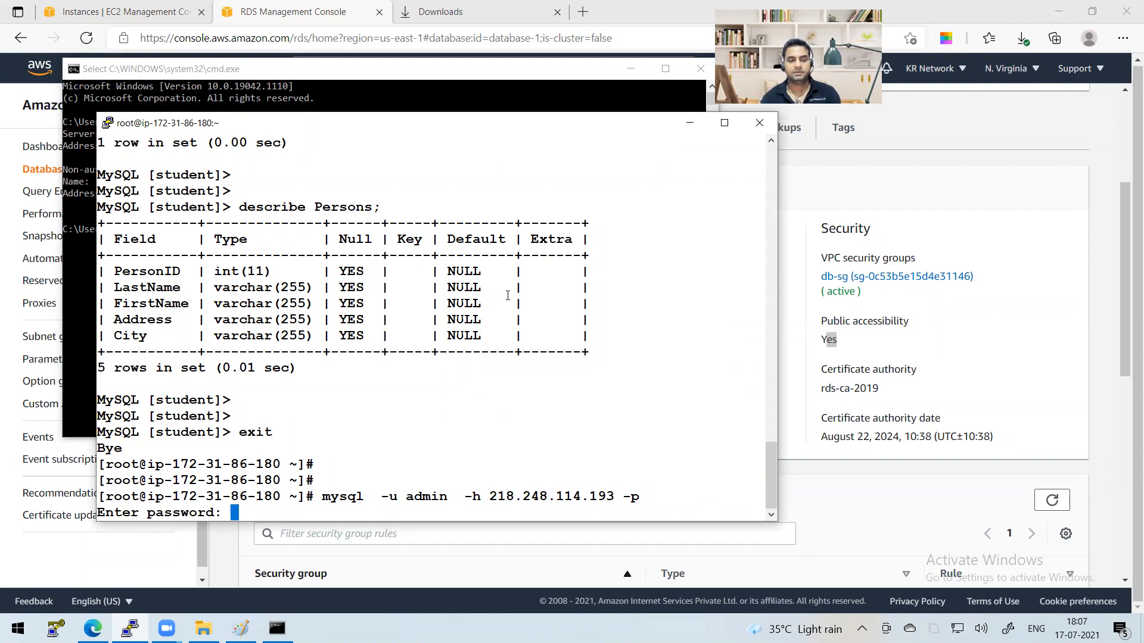
pyautogui.press('Return')
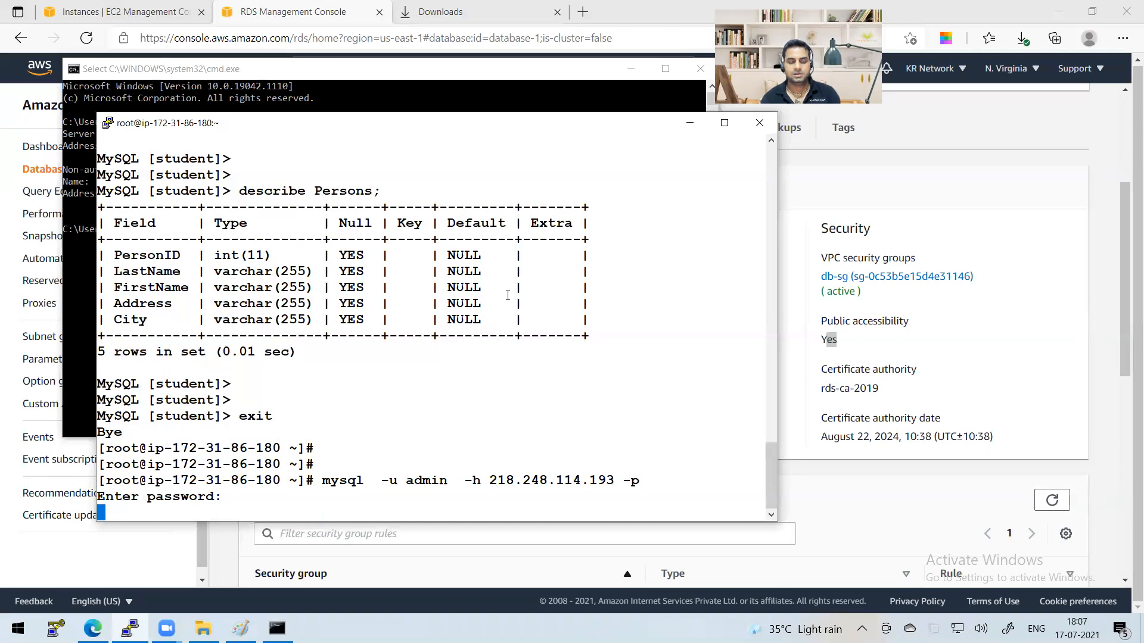
pyautogui.press('Return')
pyautogui.press('Return')
pyautogui.press('Return')
pyautogui.press('Return')
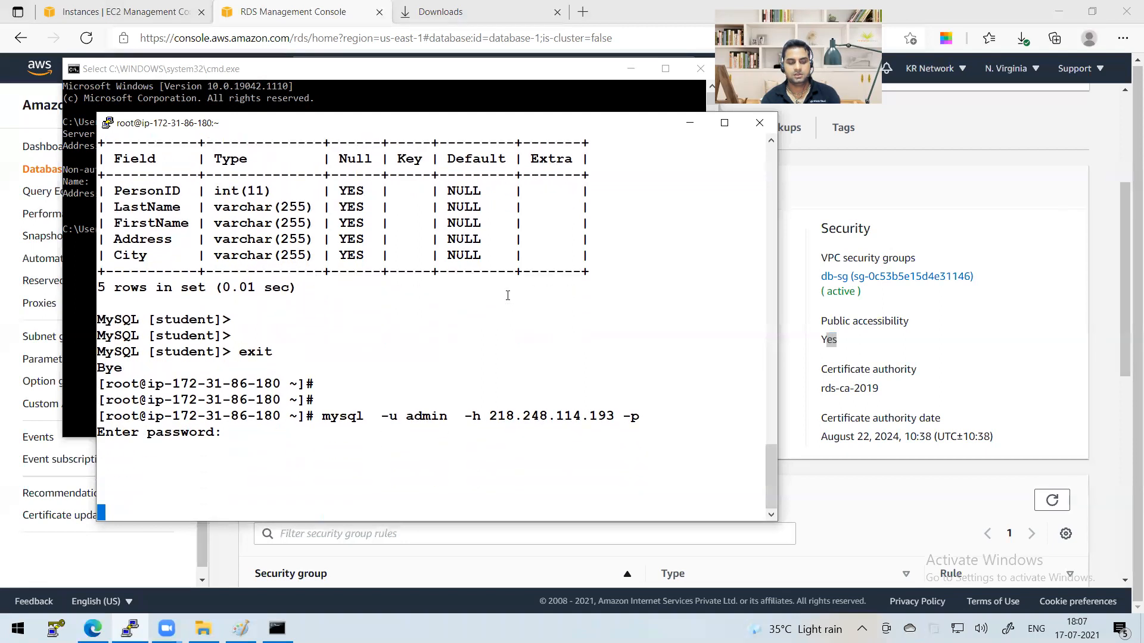
pyautogui.hotkey('ctrl', 'c')
# Step: Retry the mysql login, then with the account password inline, aborting each stalled attempt
pyautogui.press('Up')
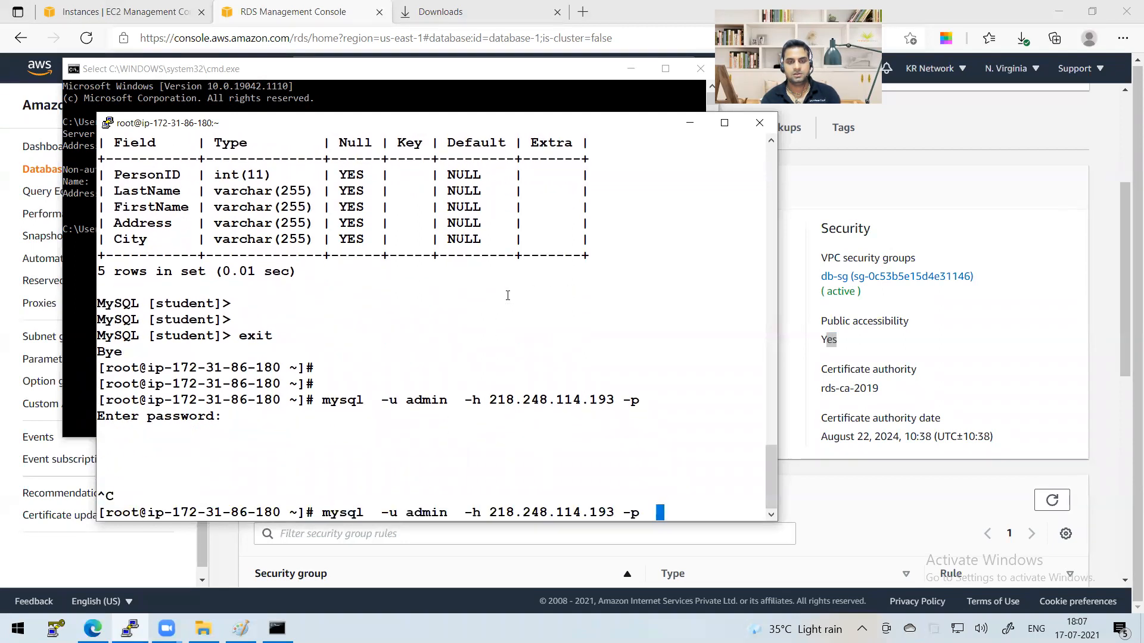
pyautogui.press('Return')
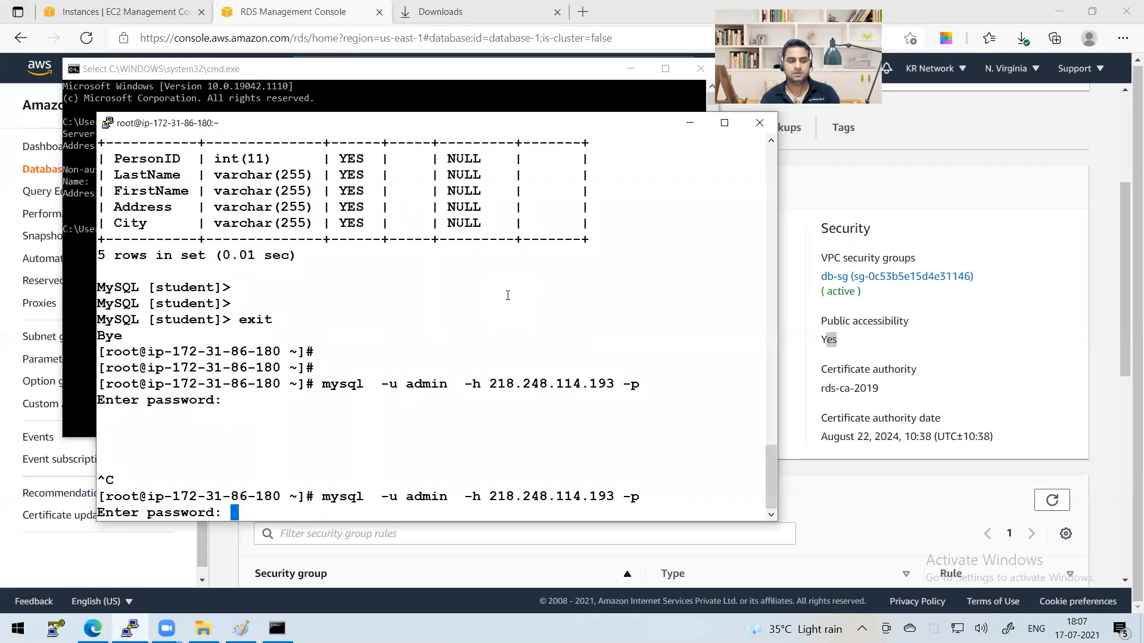
pyautogui.press('Return')
pyautogui.hotkey('ctrl', 'c')
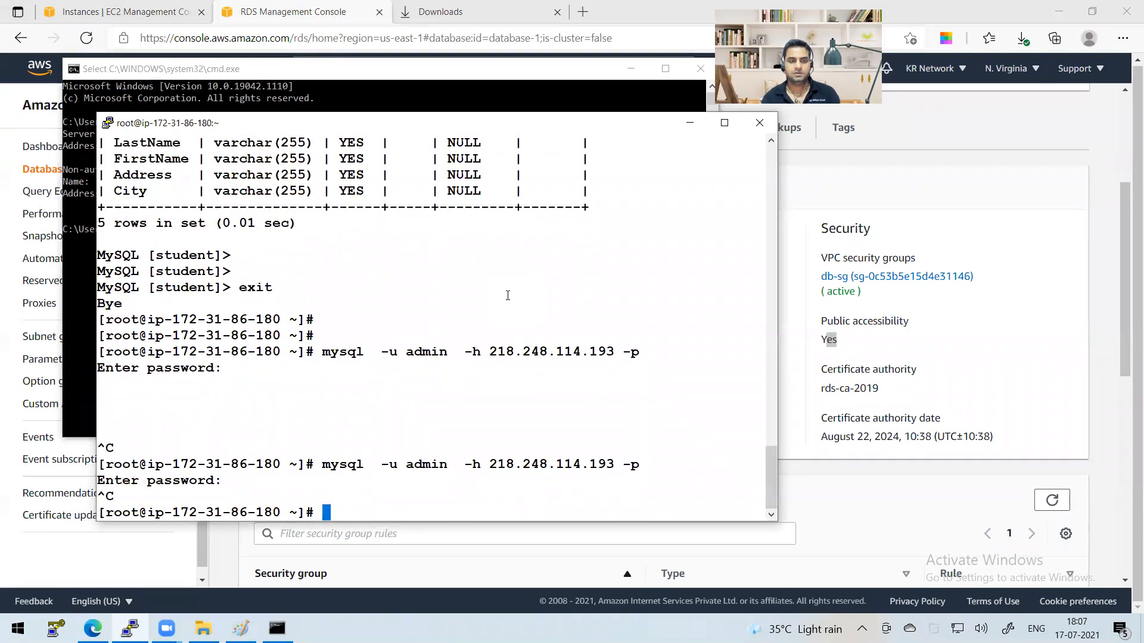
pyautogui.press('Up')
pyautogui.press('BackSpace')
pyautogui.press('BackSpace')
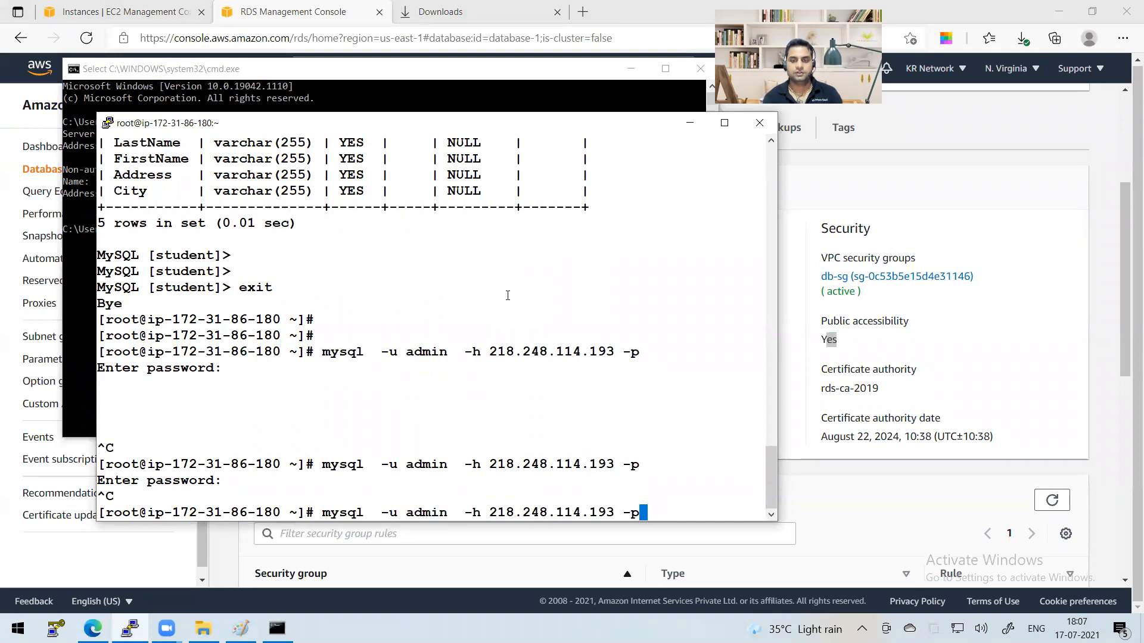
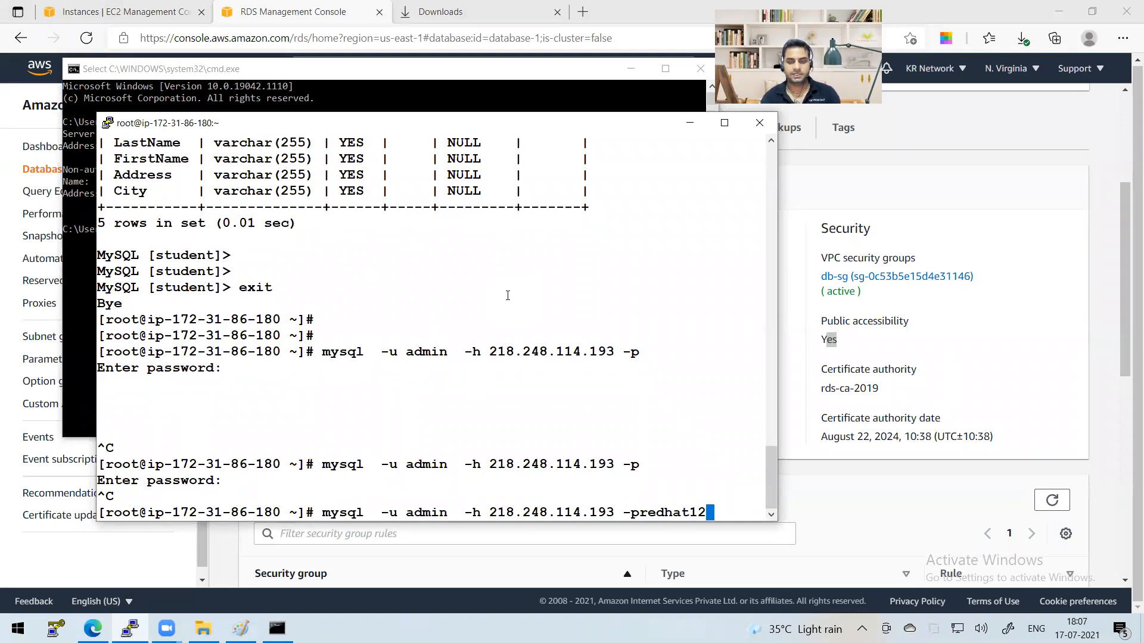
pyautogui.press('Return')
pyautogui.hotkey('ctrl', 'c')
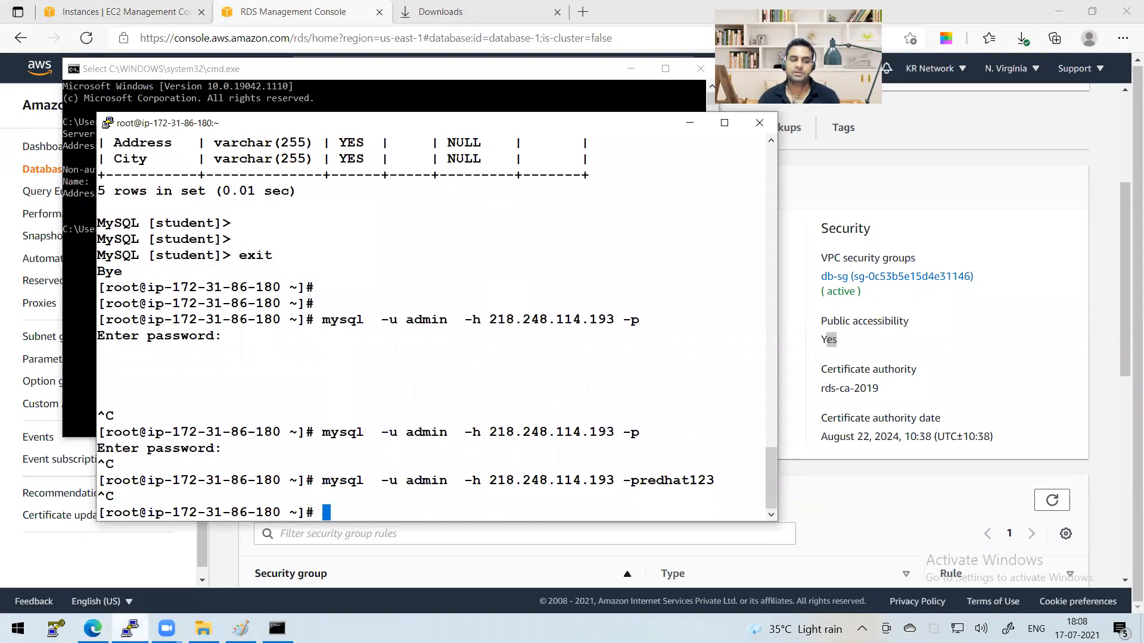
# Step: Launch HeidiSQL from the Start menu search
pyautogui.click(203, 628)
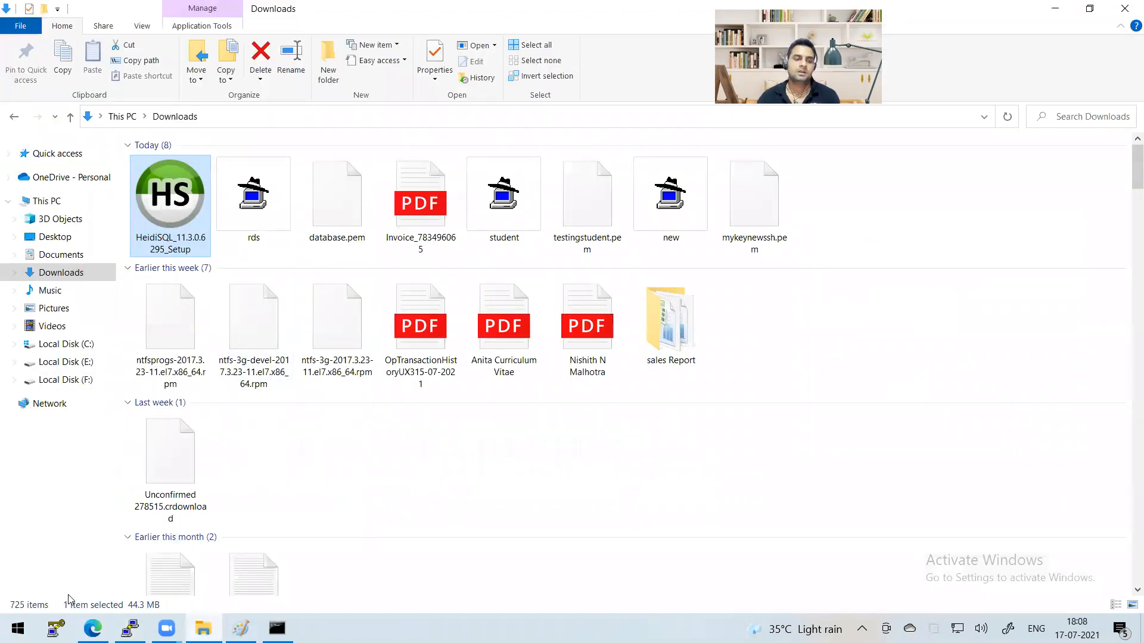
pyautogui.press('super')
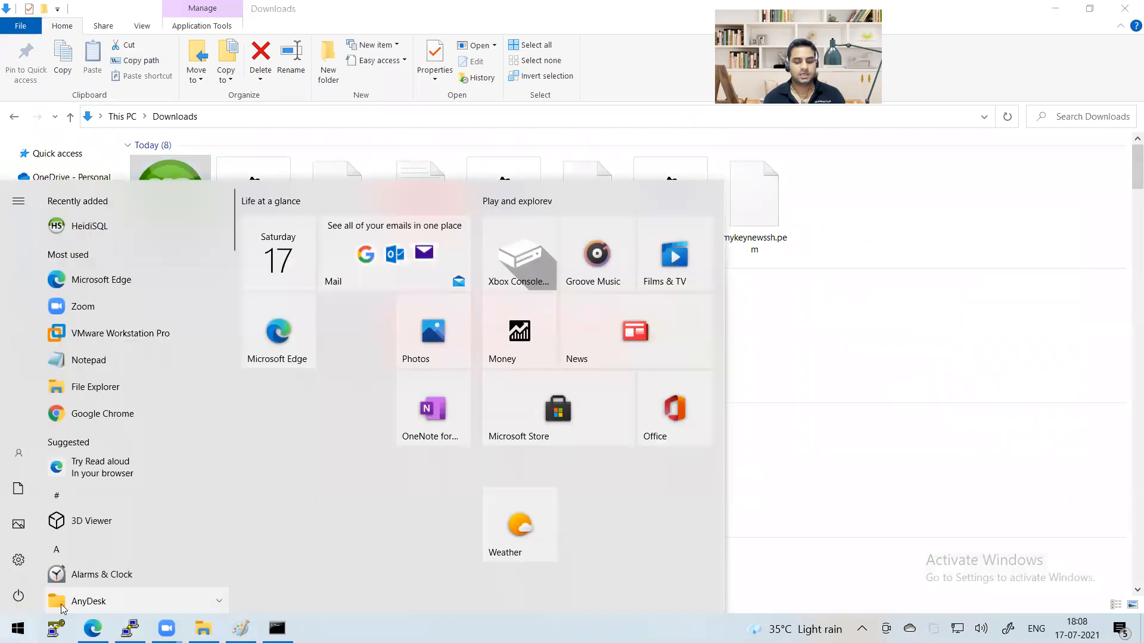
pyautogui.write('hie')
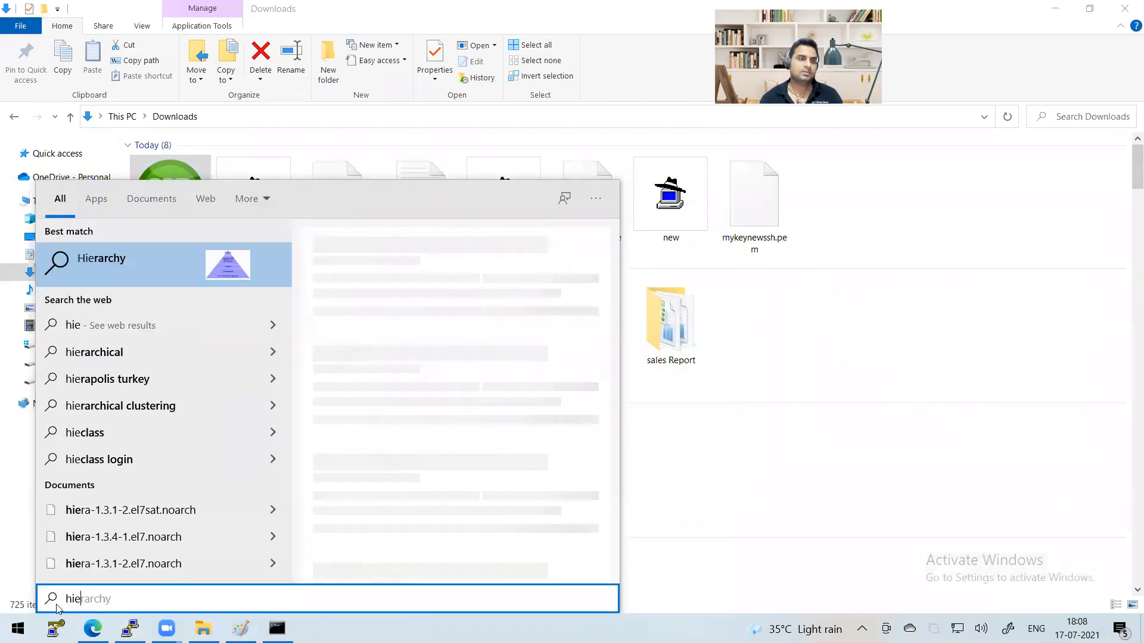
pyautogui.write('d')
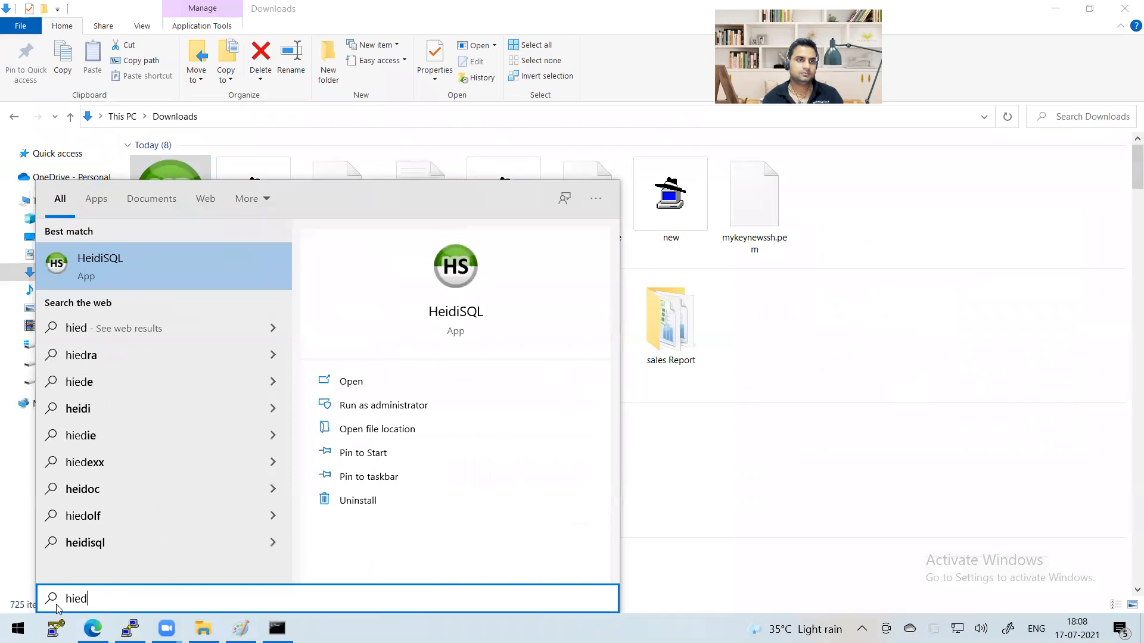
pyautogui.click(136, 273)
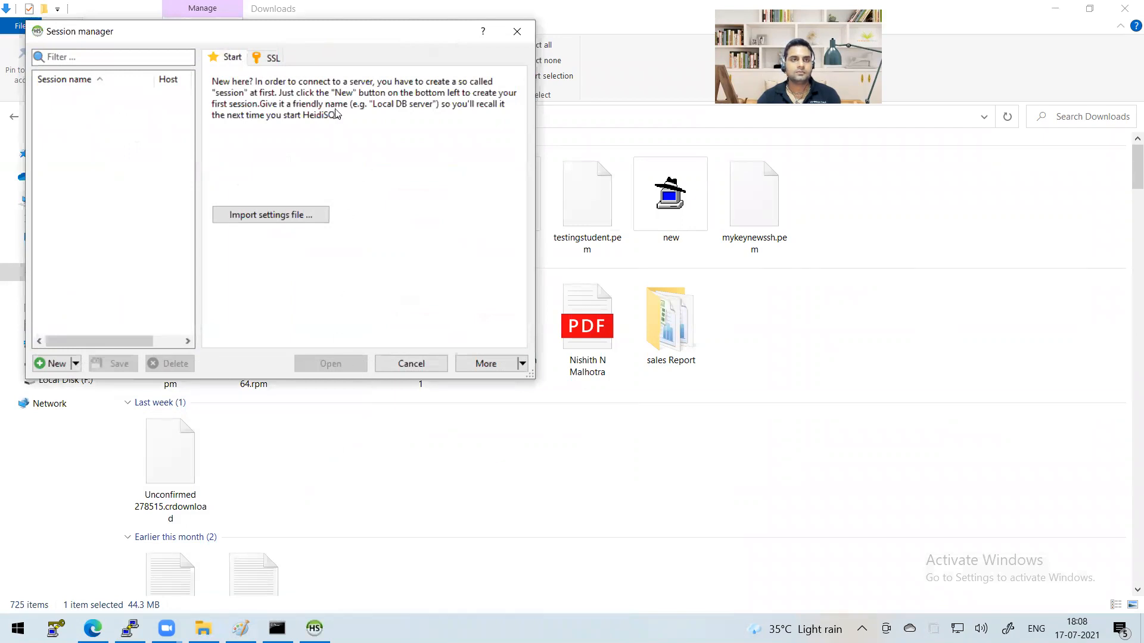
# Step: Create a new session with MariaDB or MySQL (TCP/IP) and libmariadb.dll, selecting hostname 127.0.0.1 for replacement
pyautogui.moveTo(326, 37); pyautogui.dragTo(529, 144)
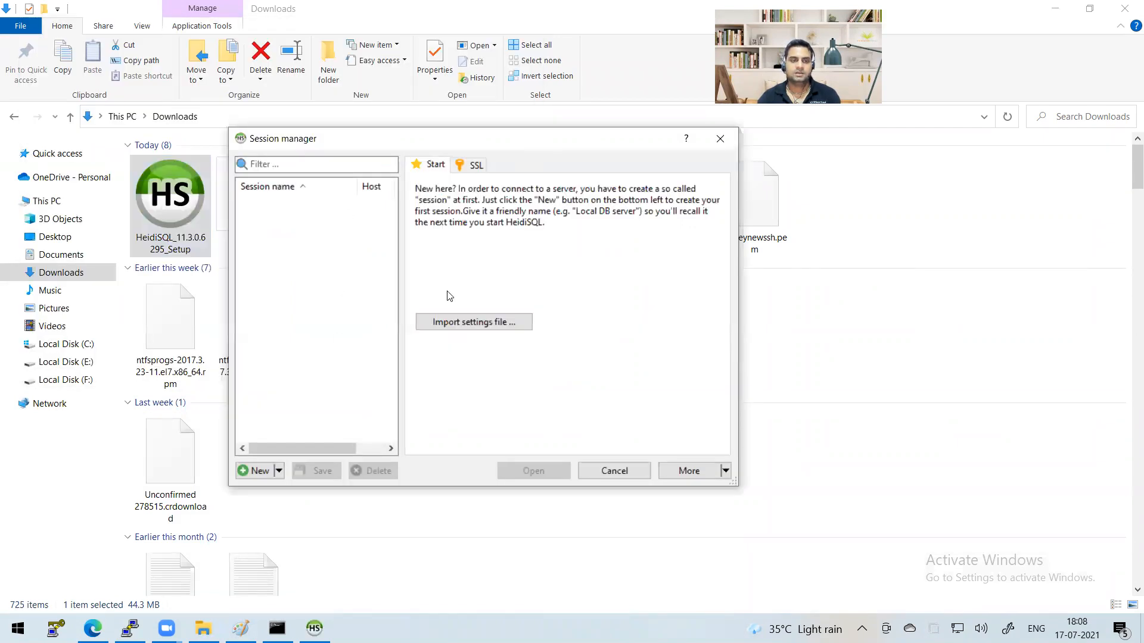
pyautogui.click(256, 470)
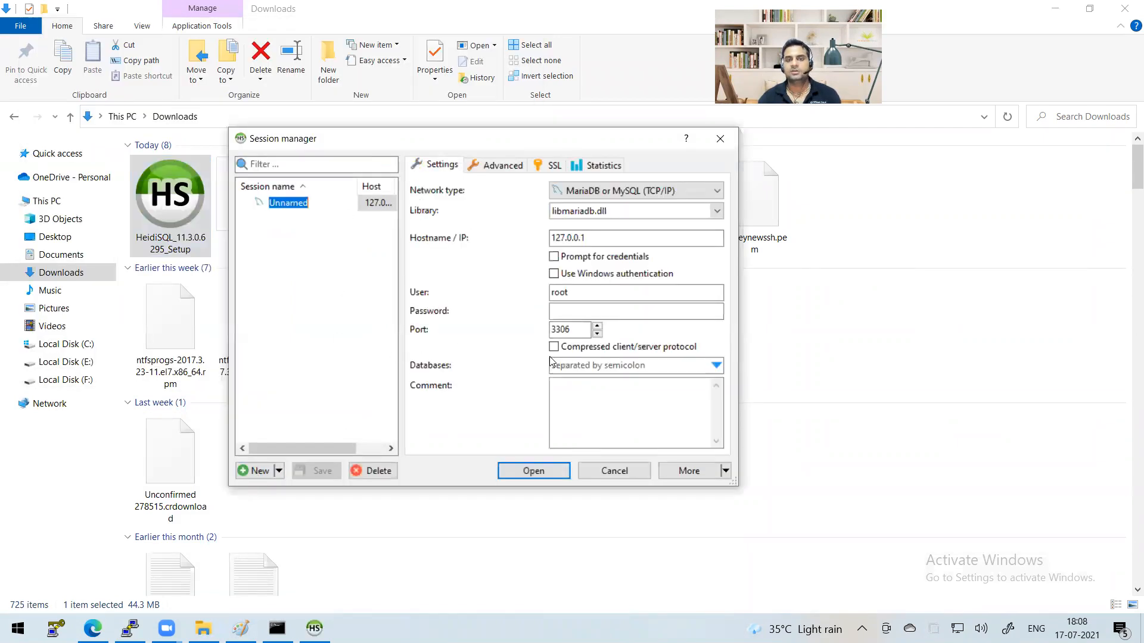
pyautogui.click(620, 191)
pyautogui.click(630, 192)
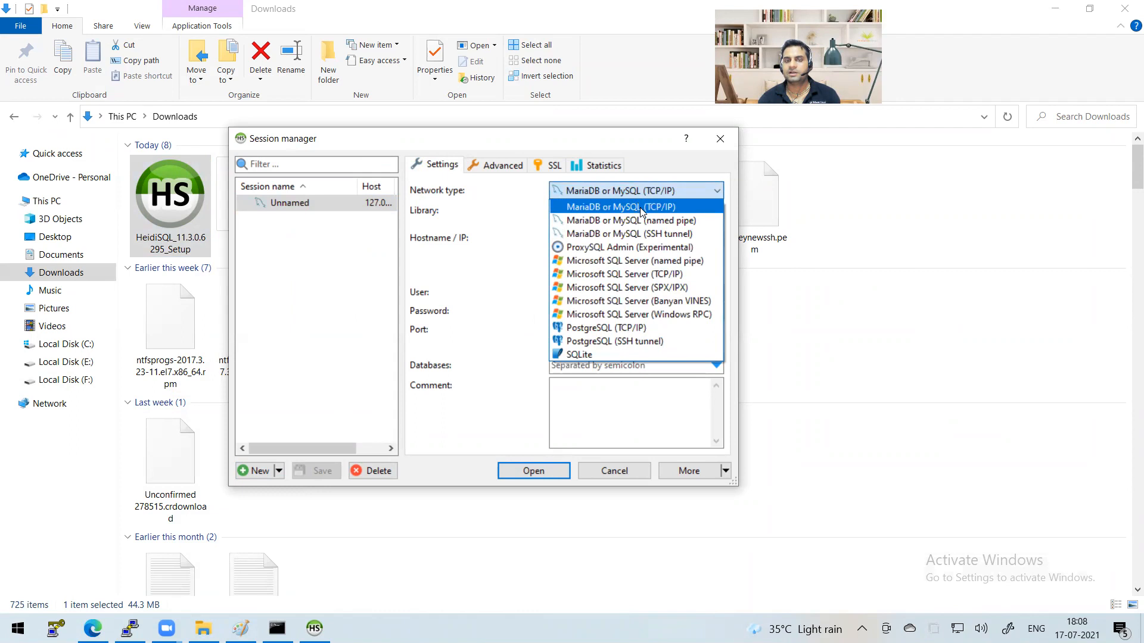
pyautogui.click(640, 207)
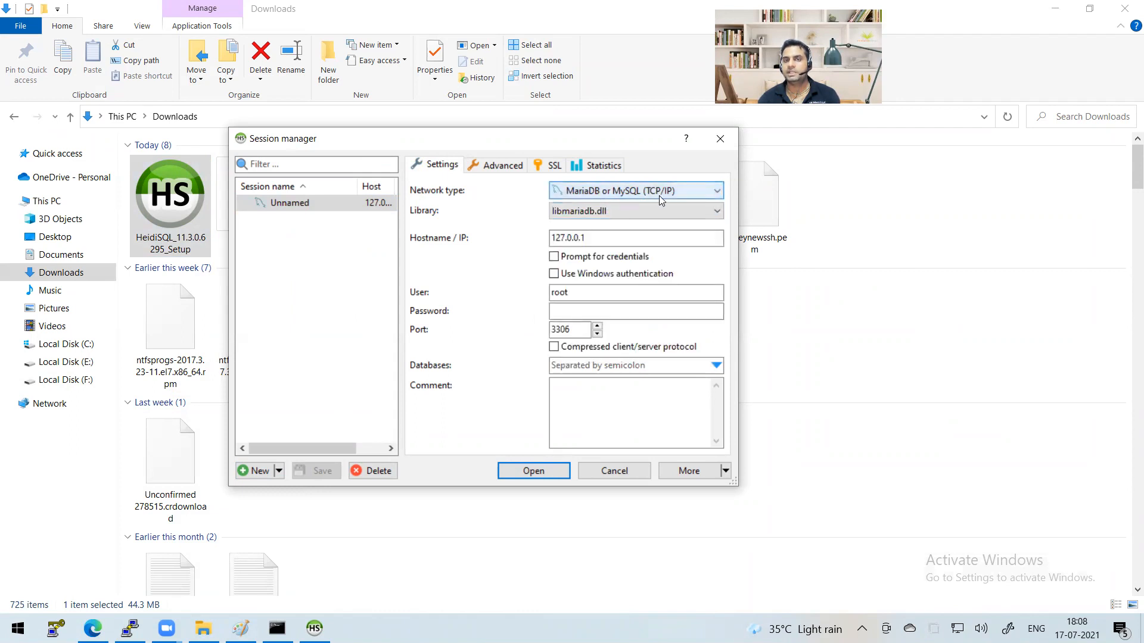
pyautogui.click(668, 214)
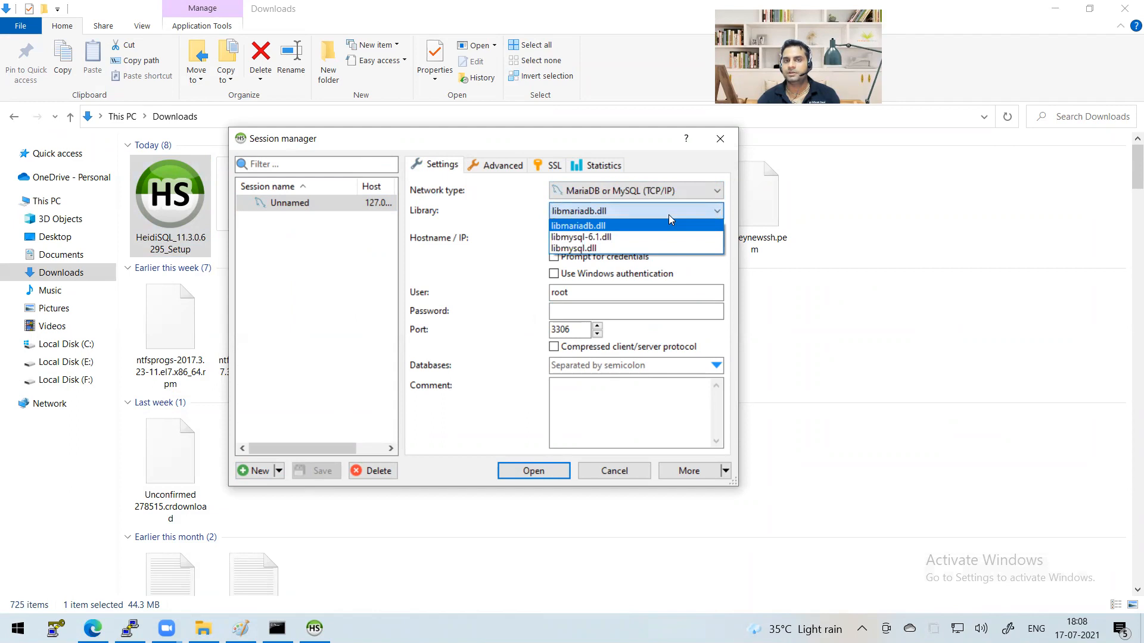
pyautogui.click(668, 214)
pyautogui.moveTo(595, 238); pyautogui.dragTo(536, 244)
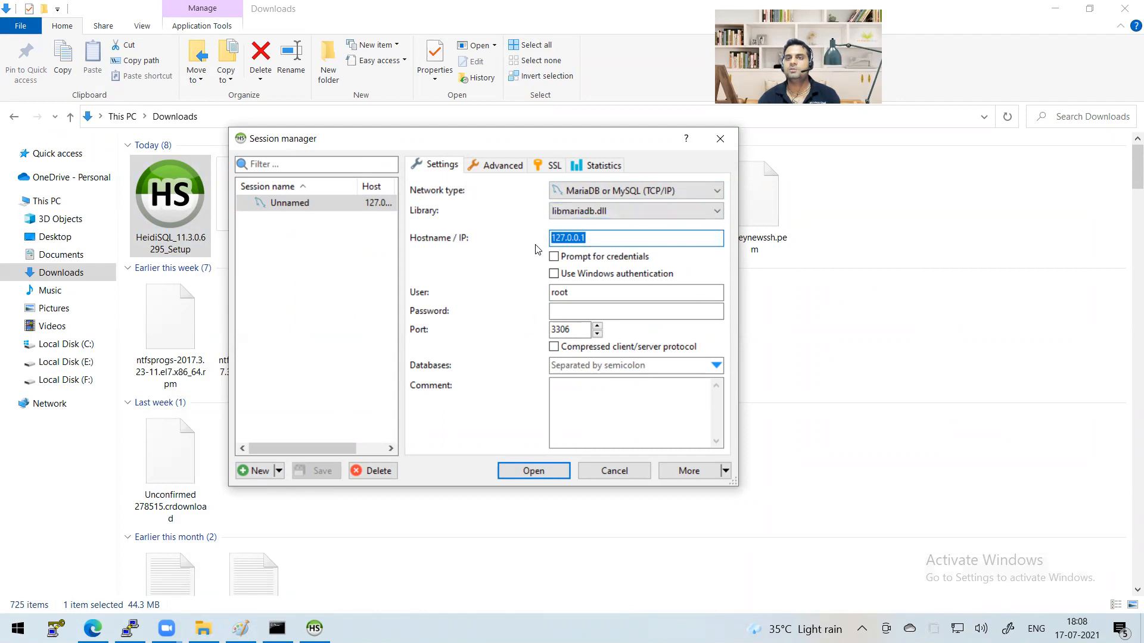
pyautogui.click(130, 628)
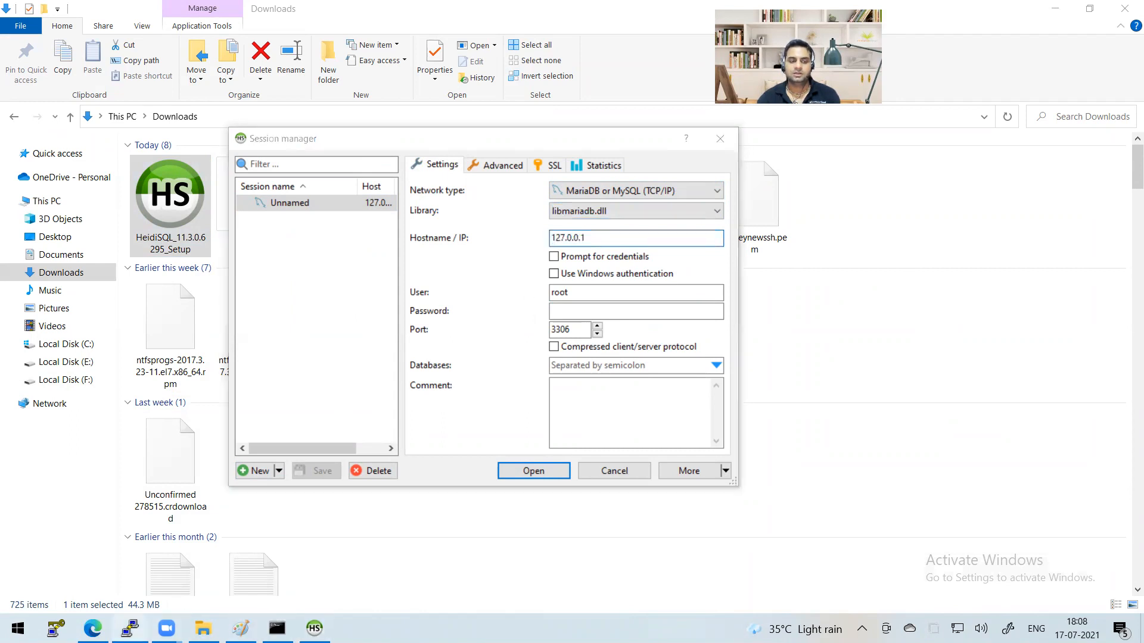
pyautogui.click(93, 629)
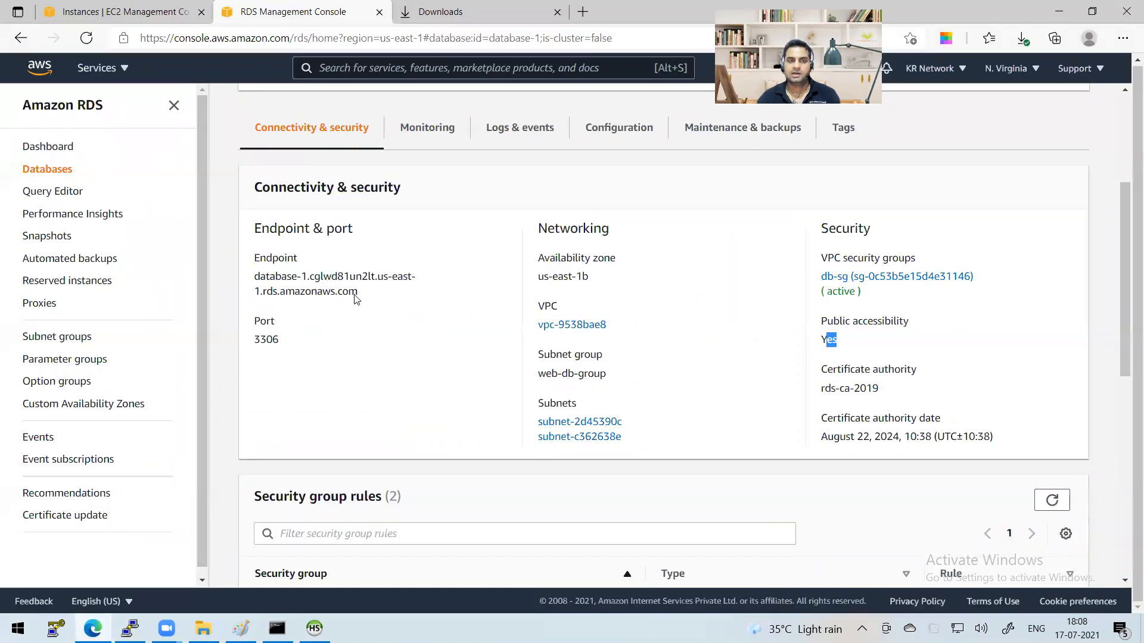
# Step: Copy database-1's RDS endpoint and paste it as the session hostname
pyautogui.moveTo(357, 293); pyautogui.dragTo(255, 277)
pyautogui.rightClick(256, 282)
pyautogui.click(289, 294)
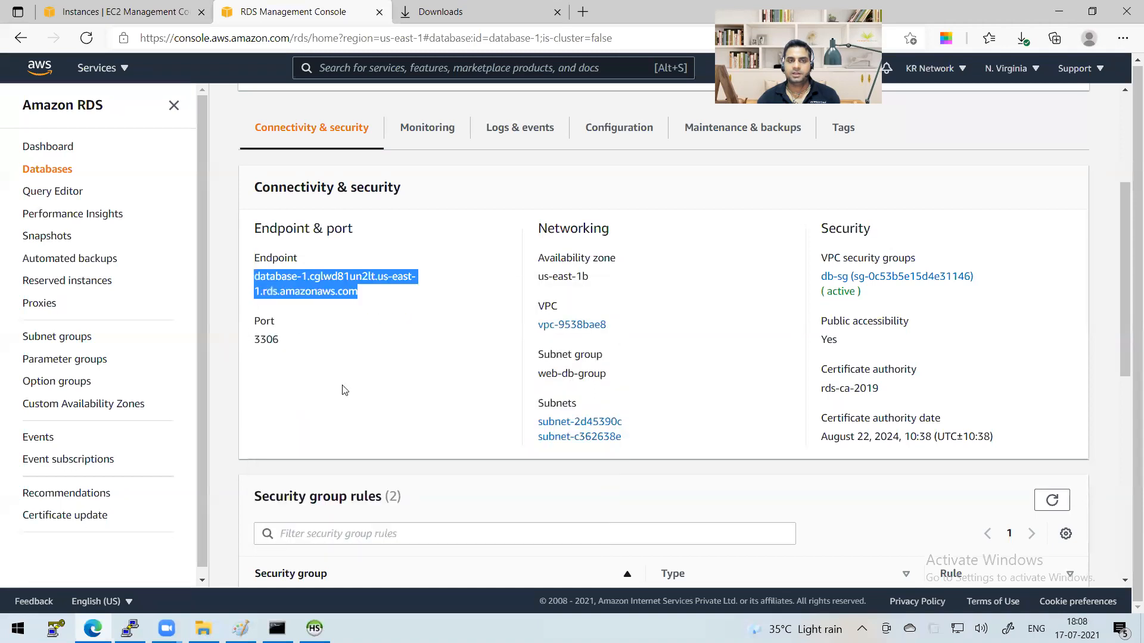
pyautogui.click(315, 628)
pyautogui.hotkey('ctrl', 'v')
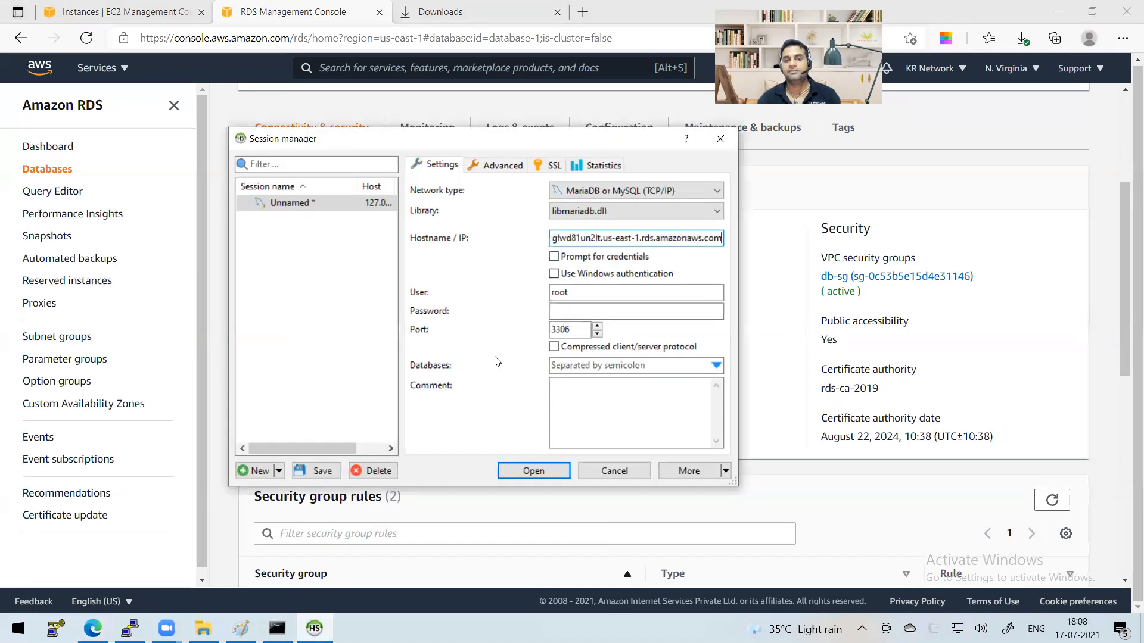
# Step: Set user to admin, enter the account password, connect, and save the session changes
pyautogui.doubleClick(560, 293)
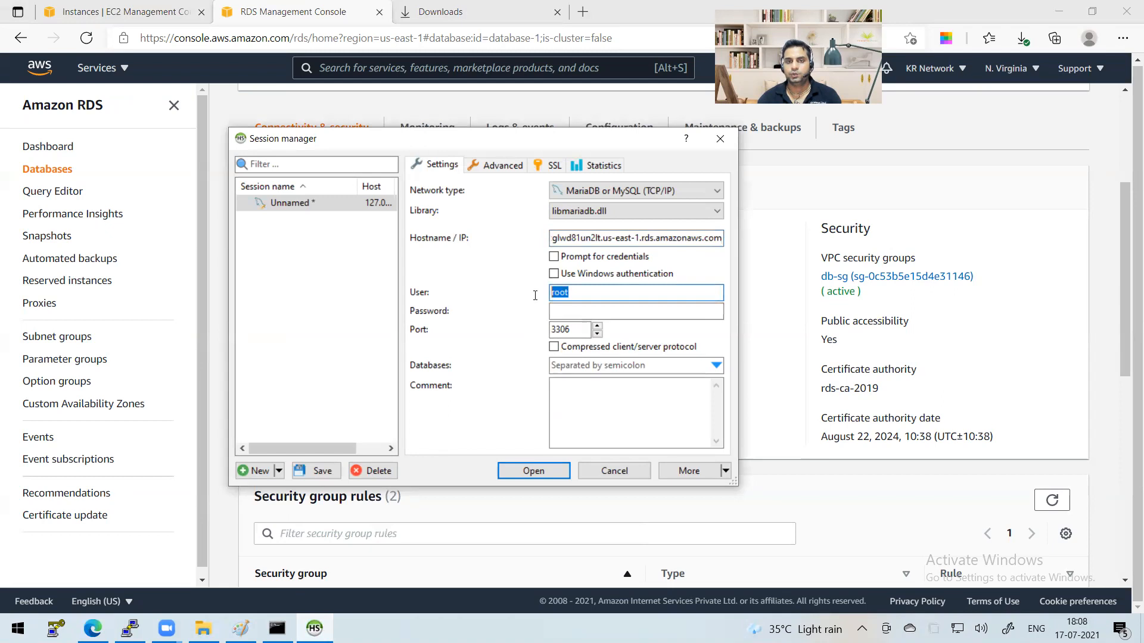
pyautogui.write('admin')
pyautogui.press('Tab')
pyautogui.write('••••••')
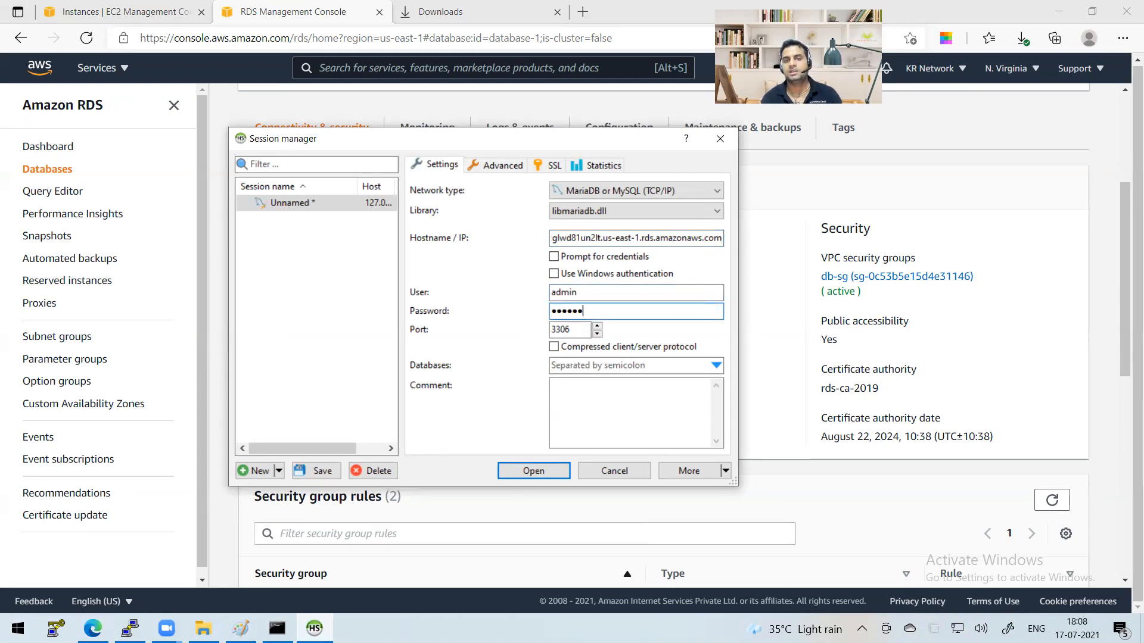
pyautogui.write('•••')
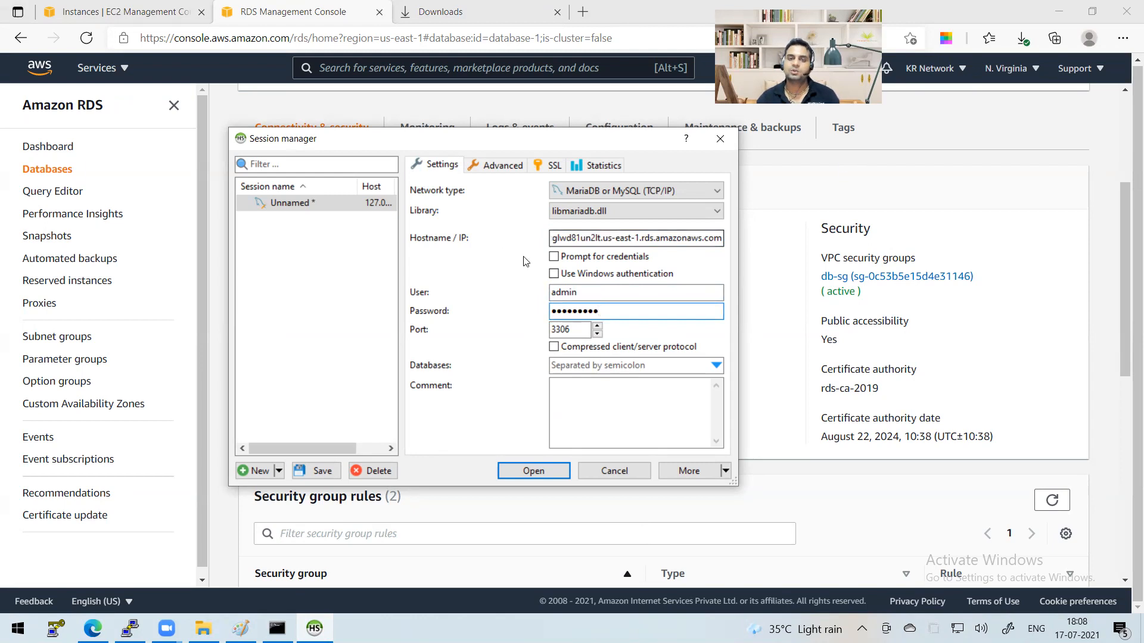
pyautogui.click(535, 472)
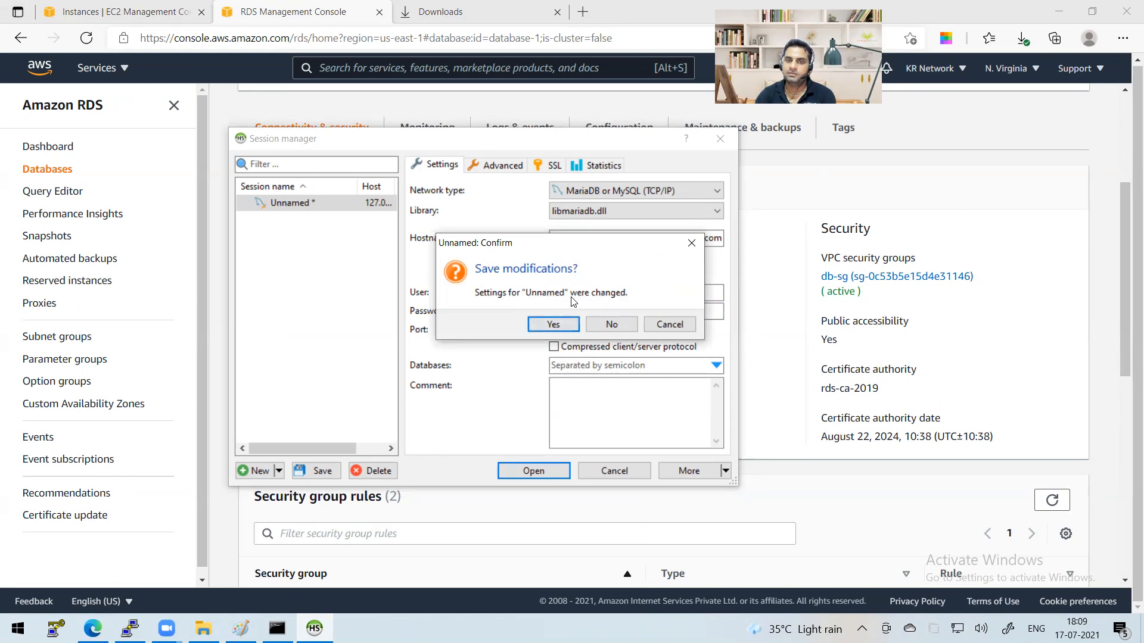
pyautogui.click(553, 324)
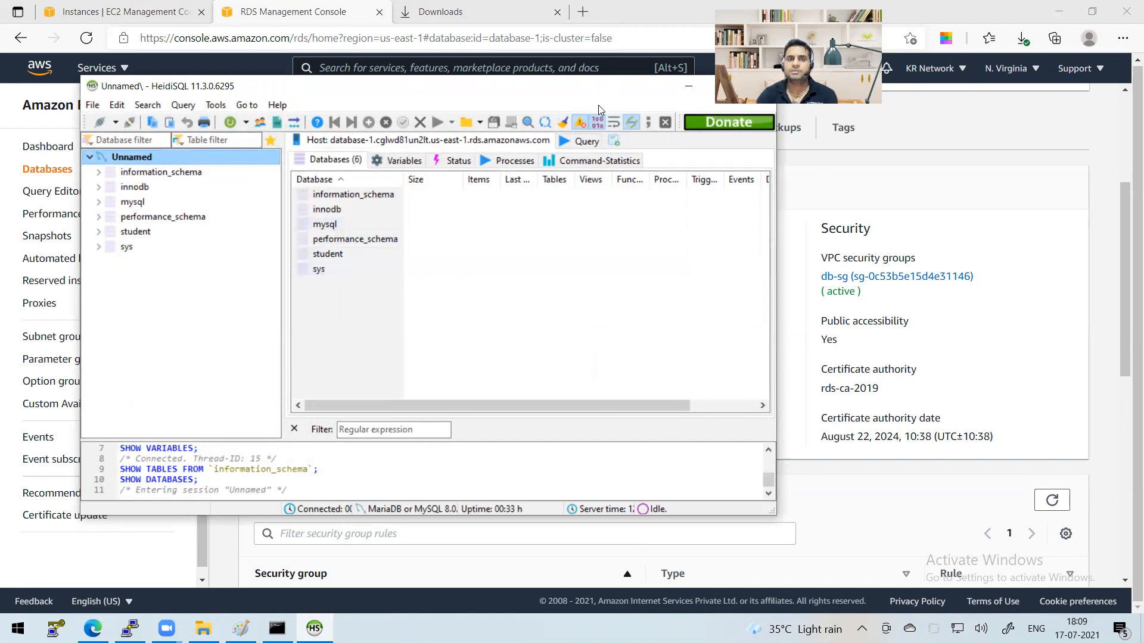
# Step: Open student's Persons table, listing PersonID INT(11) and LastName, FirstName, Address VARCHAR(255)
pyautogui.moveTo(598, 105); pyautogui.dragTo(646, 162)
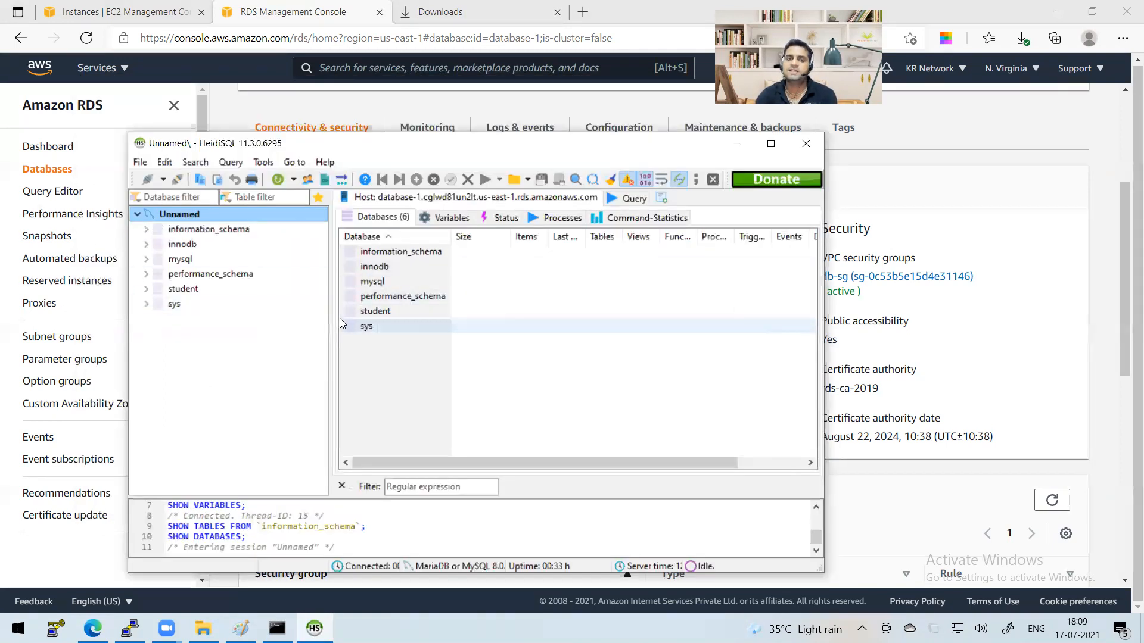
pyautogui.click(188, 291)
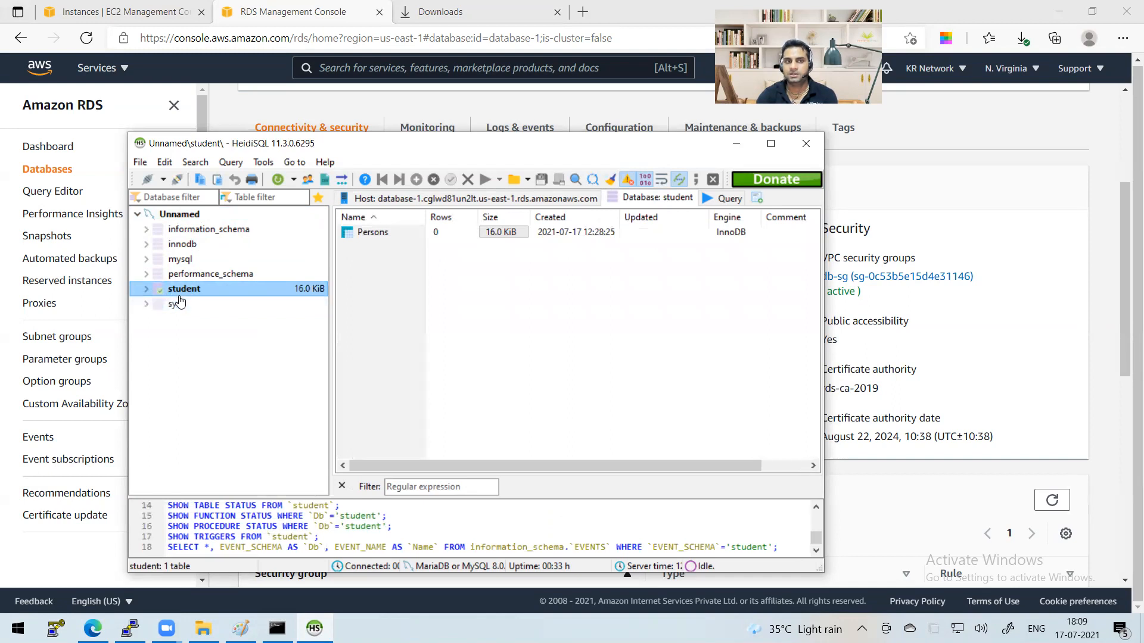
pyautogui.click(415, 235)
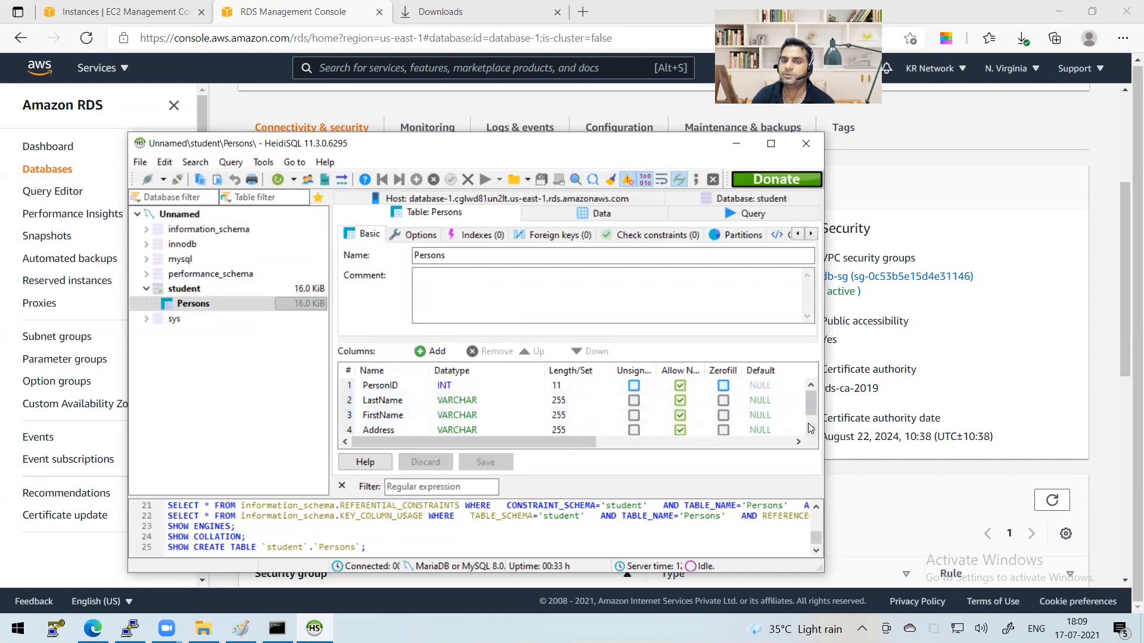
pyautogui.moveTo(809, 405)
pyautogui.mouseDown()
pyautogui.moveTo(809, 430)
pyautogui.moveTo(809, 395)
pyautogui.mouseUp()
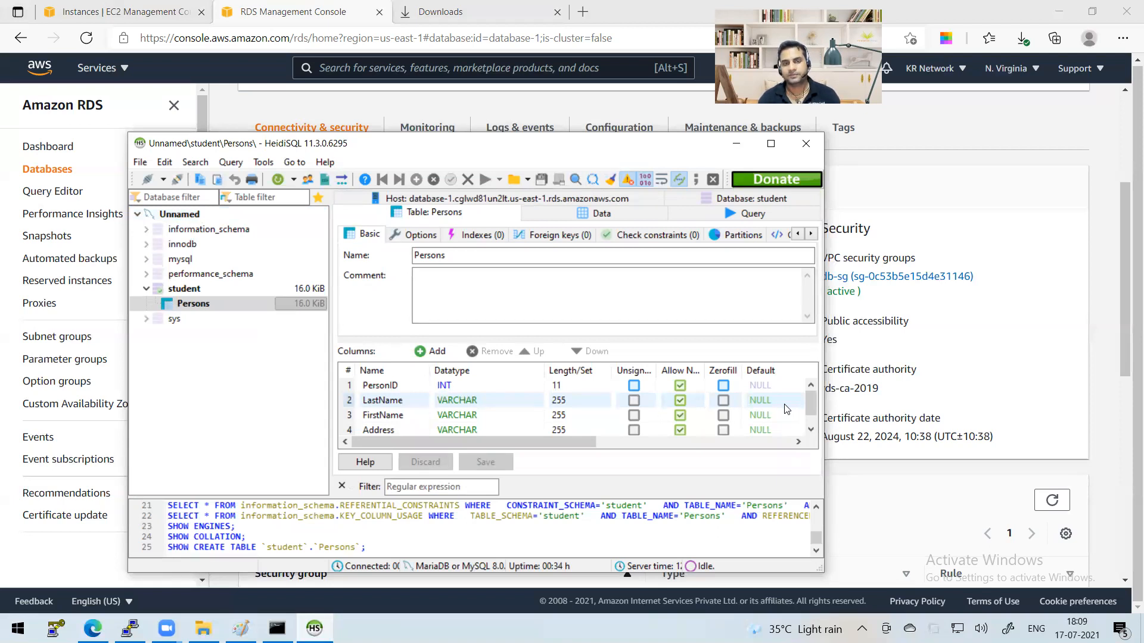
# Step: Highlight the earlier IP-based and endpoint-based mysql login commands in PuTTY
pyautogui.click(130, 628)
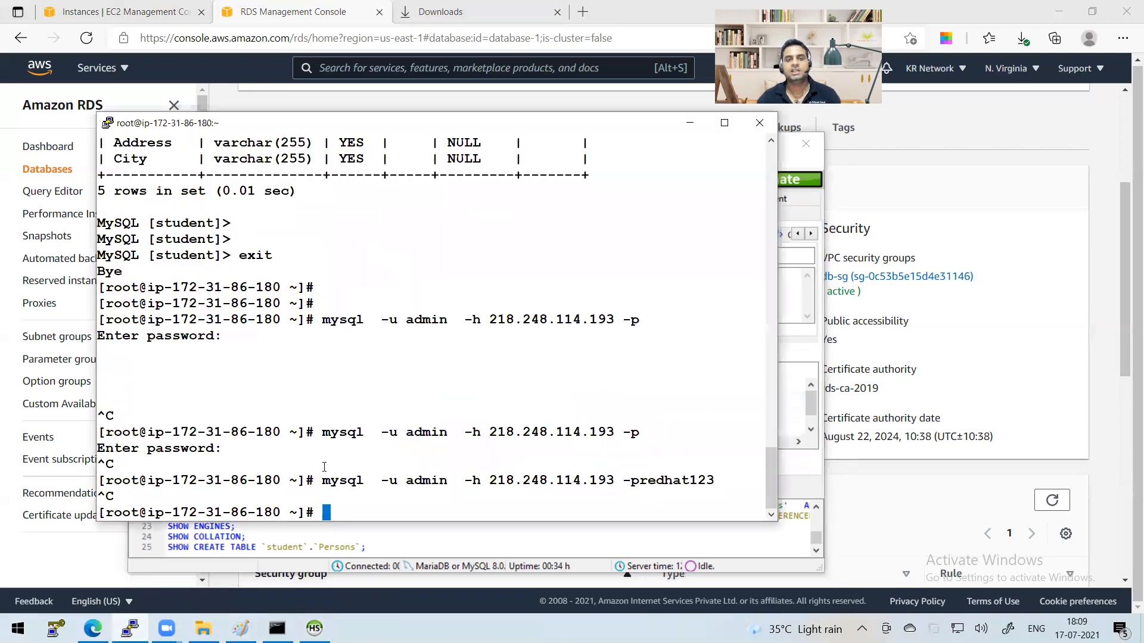
pyautogui.moveTo(323, 480); pyautogui.dragTo(709, 479)
pyautogui.scroll(10, 681, 455)
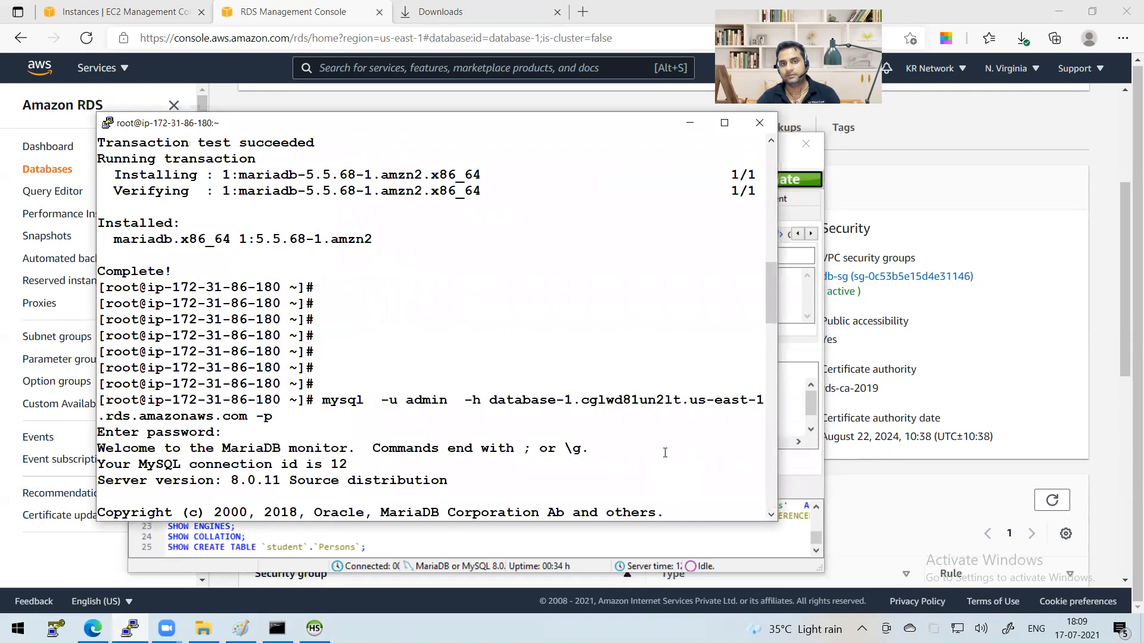
pyautogui.moveTo(332, 401); pyautogui.dragTo(268, 421)
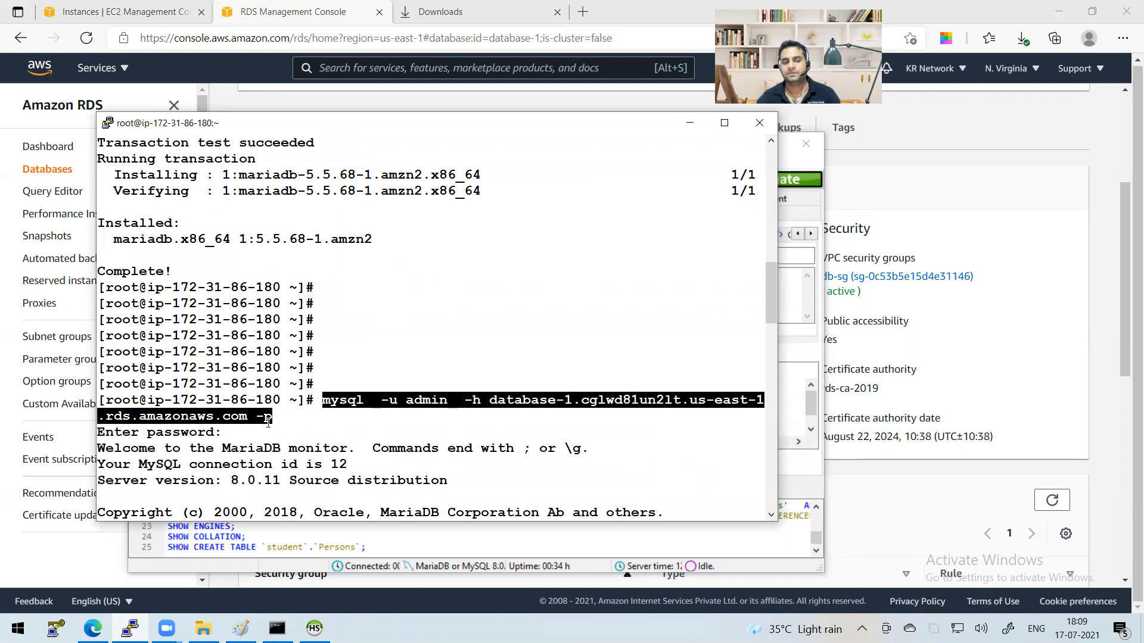
# Step: In the Paint RDS notes, draw a text box right of the point-in-time notes
pyautogui.click(241, 628)
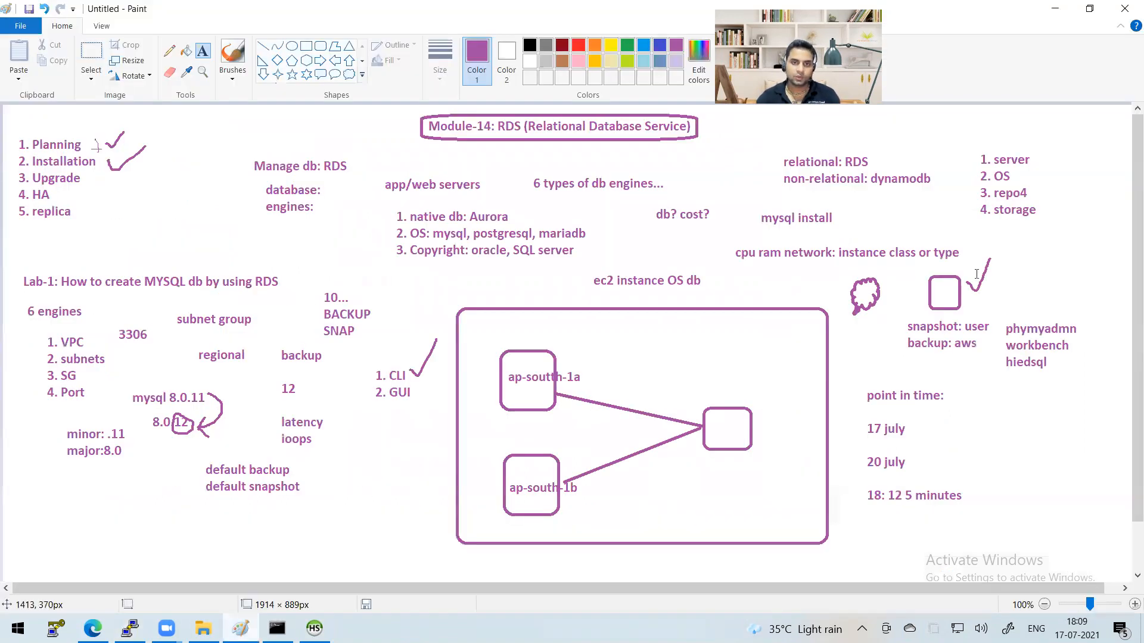
pyautogui.scroll(-2, 1015, 391)
pyautogui.moveTo(978, 347); pyautogui.dragTo(1086, 521)
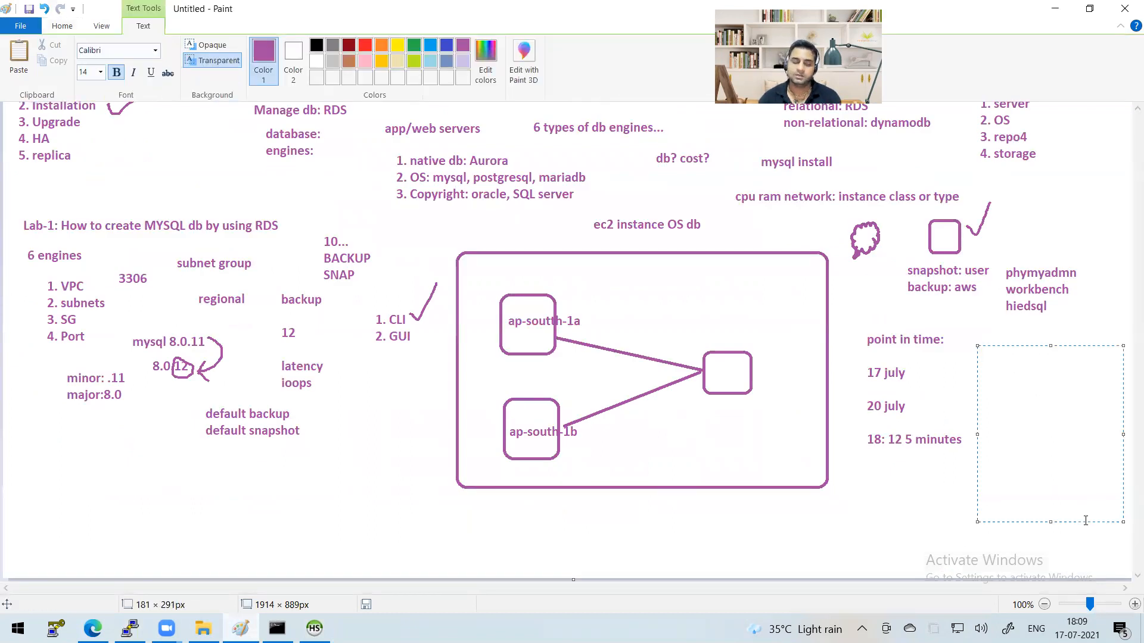